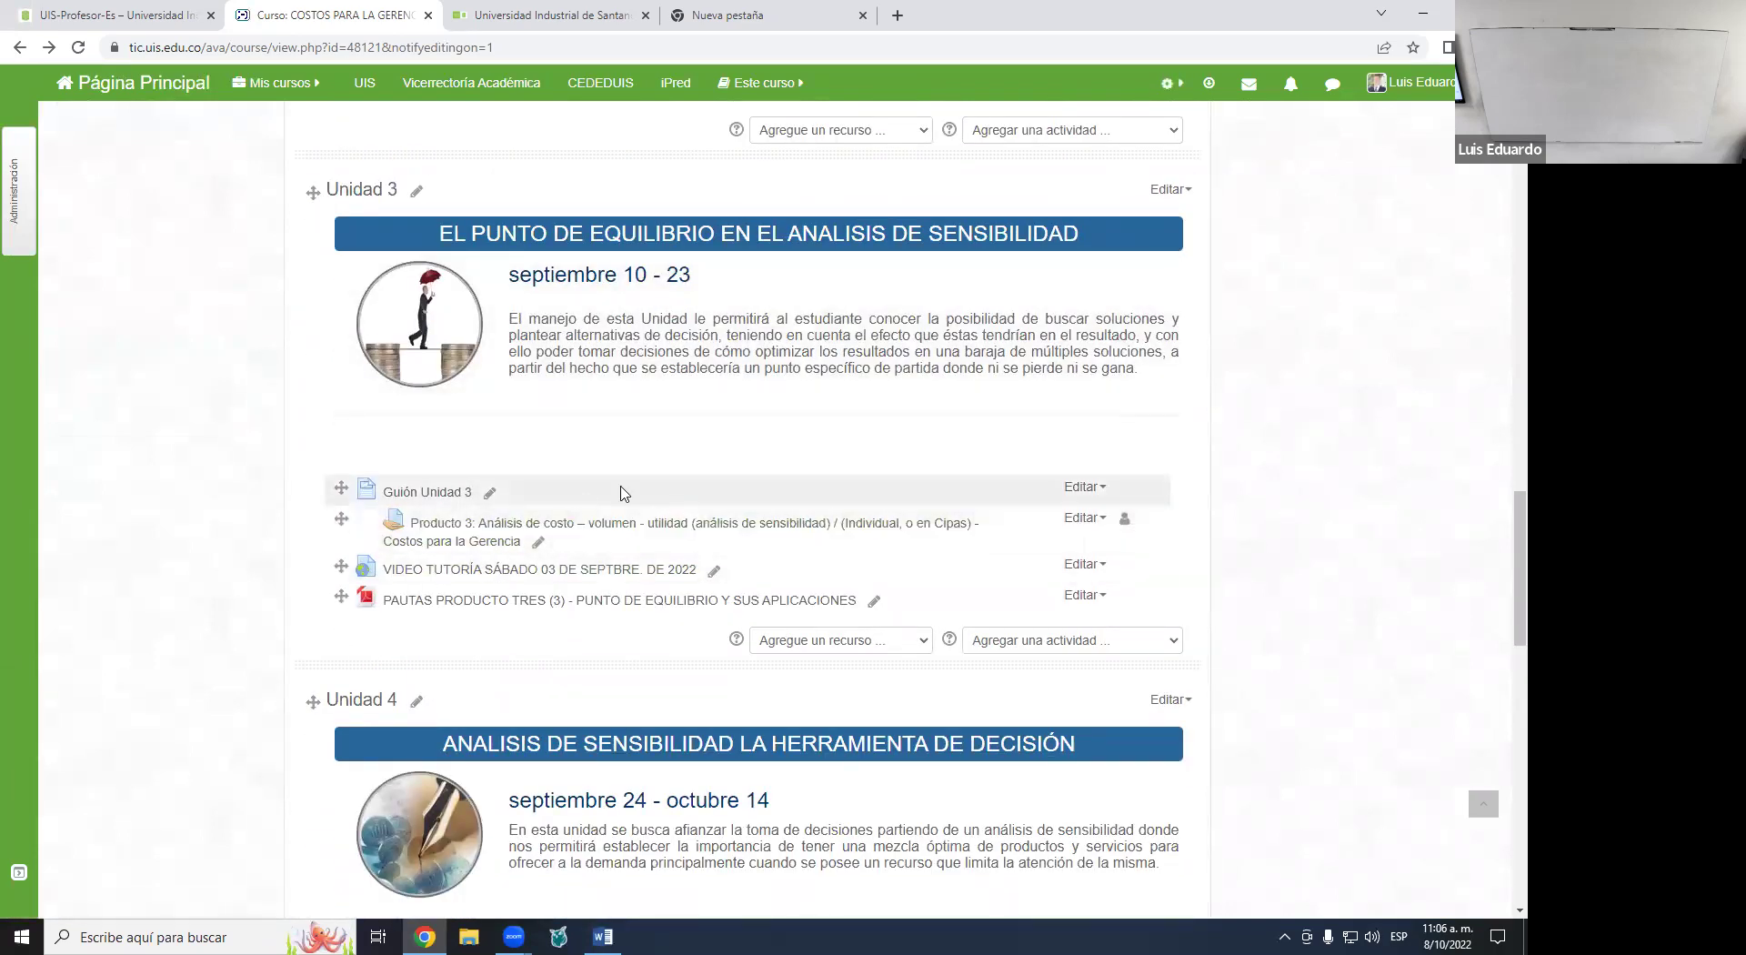
# - Scroll the Costos para la Gerencia course page down to the Unidad 6 section and its resource links
pyautogui.scroll(-9, 621, 493)
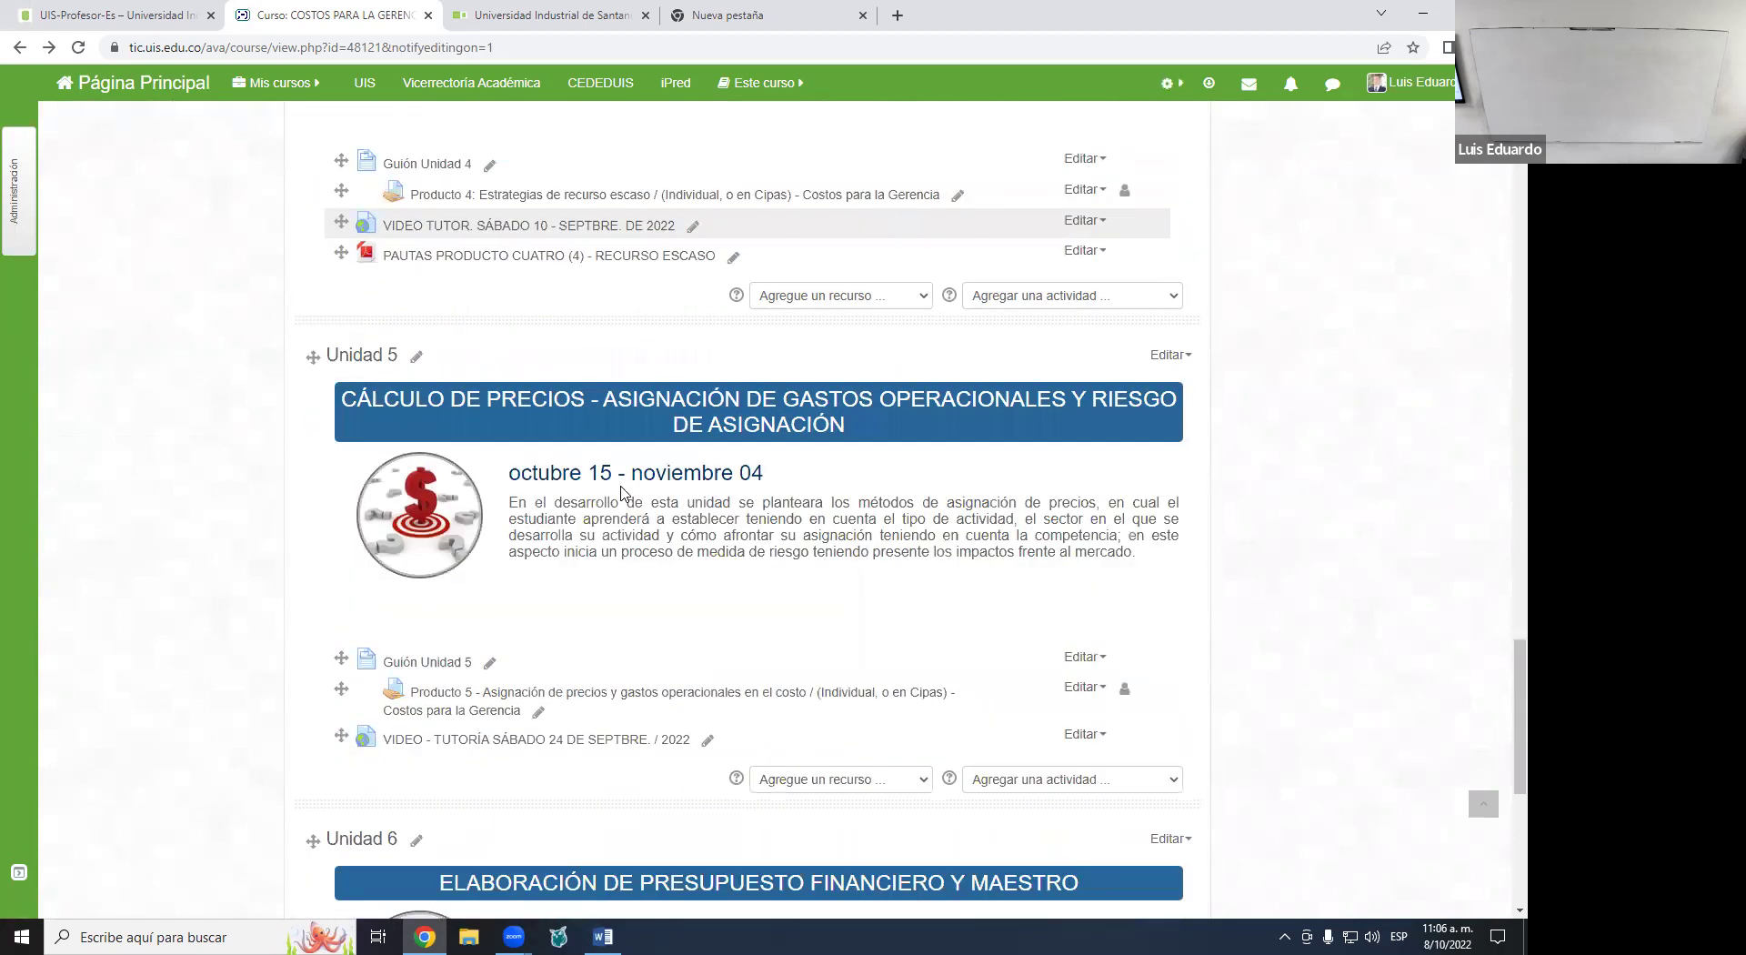
pyautogui.scroll(4, 614, 312)
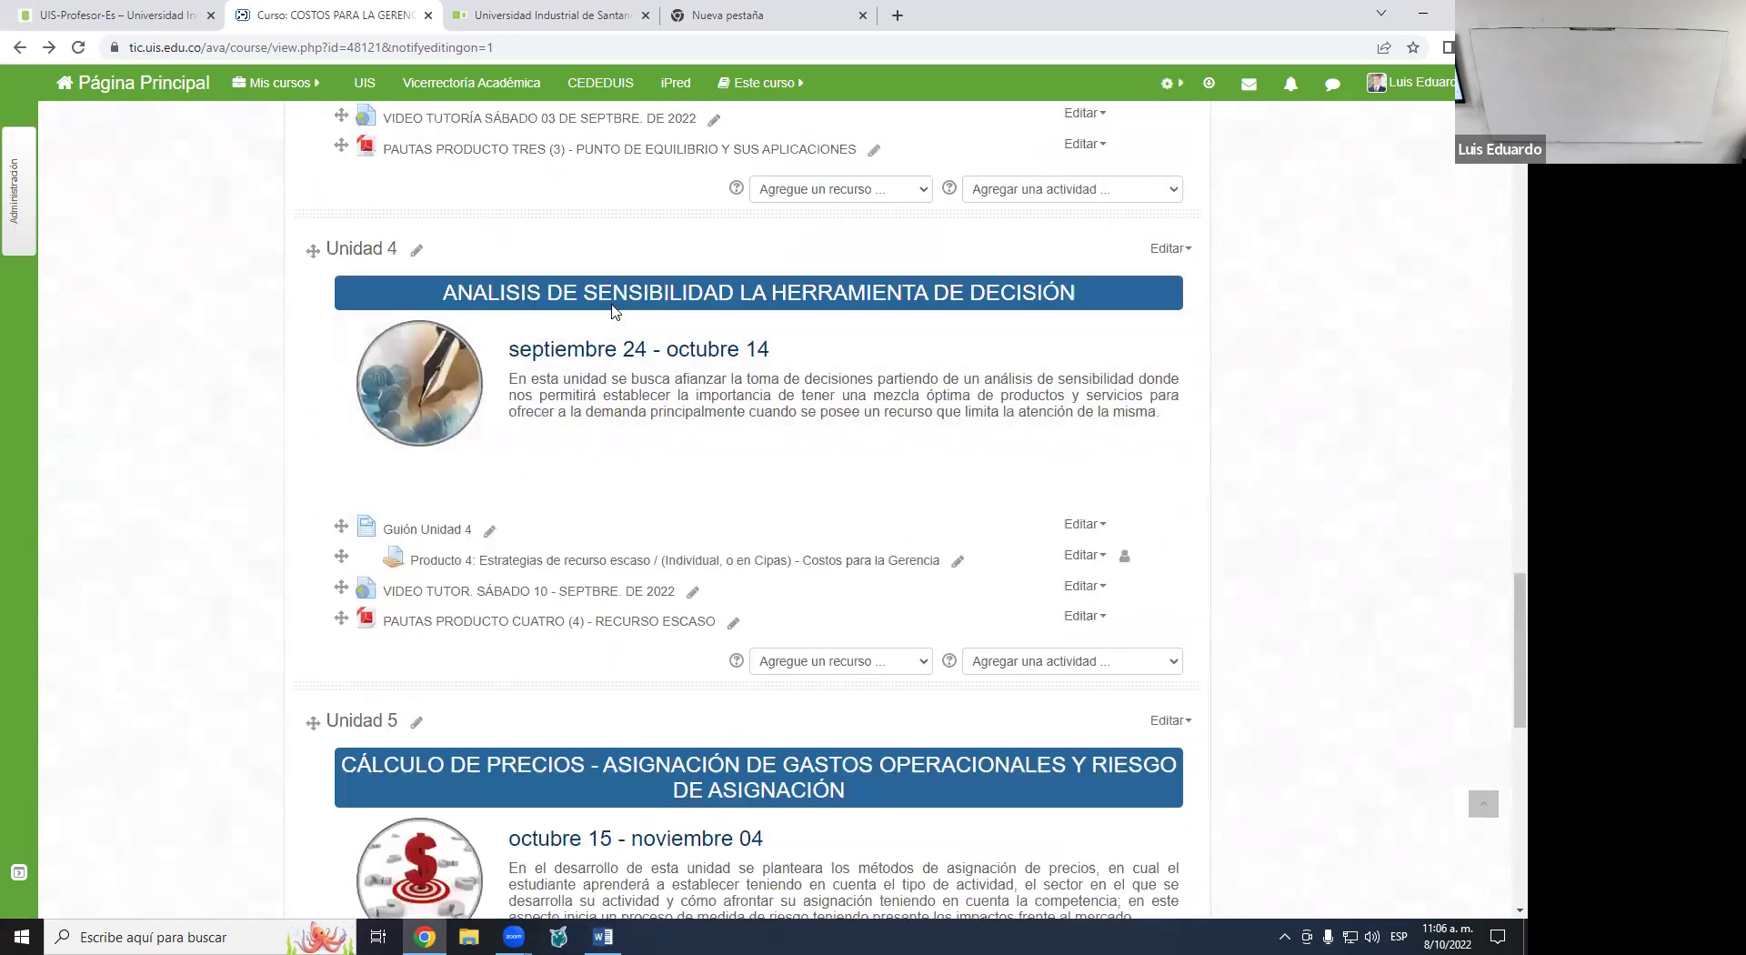
pyautogui.scroll(2, 614, 312)
pyautogui.scroll(-2, 506, 337)
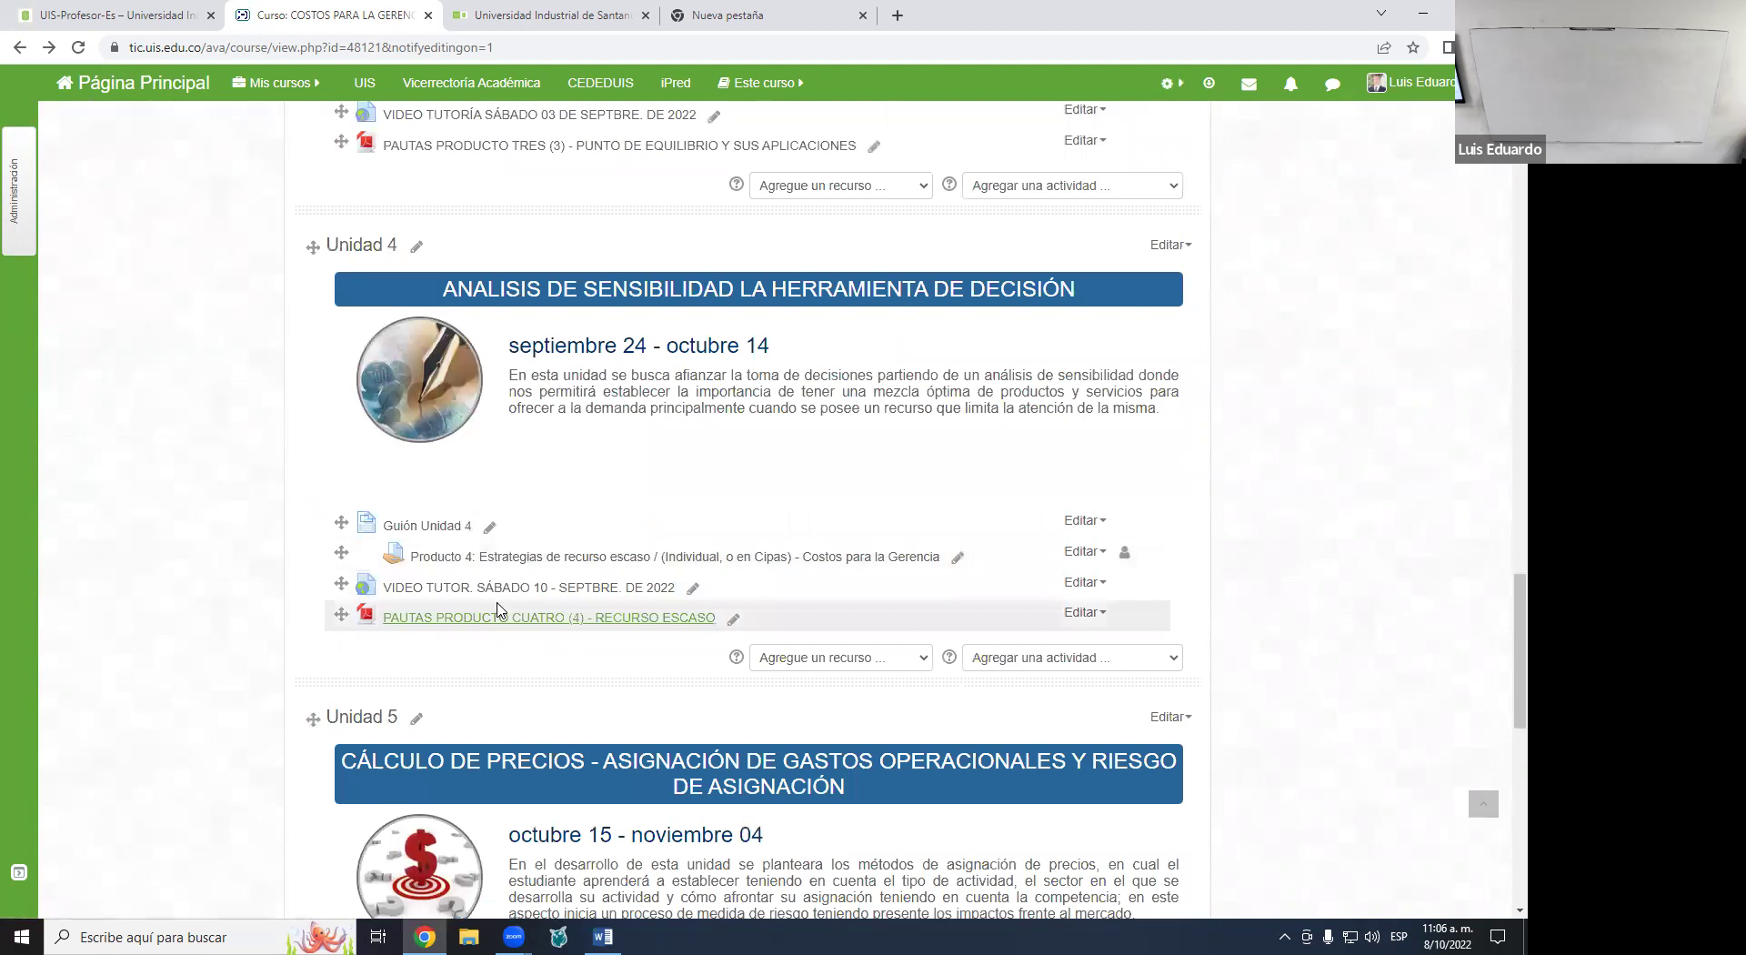
pyautogui.click(494, 610)
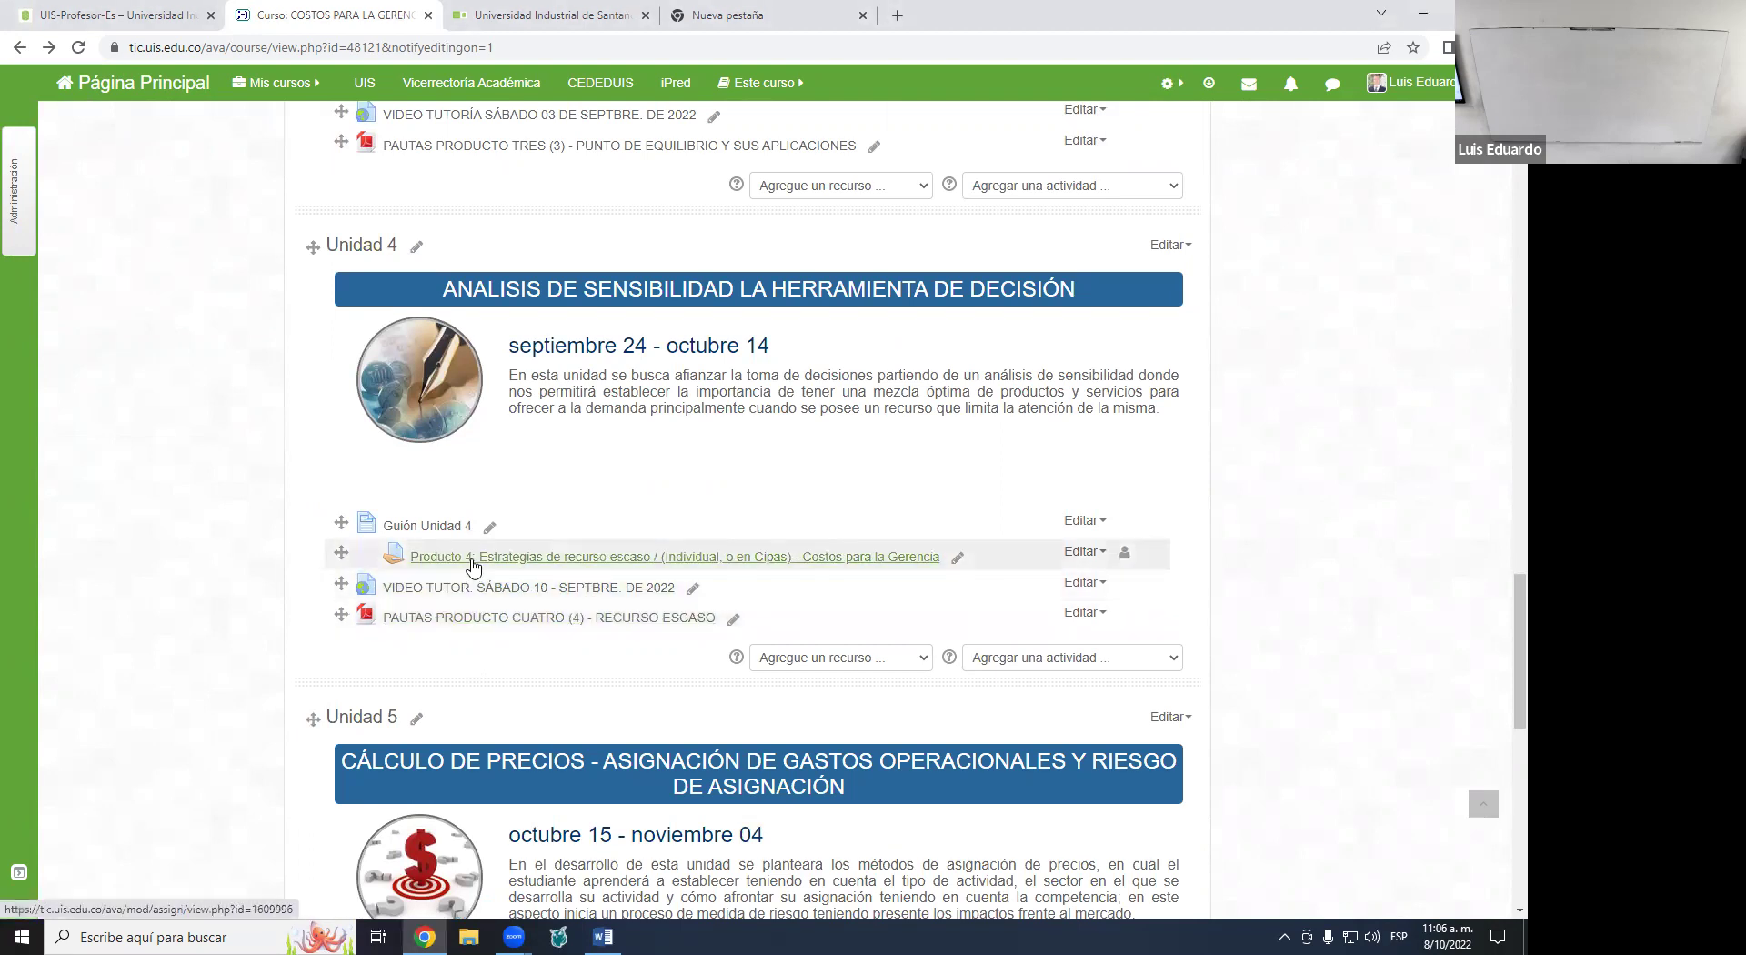
pyautogui.scroll(-5, 555, 568)
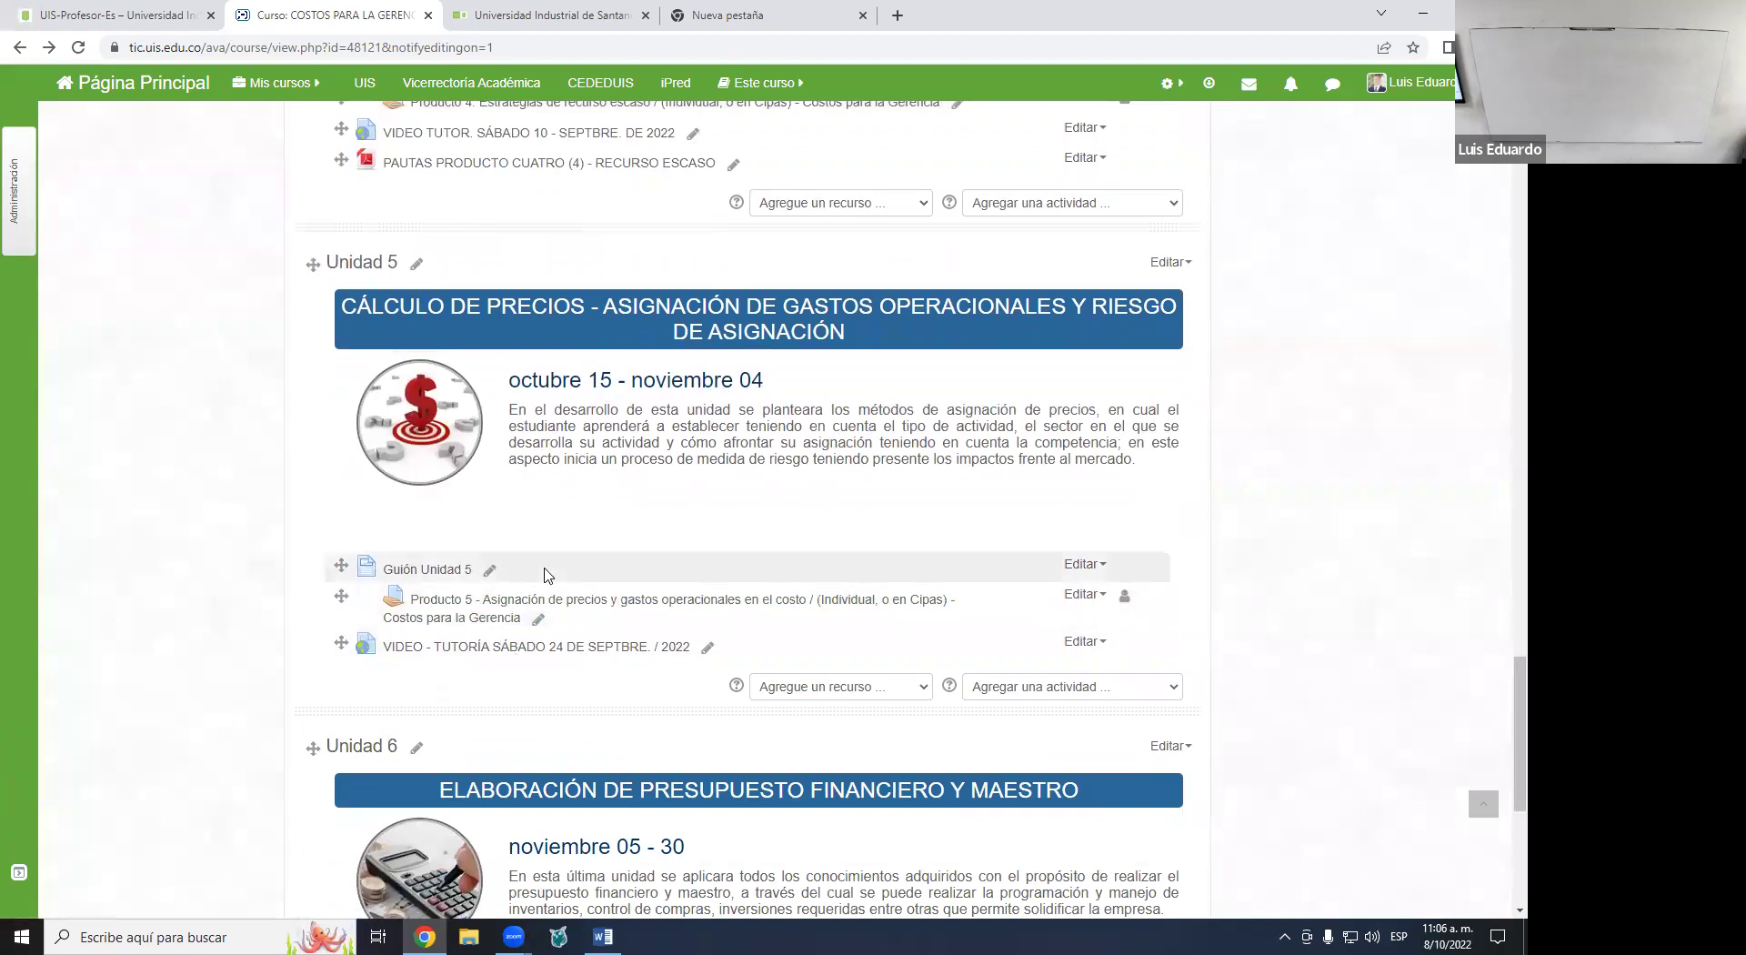
pyautogui.scroll(-5, 586, 554)
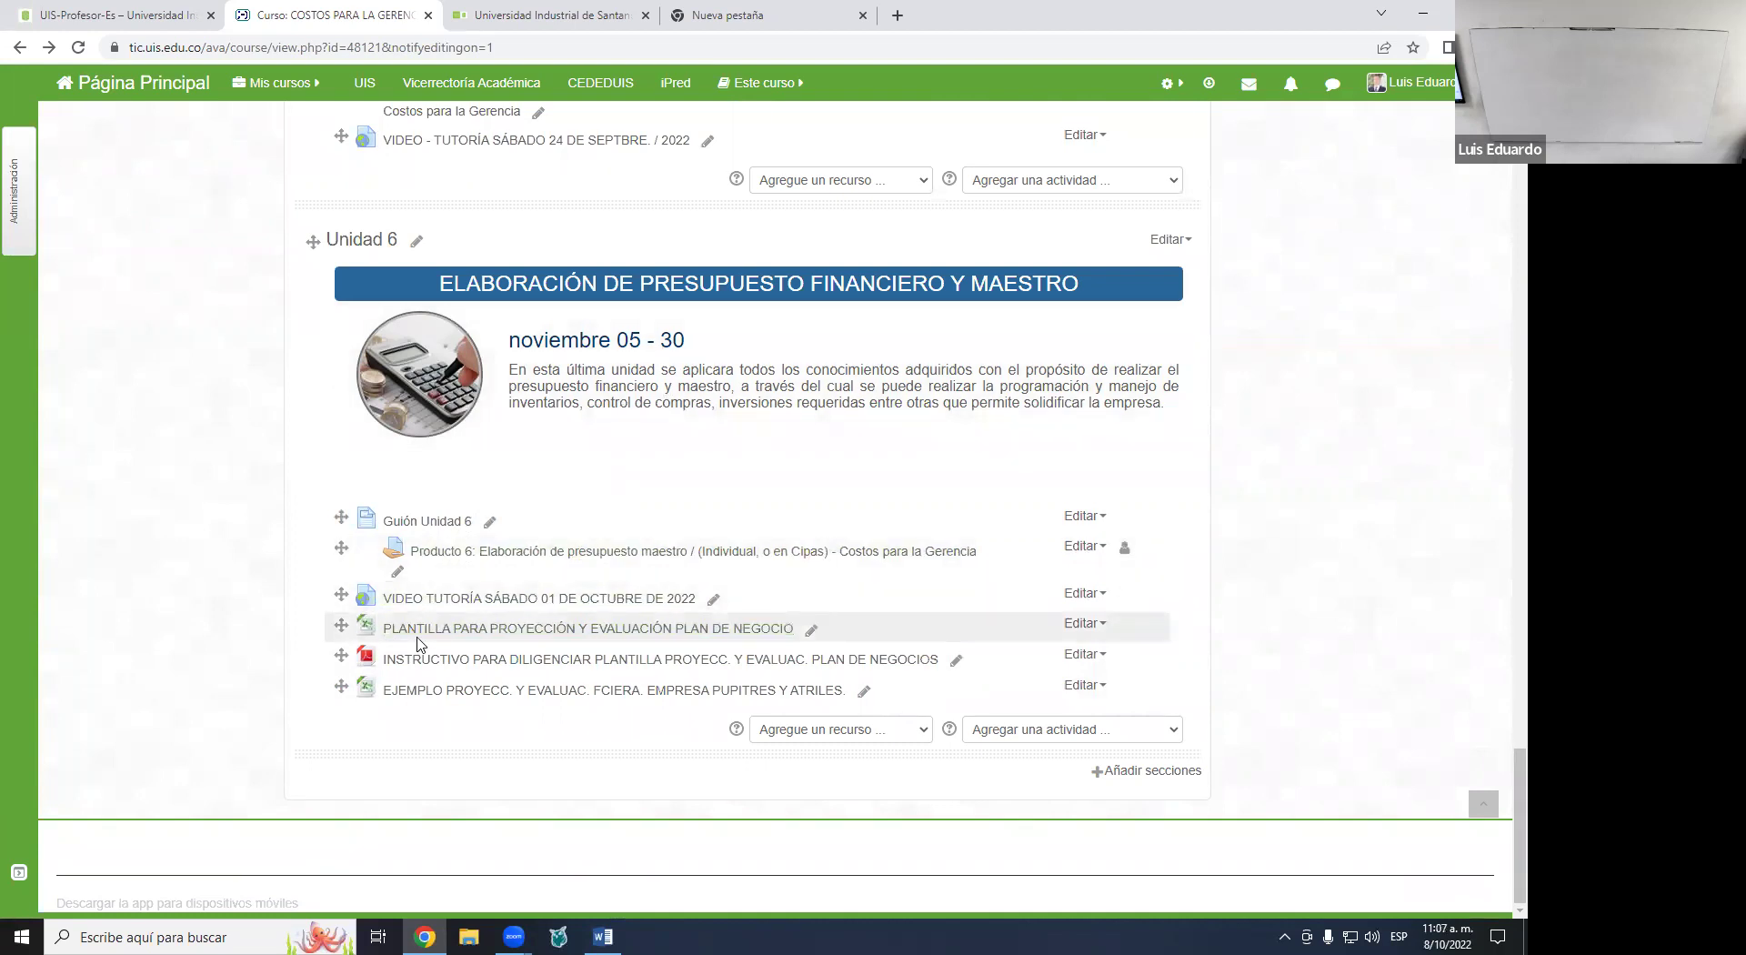
# - Download the PLANTILLA template, open it in Excel with editing enabled, then minimize Excel
pyautogui.click(472, 635)
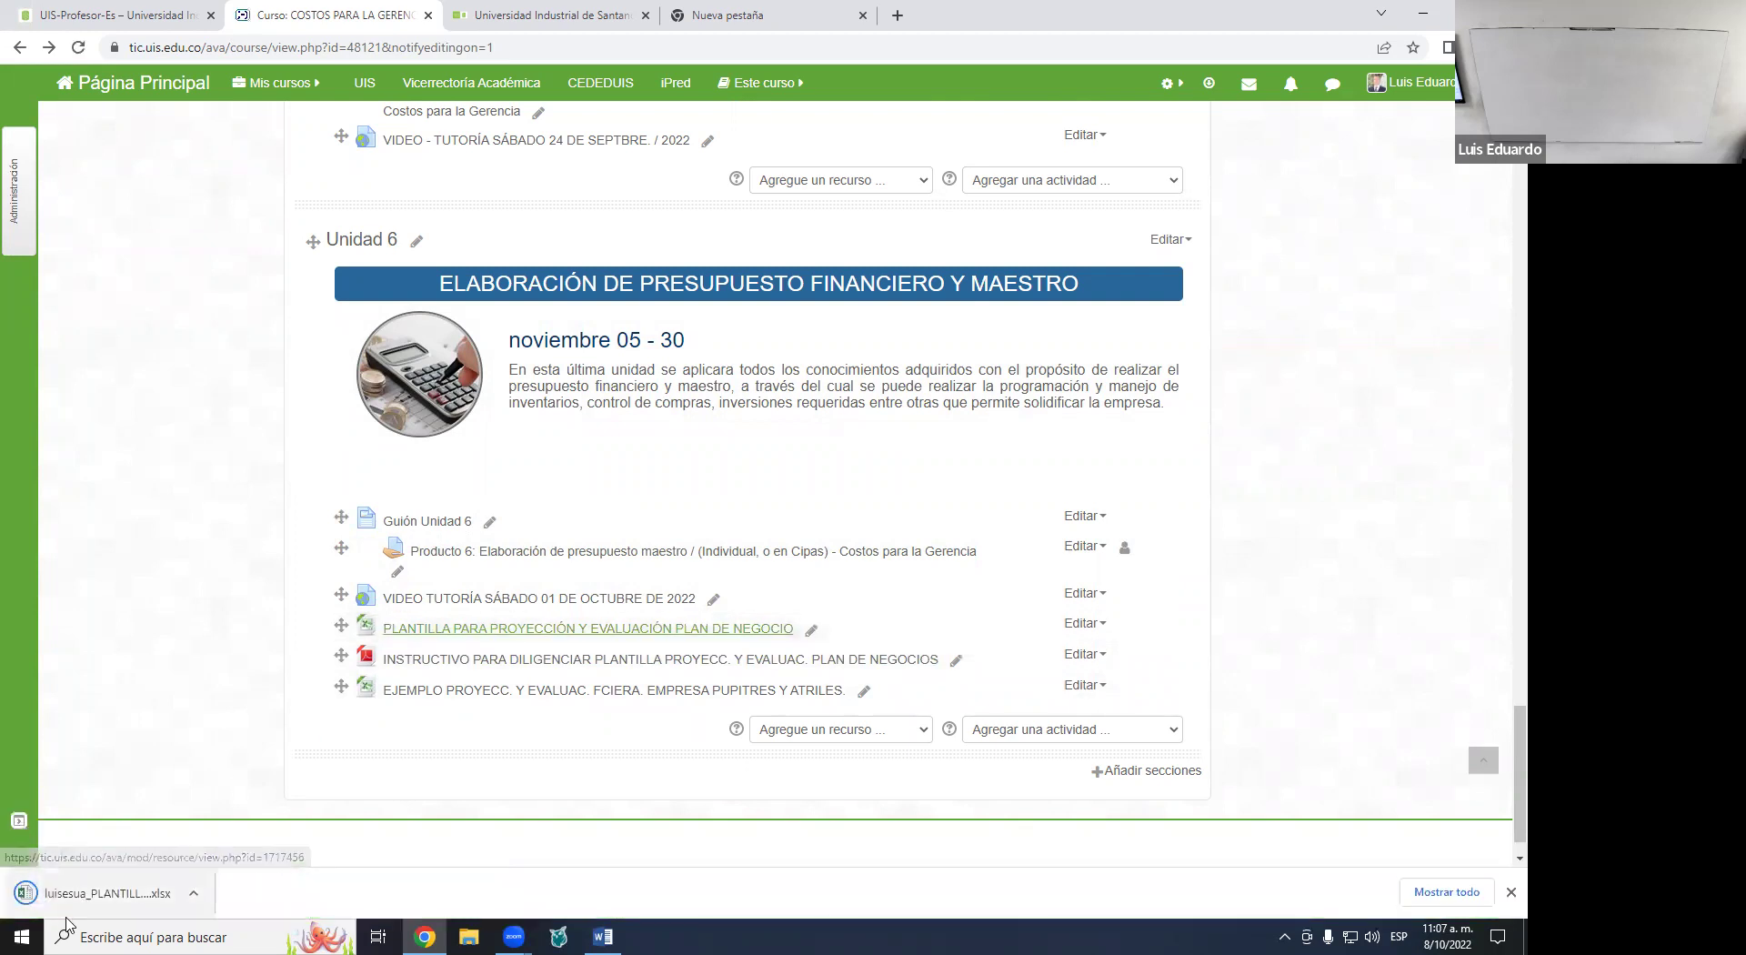
pyautogui.click(91, 893)
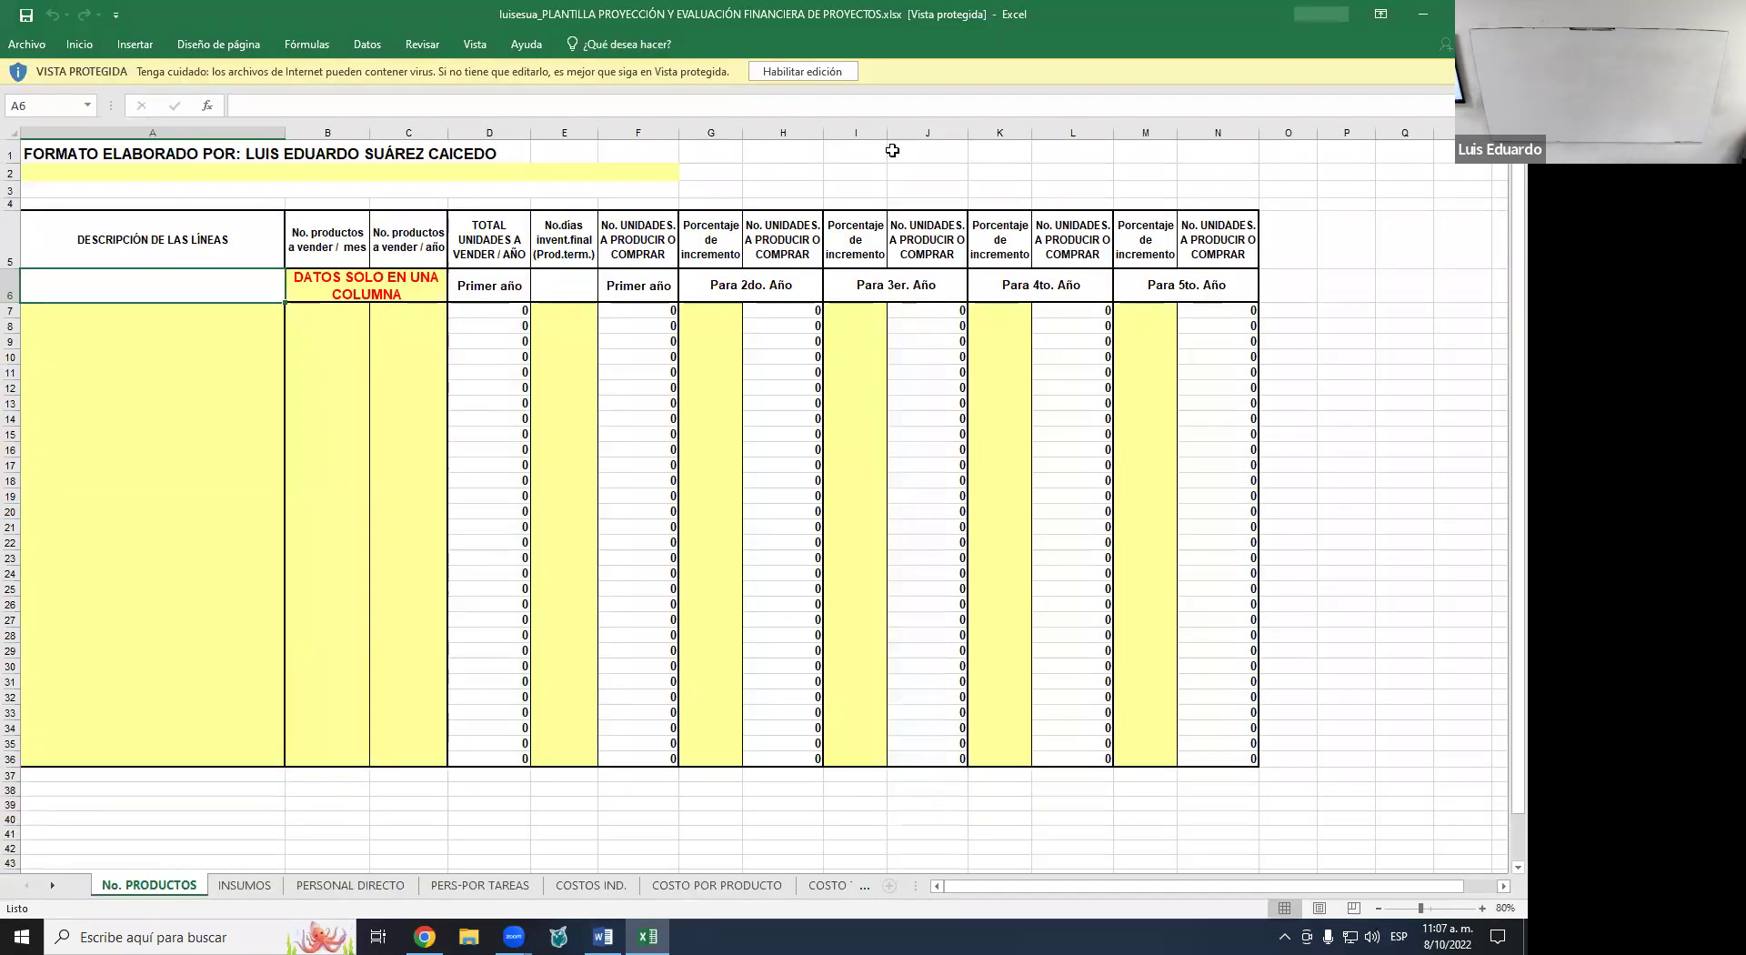
pyautogui.click(797, 71)
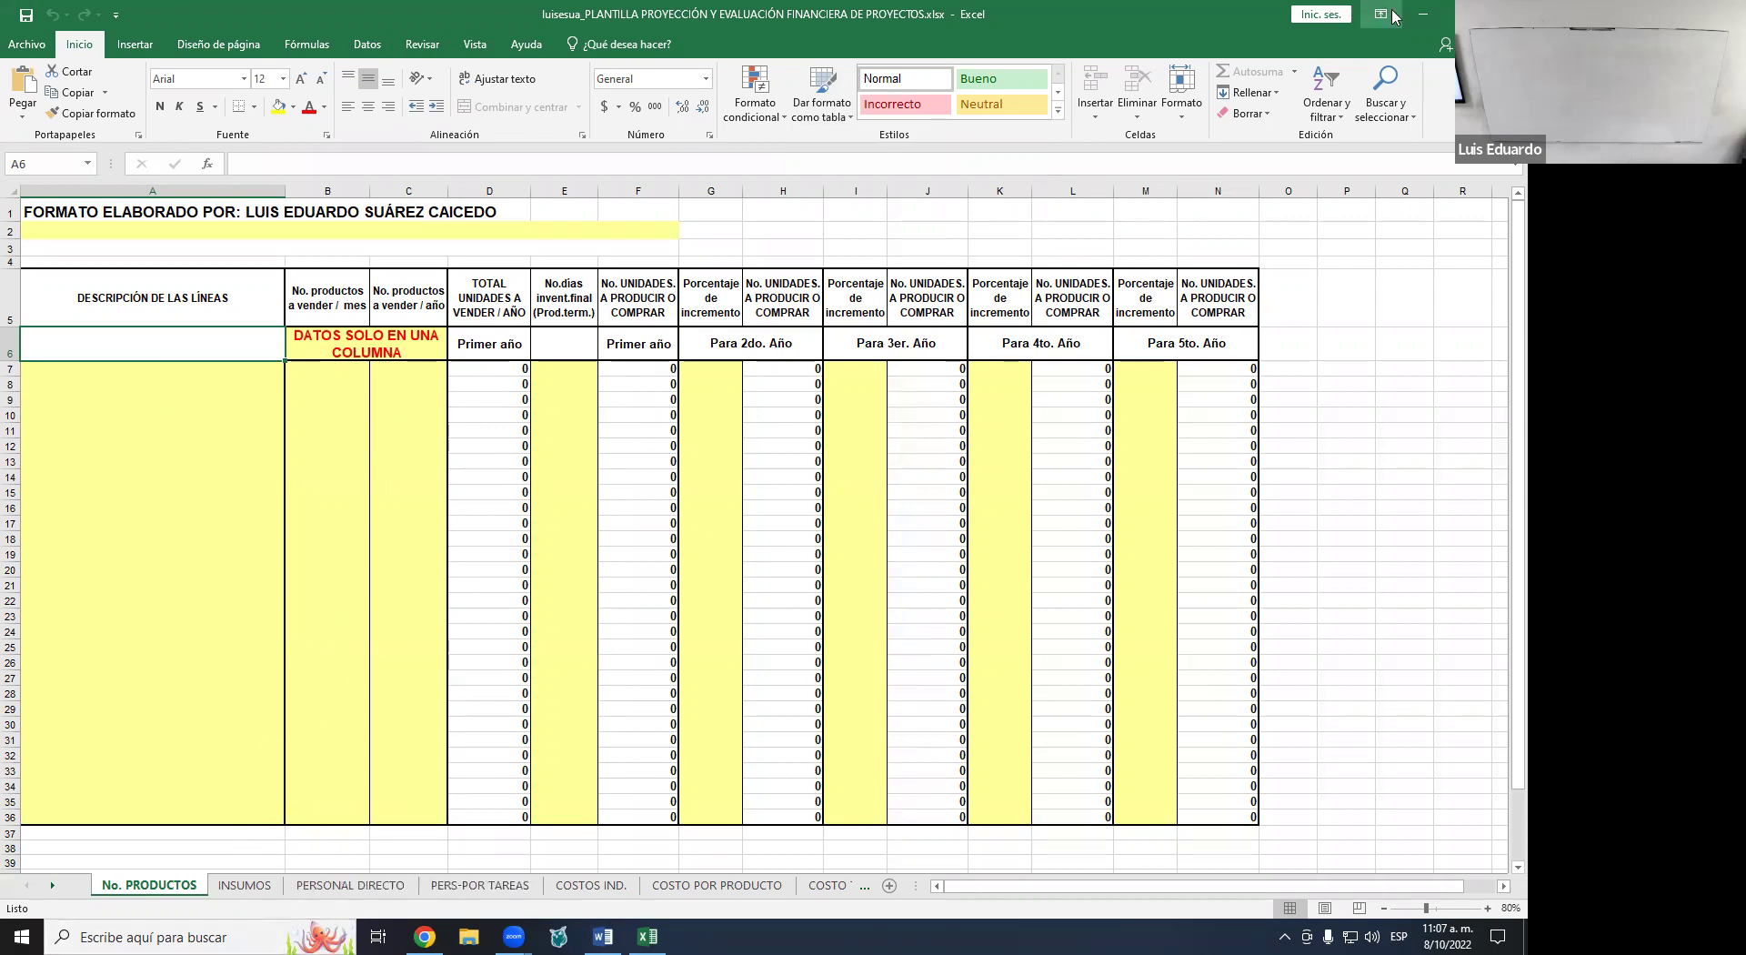
pyautogui.click(1424, 18)
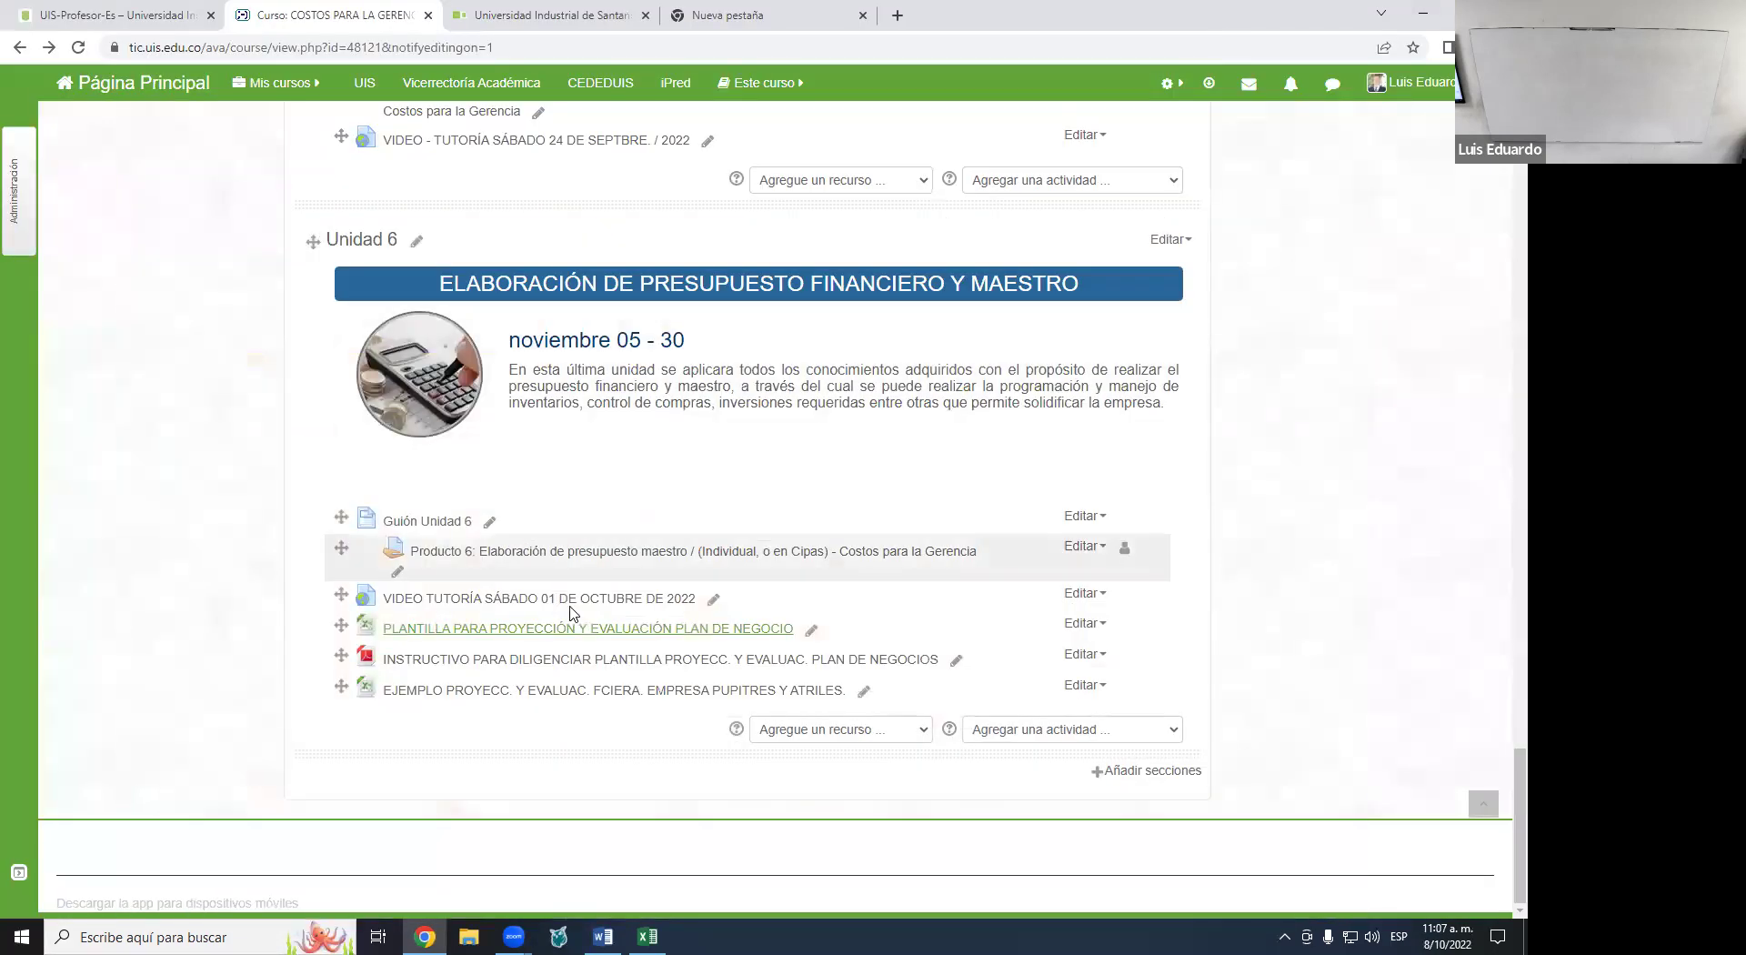
pyautogui.click(475, 667)
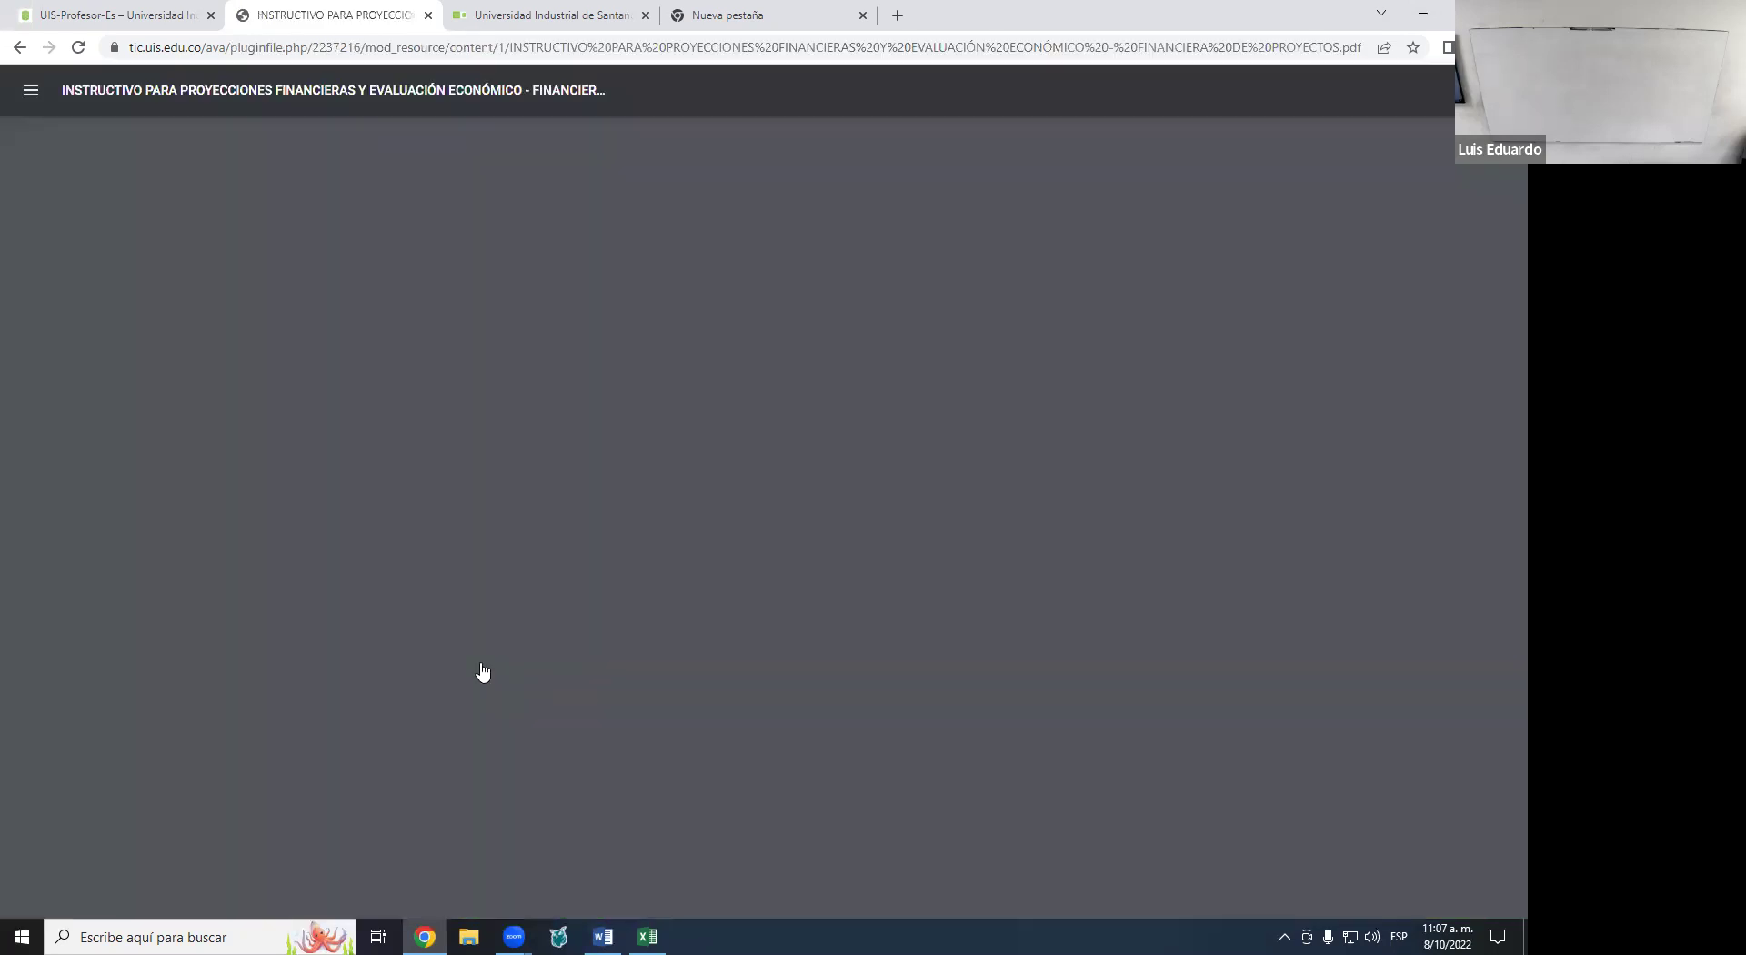
pyautogui.scroll(-1, 855, 532)
pyautogui.scroll(-3, 855, 532)
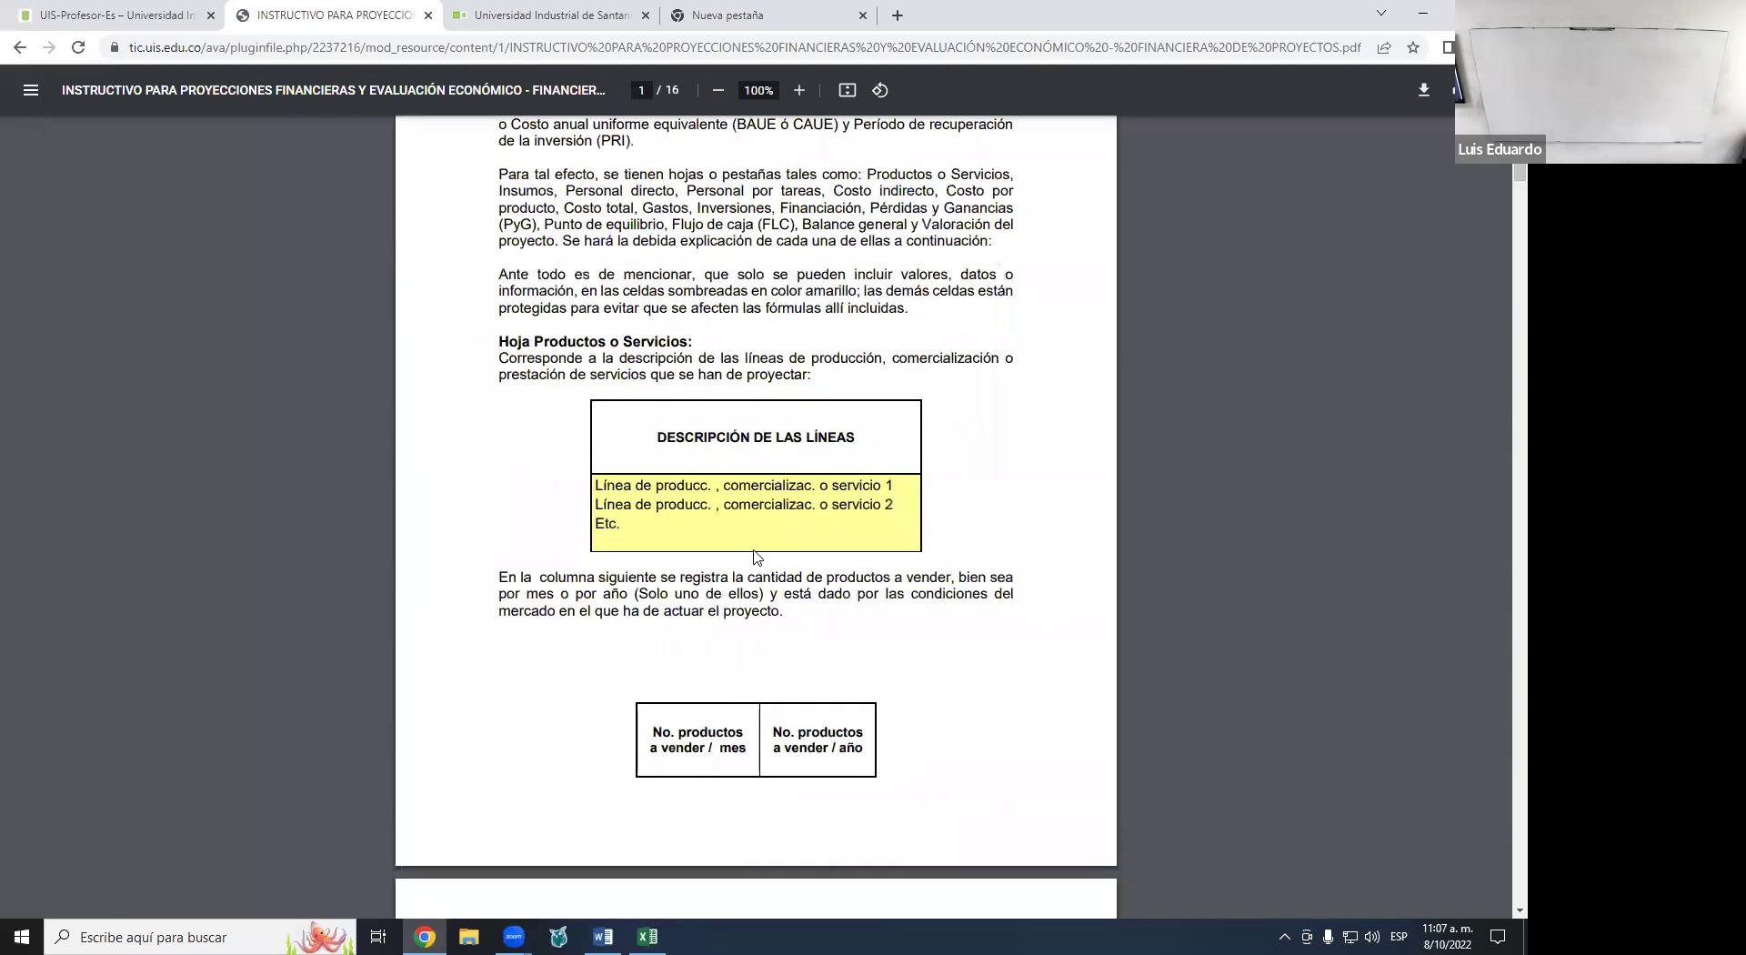
pyautogui.scroll(-7, 755, 557)
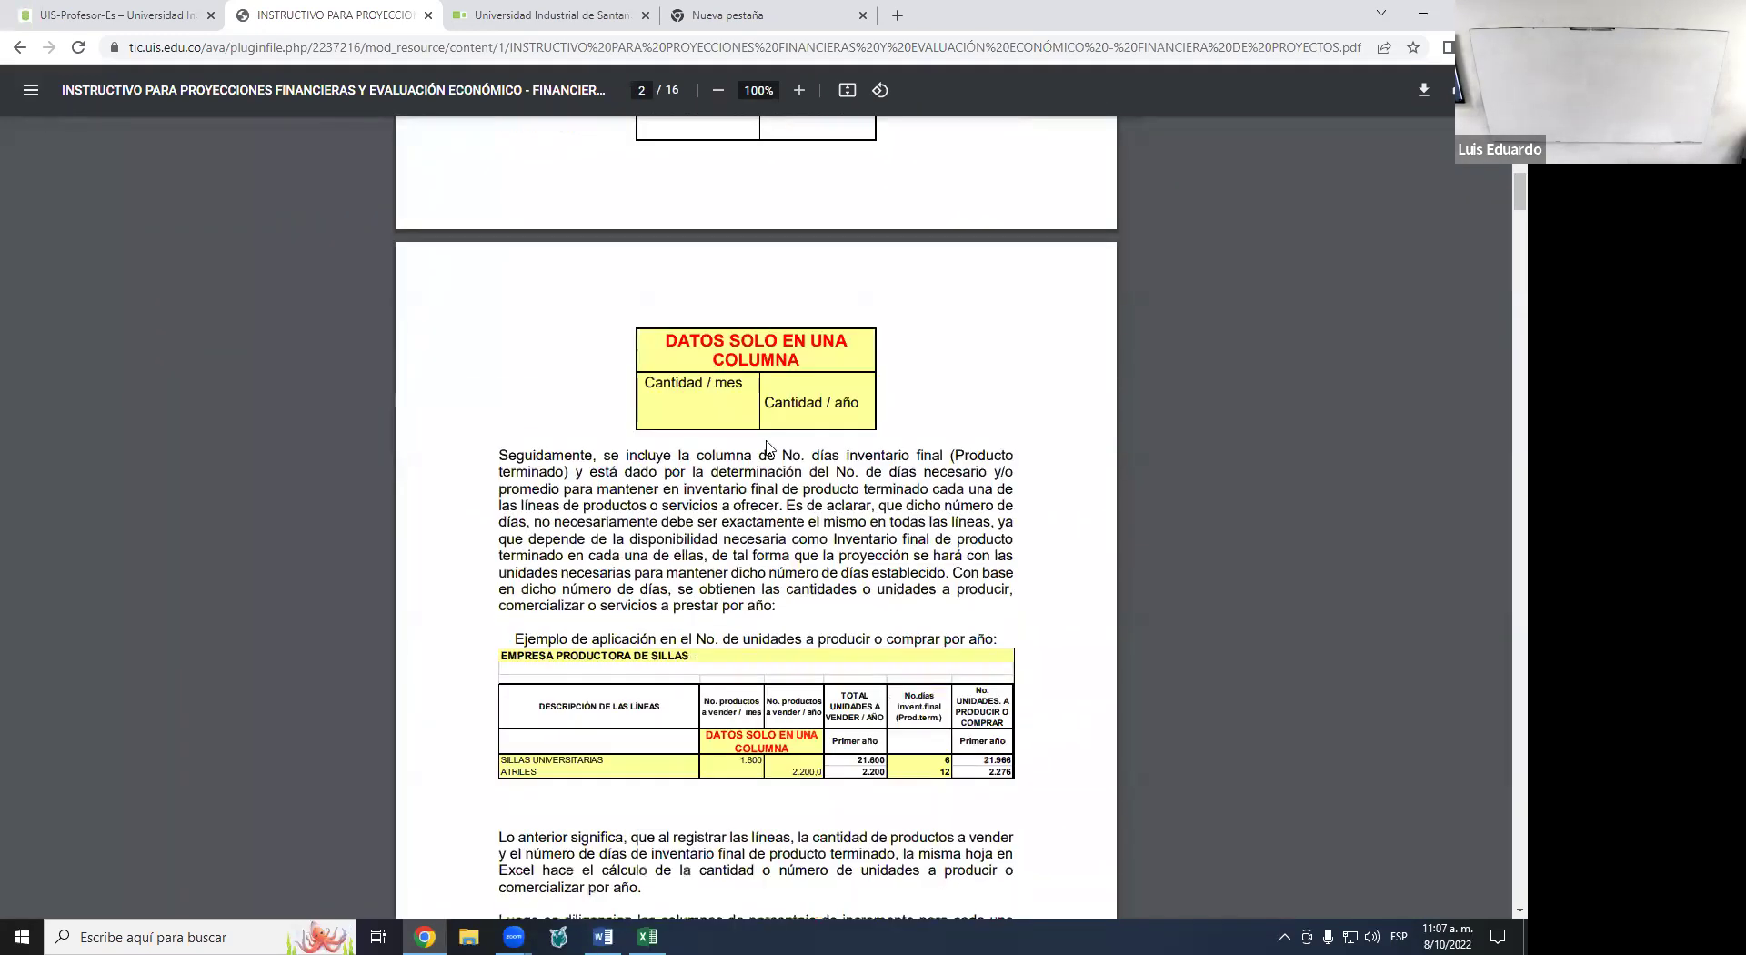
pyautogui.scroll(-5, 751, 514)
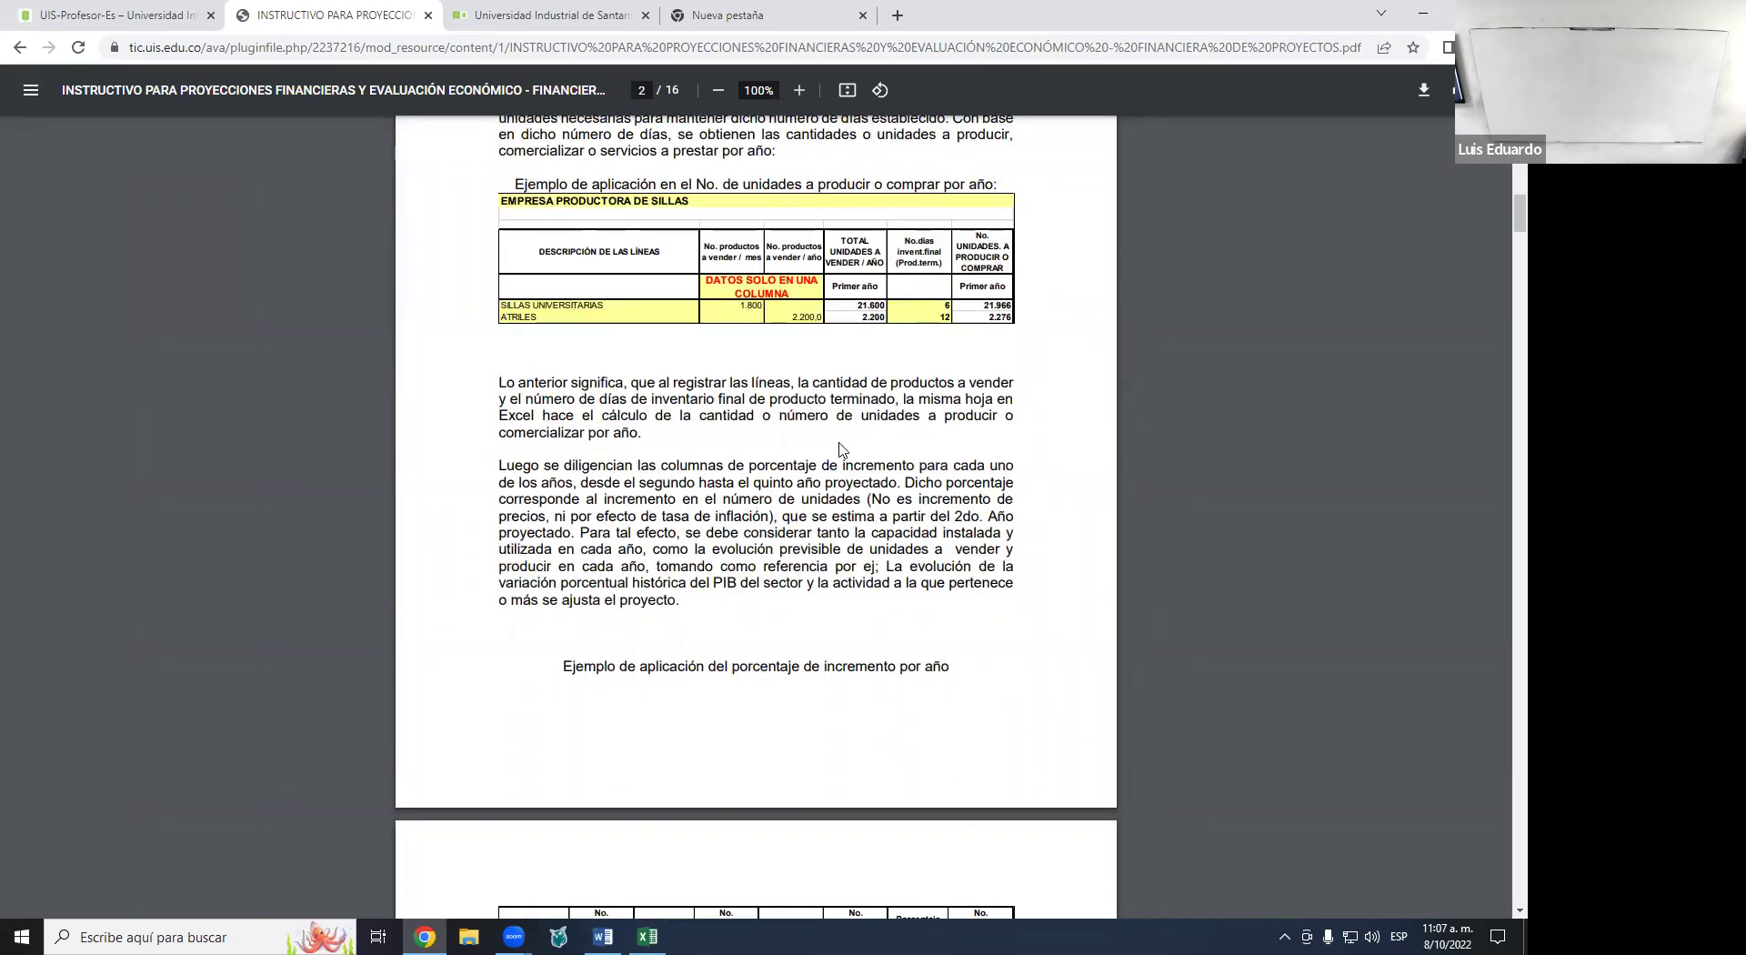
pyautogui.scroll(-7, 842, 450)
pyautogui.scroll(-7, 842, 450)
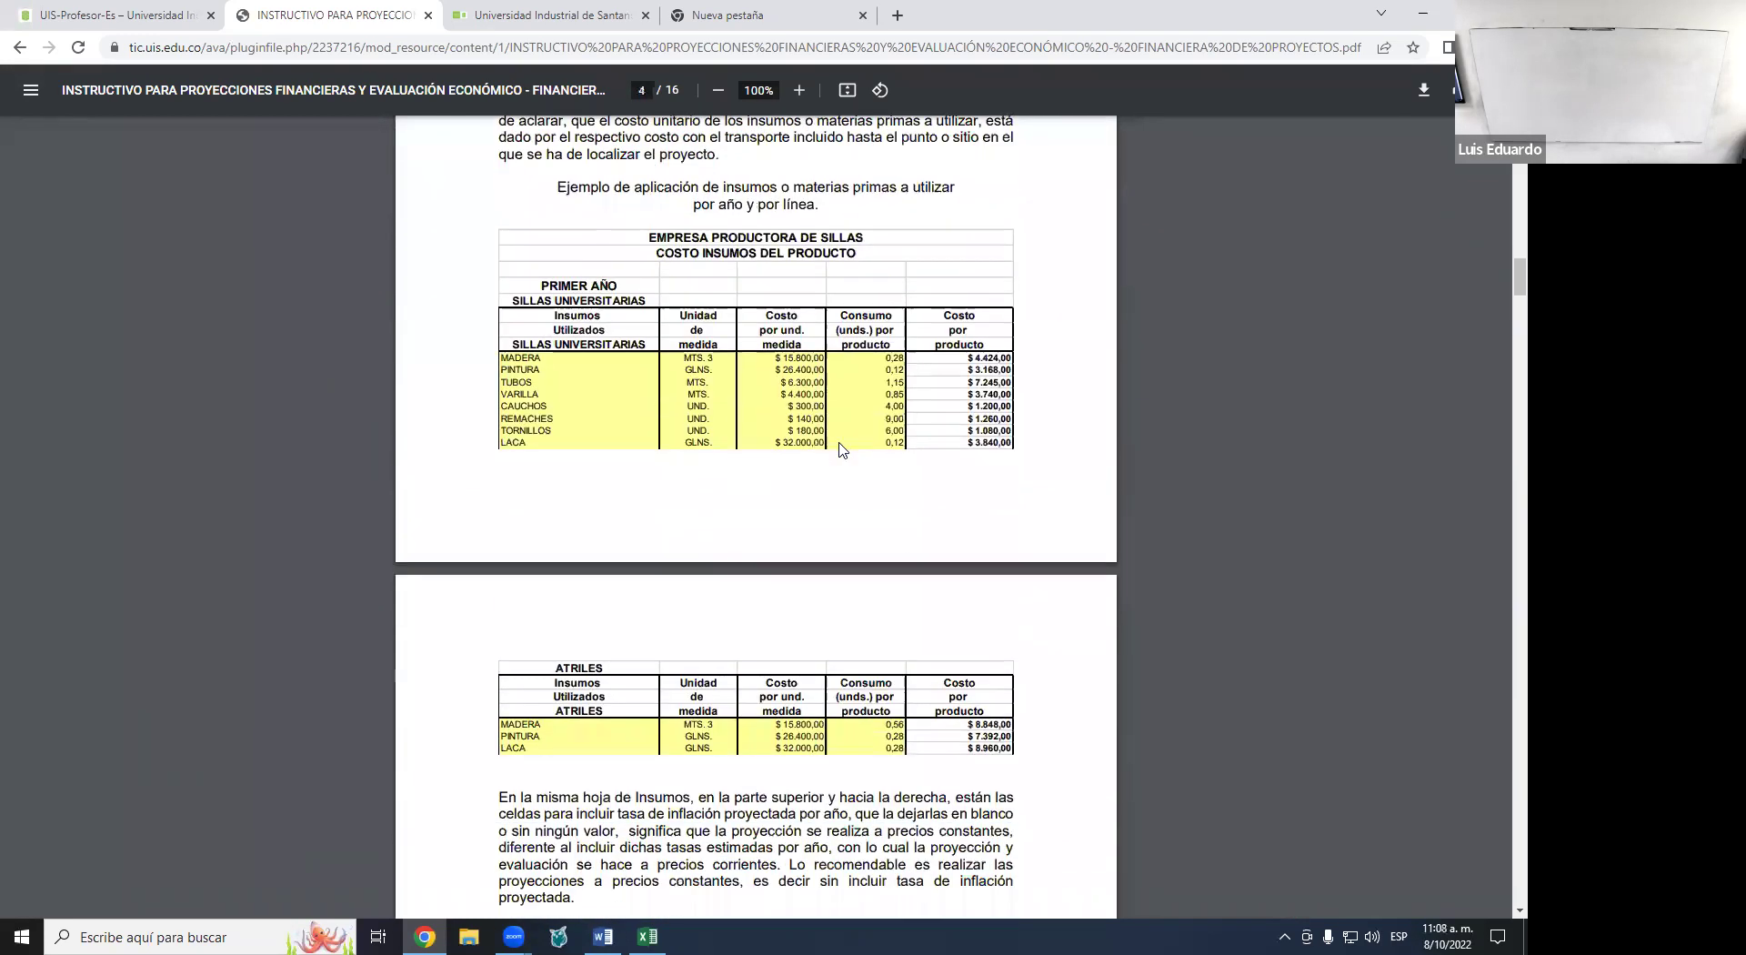
pyautogui.scroll(-2, 839, 450)
pyautogui.click(17, 55)
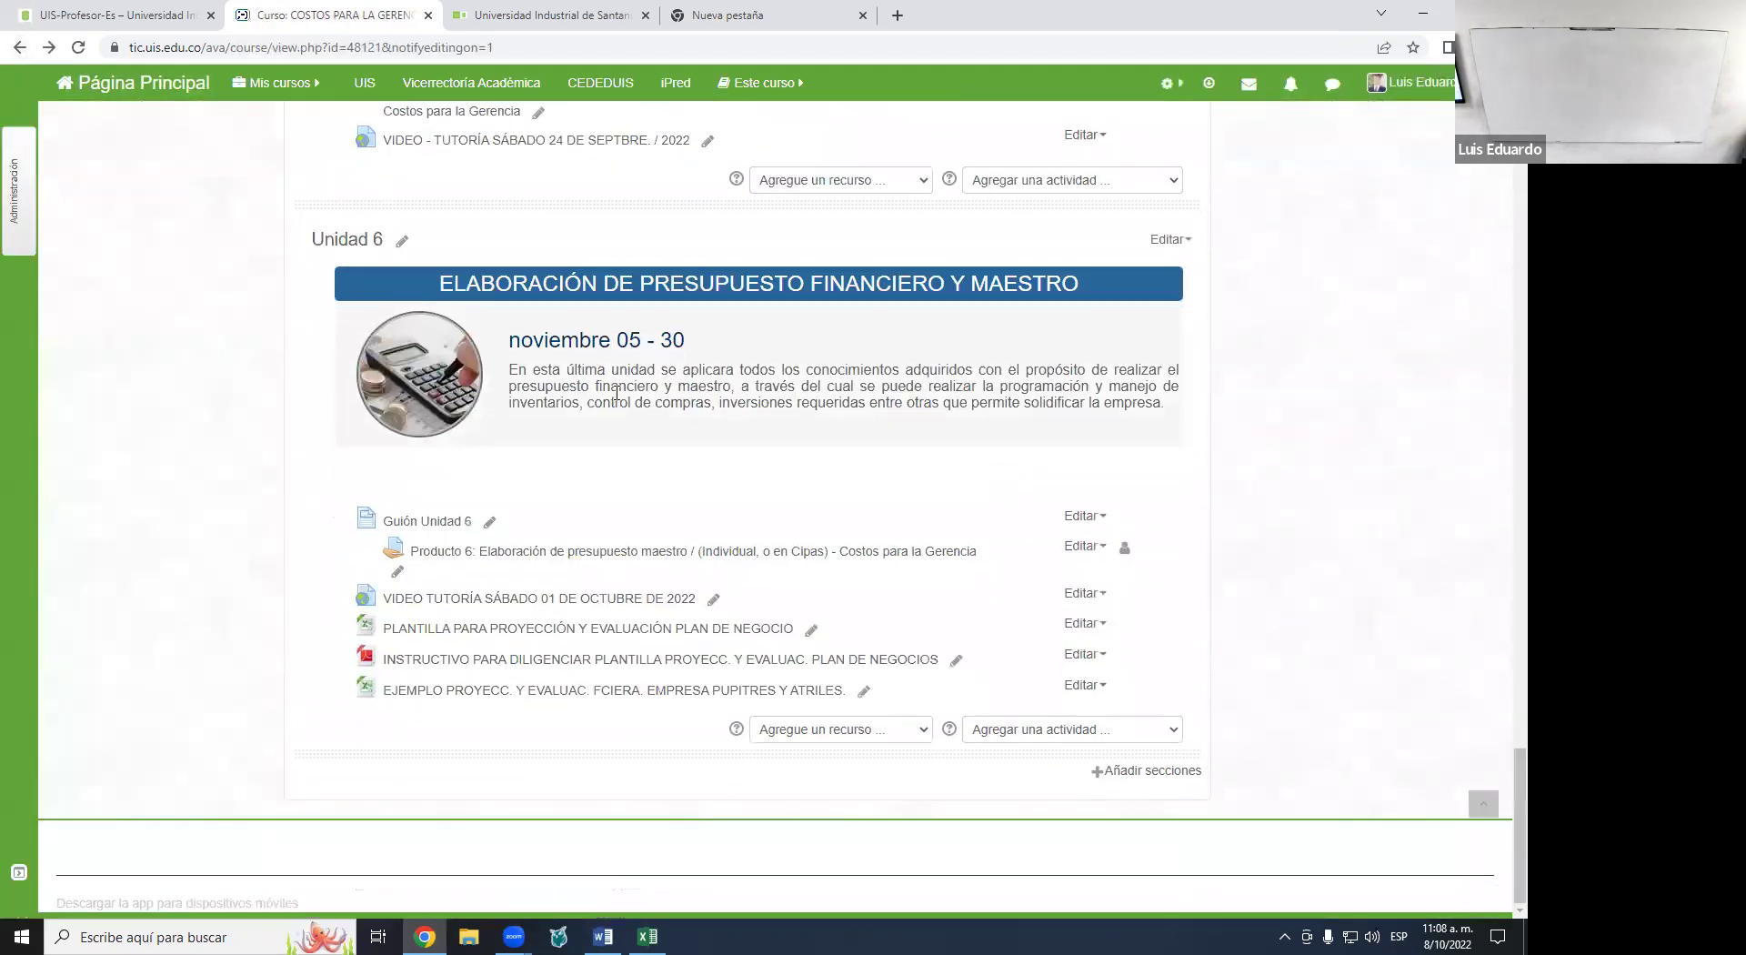
# - Download the EJEMPLO PROYECC. PUPITRES Y ATRILES workbook and open it from the download menu
pyautogui.click(599, 691)
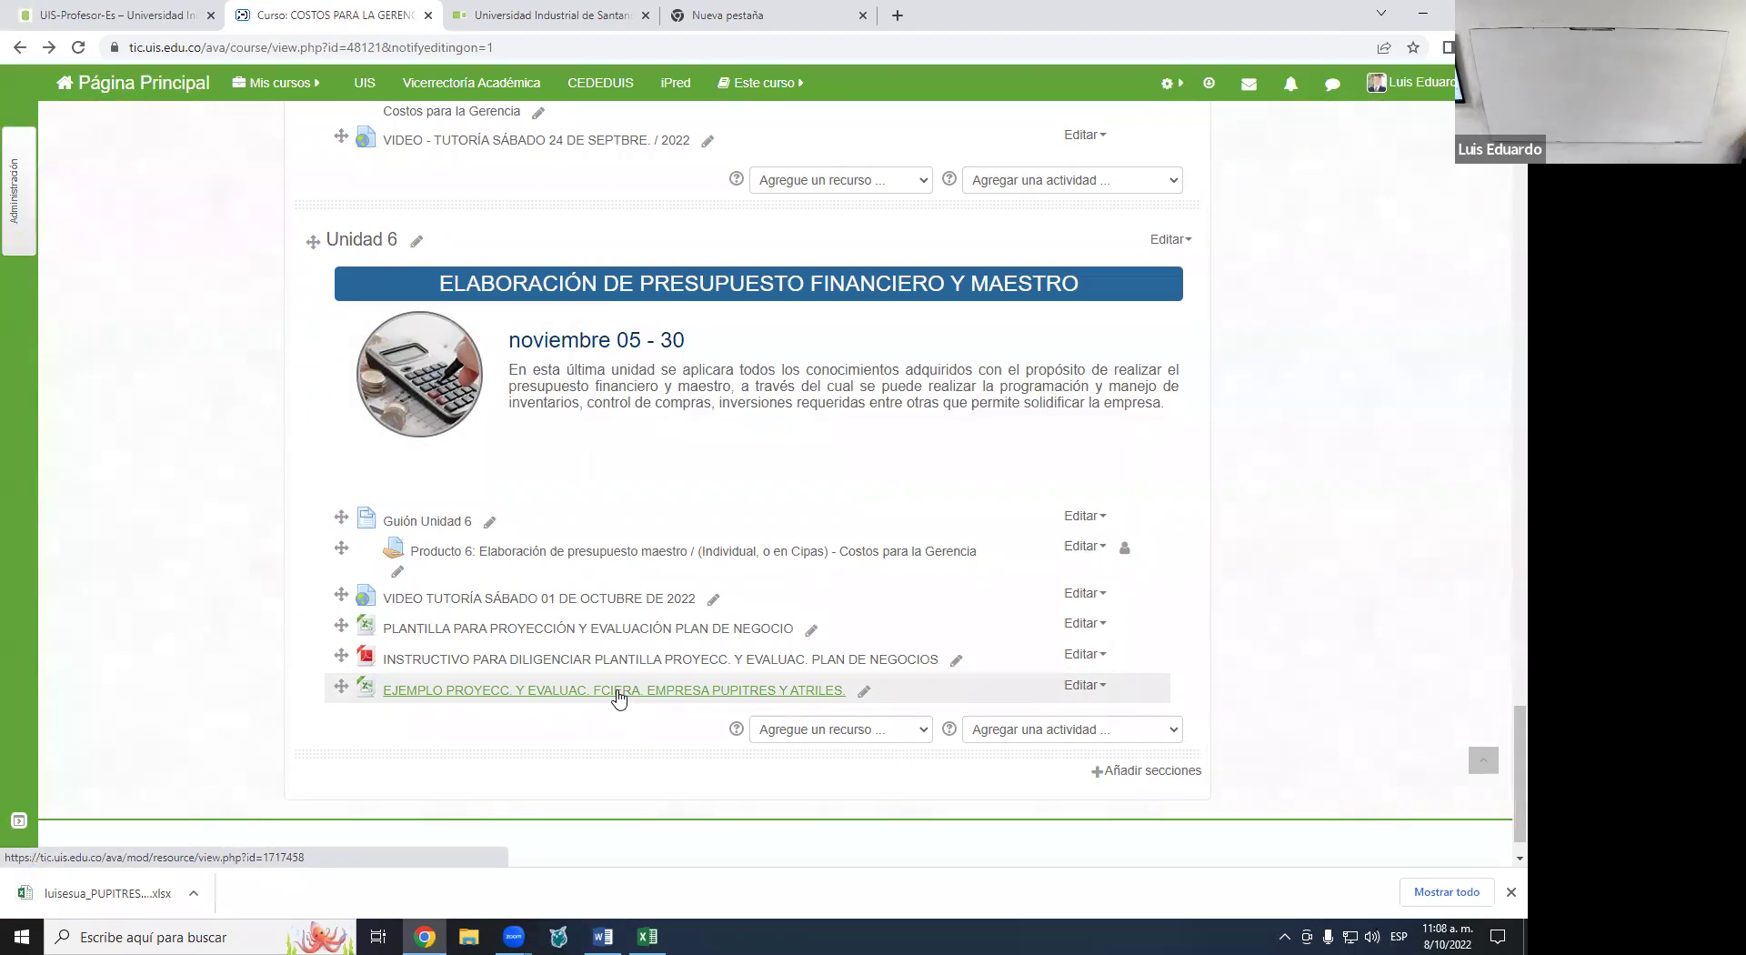
pyautogui.doubleClick(618, 696)
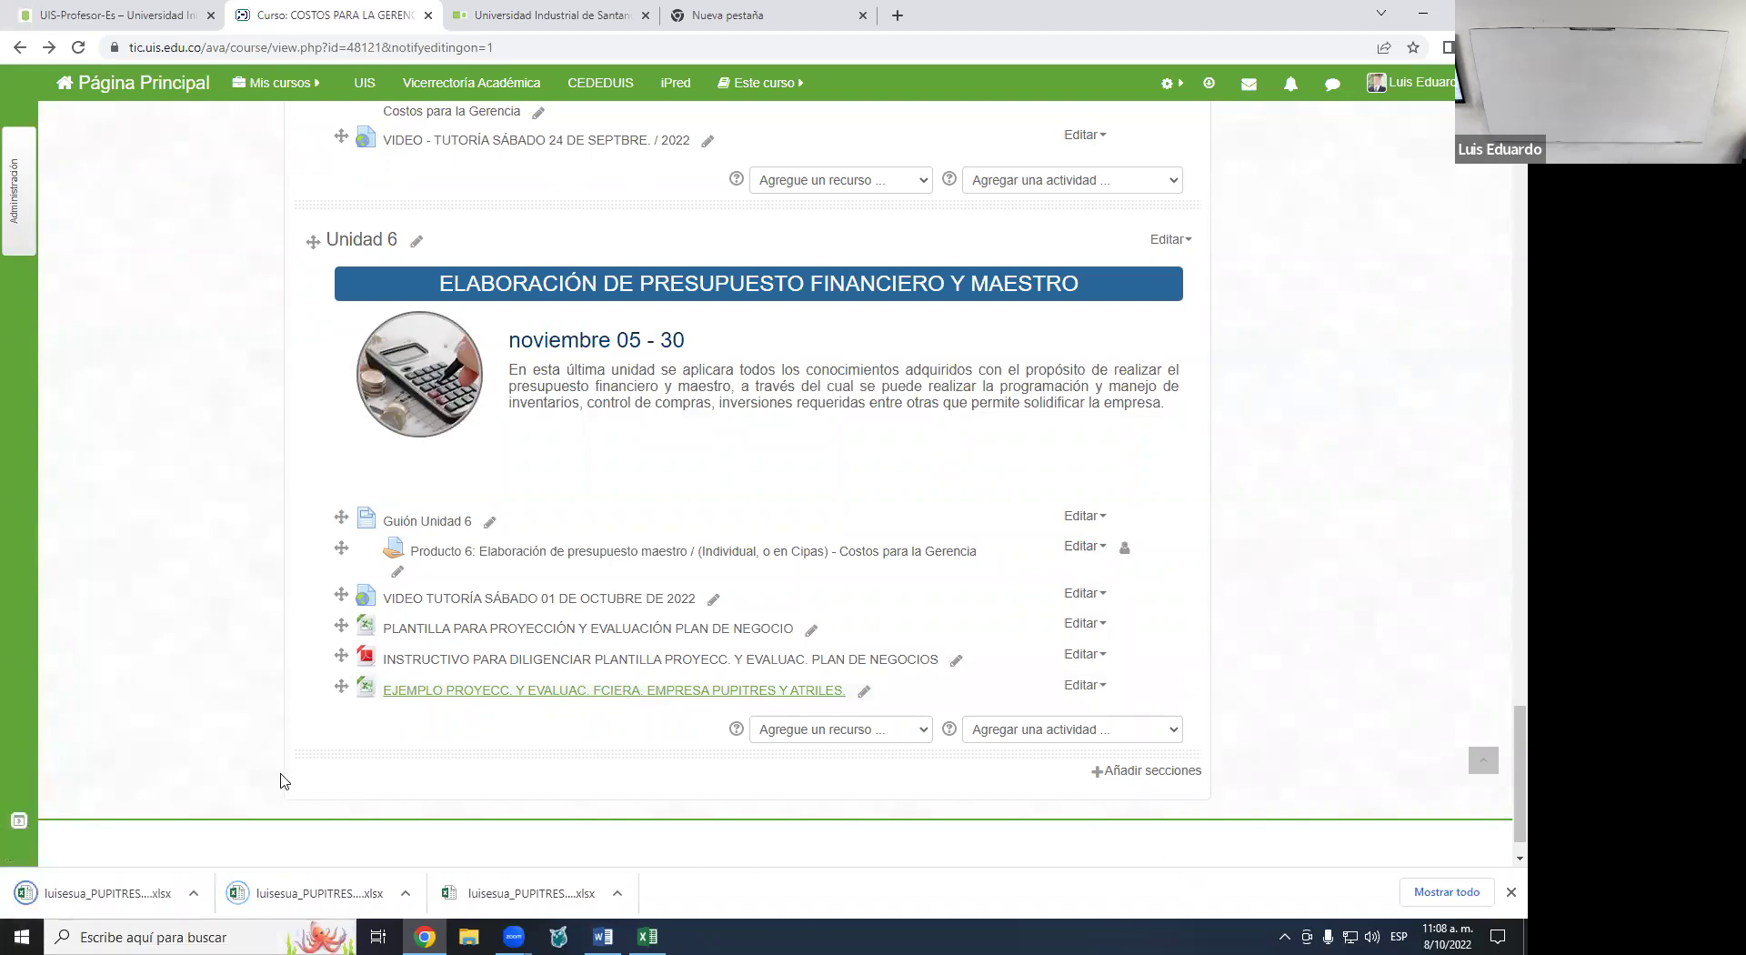
pyautogui.click(194, 893)
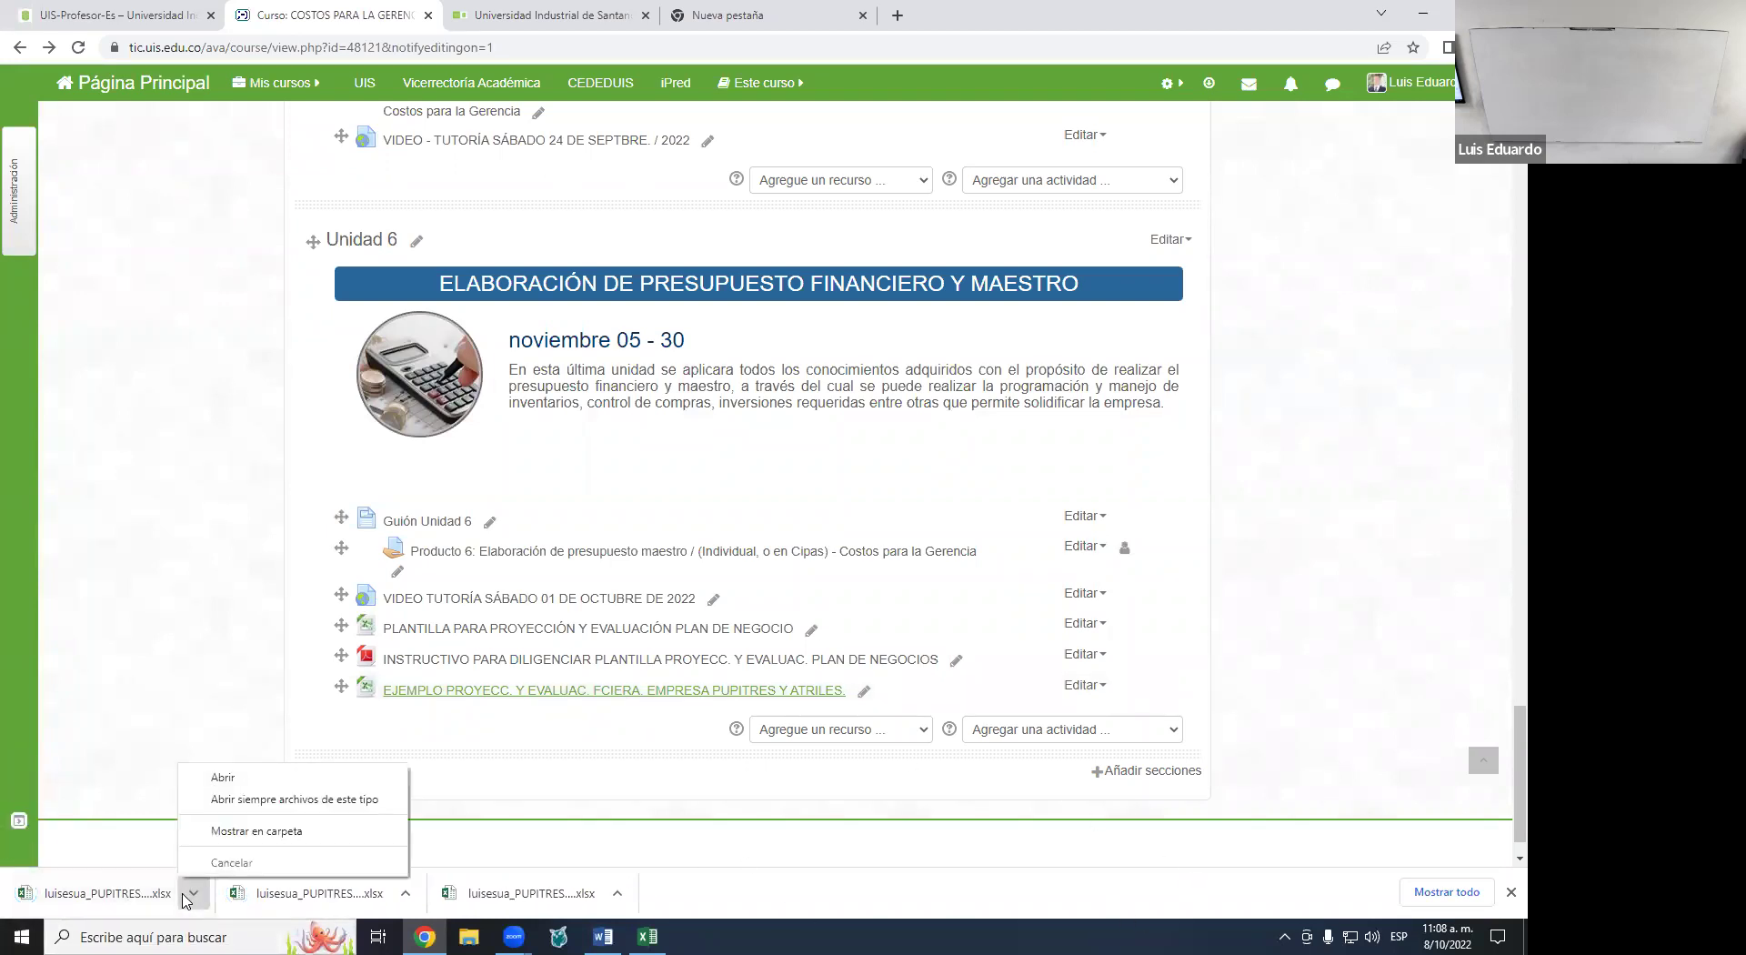
pyautogui.click(241, 781)
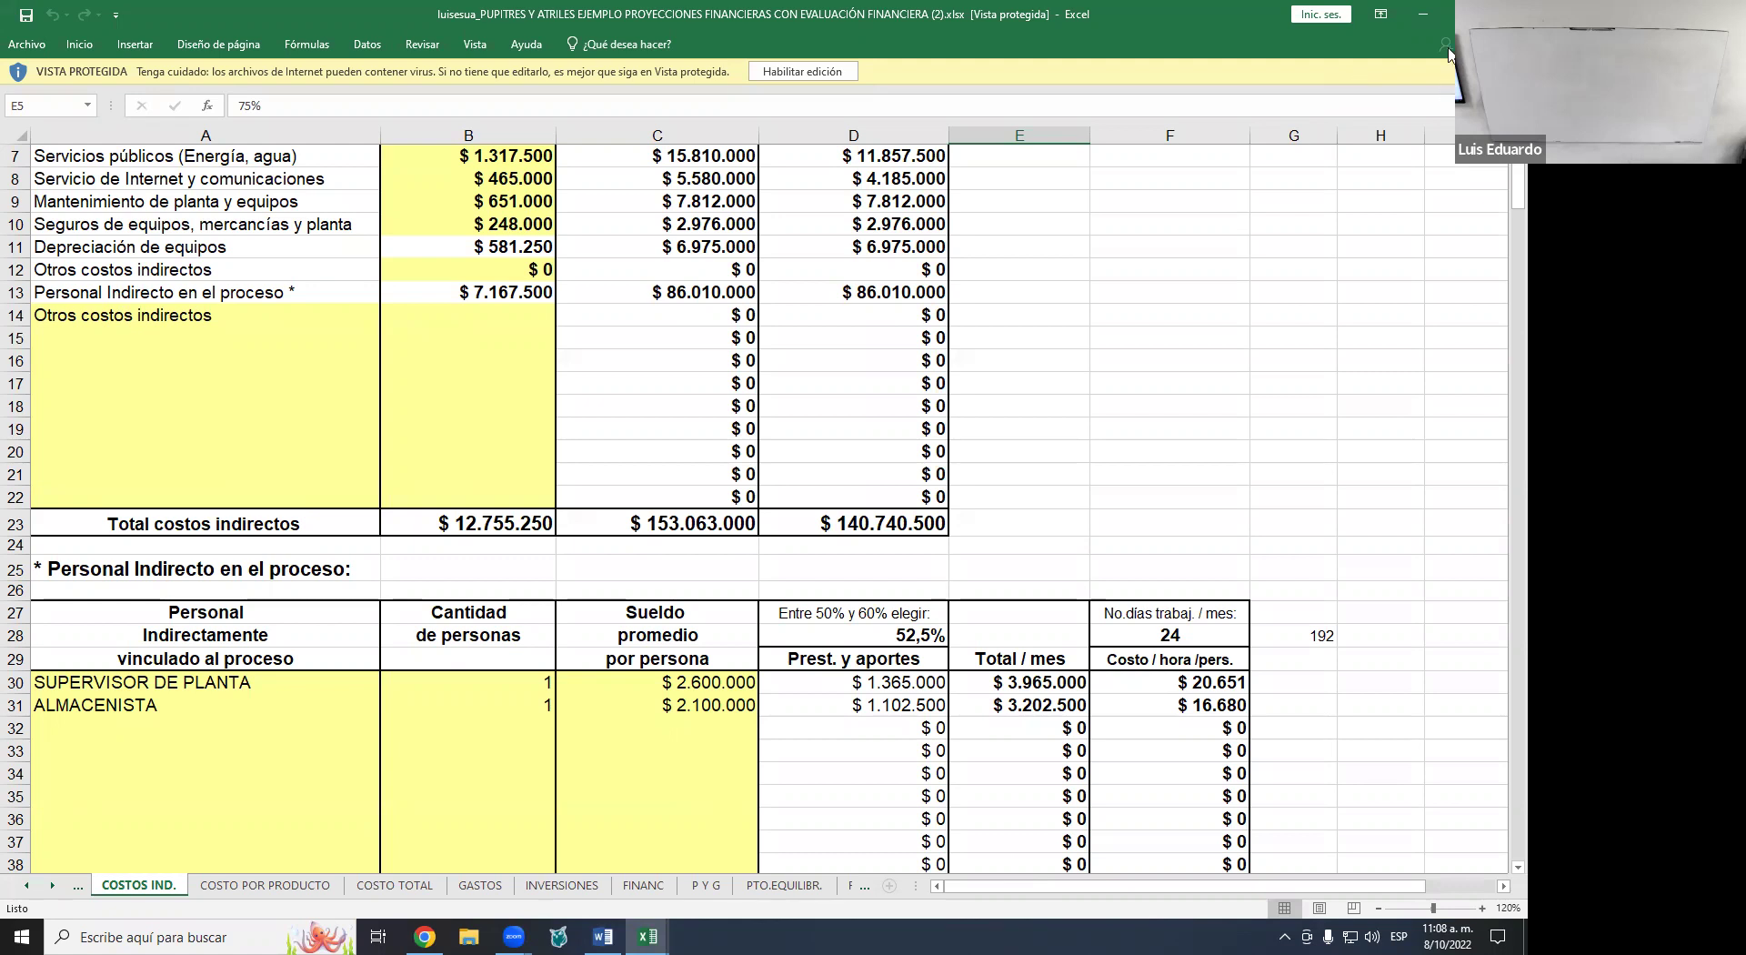
# - Restore down the example workbook's window so the template shows behind it
pyautogui.click(1465, 13)
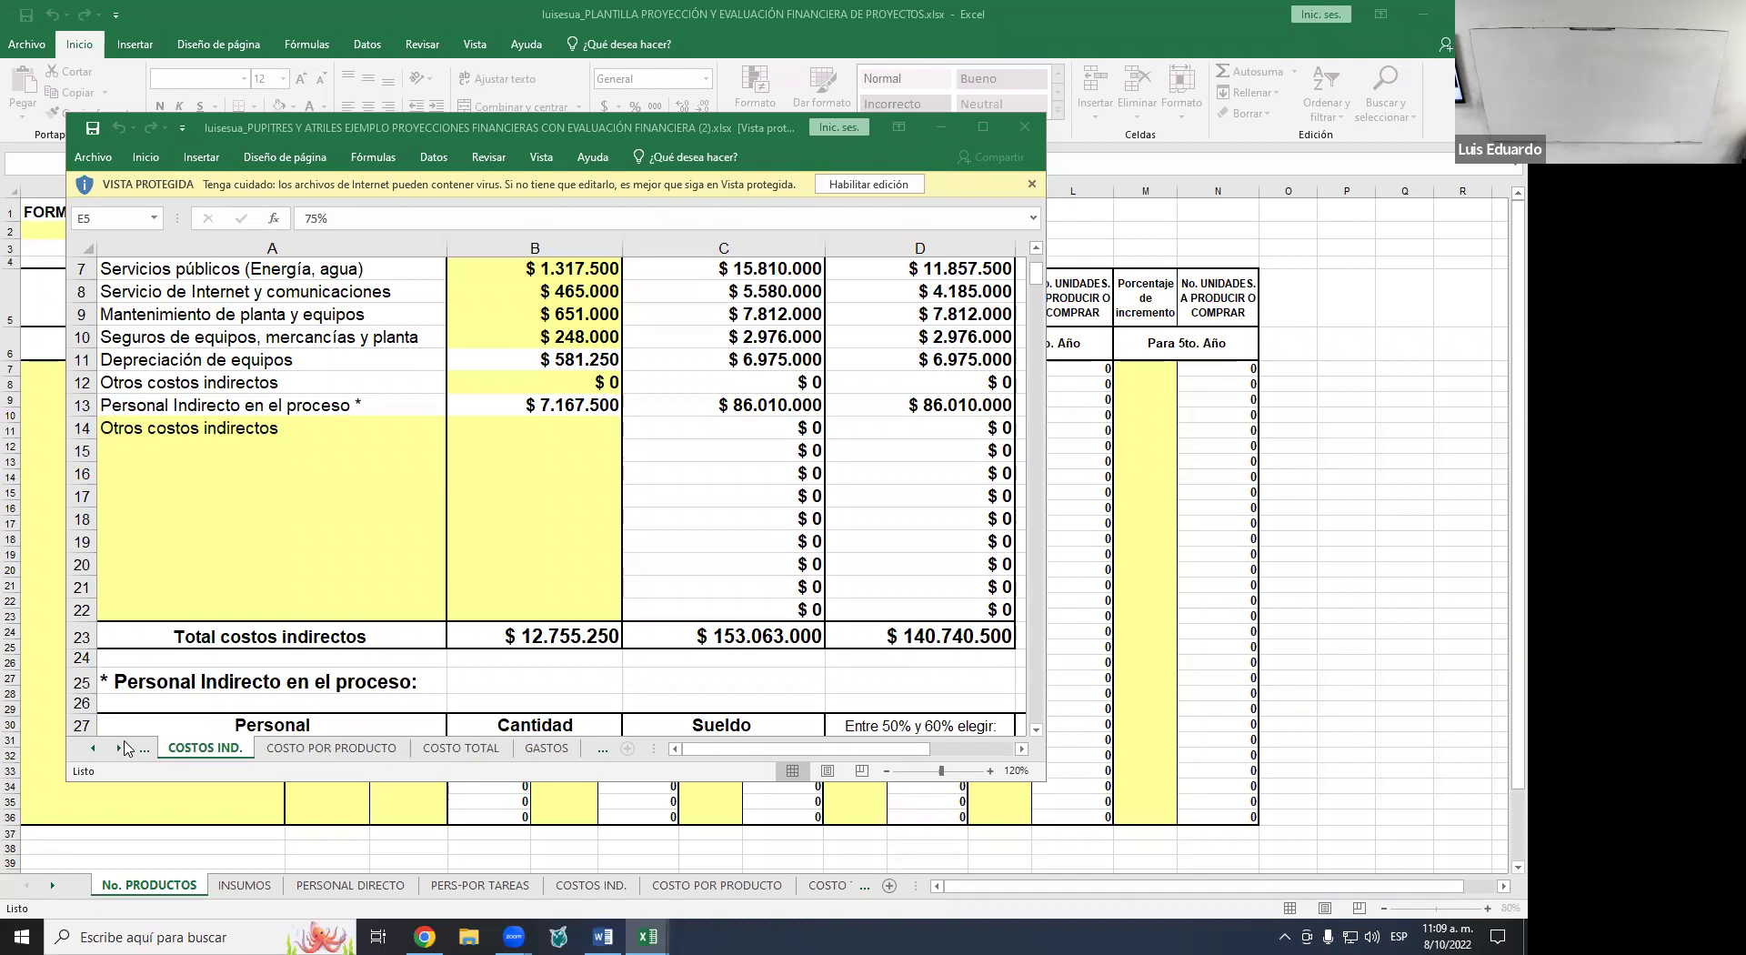
# - Show the example workbook's INSUMOS sheet in a maximized window
pyautogui.click(87, 751)
pyautogui.click(87, 755)
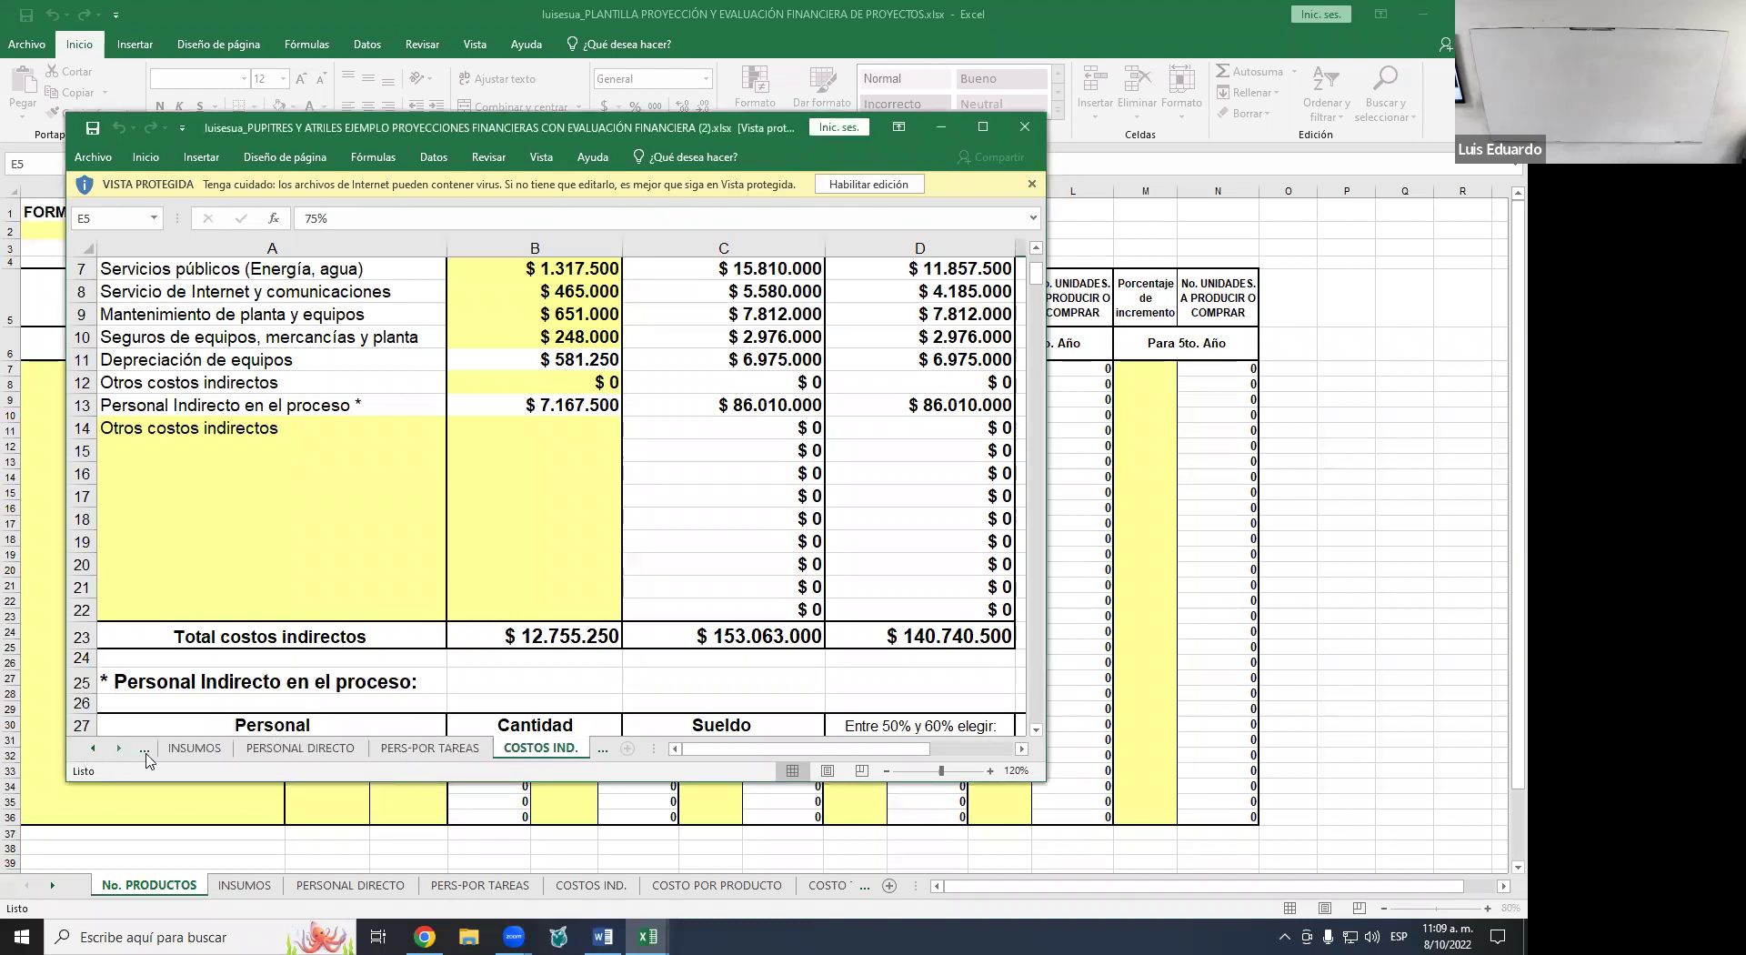
pyautogui.click(195, 749)
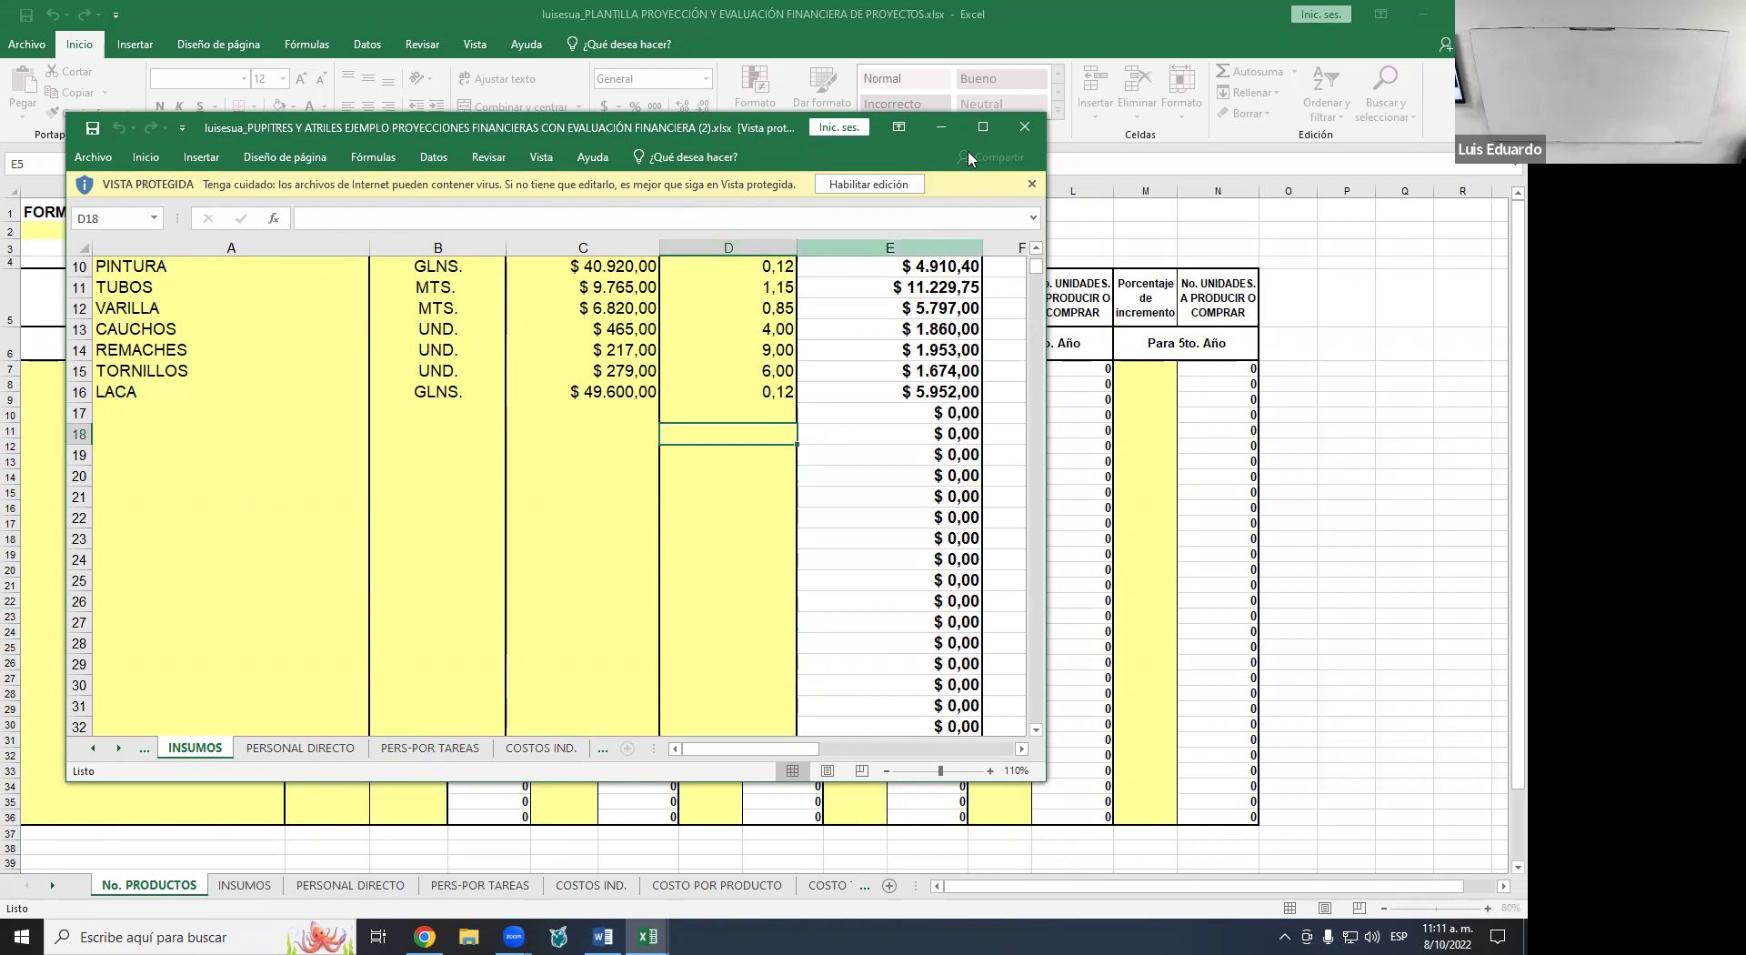
pyautogui.click(983, 126)
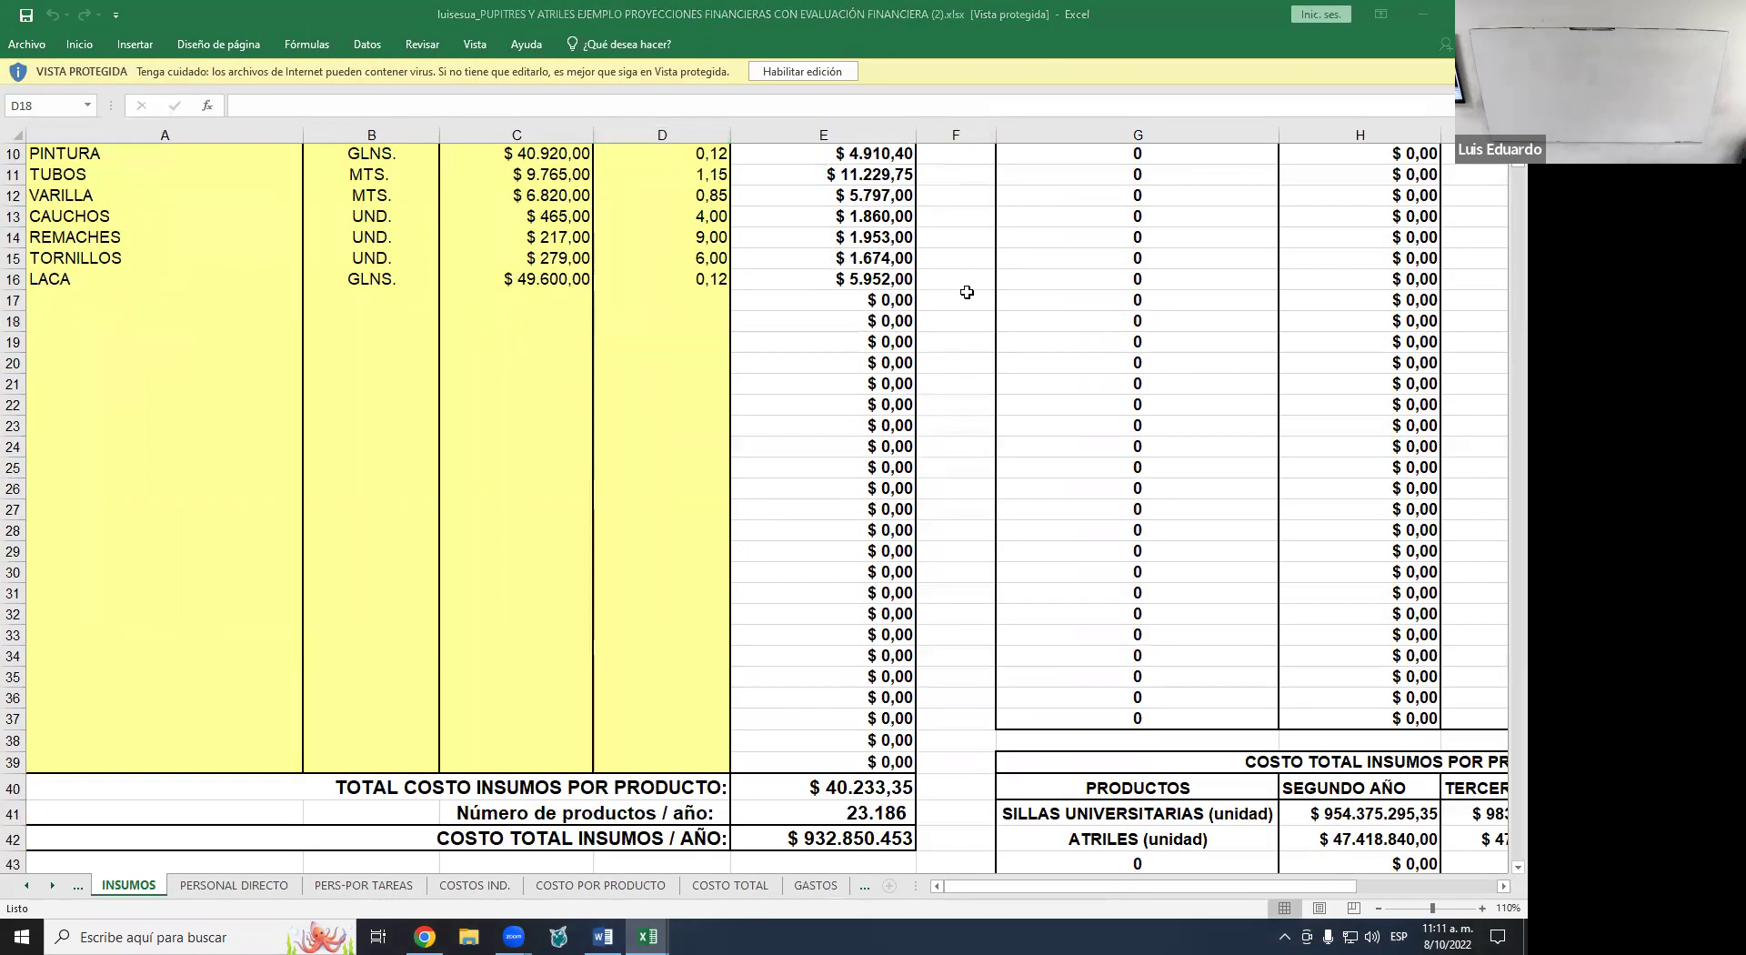
pyautogui.click(231, 890)
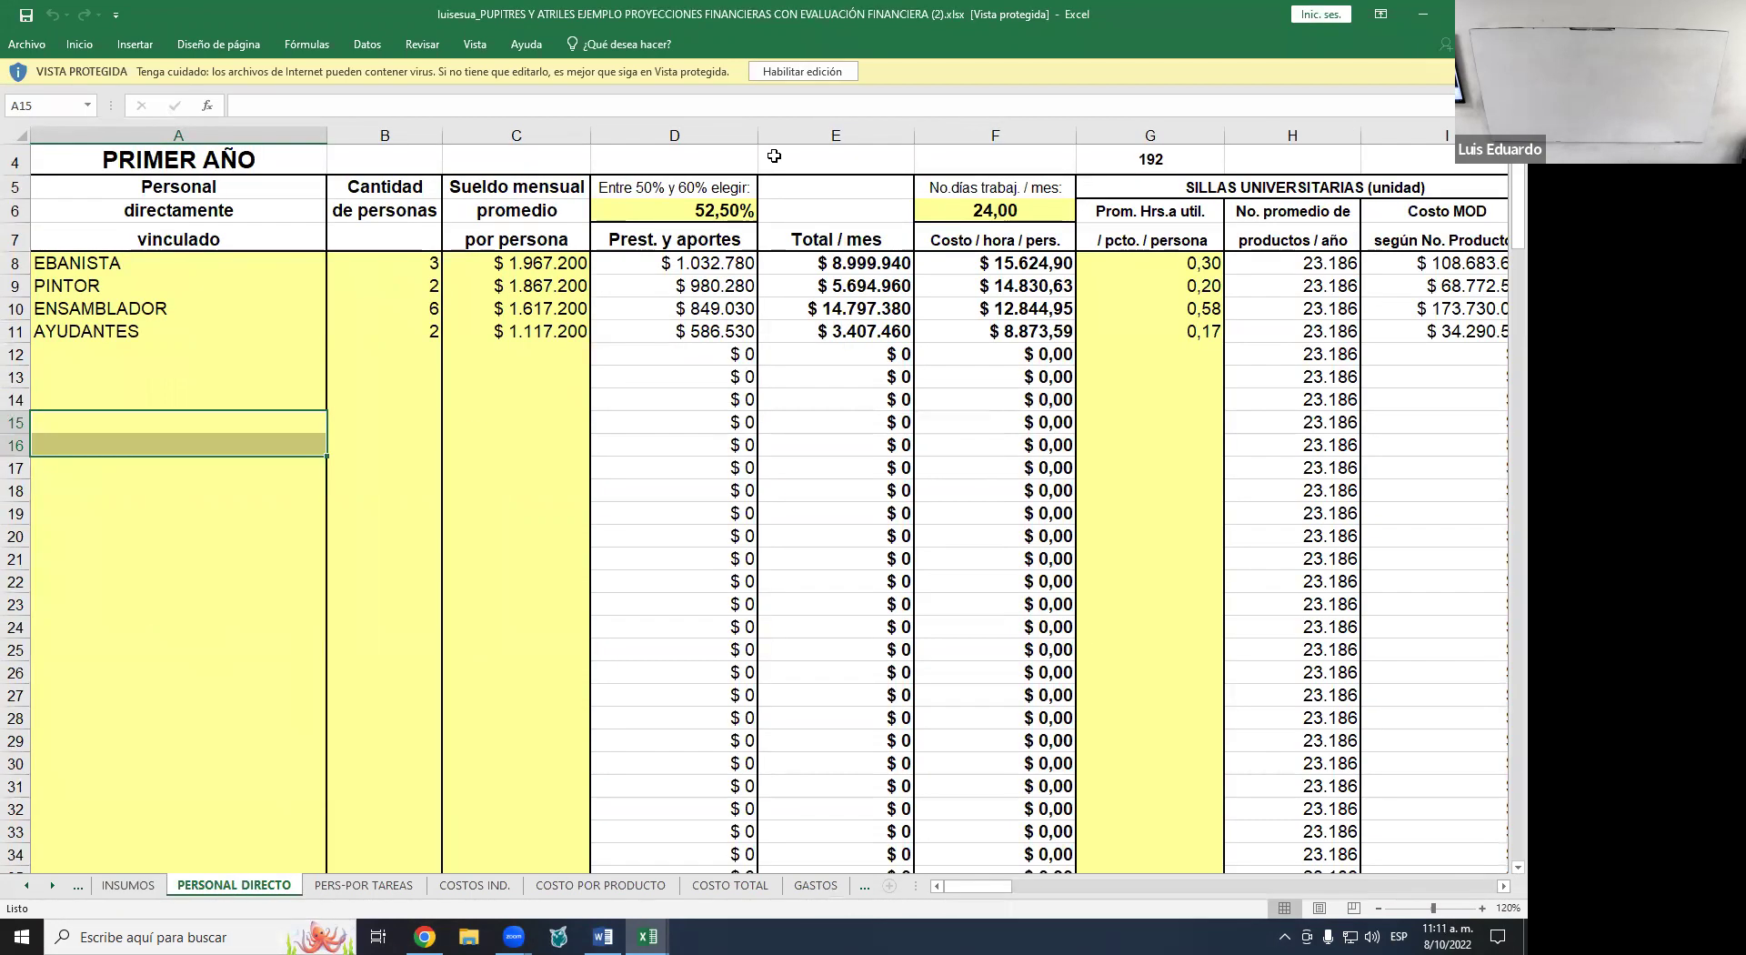
pyautogui.click(782, 70)
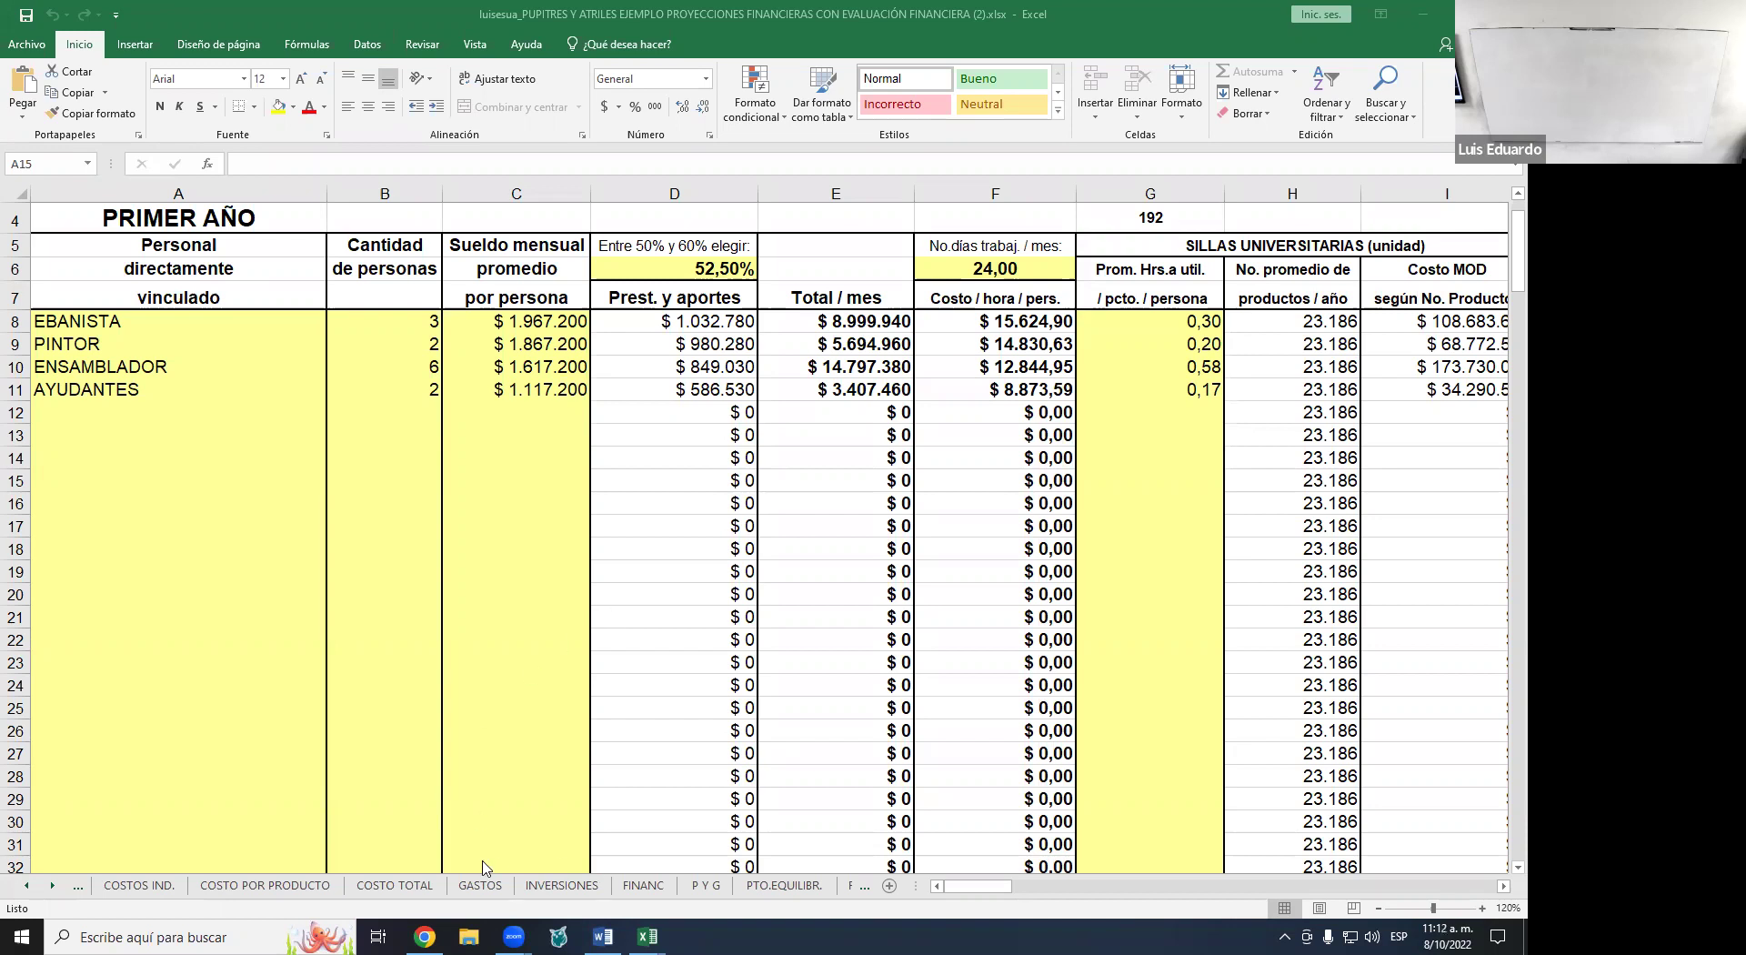
pyautogui.click(27, 888)
pyautogui.click(26, 887)
pyautogui.click(157, 885)
pyautogui.scroll(2, 473, 491)
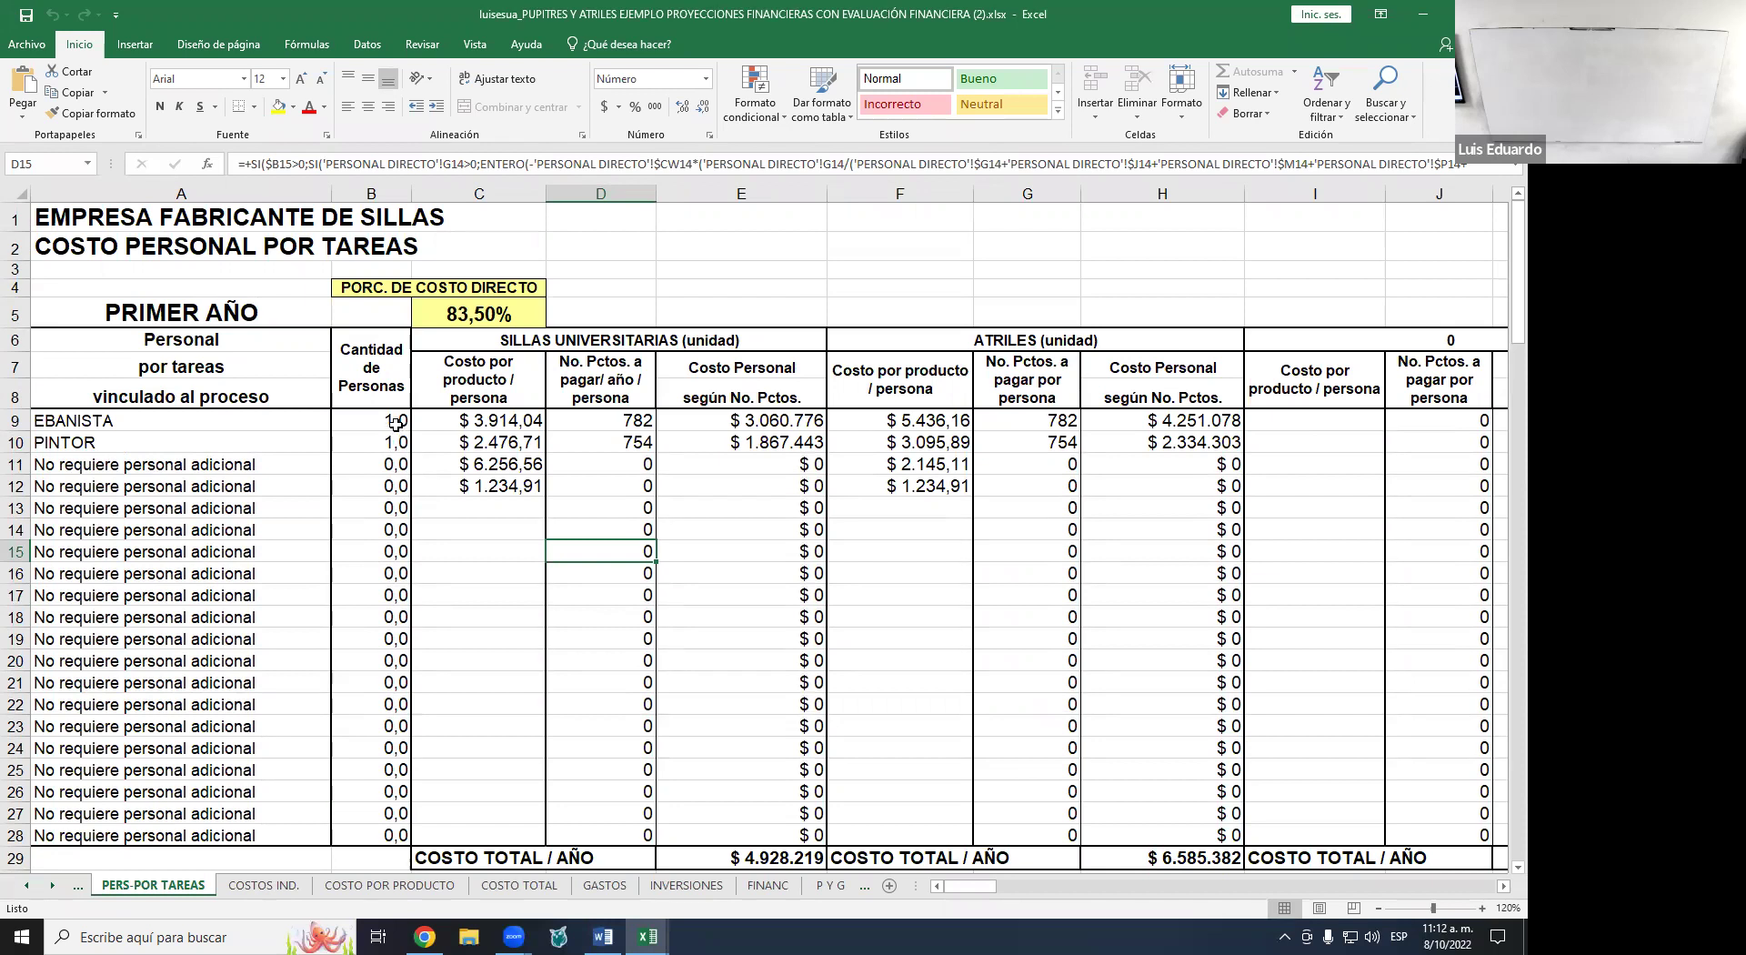
pyautogui.click(396, 422)
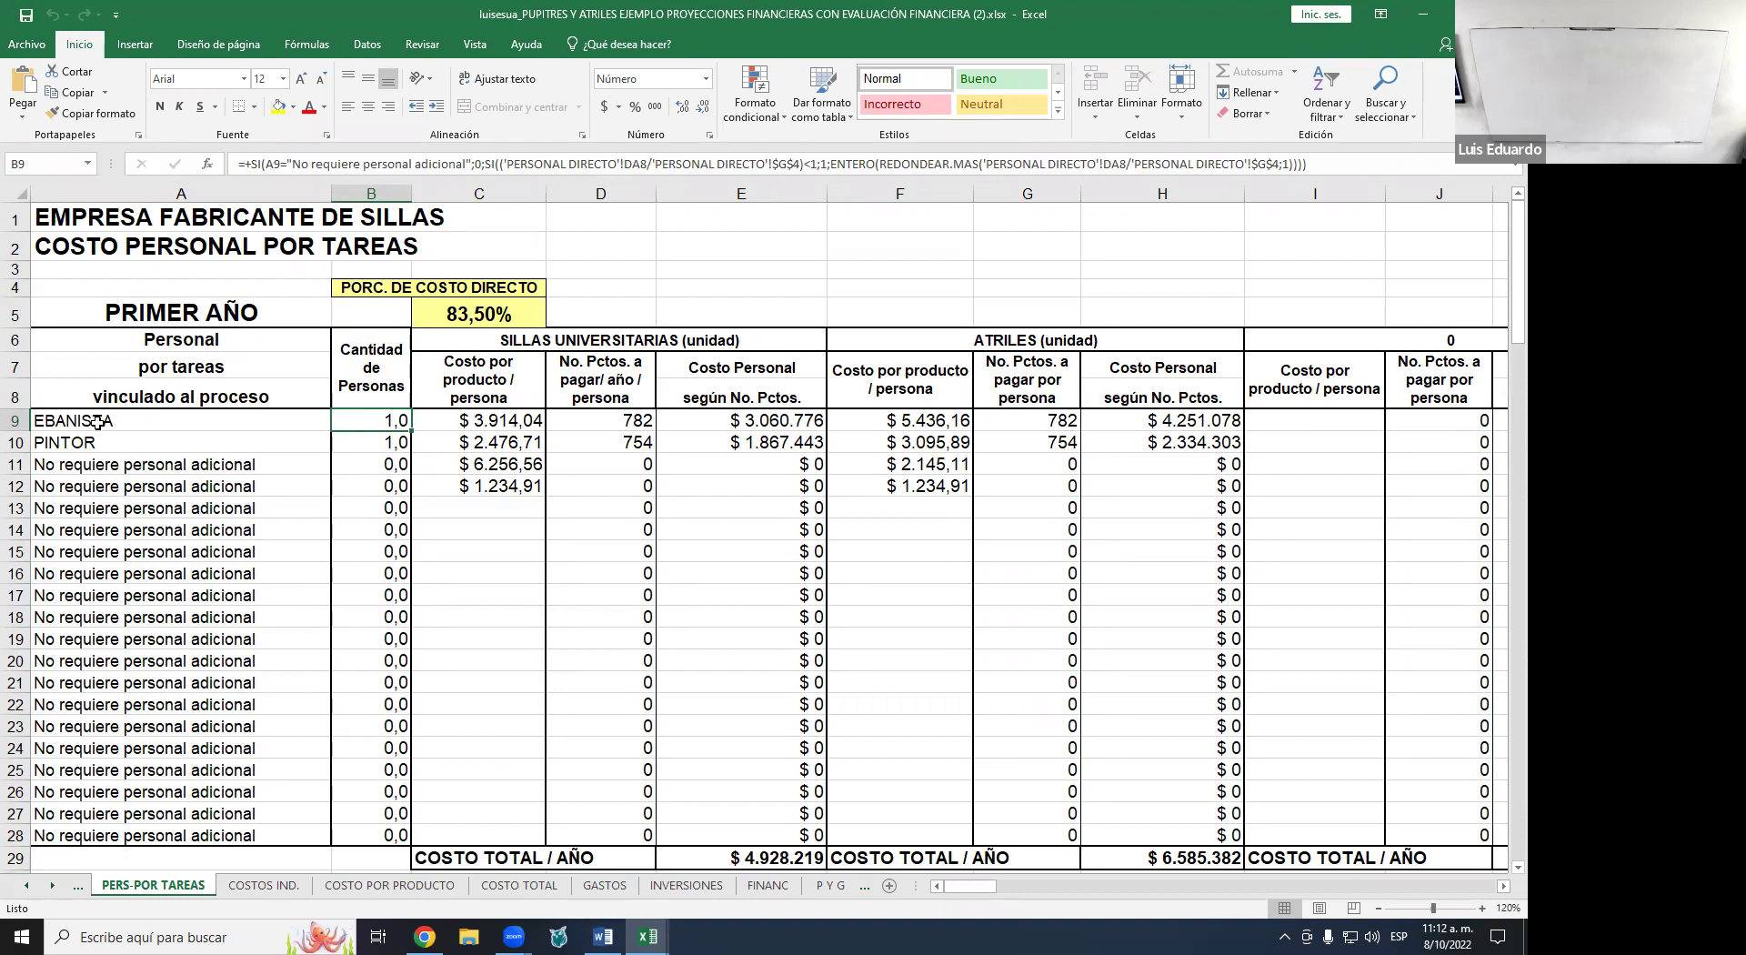
pyautogui.click(403, 443)
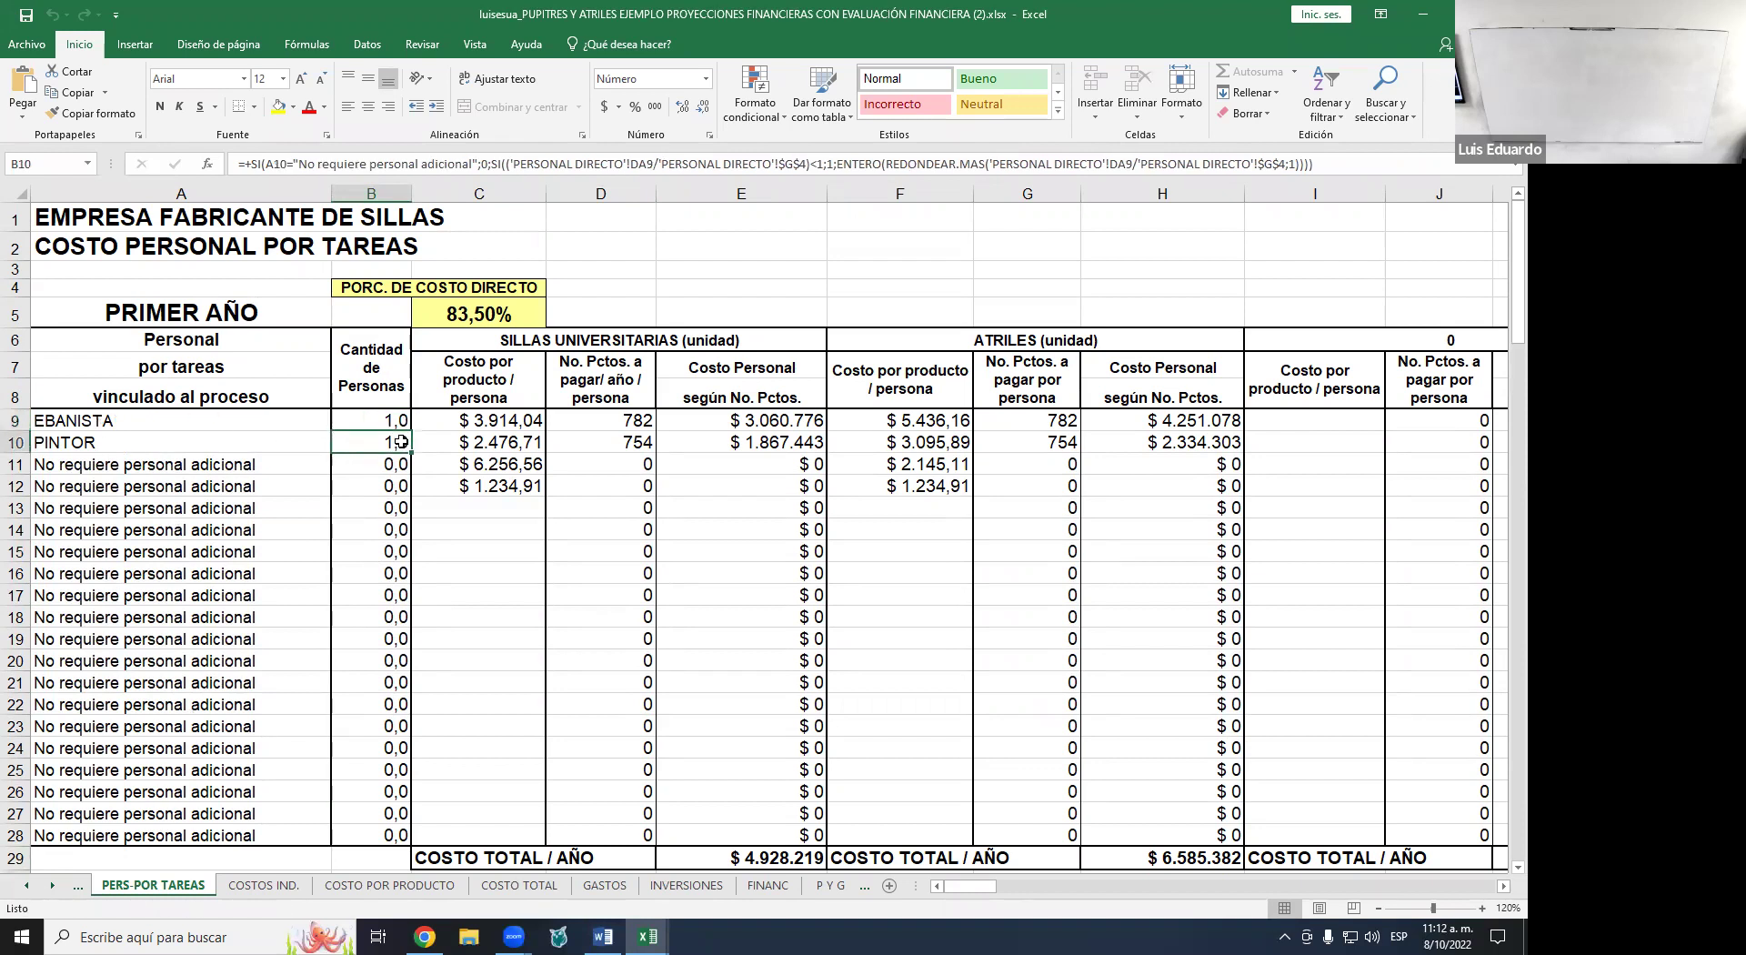
pyautogui.click(32, 887)
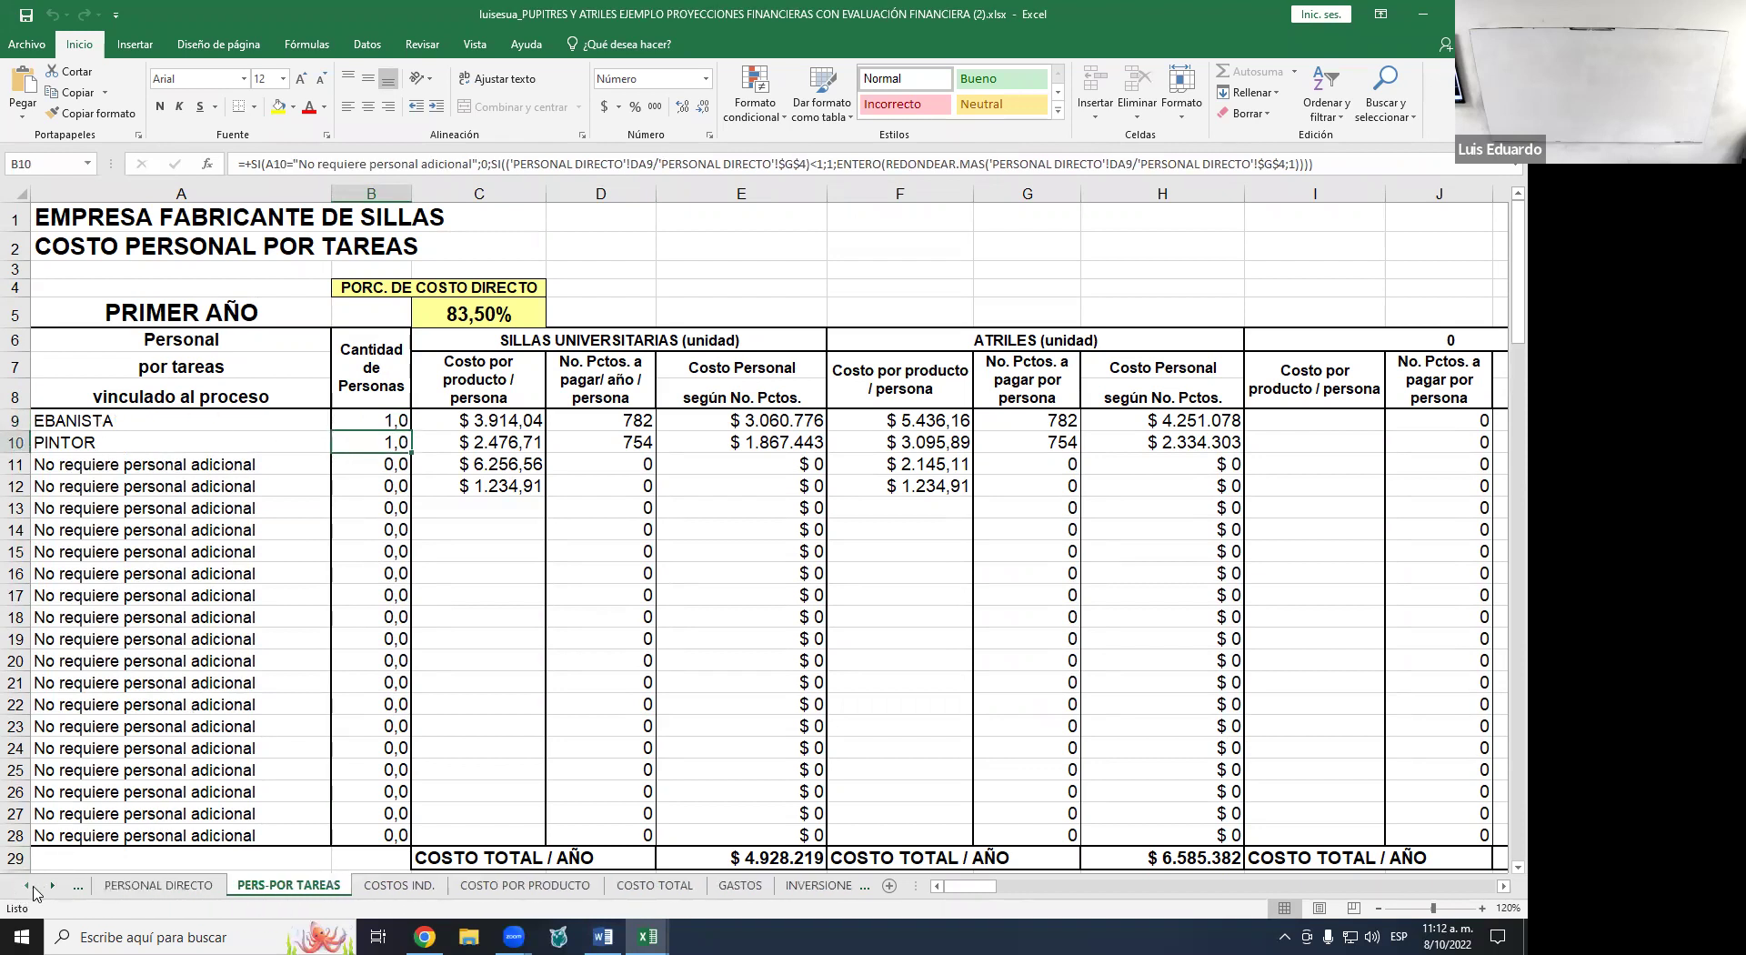
pyautogui.click(147, 885)
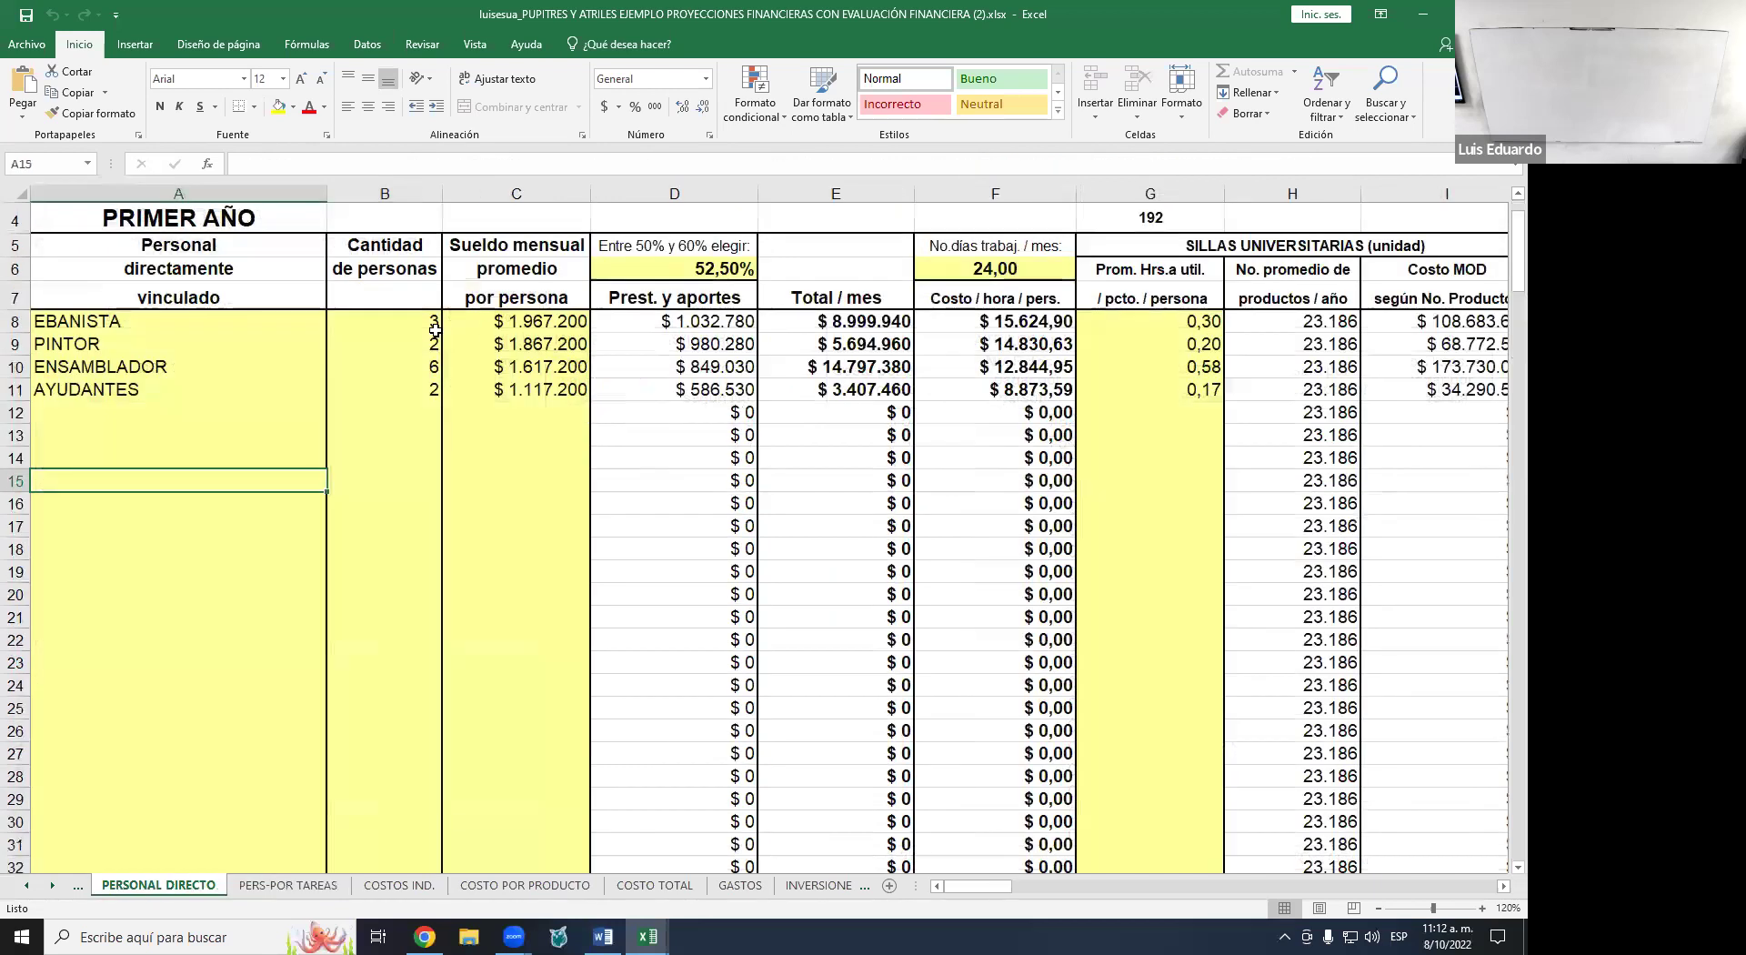
pyautogui.click(142, 320)
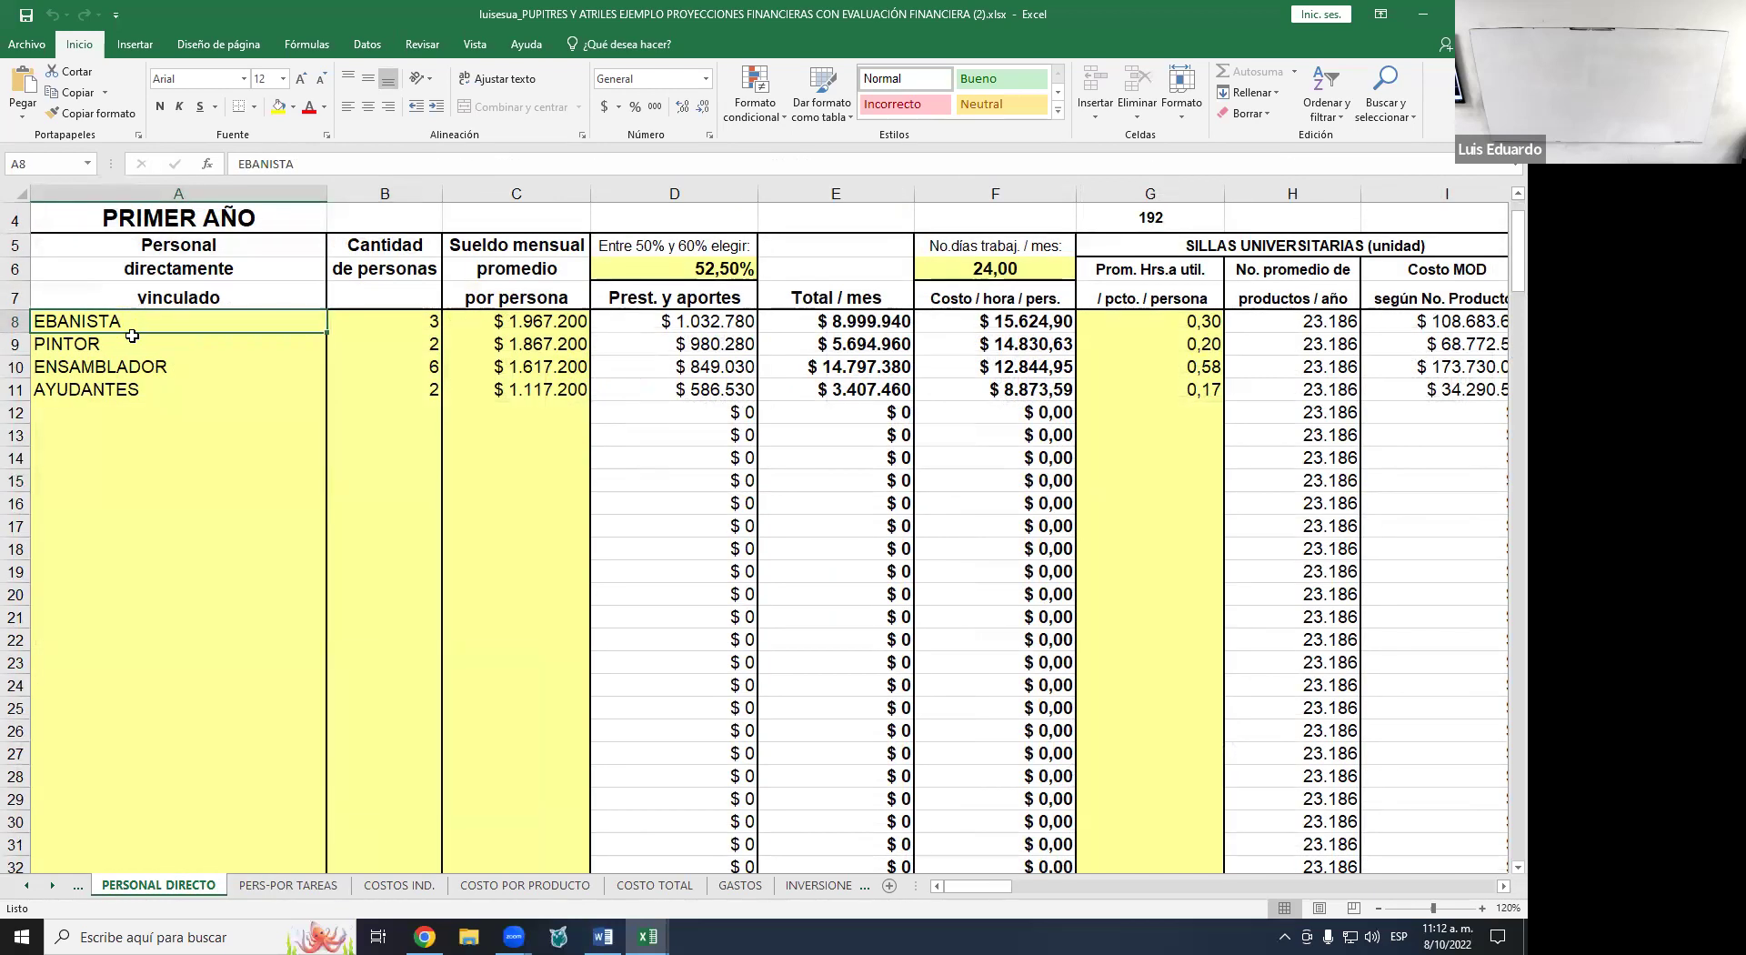
pyautogui.click(133, 340)
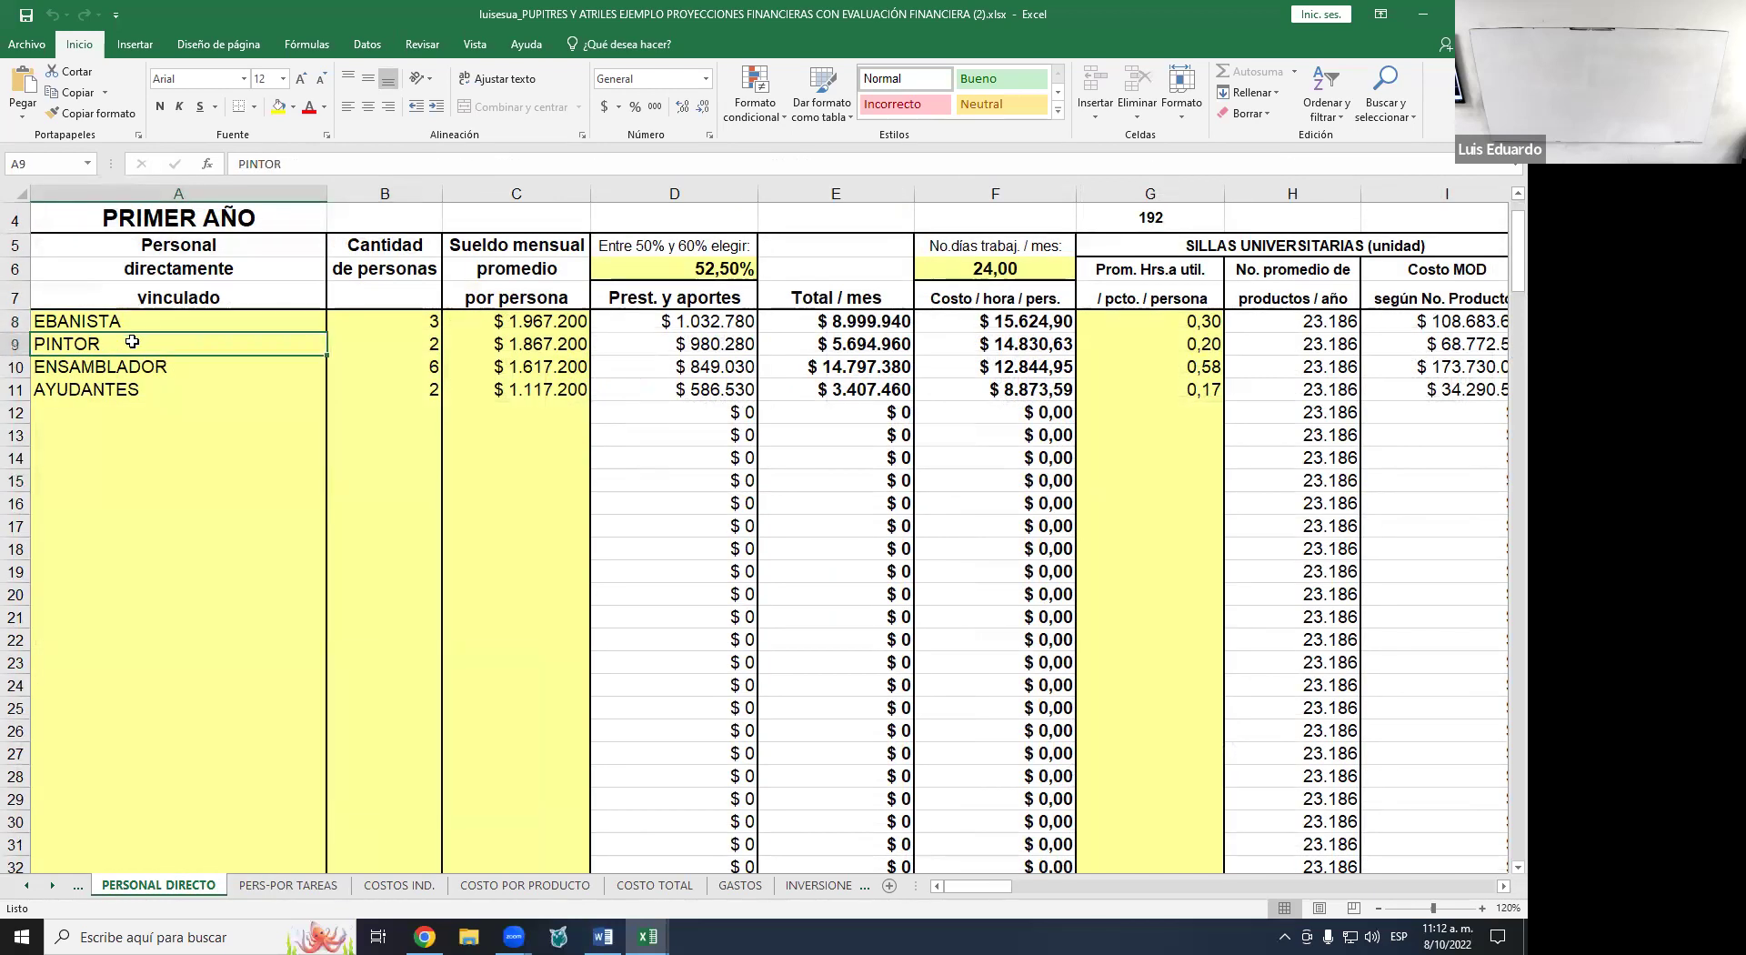
pyautogui.click(842, 297)
pyautogui.hotkey('ctrl', 'Right')
pyautogui.hotkey('ctrl', 'Right')
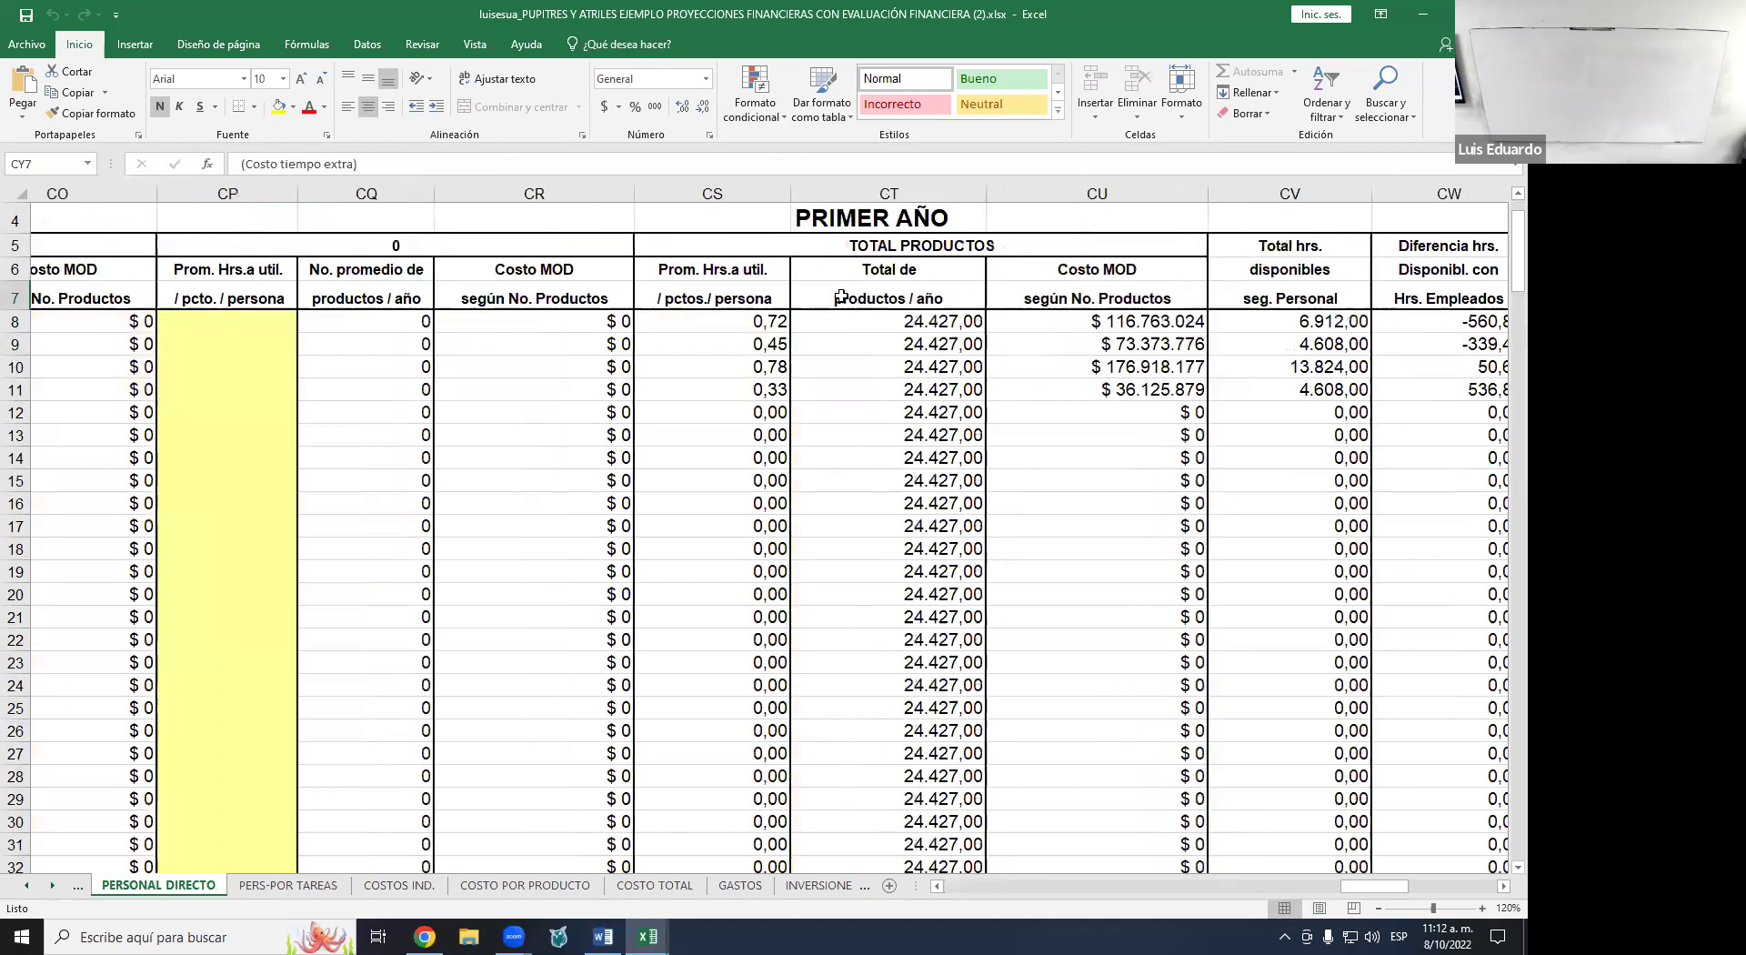
pyautogui.press('Right')
pyautogui.press('Right')
pyautogui.press('Right')
pyautogui.press('Right')
pyautogui.press('Right')
pyautogui.press('Right')
pyautogui.press('Right')
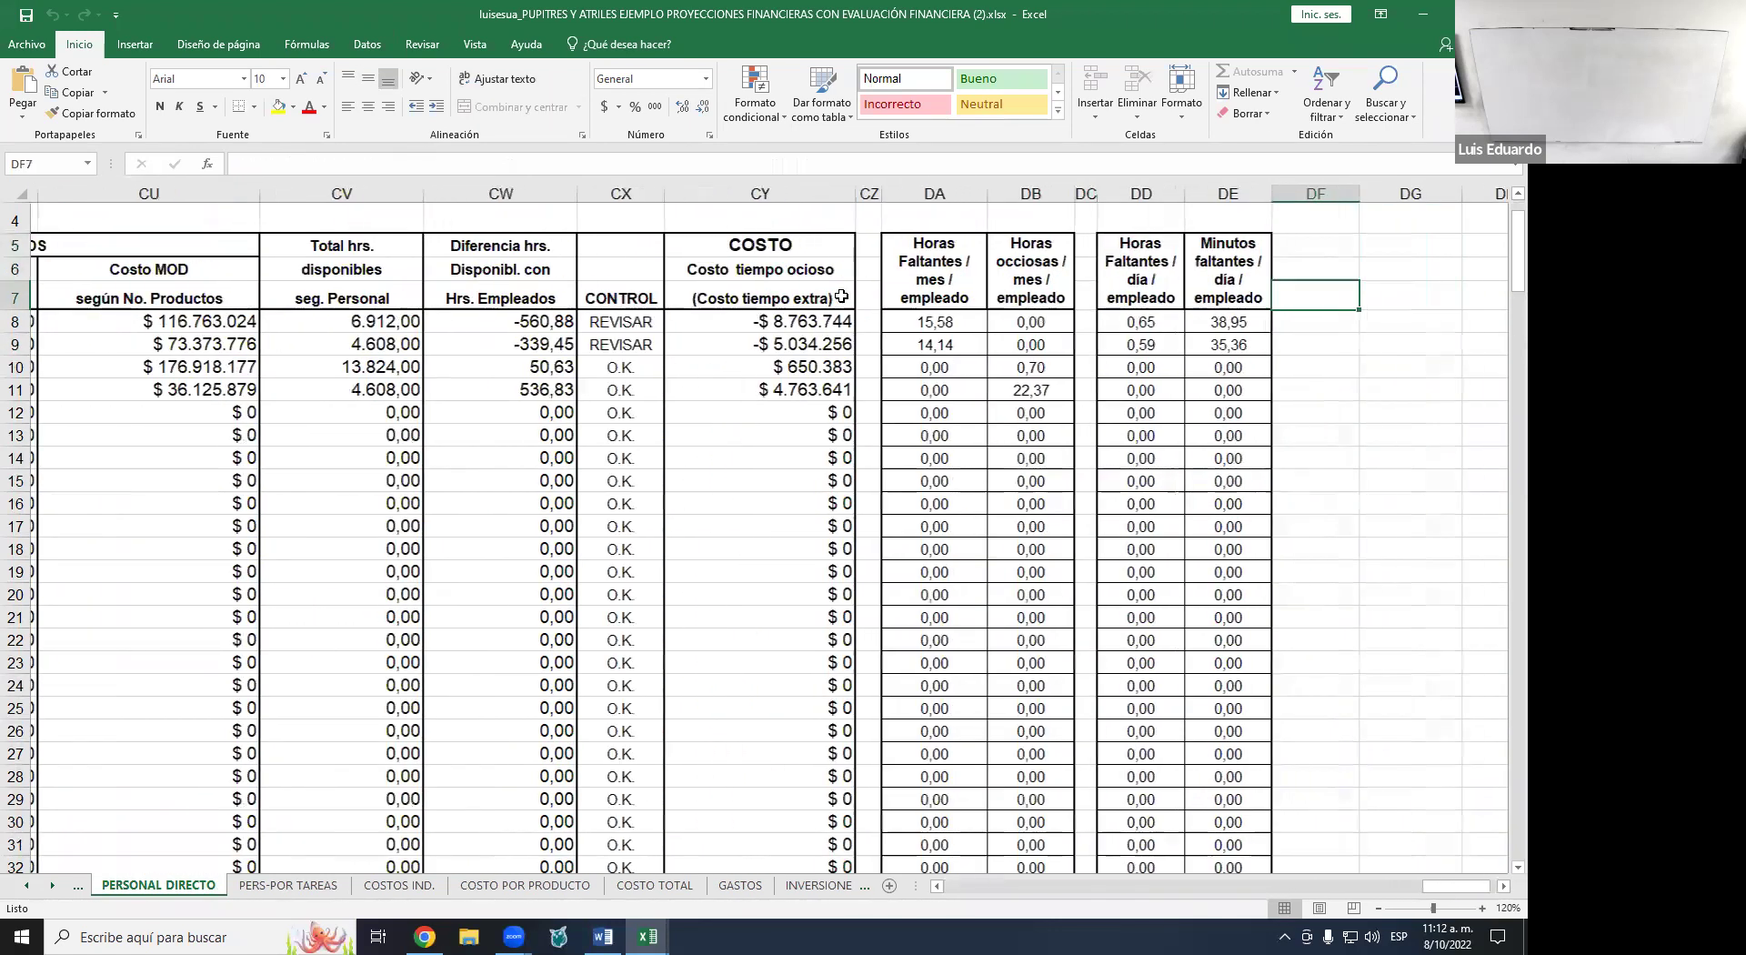
pyautogui.moveTo(1002, 321); pyautogui.dragTo(1008, 342)
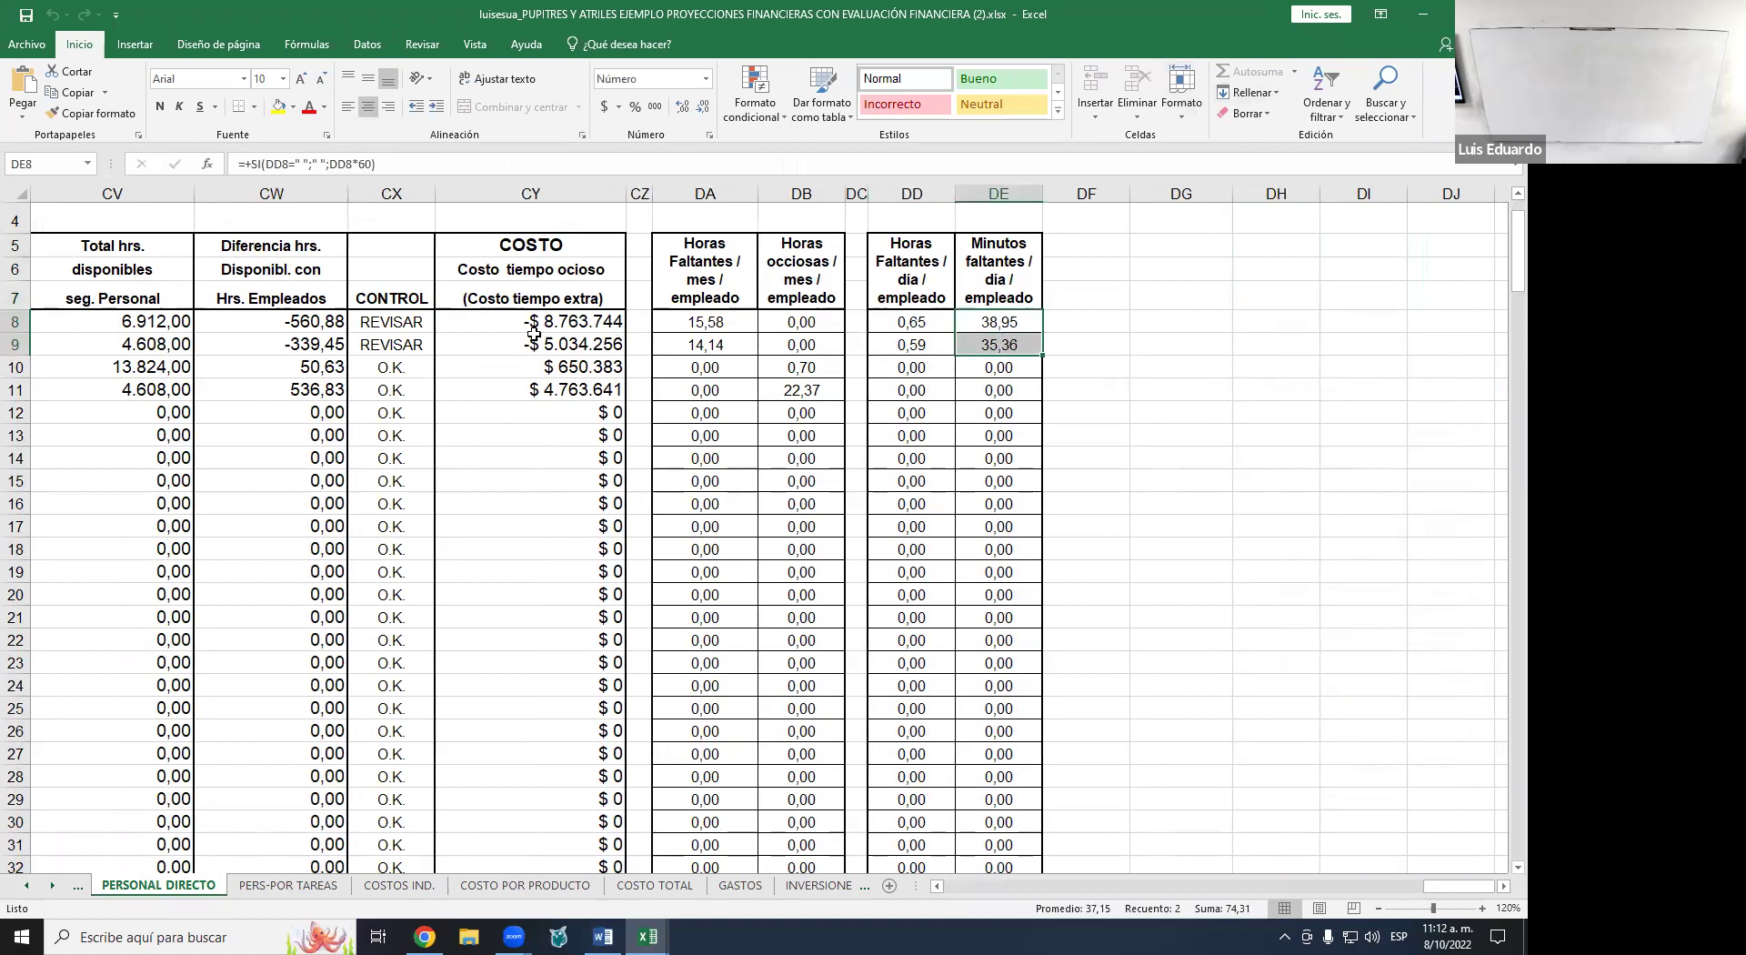
pyautogui.moveTo(535, 326); pyautogui.dragTo(531, 342)
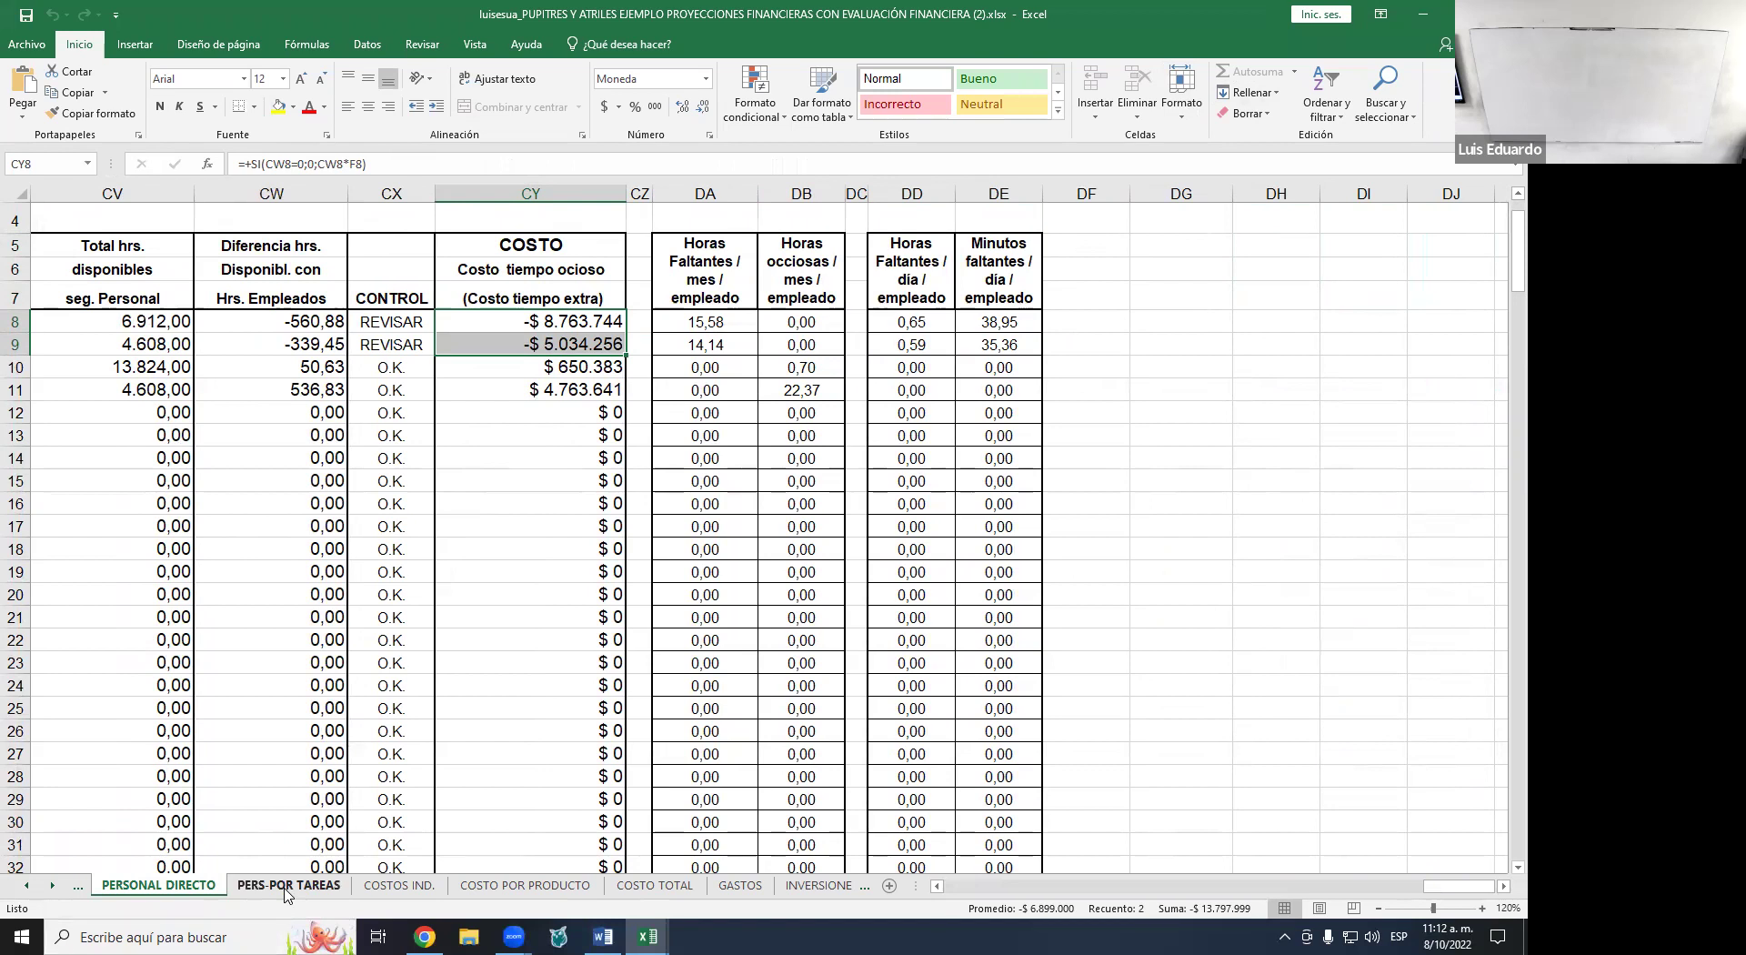
pyautogui.click(596, 373)
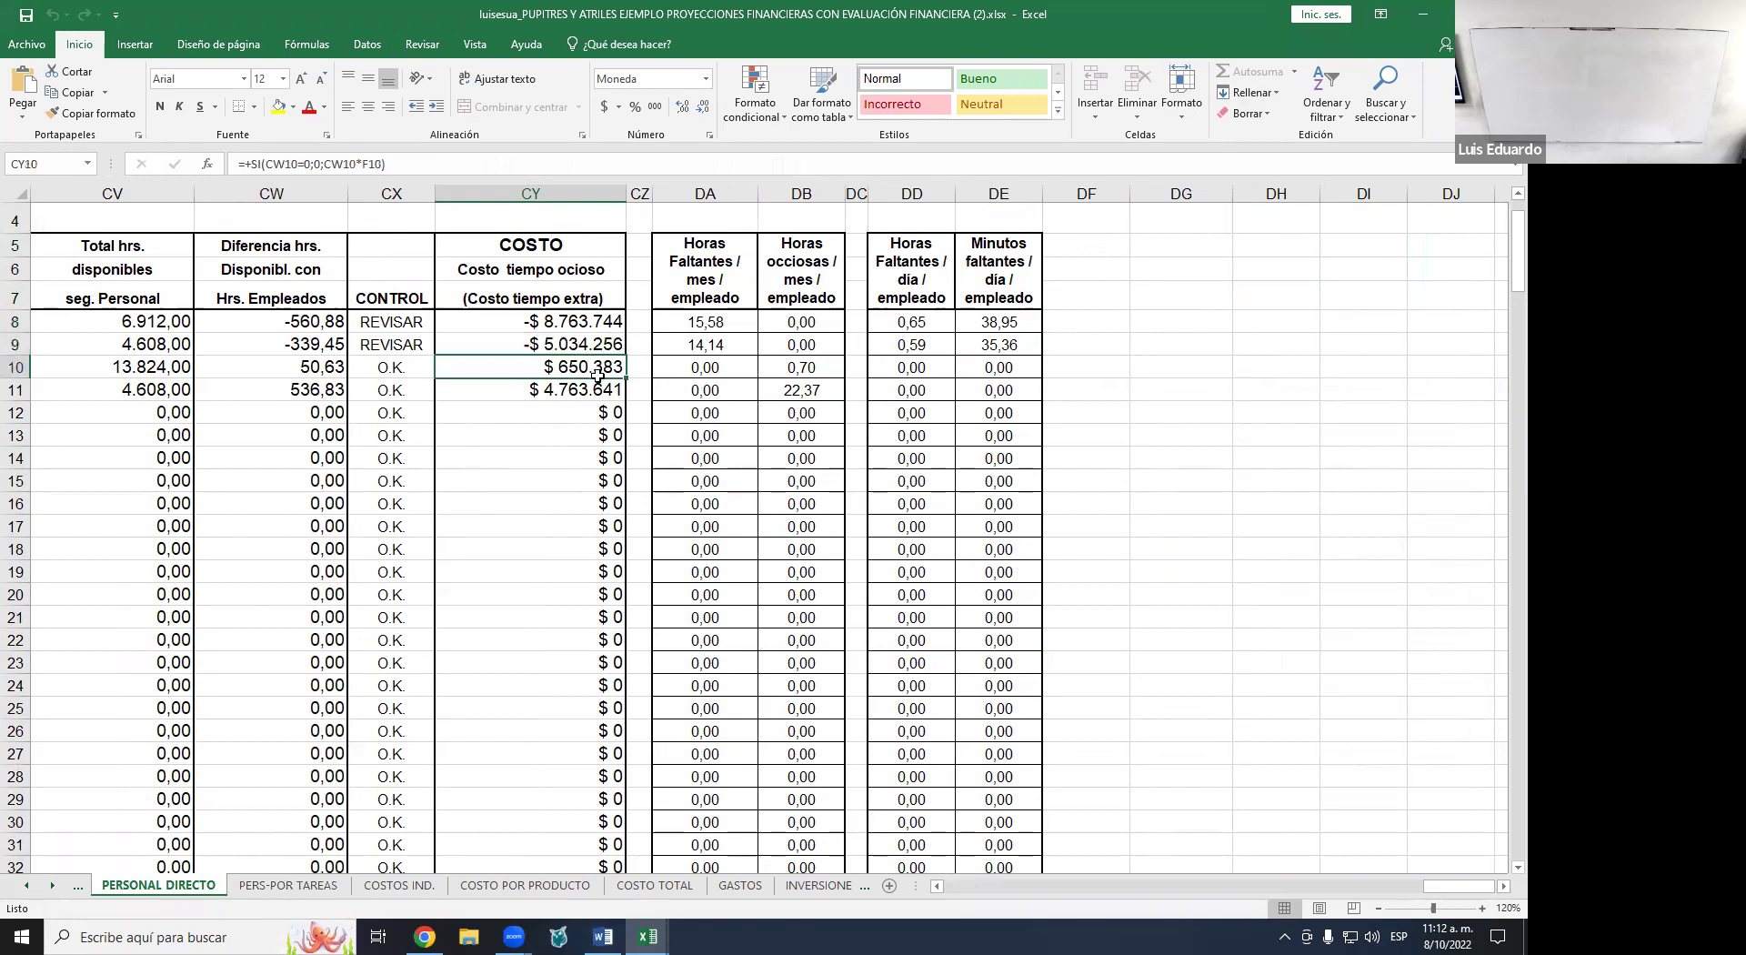
pyautogui.moveTo(597, 373); pyautogui.dragTo(591, 389)
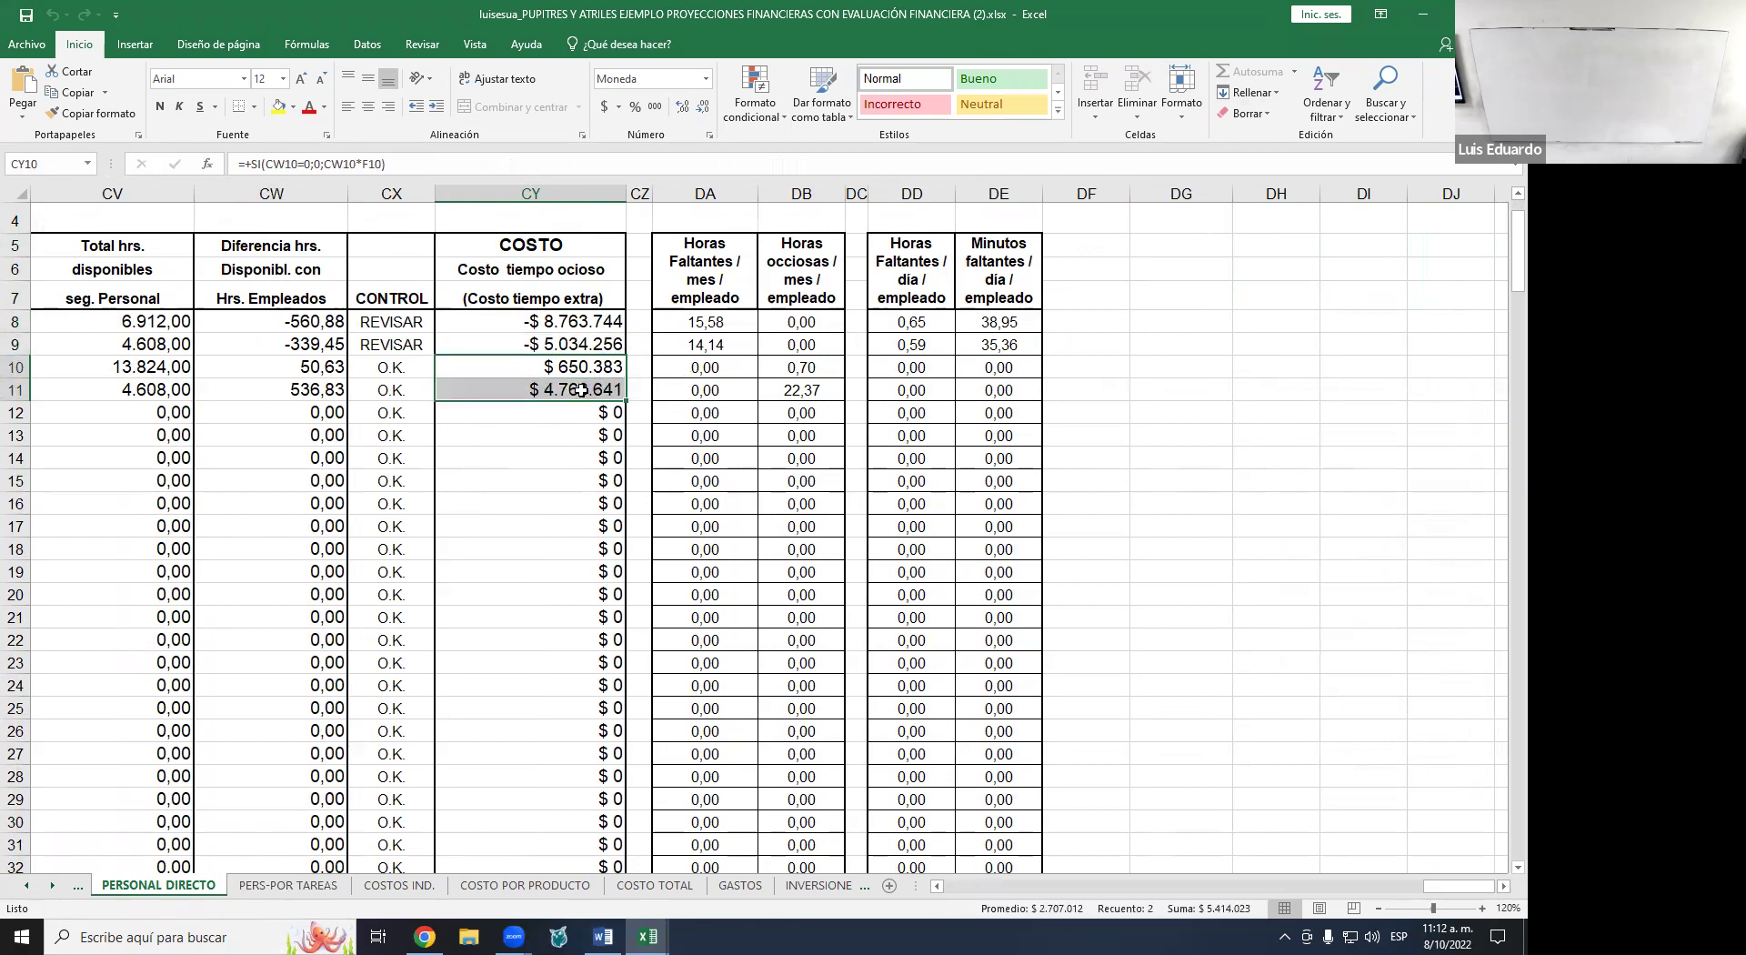
pyautogui.click(581, 391)
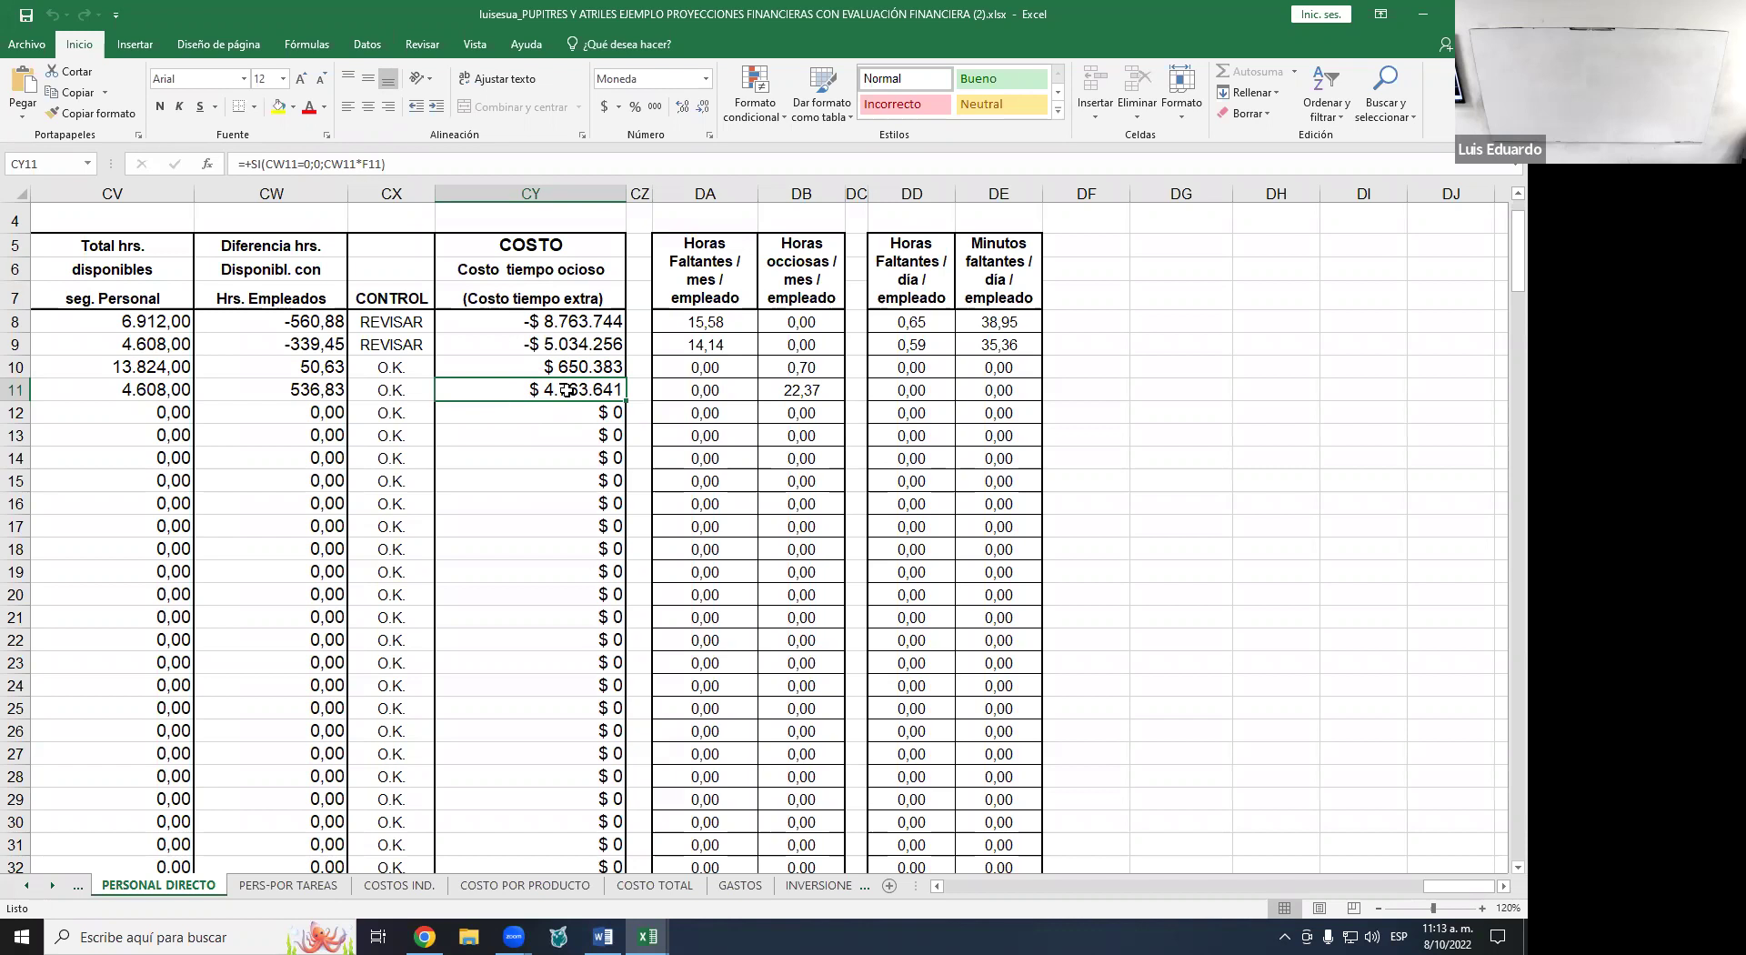
pyautogui.click(288, 886)
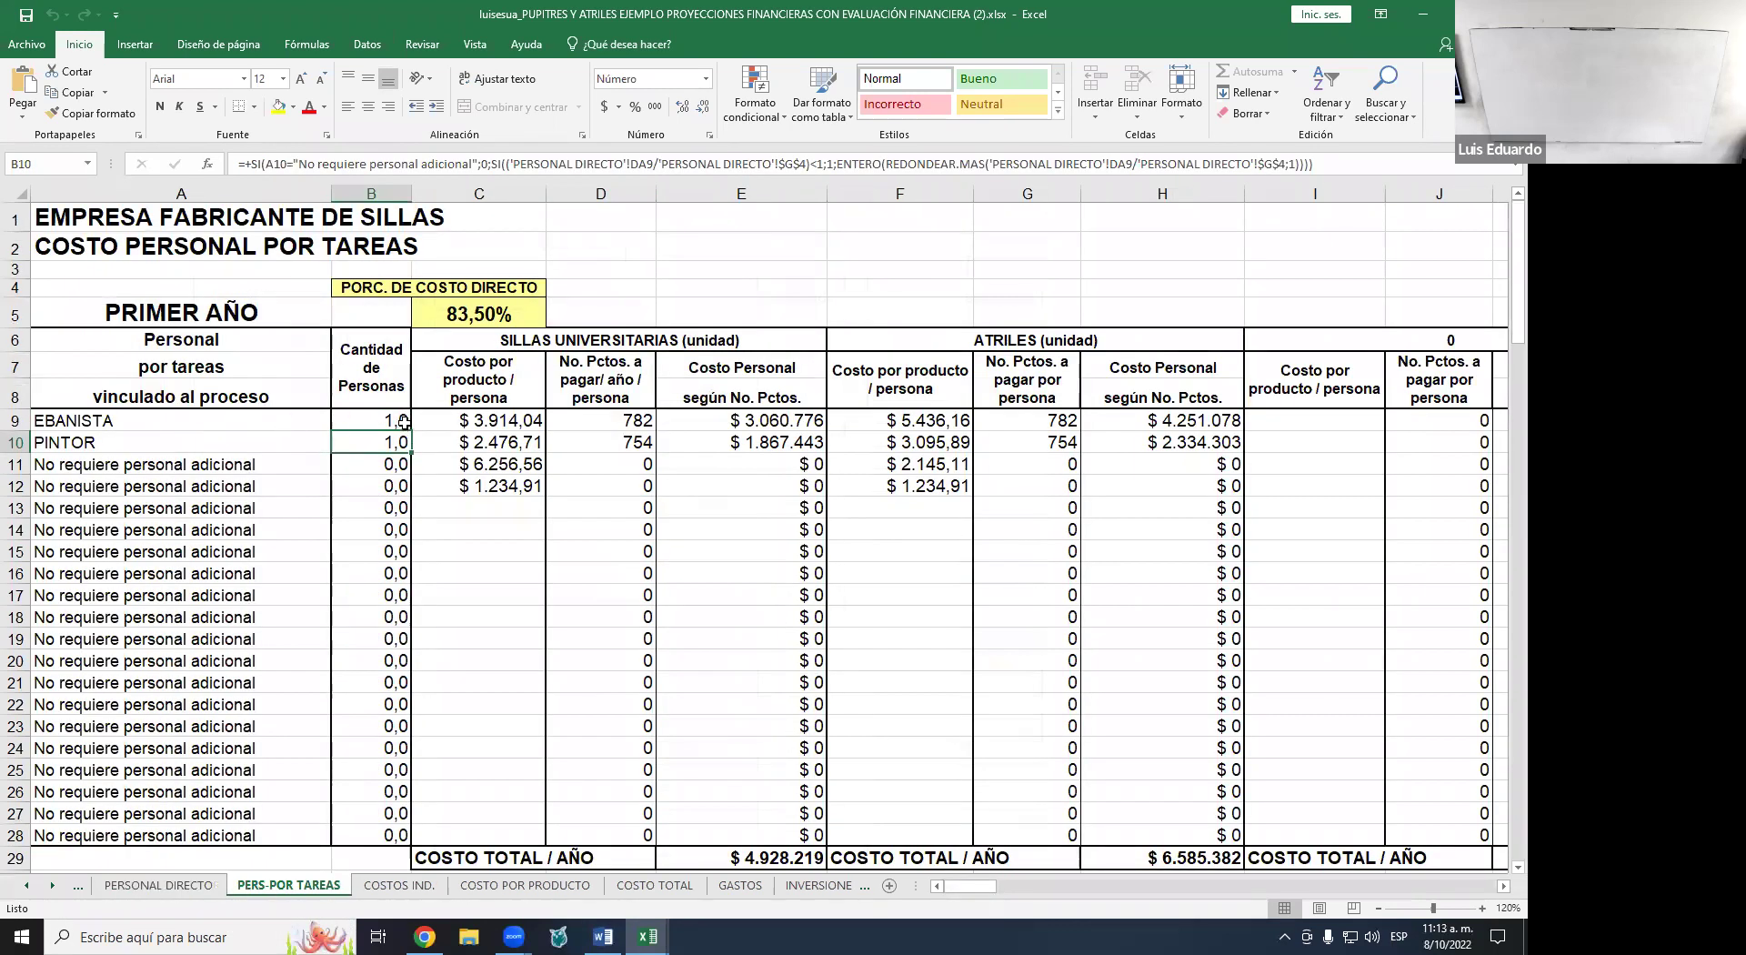
# - Review the B9:B10 headcounts, the five yearly tables, and the 83,50% direct share in C5
pyautogui.moveTo(404, 422); pyautogui.dragTo(401, 444)
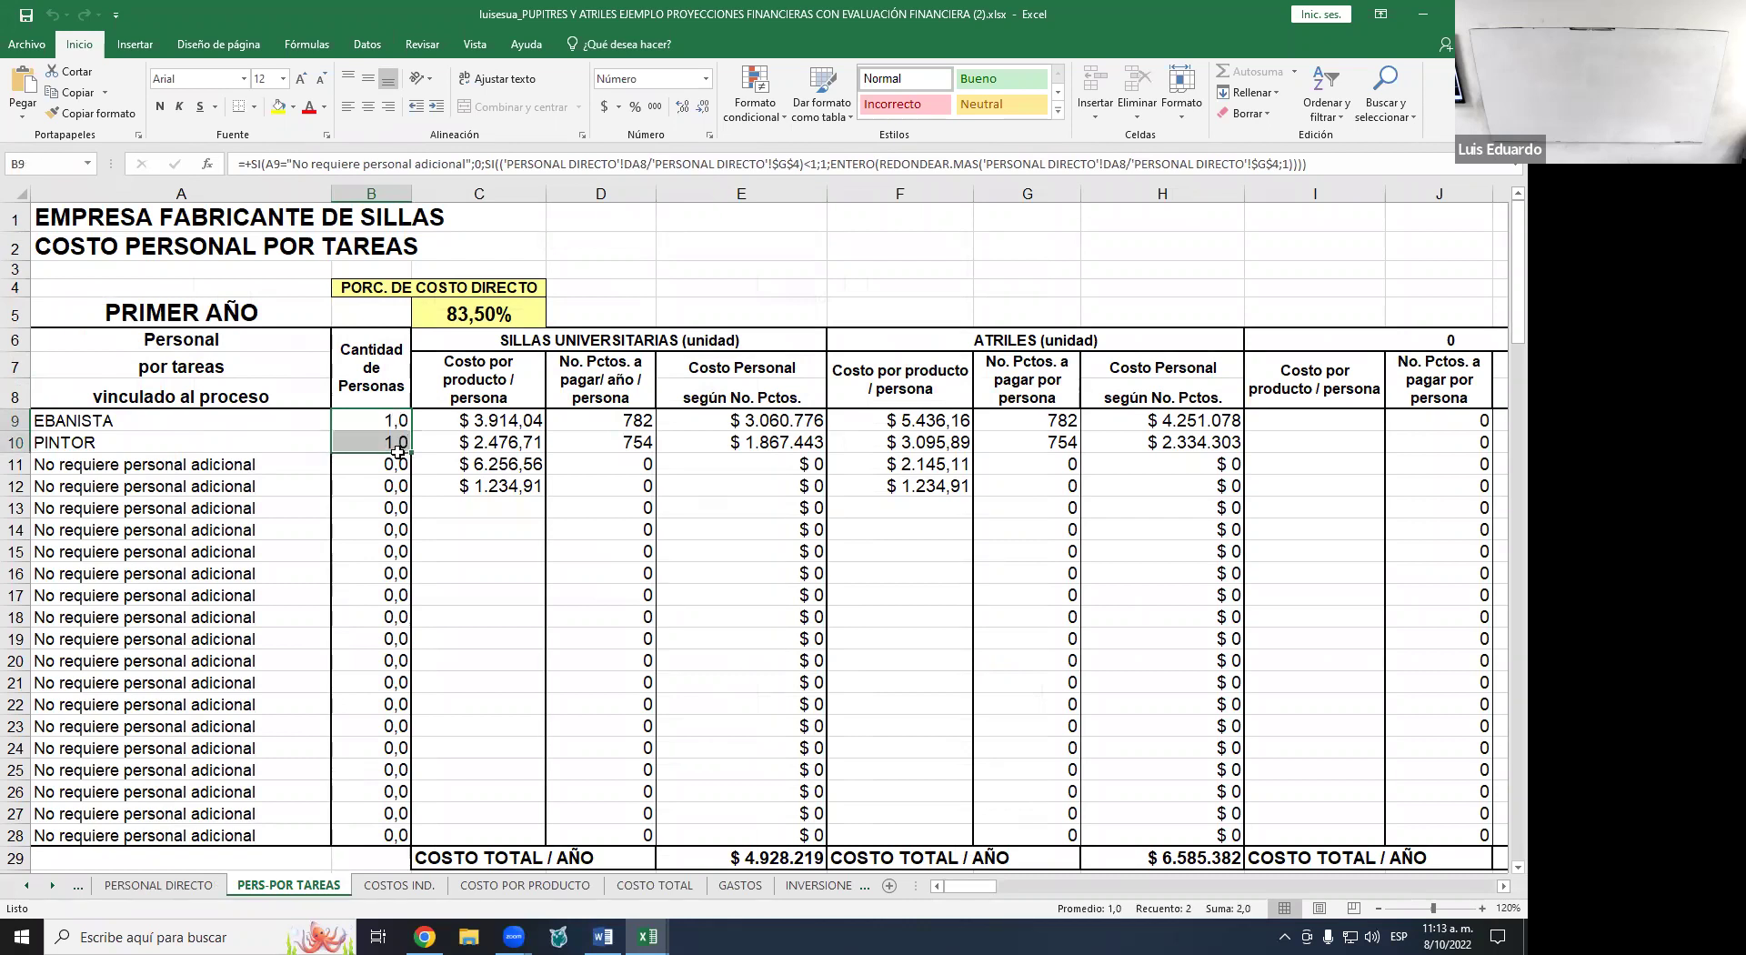
pyautogui.scroll(-7, 327, 506)
pyautogui.scroll(-16, 379, 512)
pyautogui.scroll(-9, 379, 512)
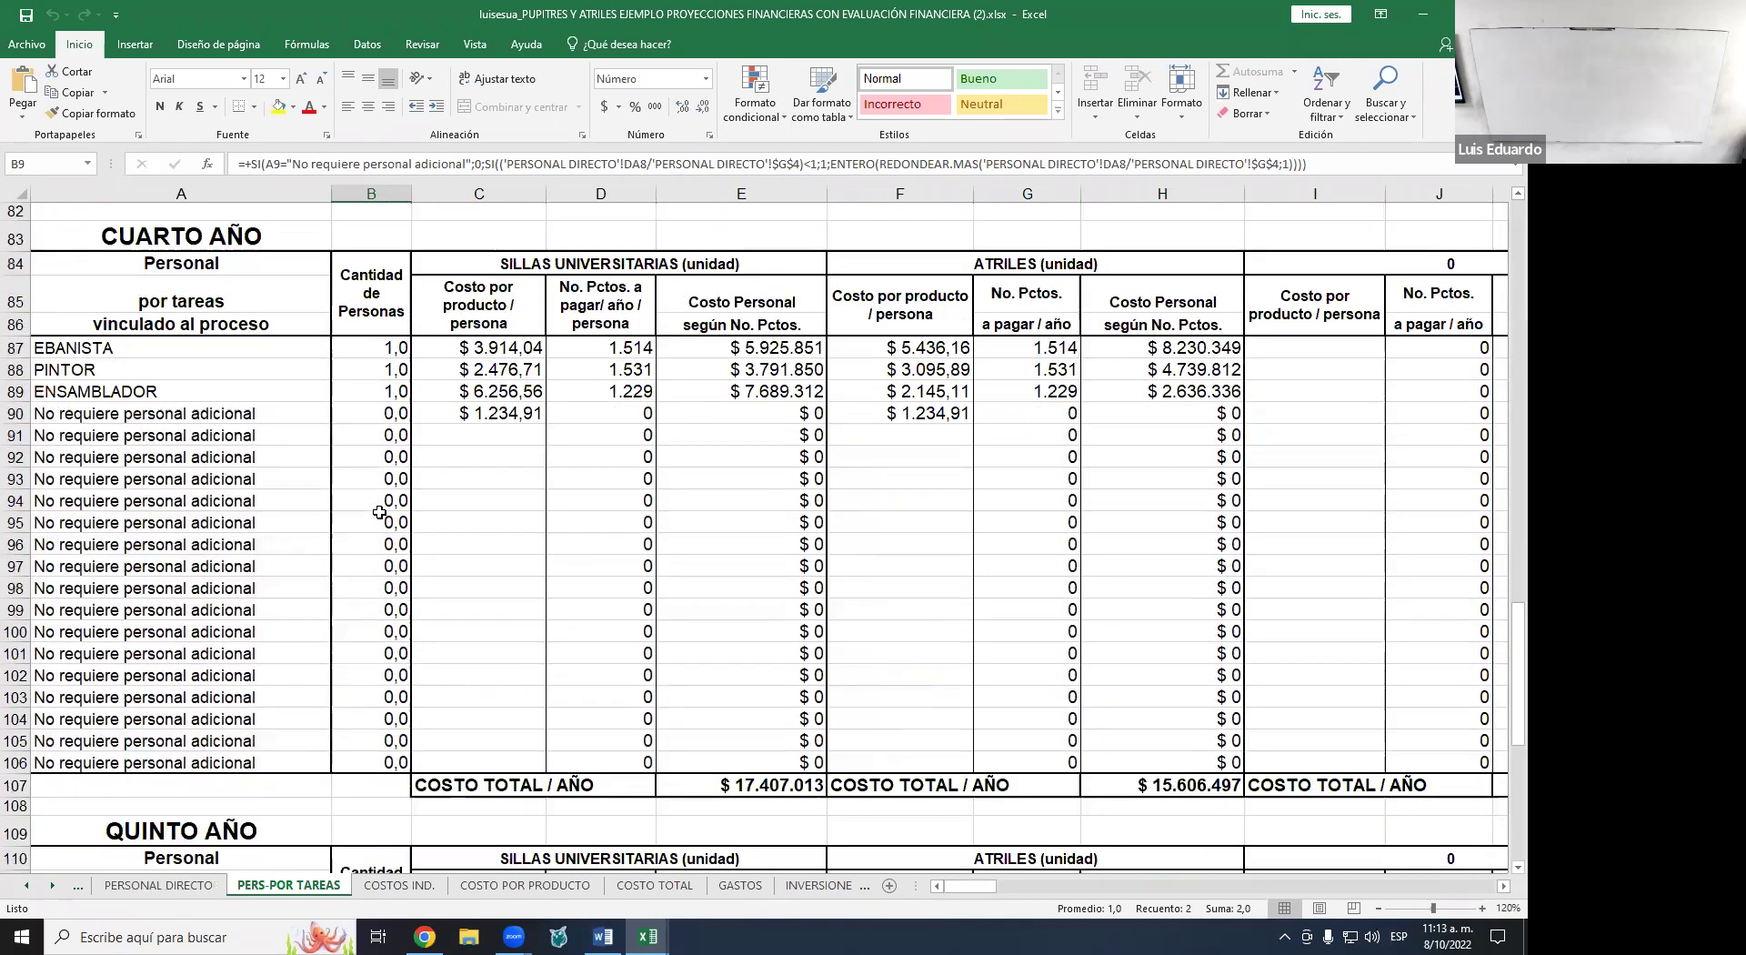
pyautogui.scroll(20, 337, 530)
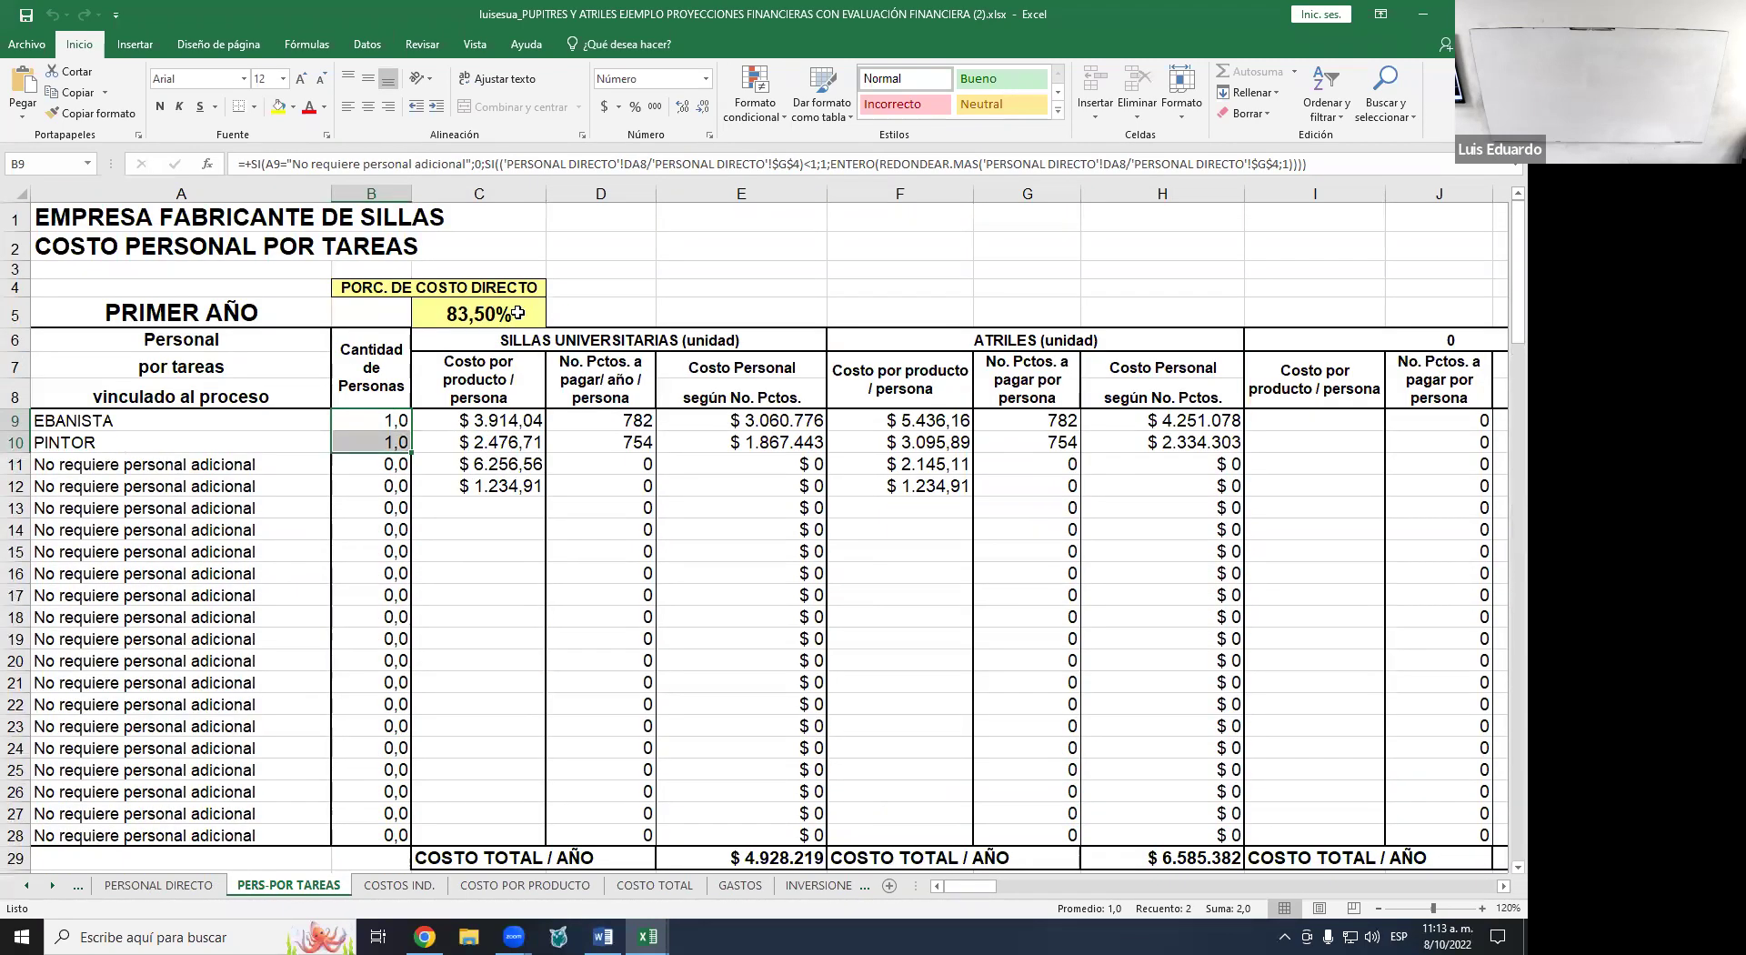
pyautogui.click(445, 318)
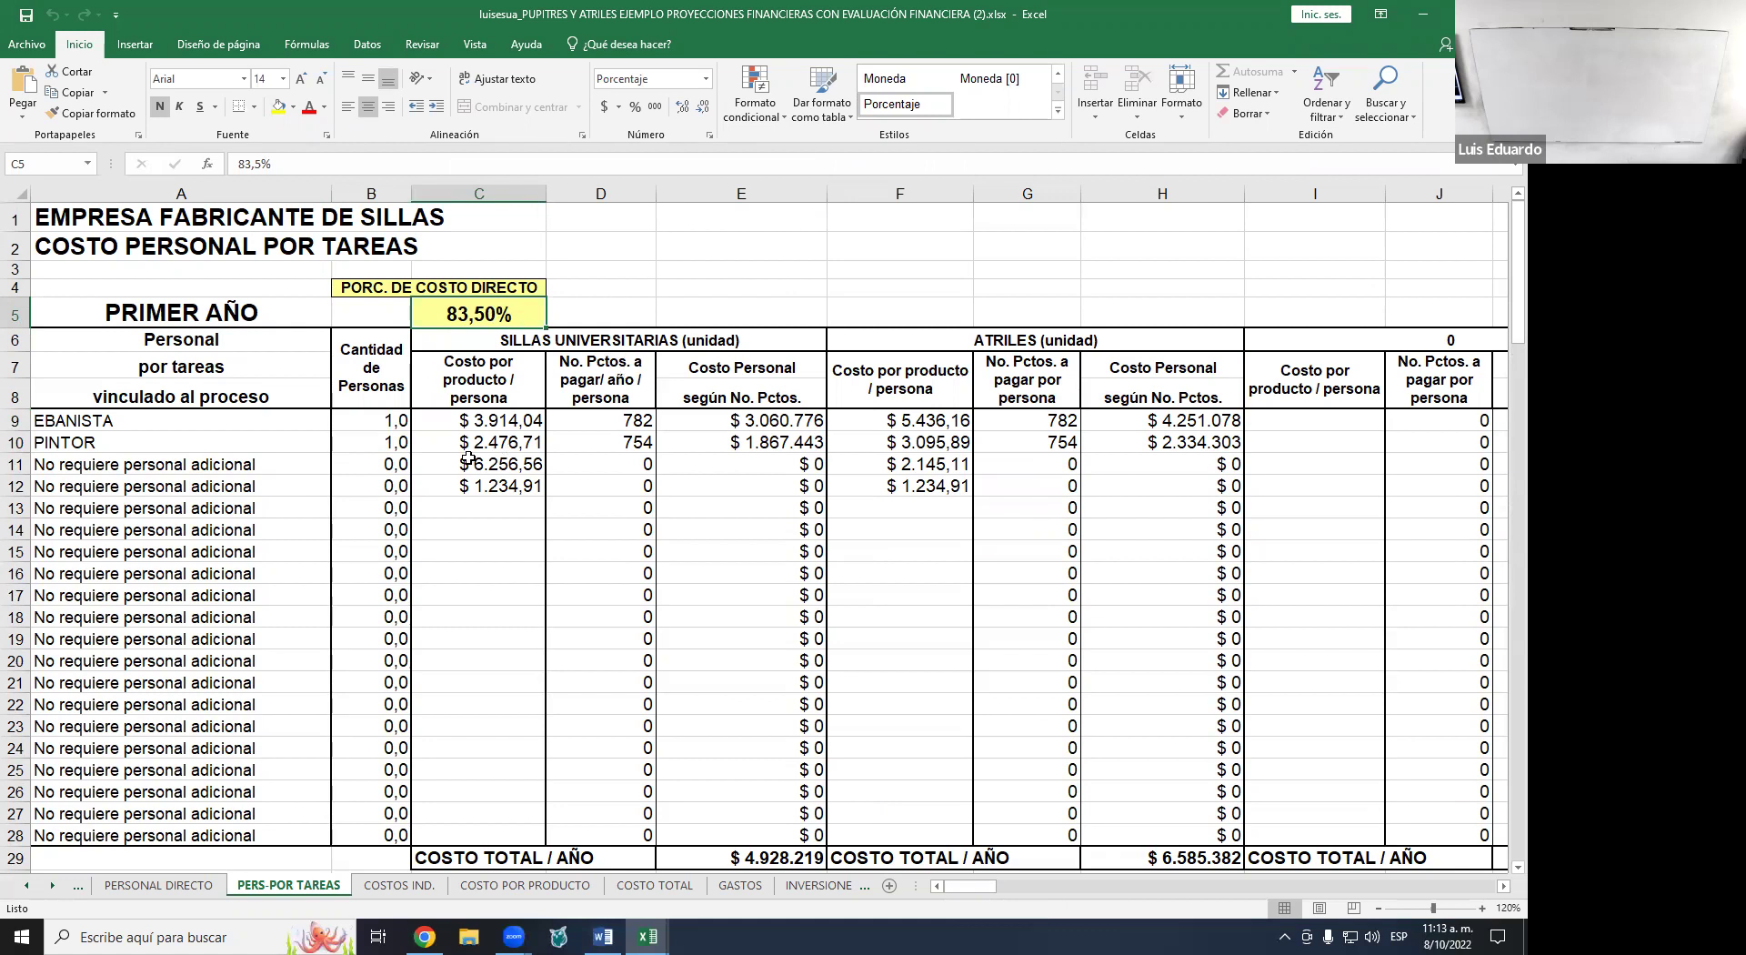
# - On COSTOS IND., enter 0 as the B5 rent, undo back to $ 2.325.000, and check E5's 75,00%
pyautogui.click(402, 886)
pyautogui.scroll(2, 512, 500)
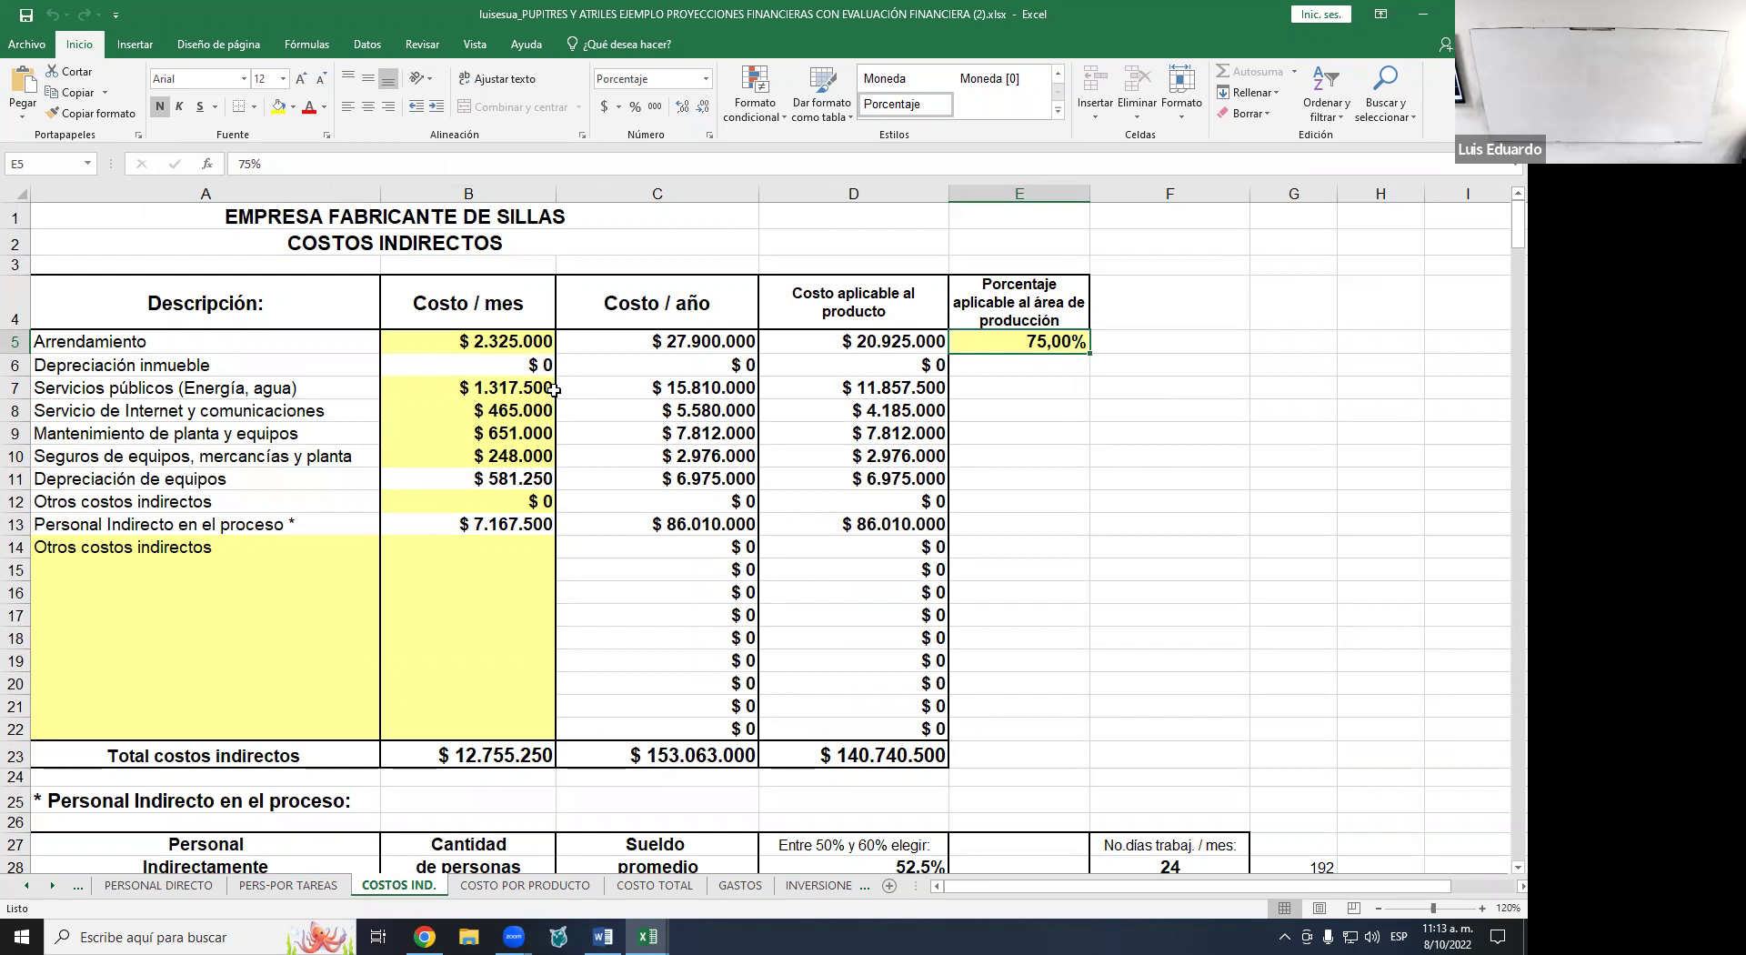
pyautogui.click(517, 344)
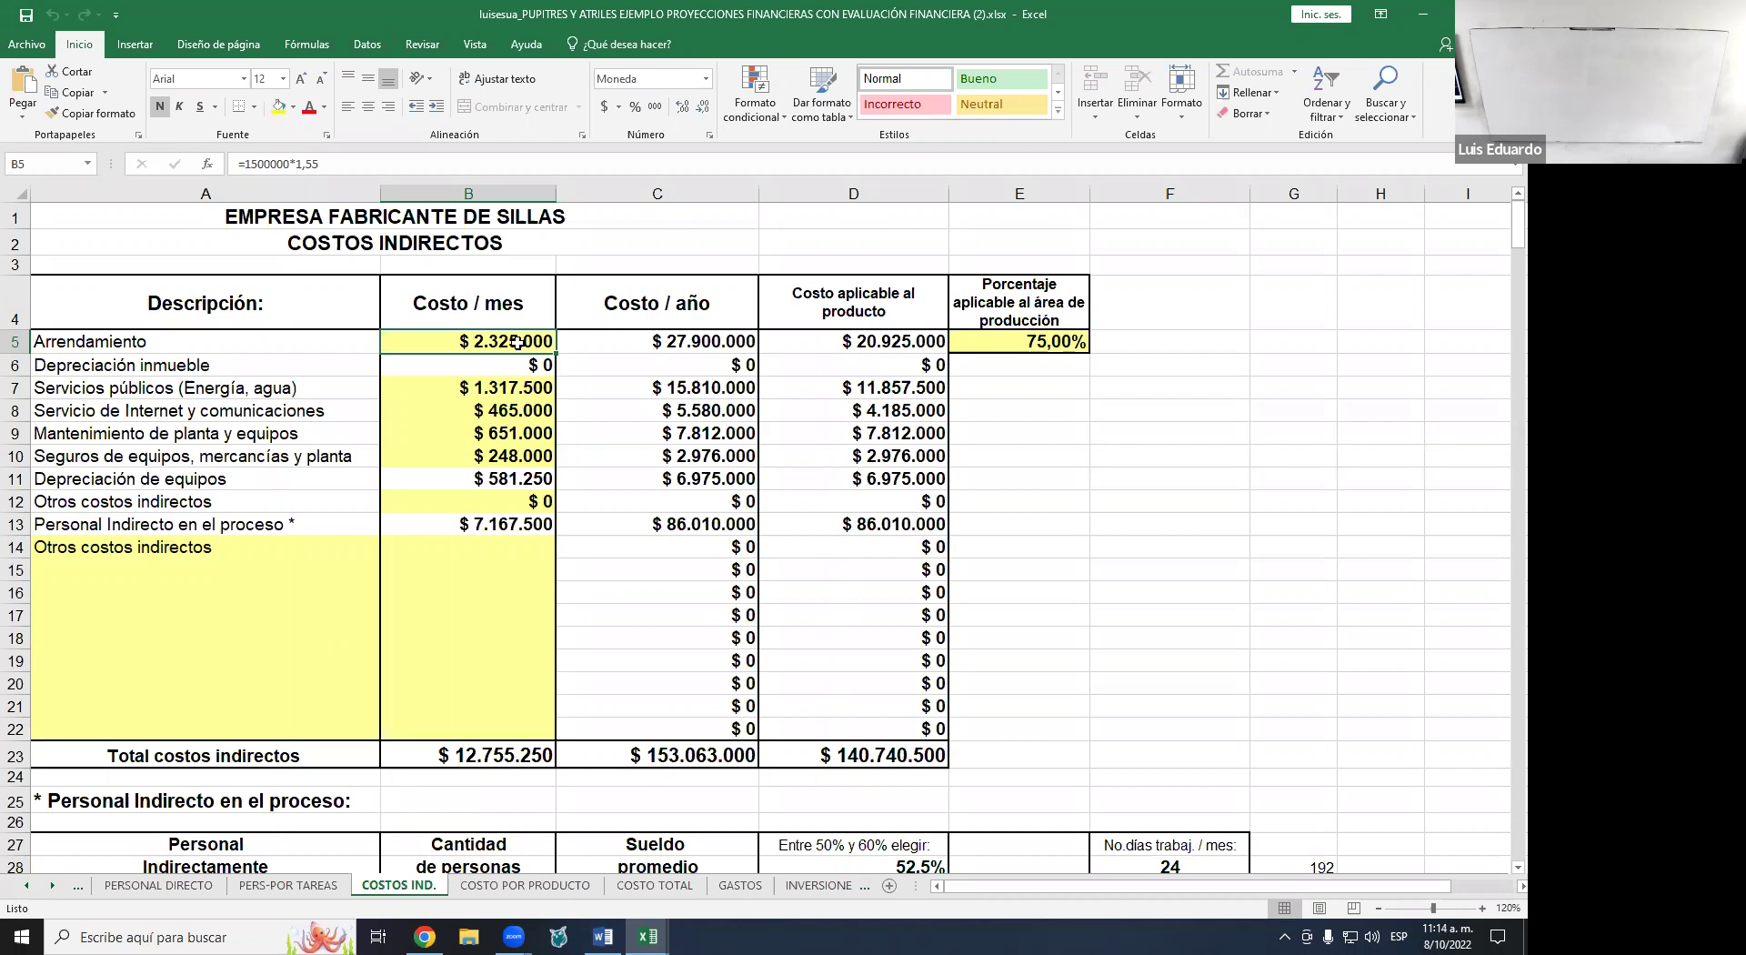
pyautogui.write('0')
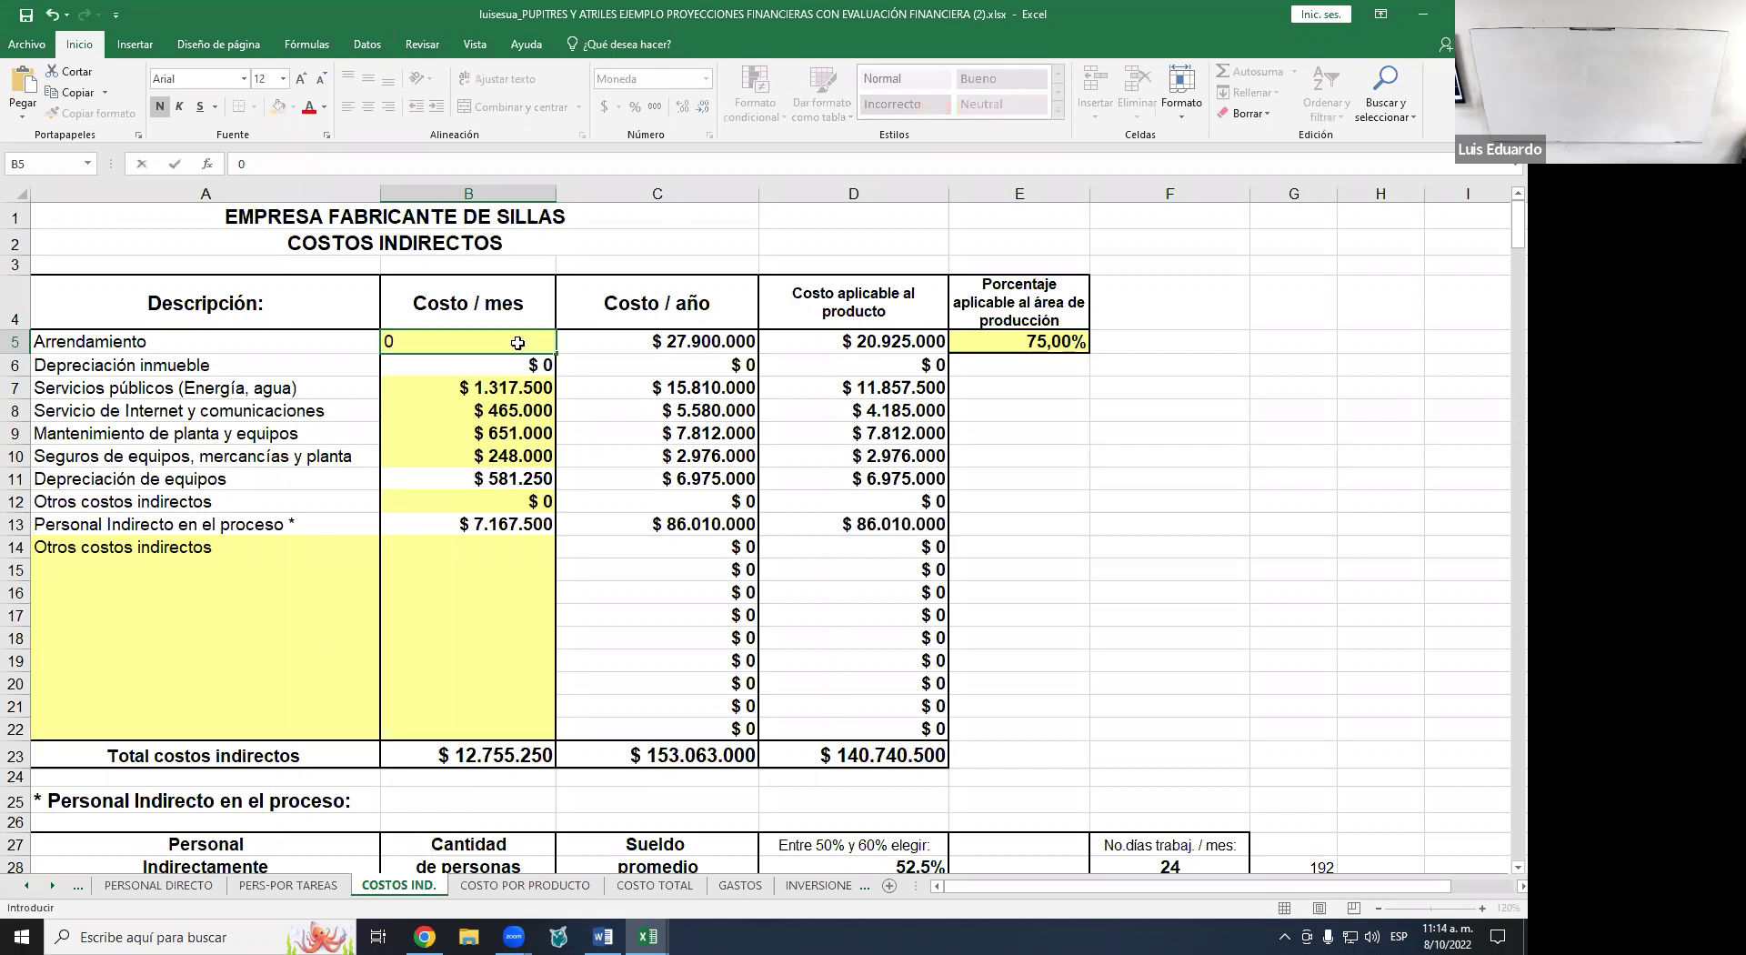
pyautogui.press('Return')
pyautogui.click(518, 342)
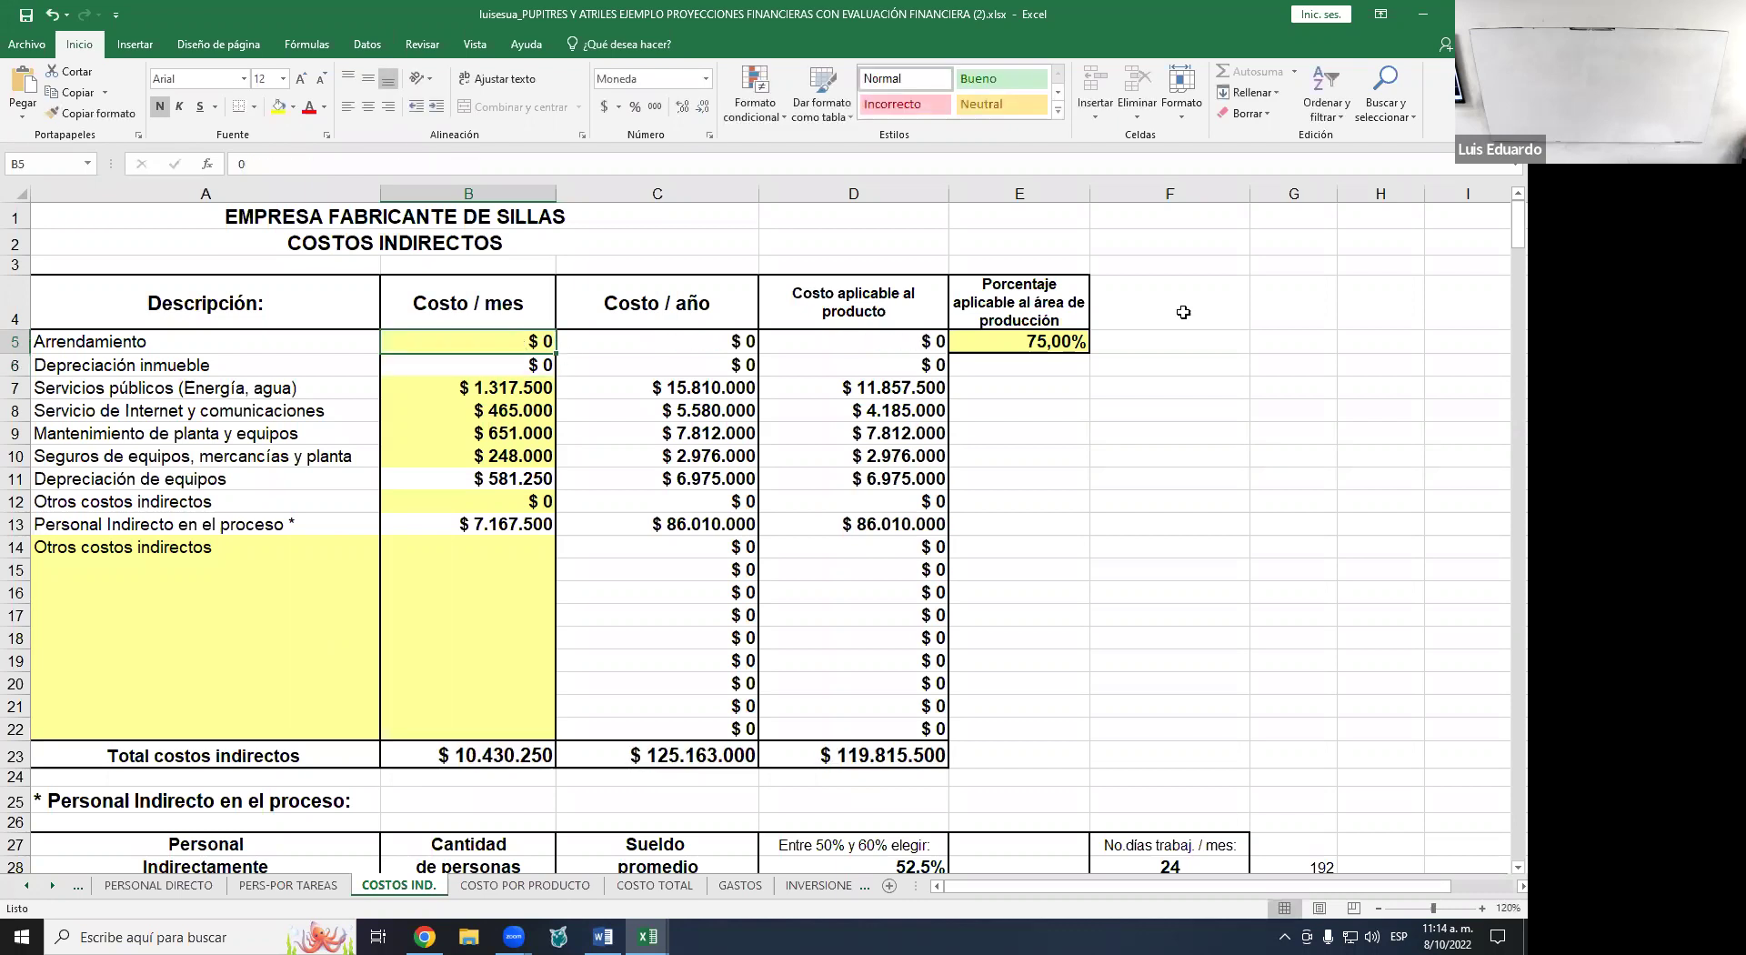
pyautogui.click(54, 14)
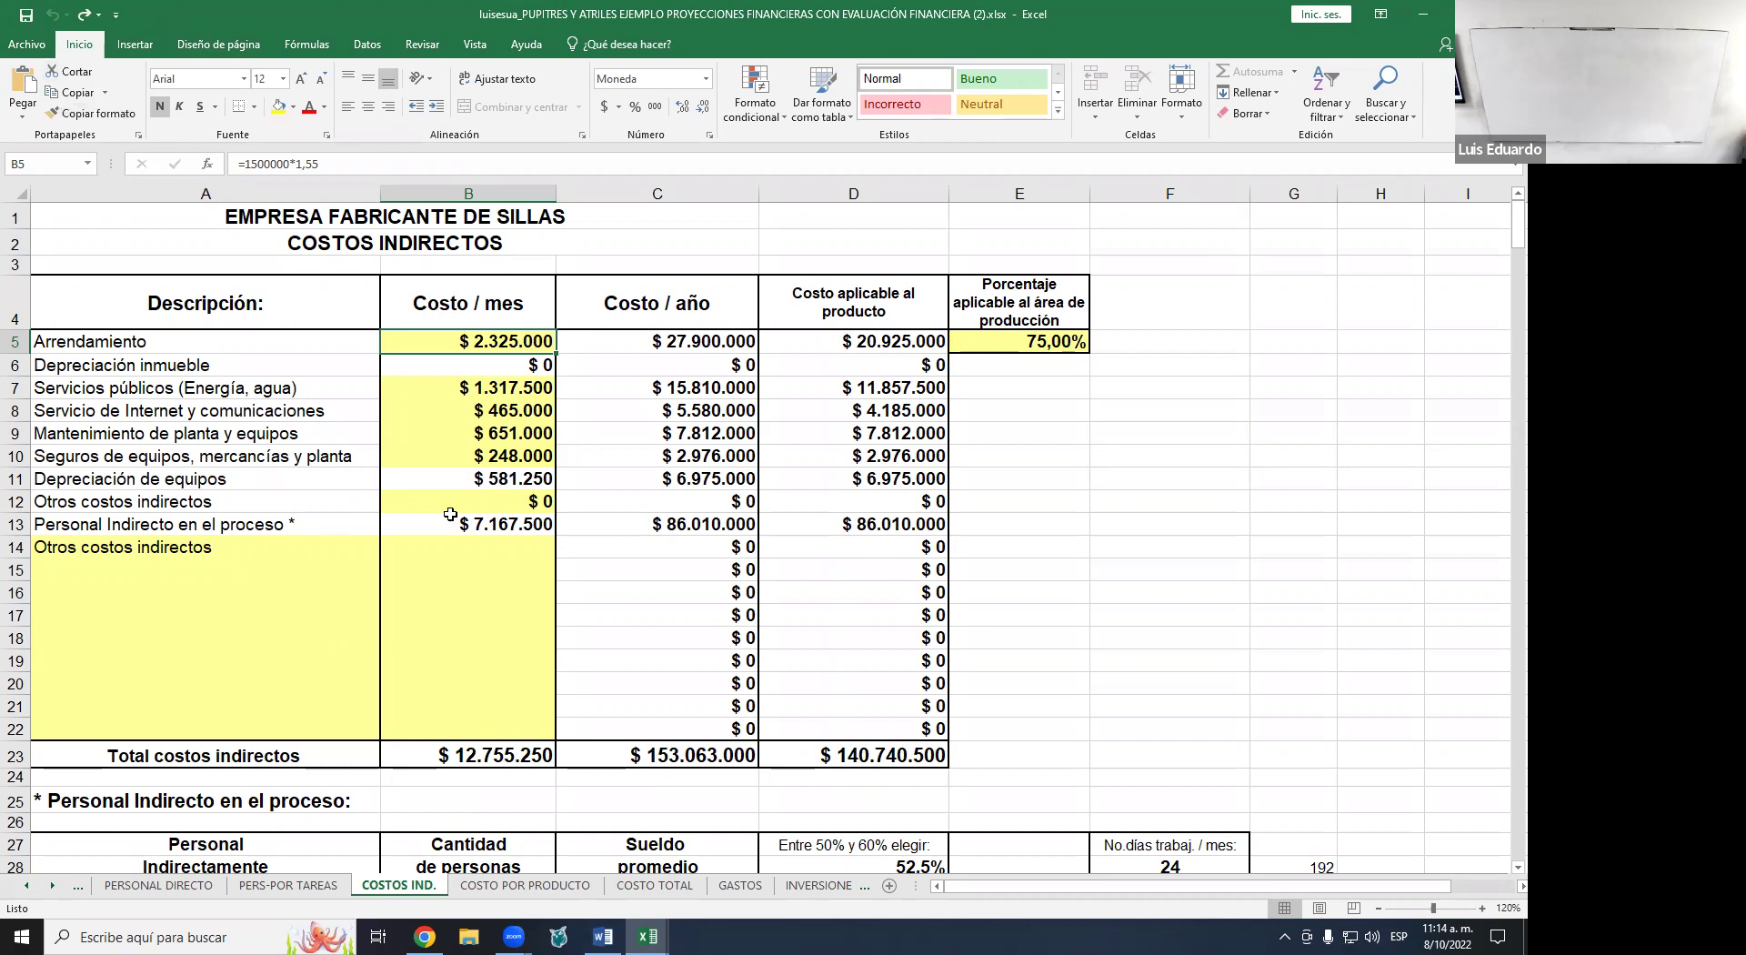
pyautogui.click(1046, 340)
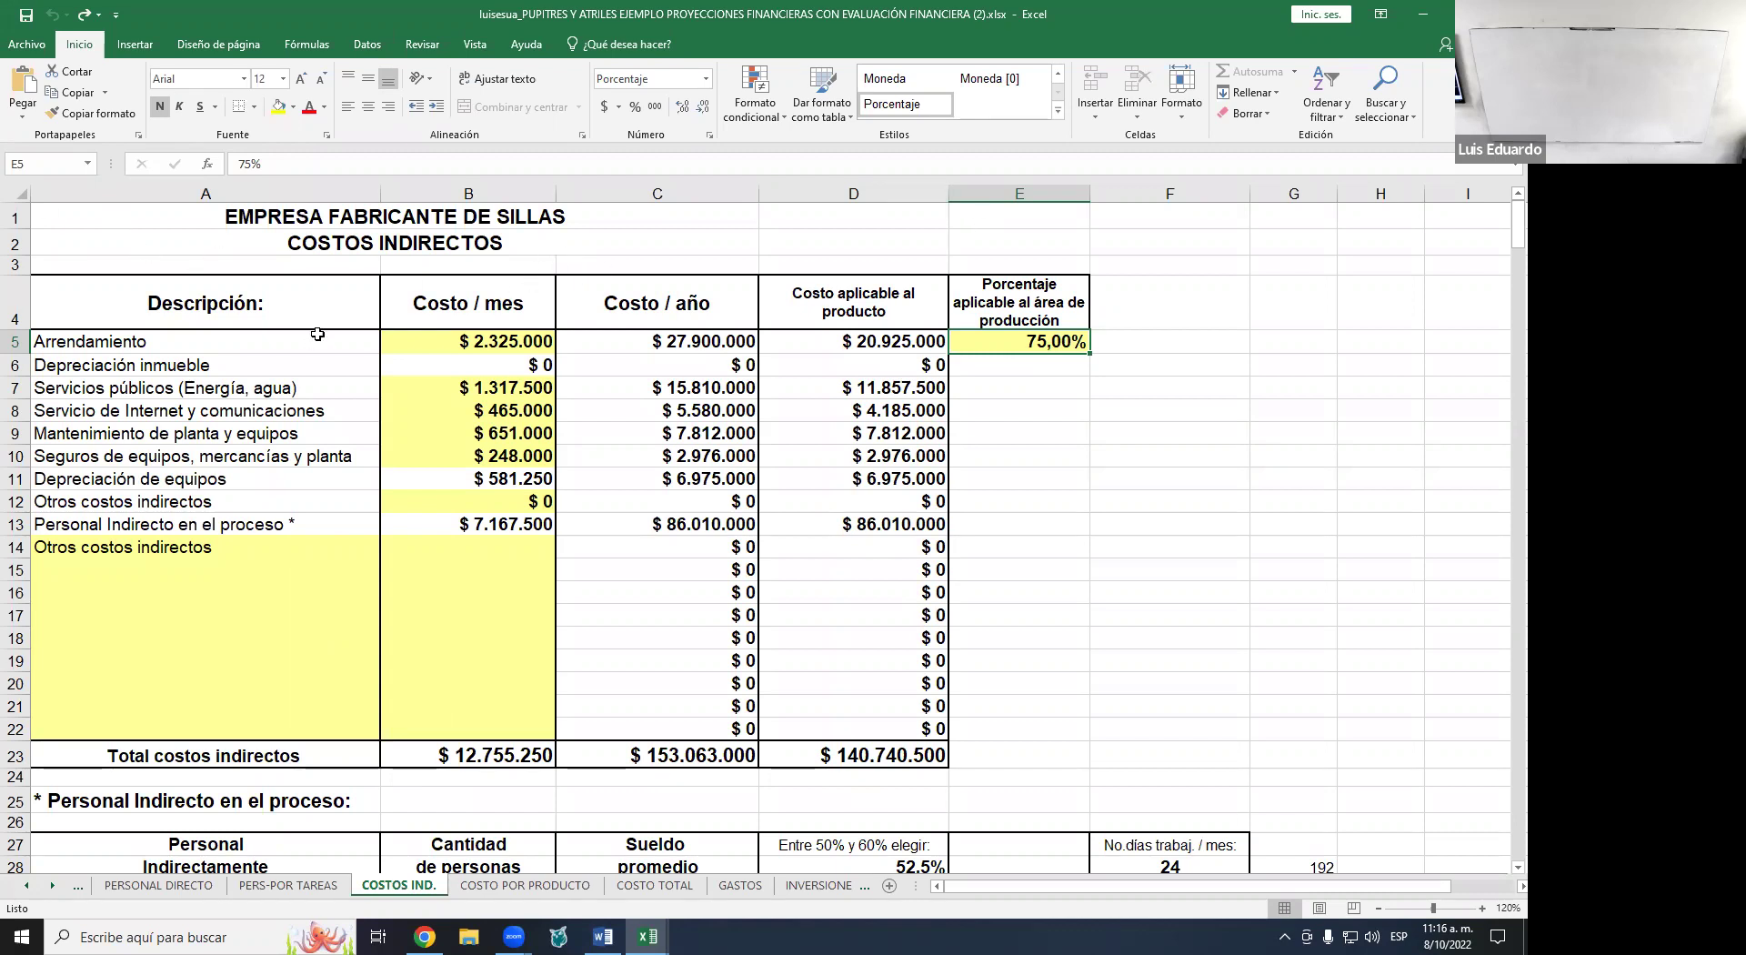
pyautogui.click(485, 339)
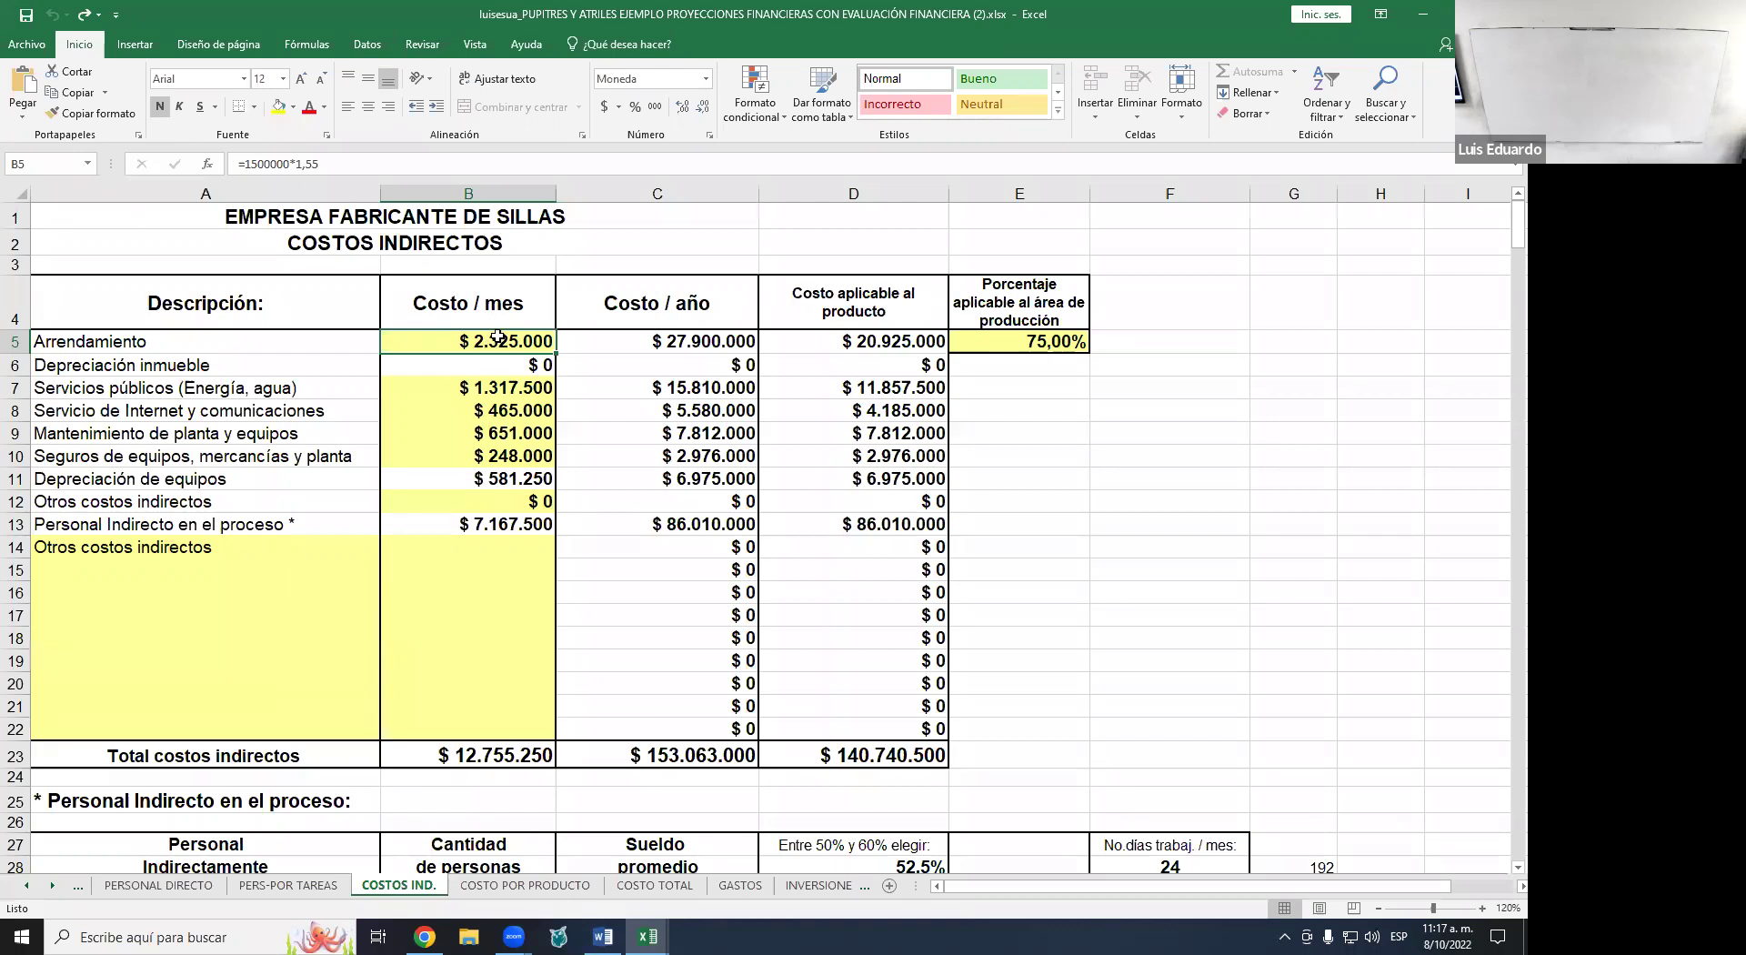
pyautogui.click(509, 387)
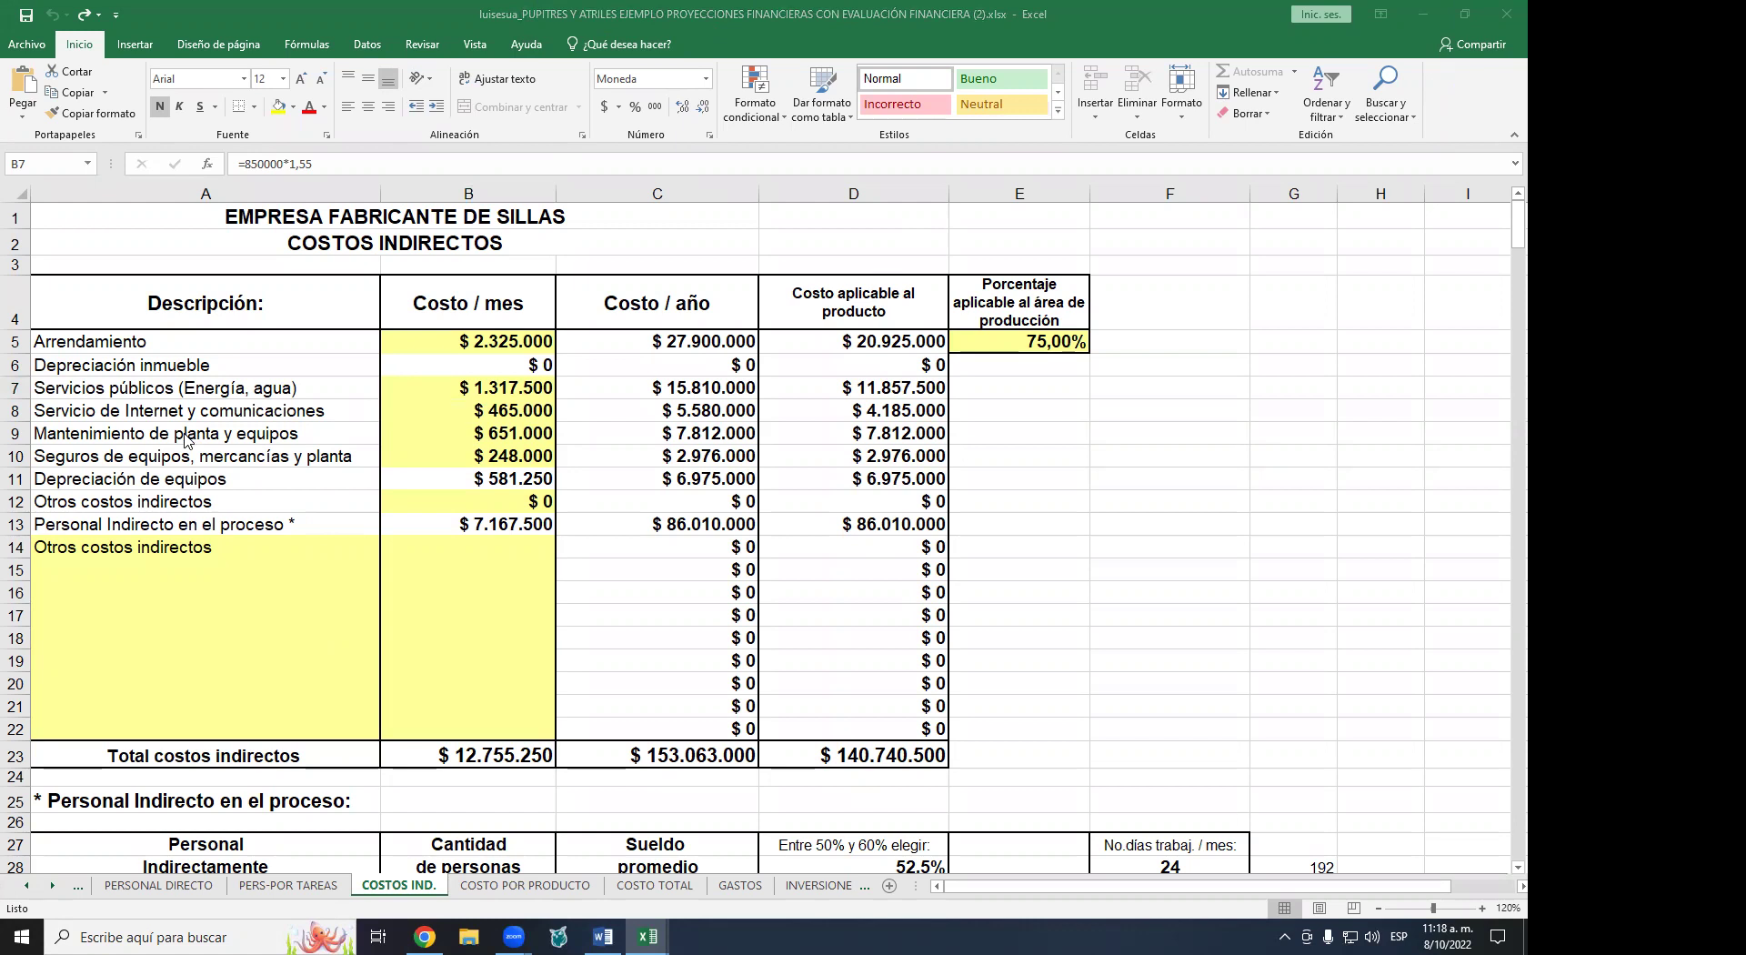
pyautogui.click(471, 341)
pyautogui.press('F2')
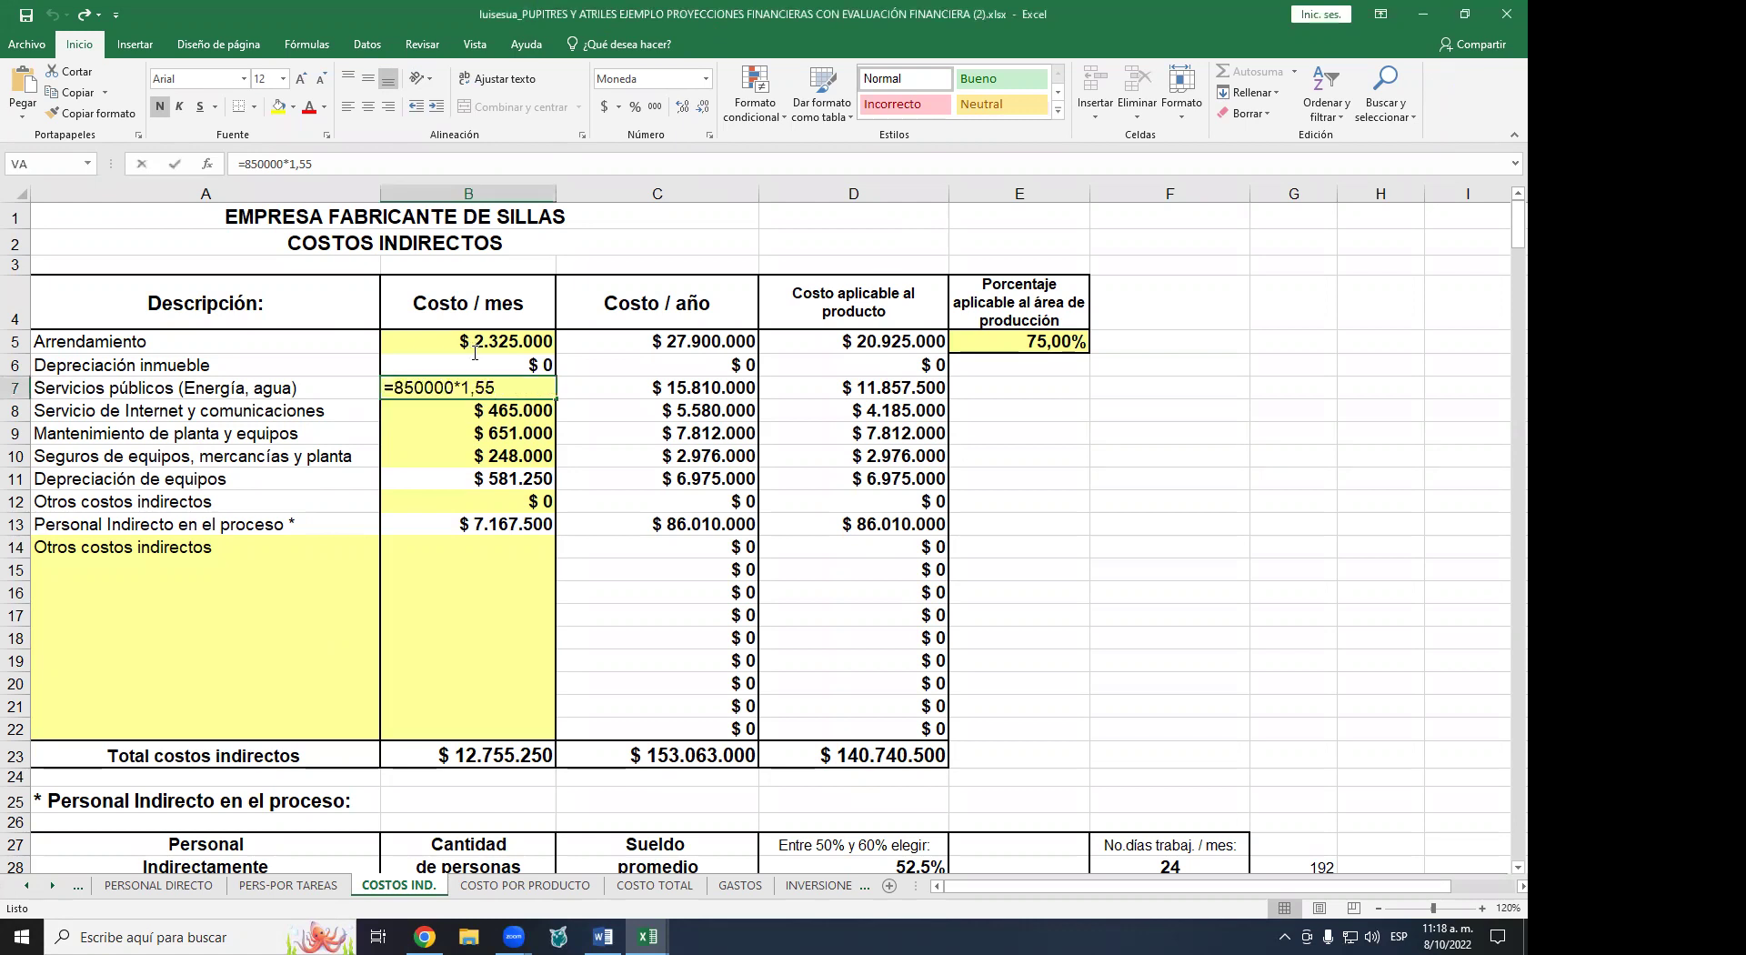
pyautogui.click(475, 346)
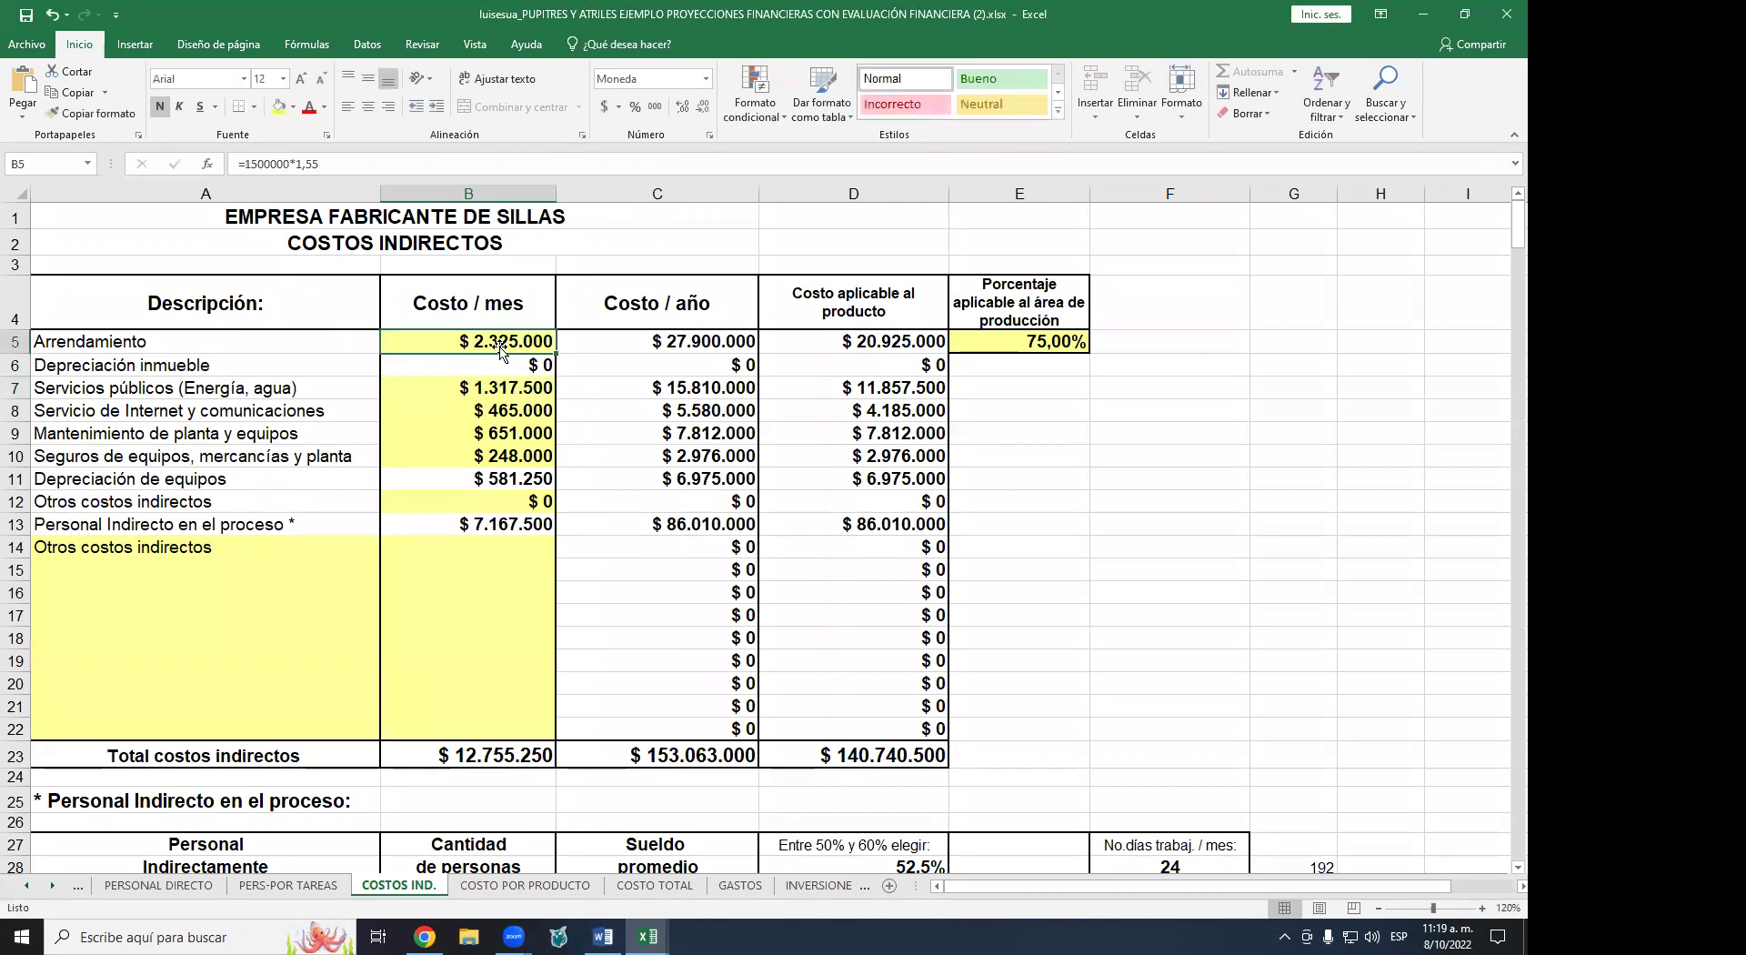
pyautogui.click(477, 386)
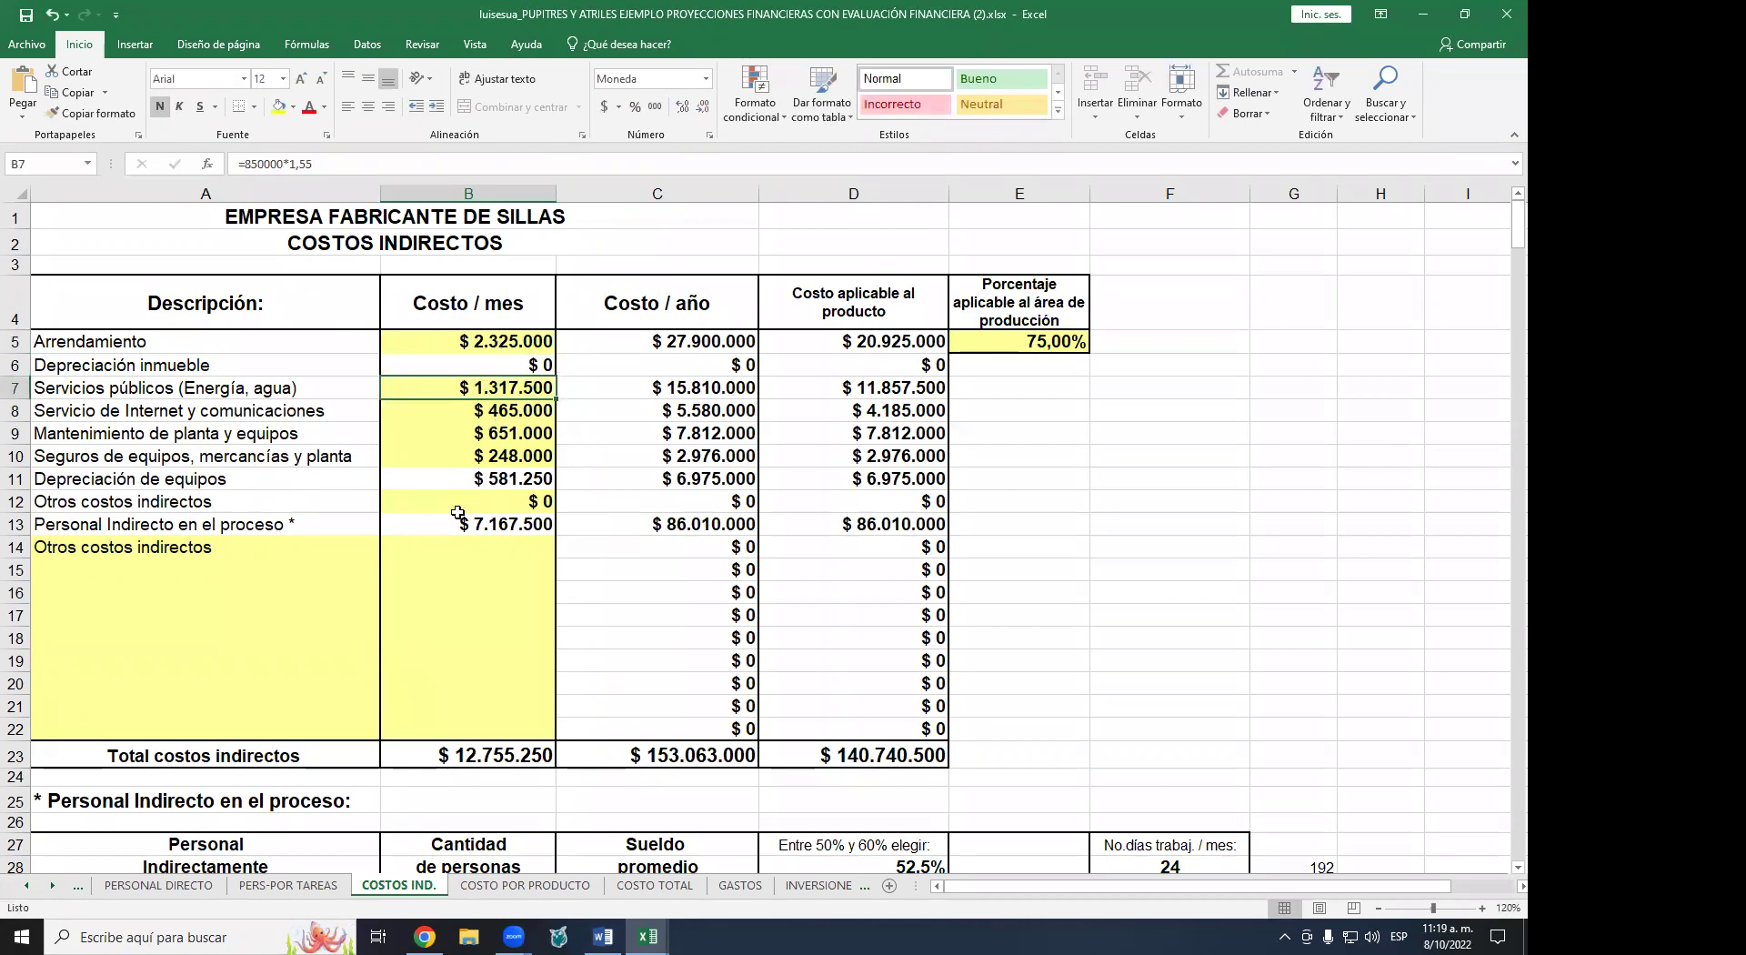
pyautogui.click(496, 431)
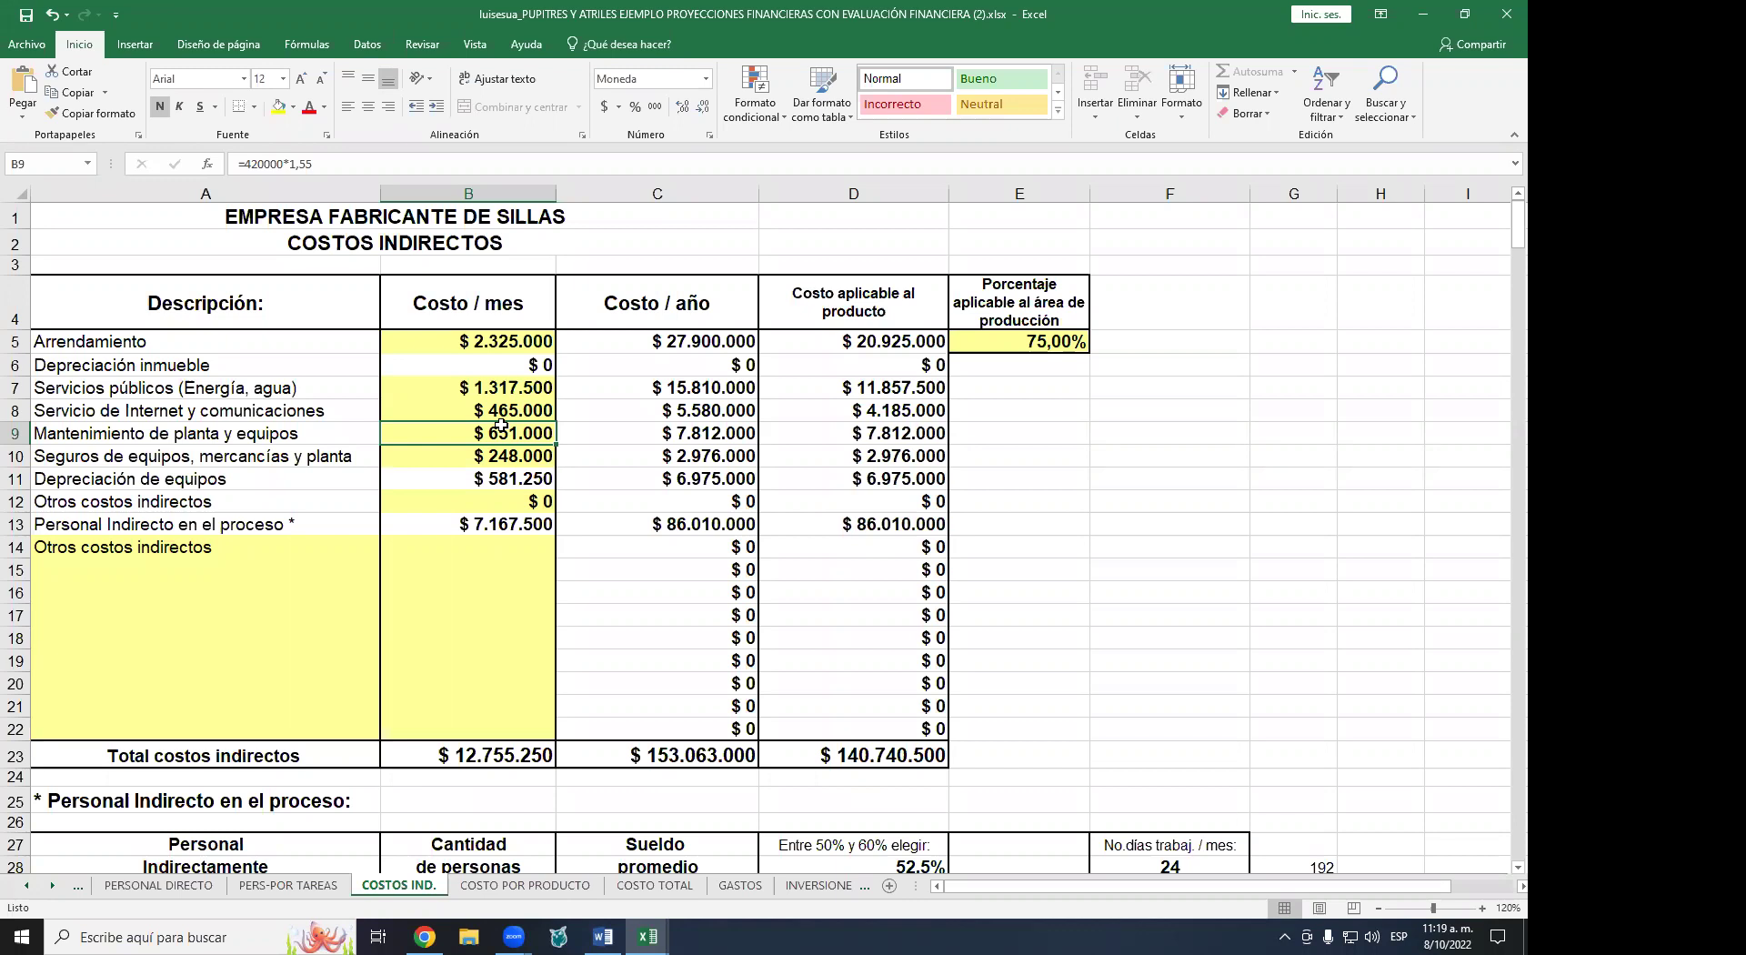
pyautogui.click(276, 459)
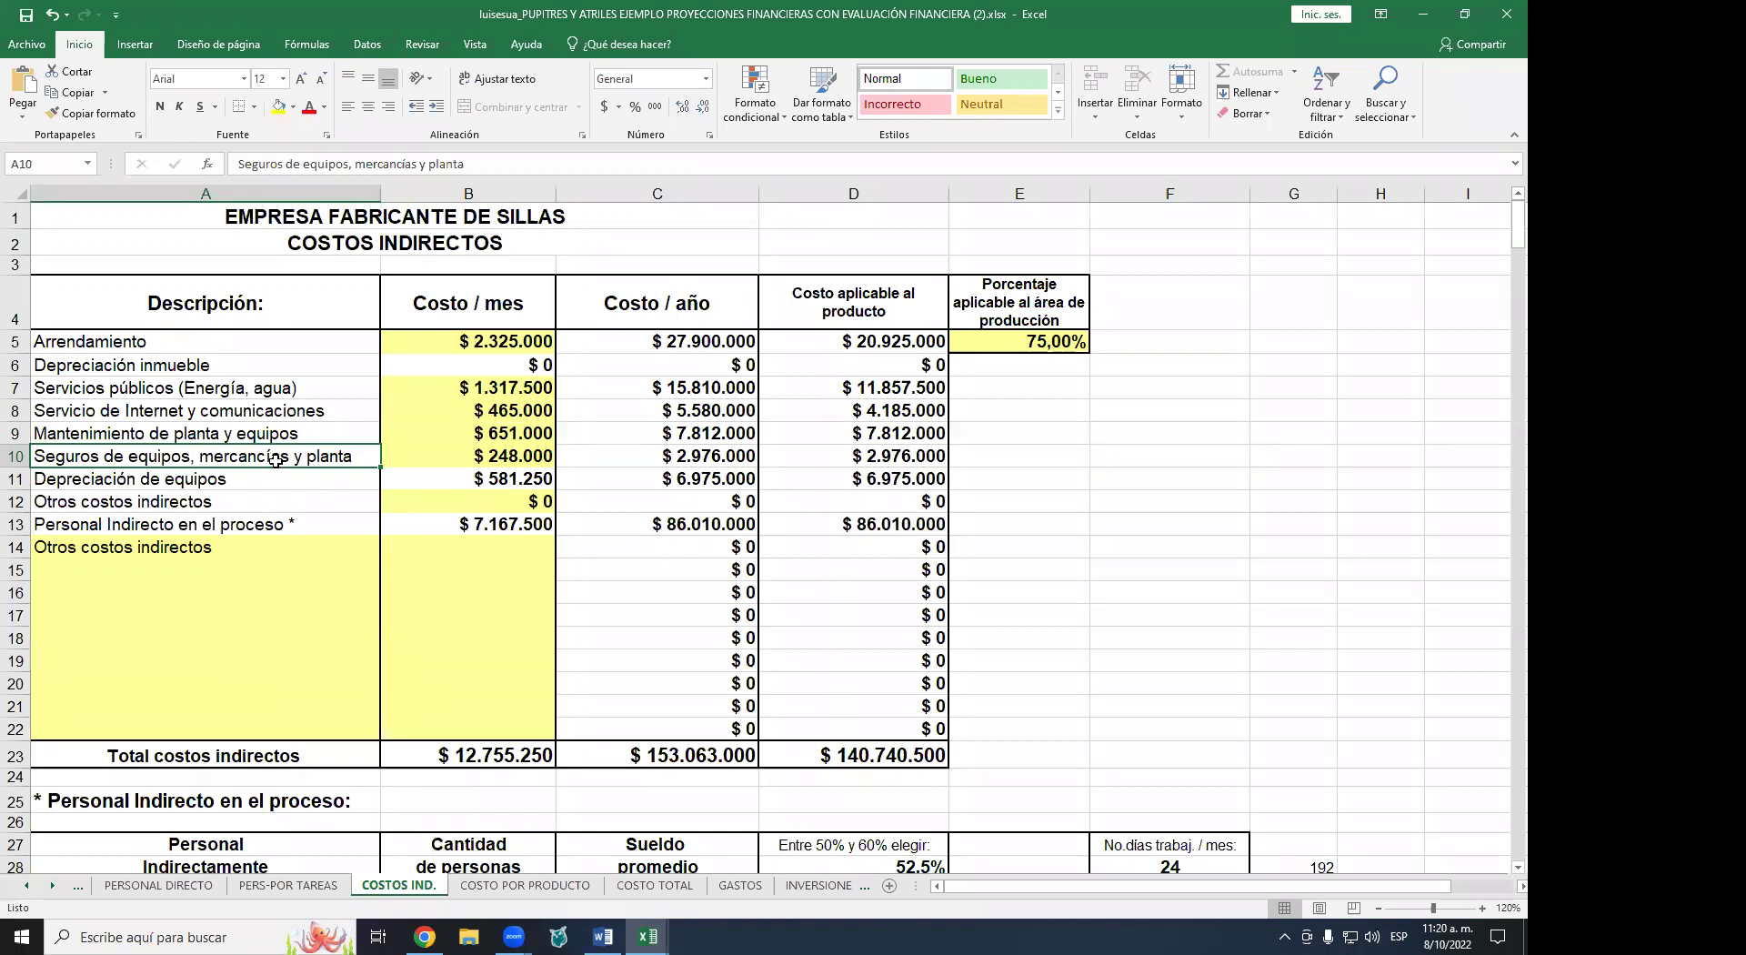
pyautogui.click(495, 471)
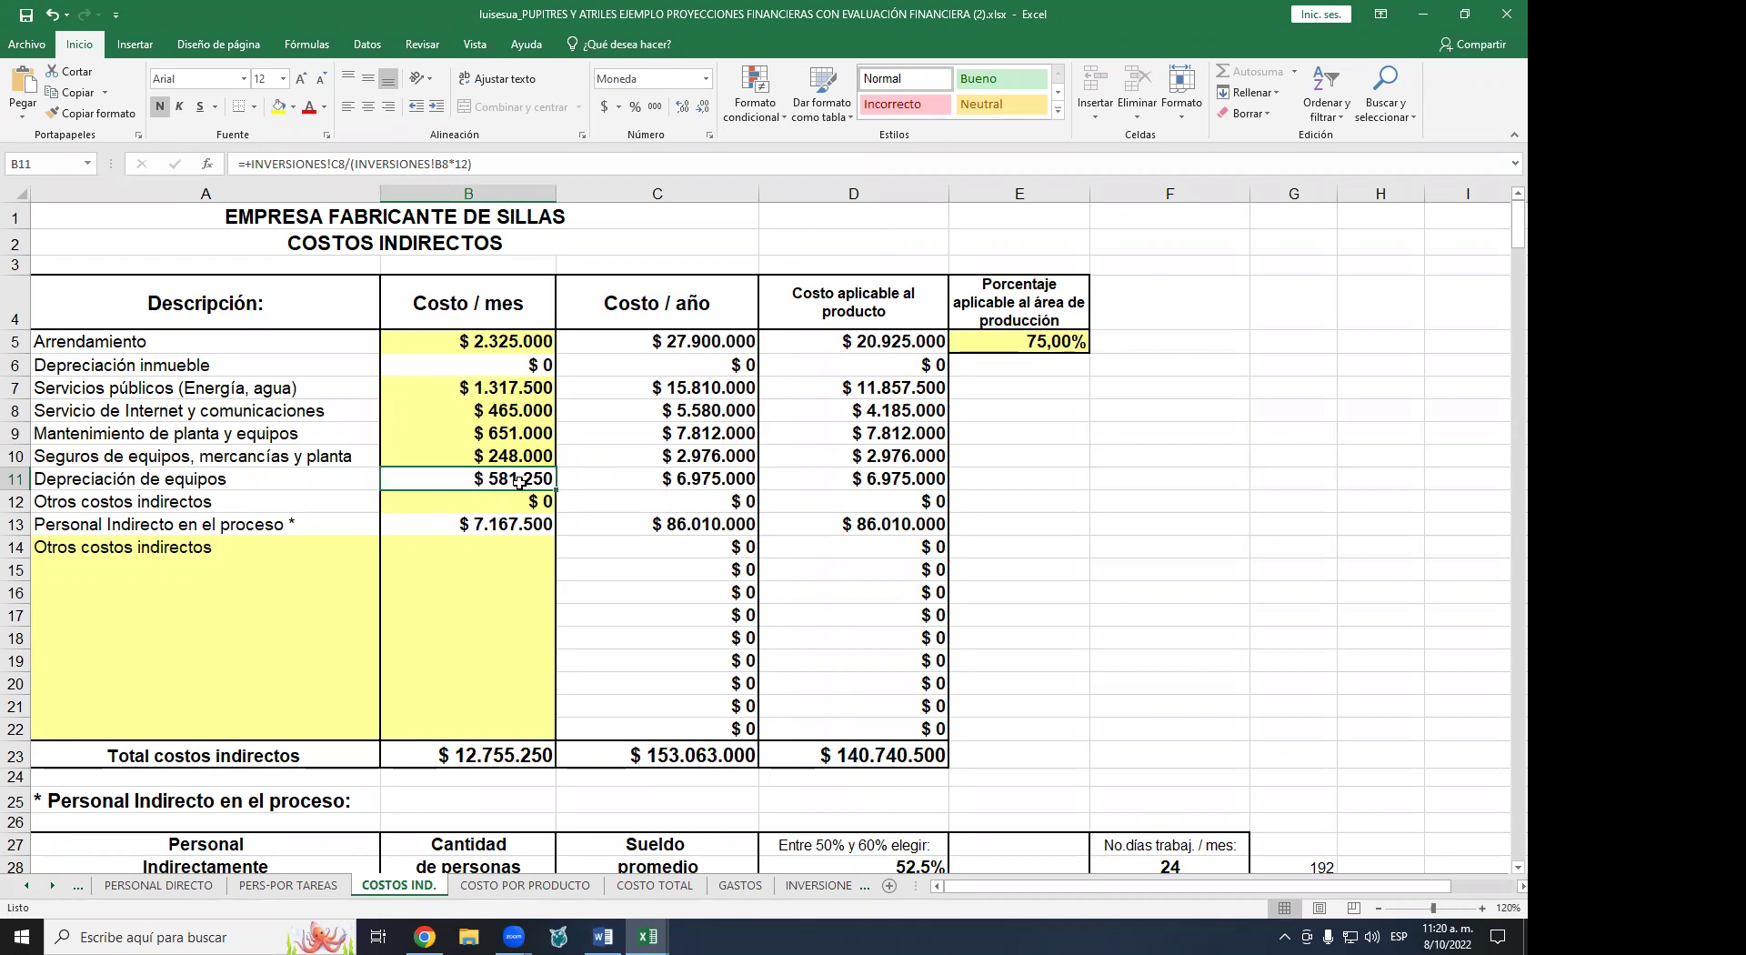
pyautogui.doubleClick(519, 482)
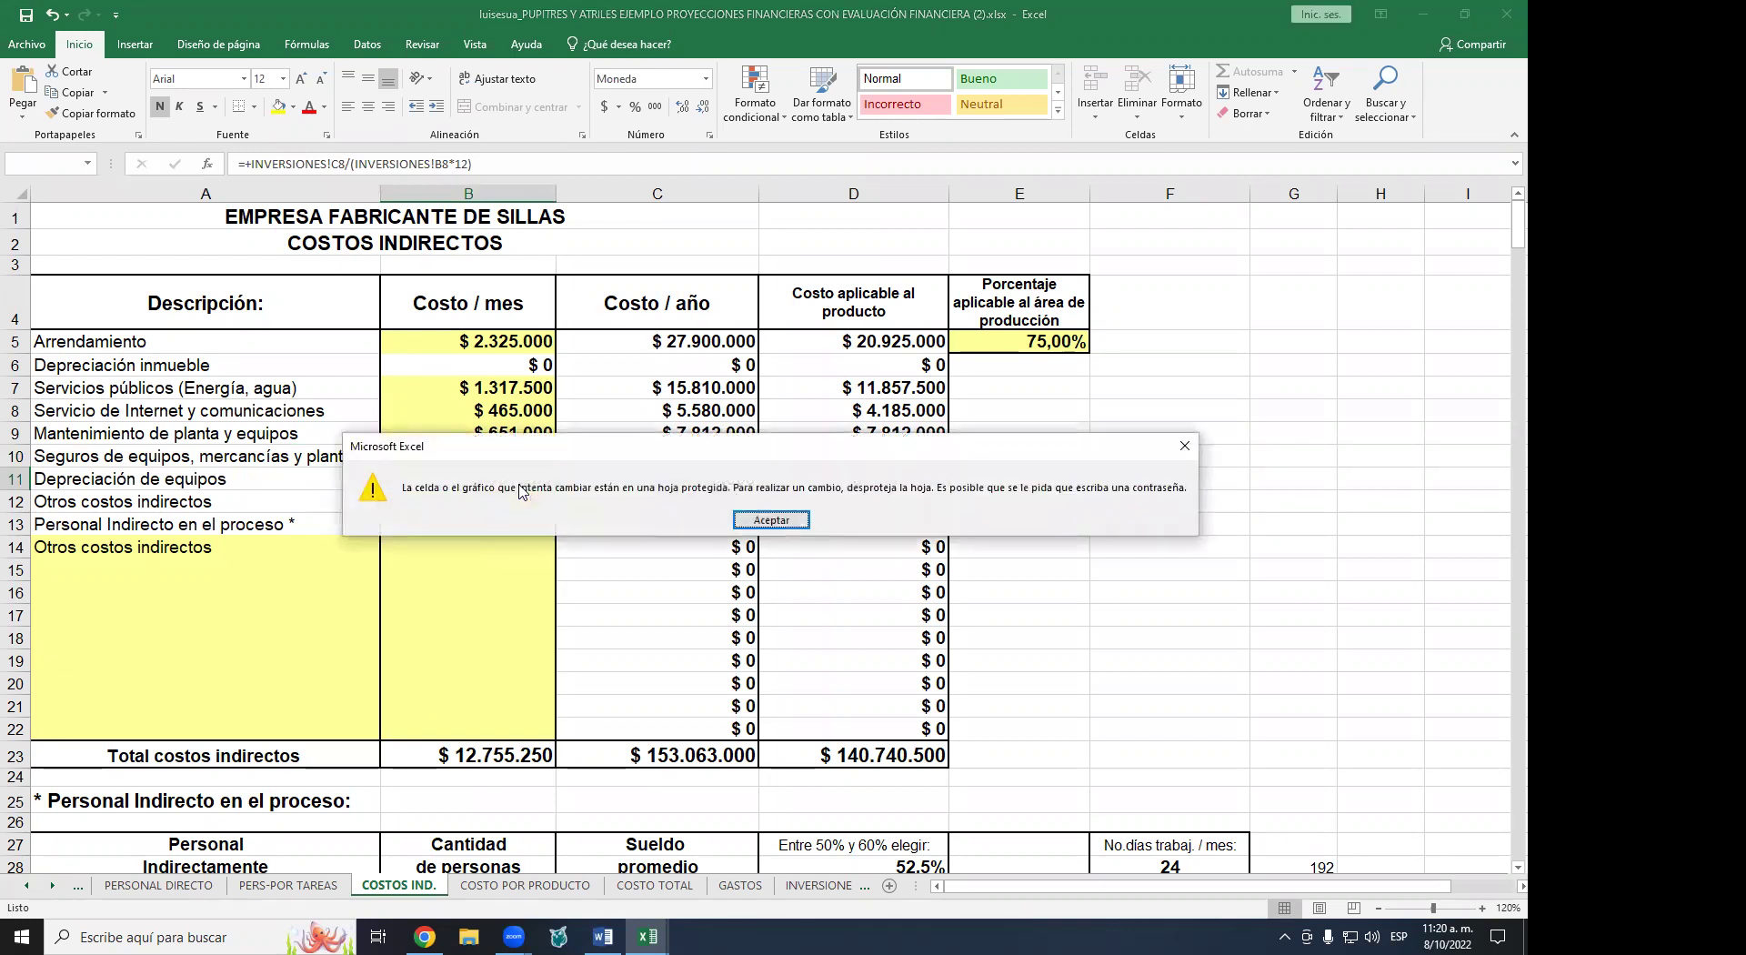
pyautogui.press('Return')
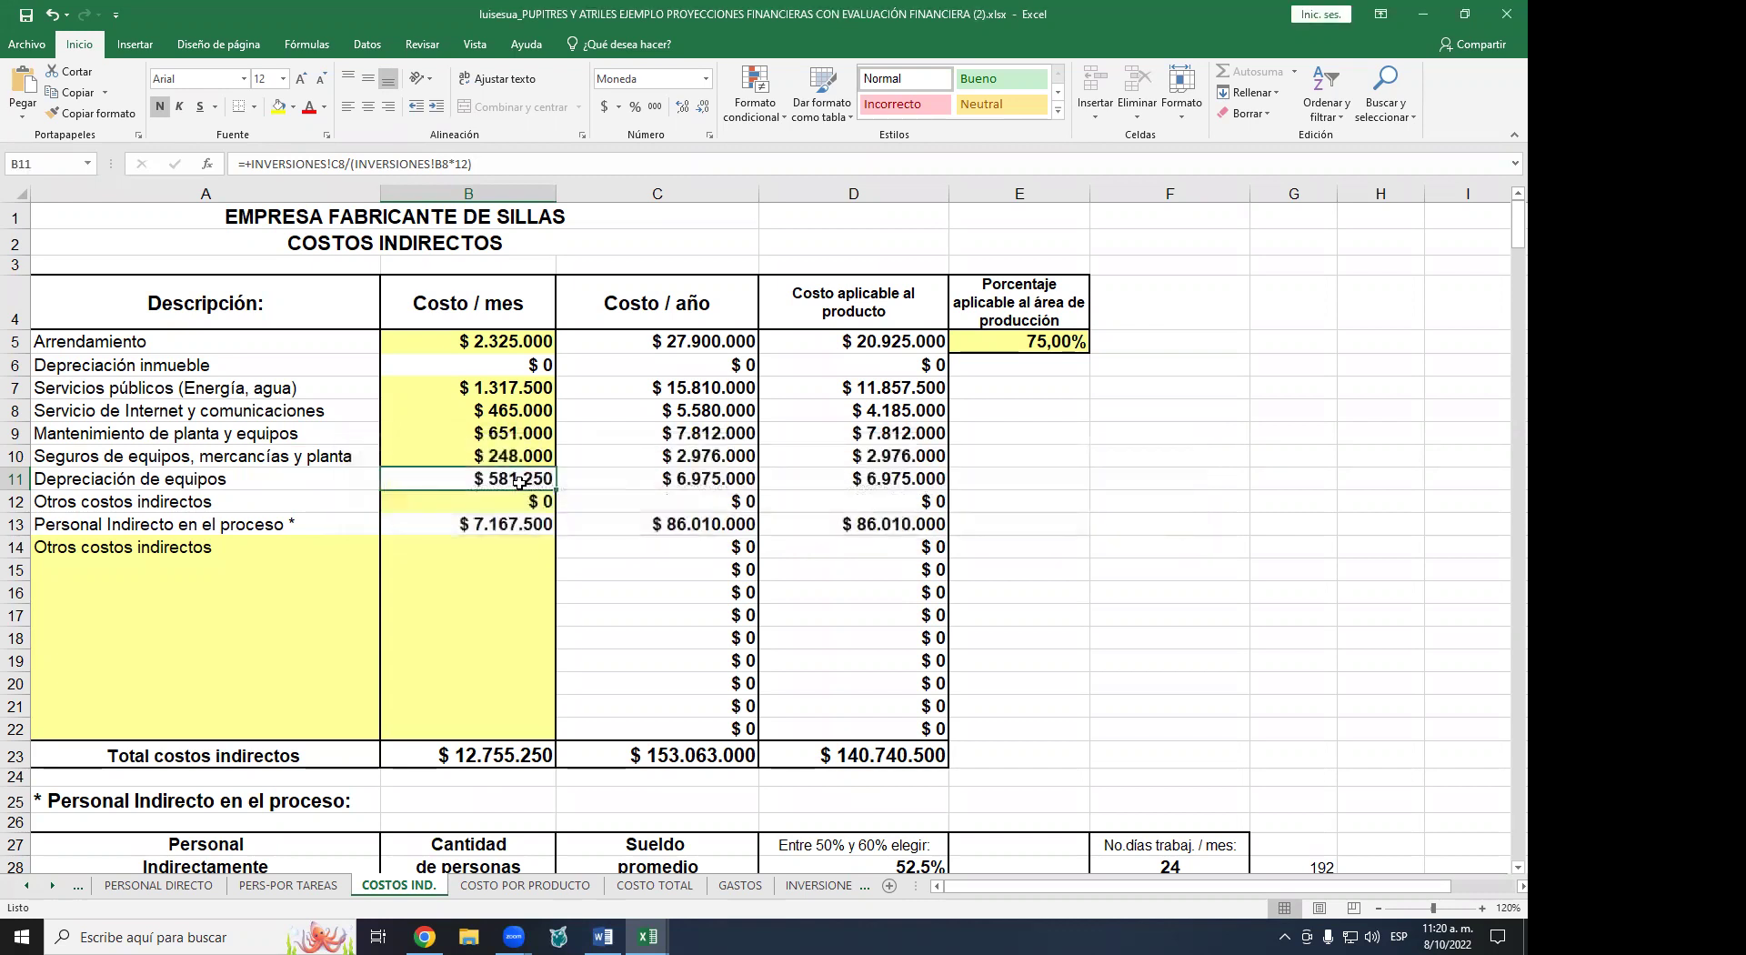
pyautogui.click(525, 507)
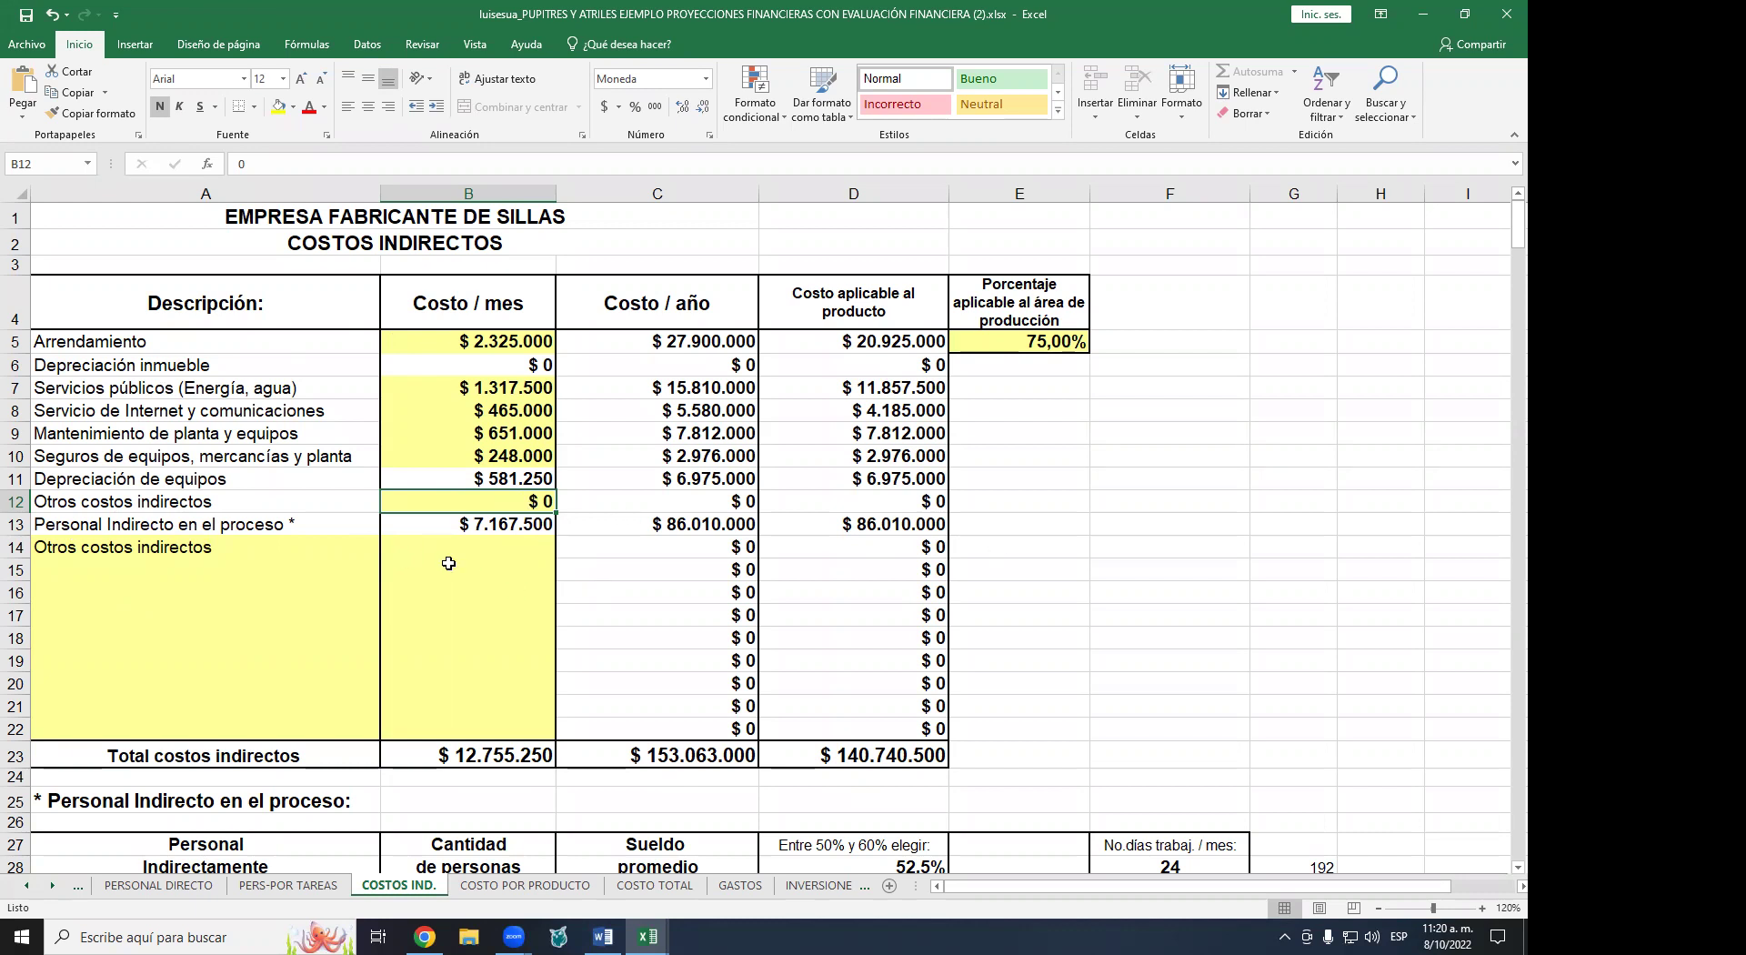
# - Compare the SUPERVISOR DE PLANTA and ALMACENISTA rows, then jump to the top of PERSONAL DIRECTO
pyautogui.scroll(-2, 448, 563)
pyautogui.scroll(-4, 448, 563)
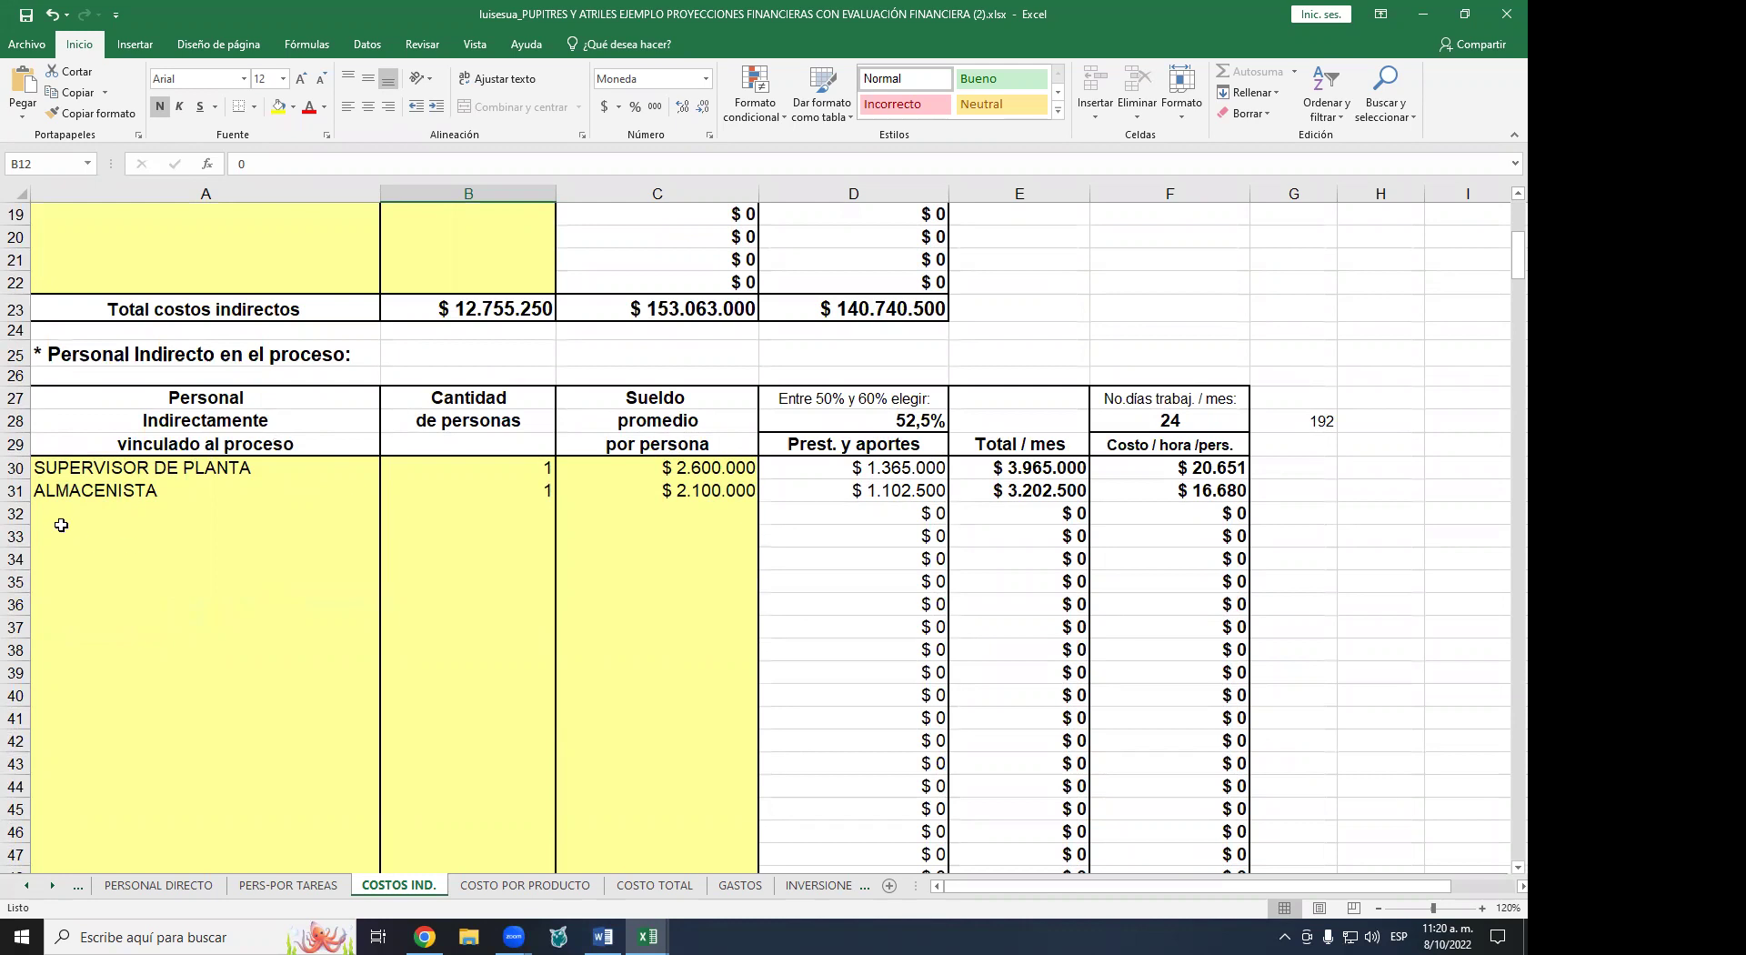
pyautogui.click(113, 466)
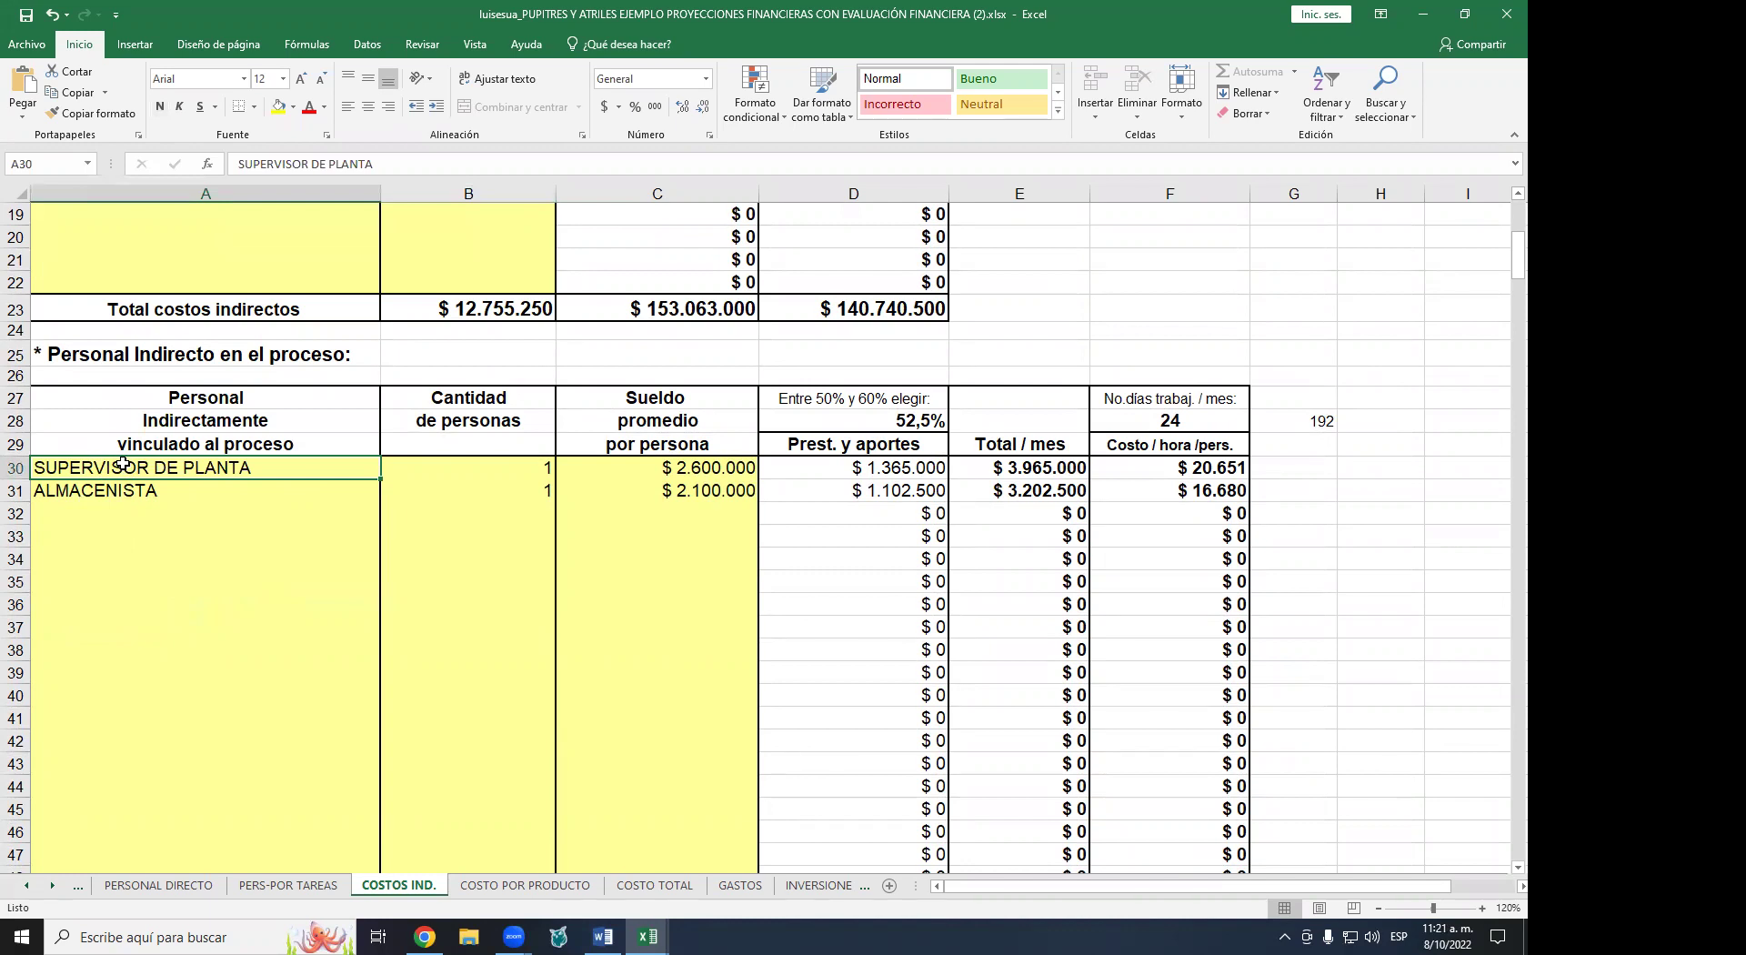
pyautogui.click(125, 491)
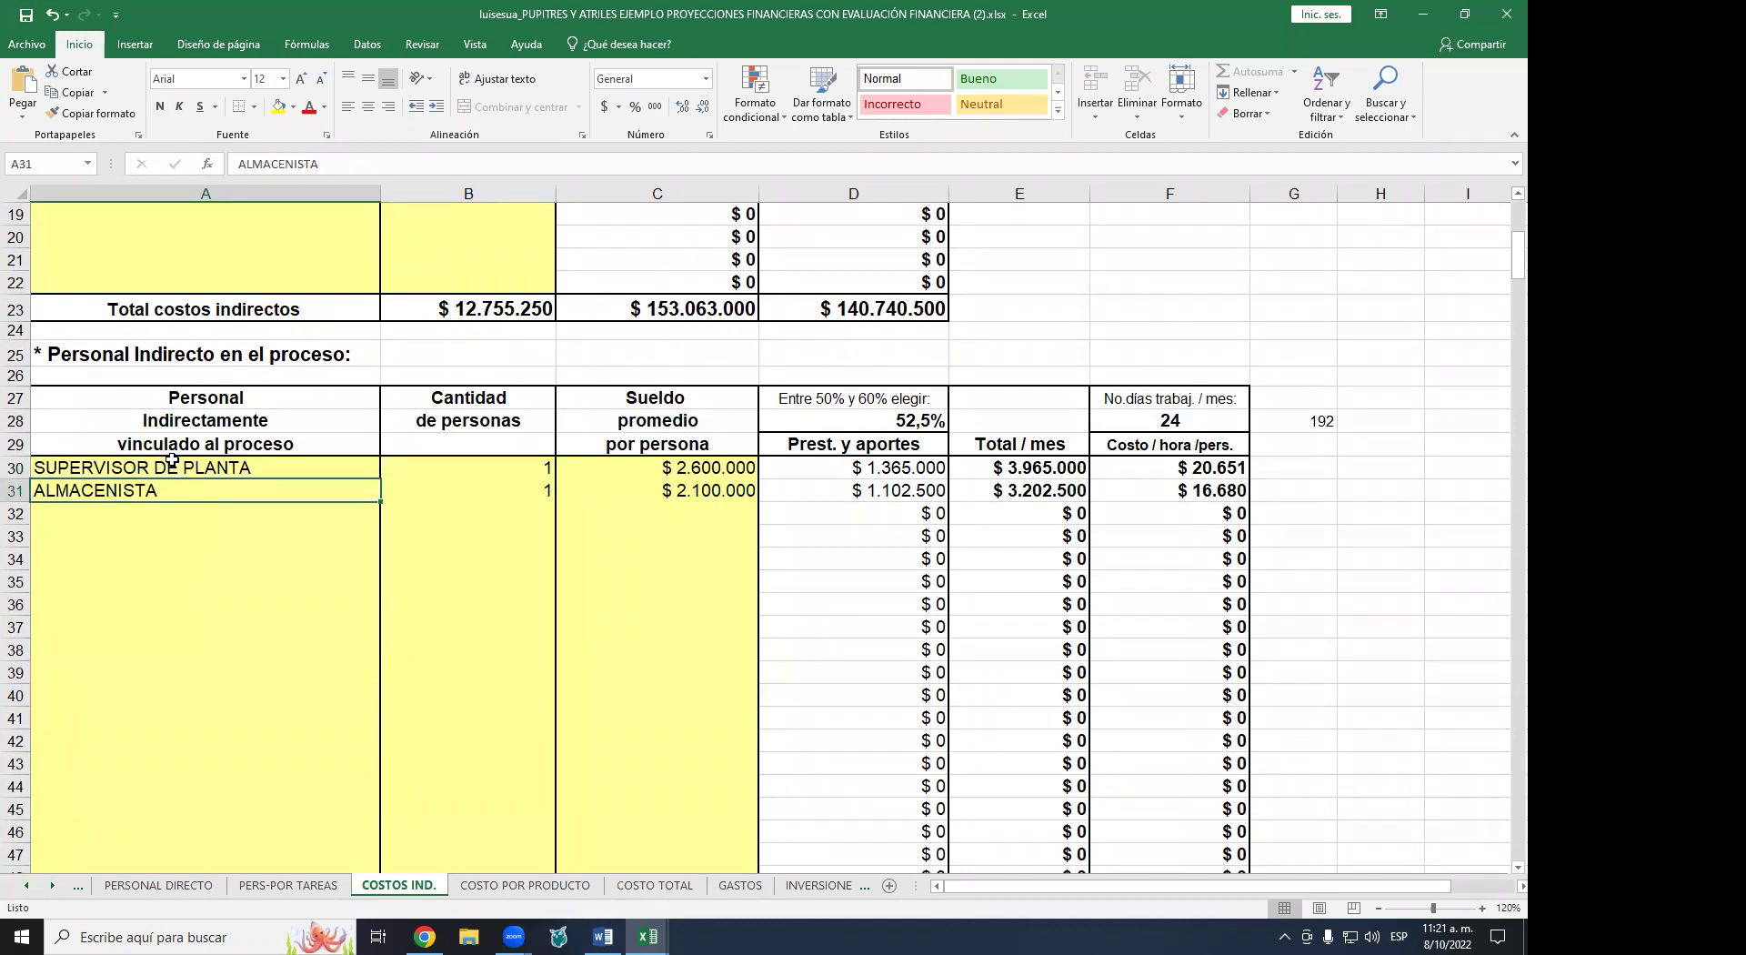
pyautogui.click(138, 460)
pyautogui.click(125, 492)
pyautogui.hotkey('ctrl', 'pageup')
pyautogui.hotkey('ctrl', 'pageup')
pyautogui.hotkey('ctrl', 'Home')
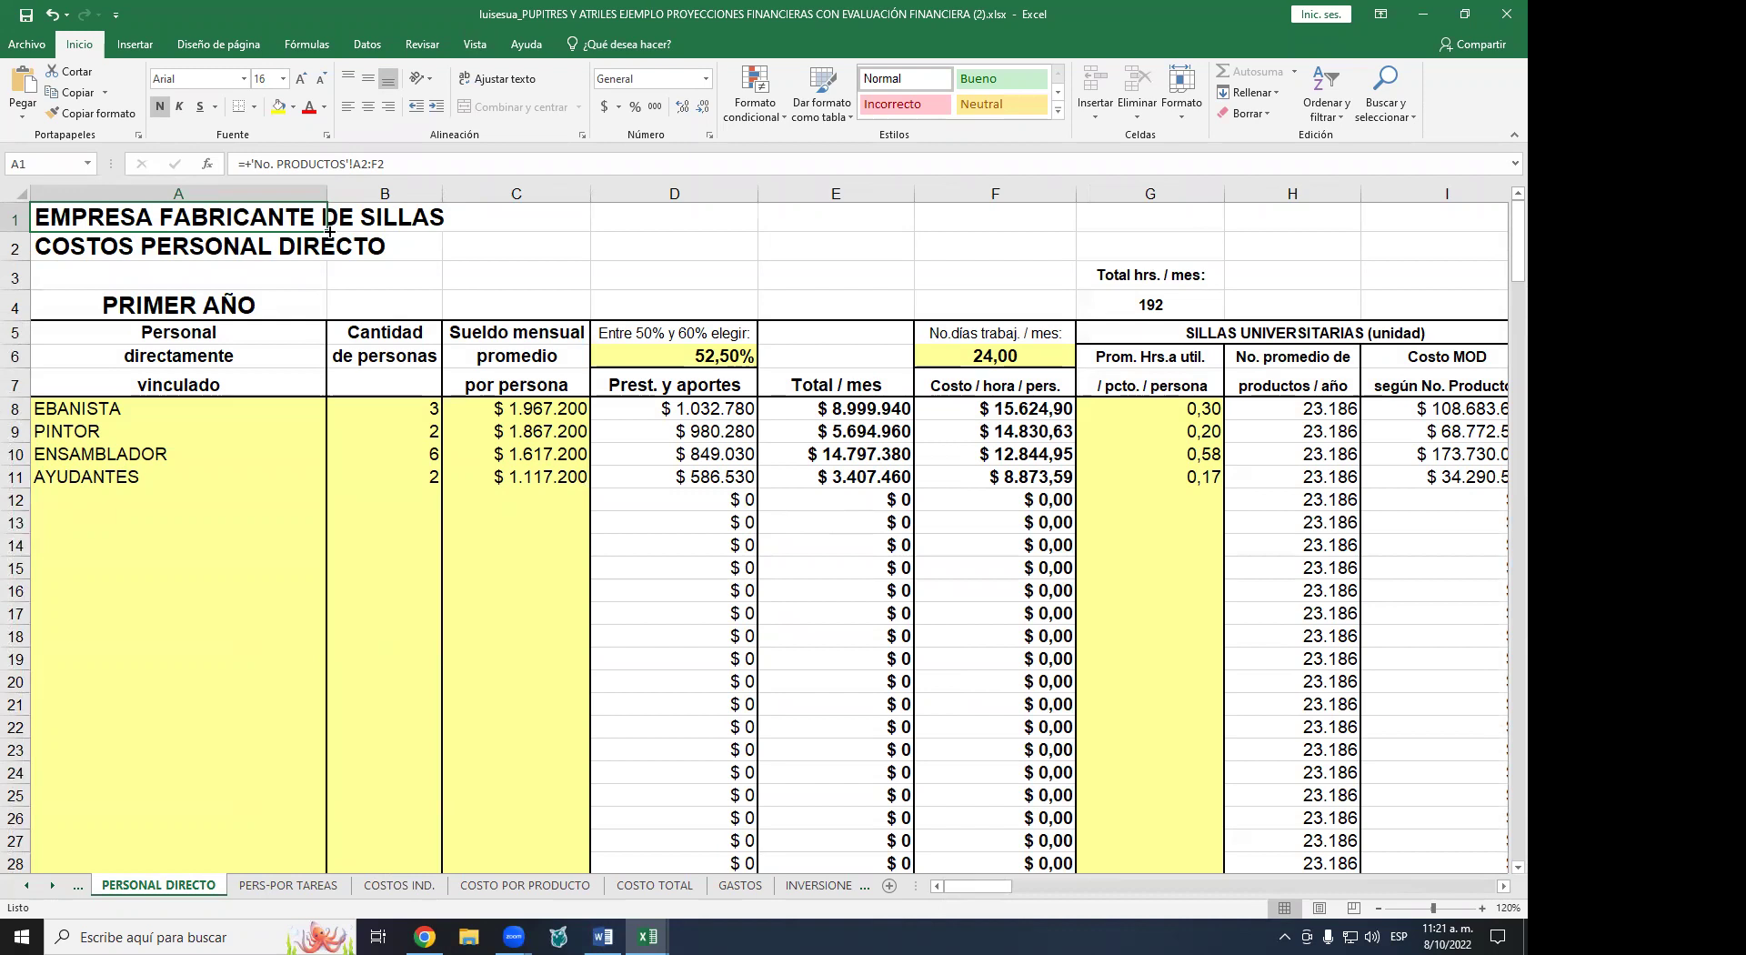
# - Step through the direct labour roles from EBANISTA to AYUDANTES, then return to COSTOS IND
pyautogui.click(81, 409)
pyautogui.click(82, 432)
pyautogui.click(87, 454)
pyautogui.click(91, 479)
pyautogui.hotkey('ctrl', 'pagedown')
pyautogui.hotkey('ctrl', 'pagedown')
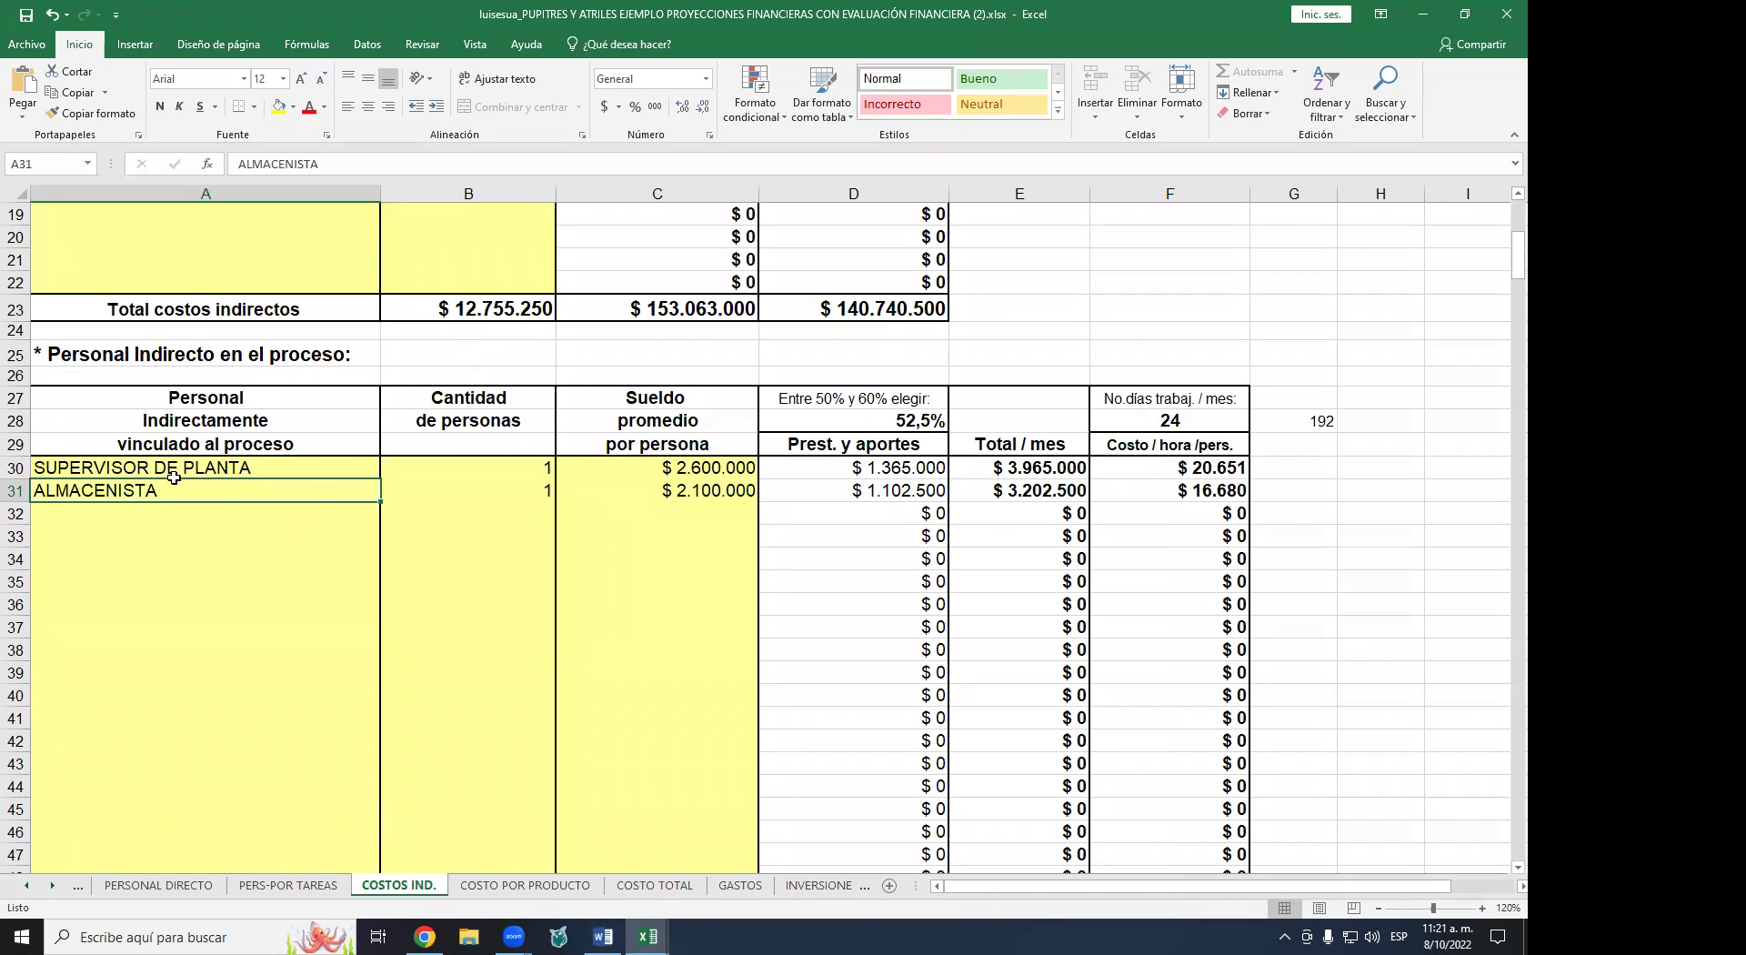
pyautogui.click(165, 468)
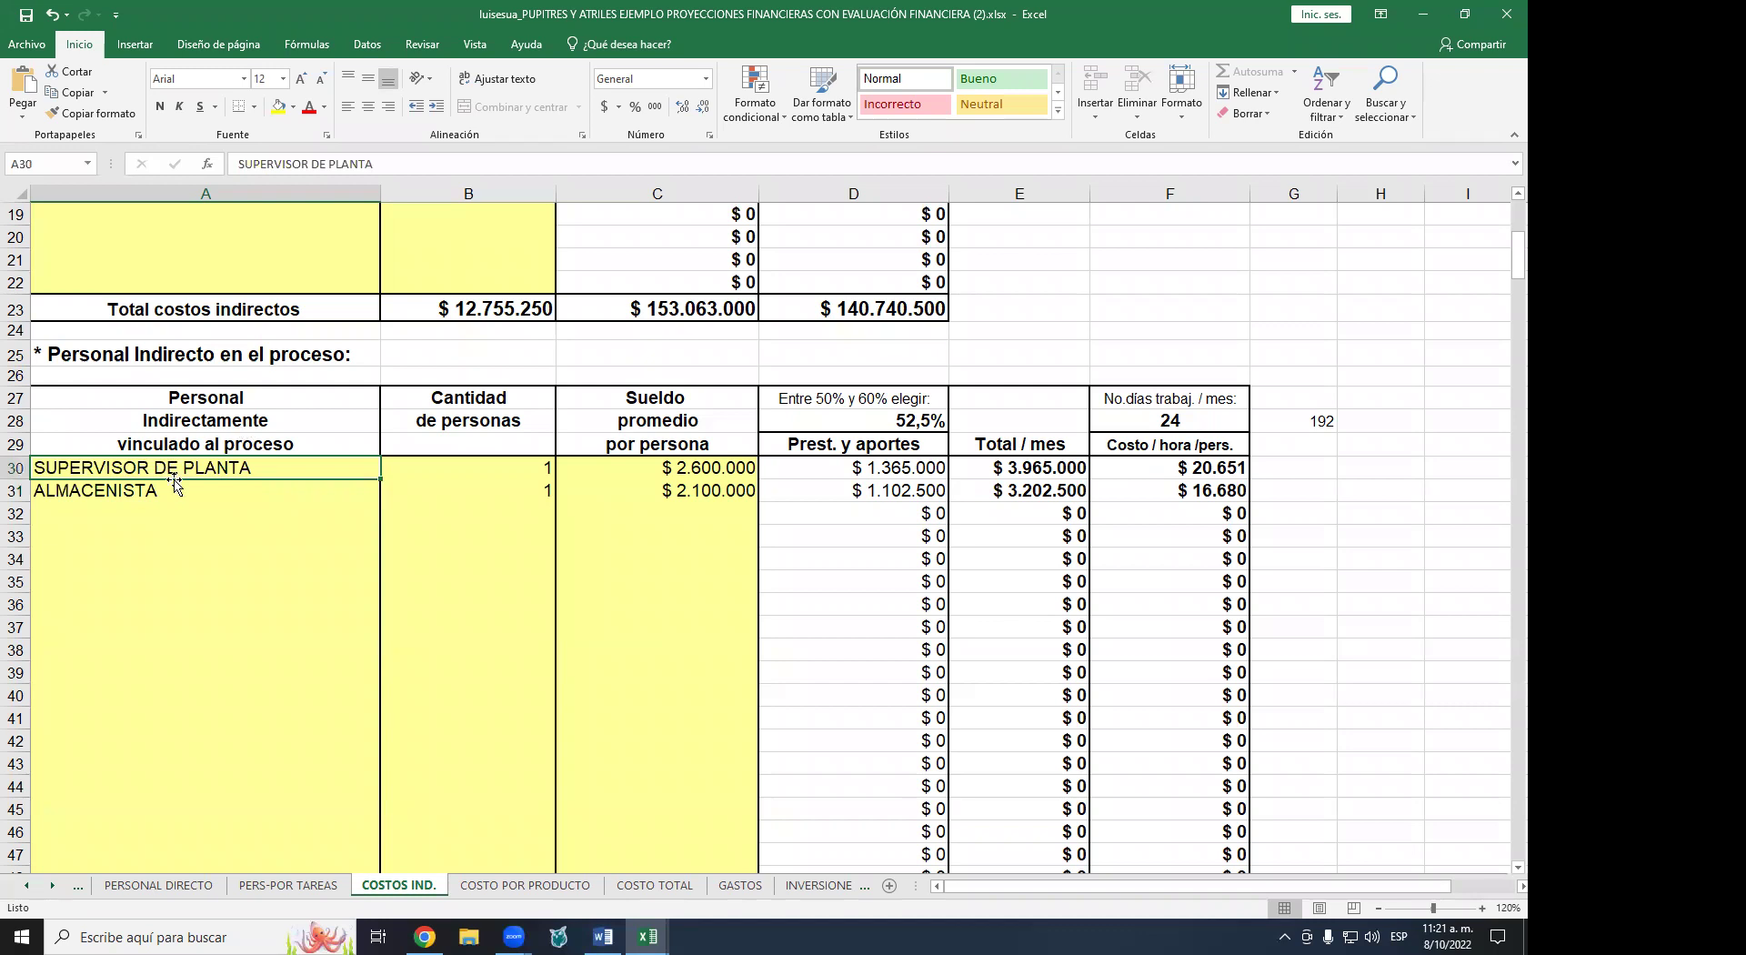
pyautogui.click(100, 494)
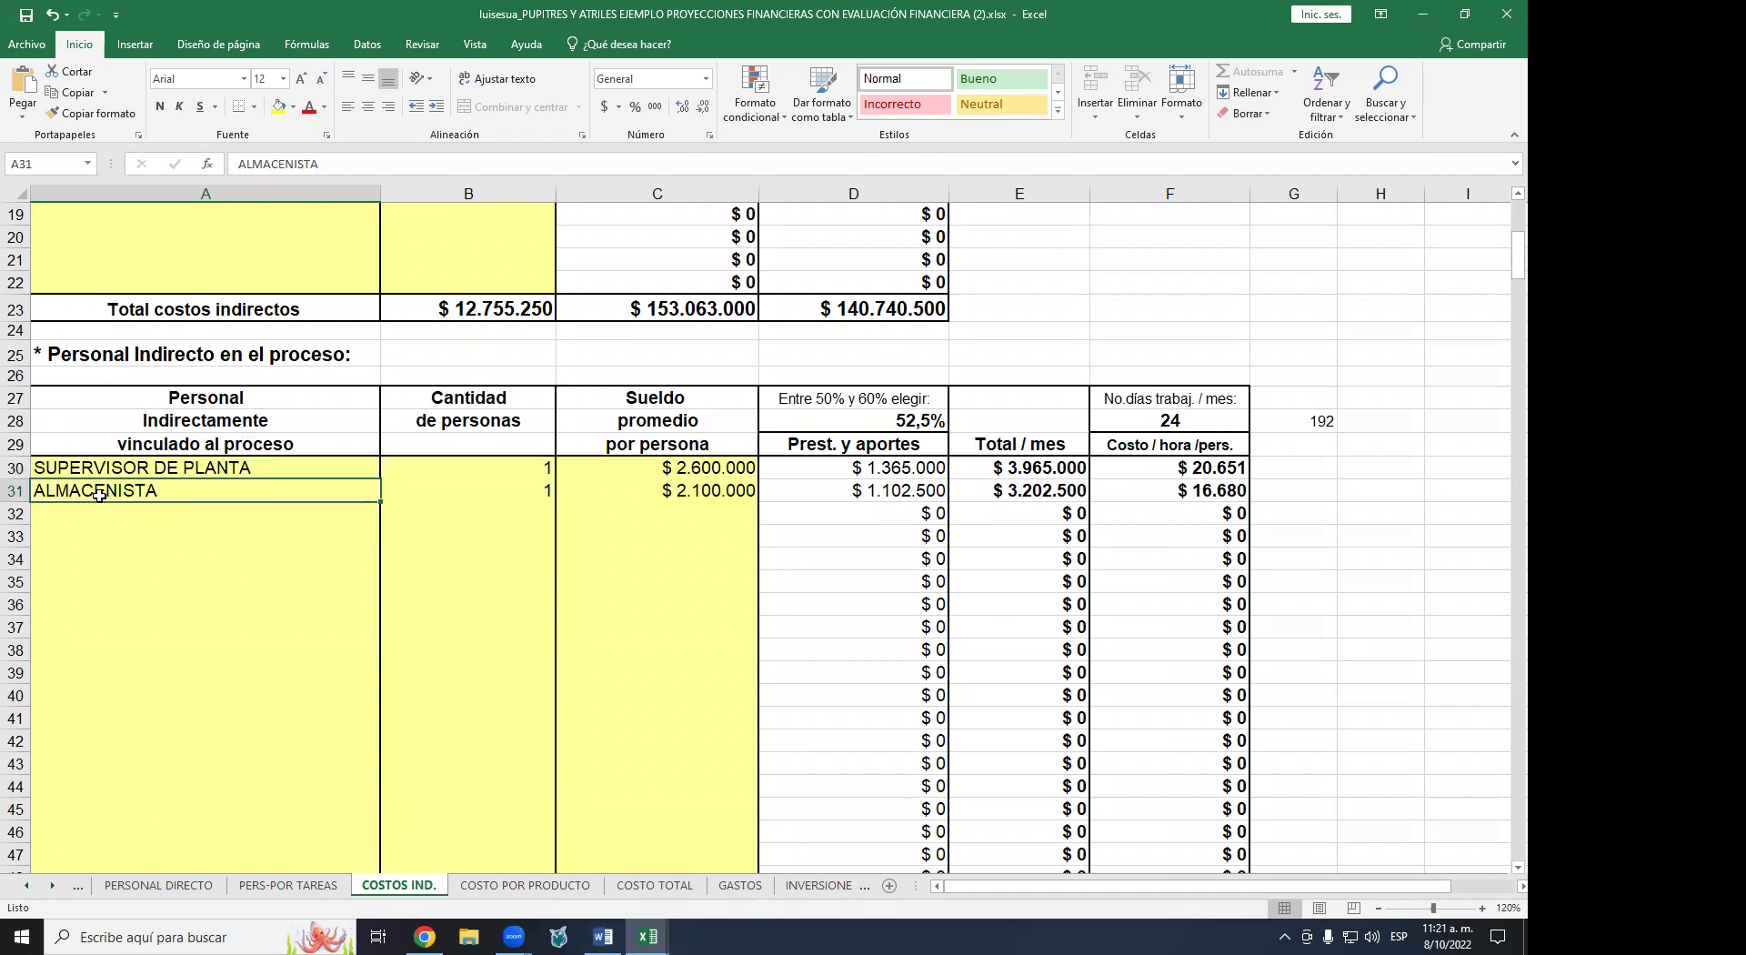
pyautogui.click(159, 470)
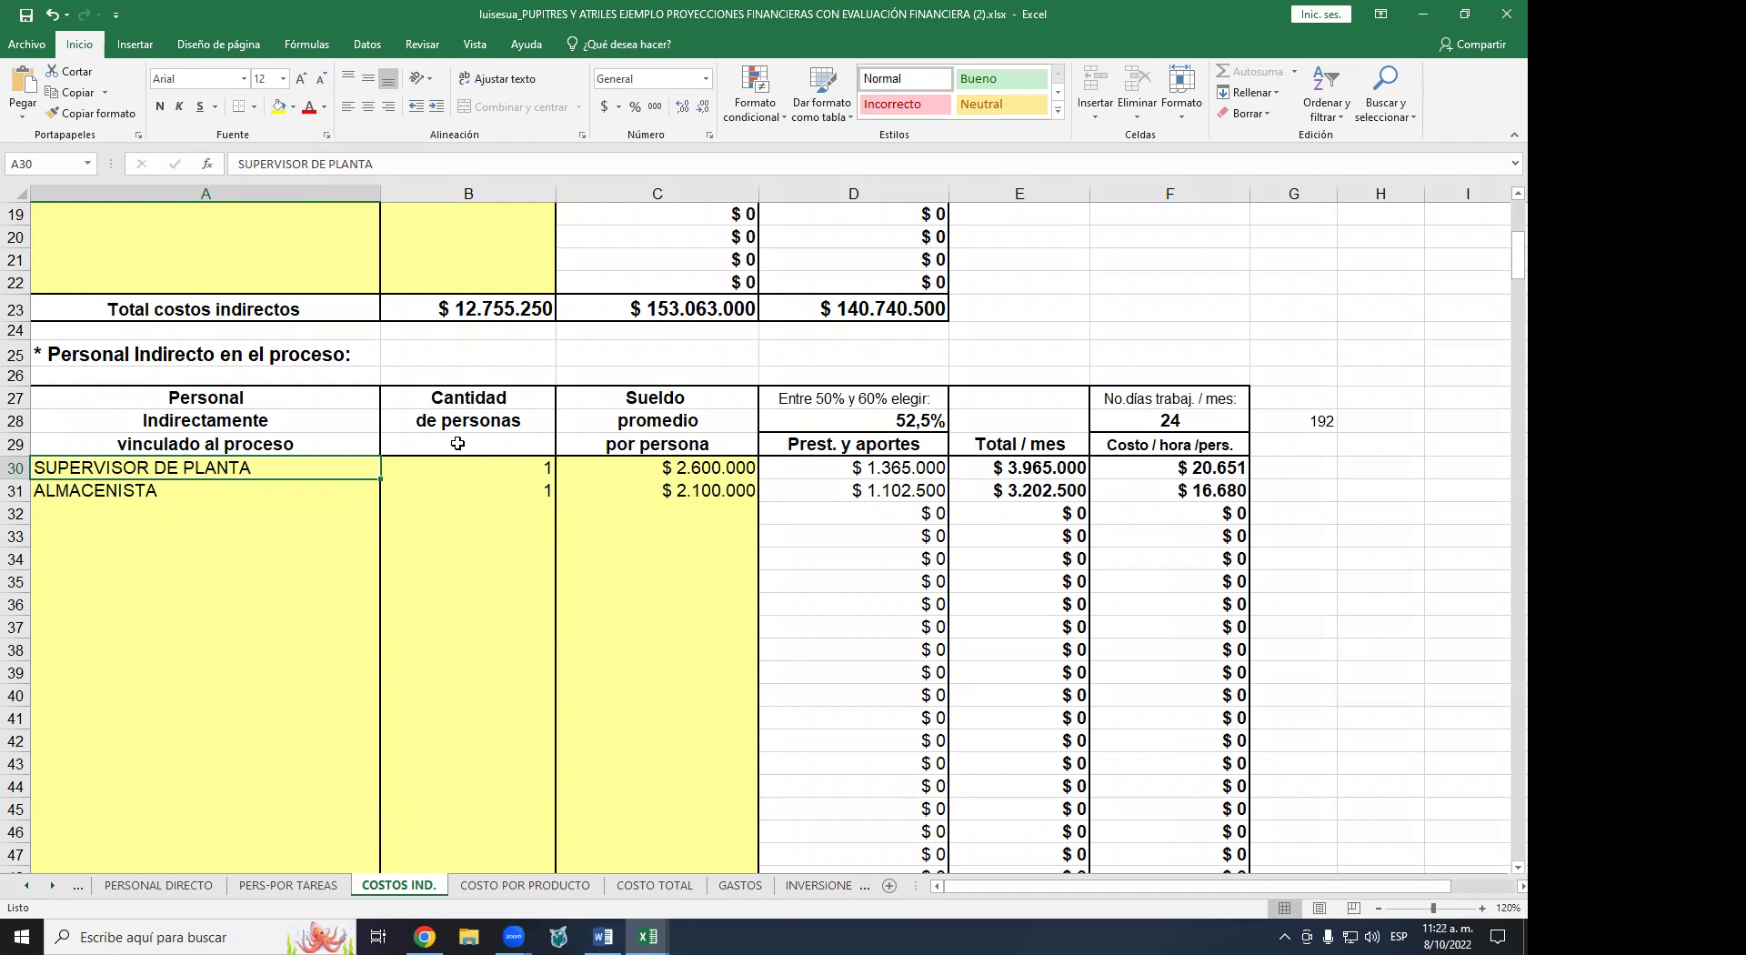
pyautogui.click(146, 501)
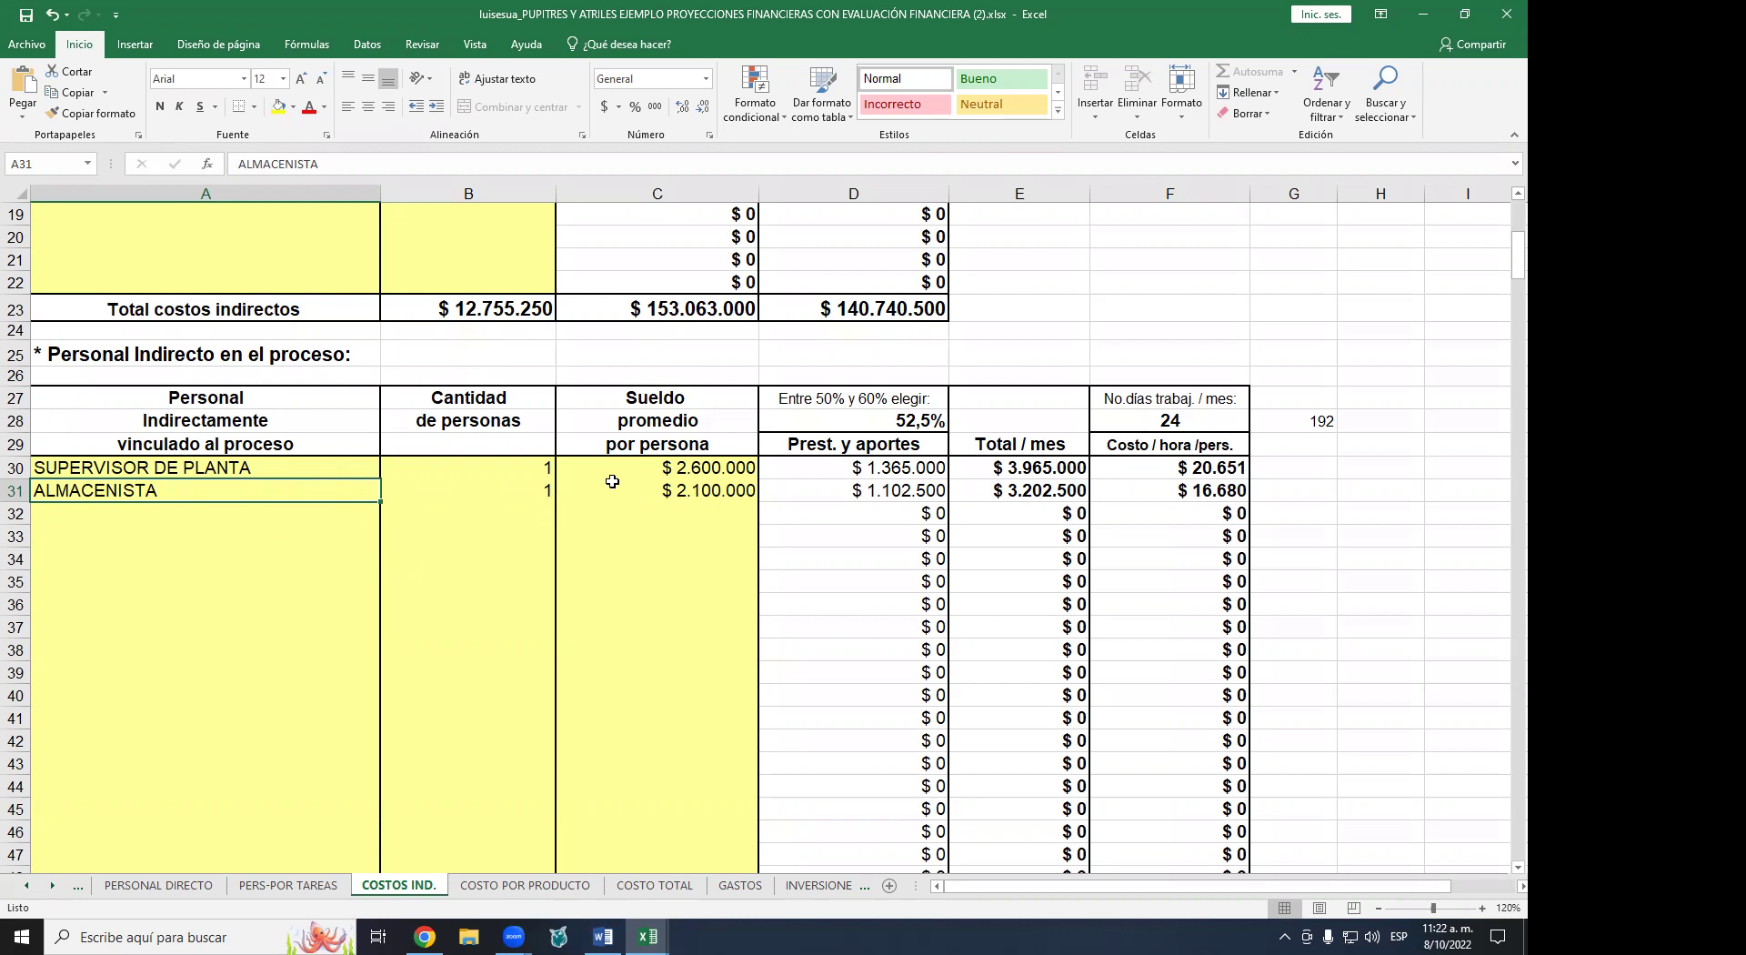
pyautogui.click(522, 470)
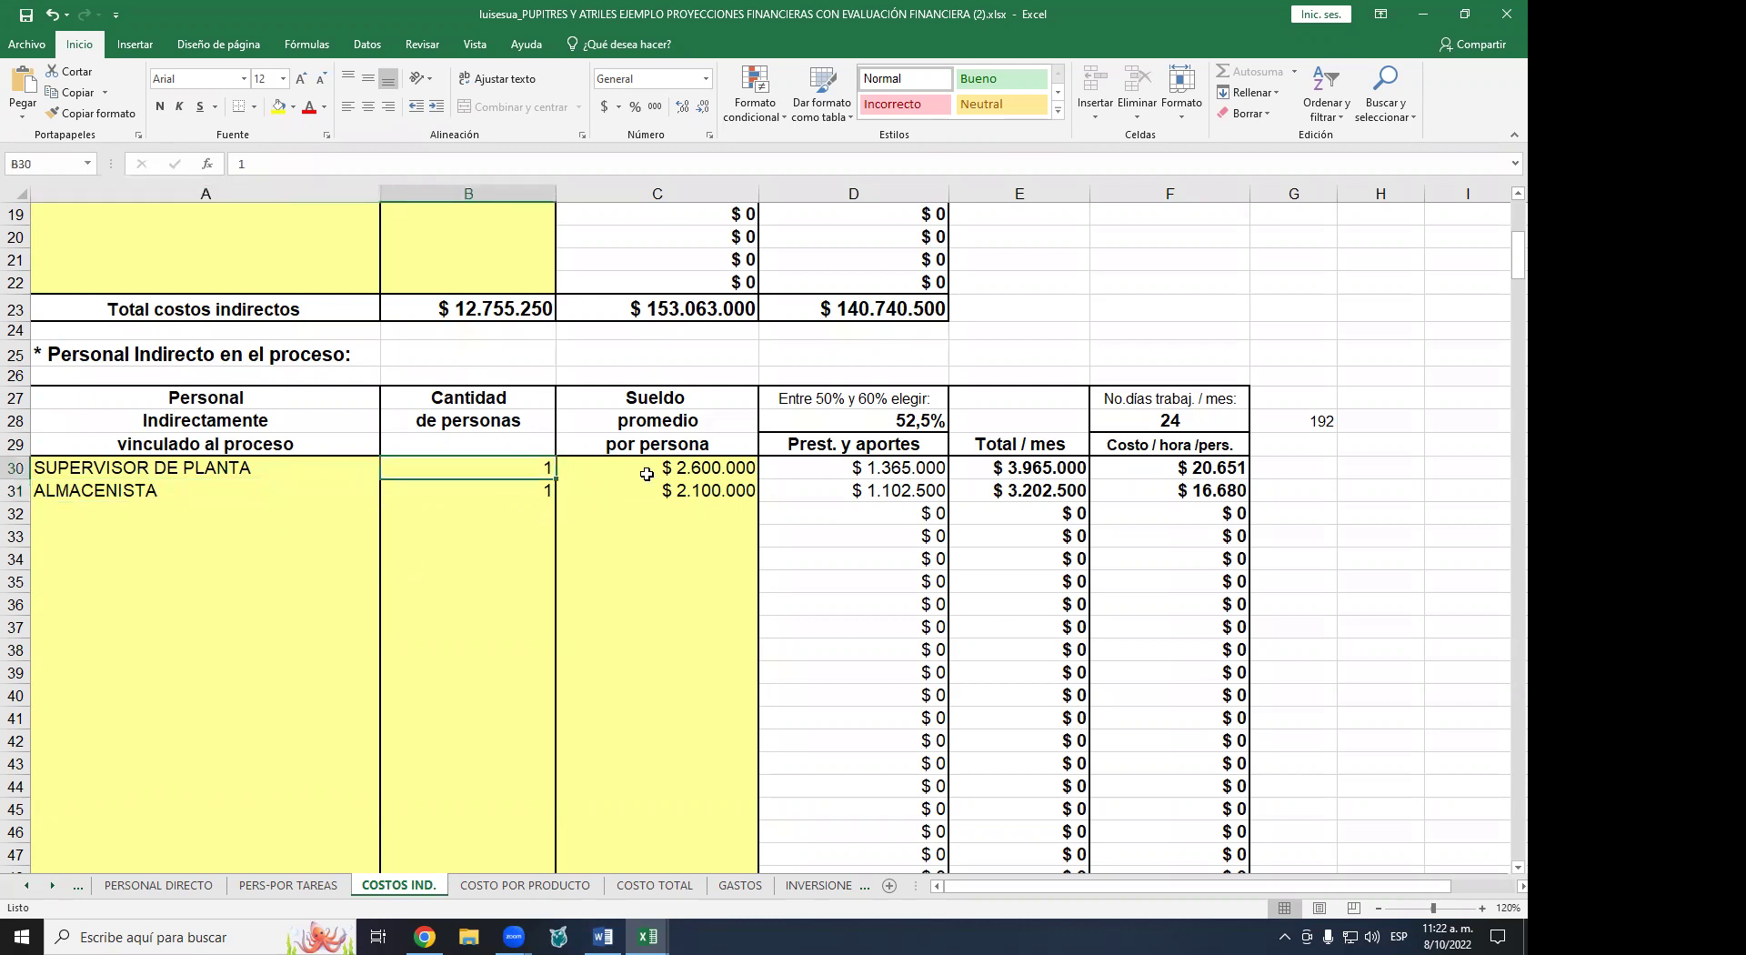
# - Scroll COSTOS IND. down to the variable indirect cost tables for sillas universitarias and atriles
pyautogui.scroll(-2, 647, 474)
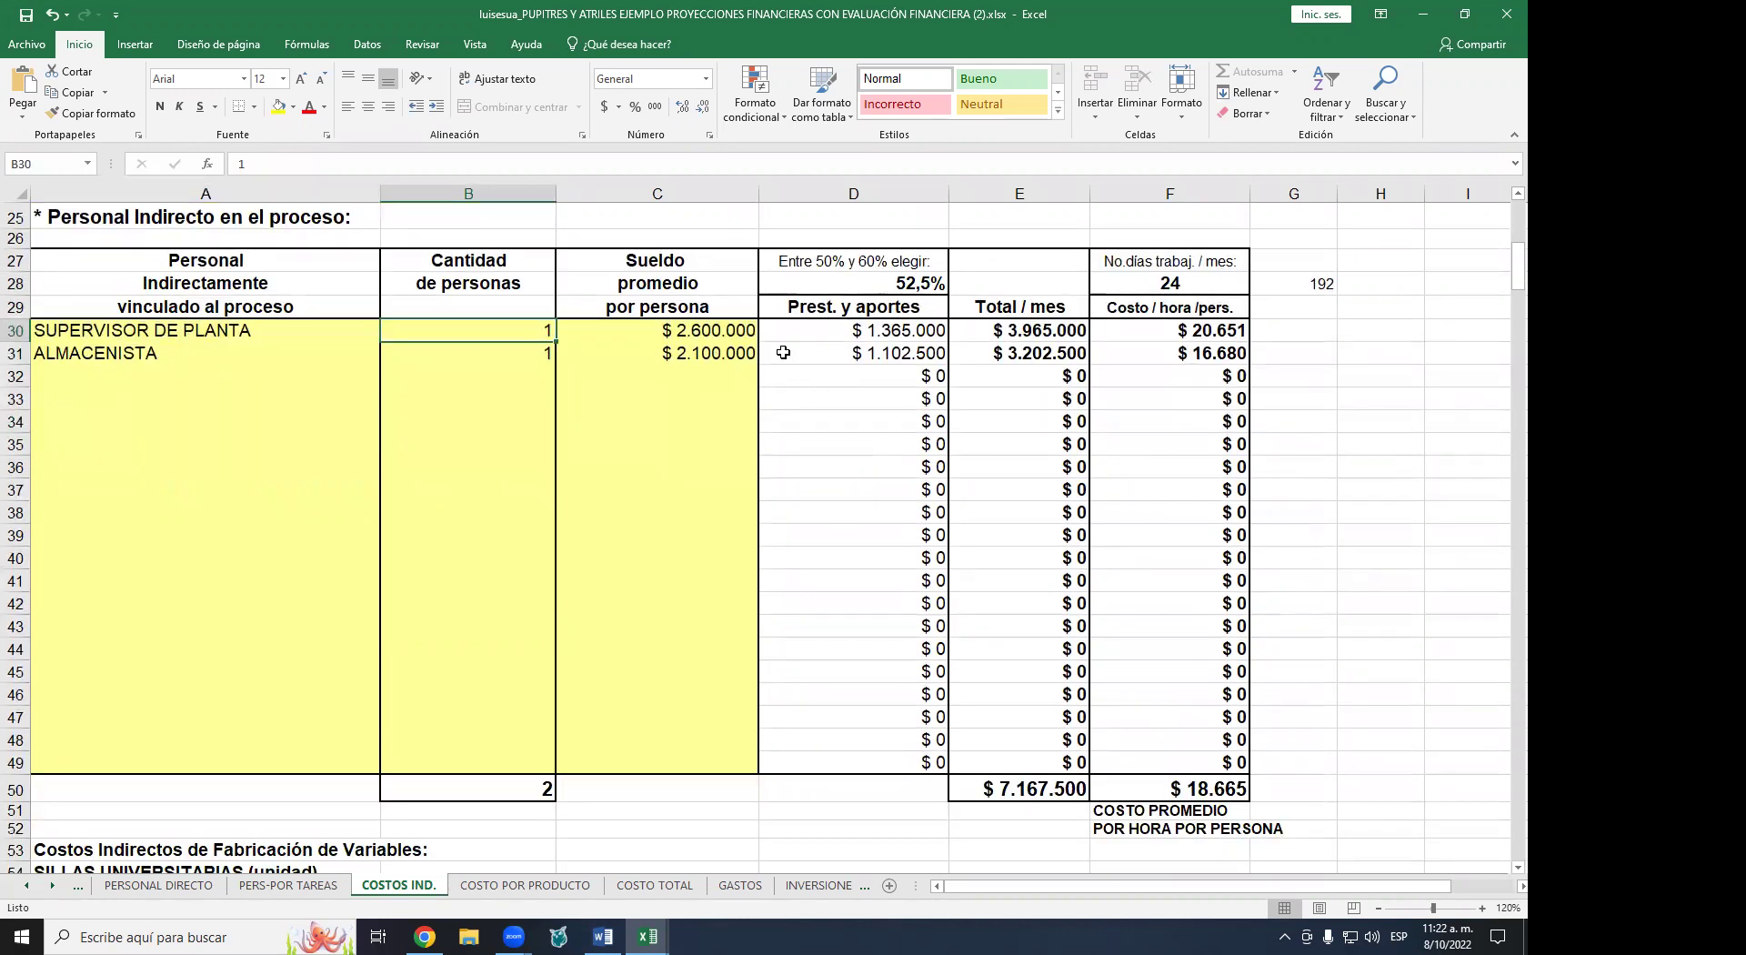
pyautogui.scroll(-2, 783, 352)
pyautogui.scroll(-7, 783, 352)
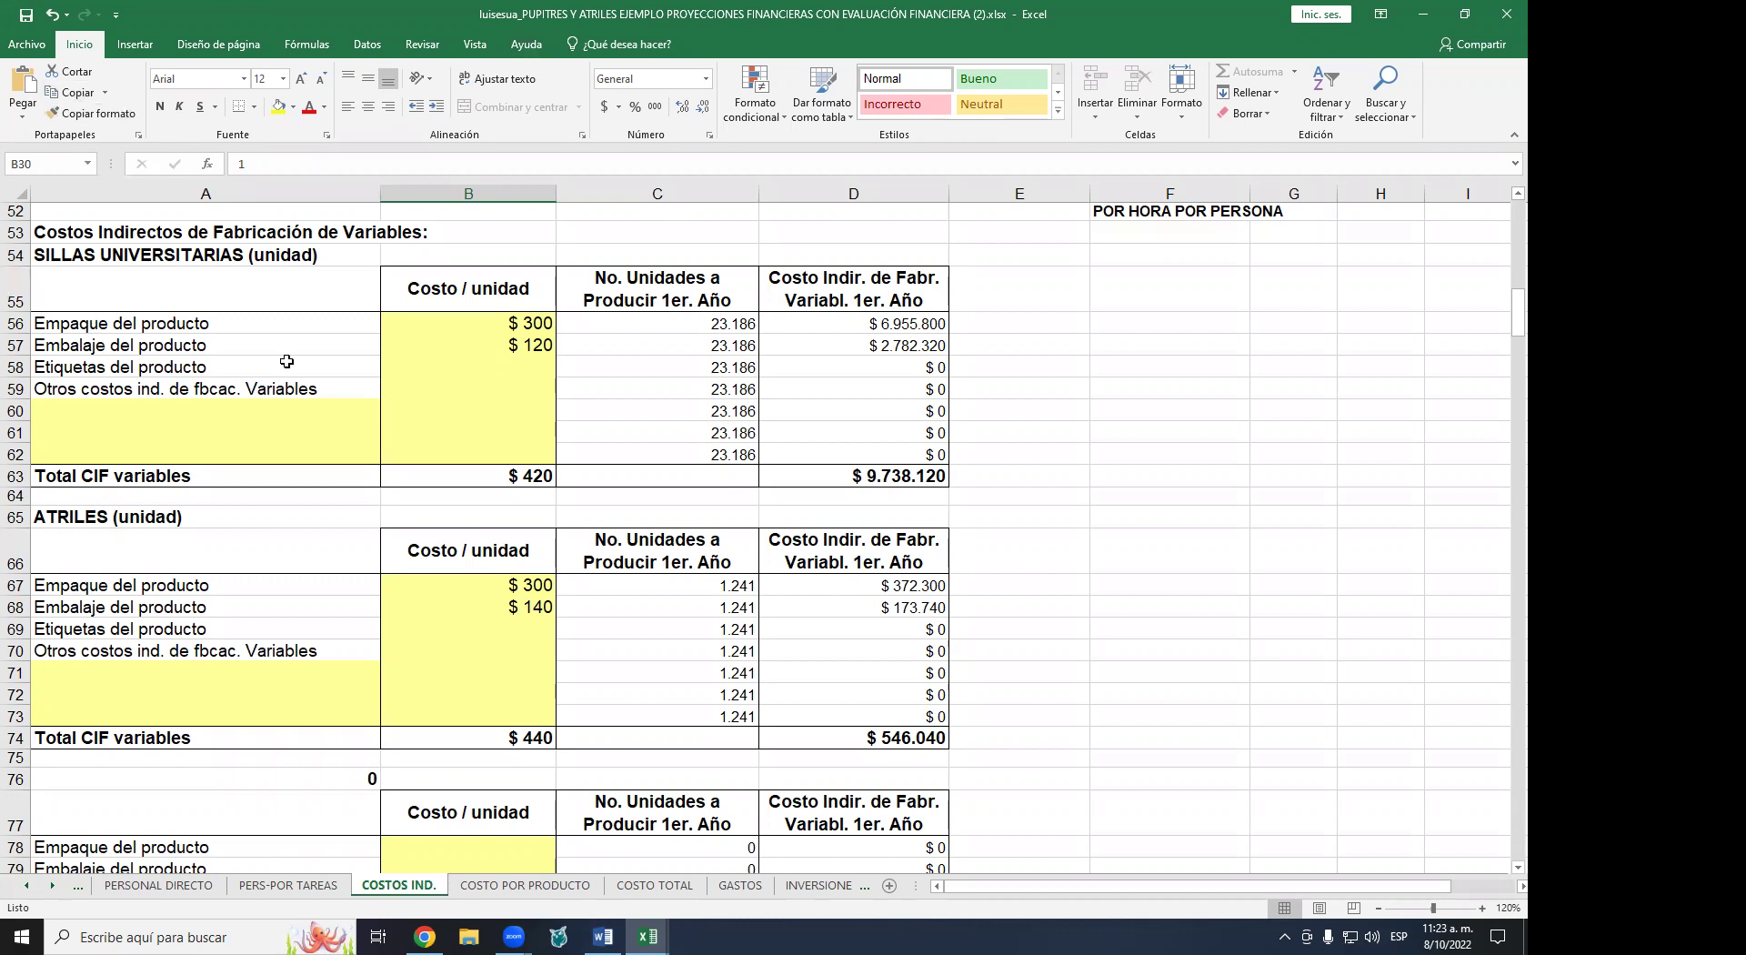
pyautogui.click(506, 322)
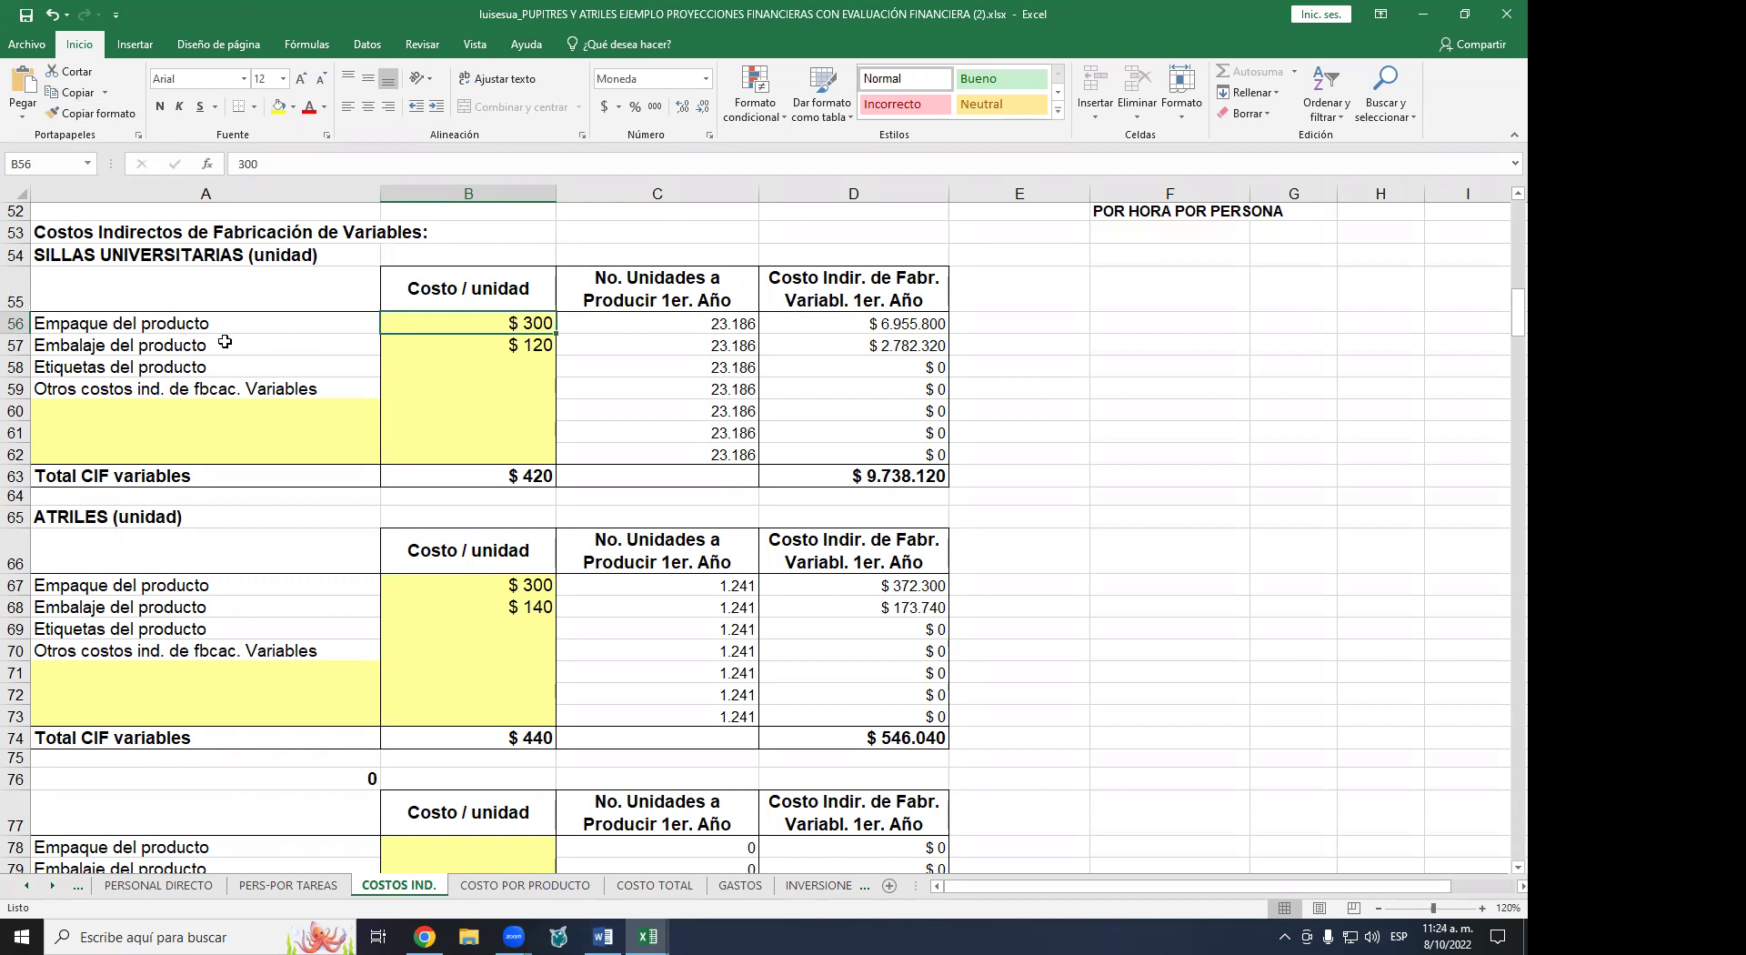
pyautogui.click(456, 341)
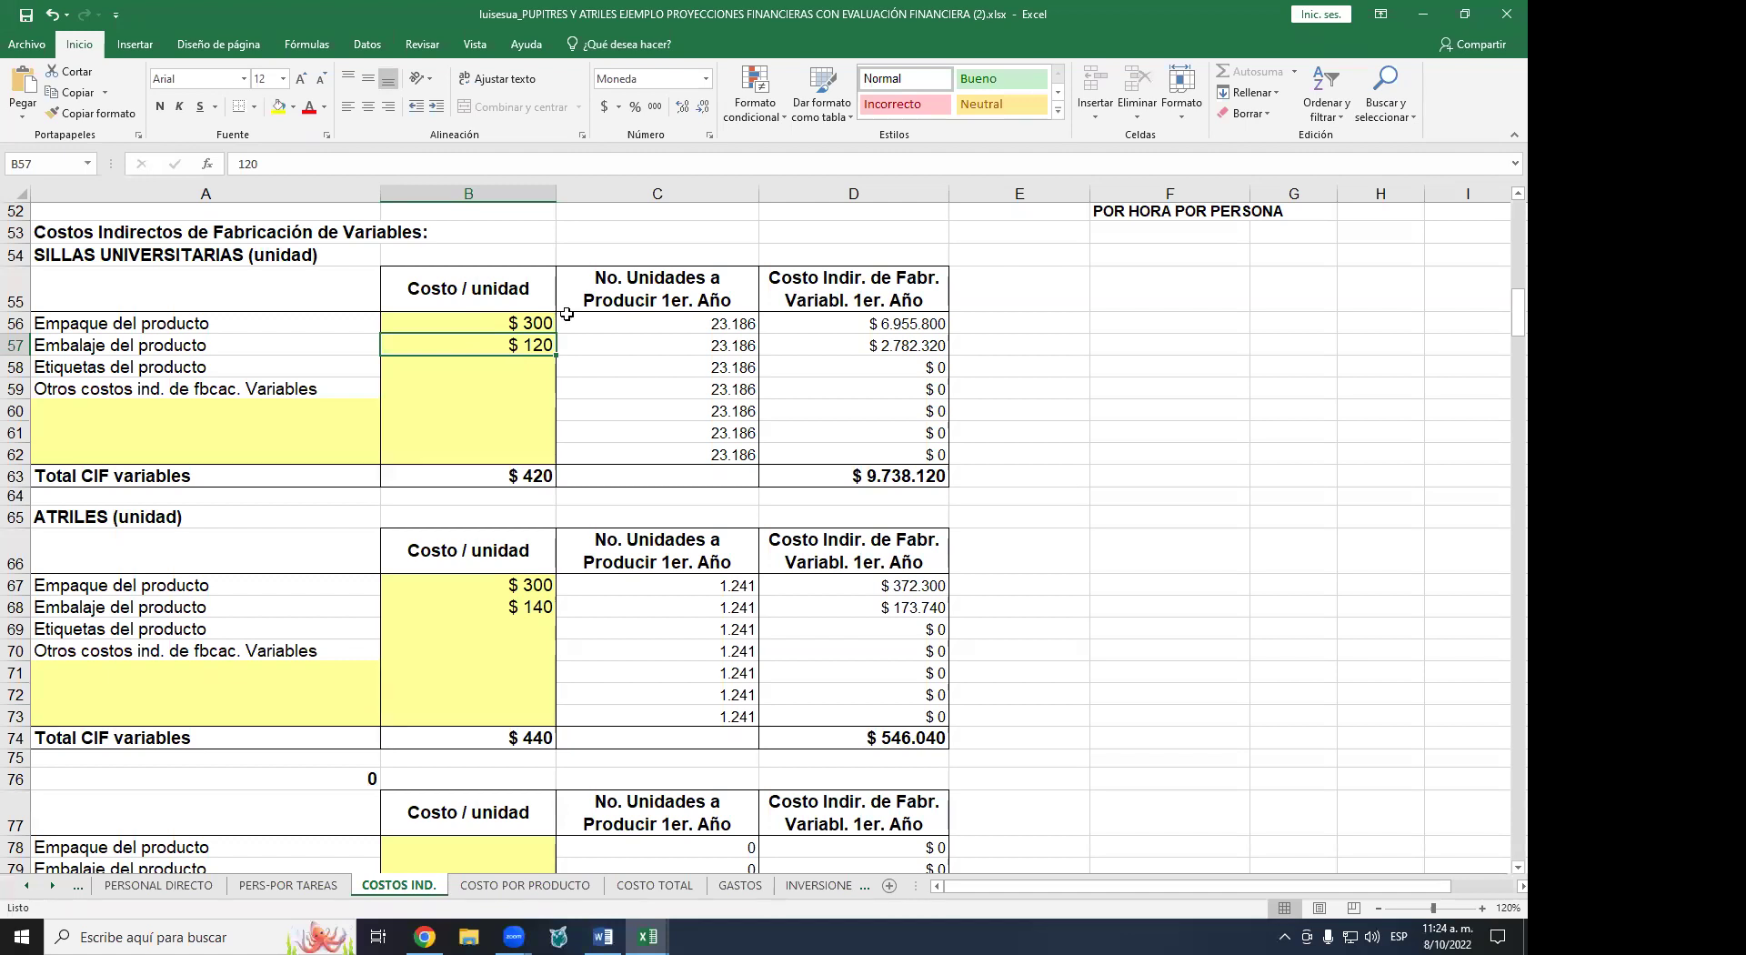
pyautogui.click(470, 369)
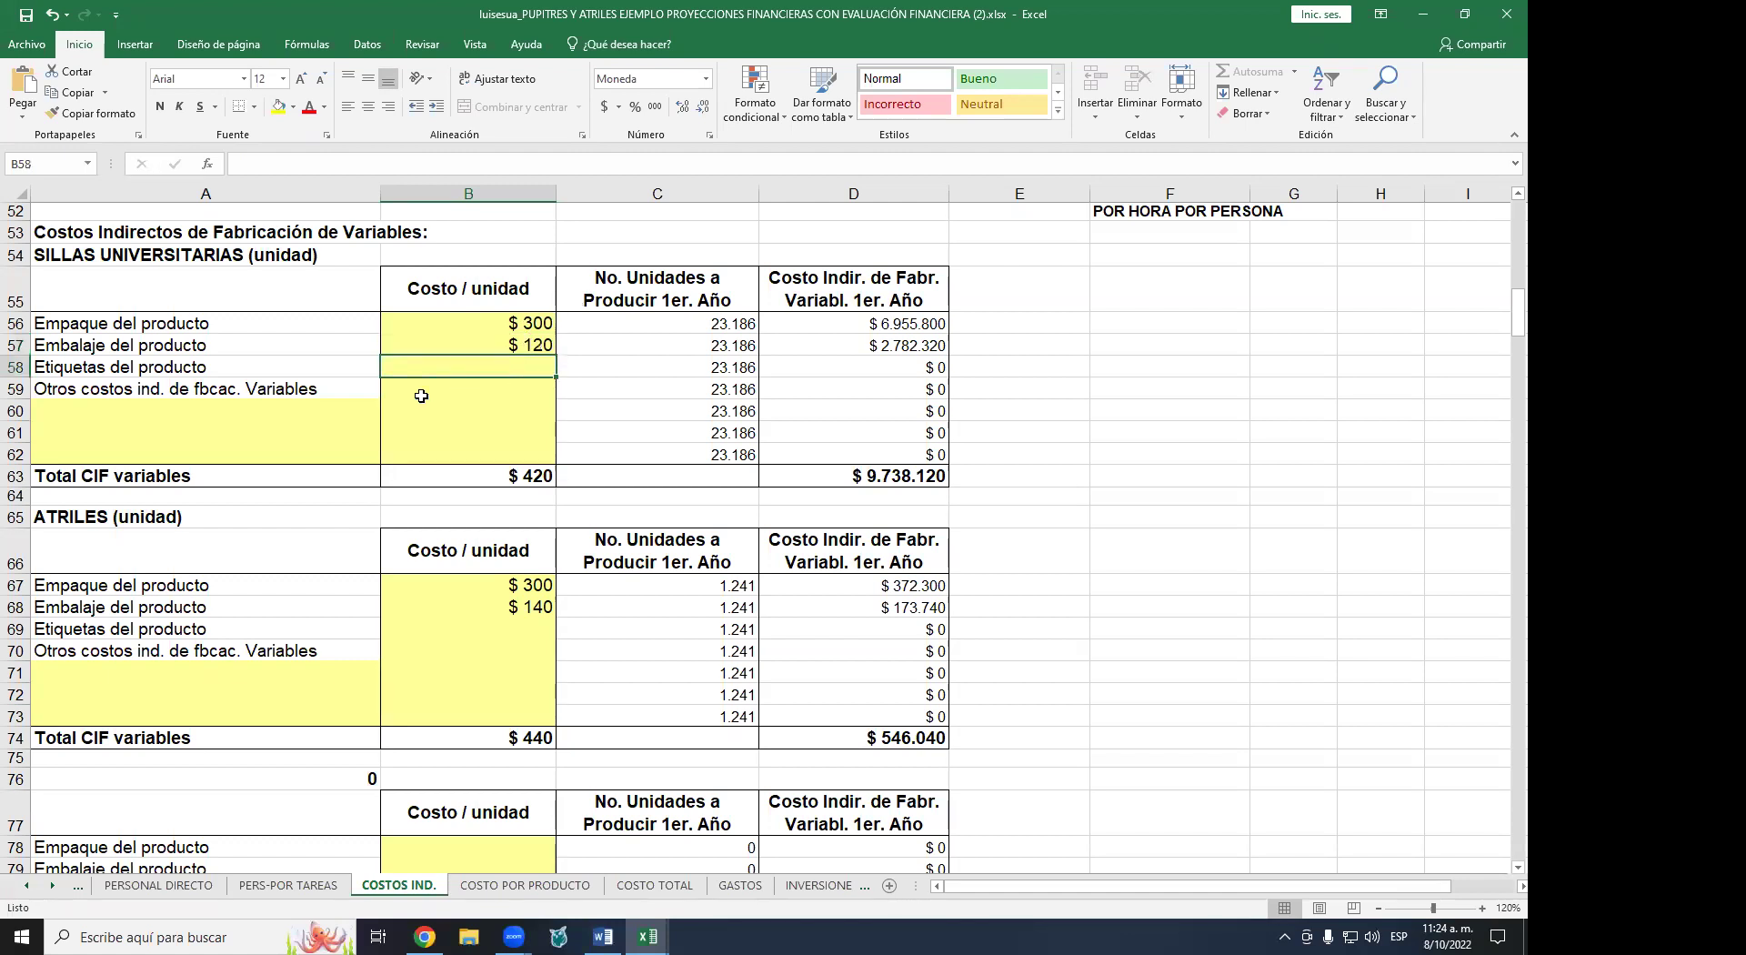
pyautogui.click(167, 255)
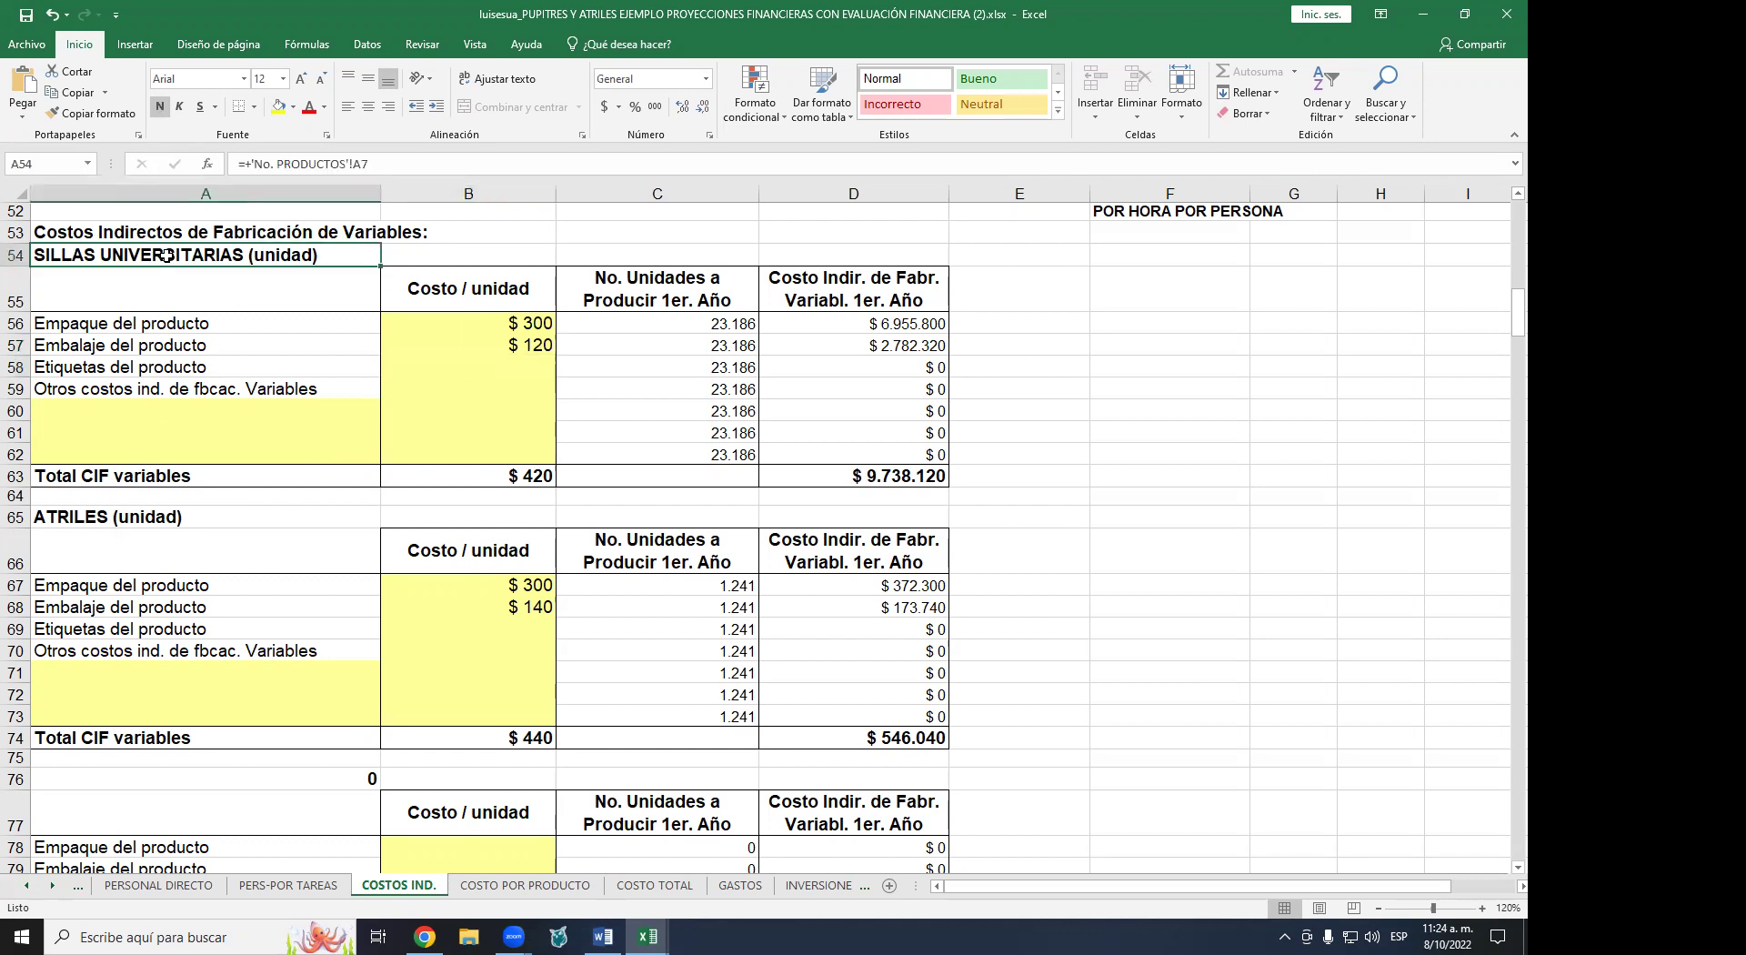
pyautogui.click(465, 344)
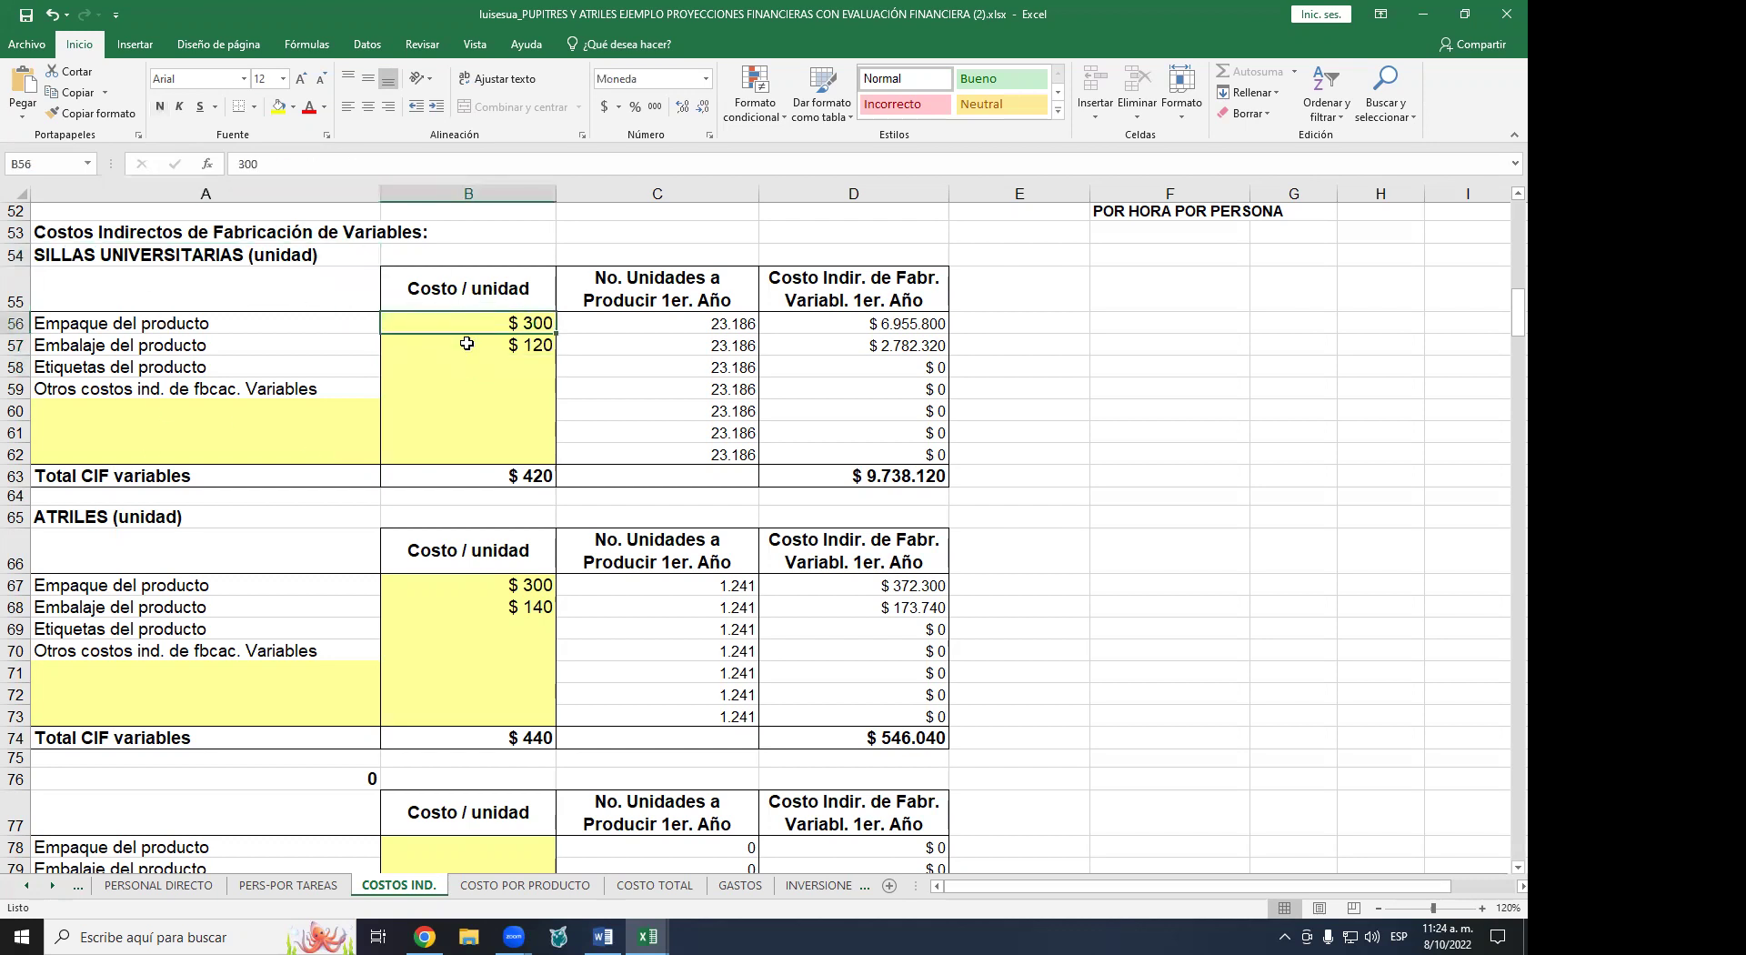
pyautogui.click(93, 518)
pyautogui.click(134, 606)
pyautogui.click(544, 630)
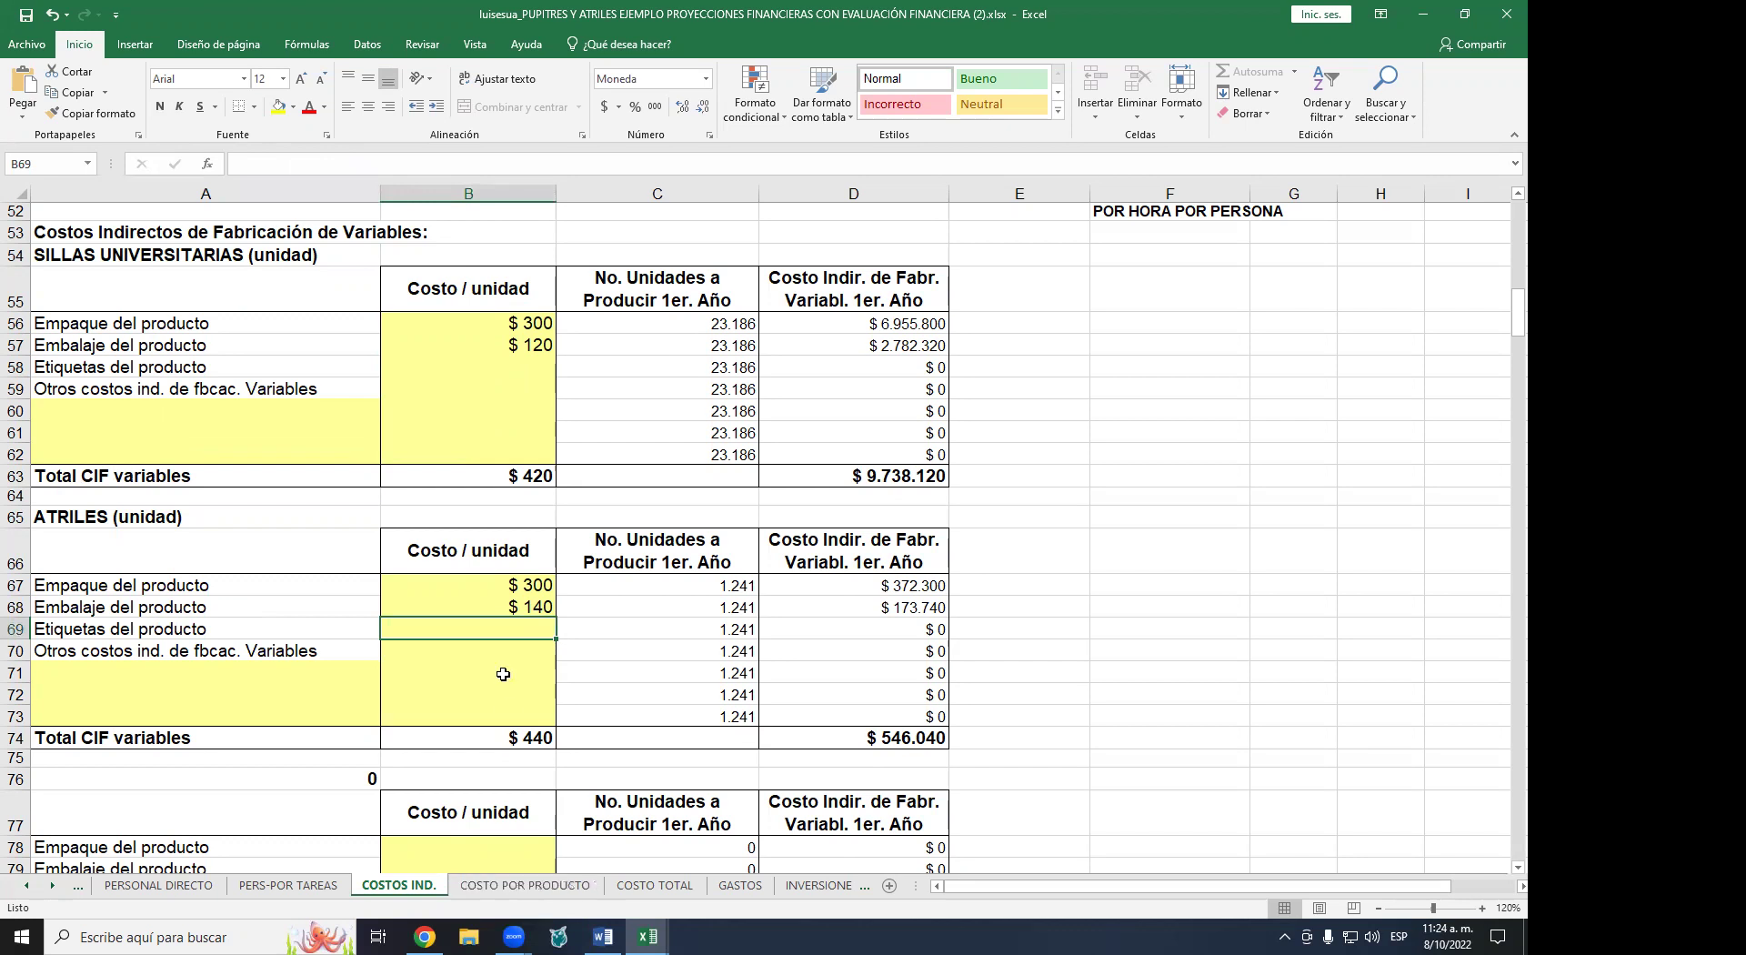
pyautogui.scroll(-6, 503, 674)
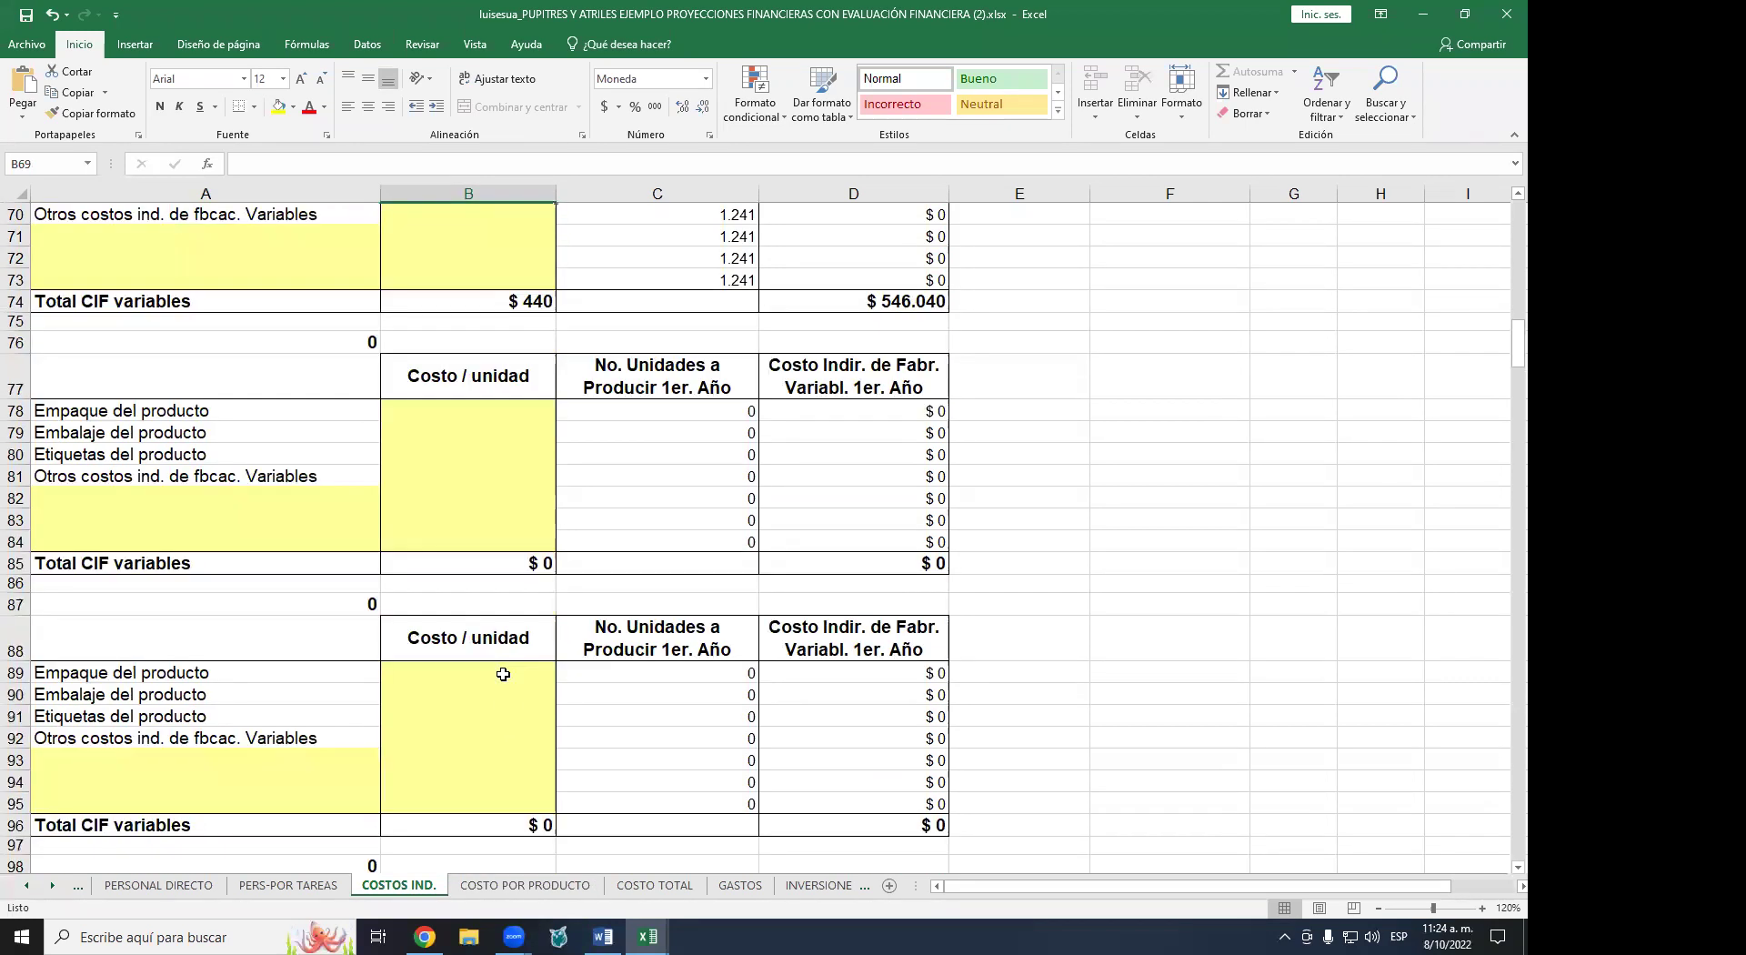
pyautogui.scroll(10, 503, 674)
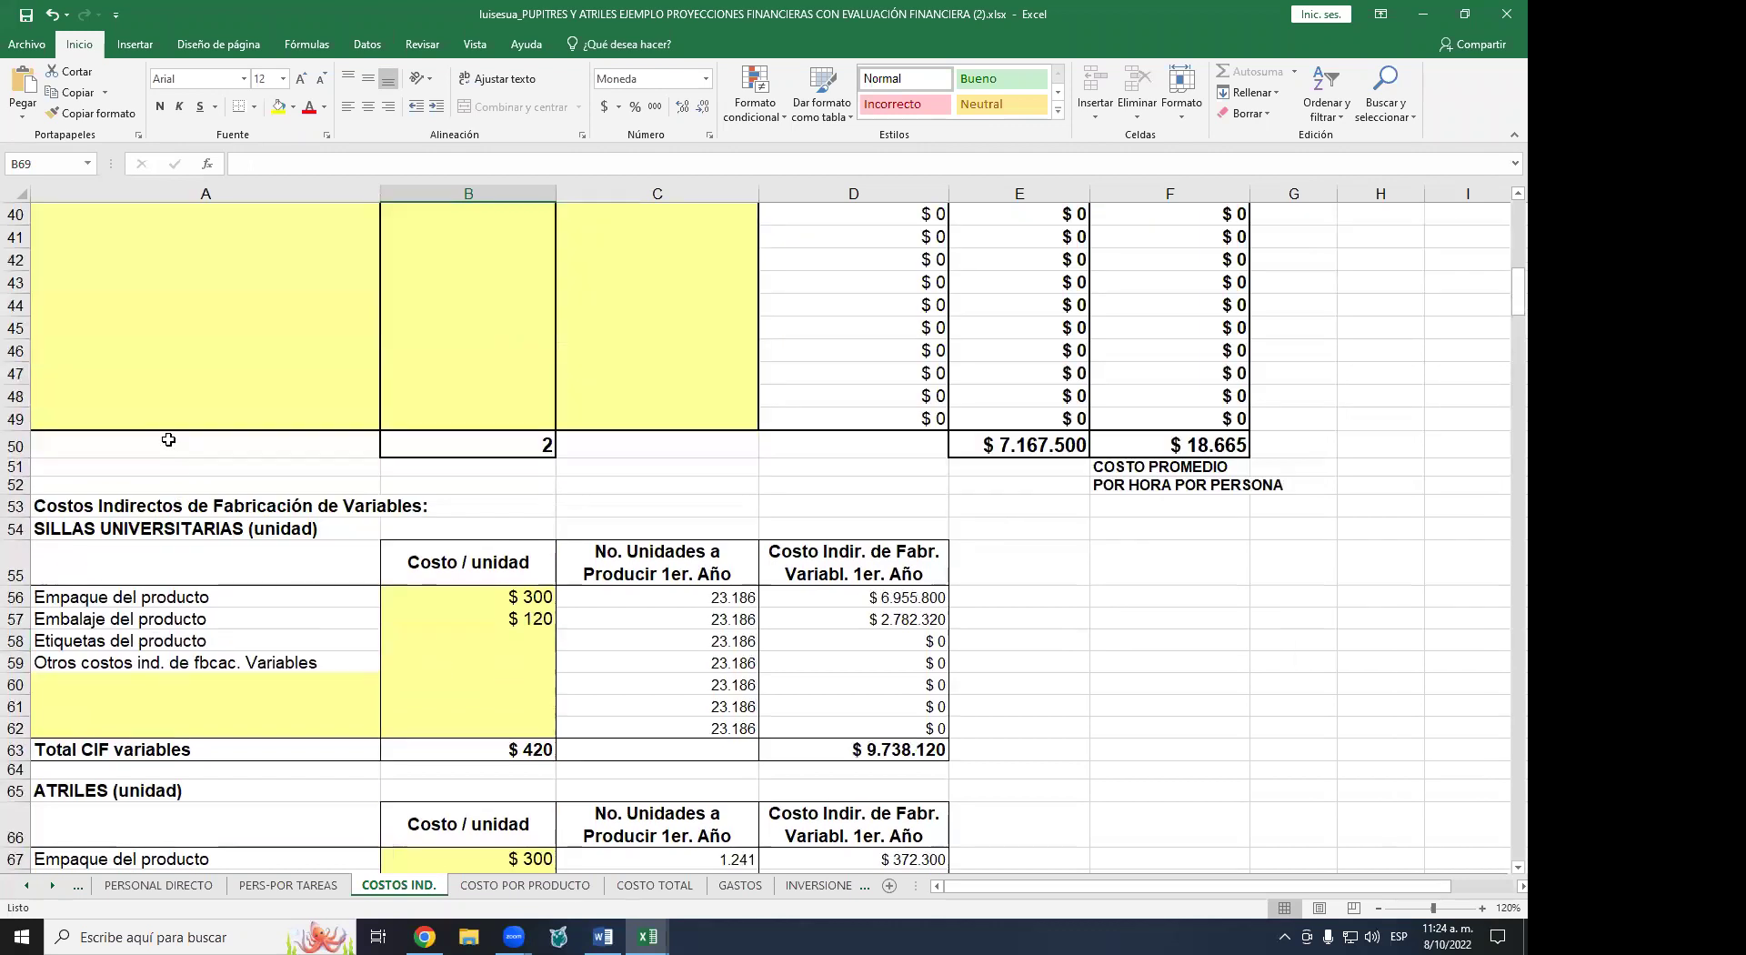
pyautogui.scroll(-3, 233, 511)
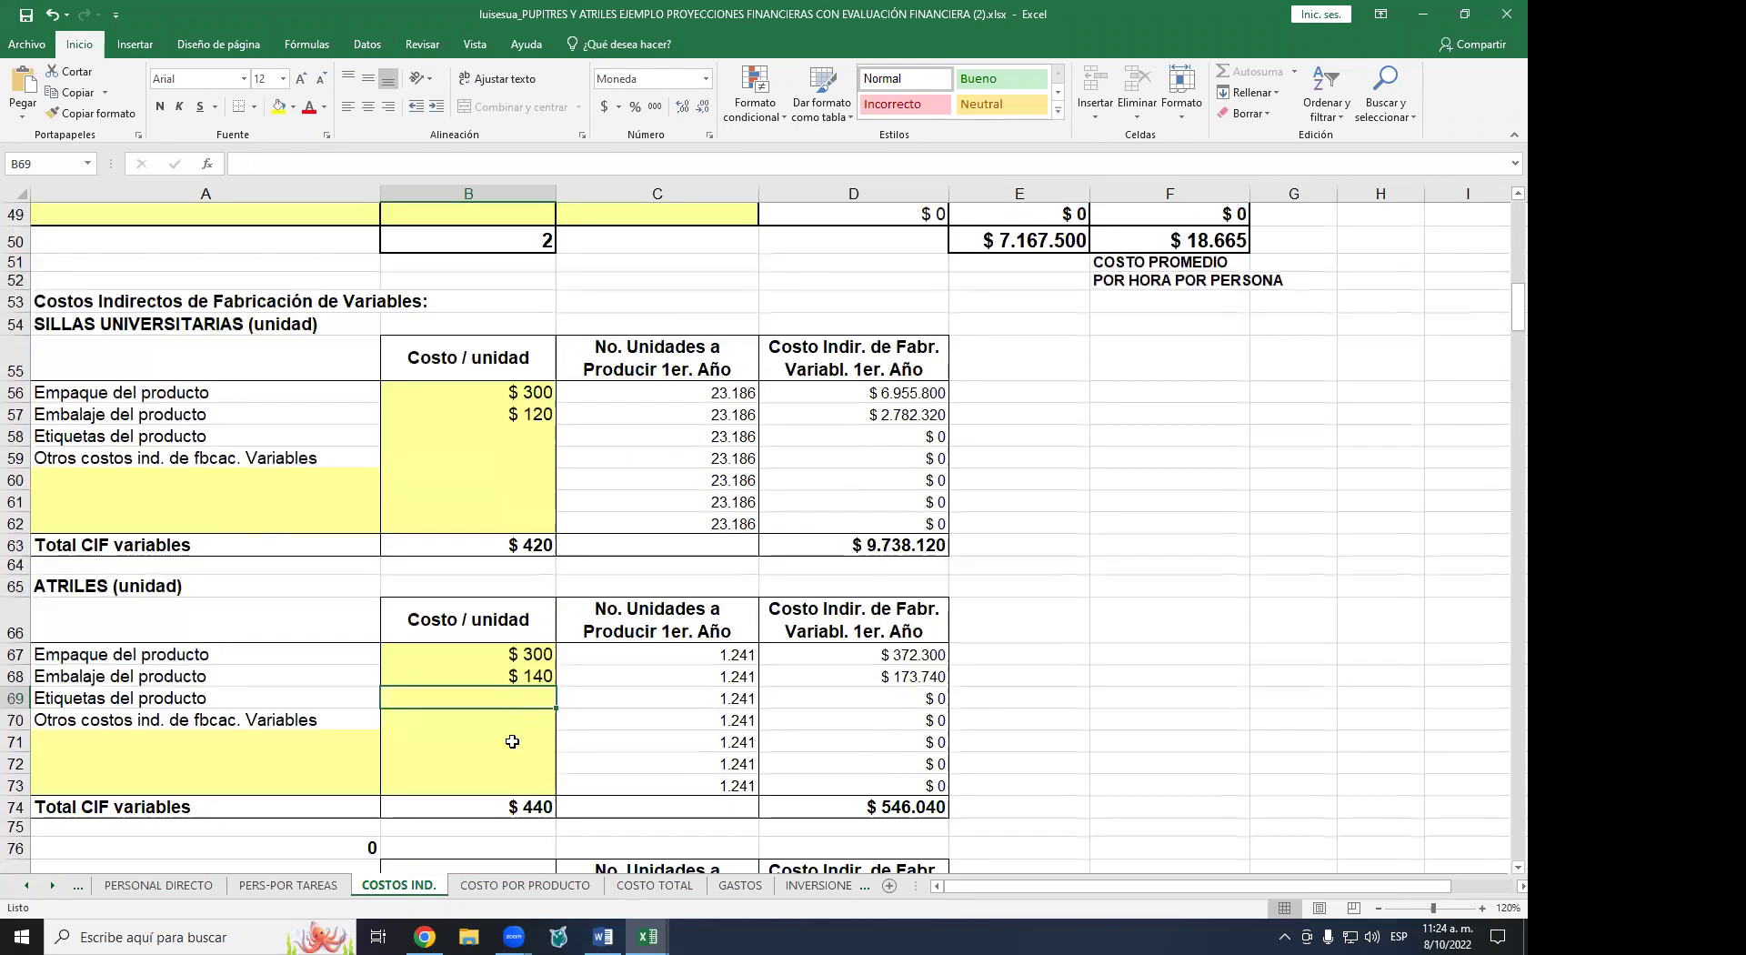
# - Switch to the COSTO POR PRODUCTO sheet and zoom in for easier reading
pyautogui.click(506, 887)
pyautogui.click(1481, 909)
pyautogui.click(1482, 909)
pyautogui.click(1481, 909)
pyautogui.click(1481, 908)
pyautogui.click(1482, 909)
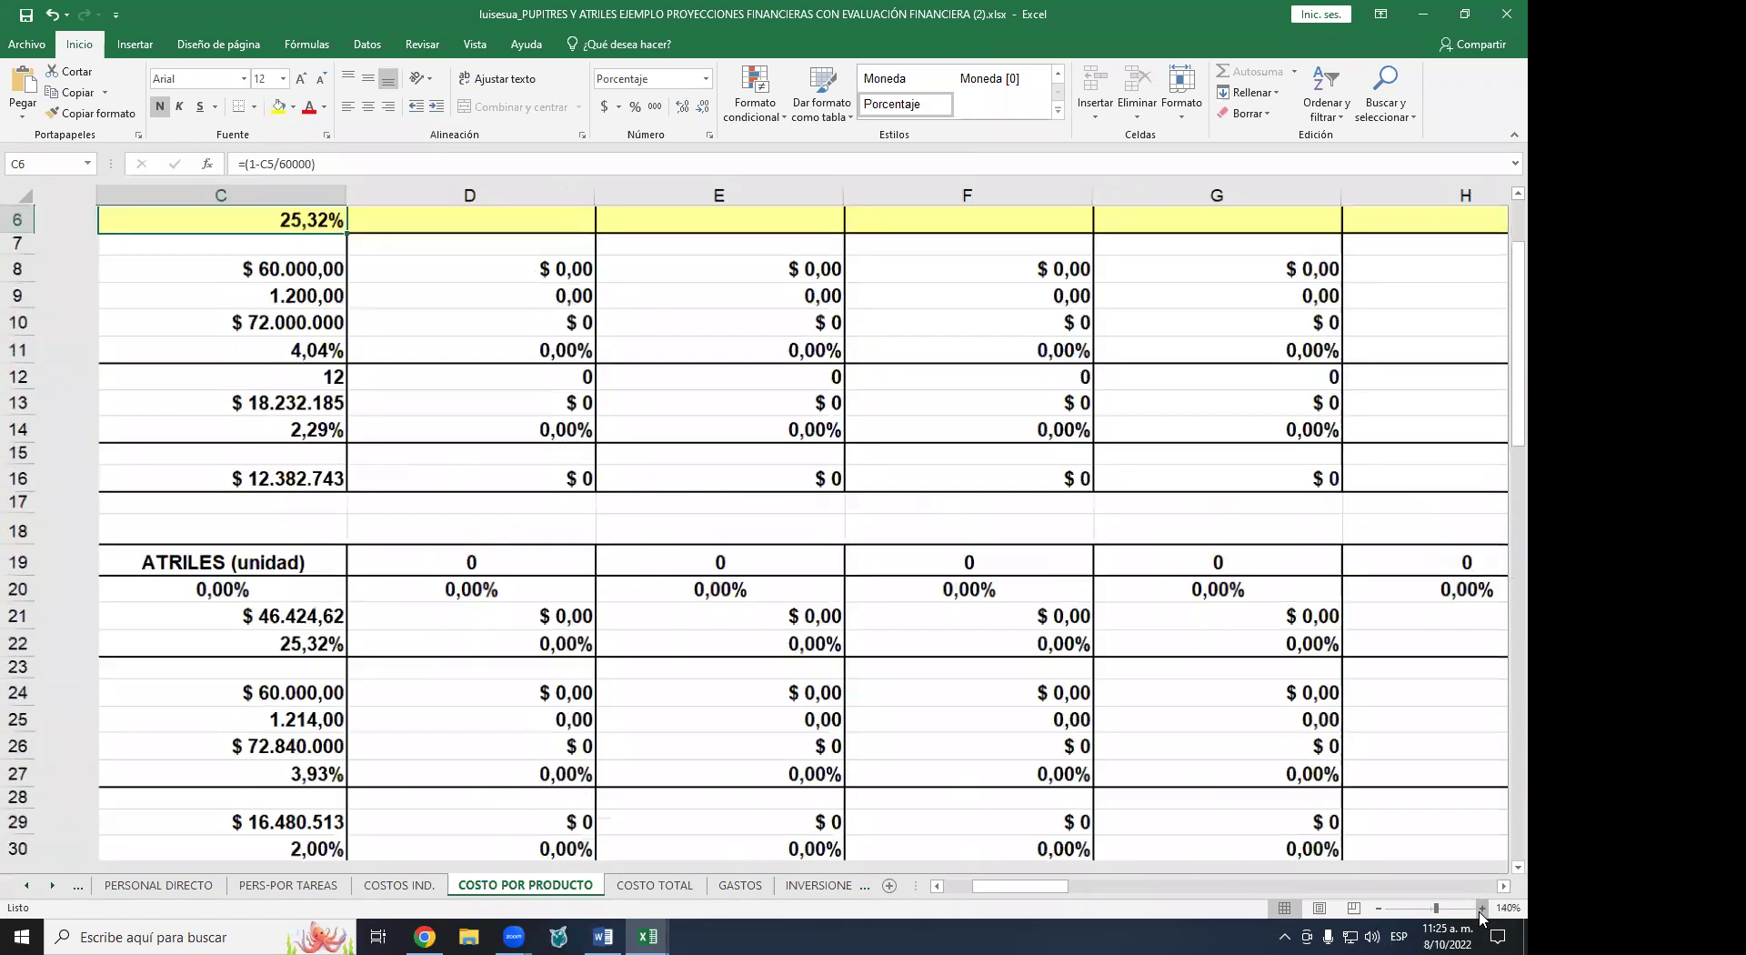
pyautogui.click(1481, 908)
pyautogui.moveTo(993, 886); pyautogui.dragTo(954, 885)
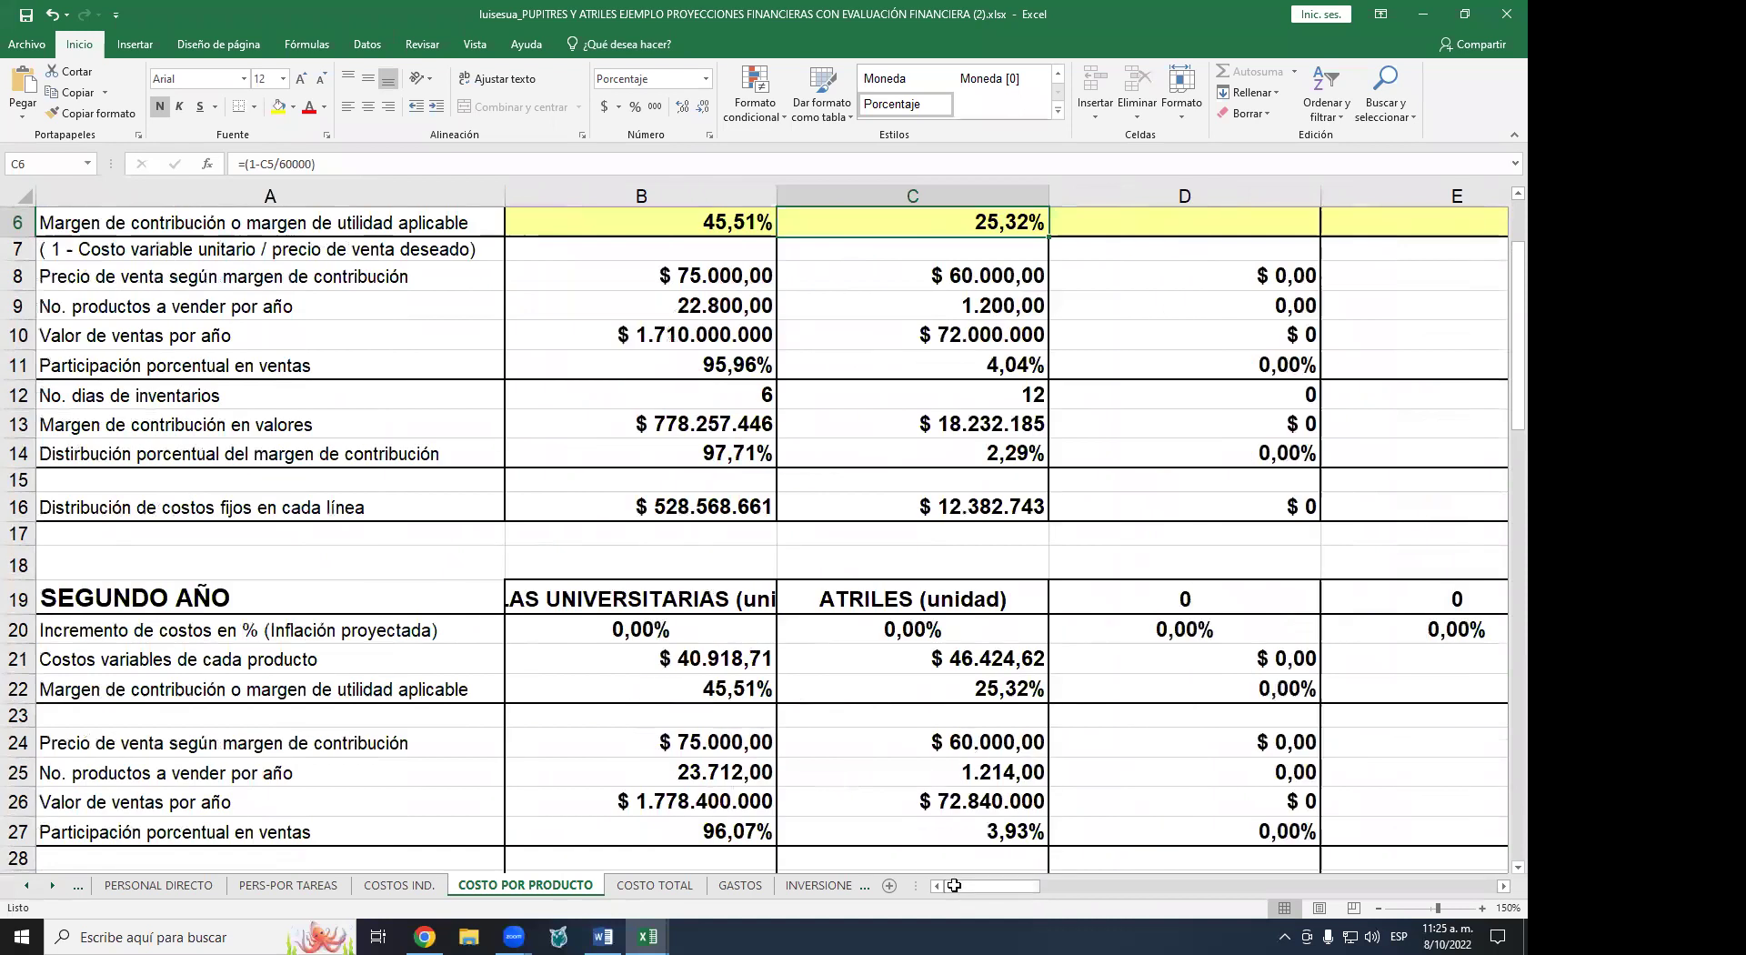
pyautogui.scroll(2, 994, 403)
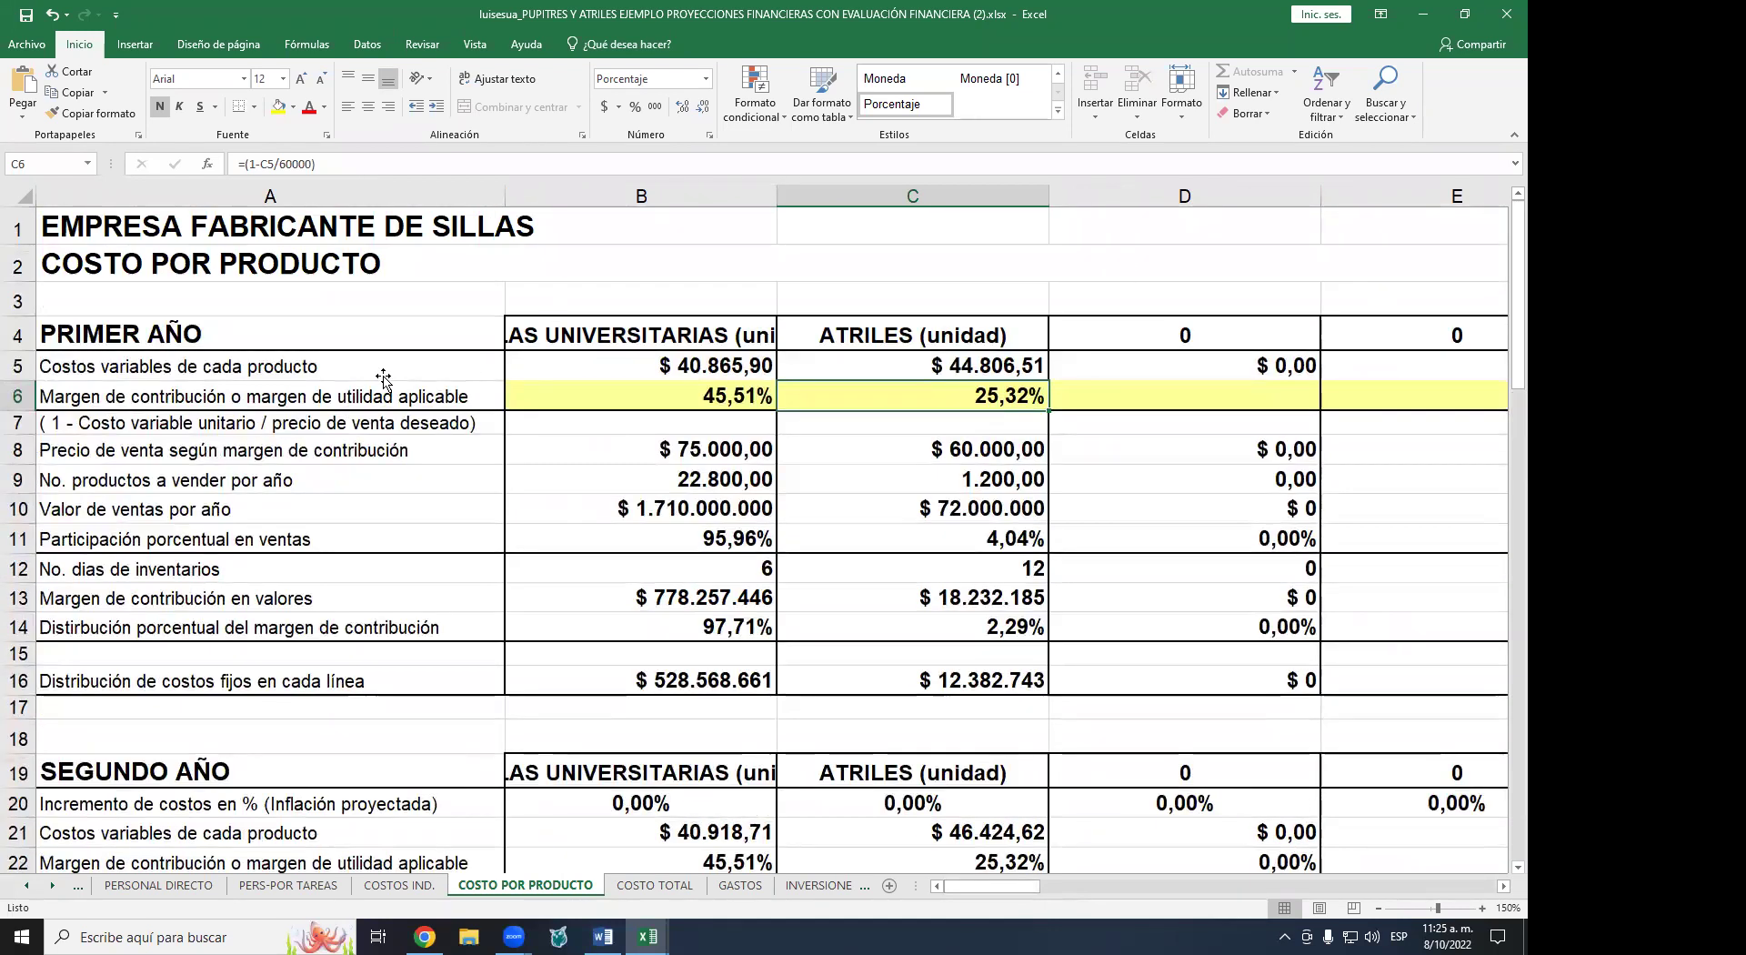
# - Review the variable cost, margin and sale price formulas in B5, C5, B6, B8 and C8
pyautogui.click(739, 366)
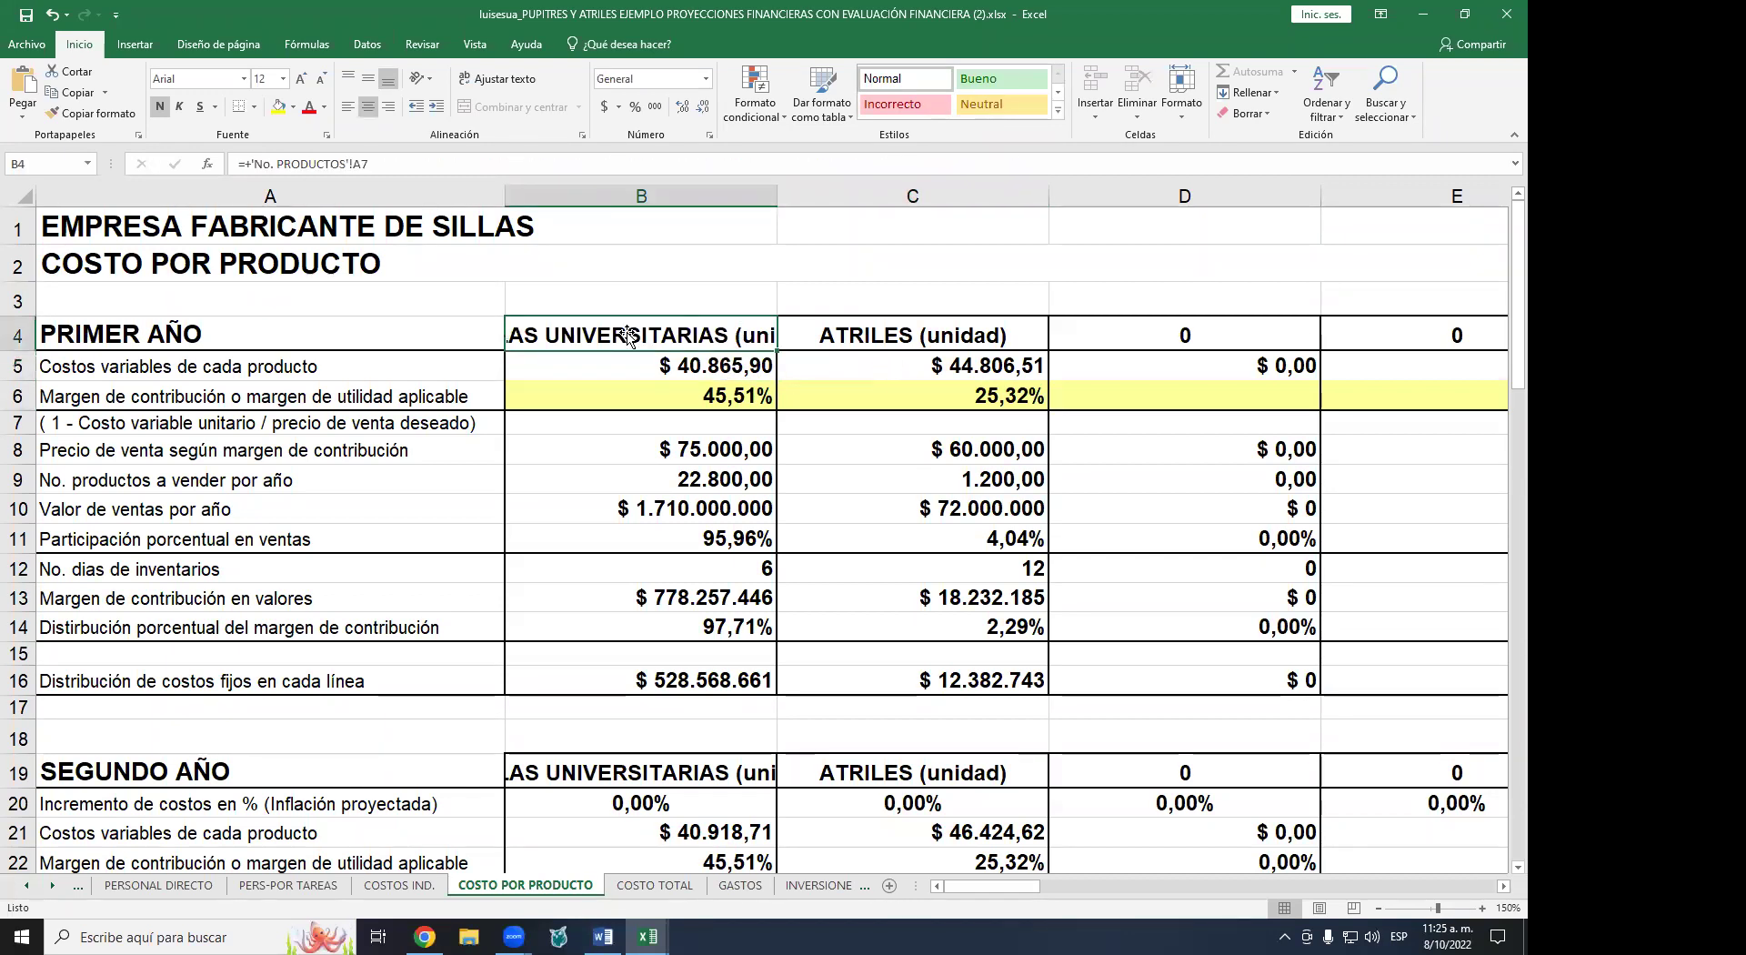
pyautogui.click(945, 368)
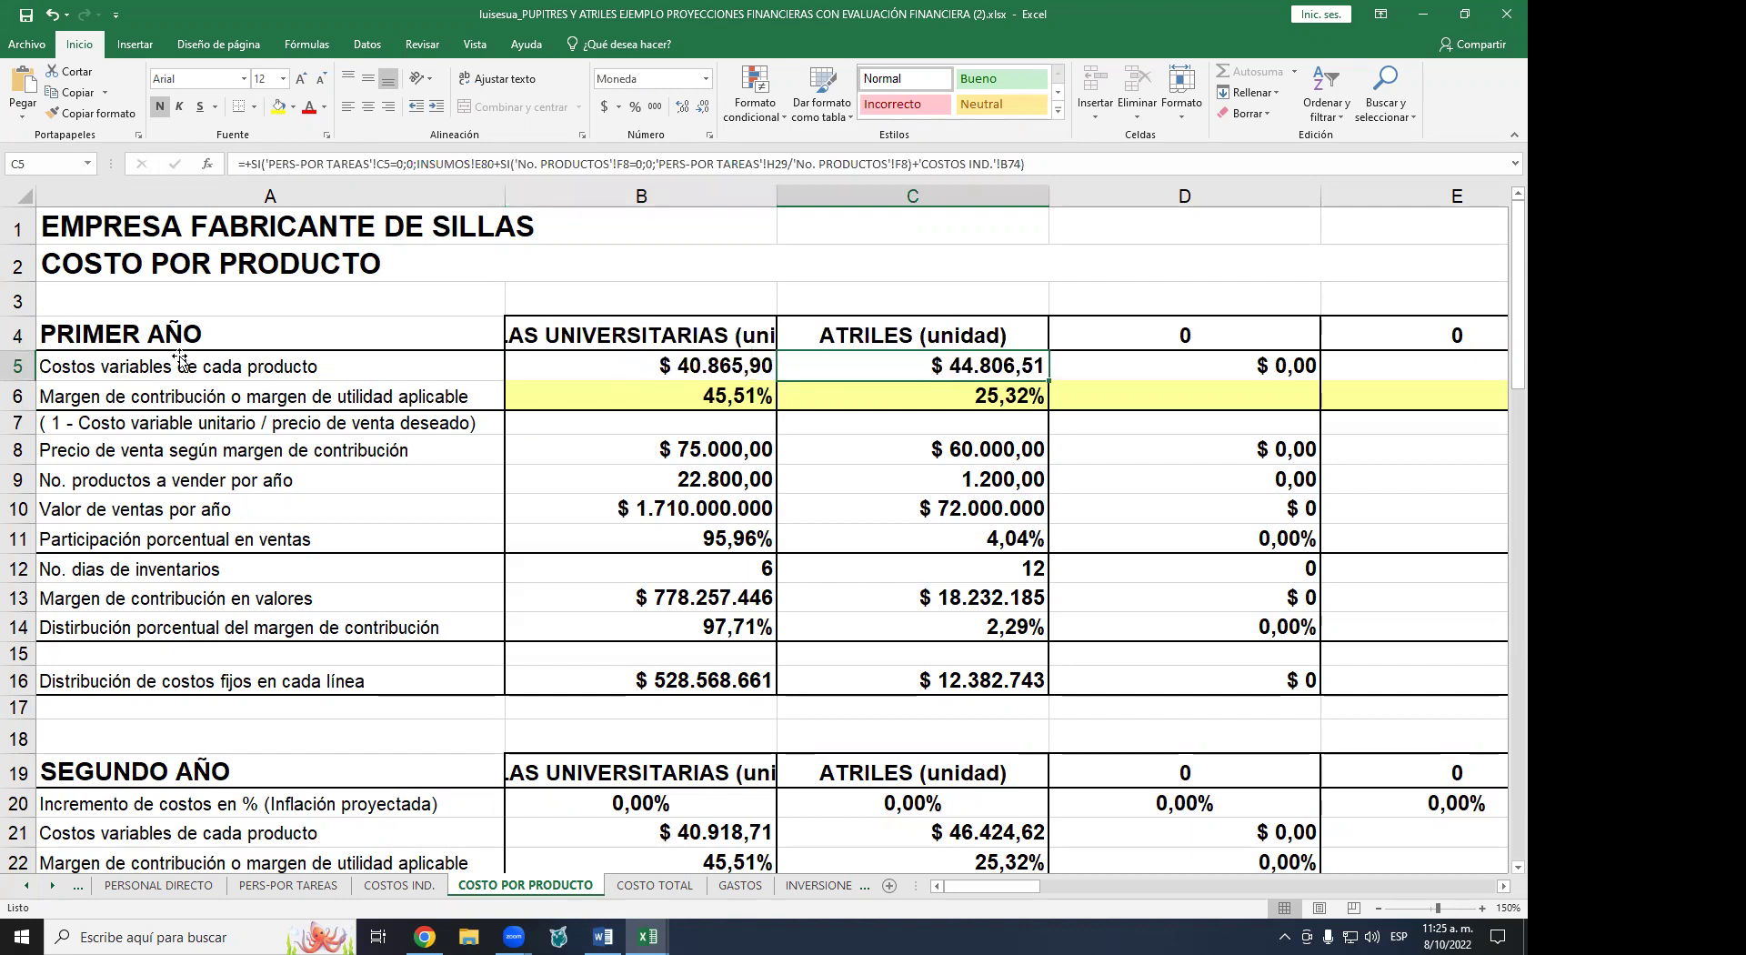
pyautogui.click(678, 394)
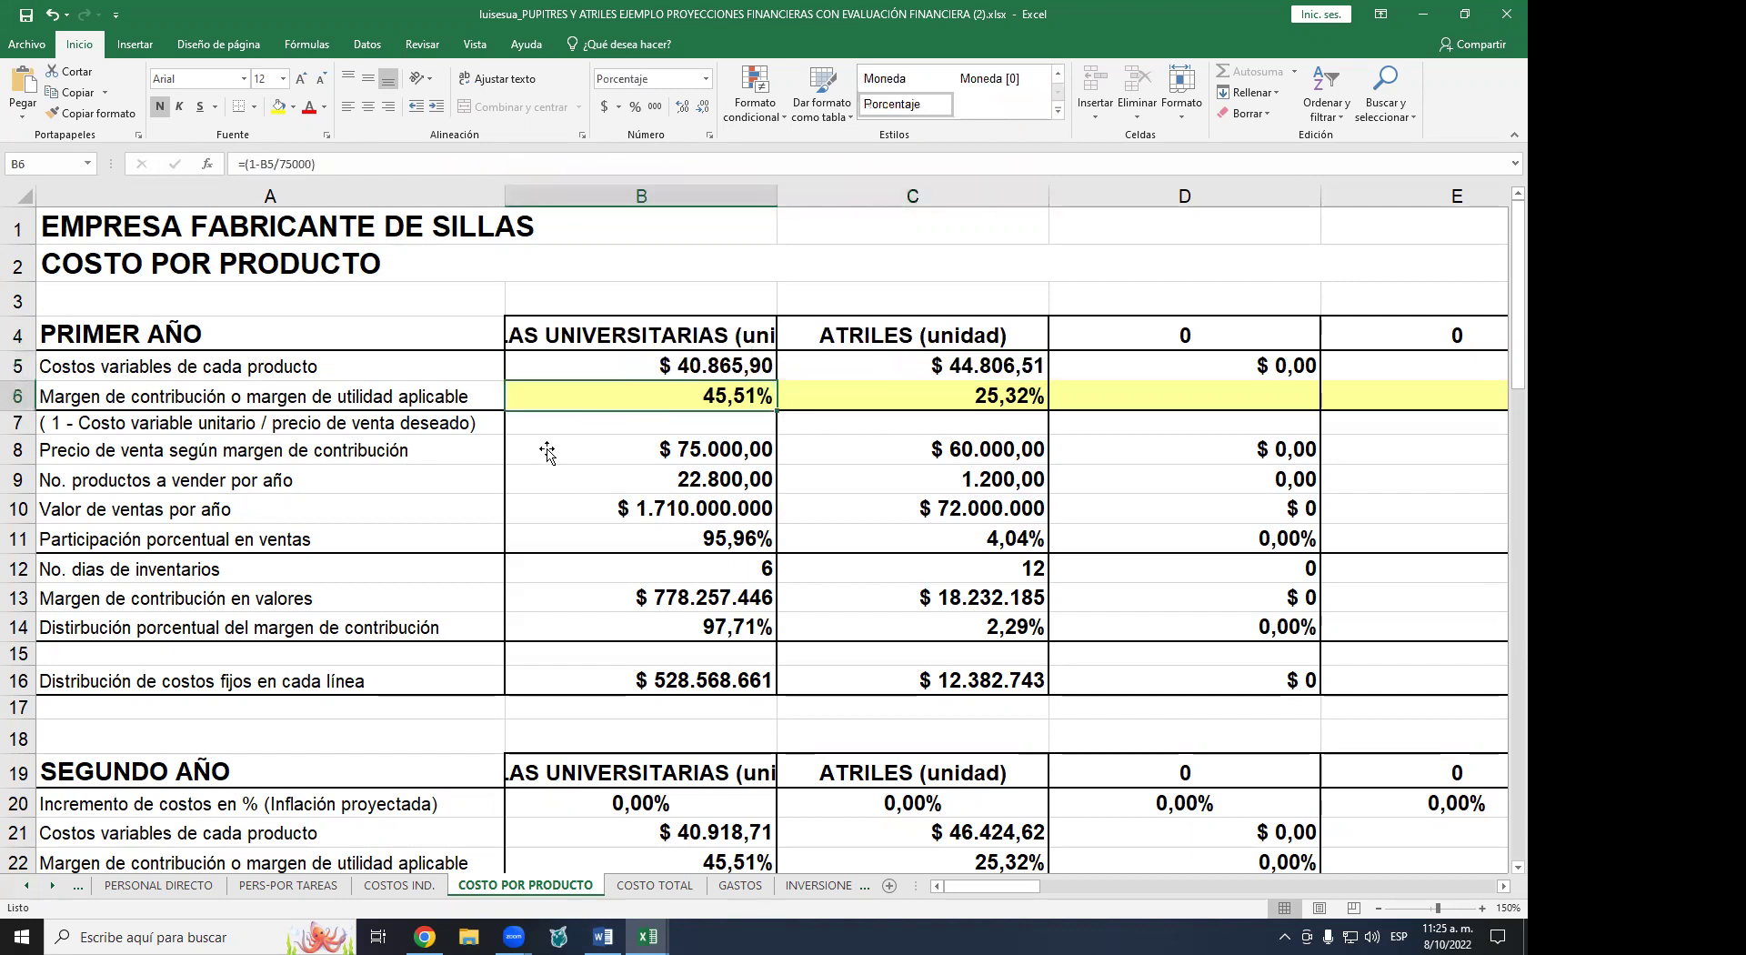
pyautogui.click(687, 451)
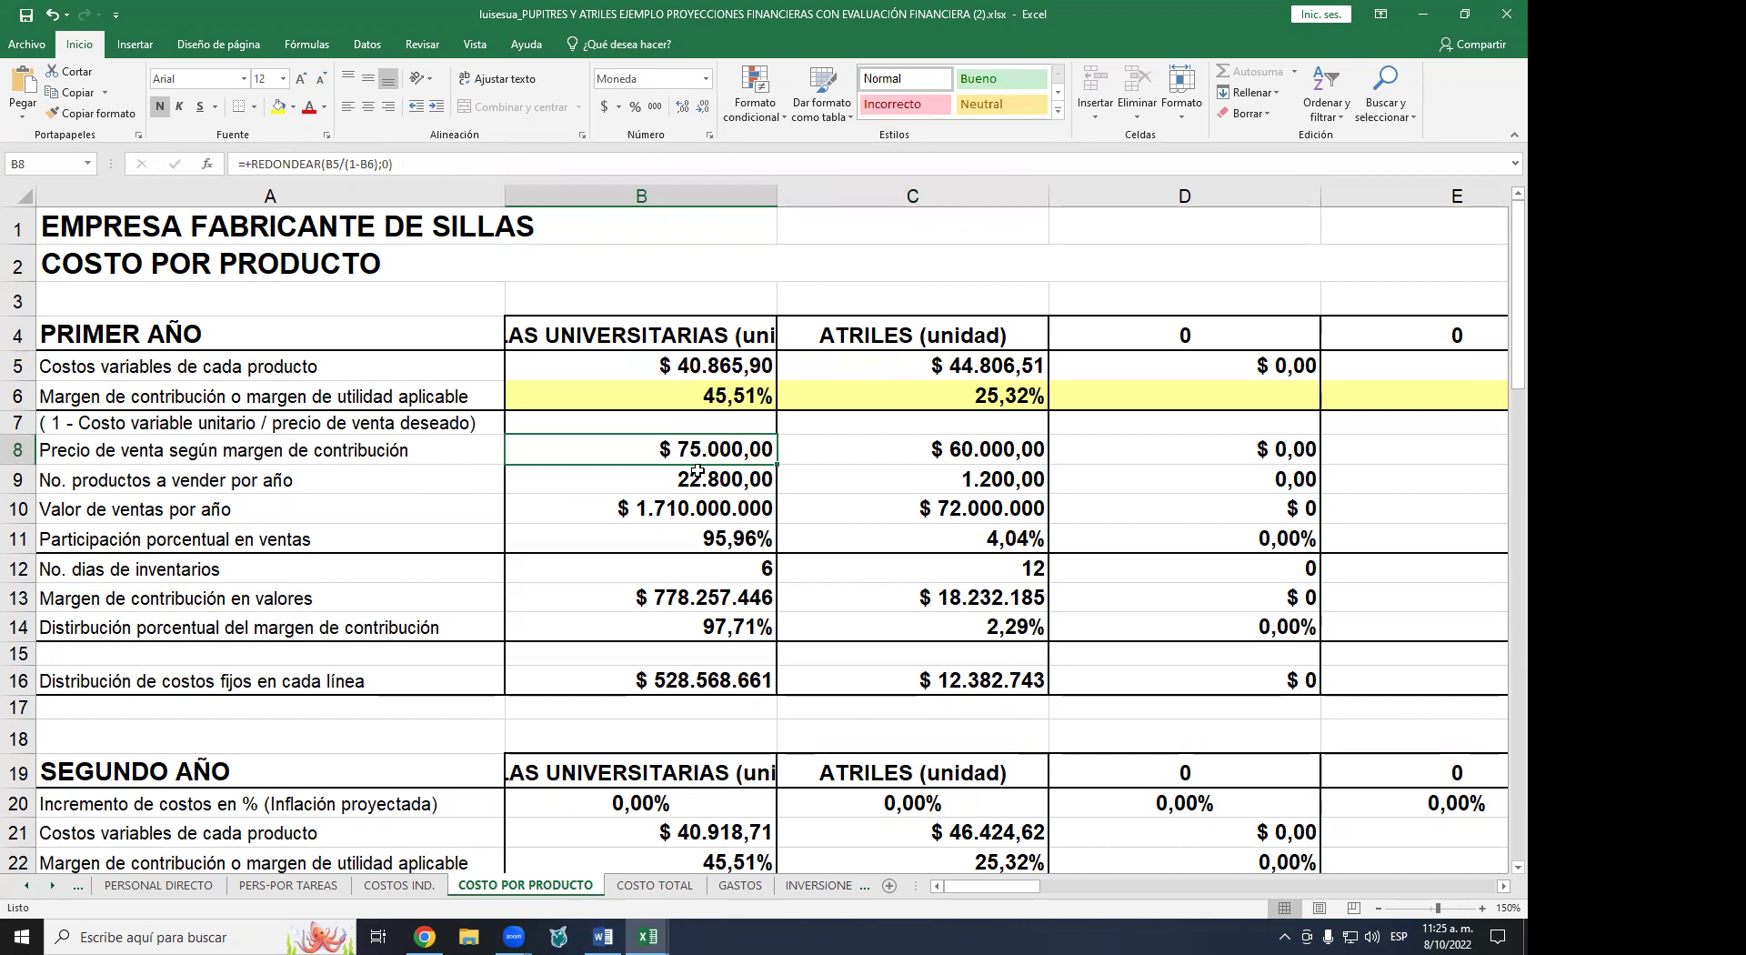
pyautogui.click(980, 456)
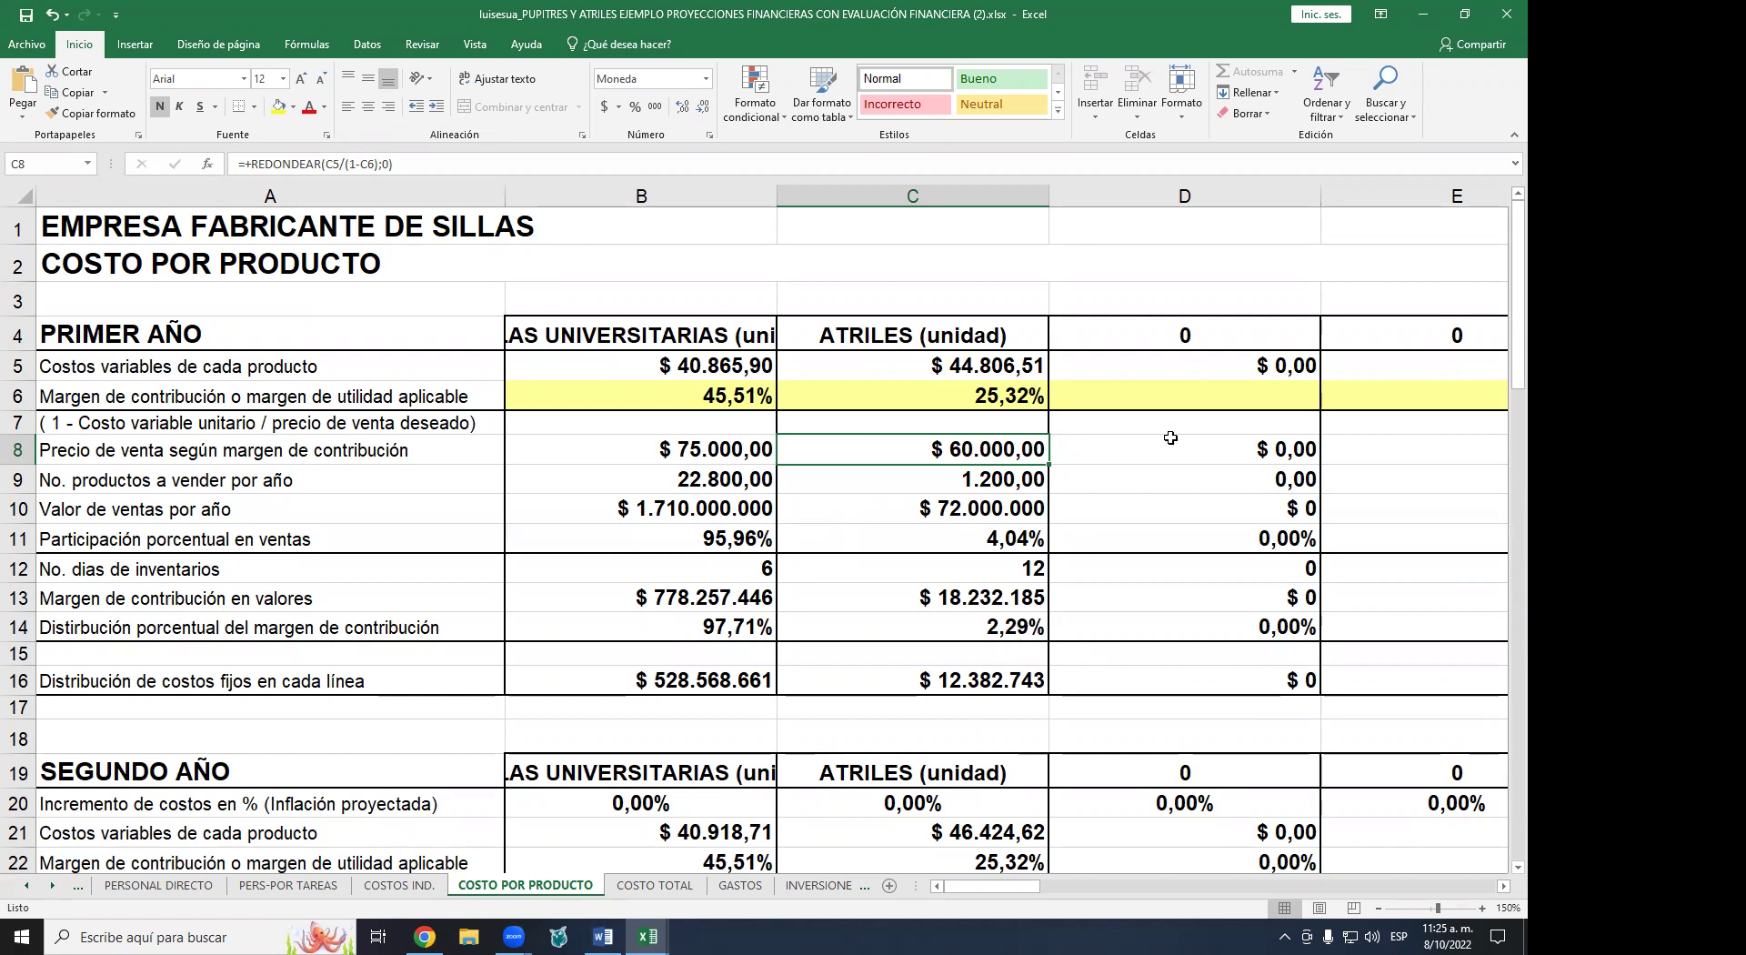
pyautogui.click(740, 397)
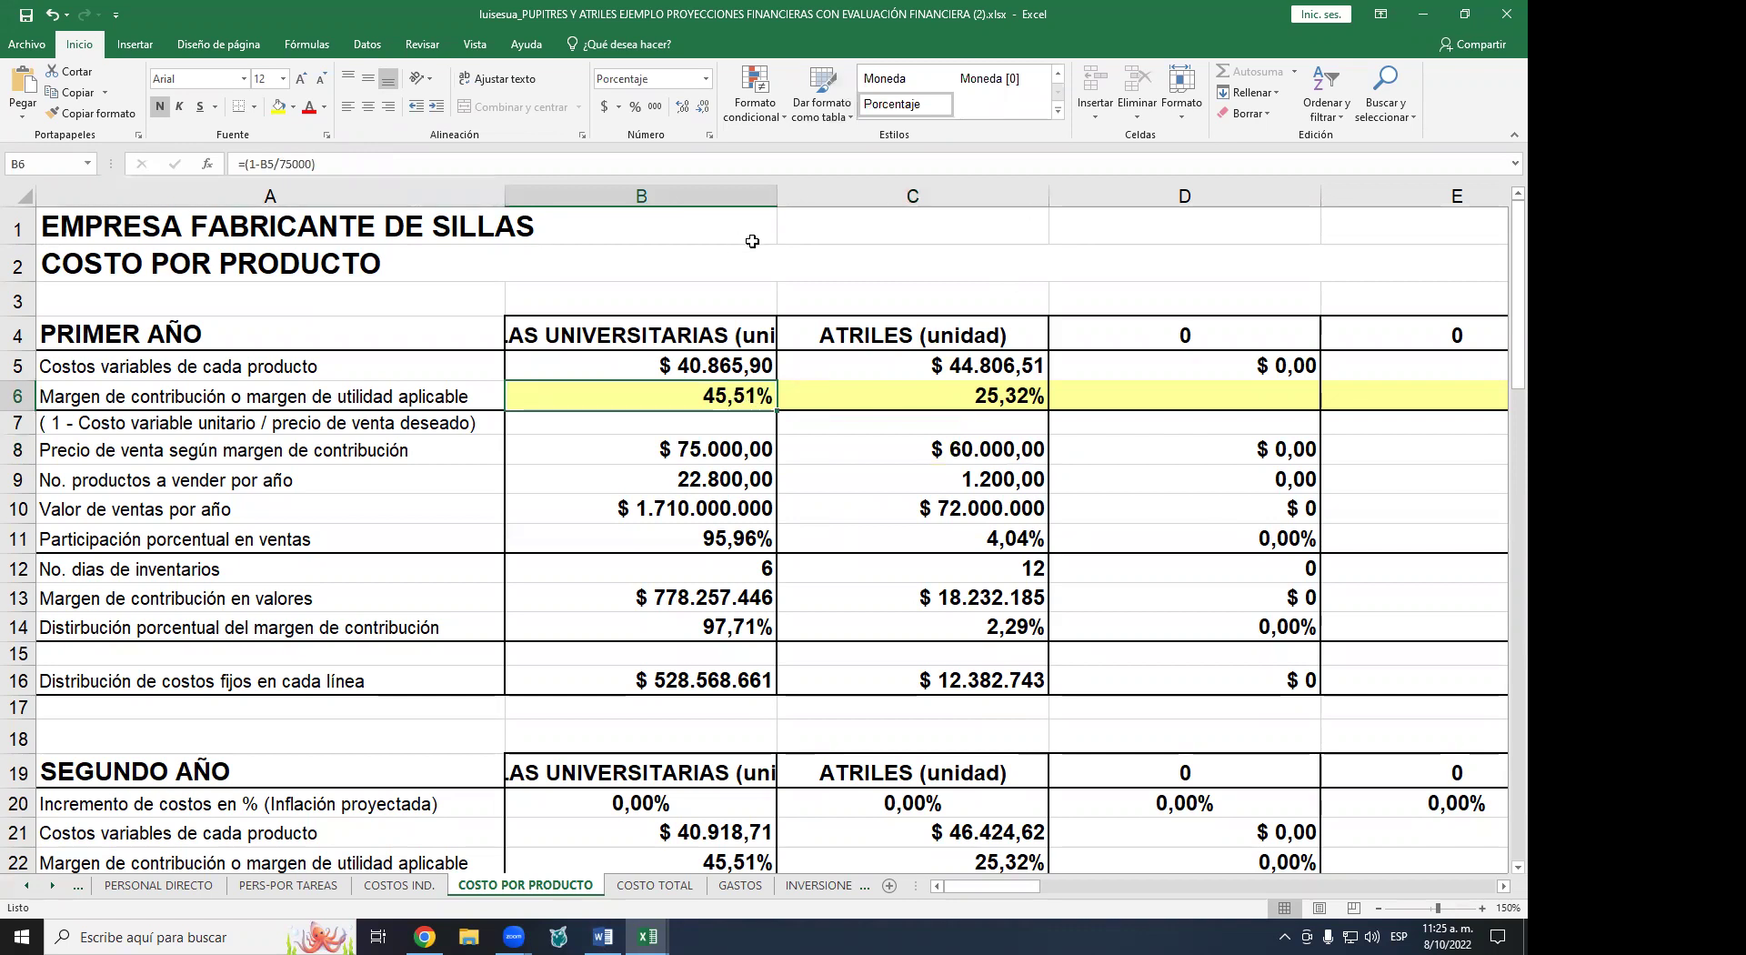
# - Put the chair margin formula =(1-B5/75000) in B6 into edit mode
pyautogui.press('F2')
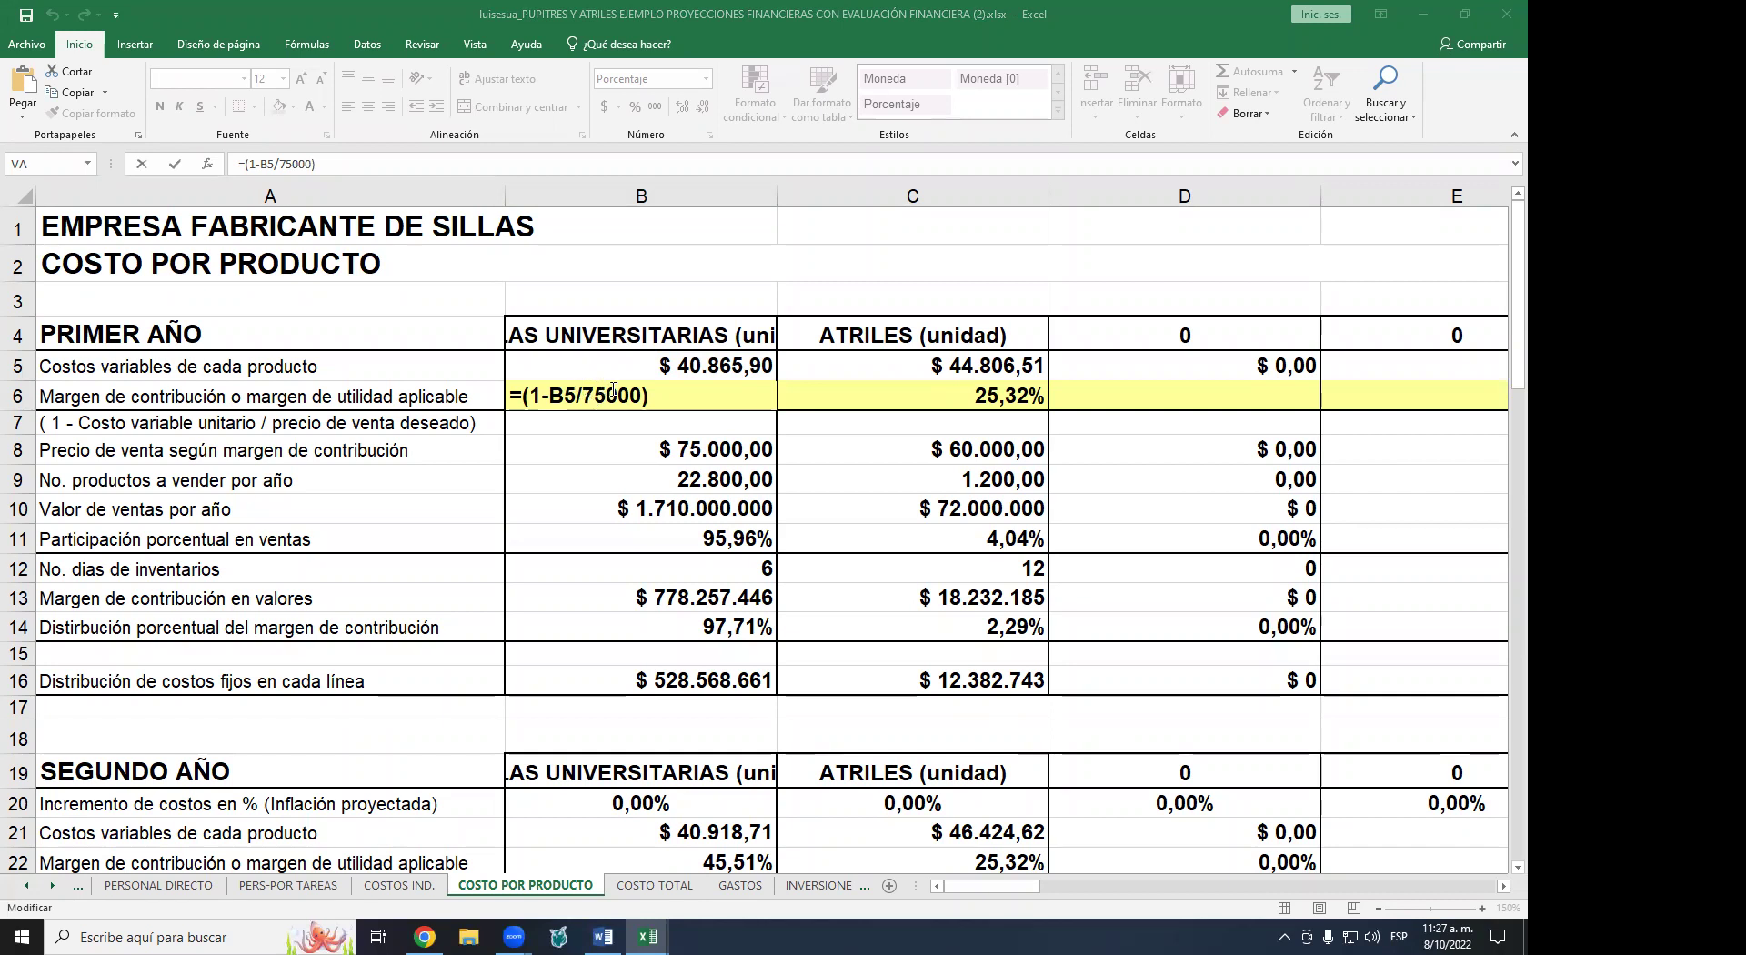
# - Change B6 to =(1-B5/80000) for a 48,92% chair margin, then clear B6
pyautogui.click(597, 391)
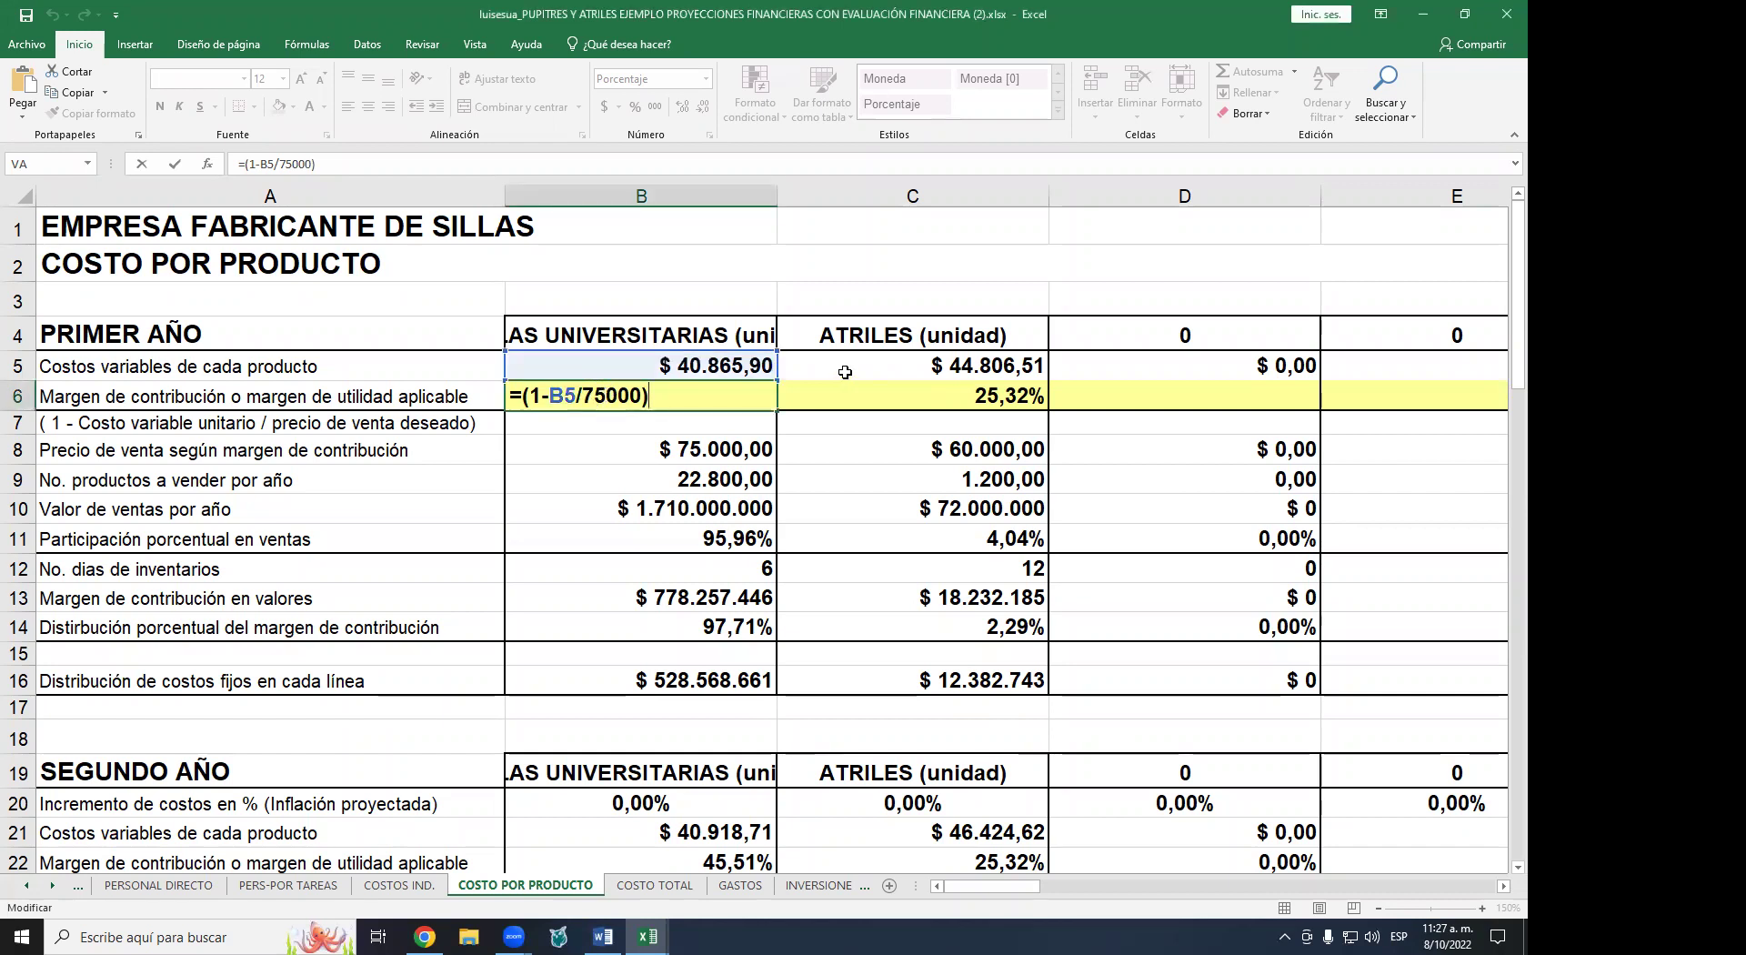
pyautogui.press('BackSpace')
pyautogui.press('BackSpace')
pyautogui.write('80')
pyautogui.press('Return')
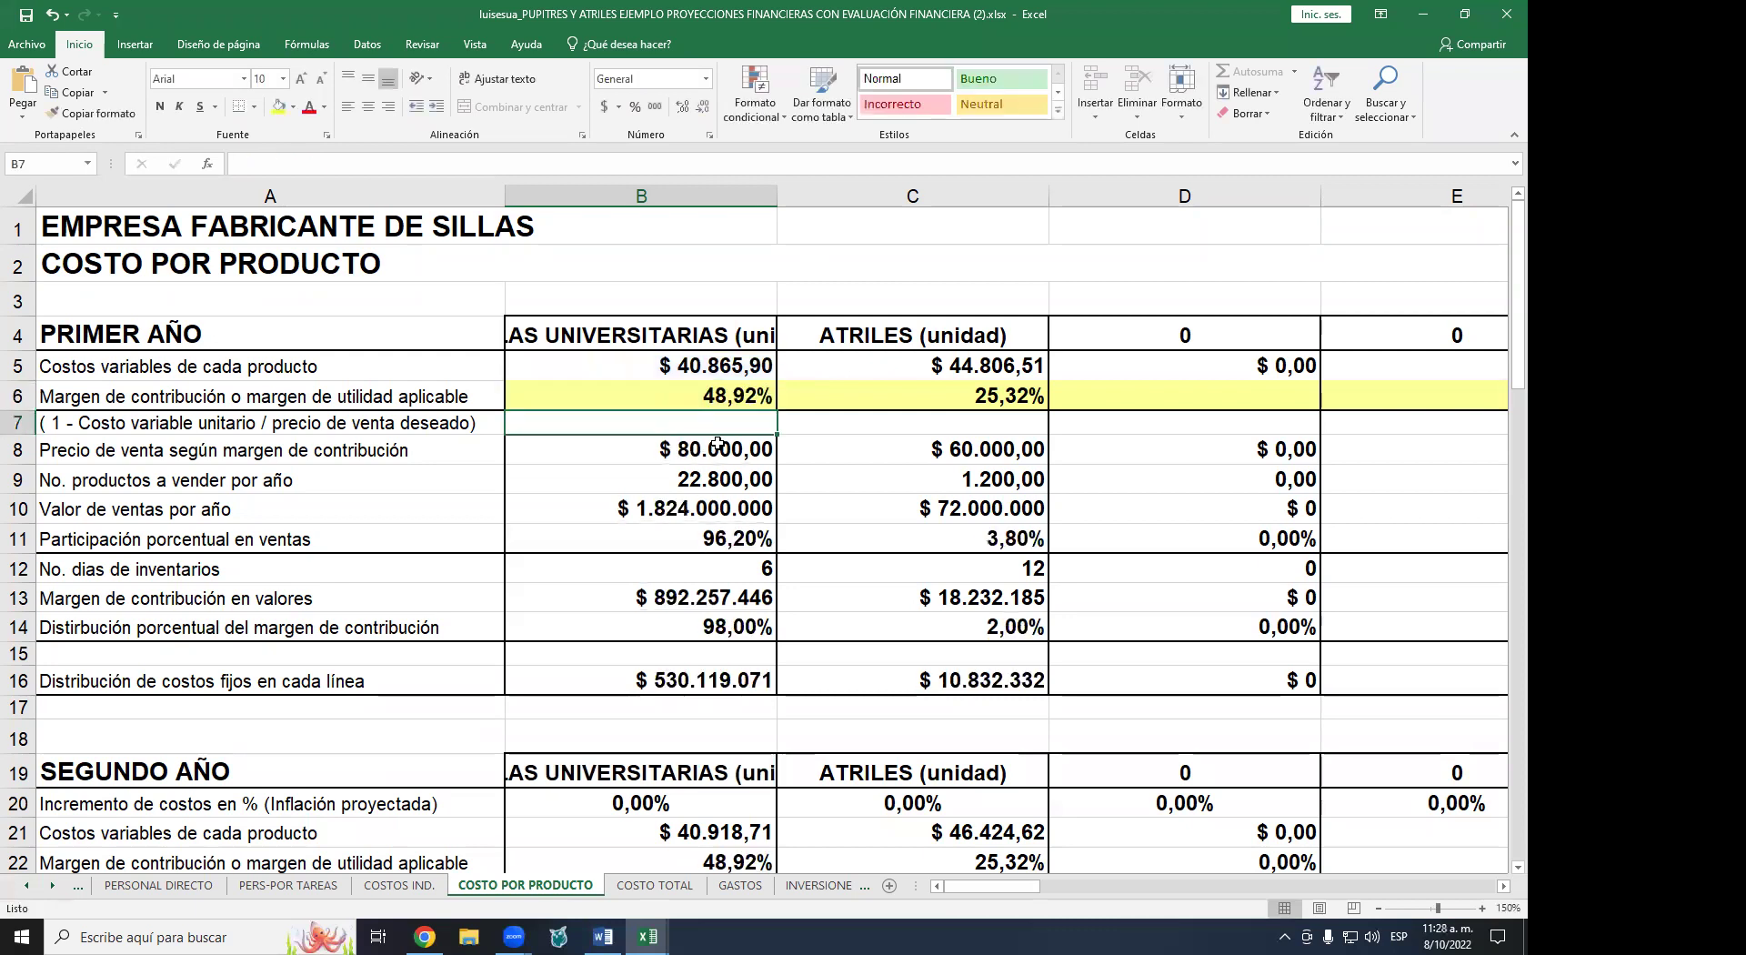
pyautogui.click(741, 393)
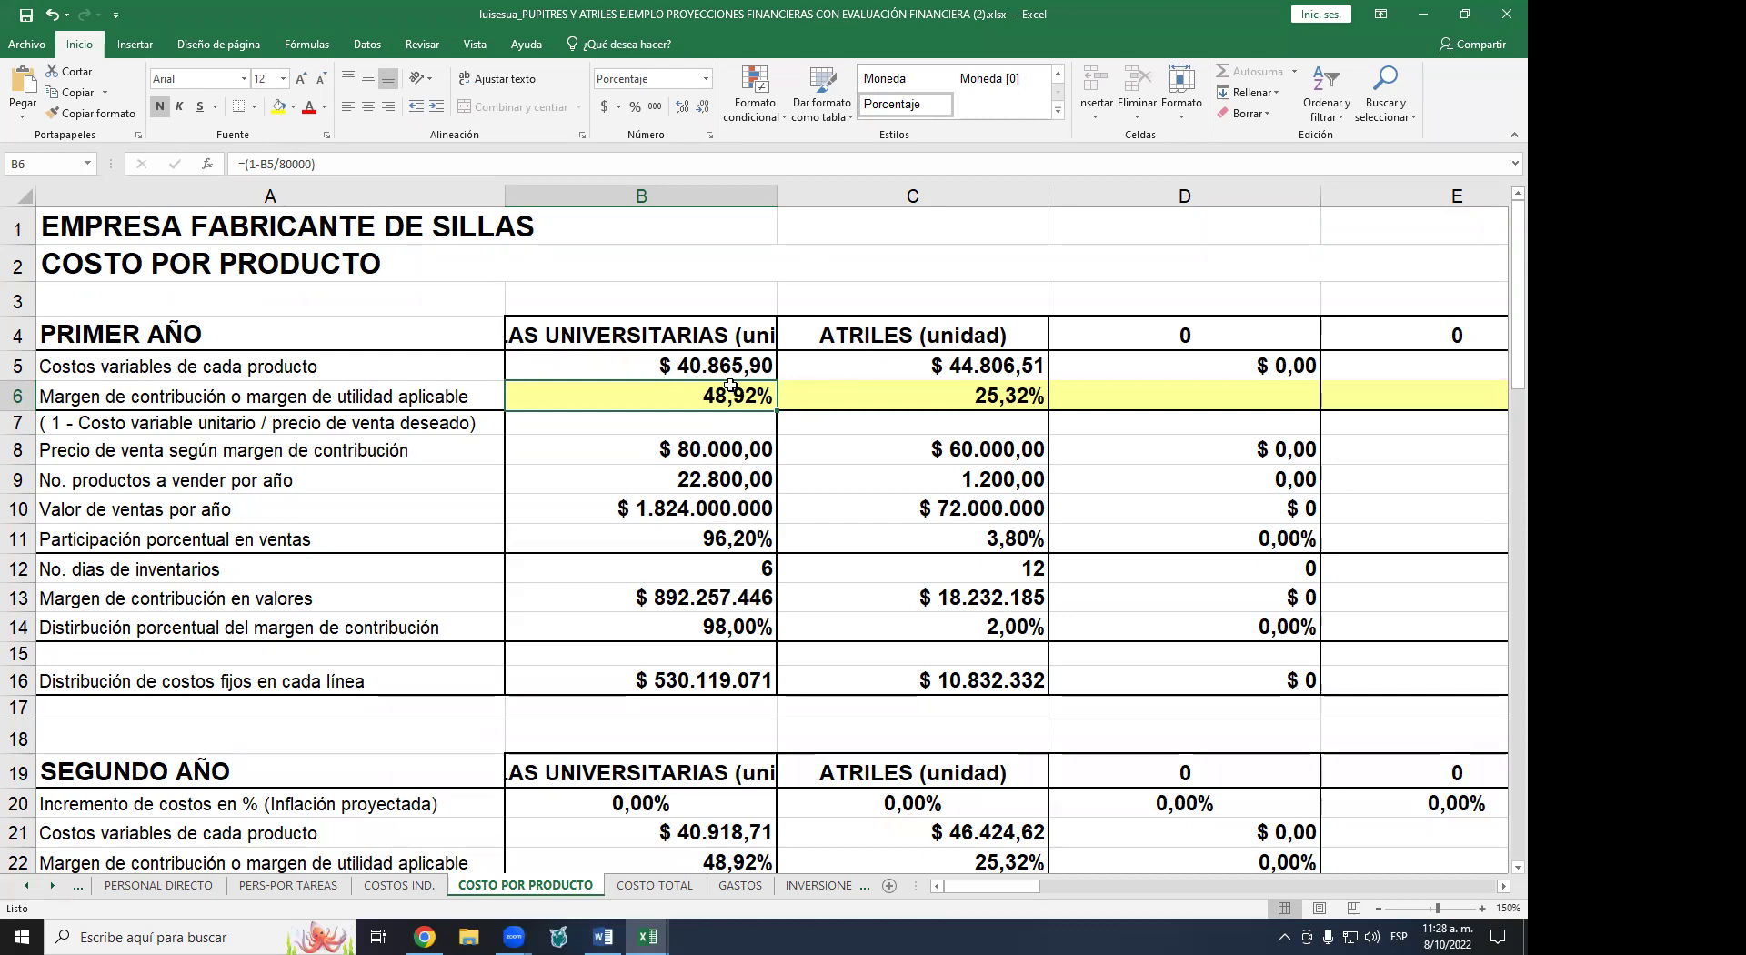
pyautogui.press('Delete')
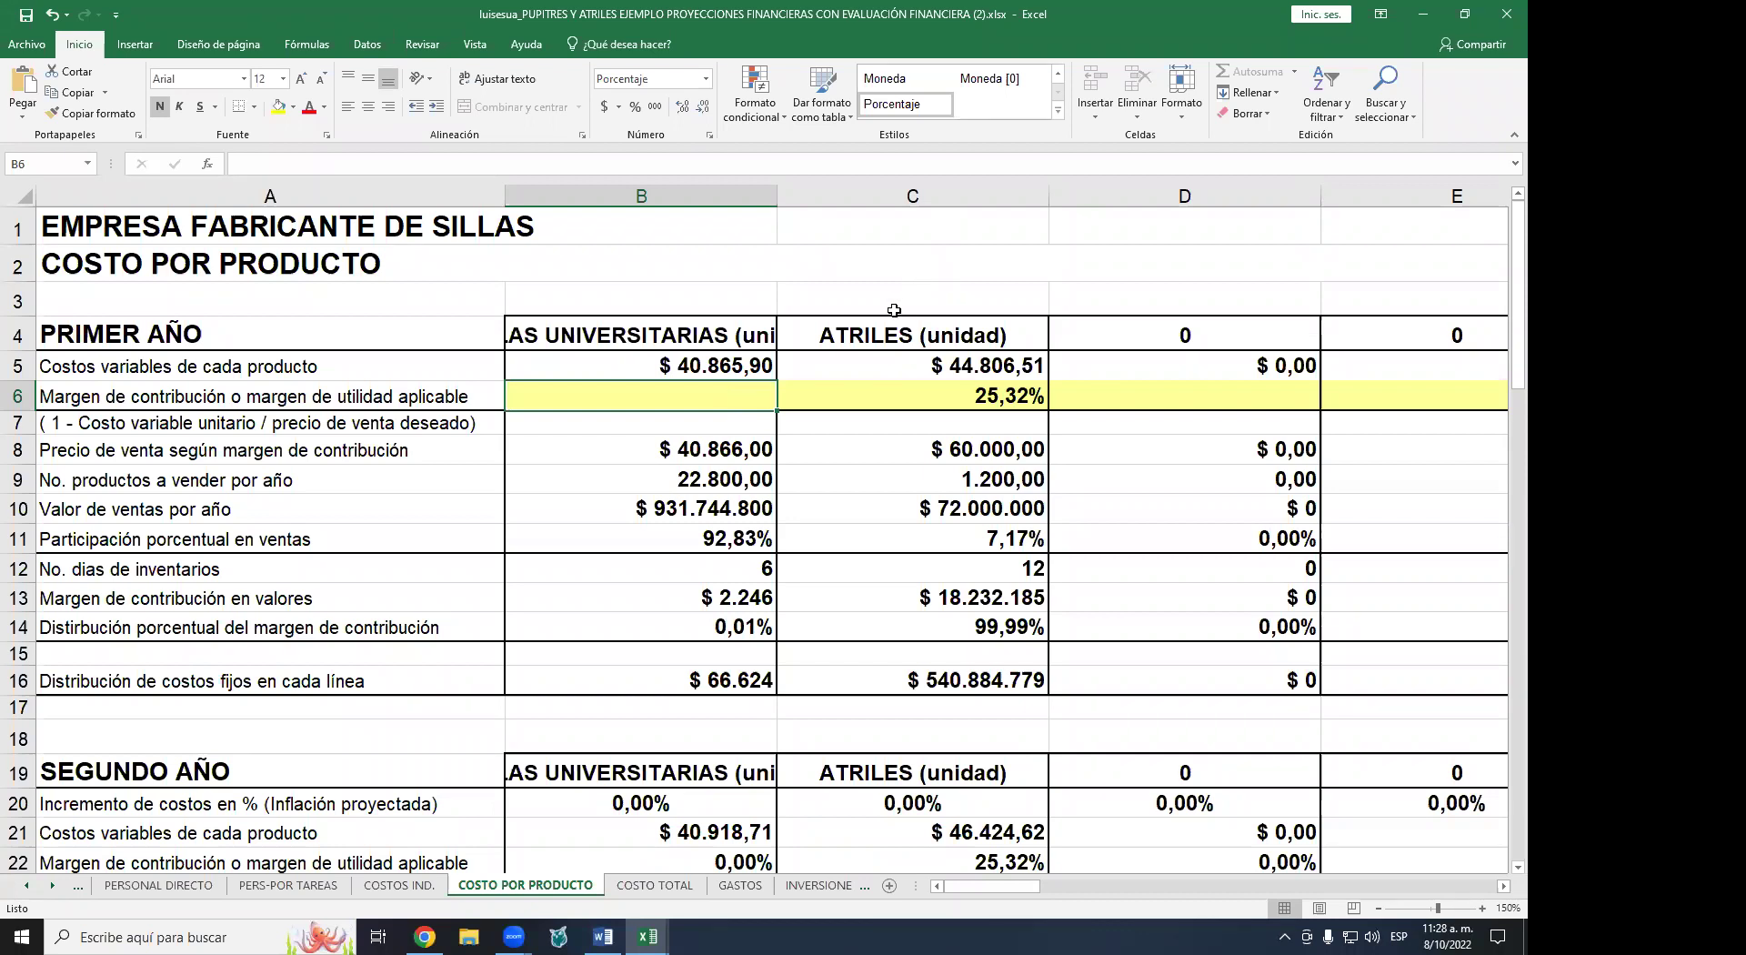
pyautogui.click(719, 447)
pyautogui.doubleClick(719, 447)
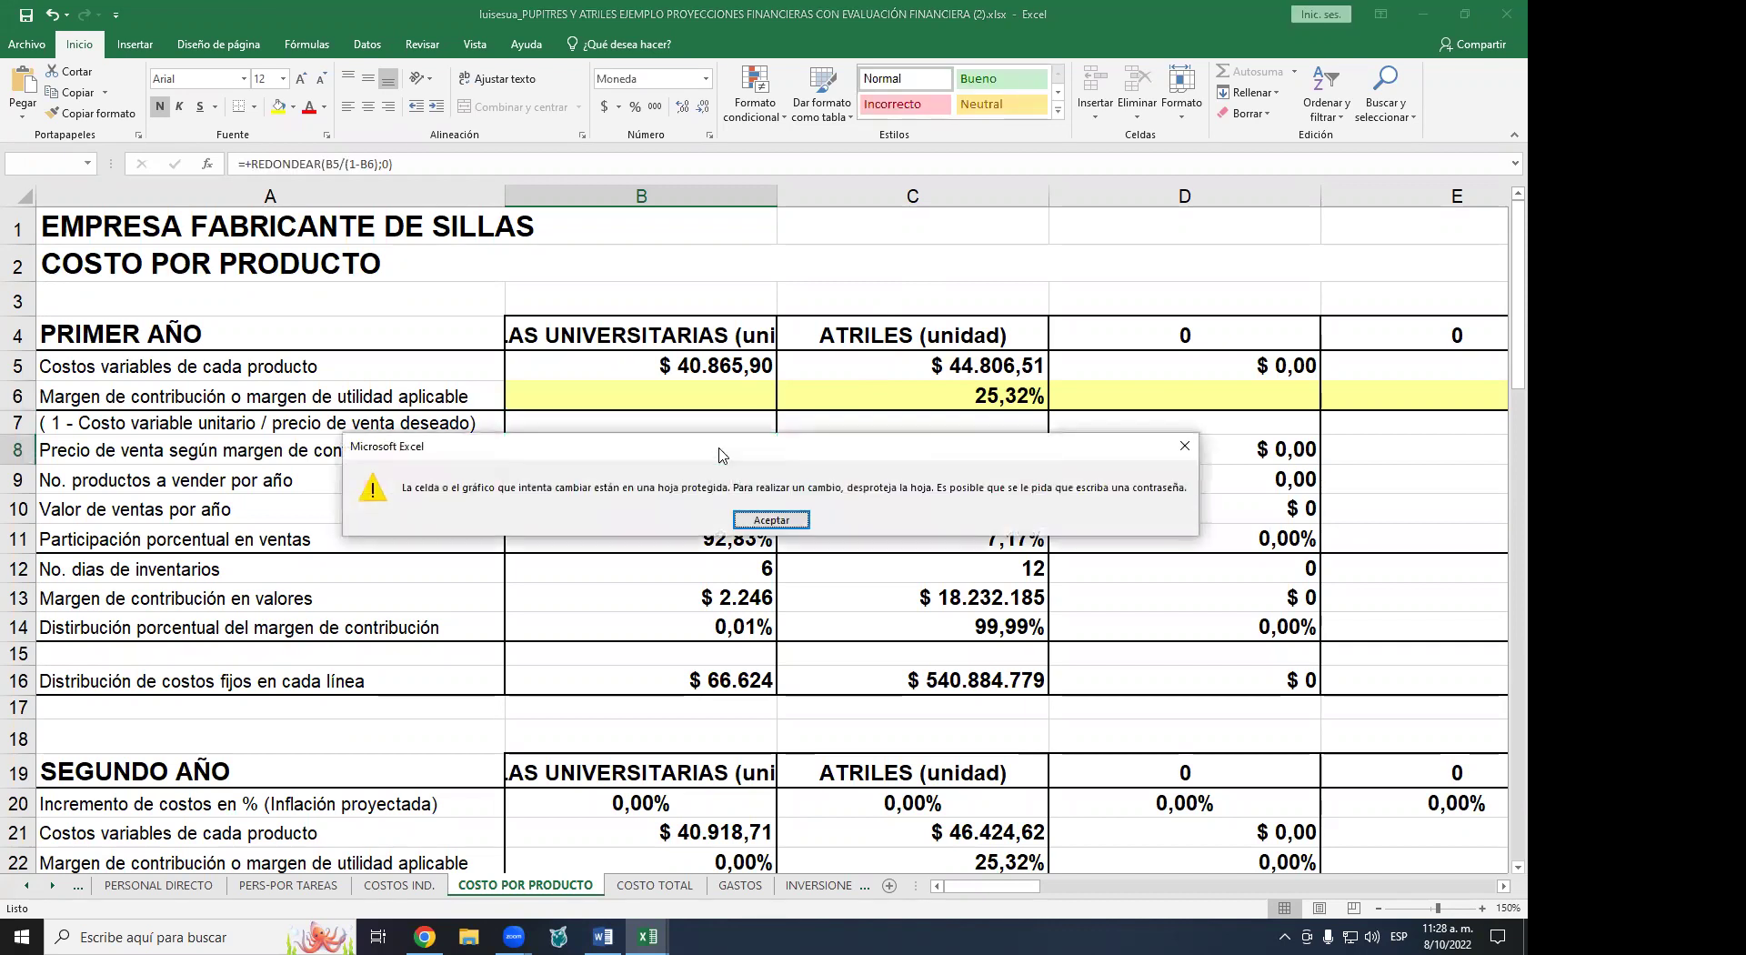
pyautogui.press('Return')
pyautogui.press('Up')
pyautogui.press('Up')
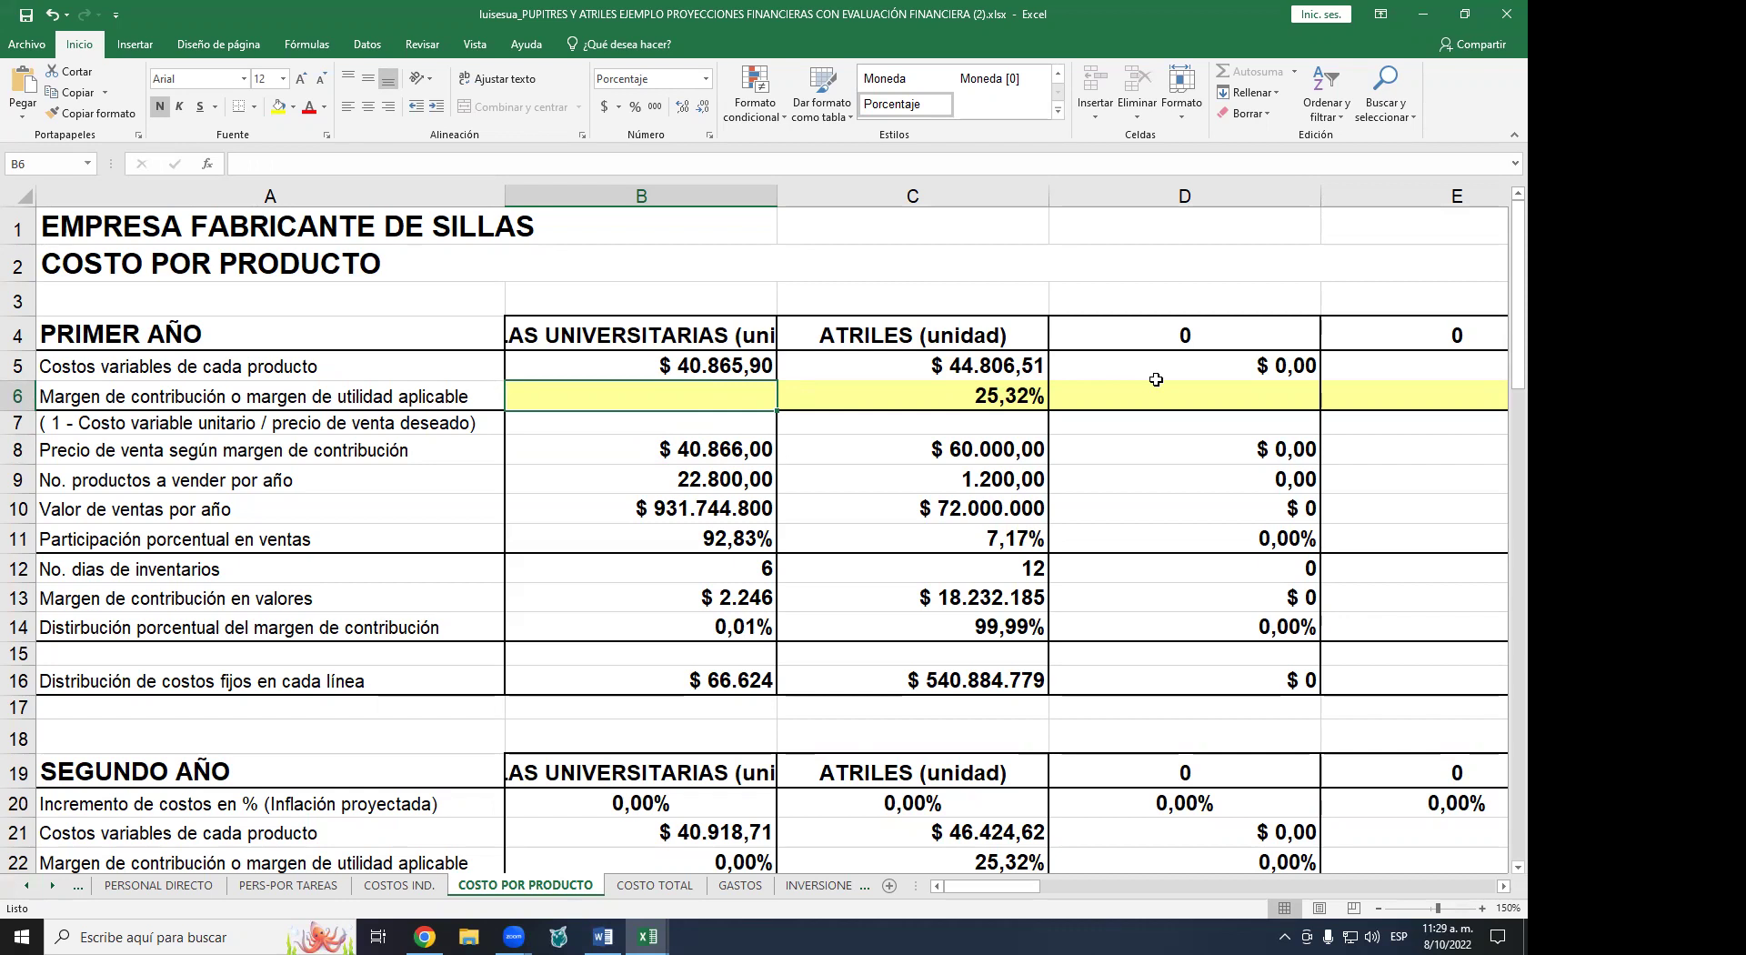
# - Try 40%, 38% and 30% as the chair margin in B6
pyautogui.write('40')
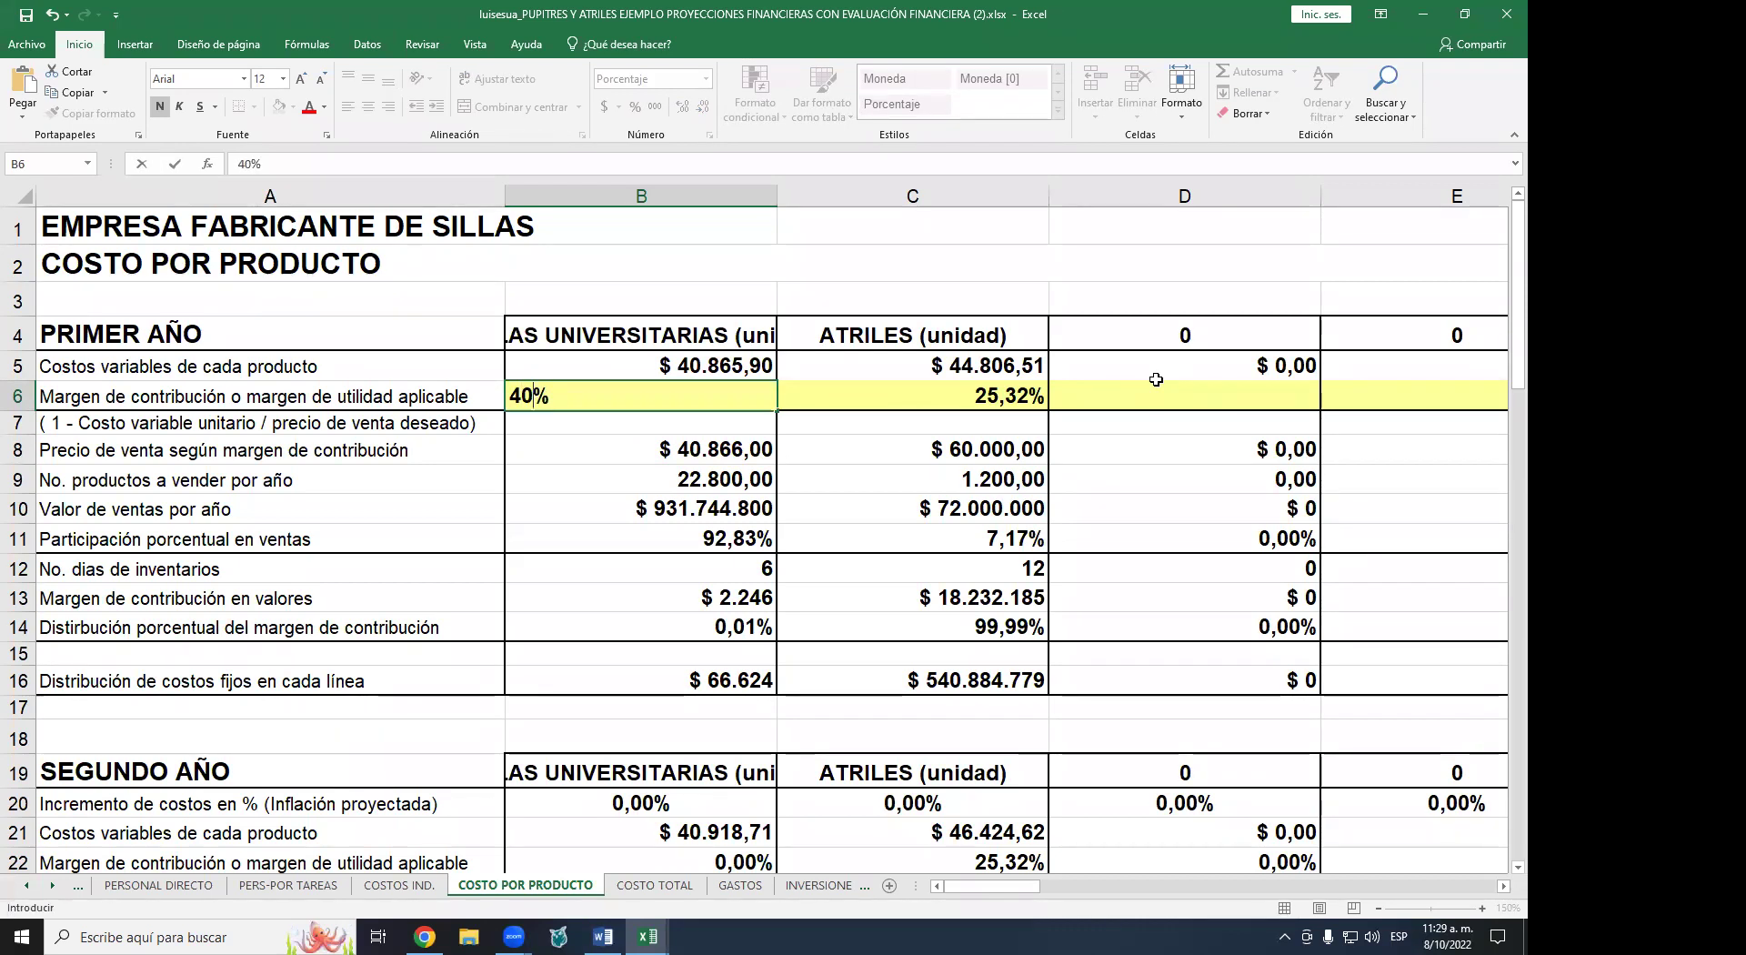
pyautogui.press('Return')
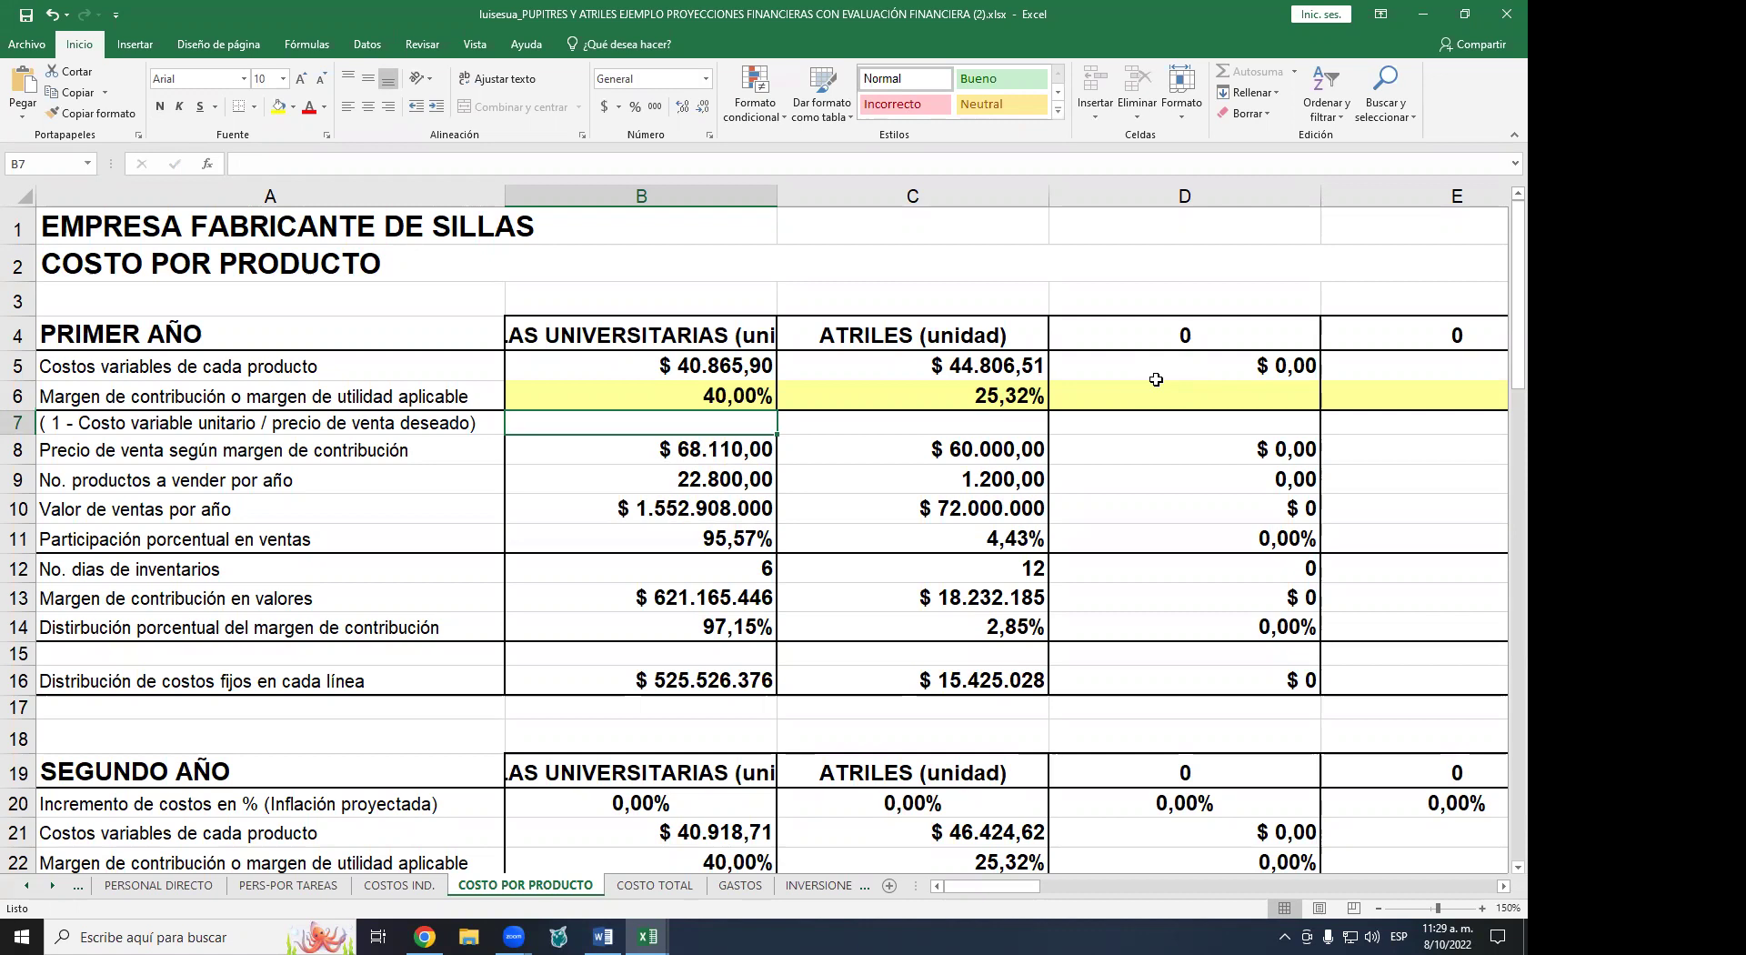
pyautogui.press('Up')
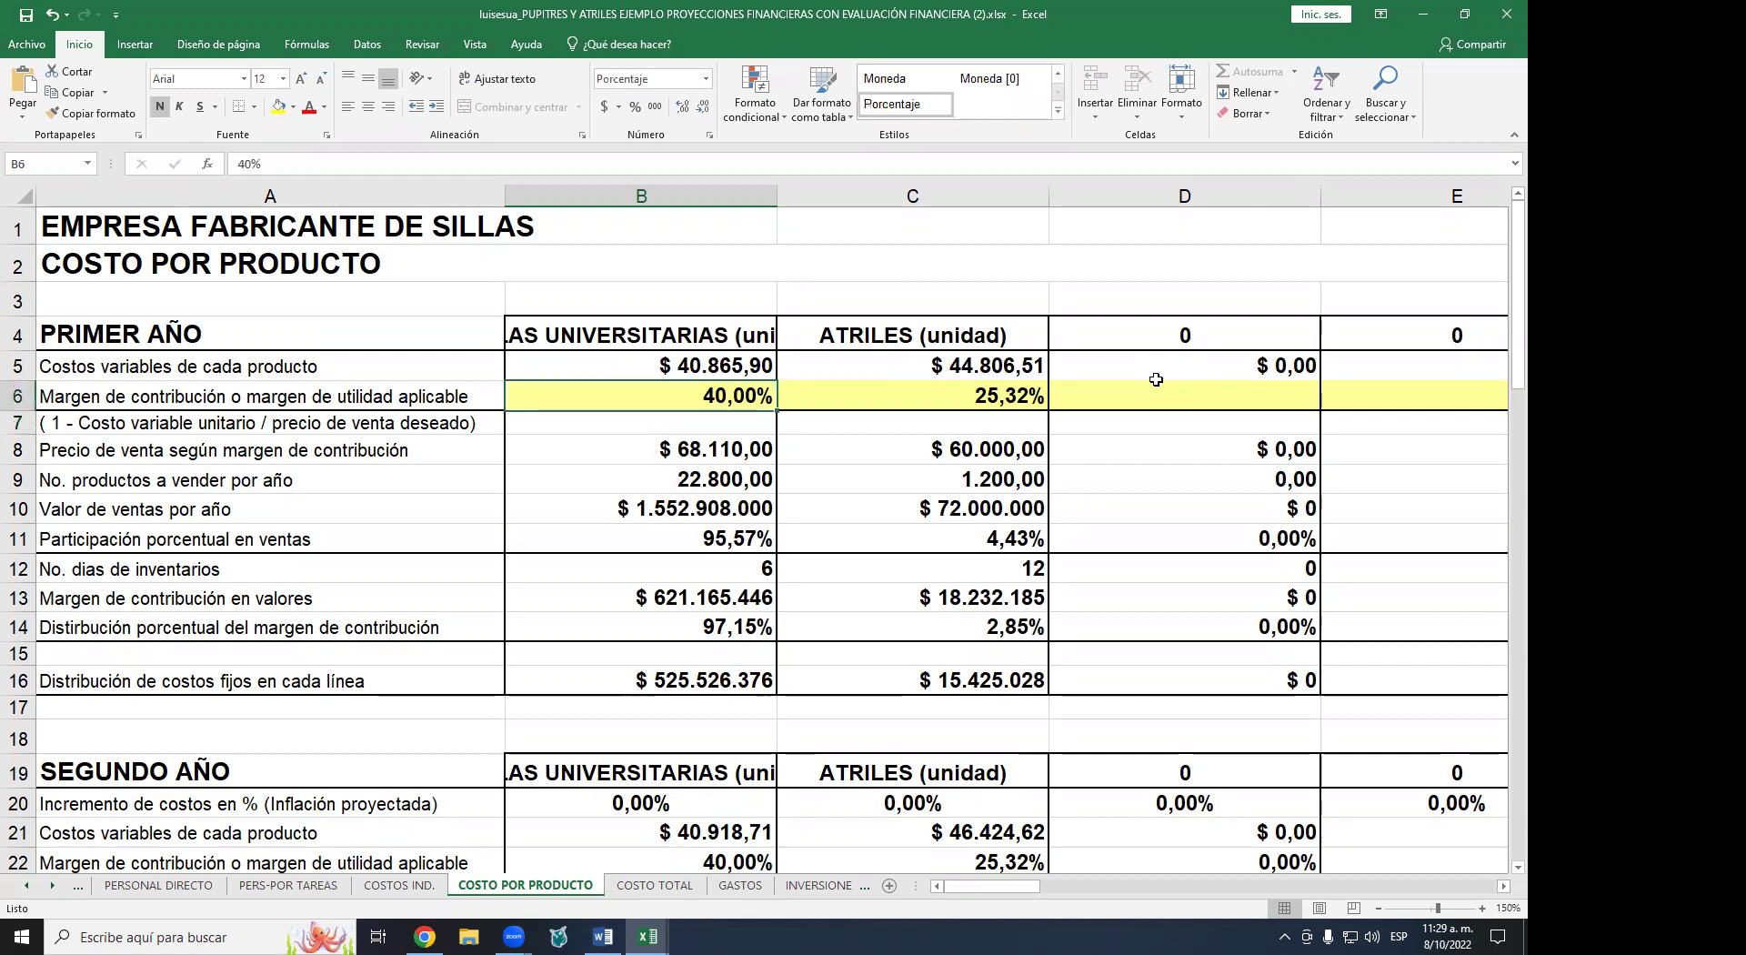
pyautogui.write('38')
pyautogui.press('Return')
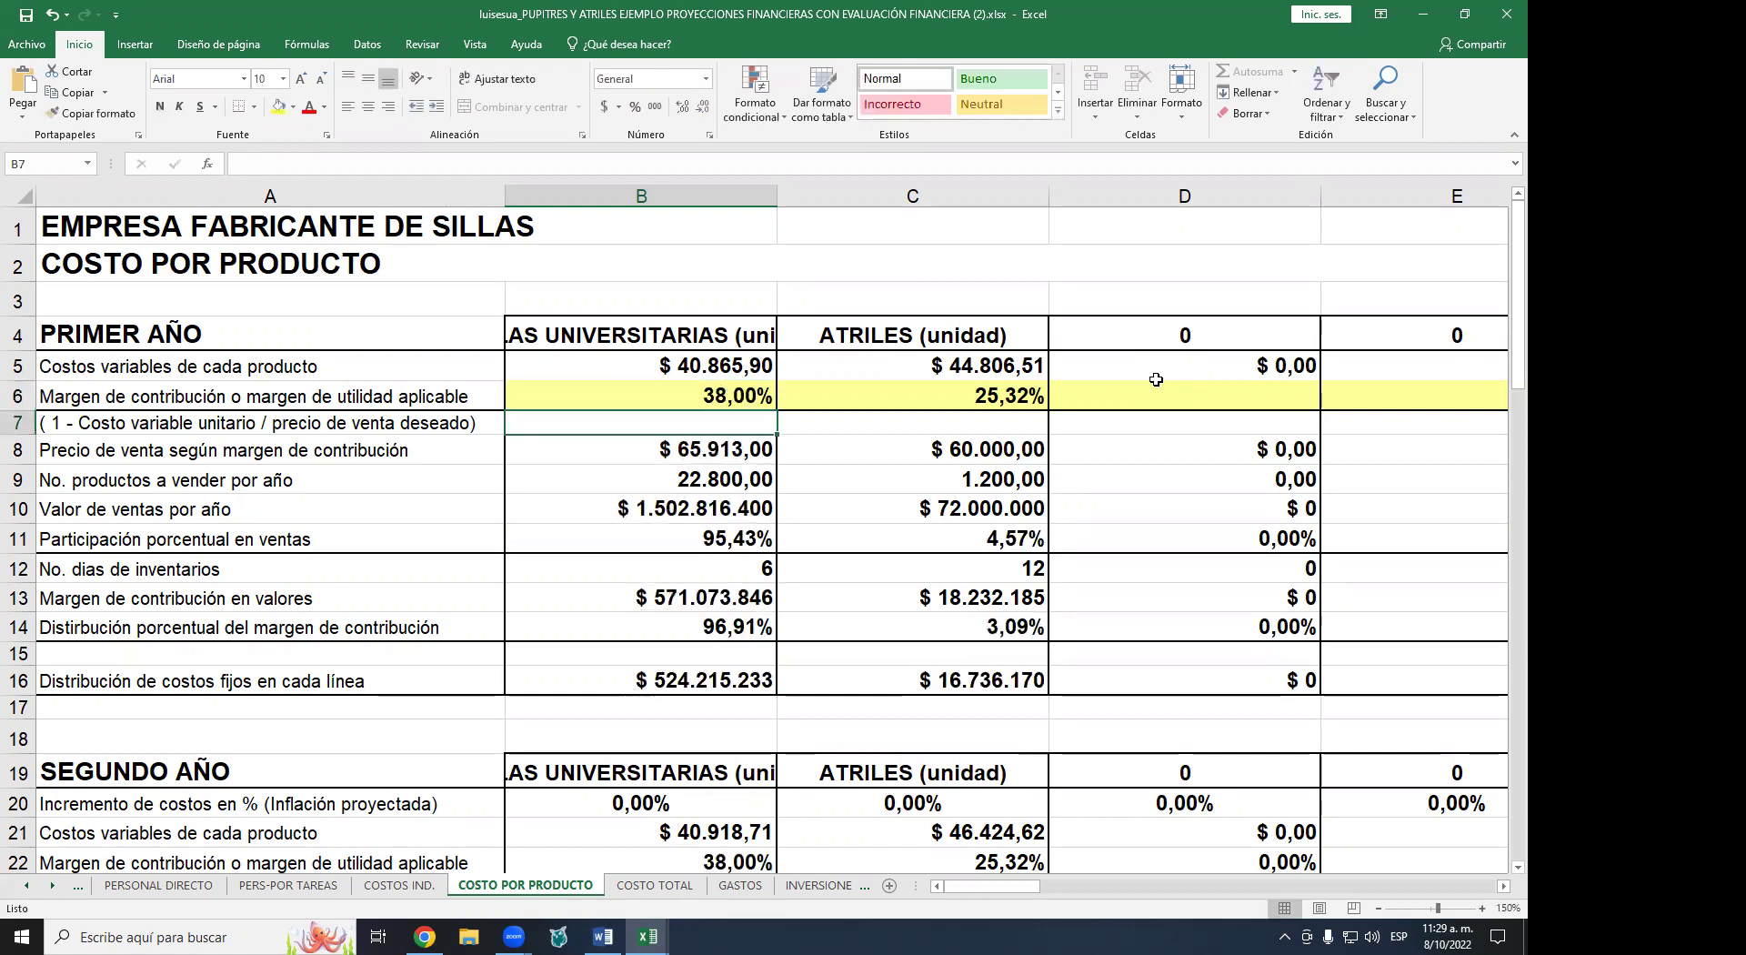
pyautogui.press('Up')
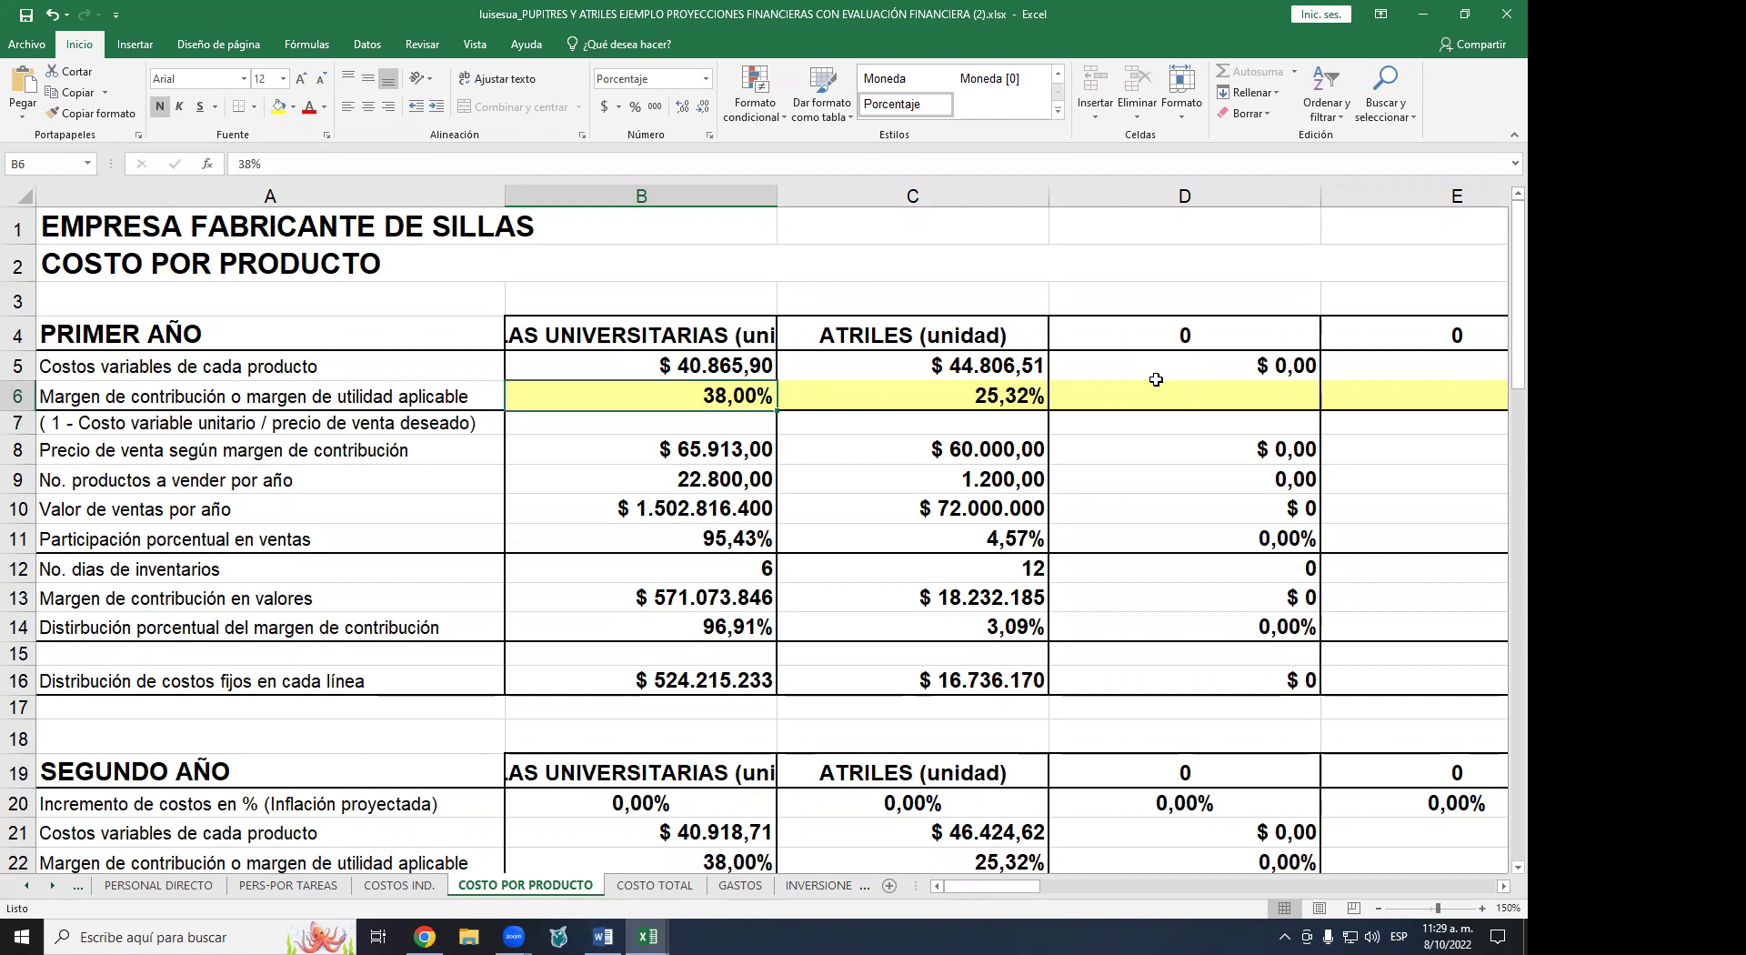
pyautogui.write('30')
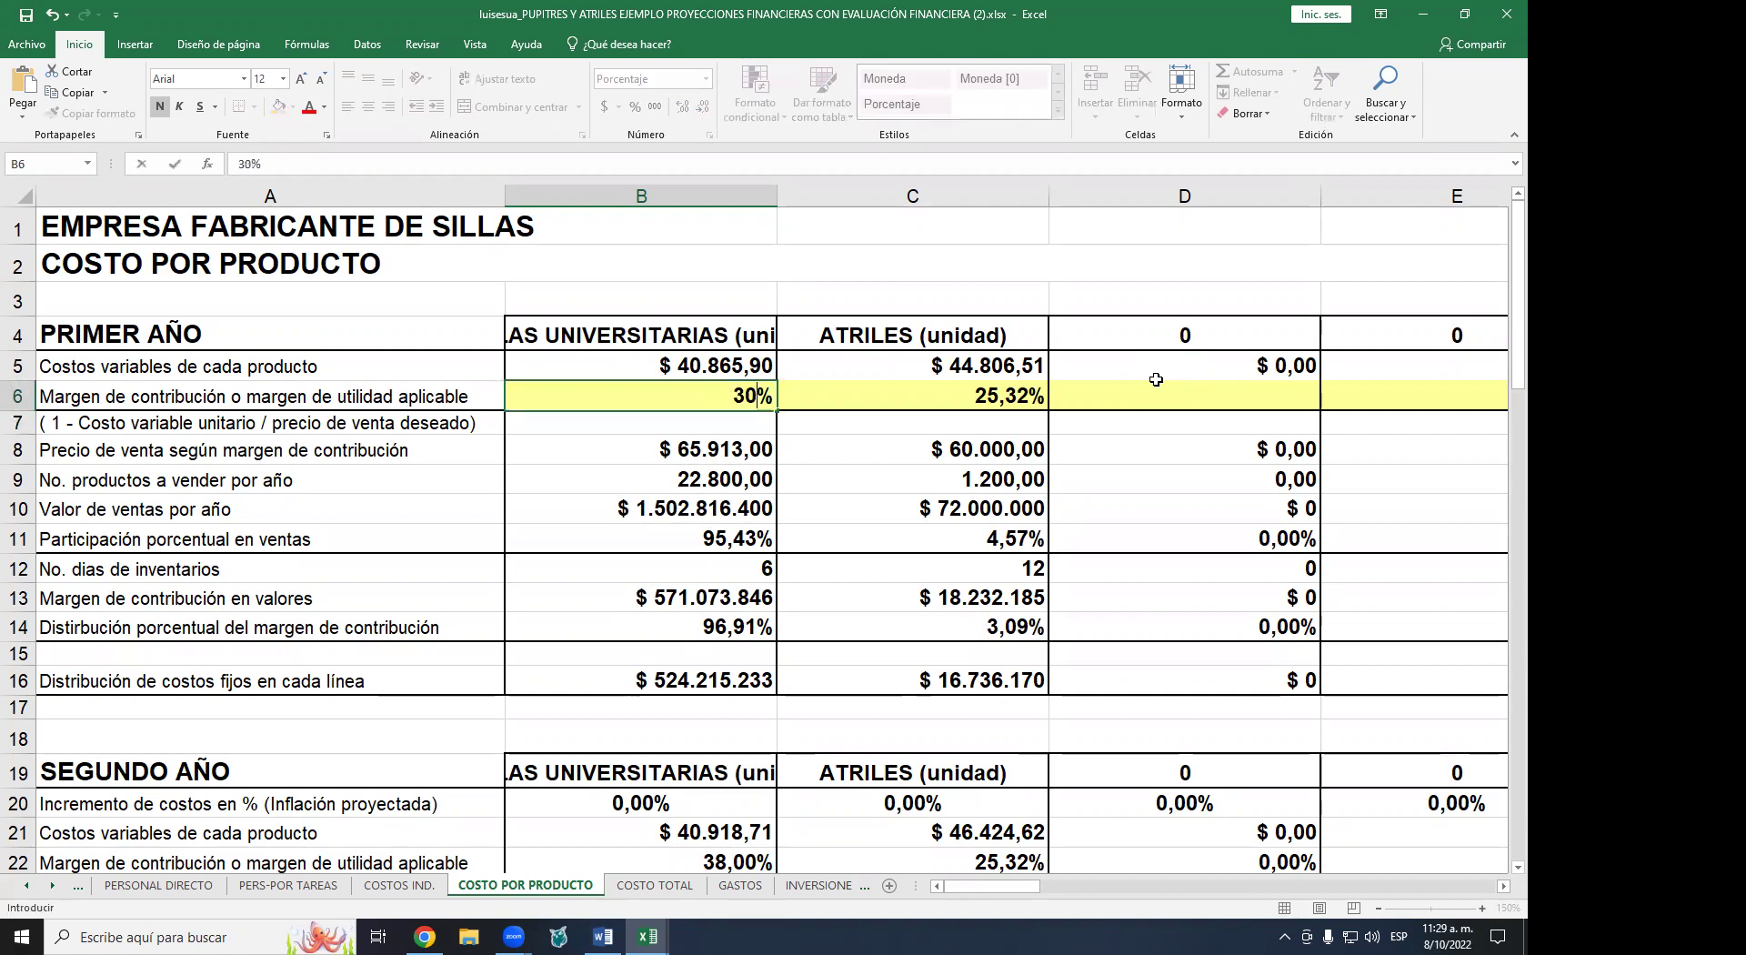
pyautogui.press('Return')
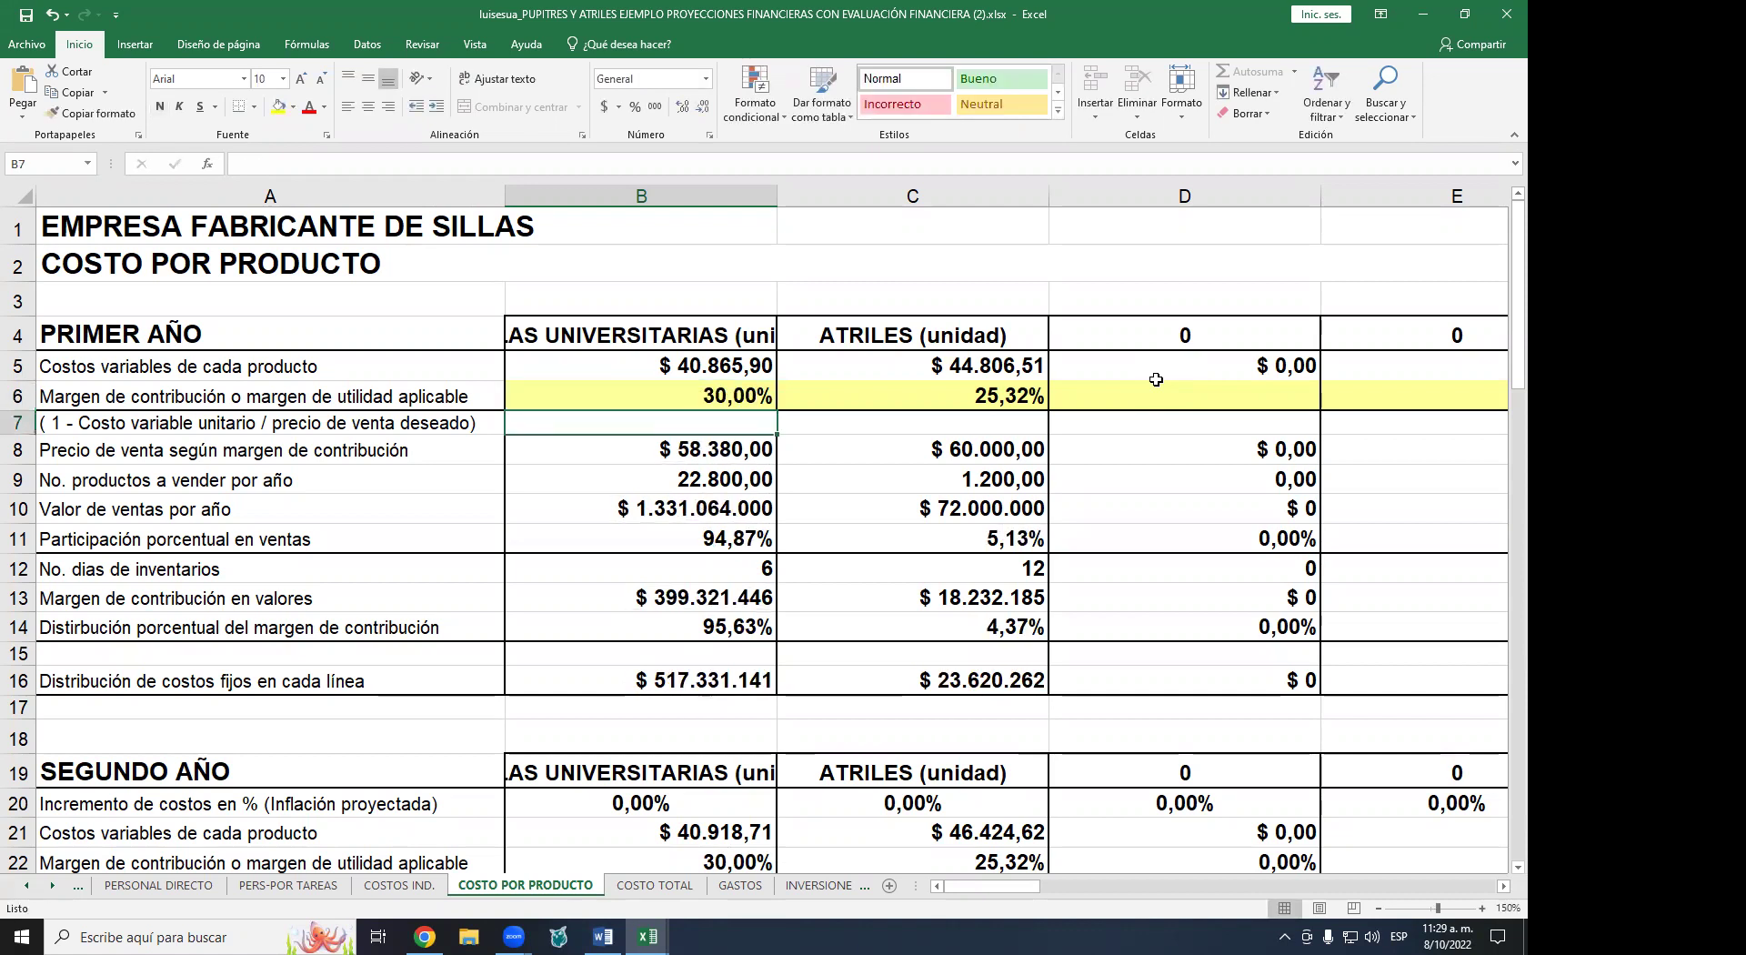
# - Try 32%, settle on a 31,58% chair margin, then clear B6
pyautogui.press('Up')
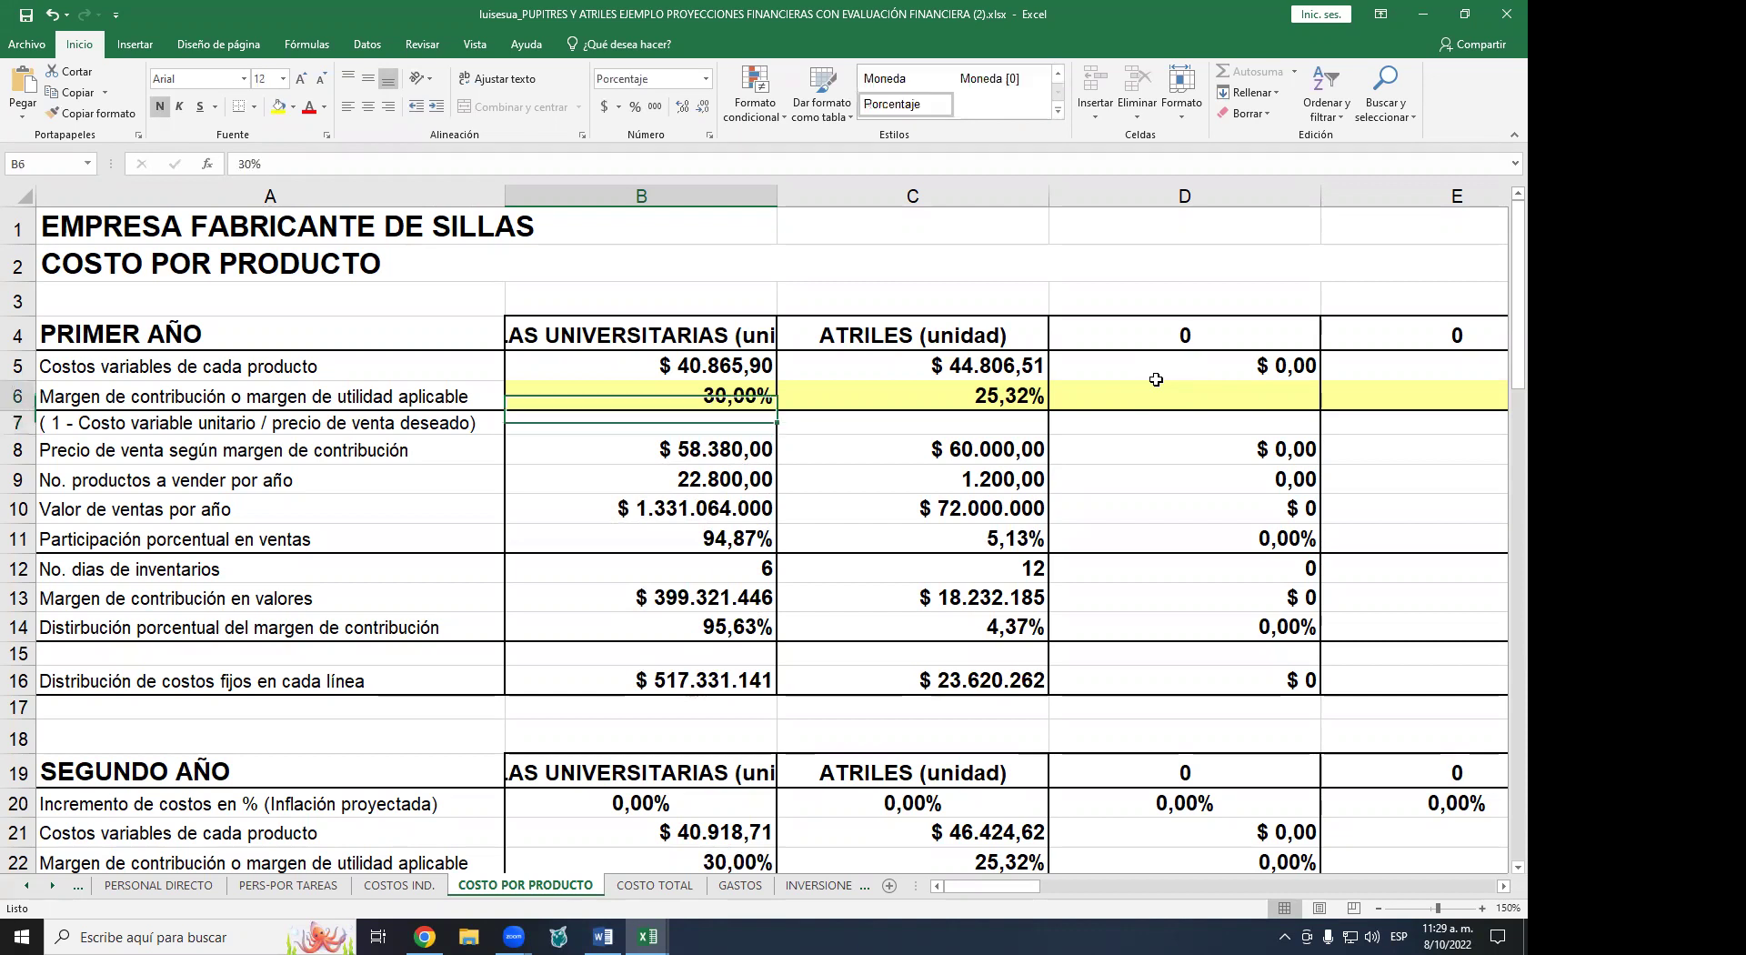
pyautogui.write('32')
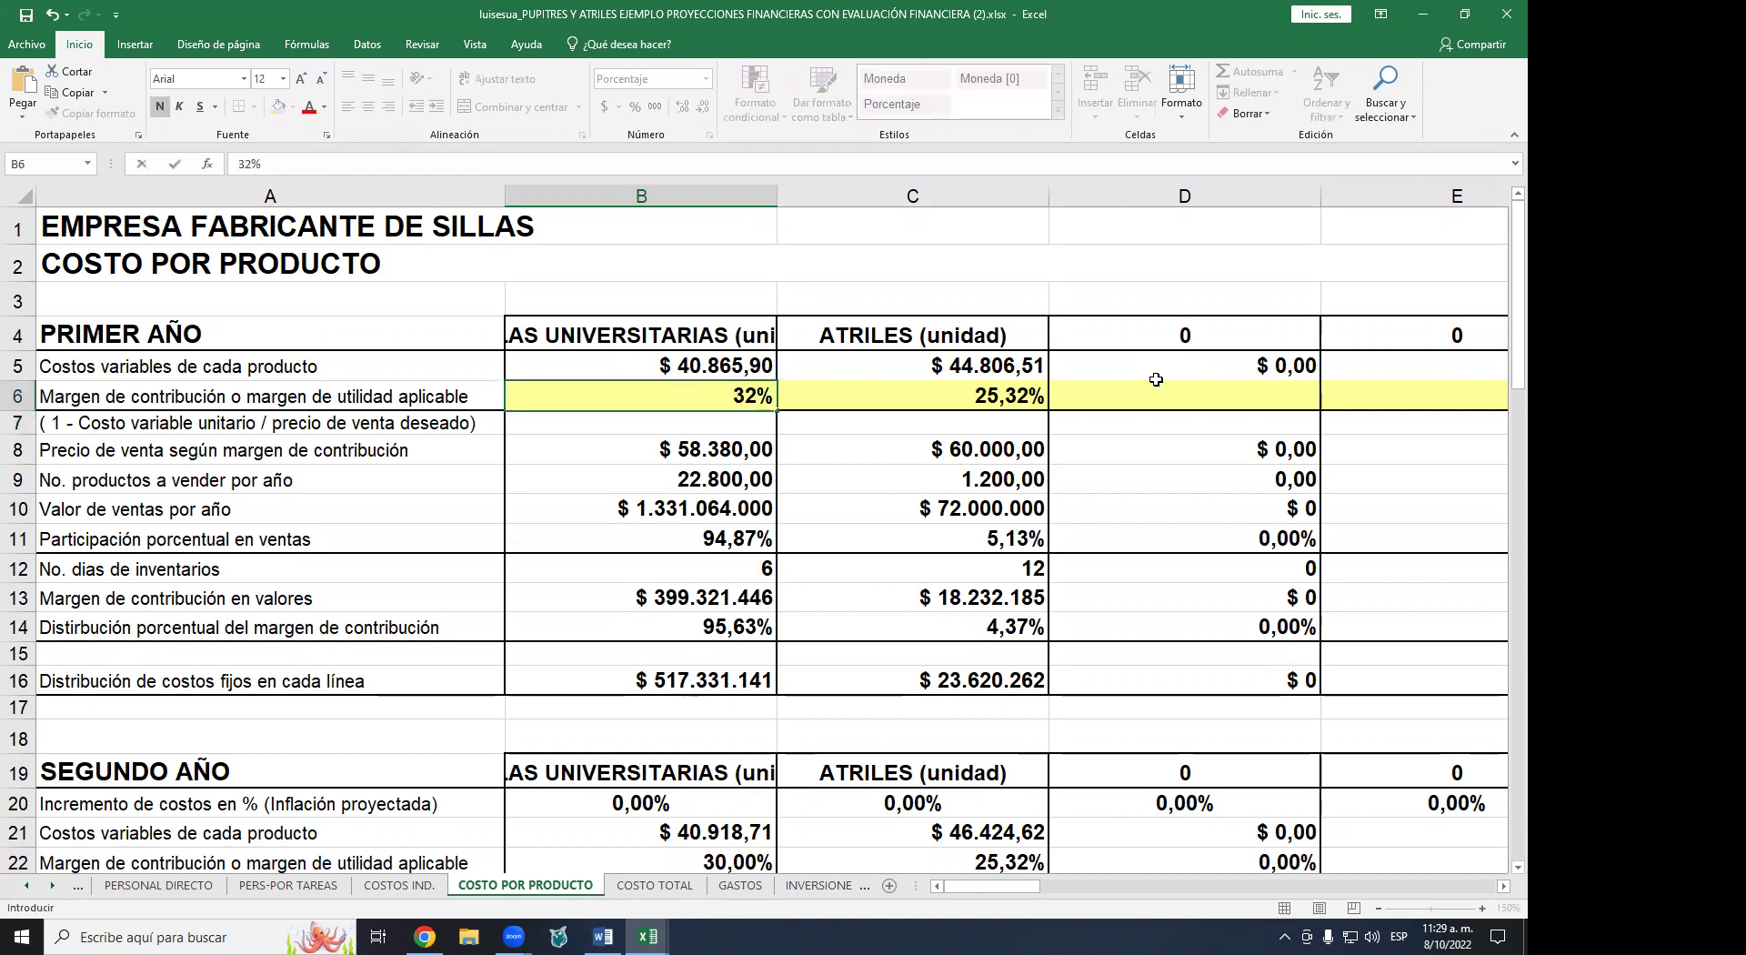
pyautogui.press('Return')
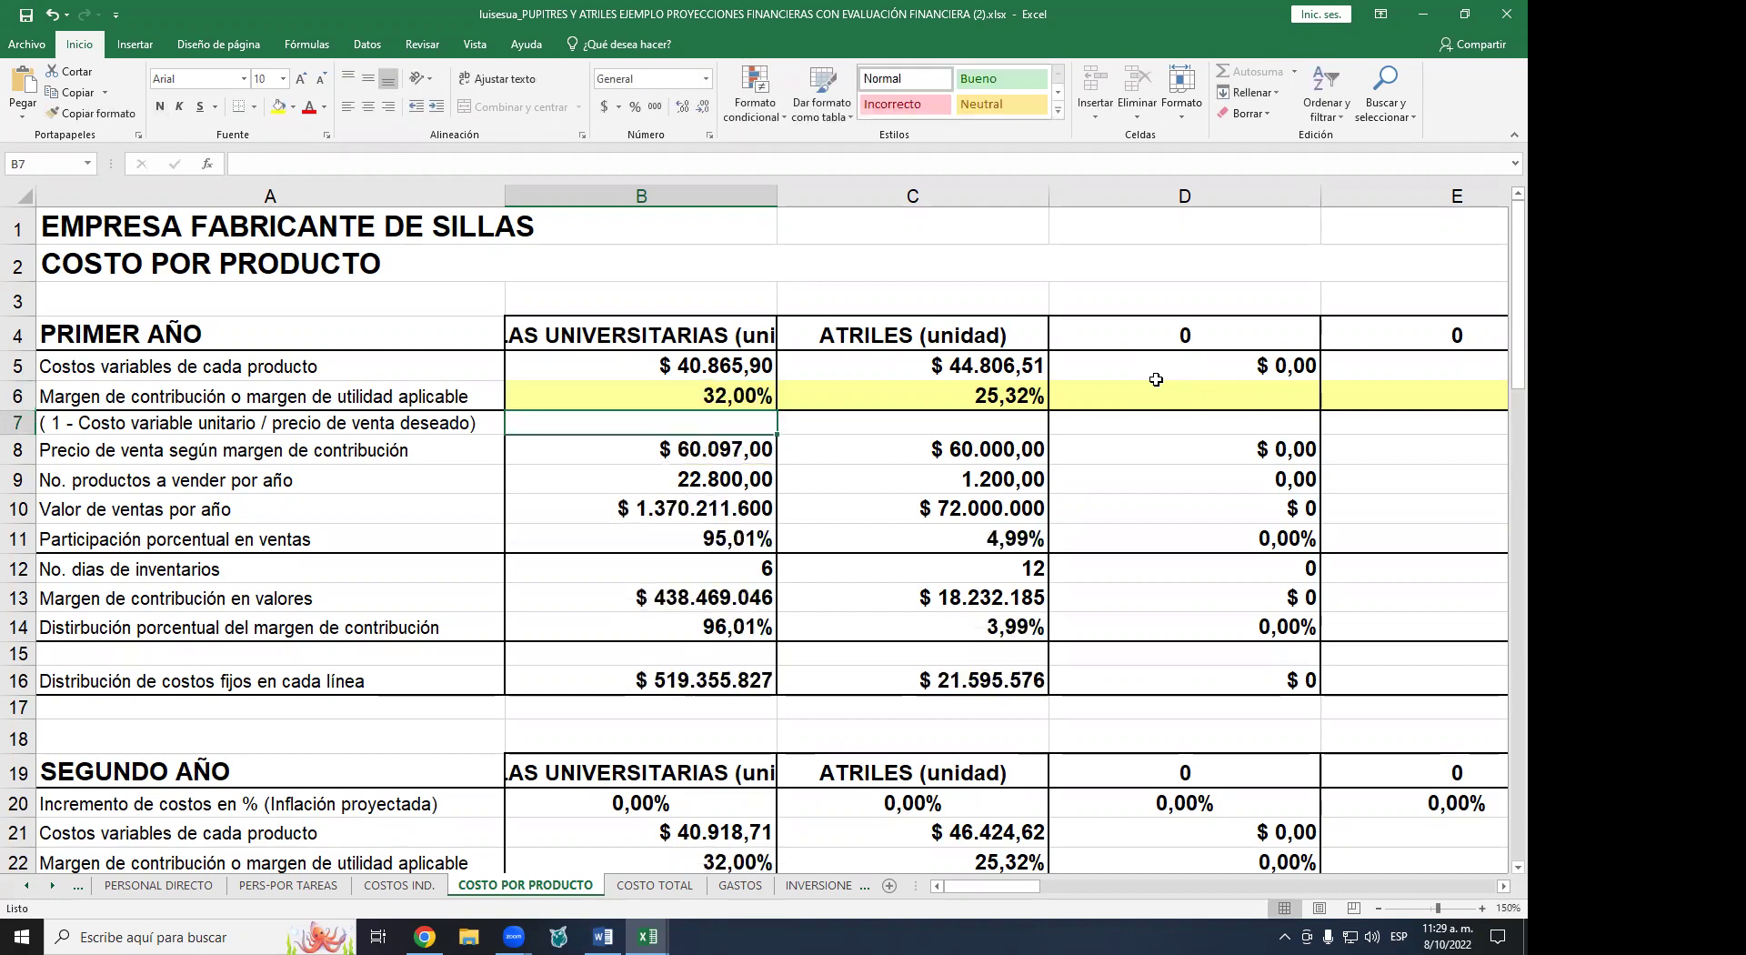
pyautogui.press('Up')
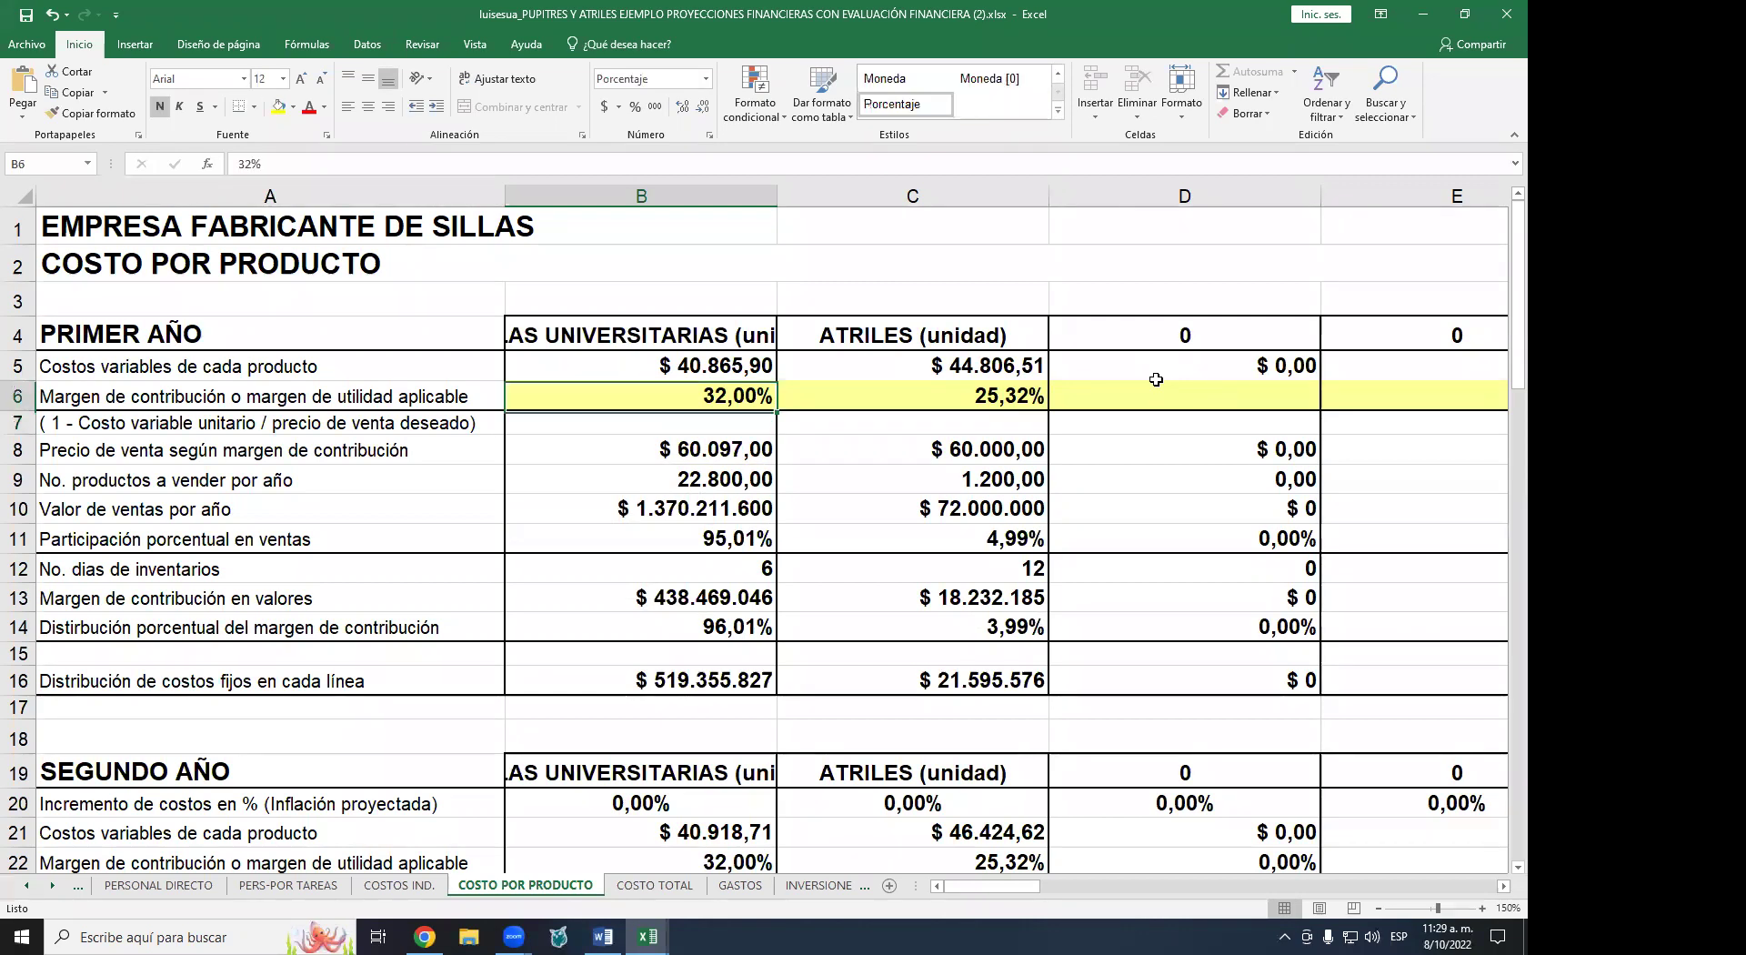
pyautogui.write('31,')
pyautogui.write('58')
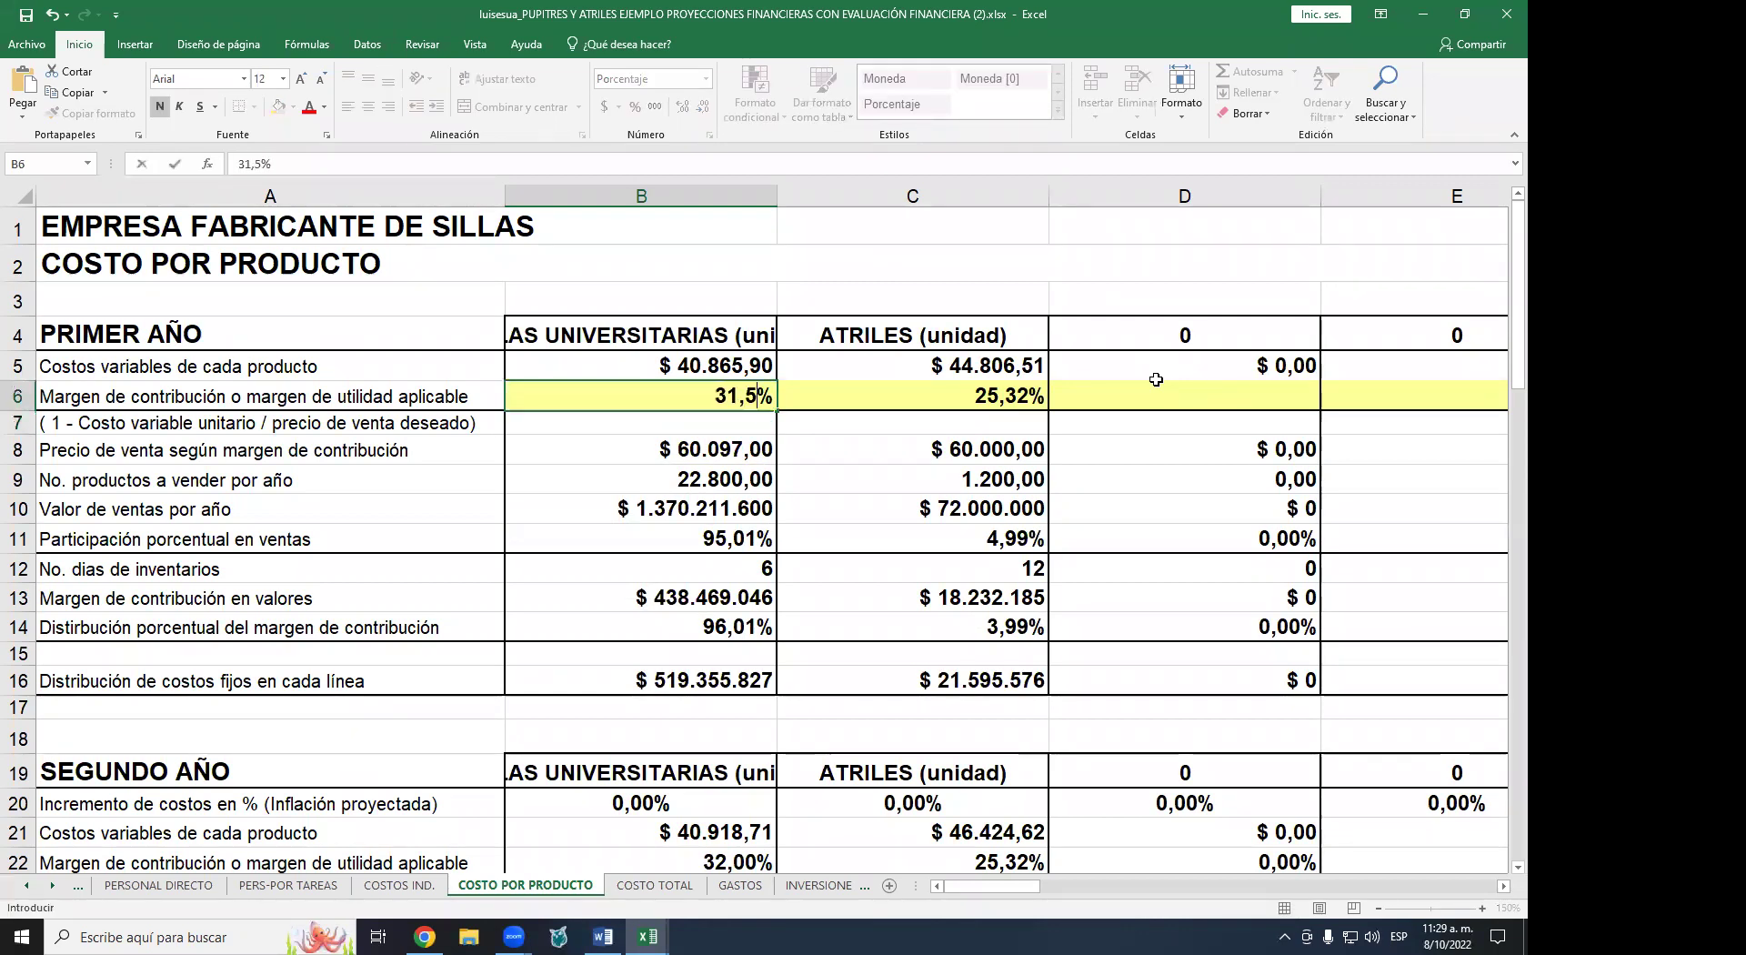
pyautogui.press('Return')
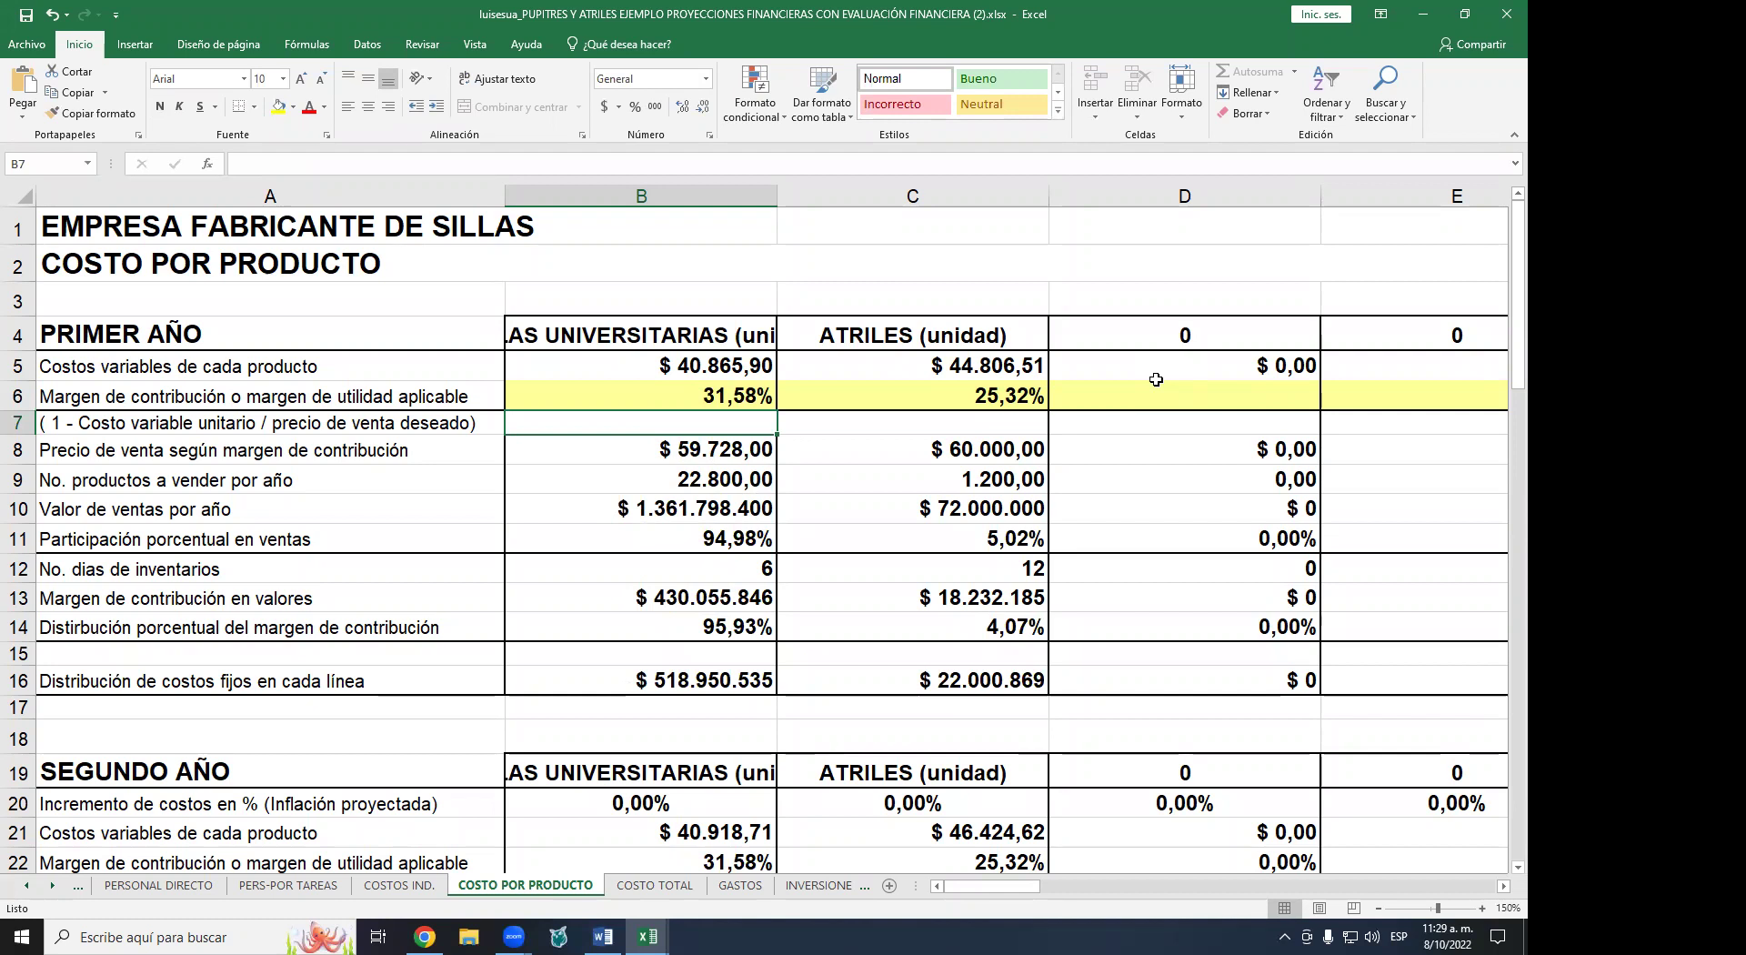
pyautogui.press('Up')
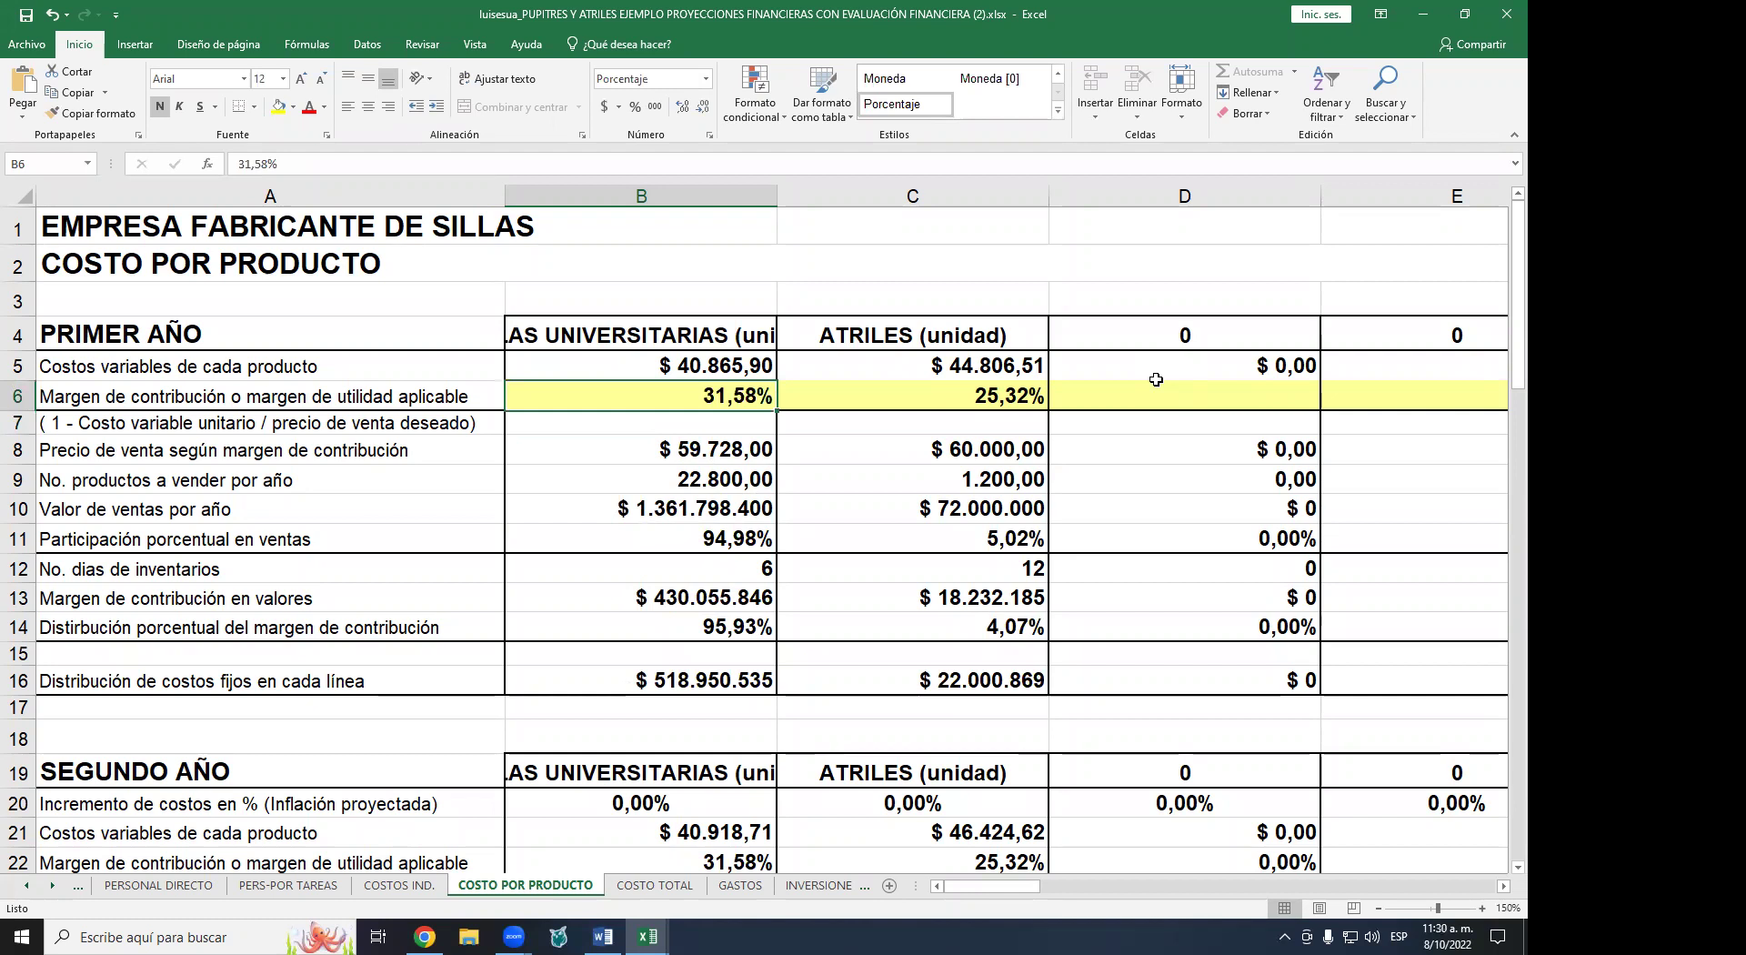
pyautogui.press('Delete')
# - Enter the chair margin formula =(1-B5/60000) in B6 and check B5's formula
pyautogui.write('=(')
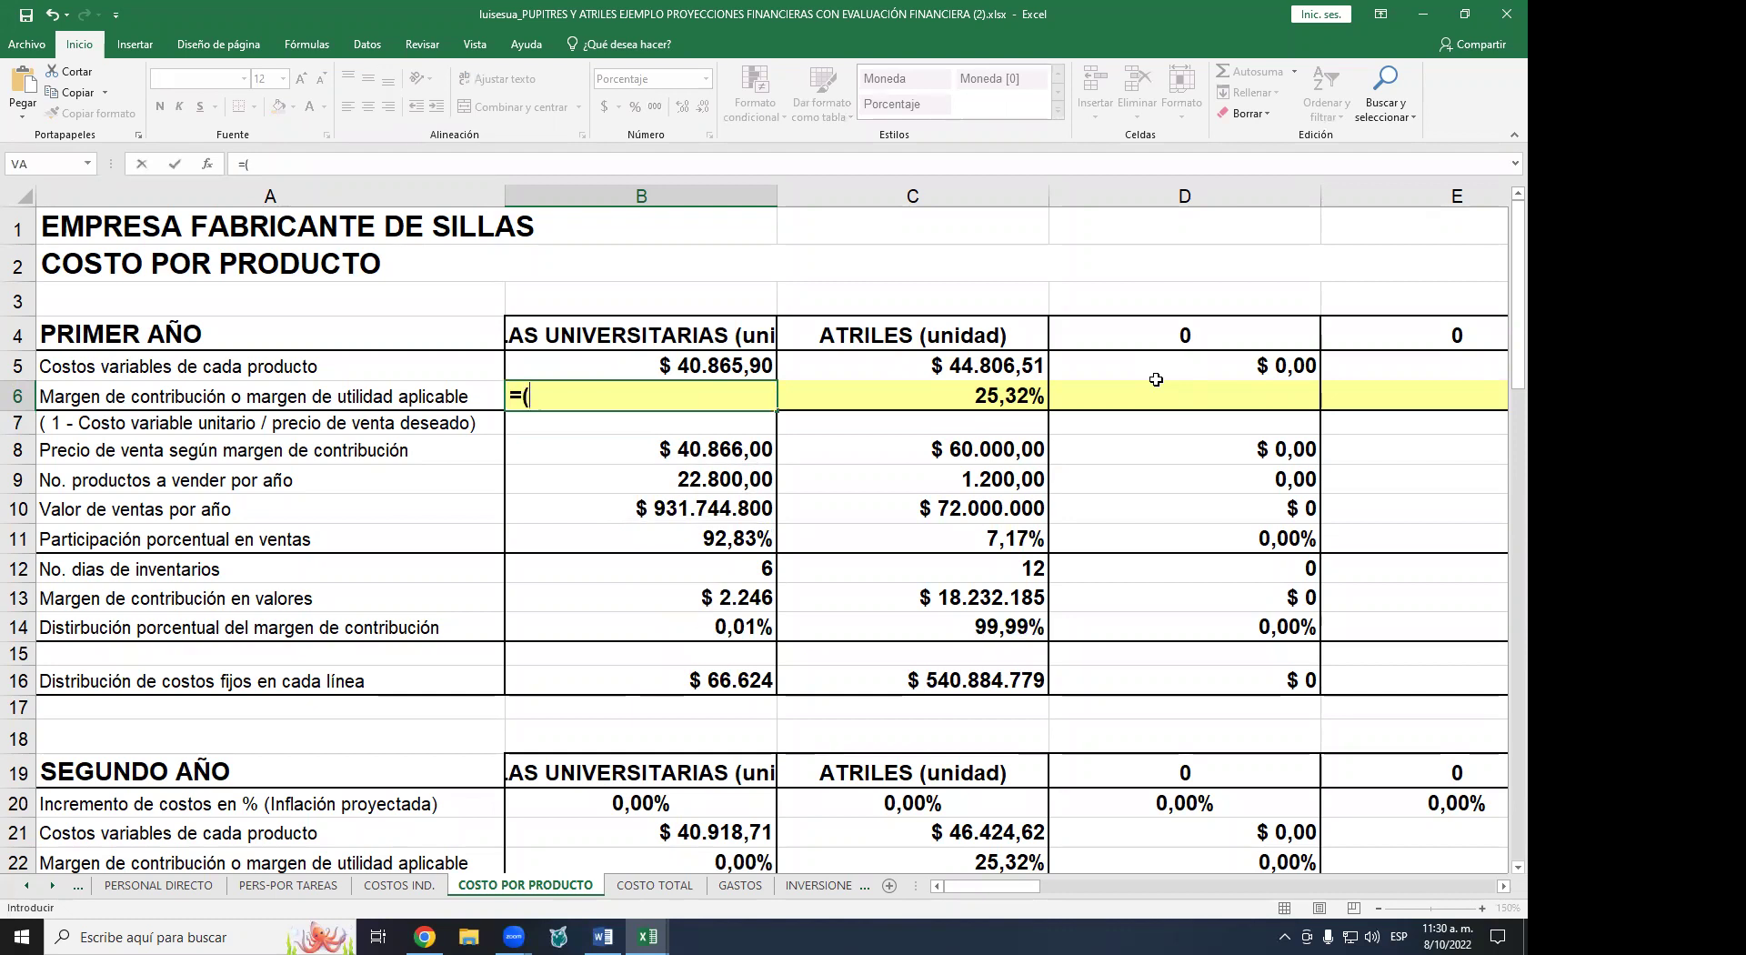
pyautogui.write('1-')
pyautogui.press('Up')
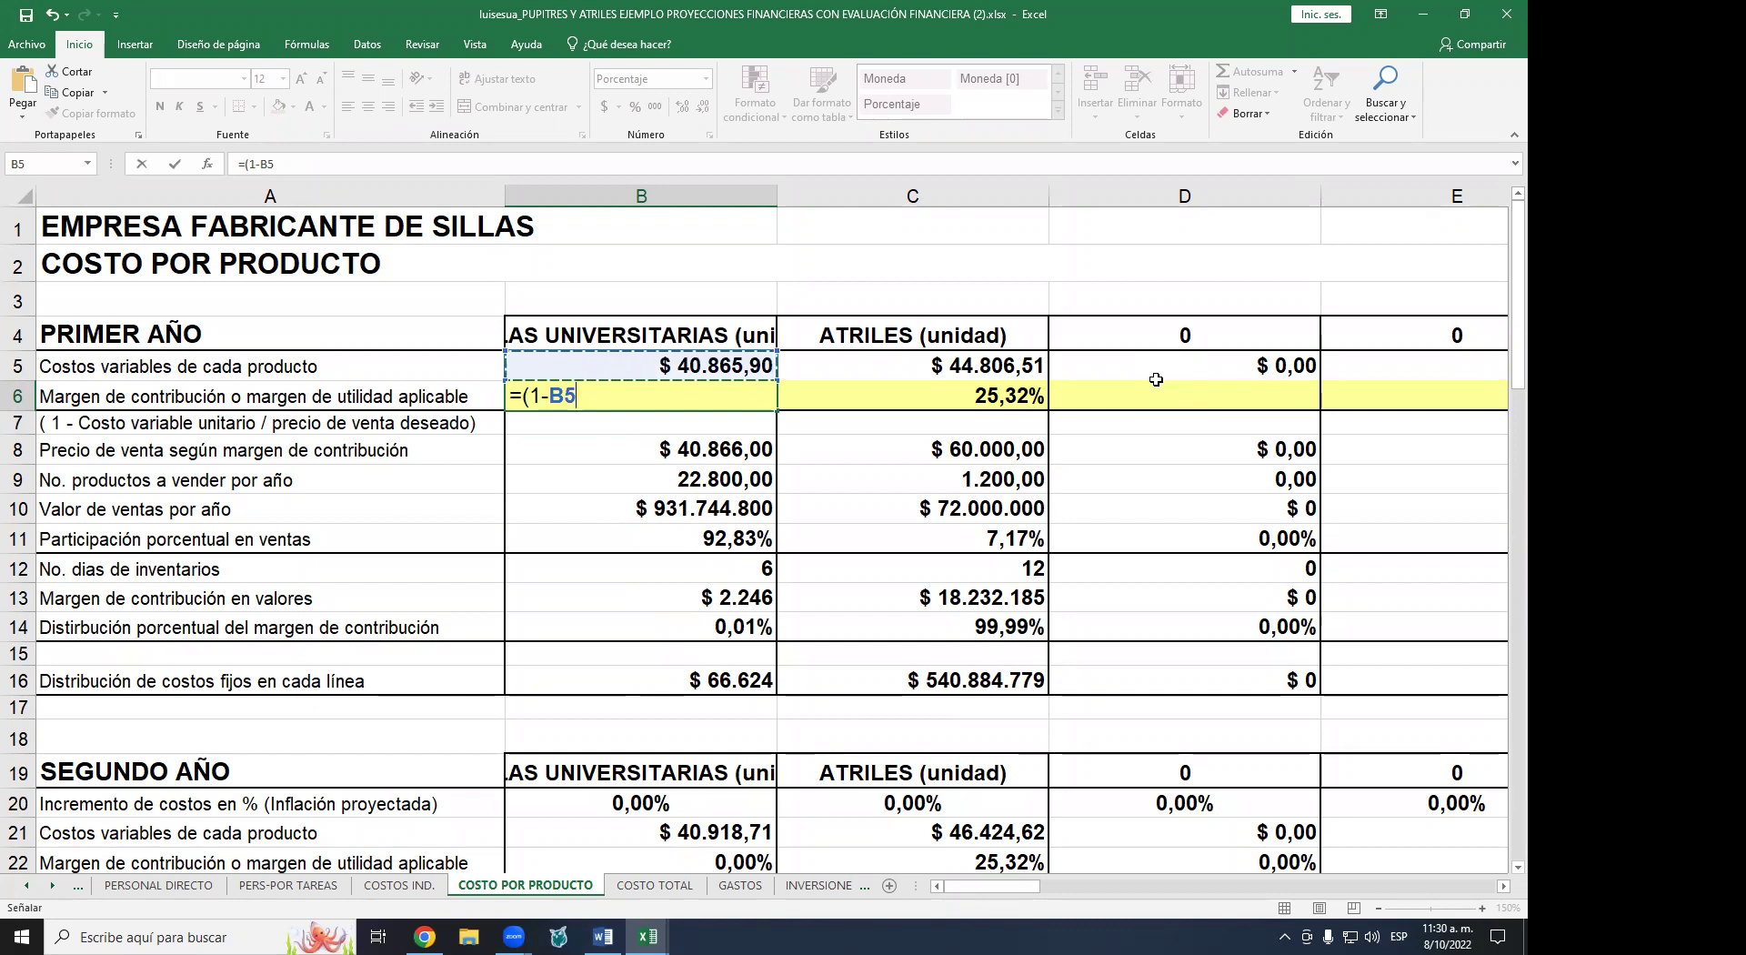
pyautogui.write('/60000)')
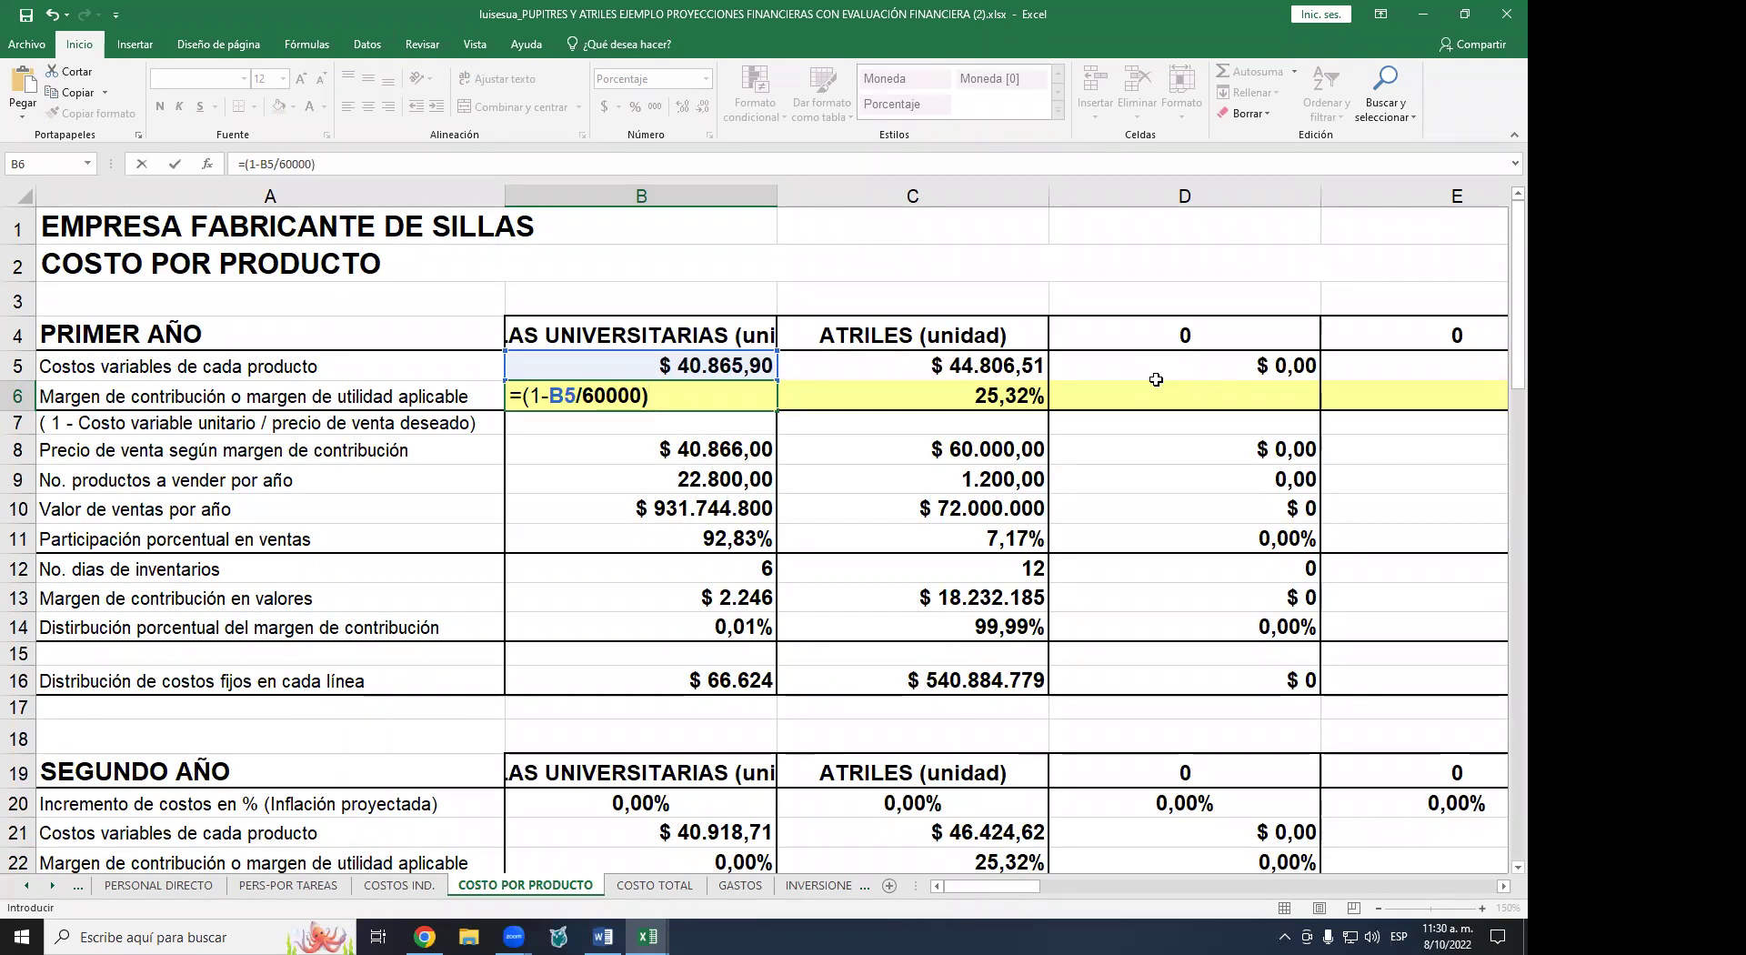
pyautogui.press('Return')
pyautogui.press('Up')
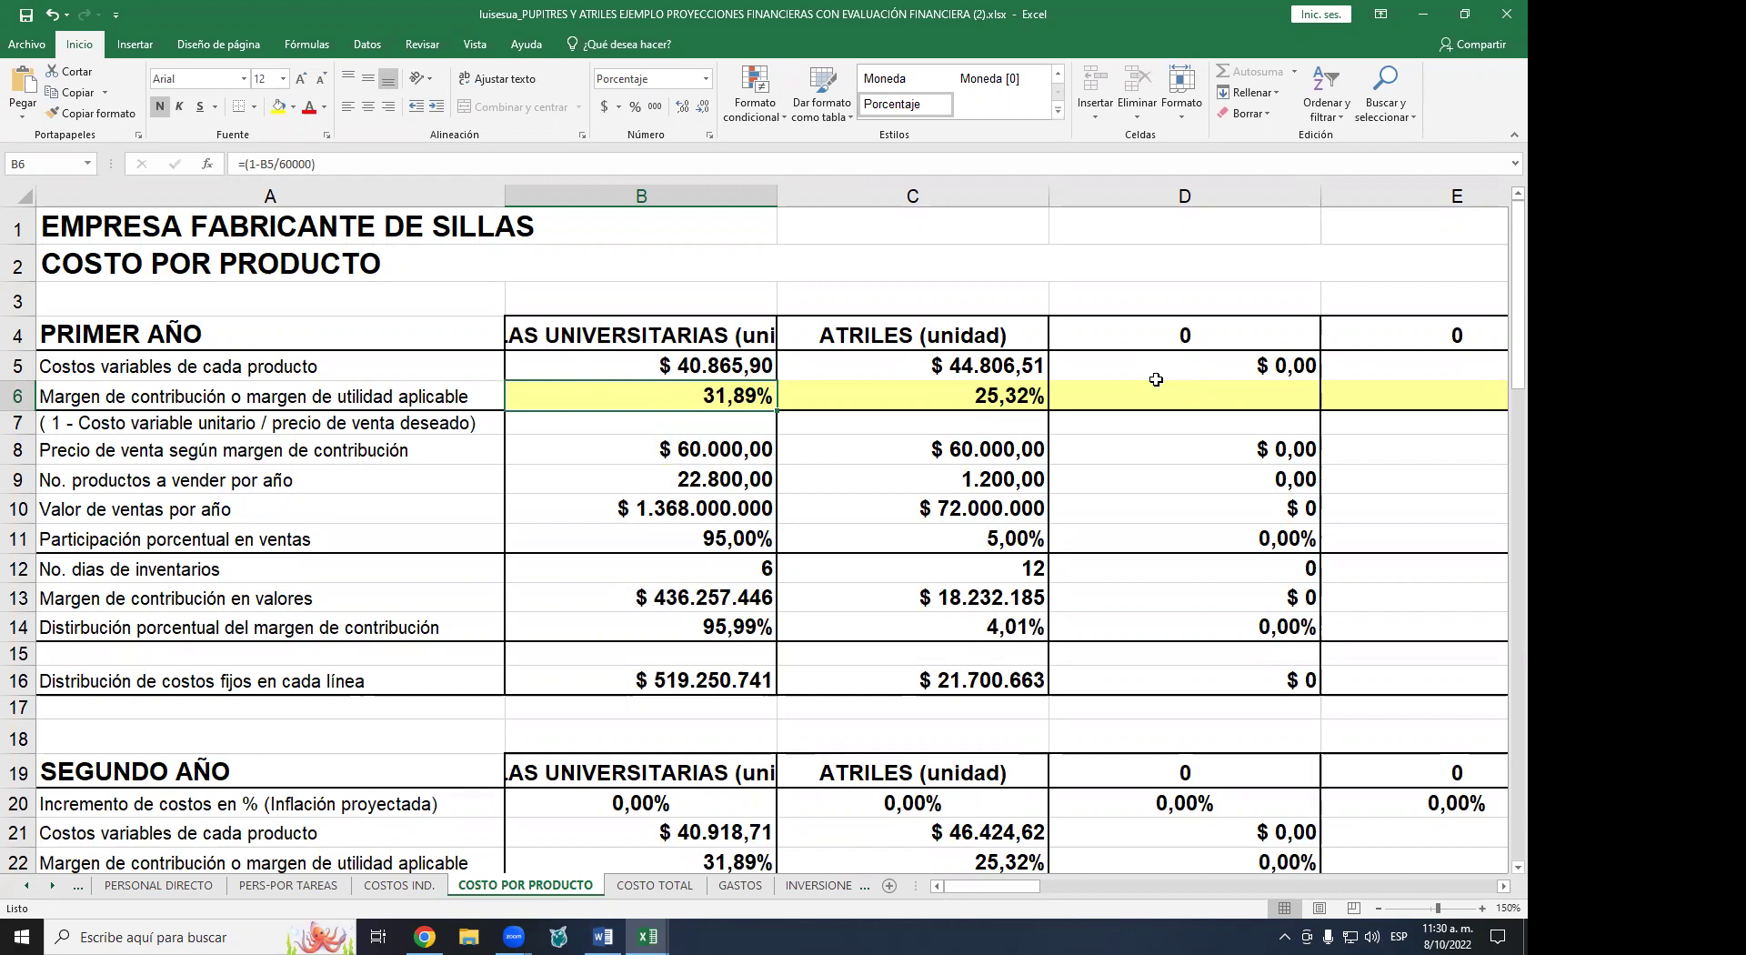
pyautogui.press('Up')
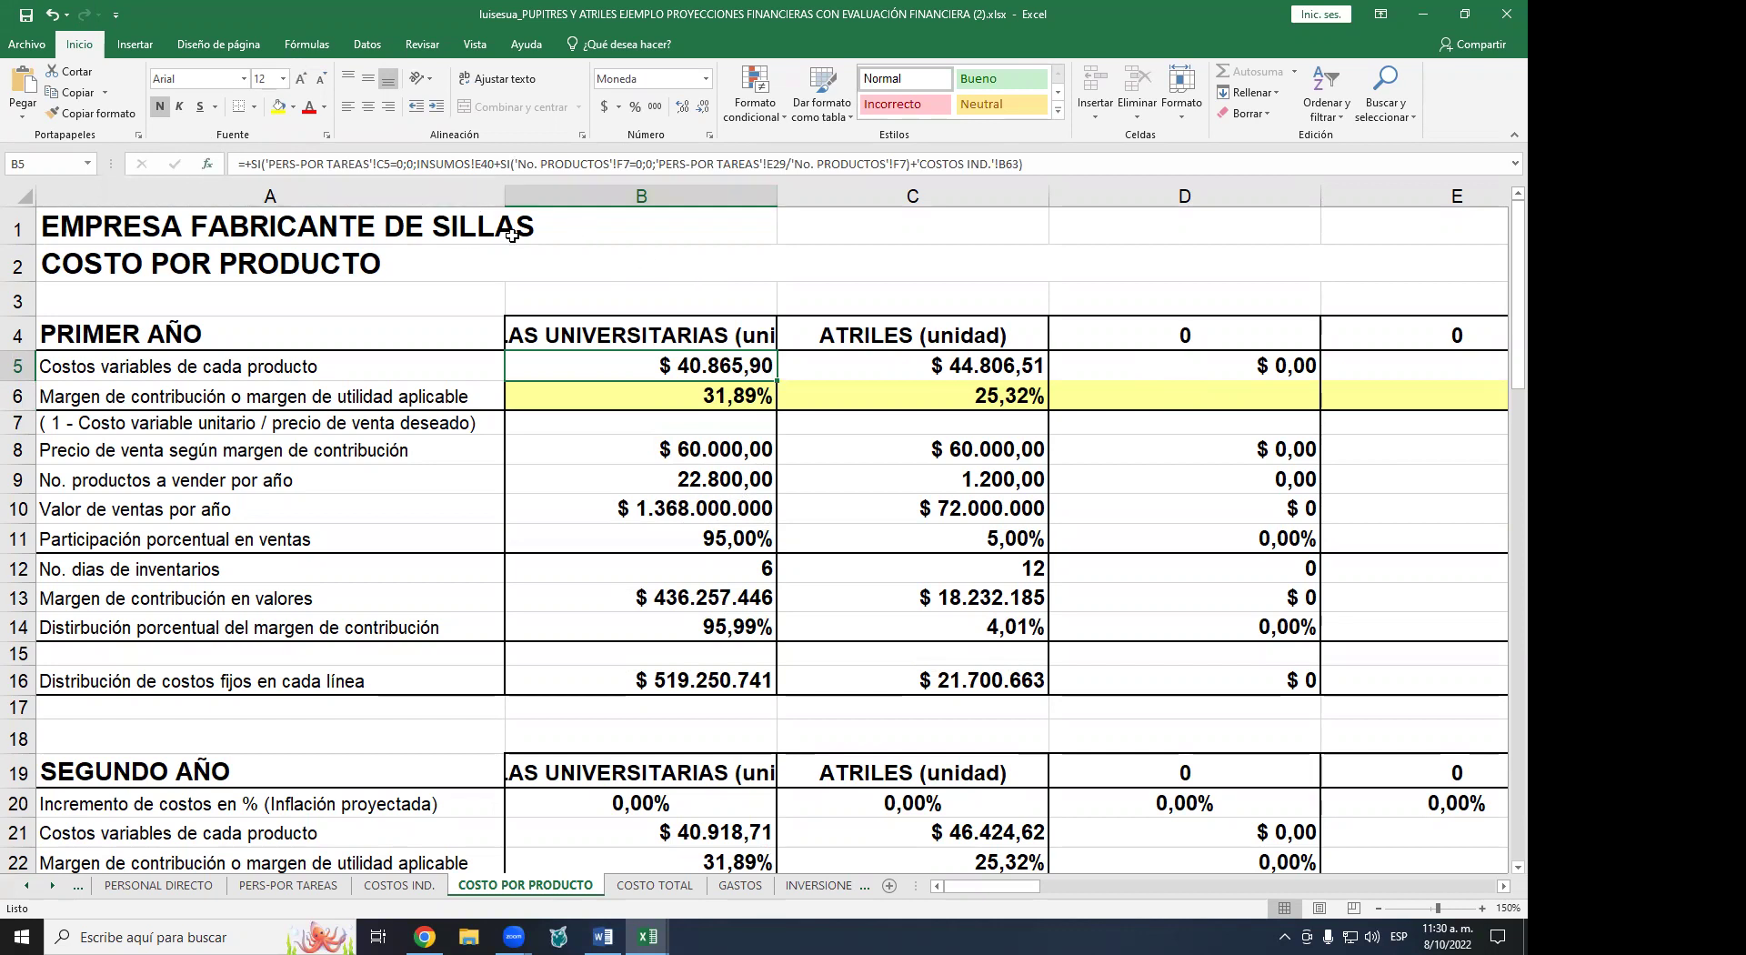
# - Change B6's target price in the formula bar to give =(1-B5/75000)
pyautogui.click(726, 400)
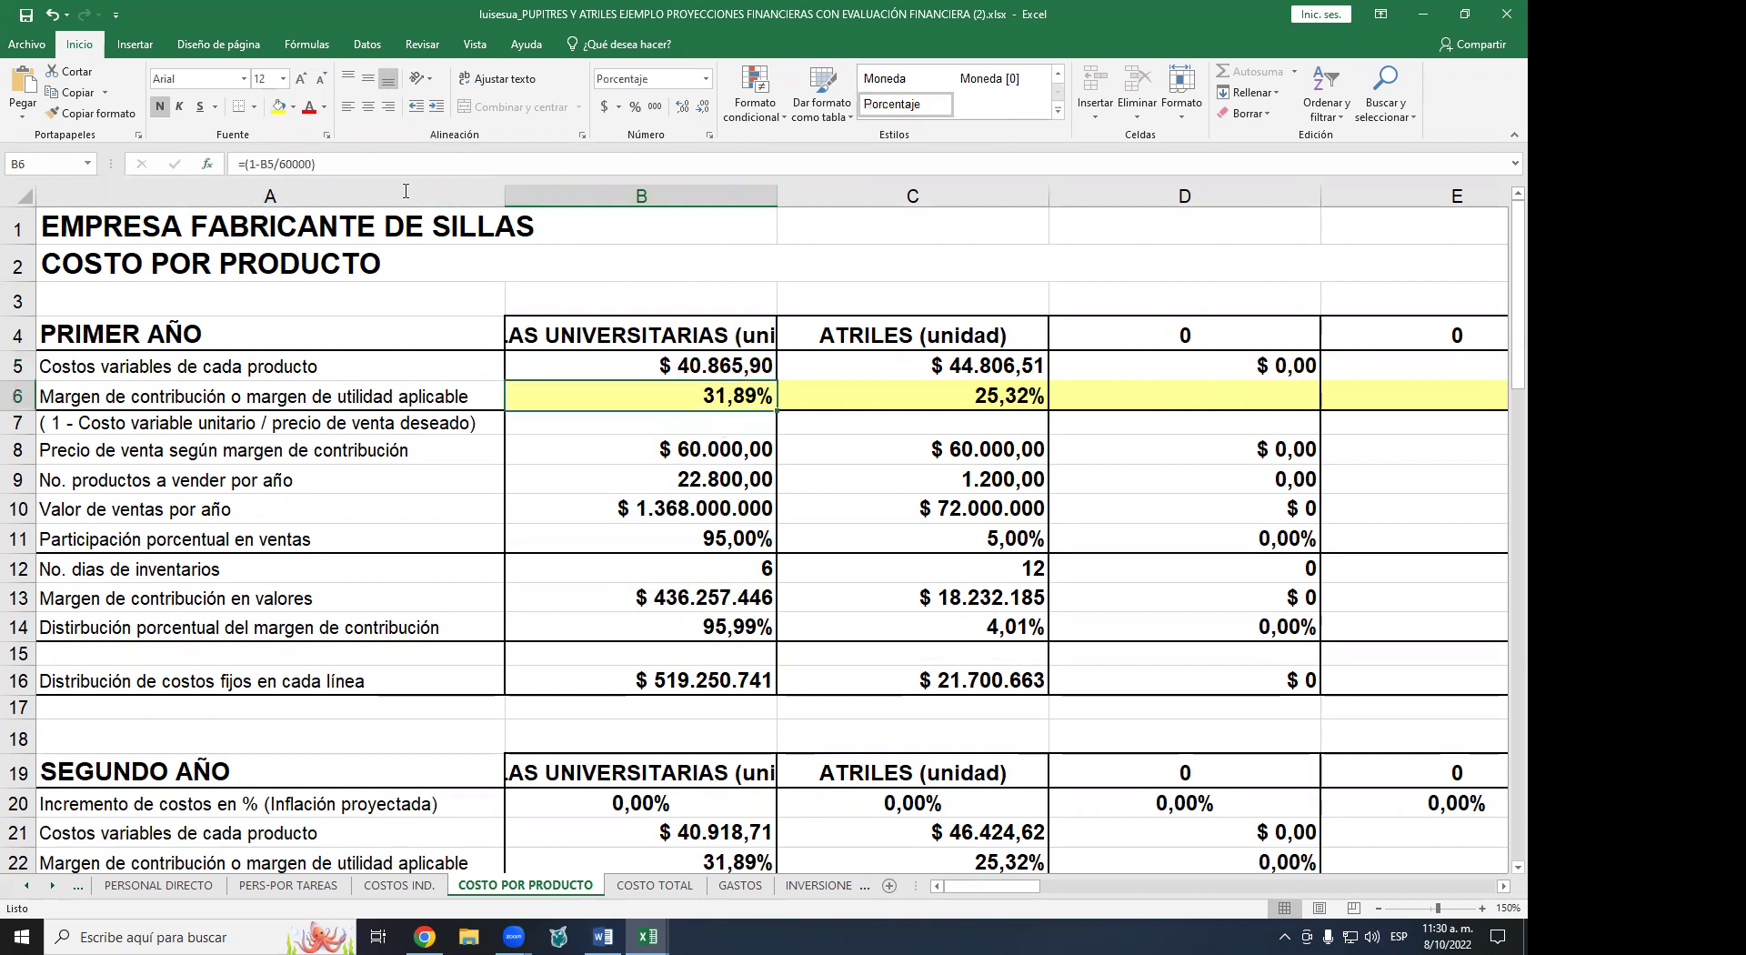
pyautogui.click(282, 165)
pyautogui.press('BackSpace')
pyautogui.press('Delete')
pyautogui.write('75')
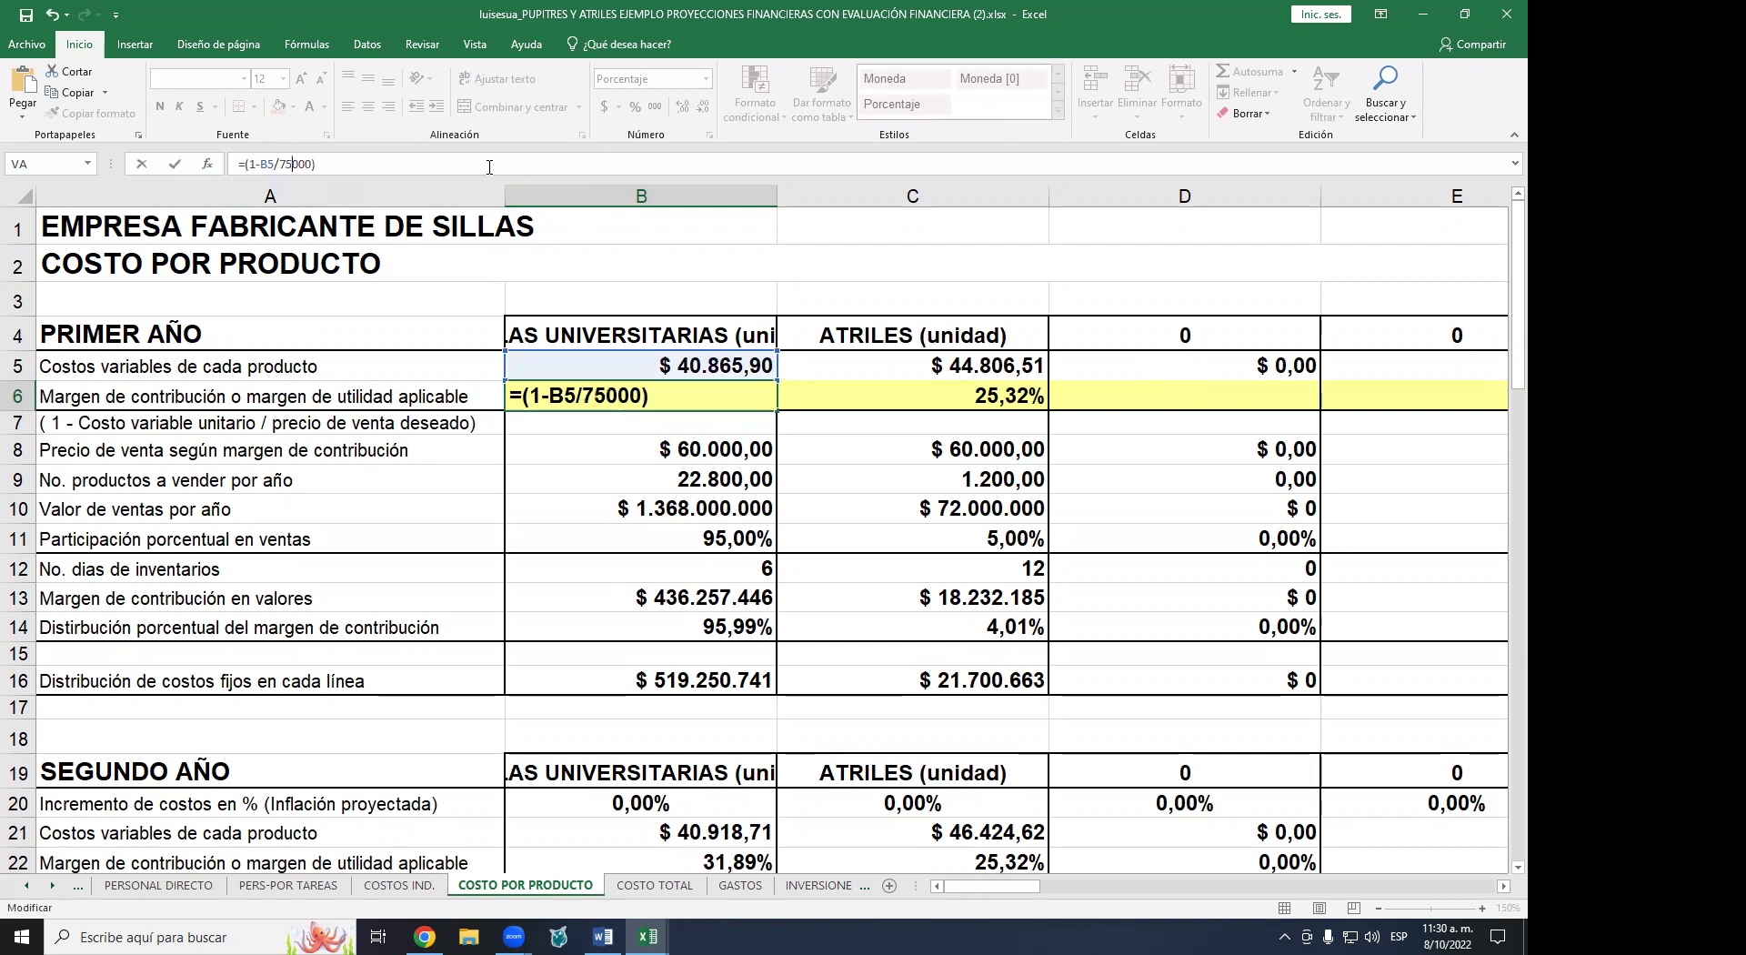
pyautogui.press('Return')
# - Inspect the lectern margin formula in C6 without changing it
pyautogui.press('Up')
pyautogui.press('Right')
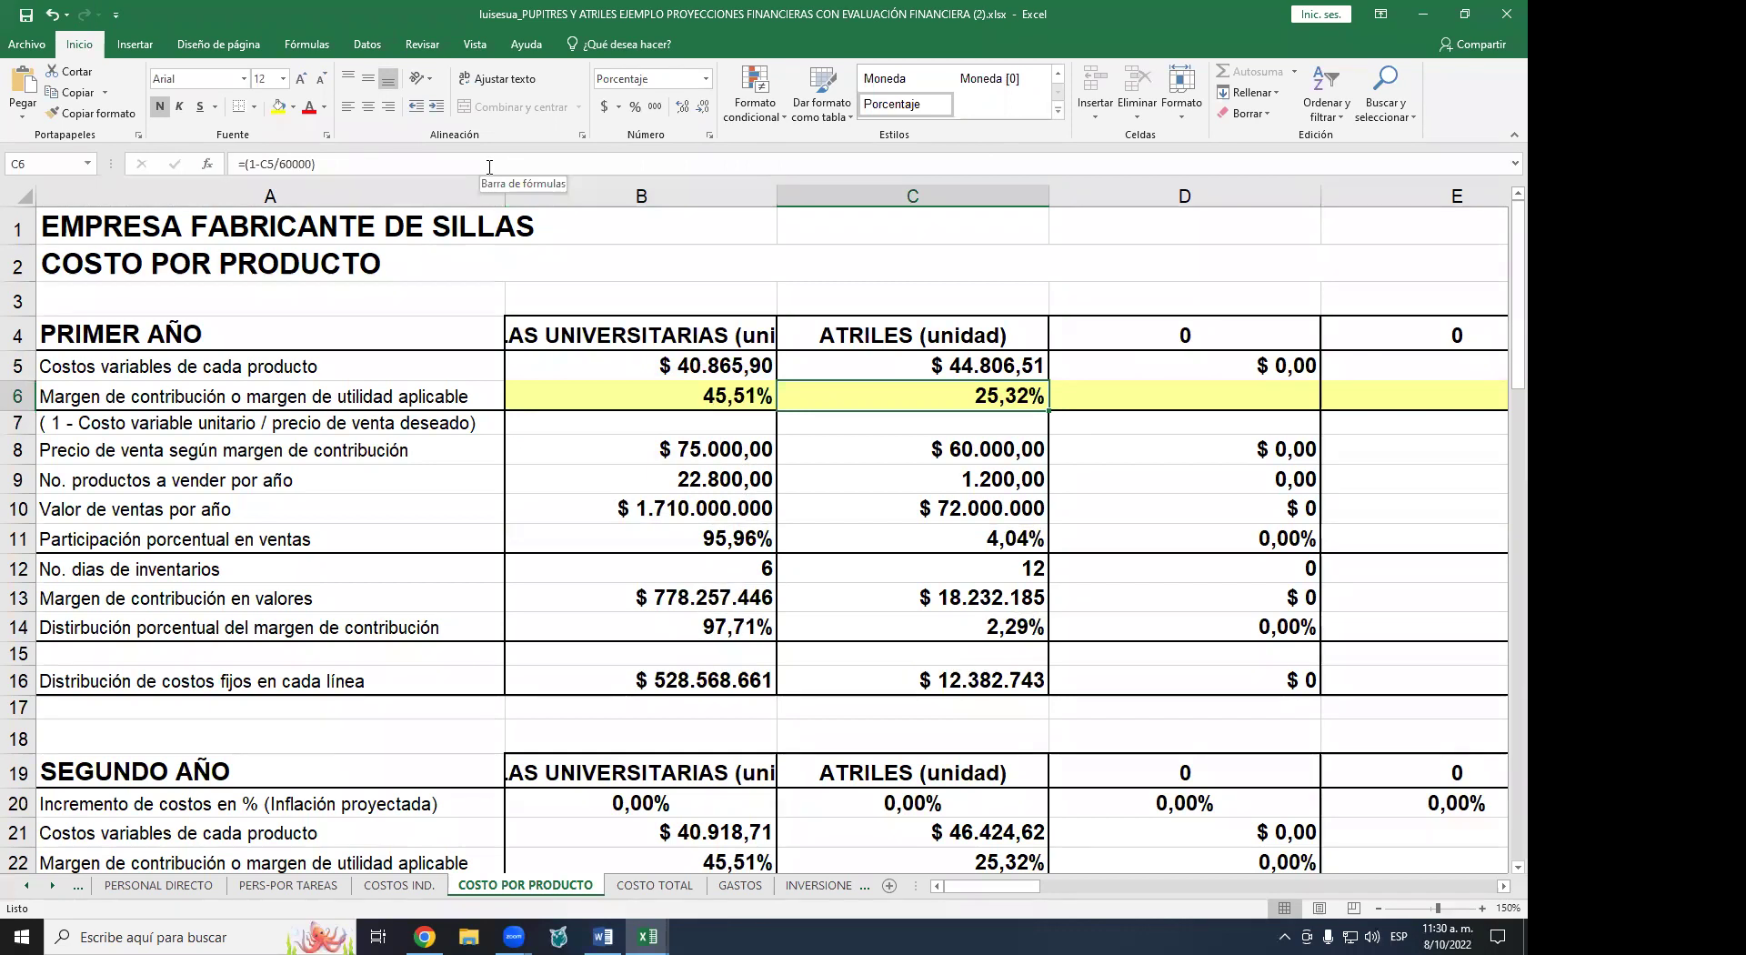
pyautogui.press('F2')
pyautogui.press('Left')
pyautogui.press('Left')
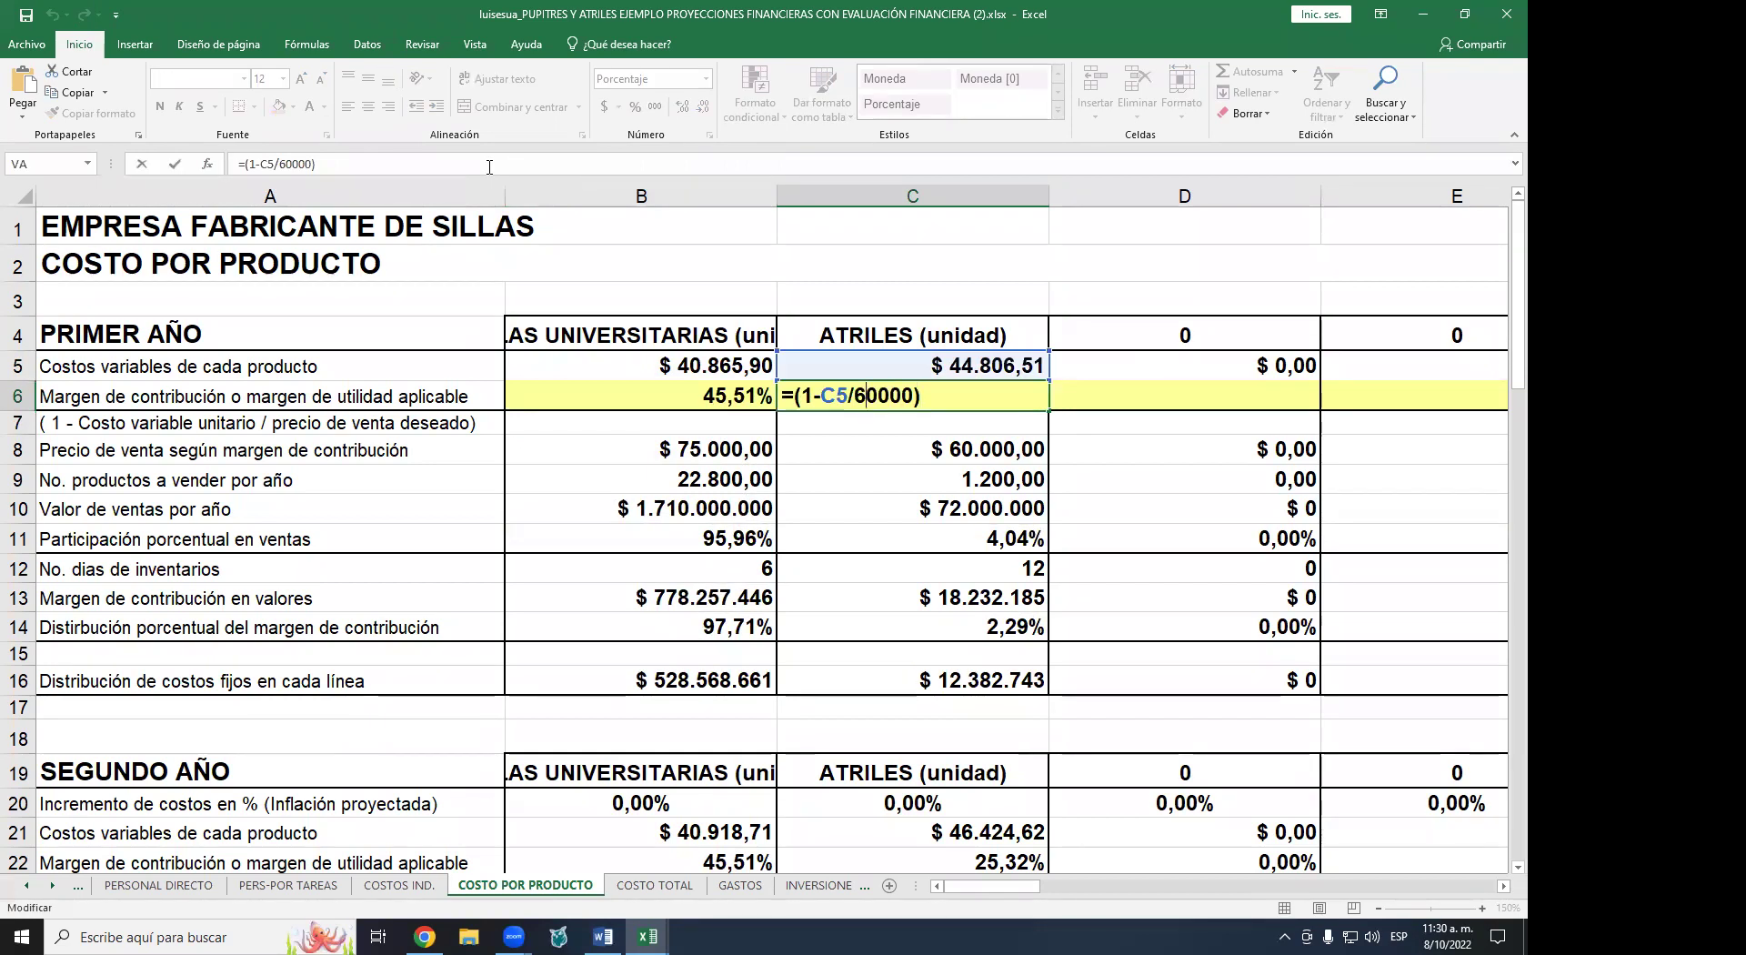
pyautogui.press('Return')
pyautogui.press('Return')
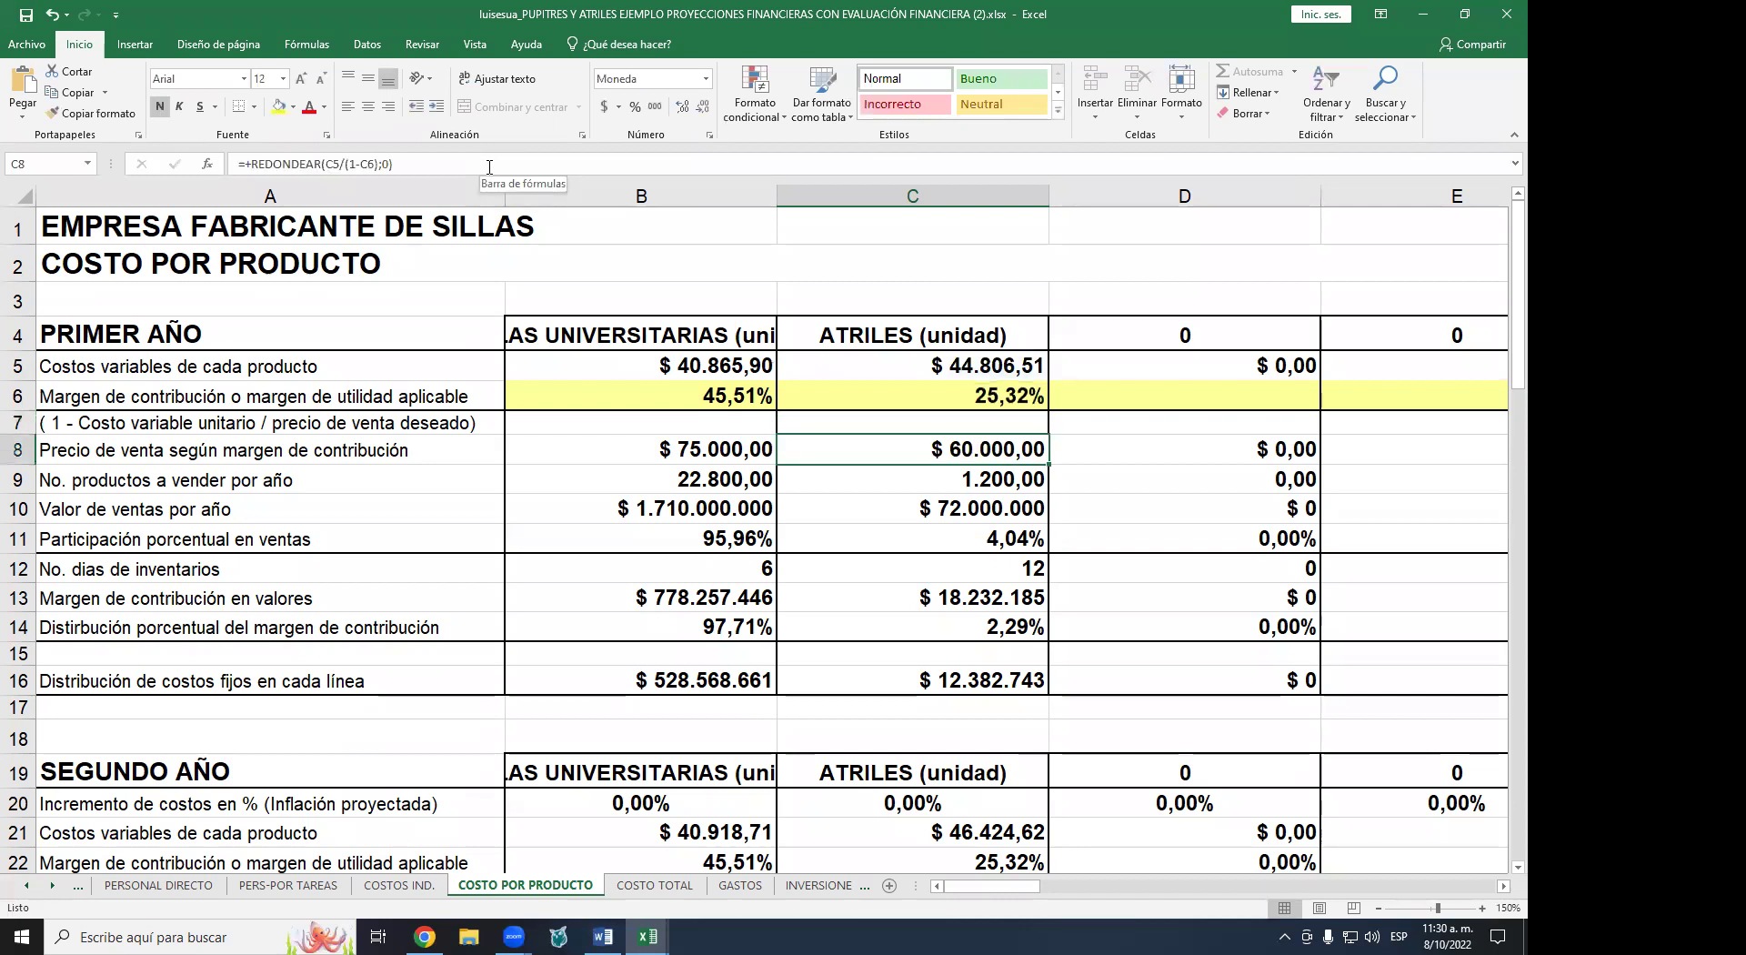
pyautogui.press('Left')
pyautogui.press('Left')
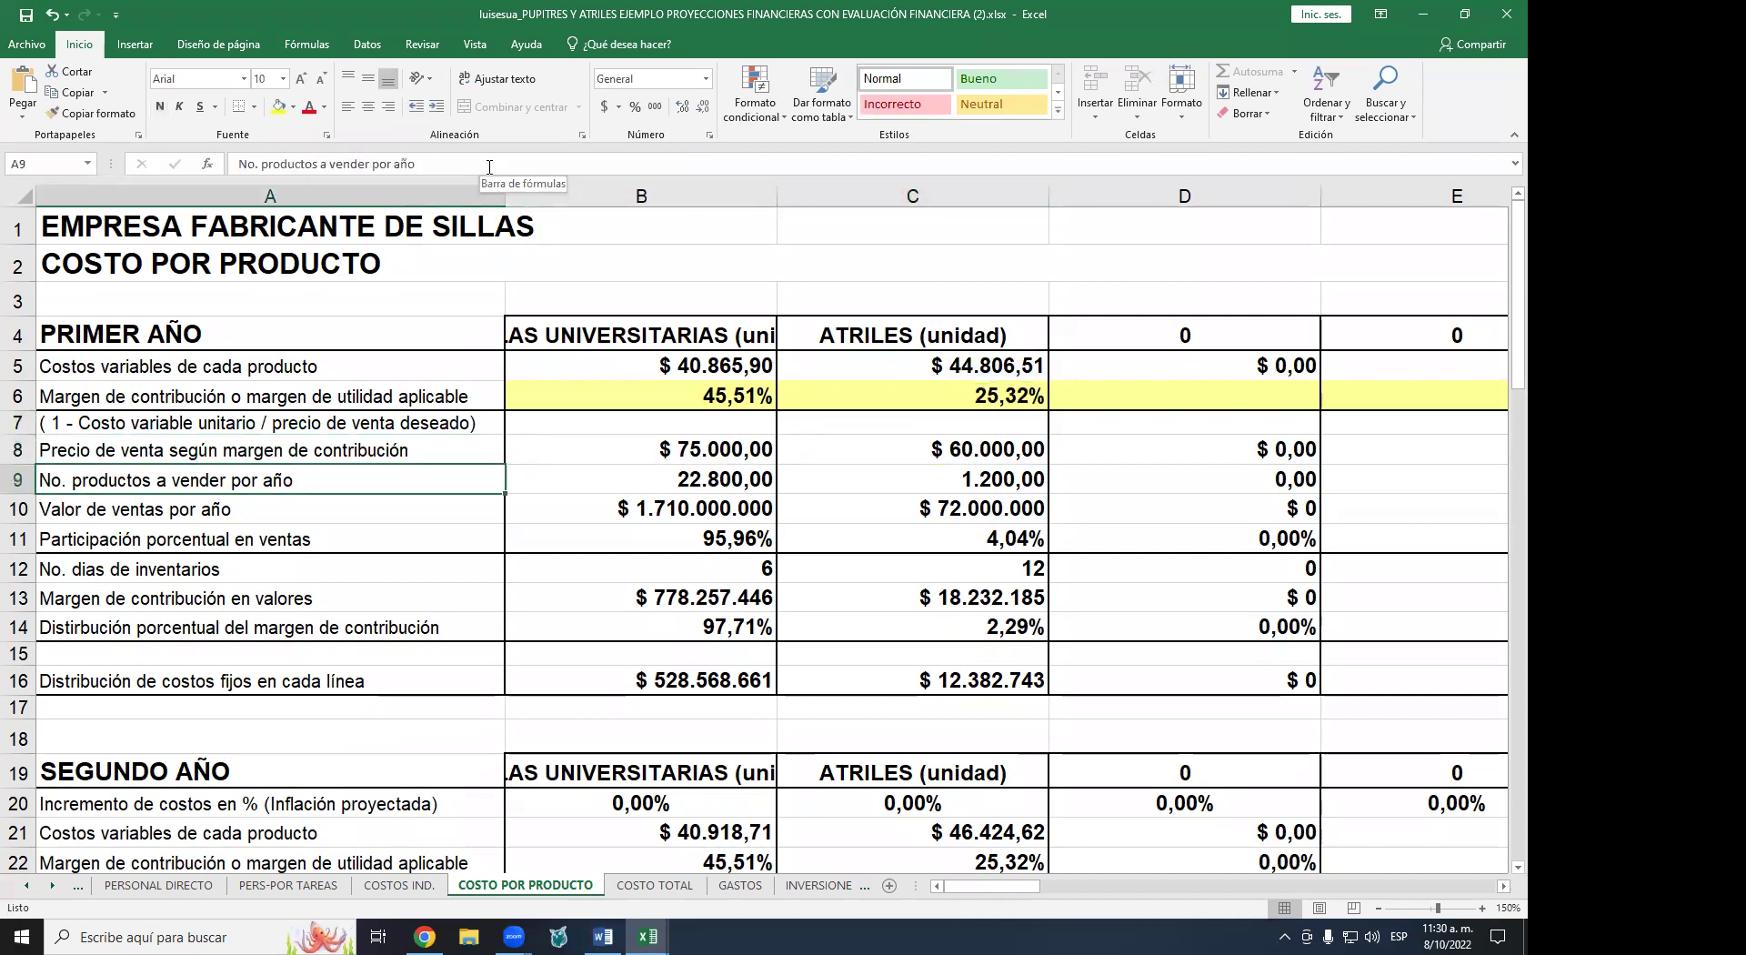
pyautogui.press('Right')
pyautogui.press('Down')
pyautogui.press('Down')
pyautogui.press('Down')
pyautogui.press('Down')
pyautogui.press('Down')
pyautogui.press('Down')
pyautogui.press('Down')
pyautogui.press('Down')
pyautogui.press('Down')
pyautogui.press('Down')
pyautogui.press('Down')
pyautogui.press('Down')
pyautogui.press('Down')
pyautogui.press('Down')
pyautogui.press('Down')
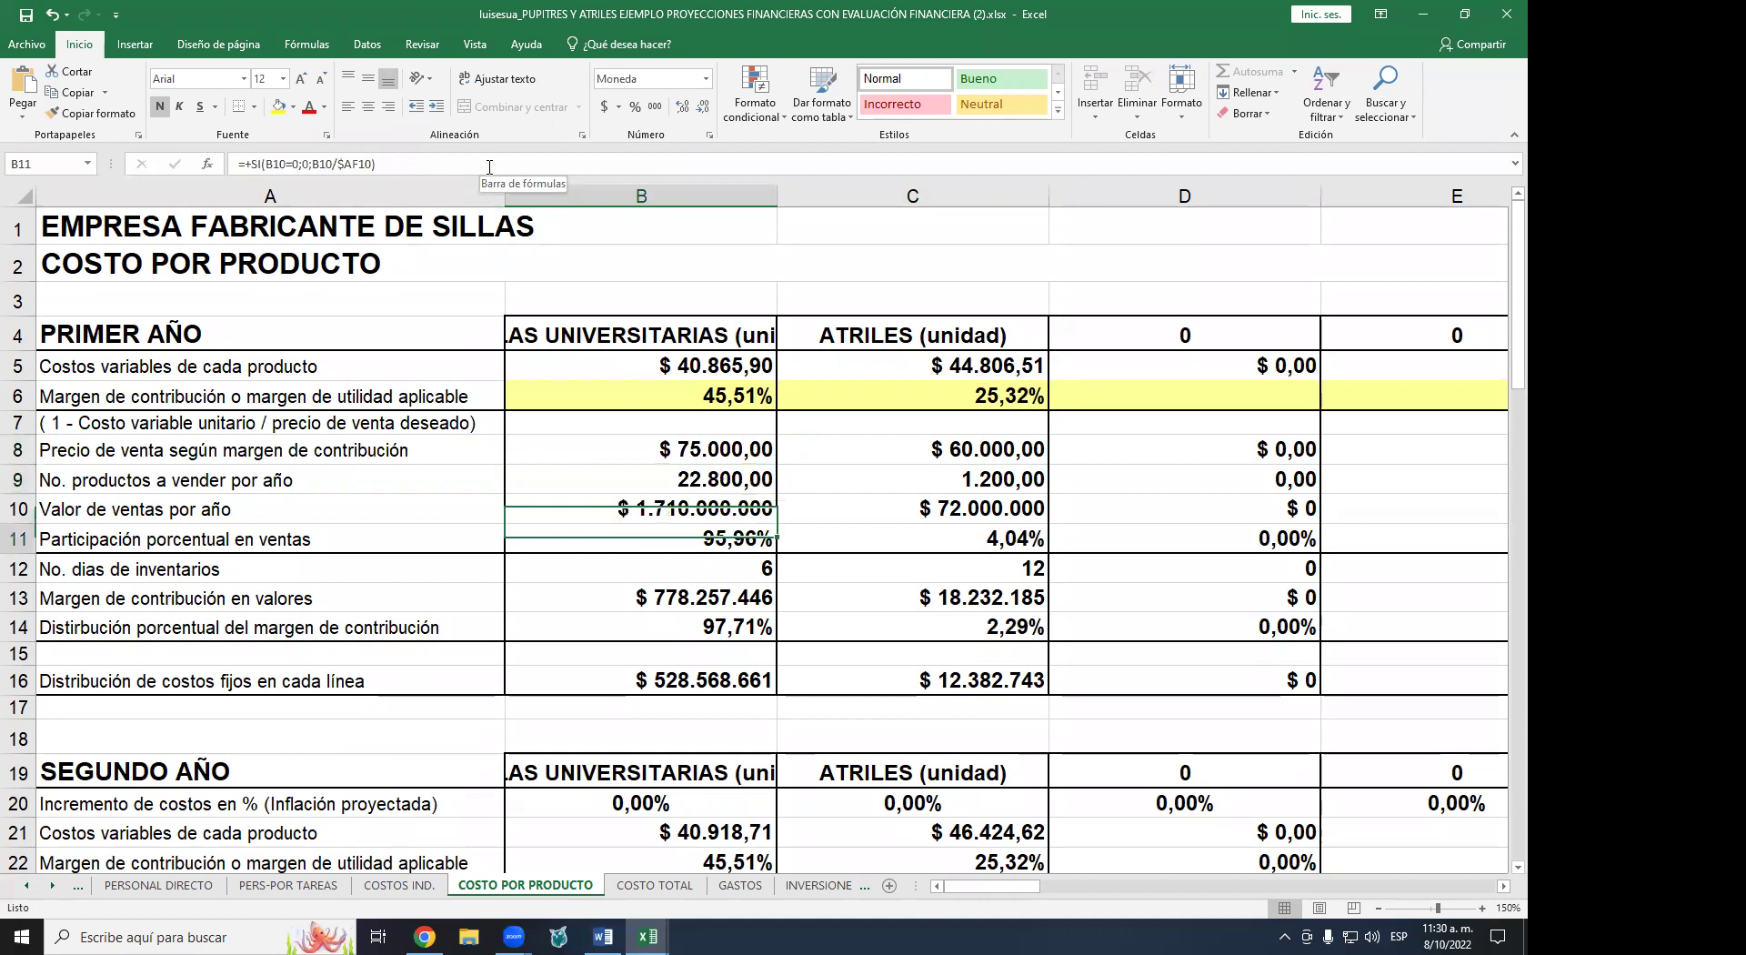
pyautogui.press('Down')
pyautogui.press('Down')
pyautogui.press('Down')
pyautogui.press('Down')
pyautogui.press('Down')
pyautogui.press('Down')
pyautogui.press('Down')
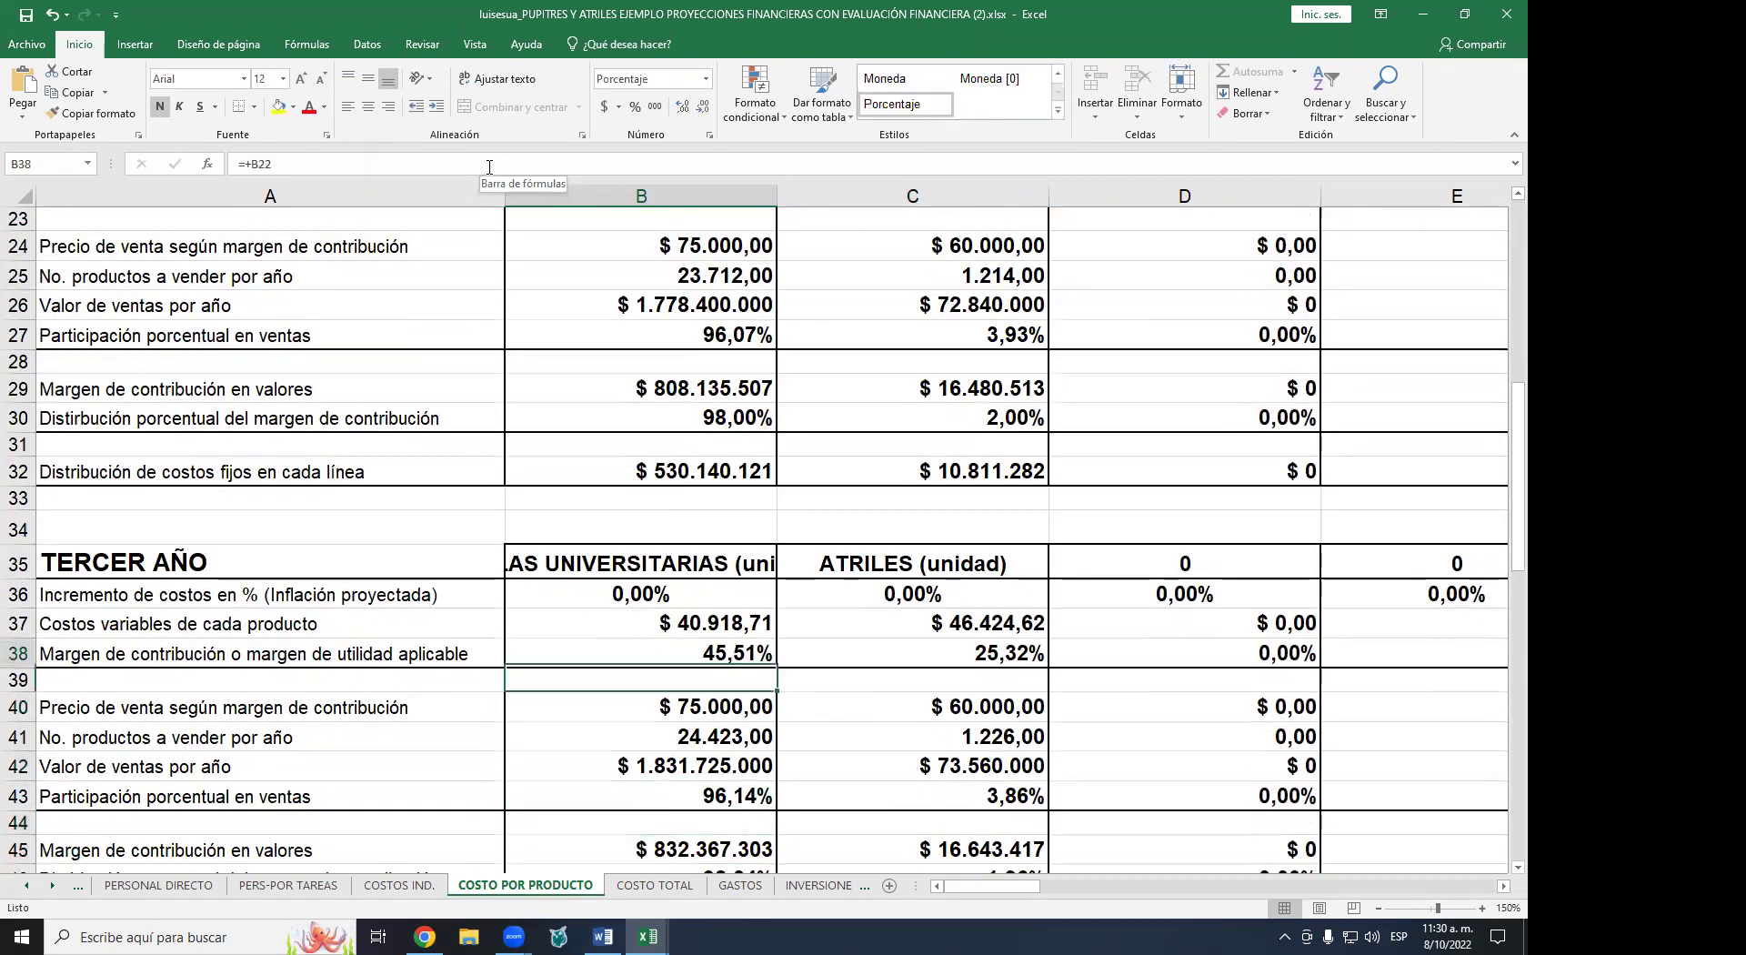
pyautogui.press('Up')
pyautogui.press('Up')
pyautogui.press('Up')
pyautogui.press('Up')
pyautogui.press('Up')
pyautogui.press('Up')
pyautogui.press('Up')
pyautogui.press('Up')
pyautogui.press('Up')
pyautogui.press('Up')
pyautogui.press('Up')
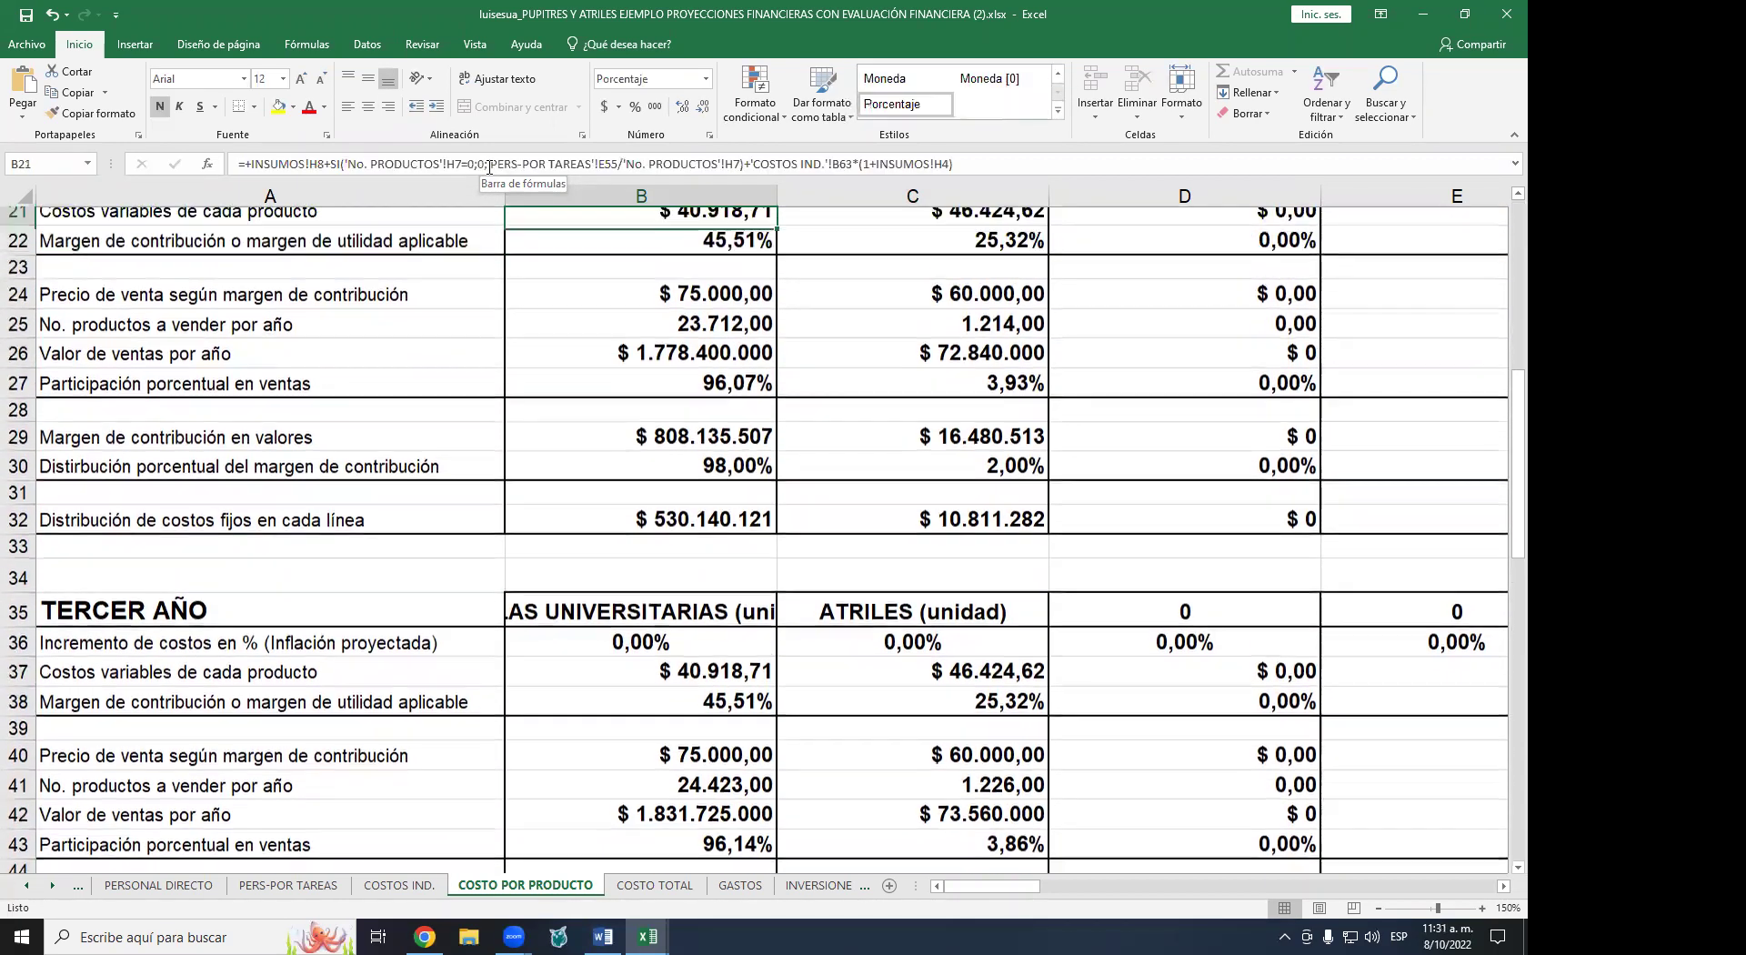
pyautogui.press('Up')
pyautogui.press('Down')
pyautogui.press('Down')
pyautogui.press('Down')
pyautogui.press('Down')
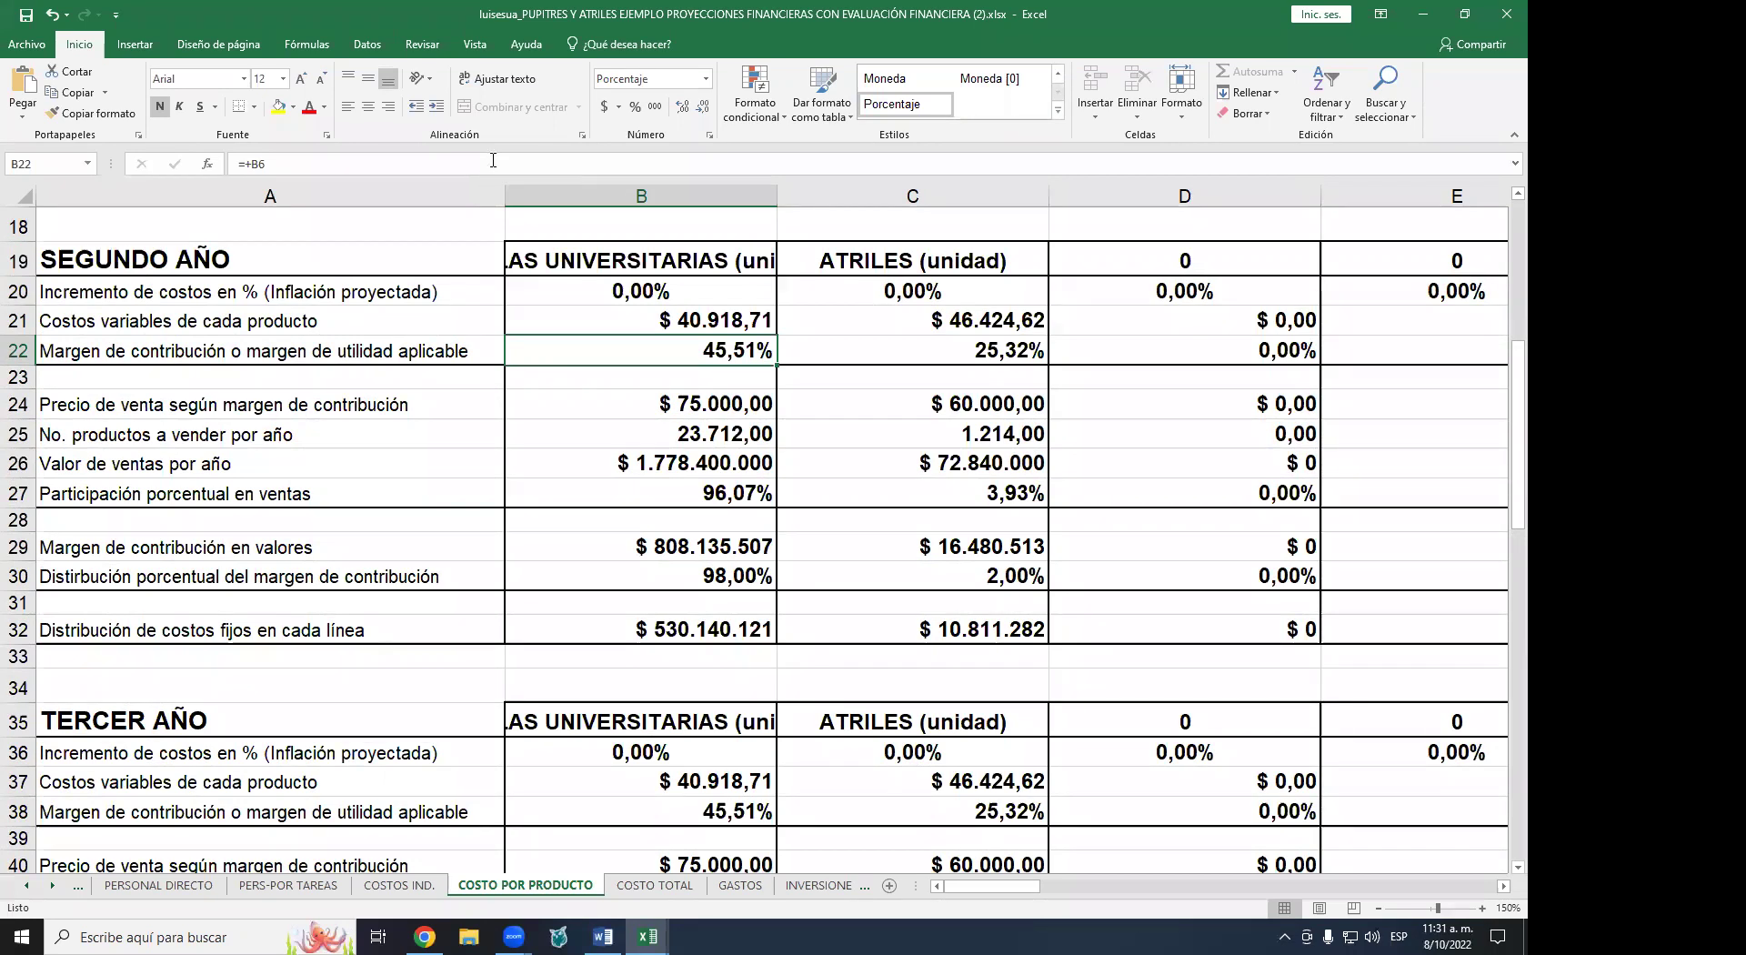
pyautogui.scroll(-6, 491, 91)
pyautogui.click(648, 404)
pyautogui.scroll(-3, 650, 361)
pyautogui.scroll(-13, 650, 361)
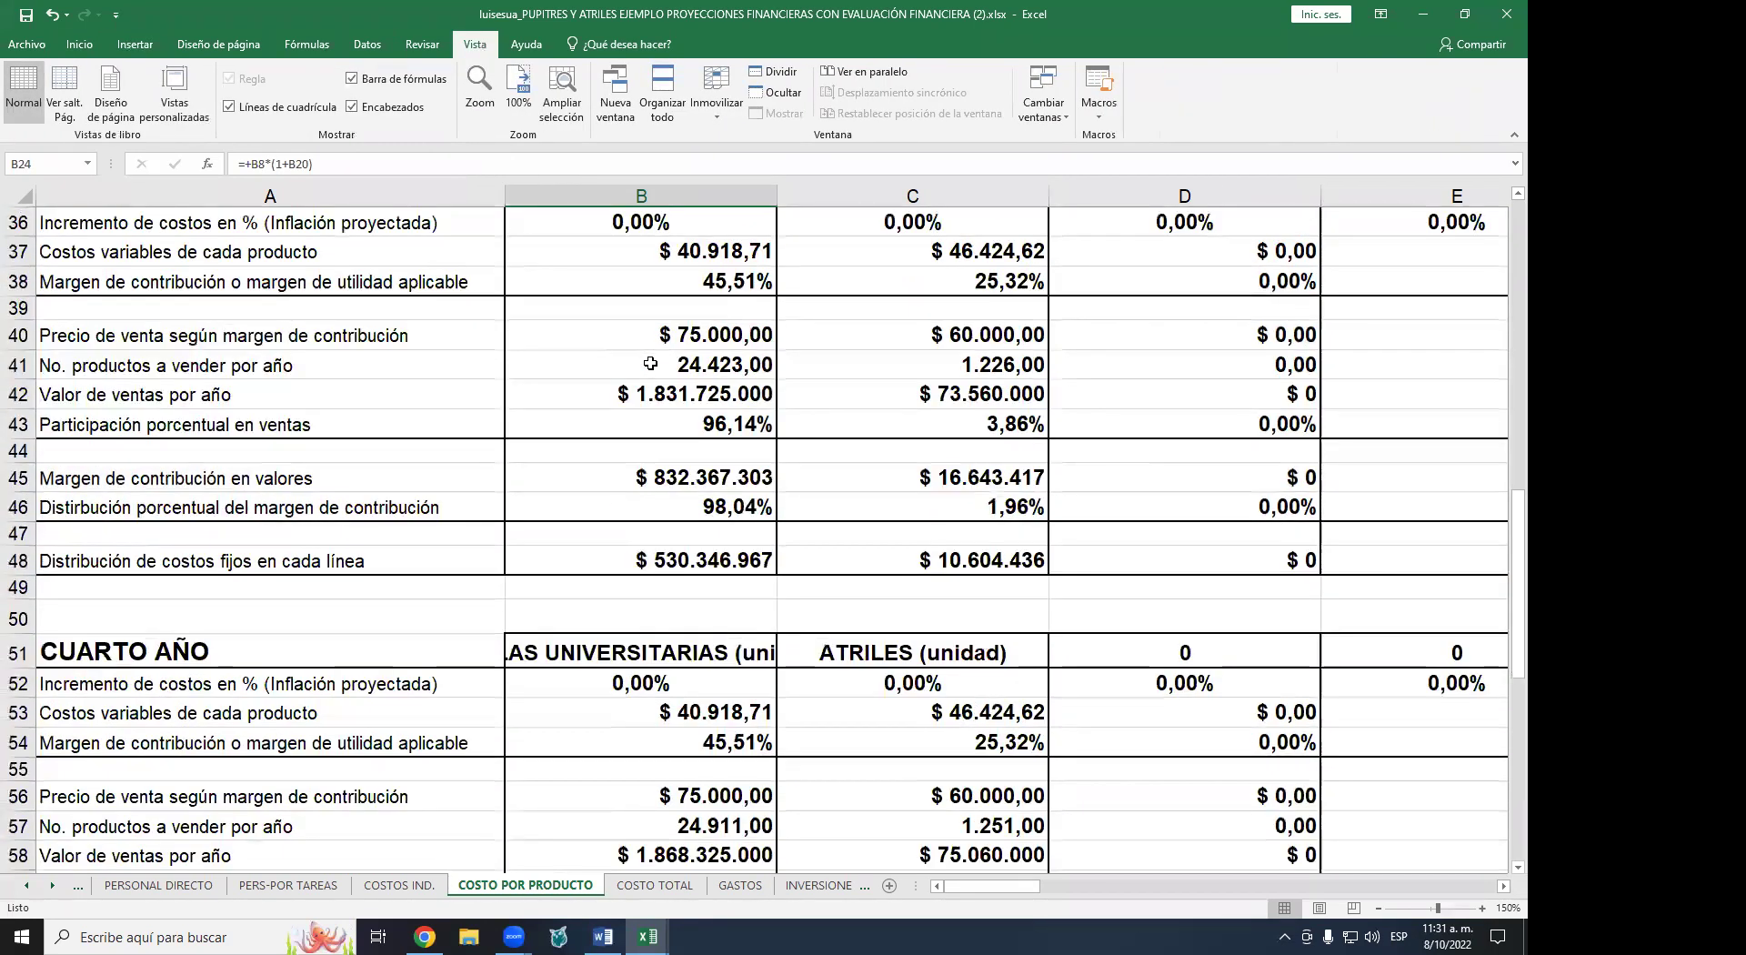
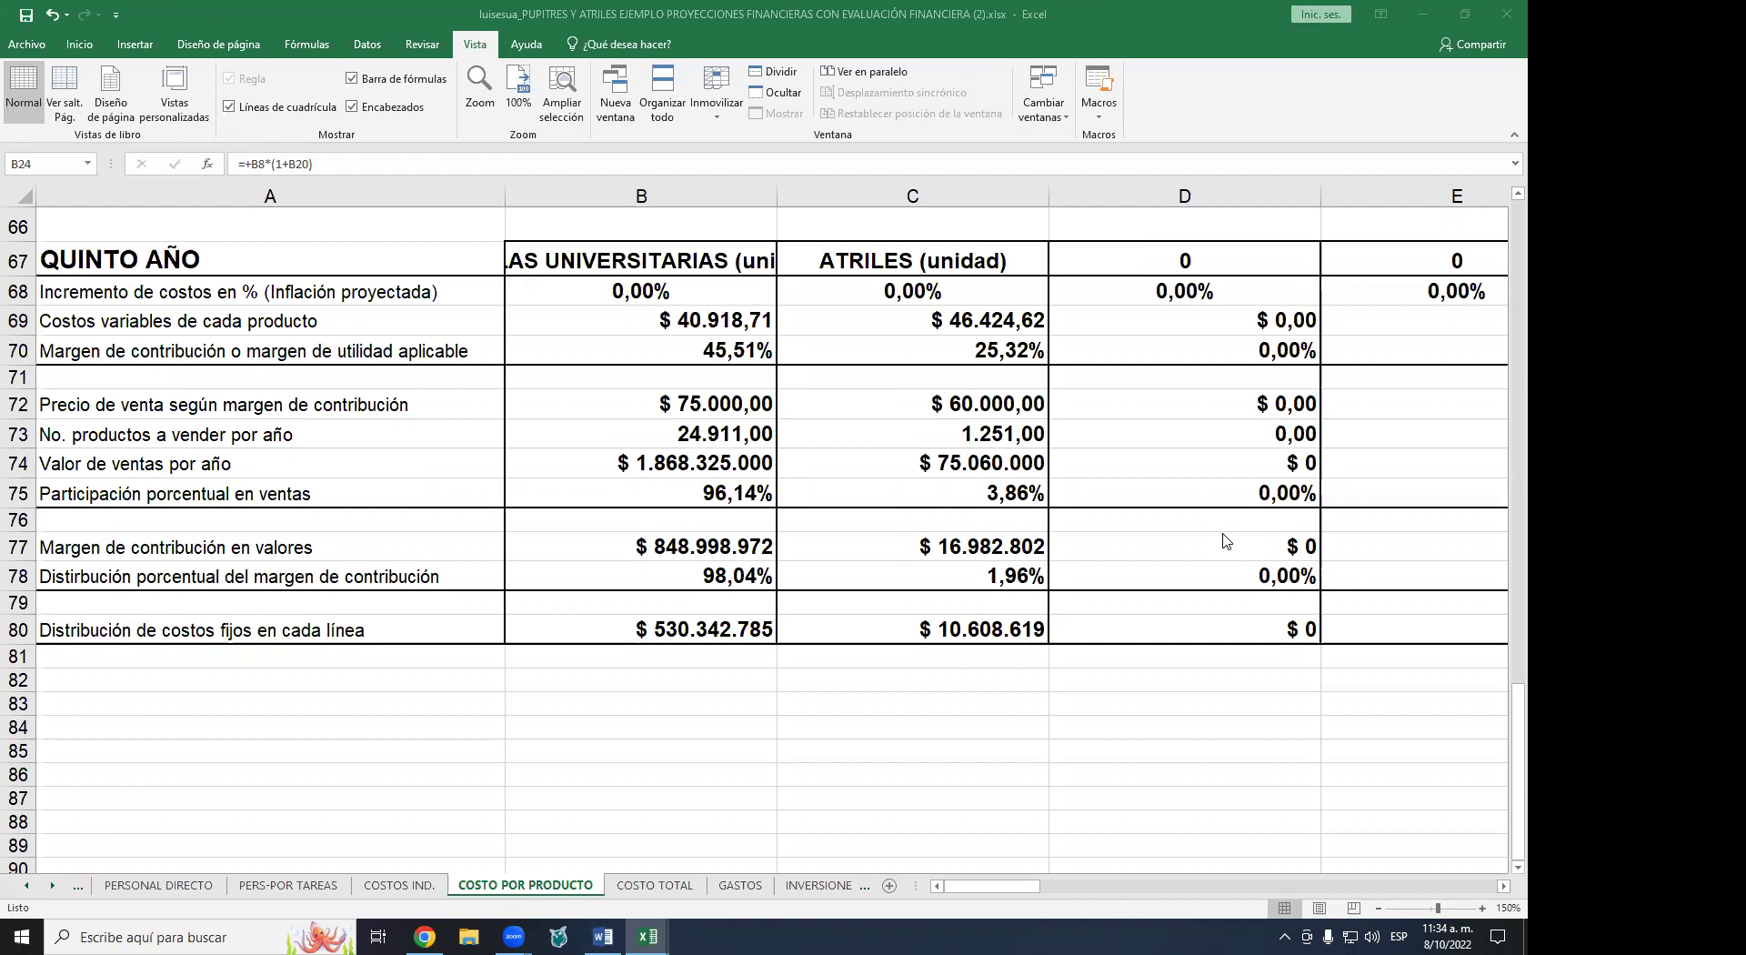
# - Return to the top of COSTO POR PRODUCTO, showing first-year margins of 45,51% and 25,32%
pyautogui.scroll(-2, 1226, 541)
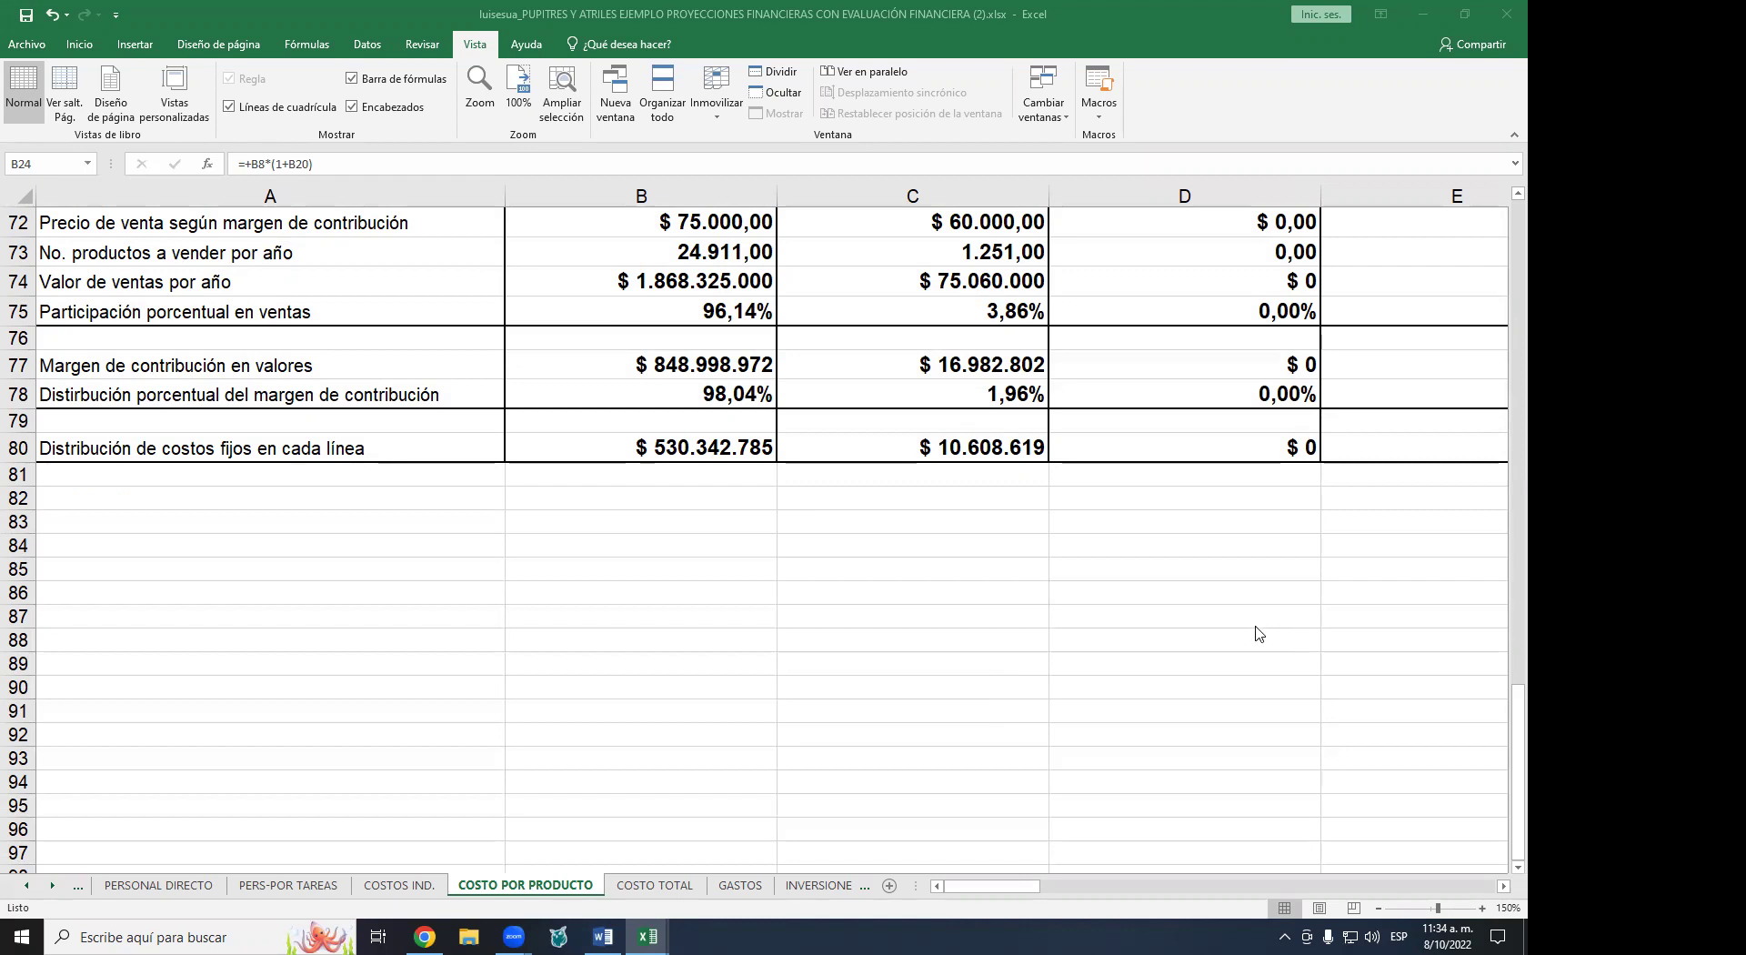
pyautogui.scroll(3, 1069, 707)
pyautogui.scroll(15, 1069, 707)
pyautogui.scroll(5, 1065, 711)
pyautogui.scroll(1, 1064, 711)
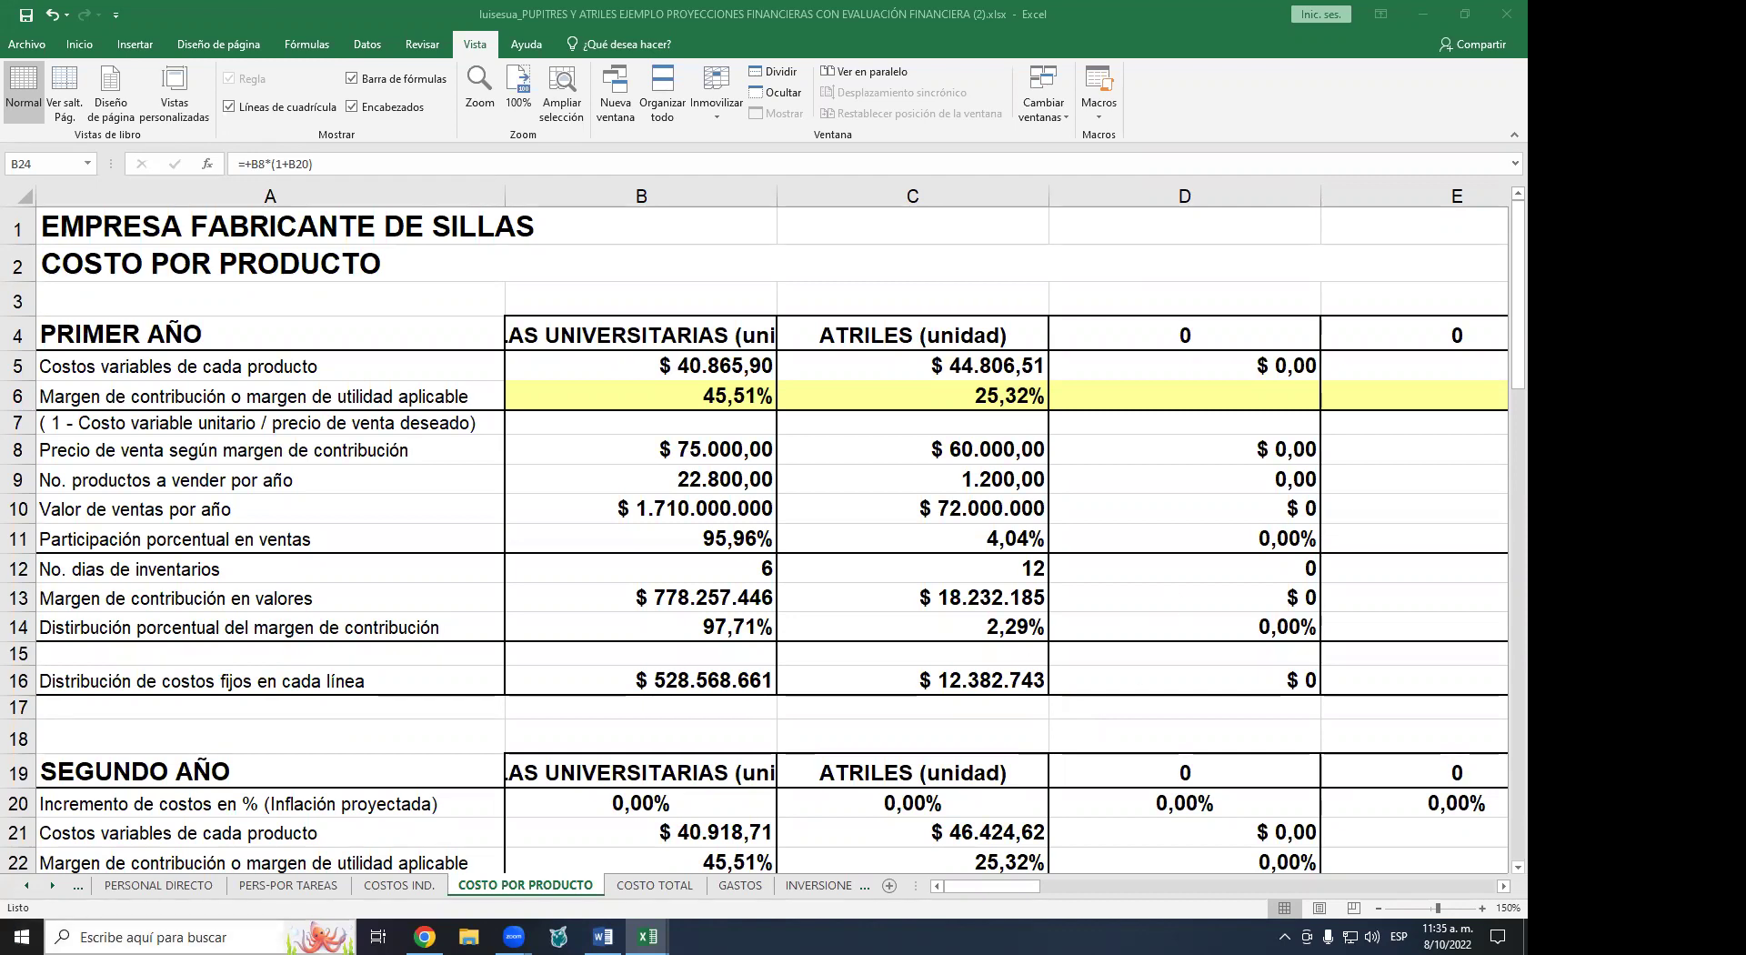
# - Inspect B5's first-year chair variable-cost formula, review the SEGUNDO AÑO block, and reveal the INSUMOS tab
pyautogui.click(665, 365)
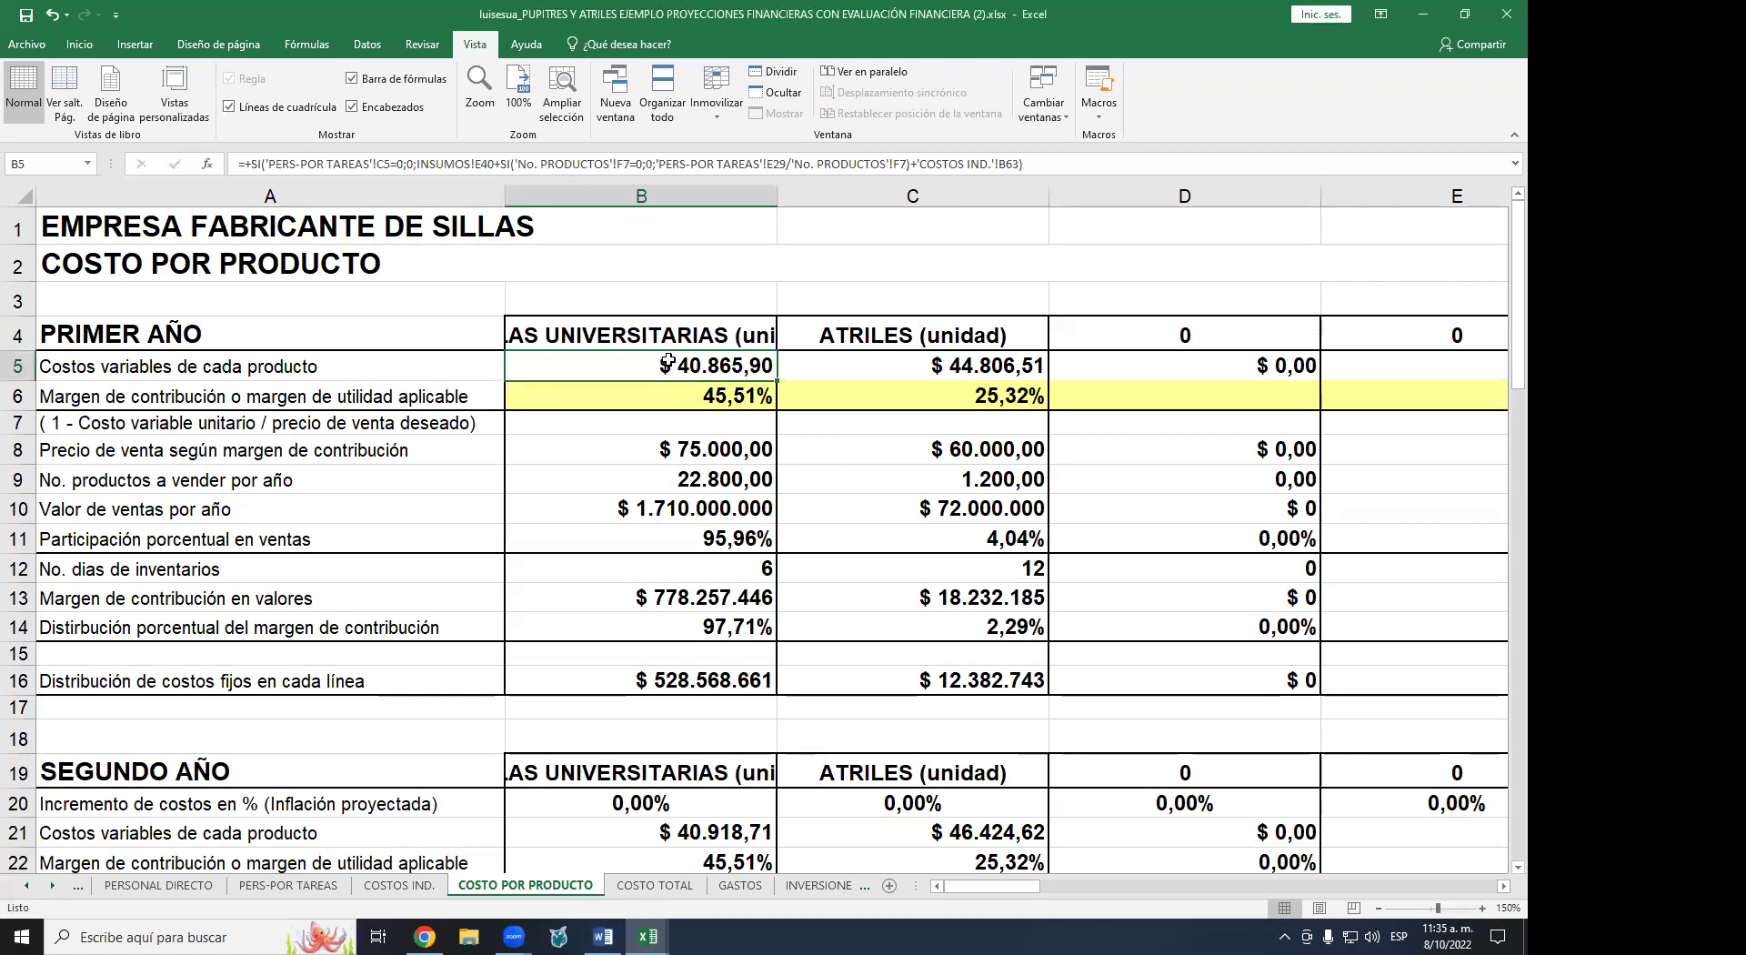
pyautogui.scroll(-3, 666, 362)
pyautogui.scroll(-1, 668, 361)
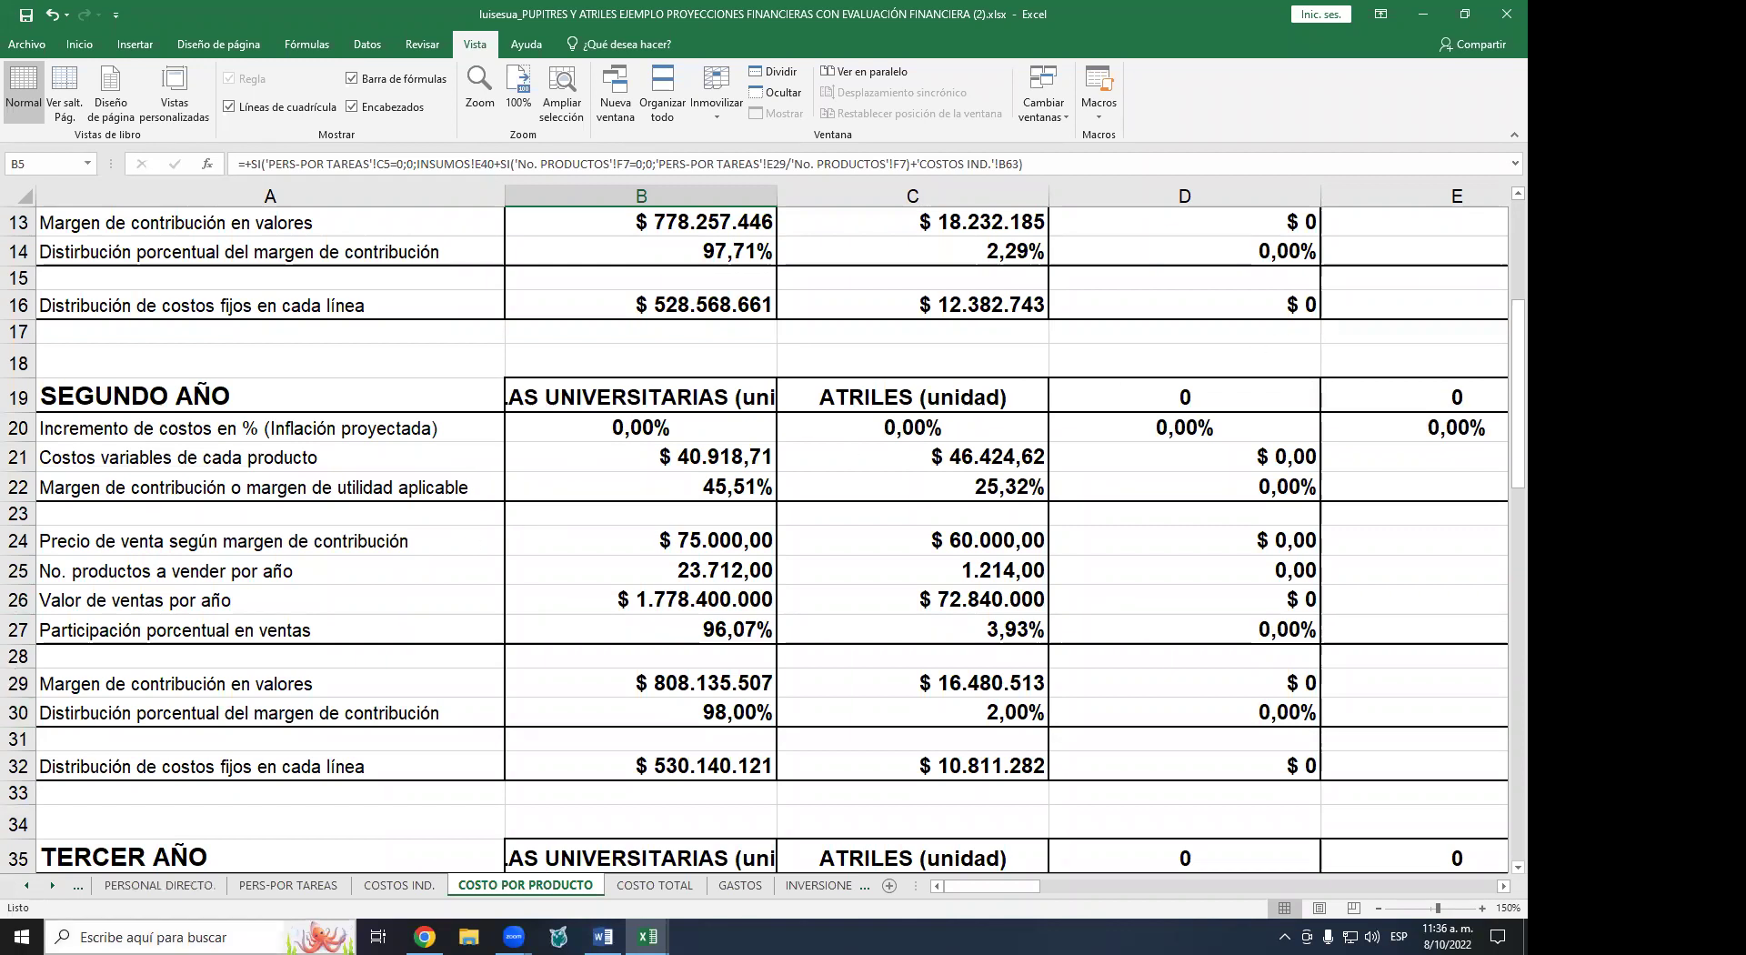
pyautogui.click(28, 886)
pyautogui.click(27, 885)
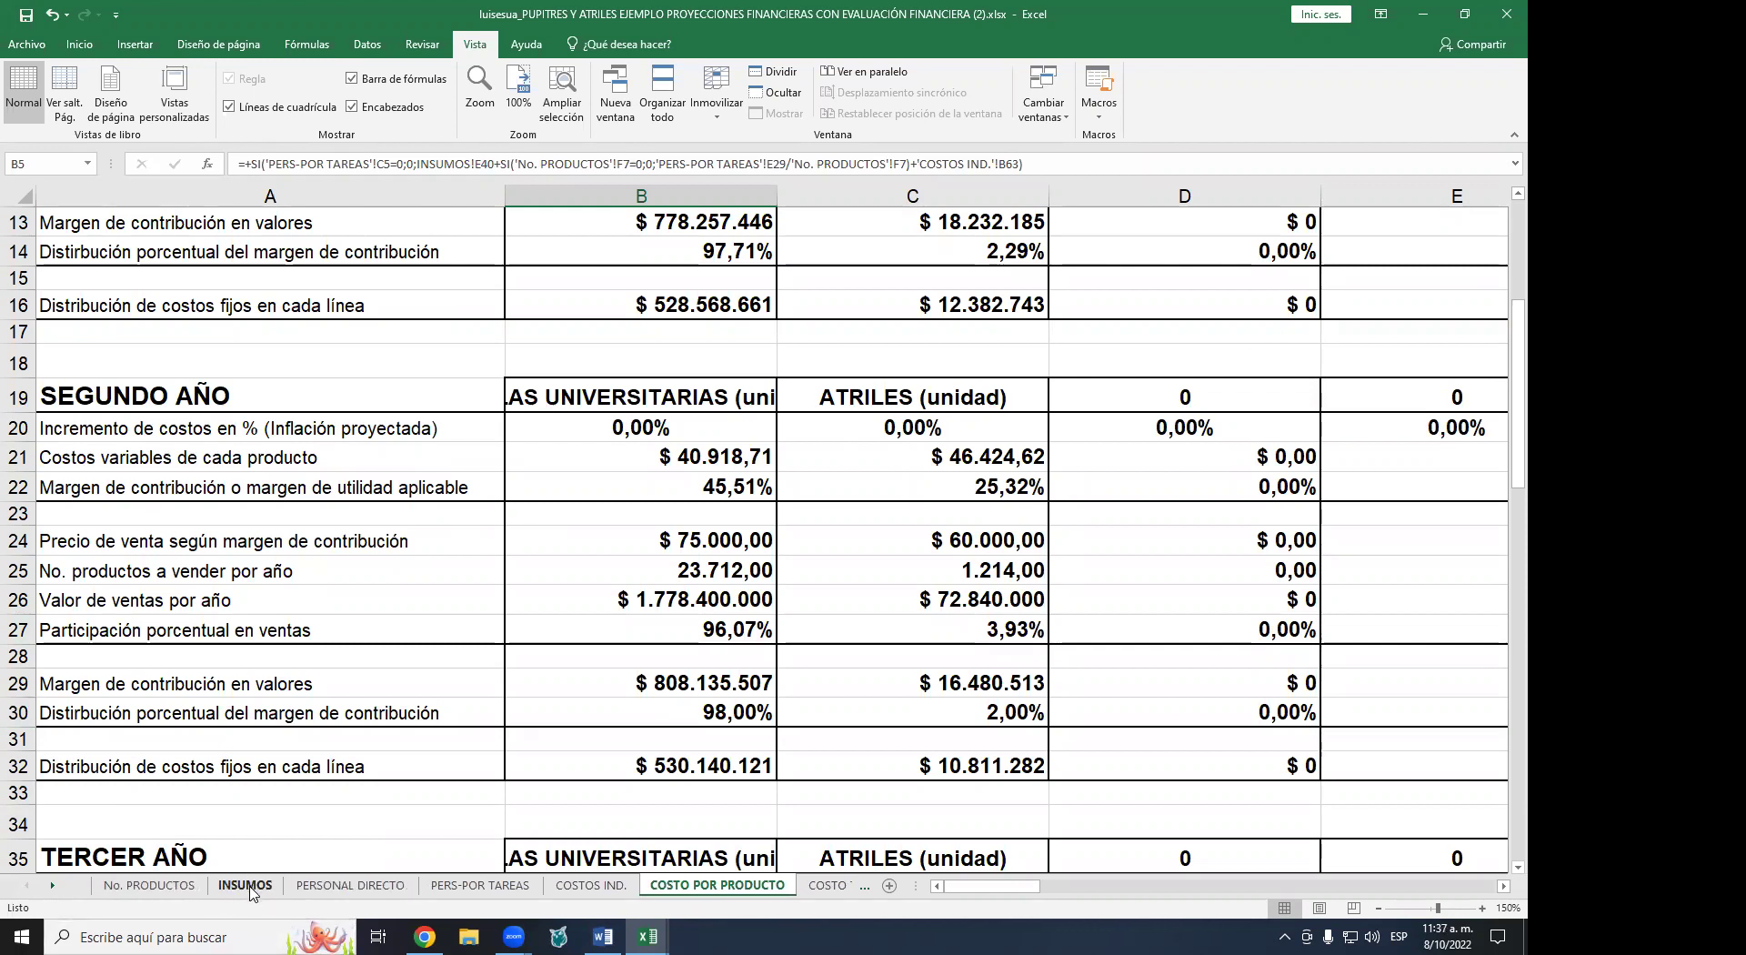
# - View INSUMOS unit input costs for years 2–5 and select the year 2 inflation rate cell
pyautogui.click(255, 882)
pyautogui.scroll(3, 1055, 455)
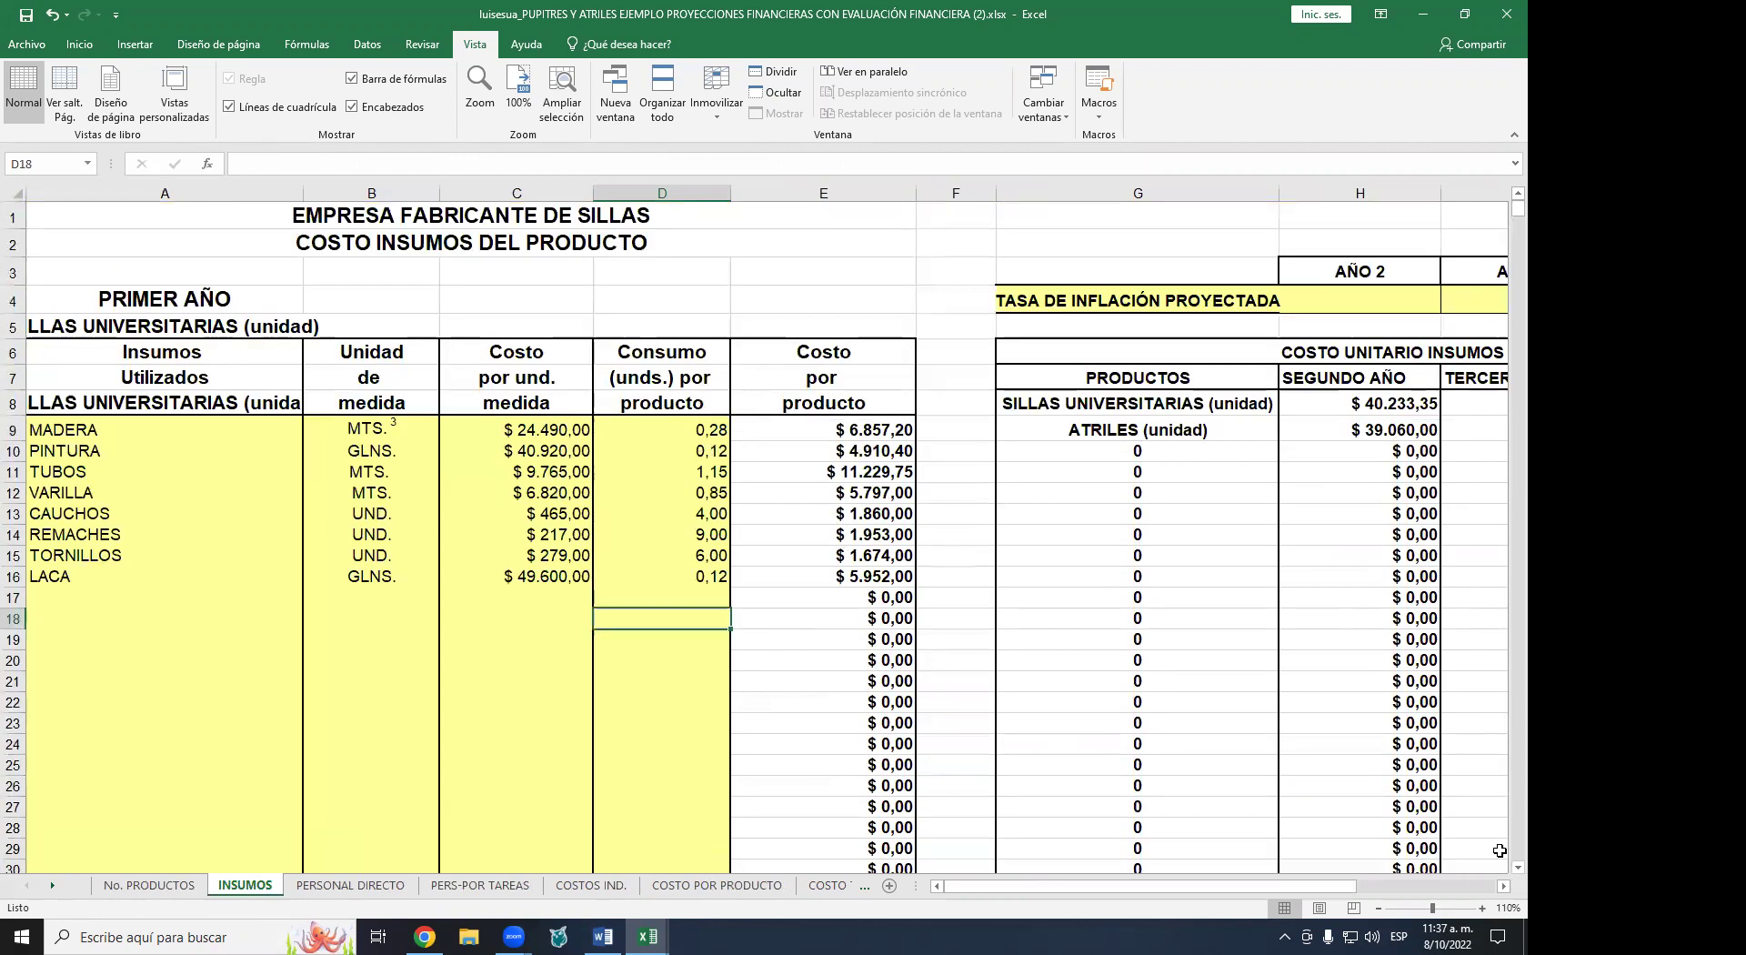
pyautogui.click(1501, 886)
pyautogui.click(1501, 886)
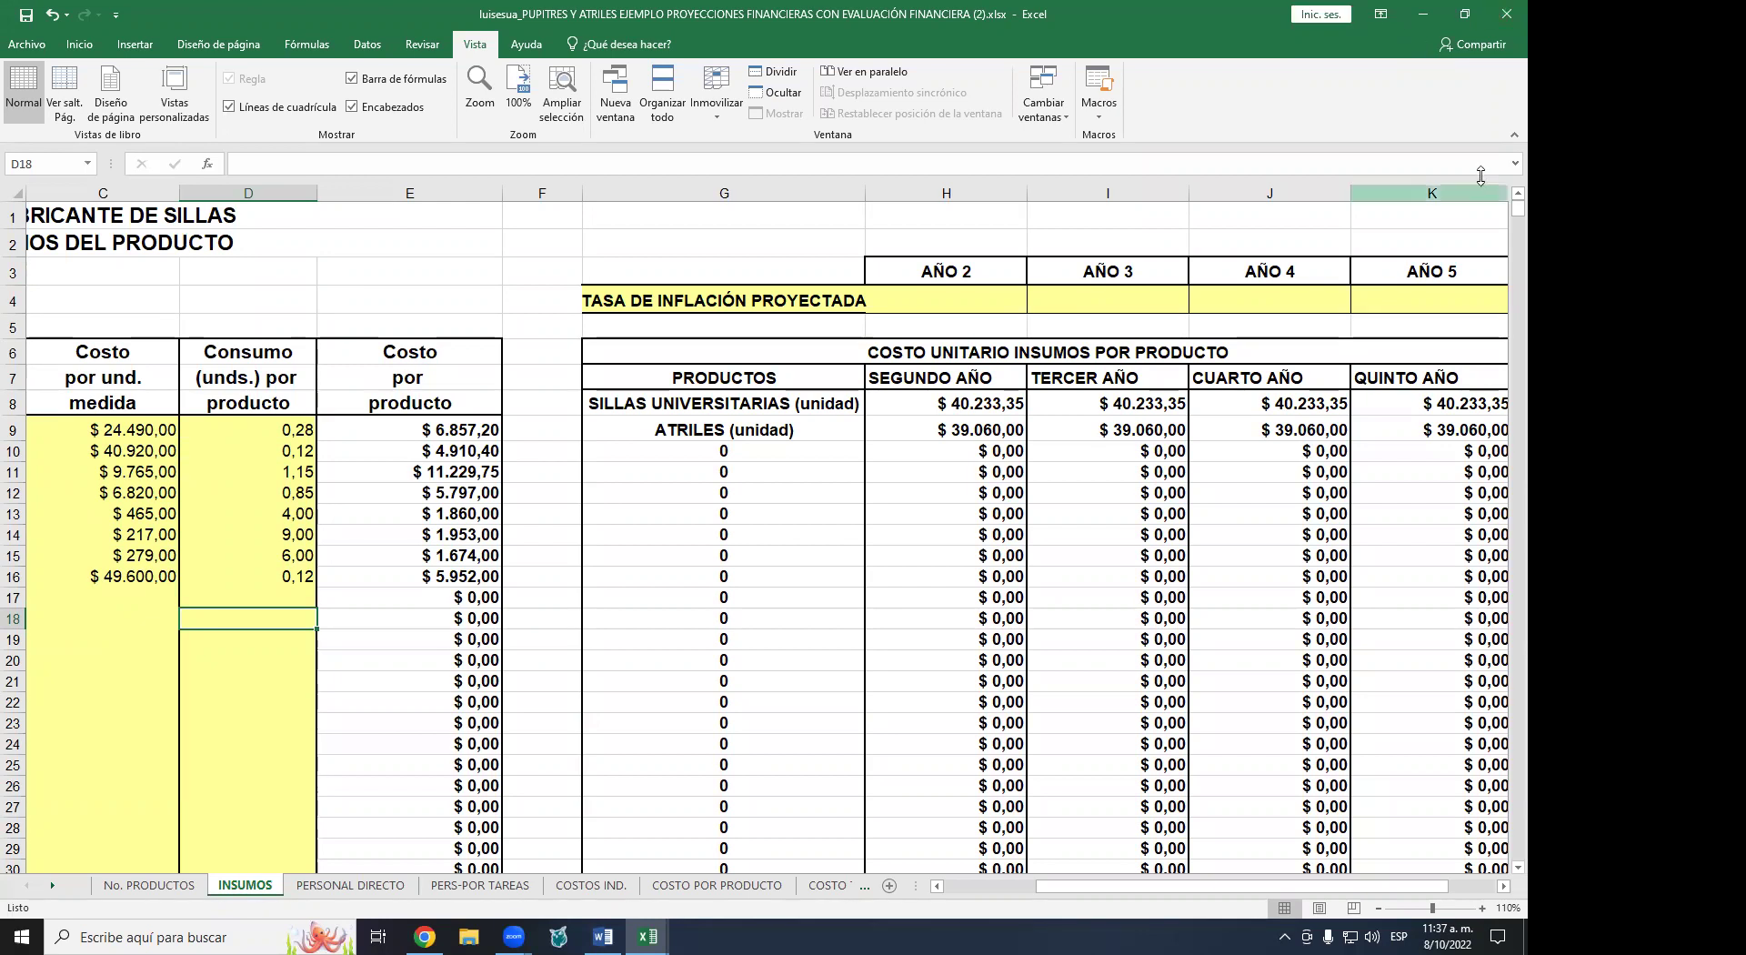
pyautogui.click(975, 305)
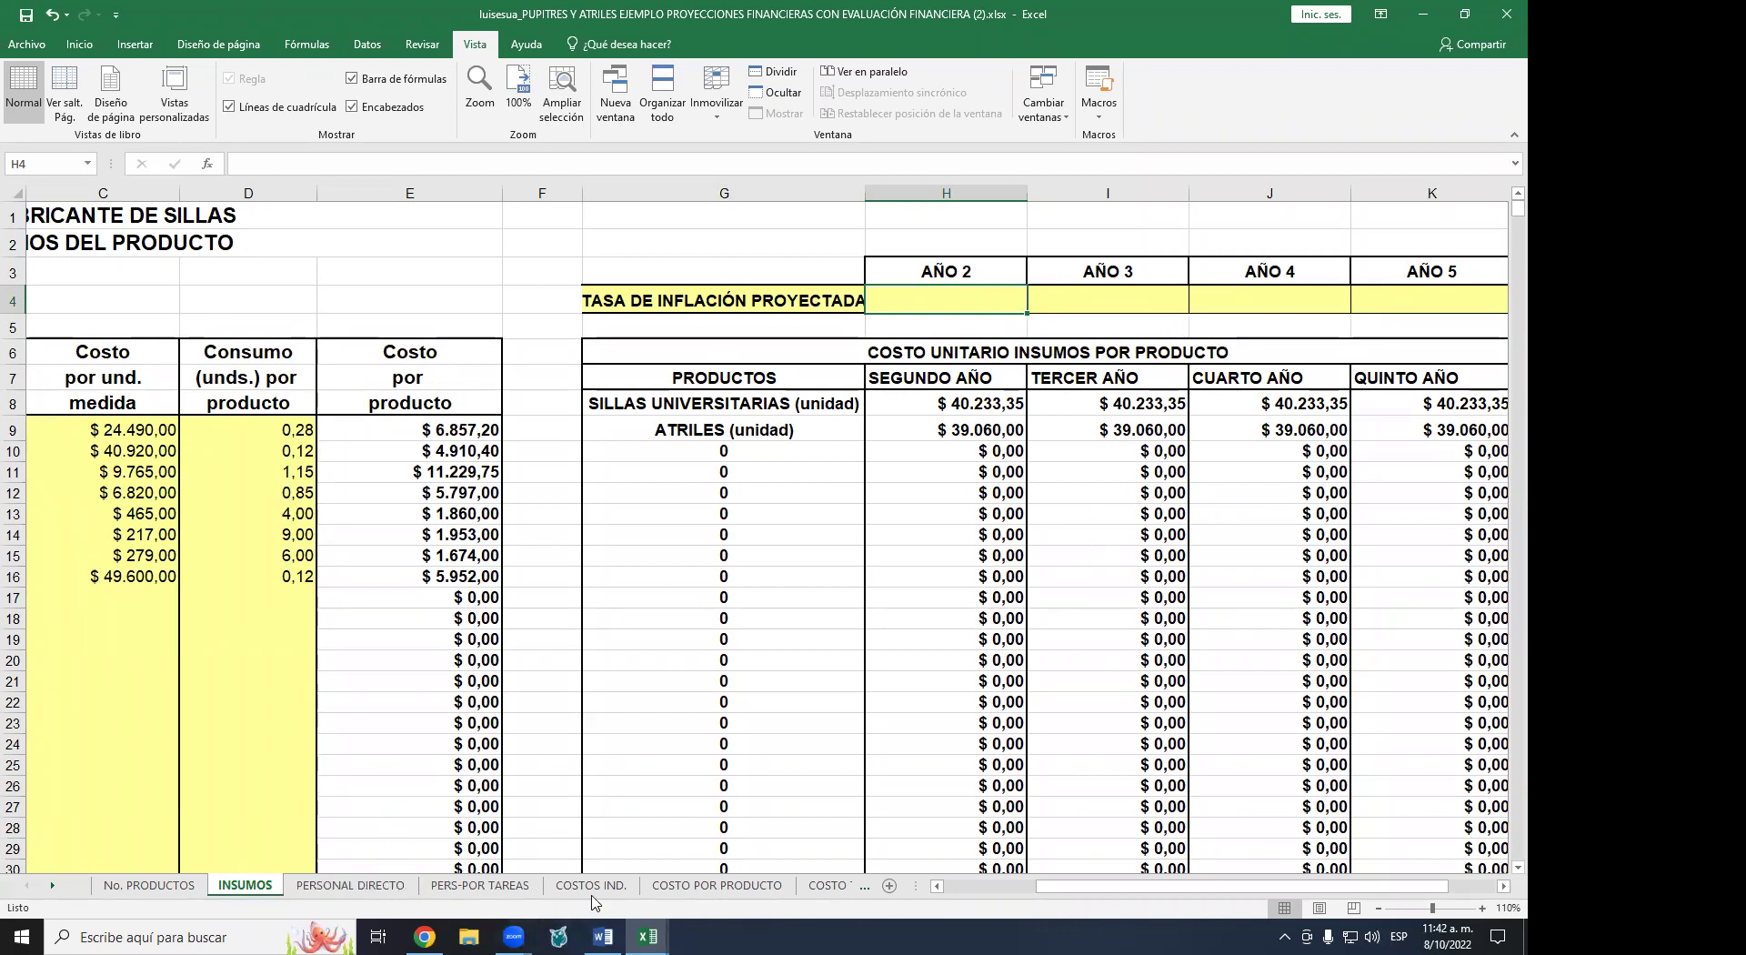
# - Briefly browse COSTO POR PRODUCTO, then switch to the COSTO TOTAL cost summary sheet
pyautogui.click(717, 885)
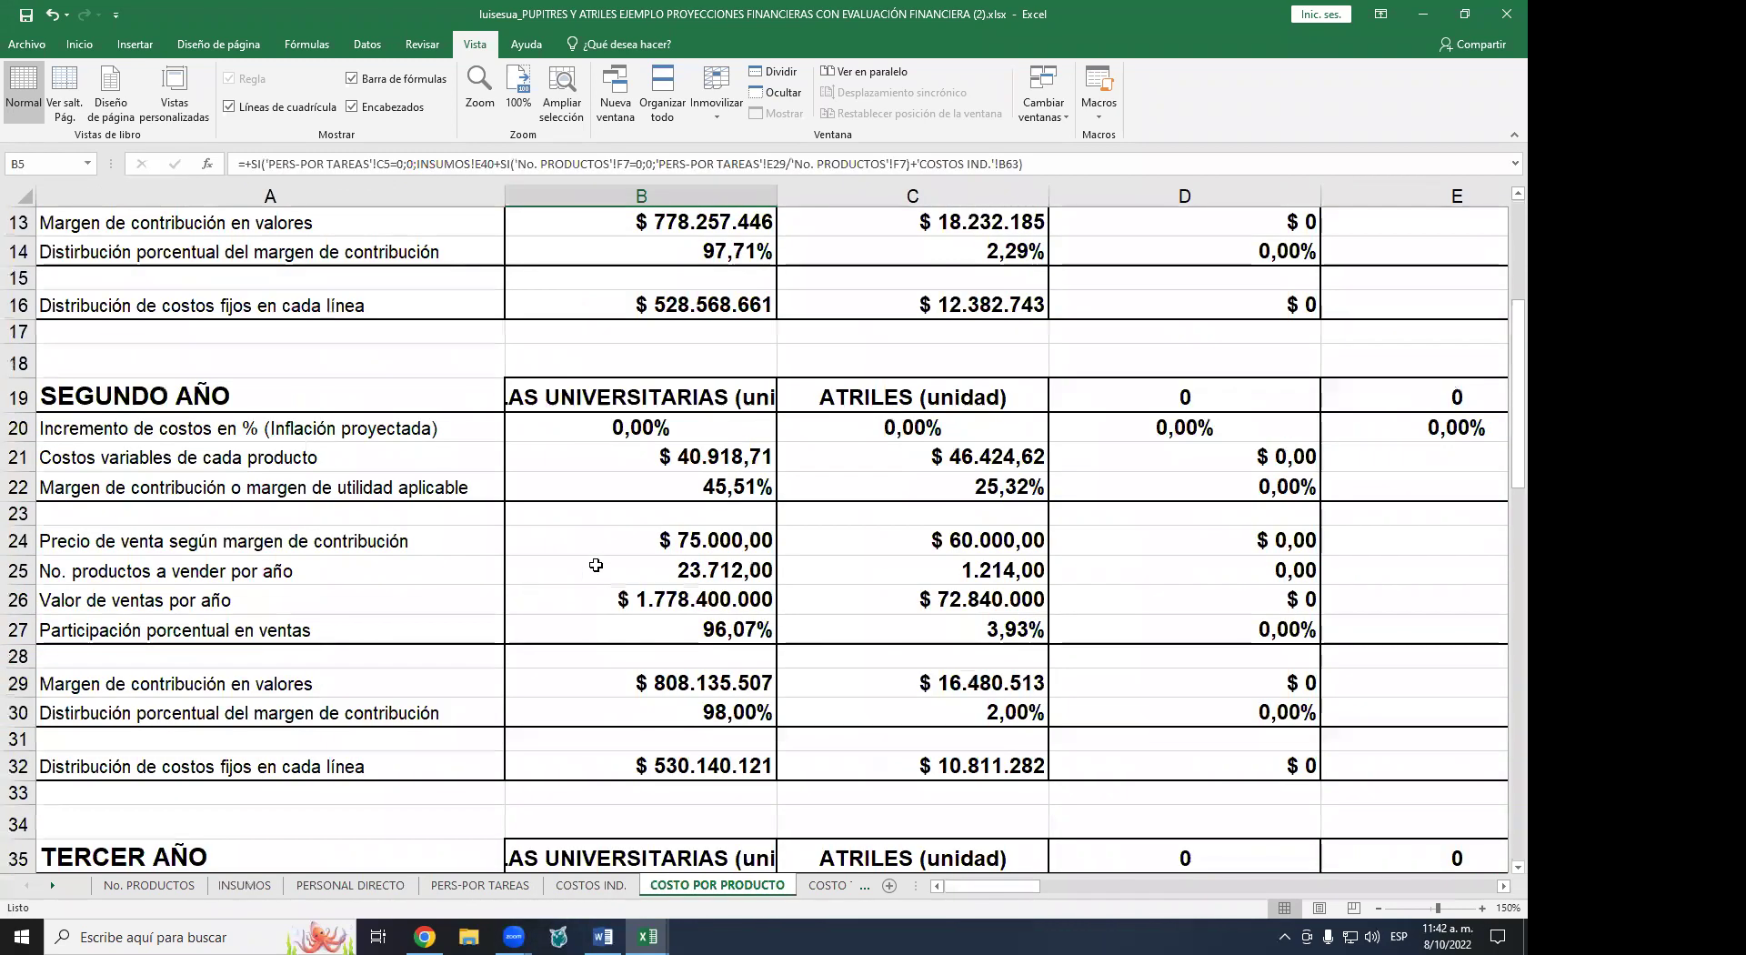
pyautogui.scroll(4, 712, 482)
pyautogui.scroll(-6, 712, 482)
pyautogui.scroll(6, 681, 391)
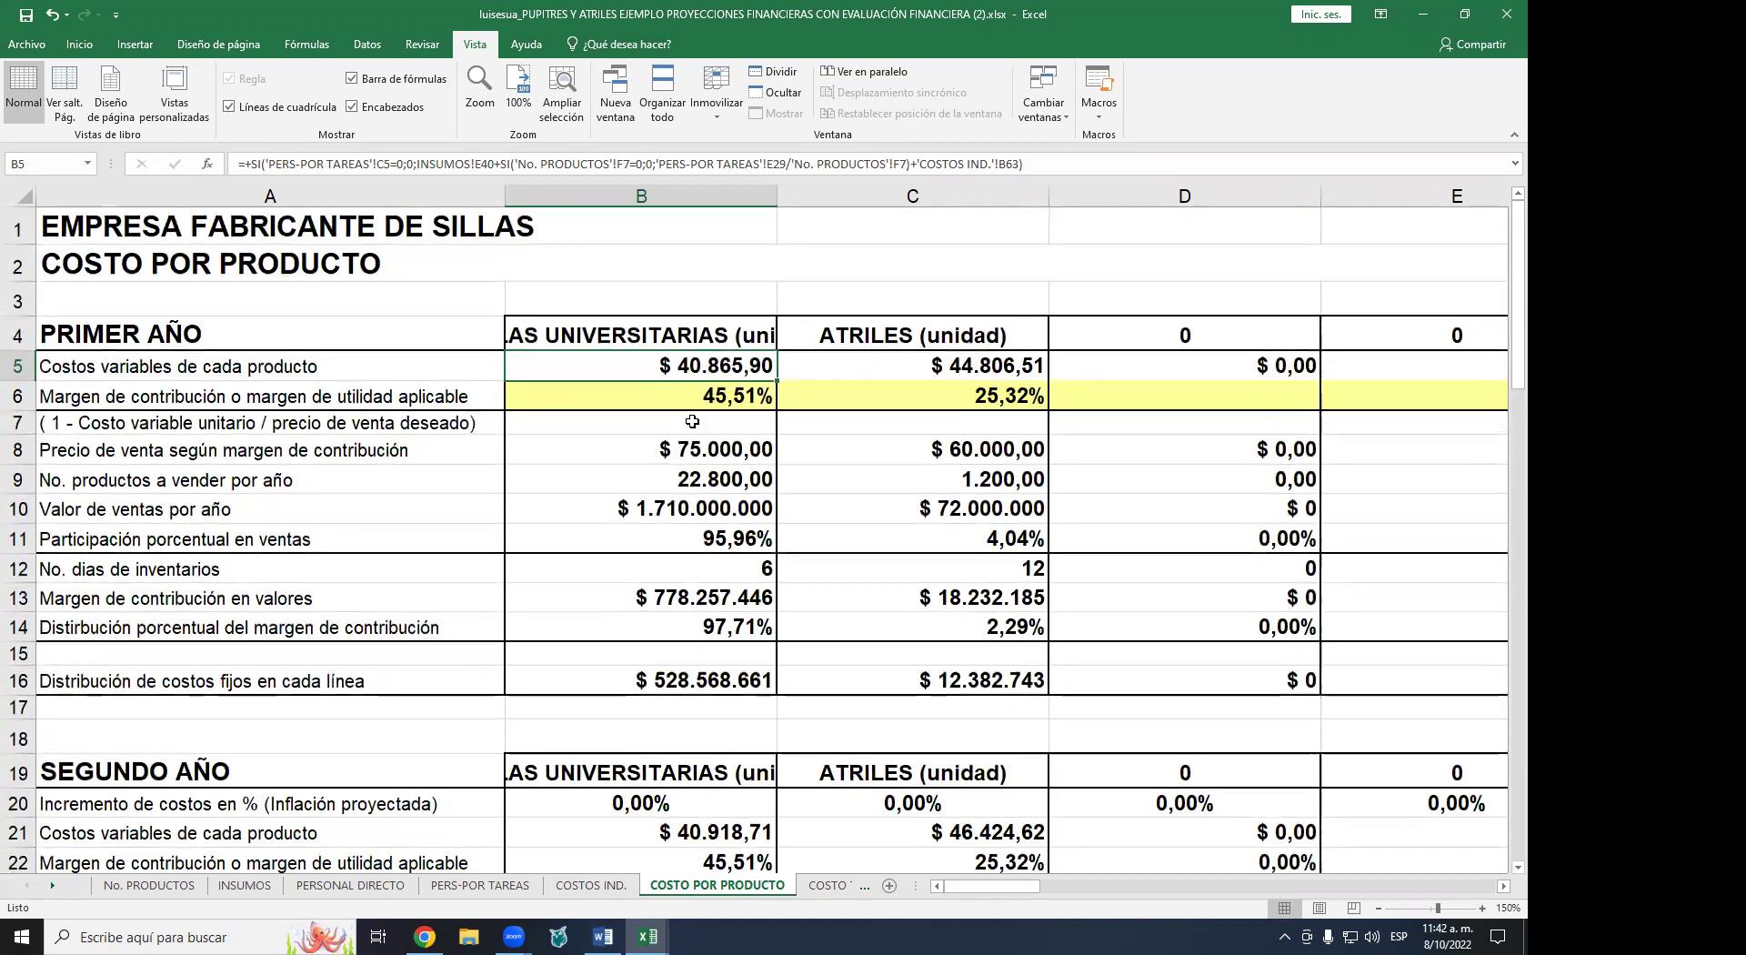
pyautogui.click(829, 885)
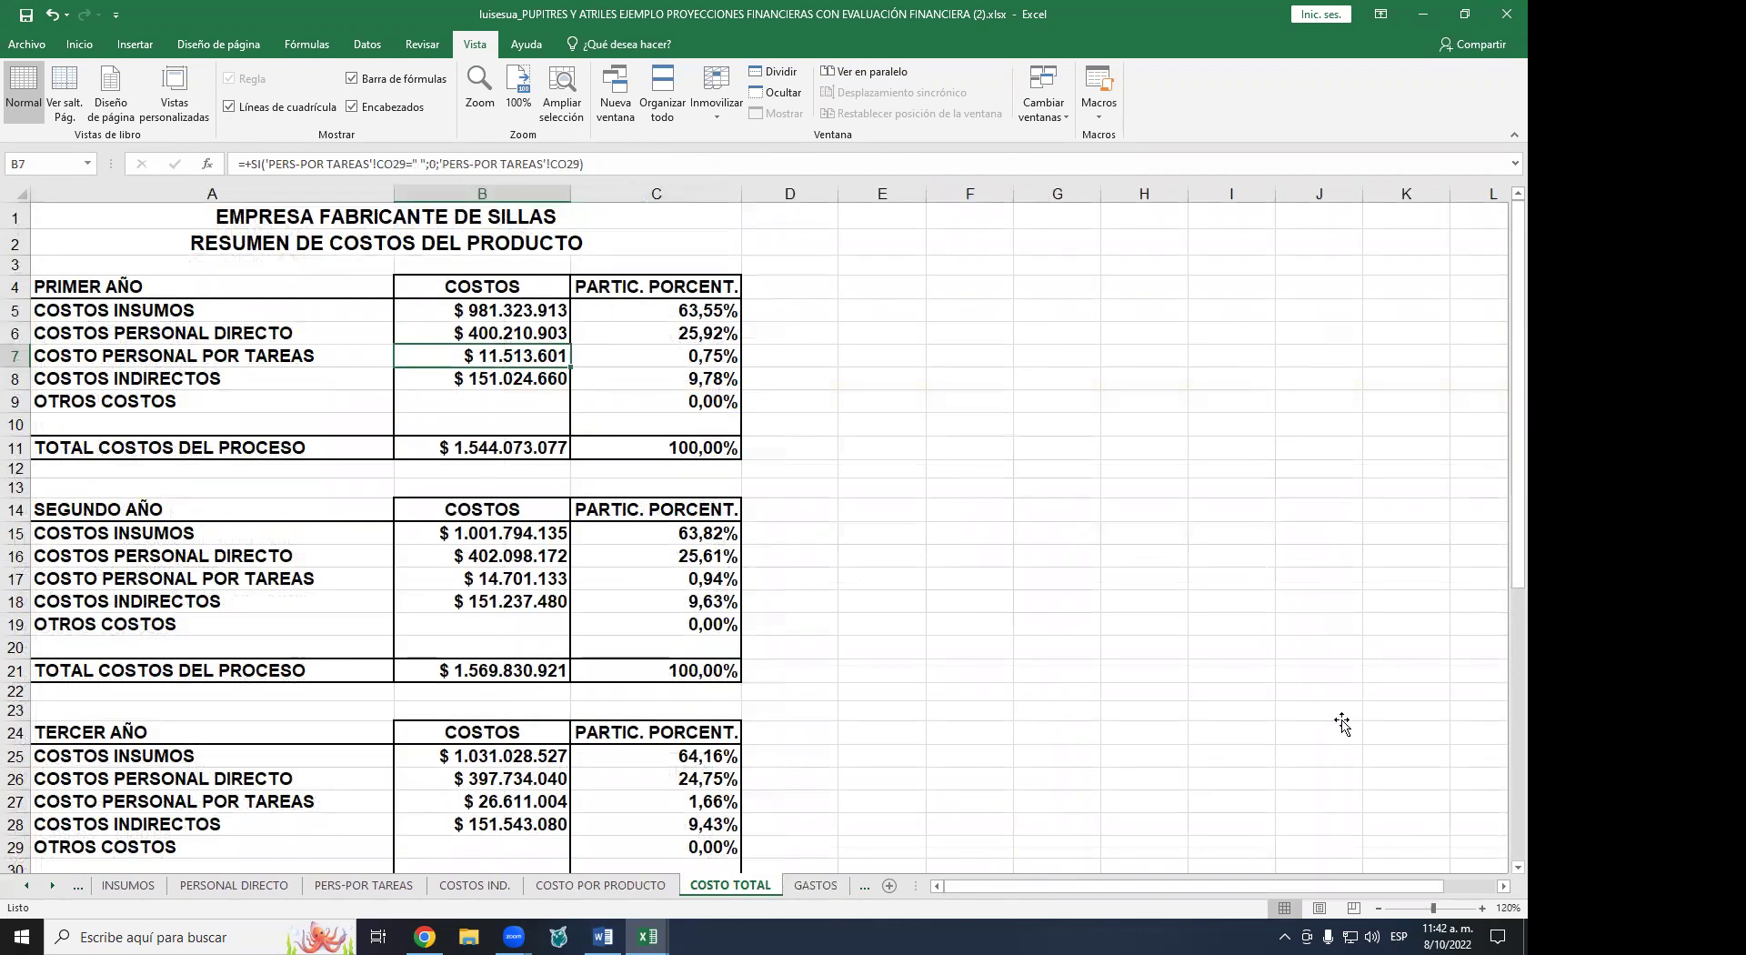
pyautogui.click(1482, 909)
pyautogui.click(1482, 909)
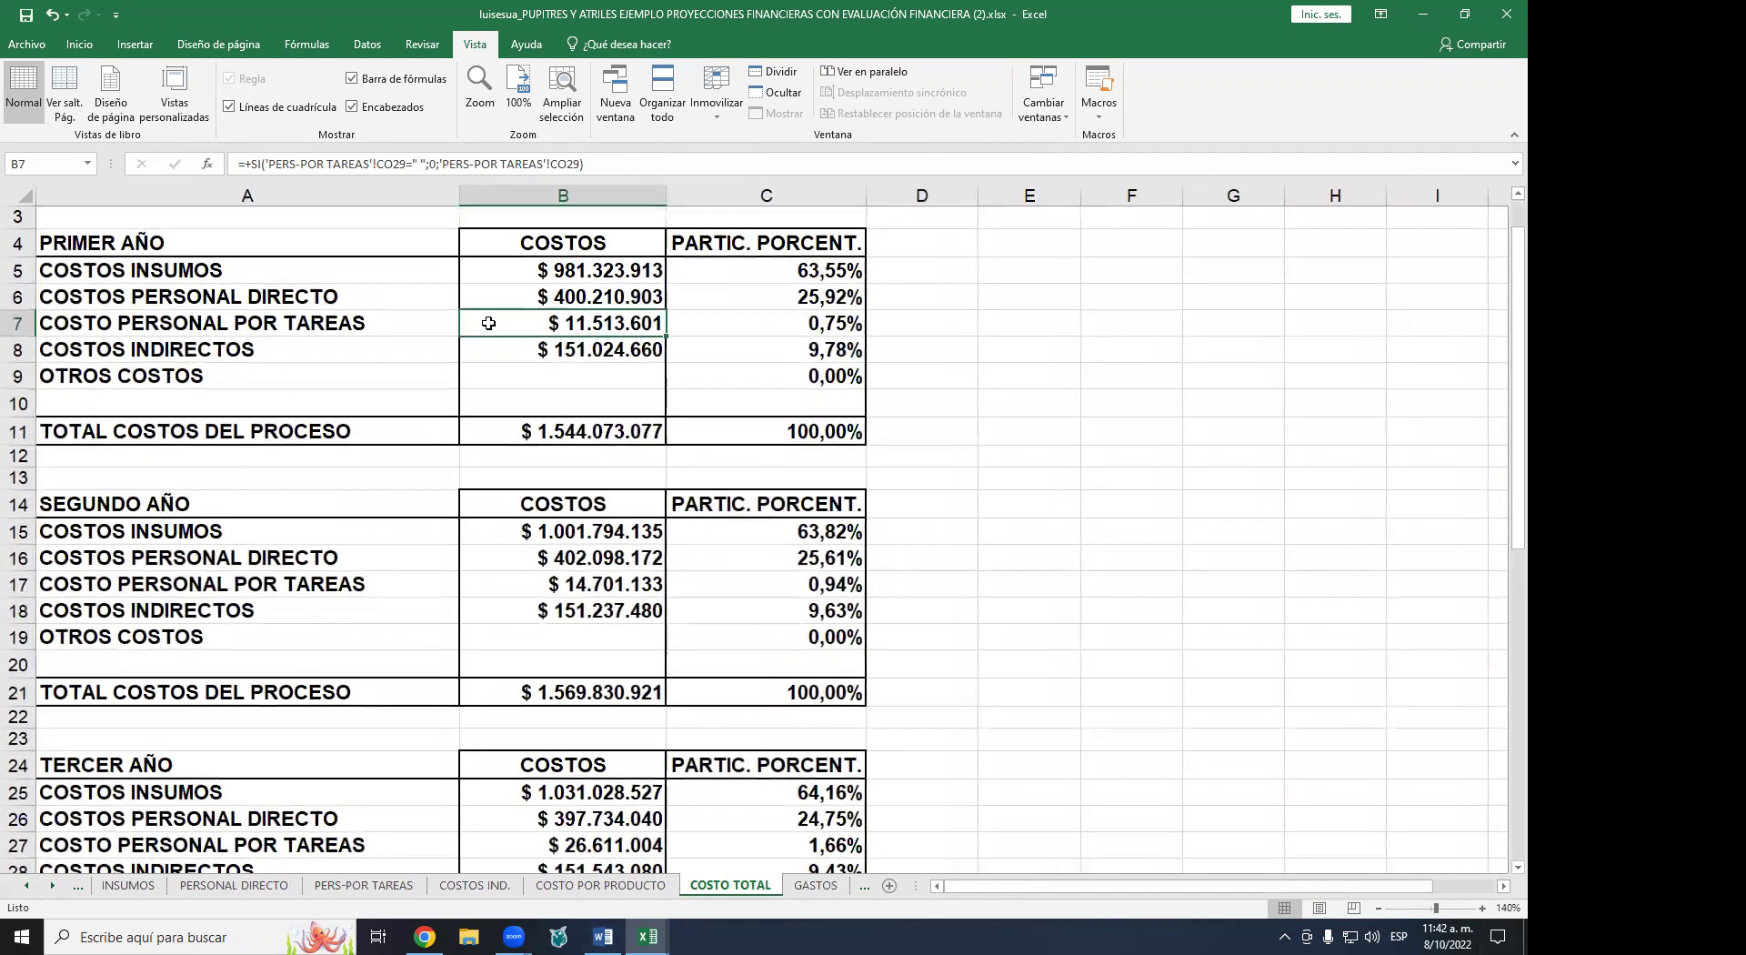
pyautogui.scroll(1, 488, 323)
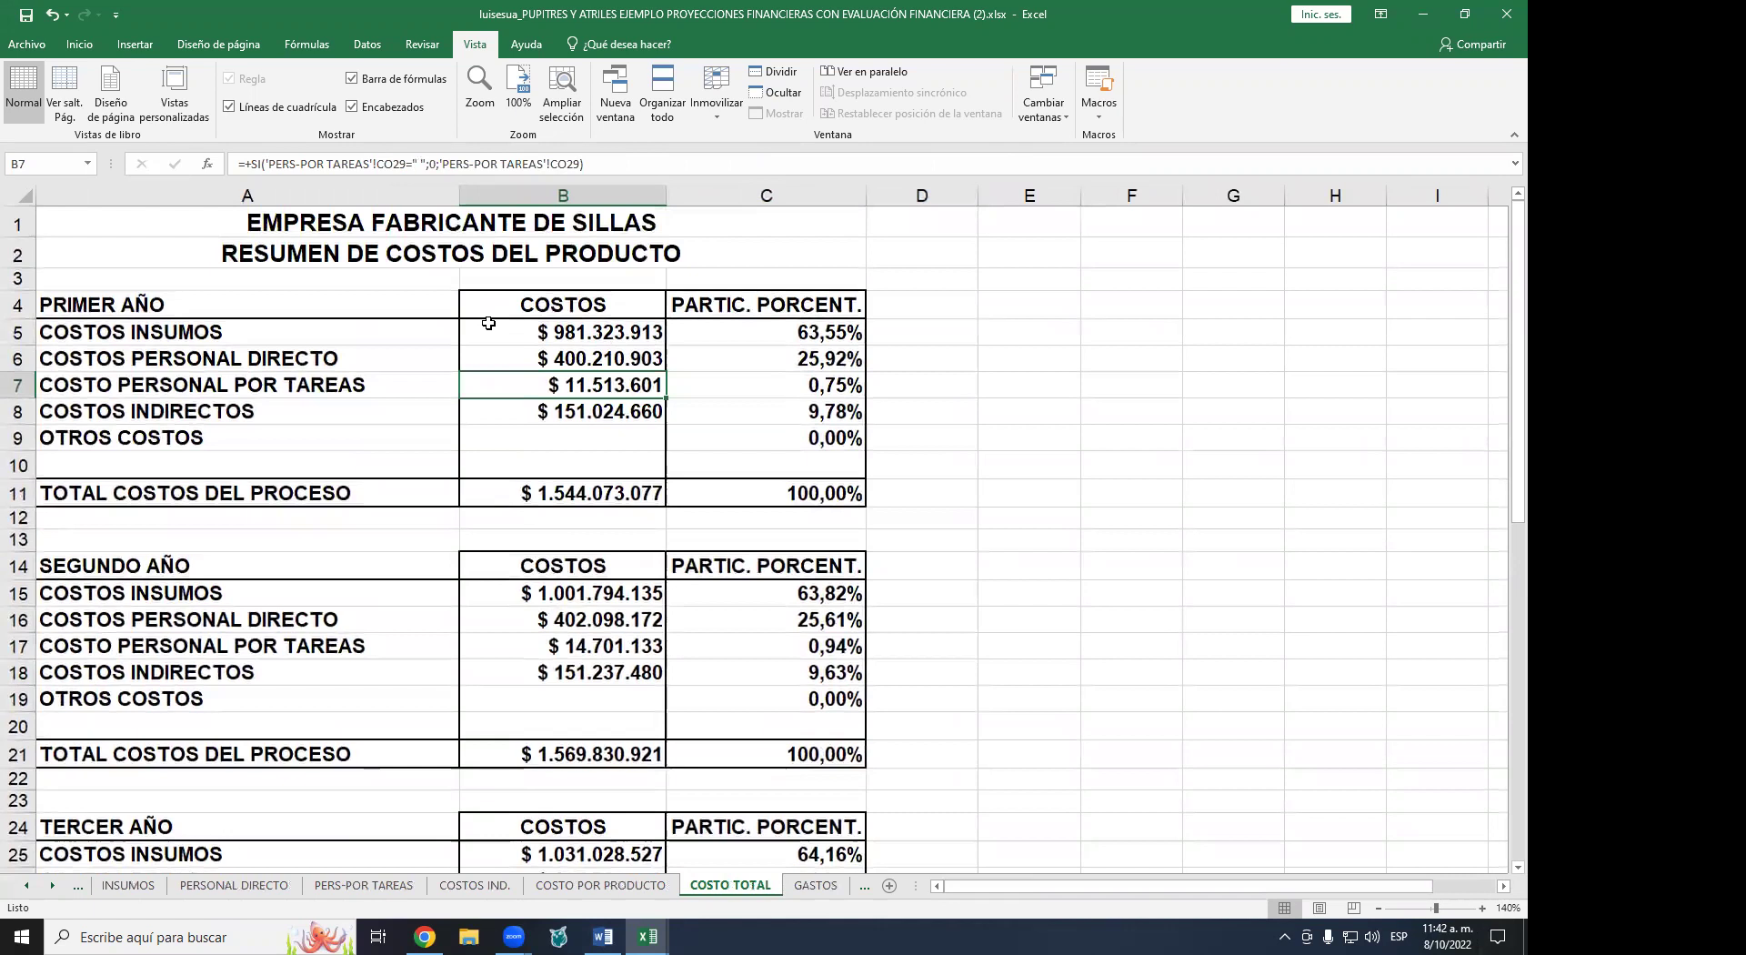
pyautogui.click(612, 359)
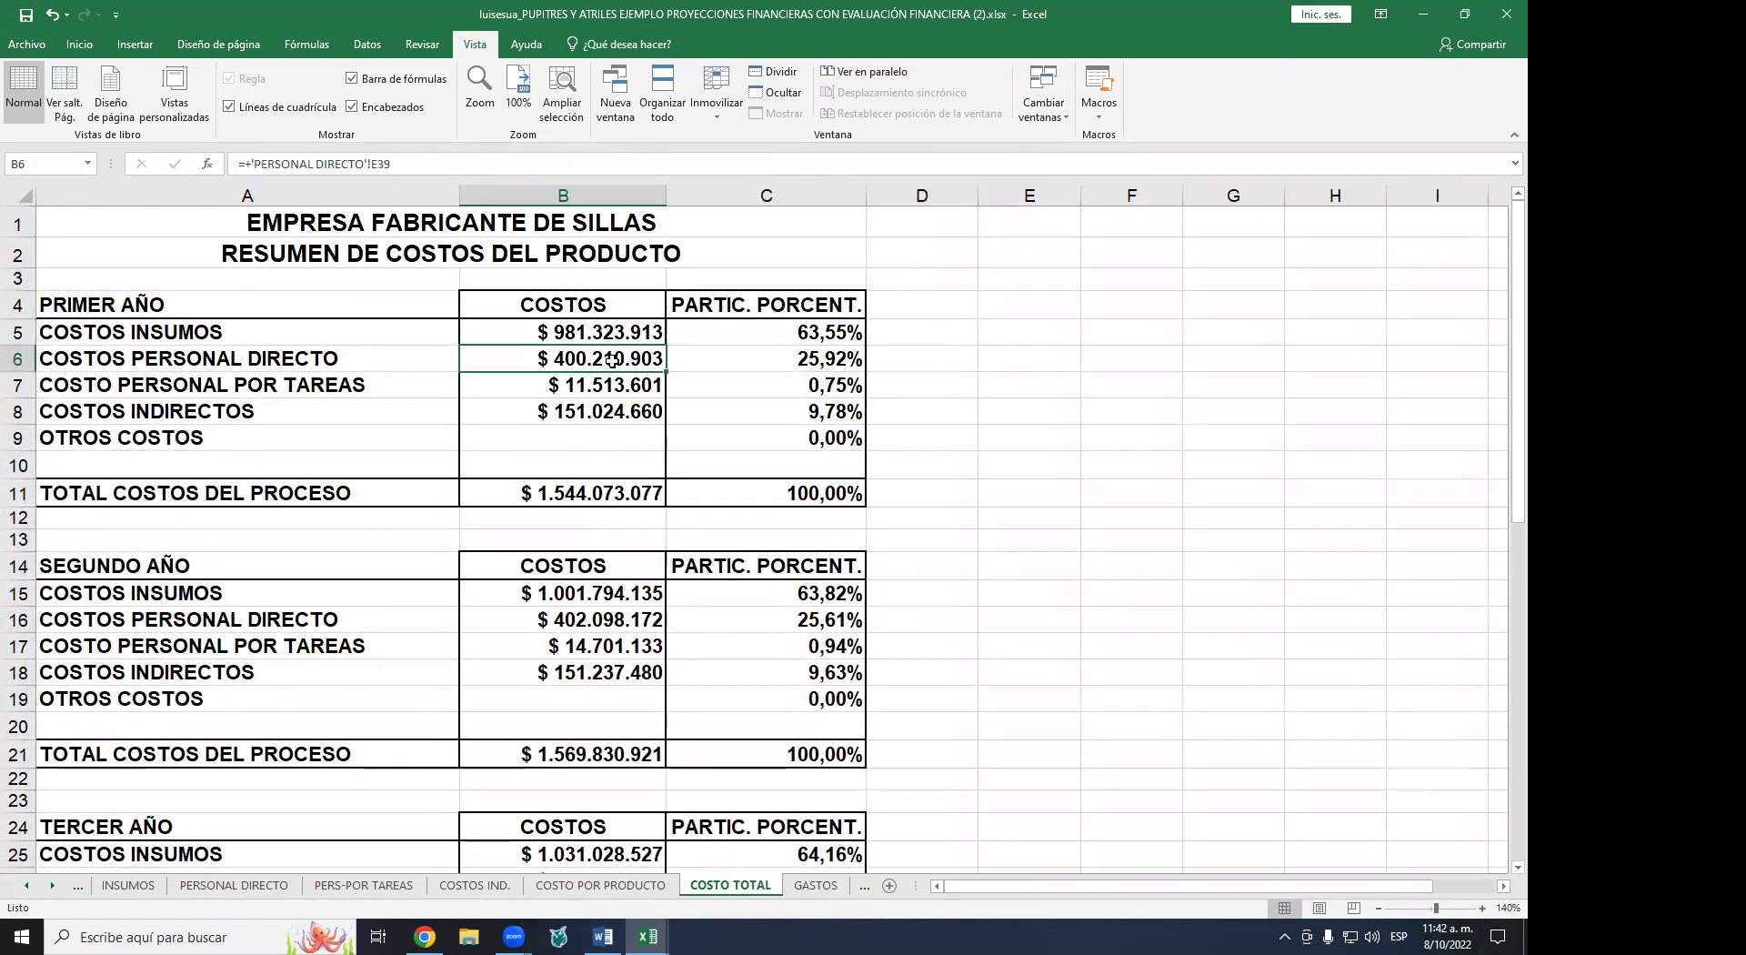
pyautogui.click(600, 385)
pyautogui.click(596, 416)
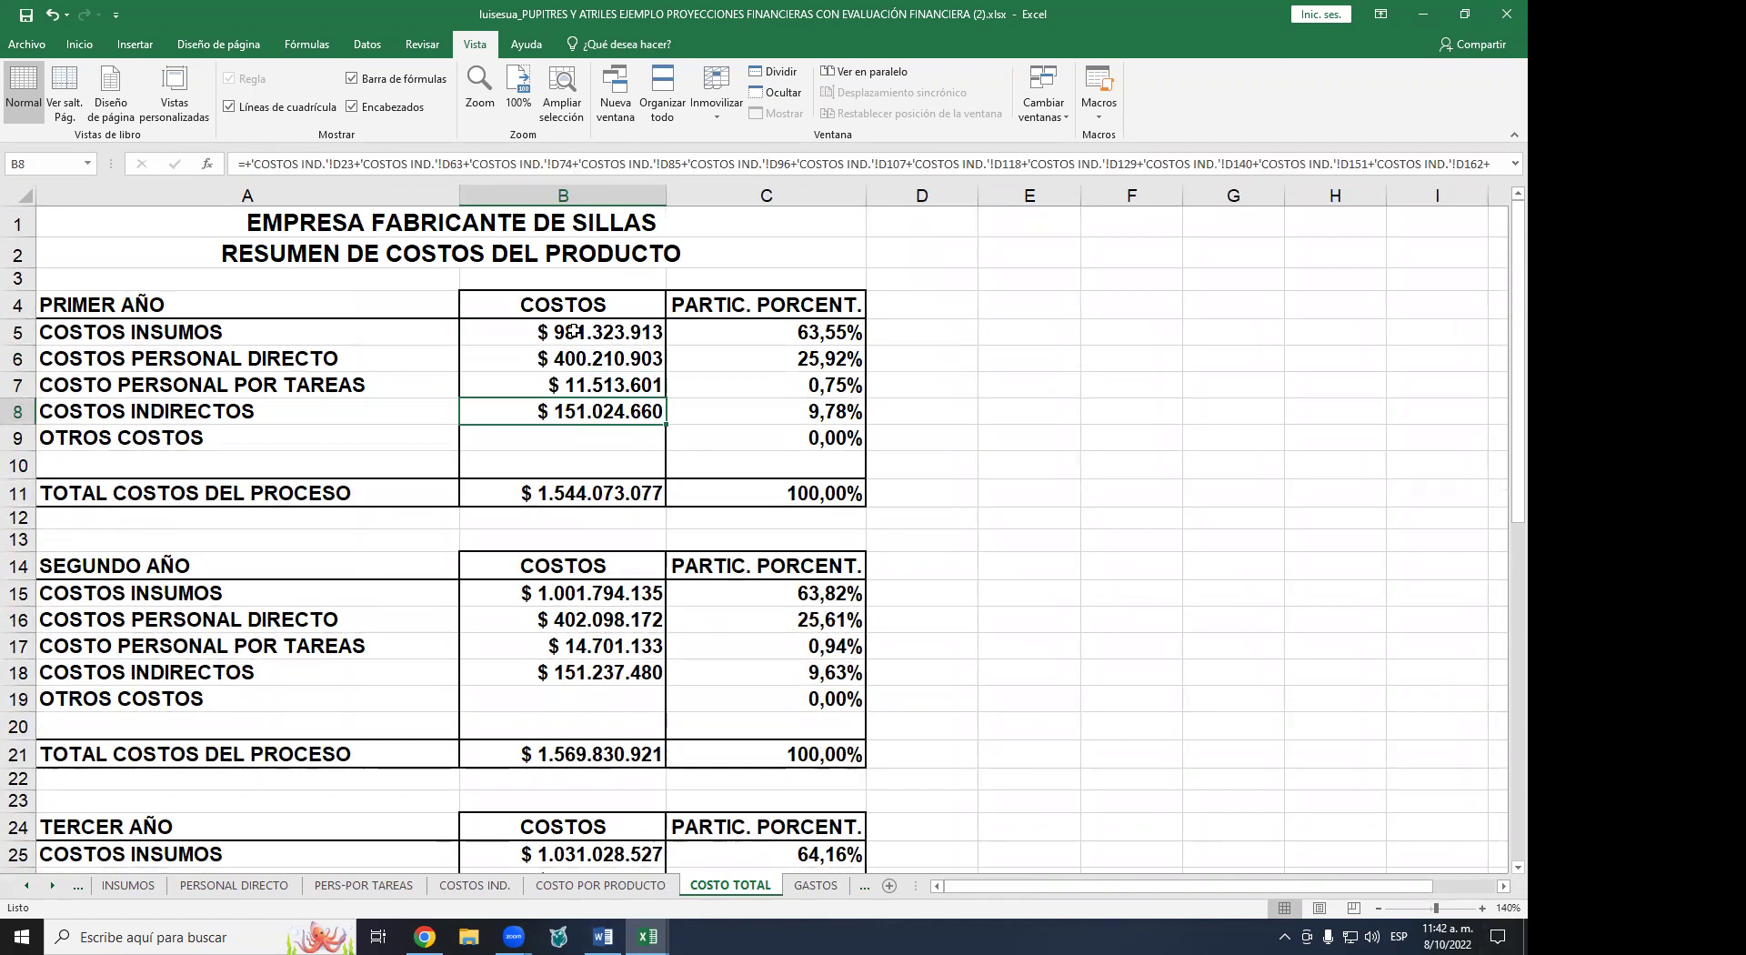
pyautogui.click(157, 309)
pyautogui.scroll(-3, 159, 568)
pyautogui.scroll(-5, 146, 669)
pyautogui.scroll(7, 314, 516)
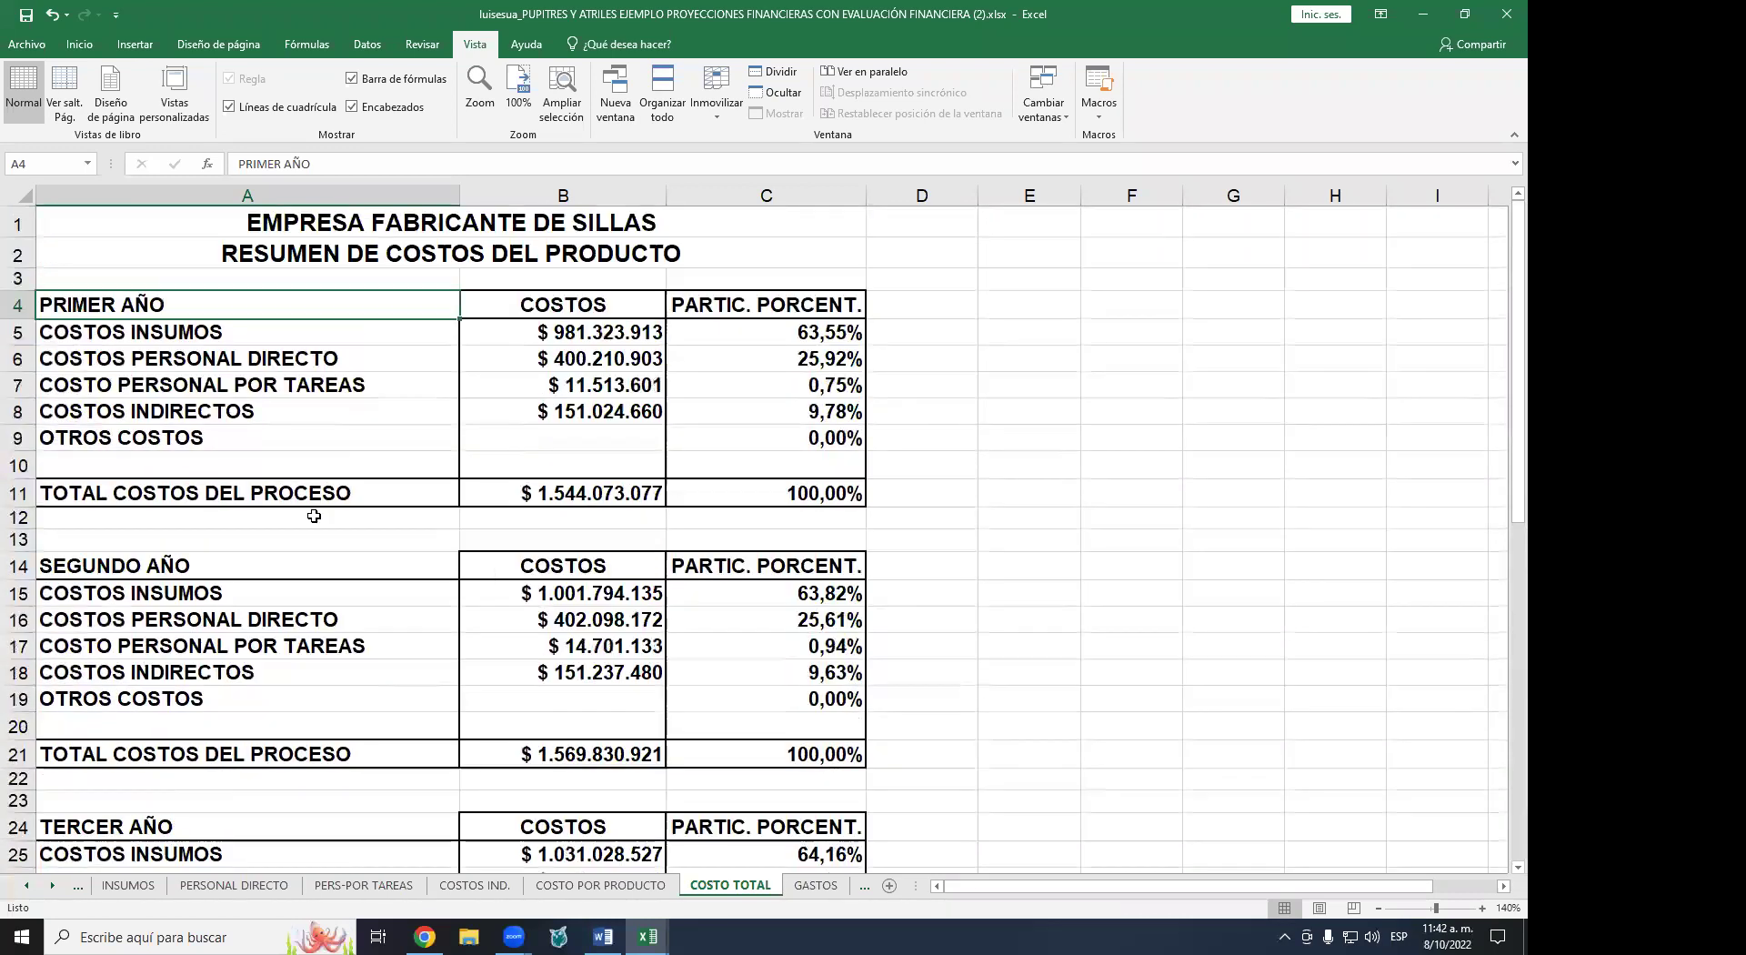
pyautogui.moveTo(818, 331); pyautogui.dragTo(814, 427)
pyautogui.moveTo(564, 332); pyautogui.dragTo(566, 385)
pyautogui.click(564, 359)
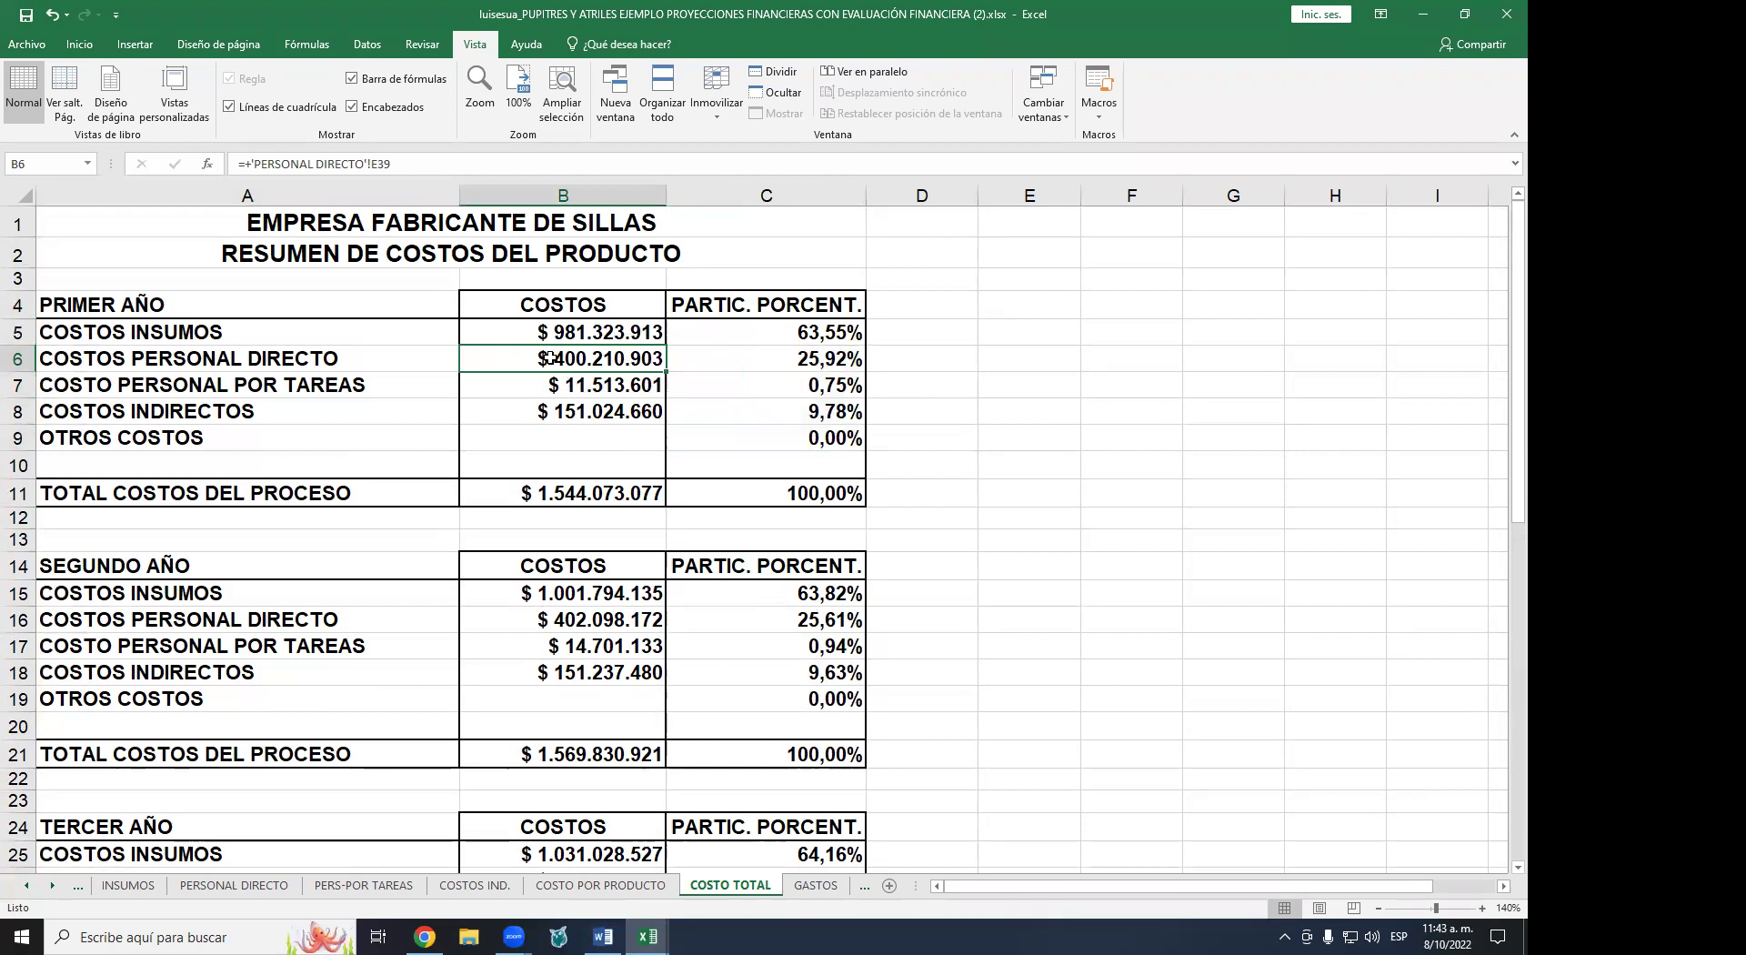
pyautogui.click(817, 336)
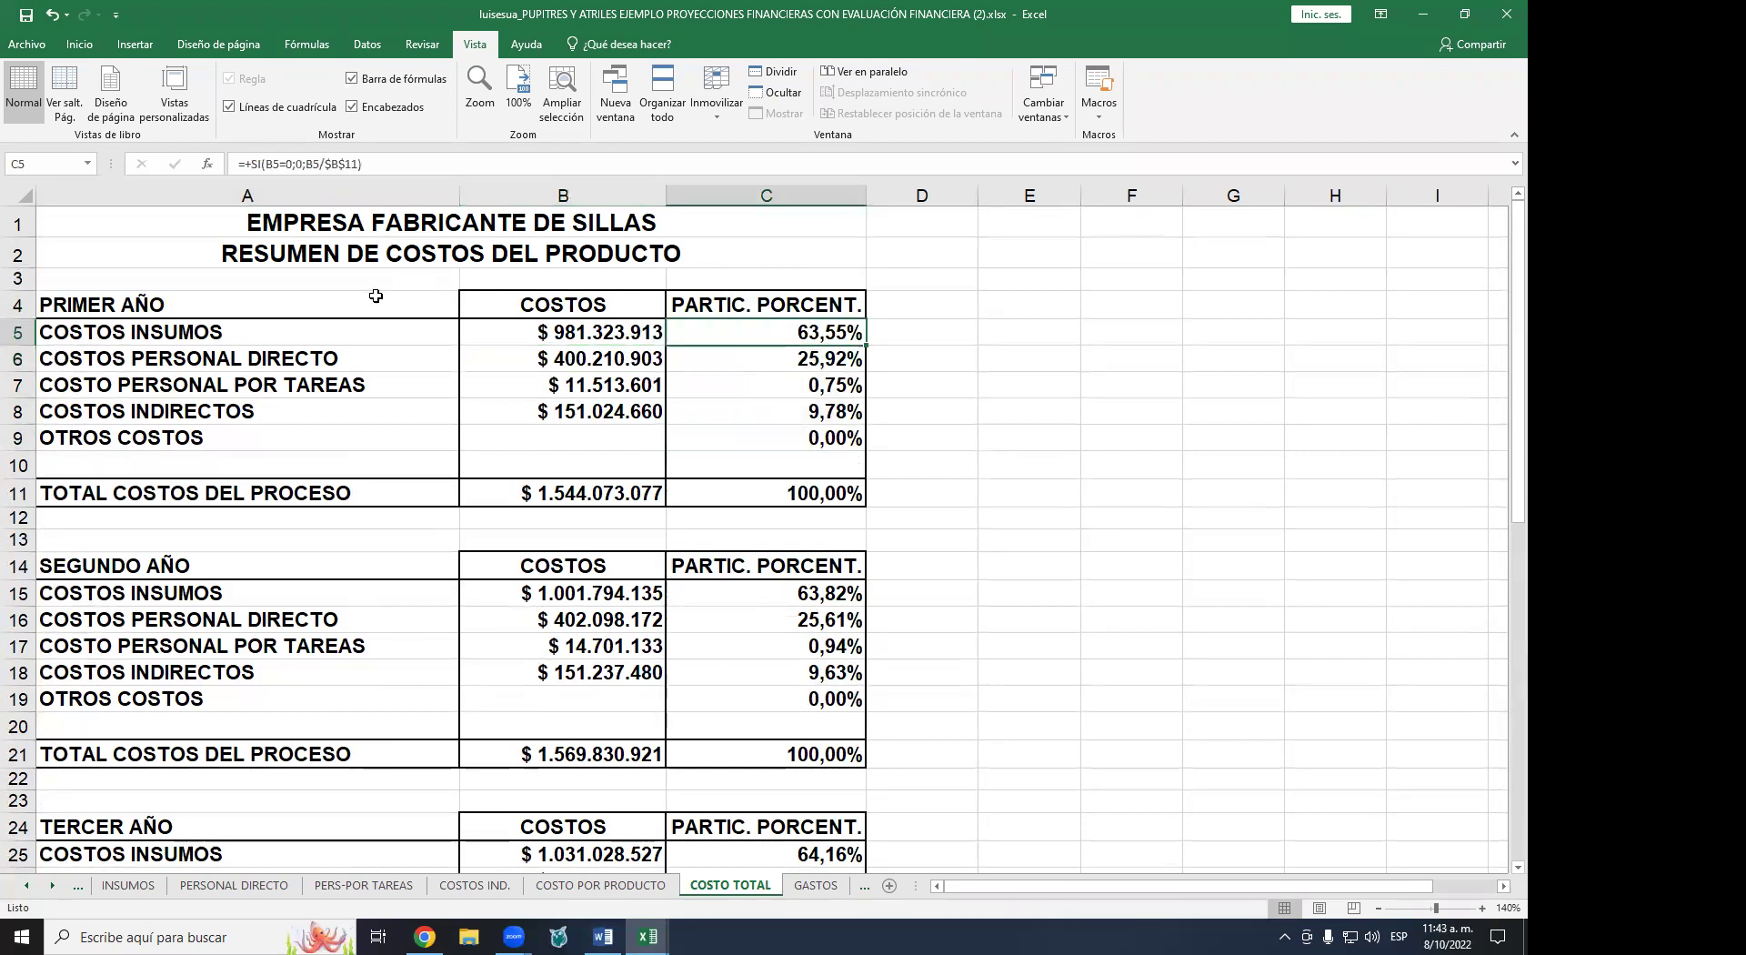
pyautogui.click(536, 330)
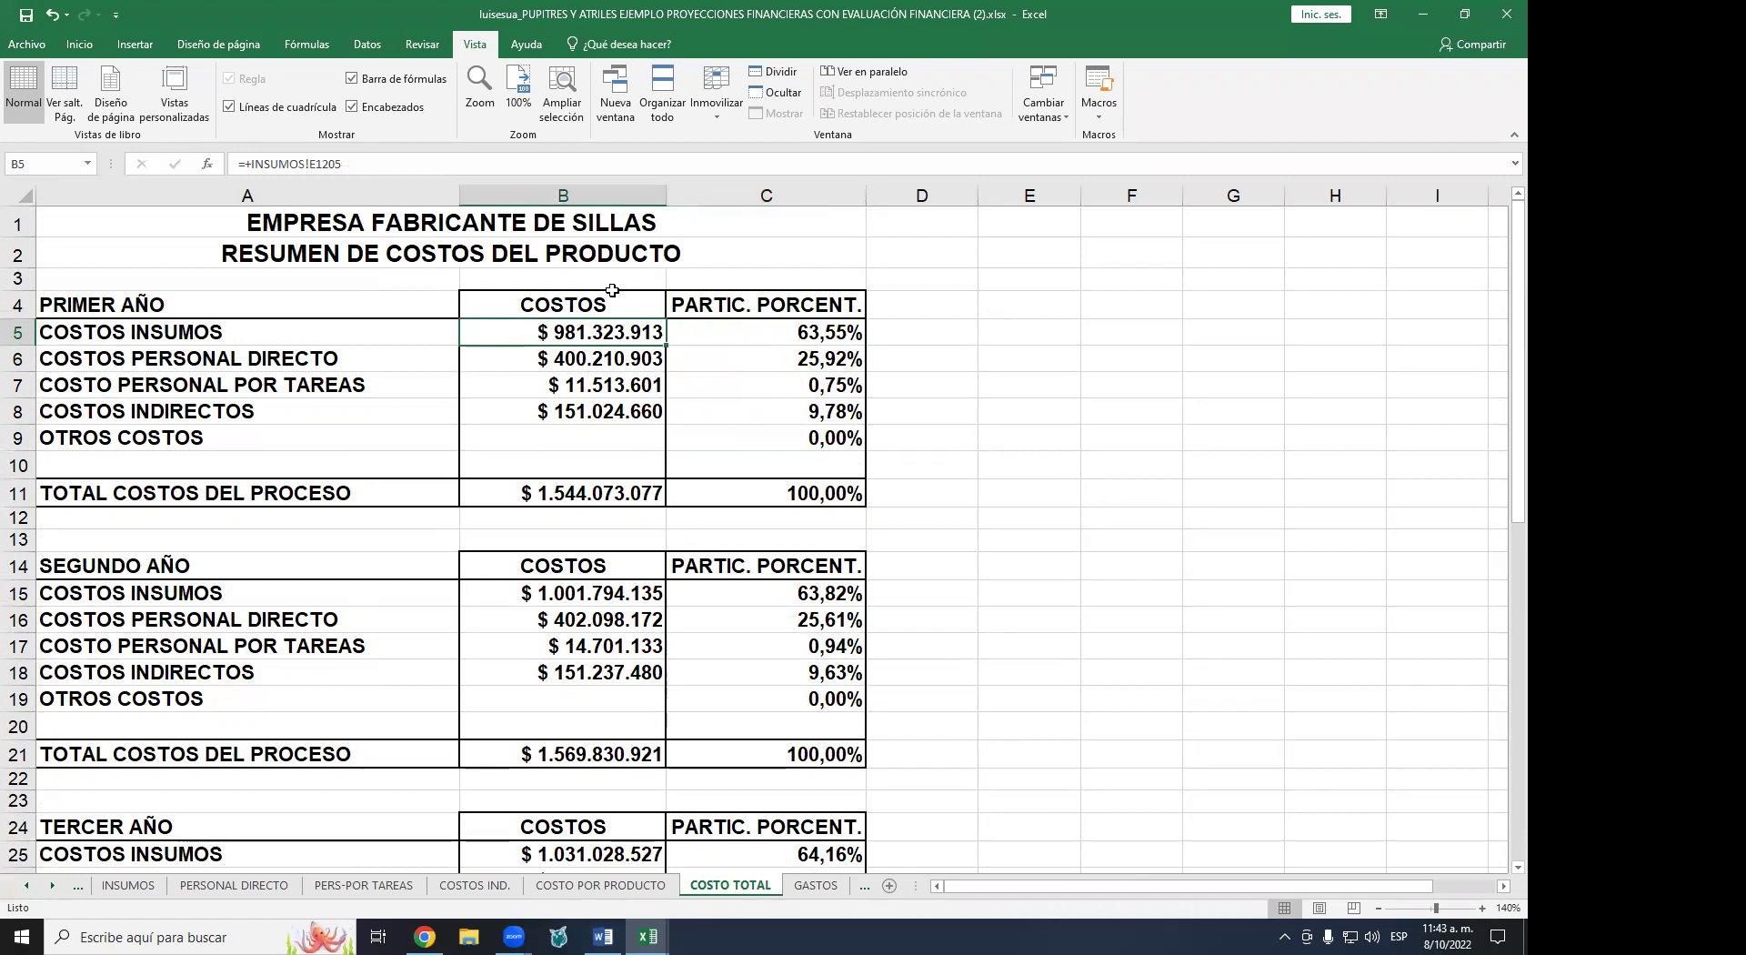
pyautogui.click(819, 367)
pyautogui.click(562, 362)
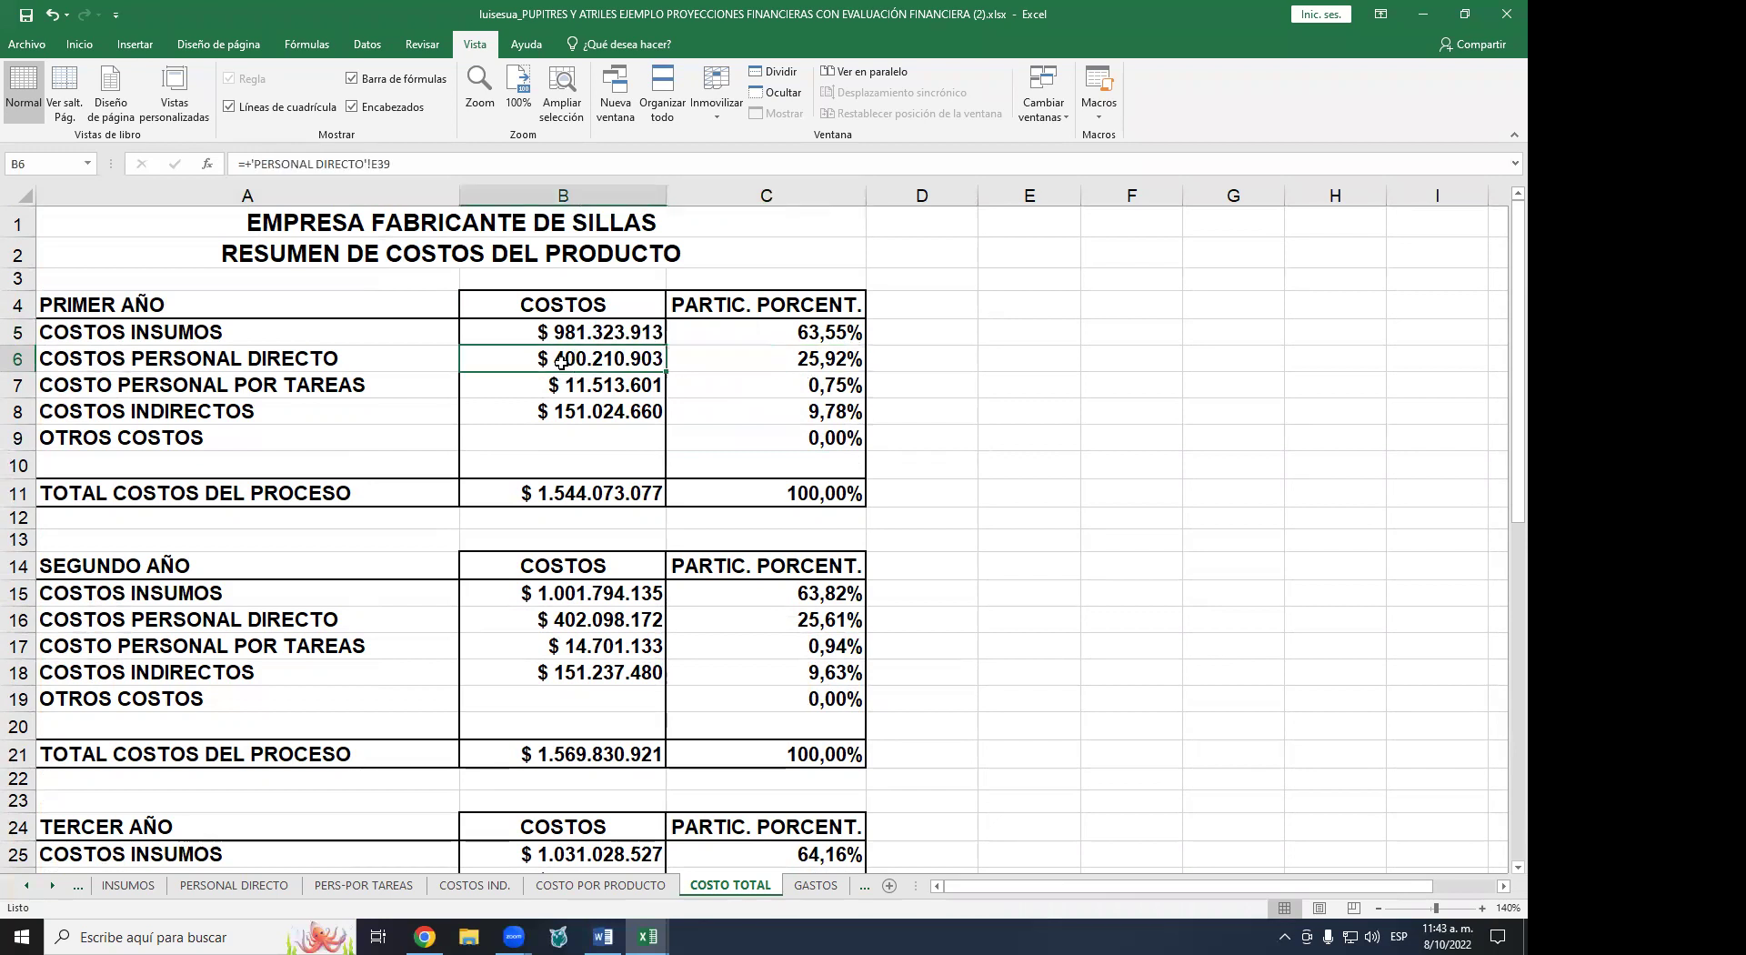
pyautogui.click(839, 385)
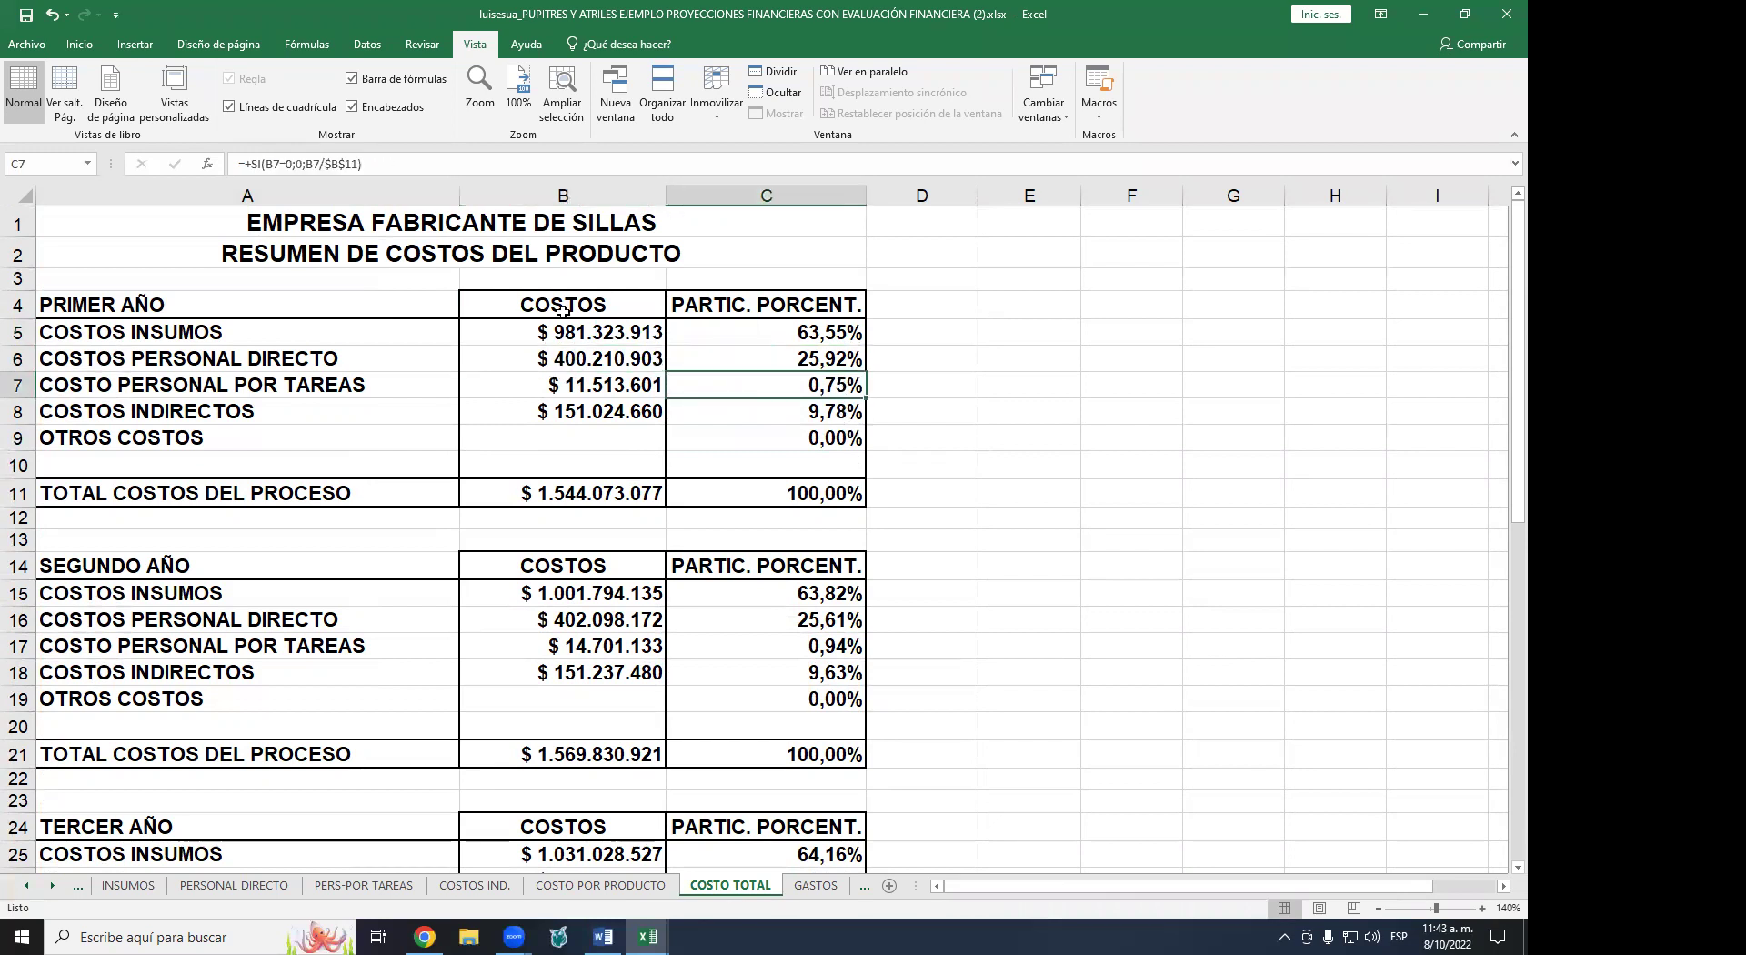
pyautogui.click(571, 391)
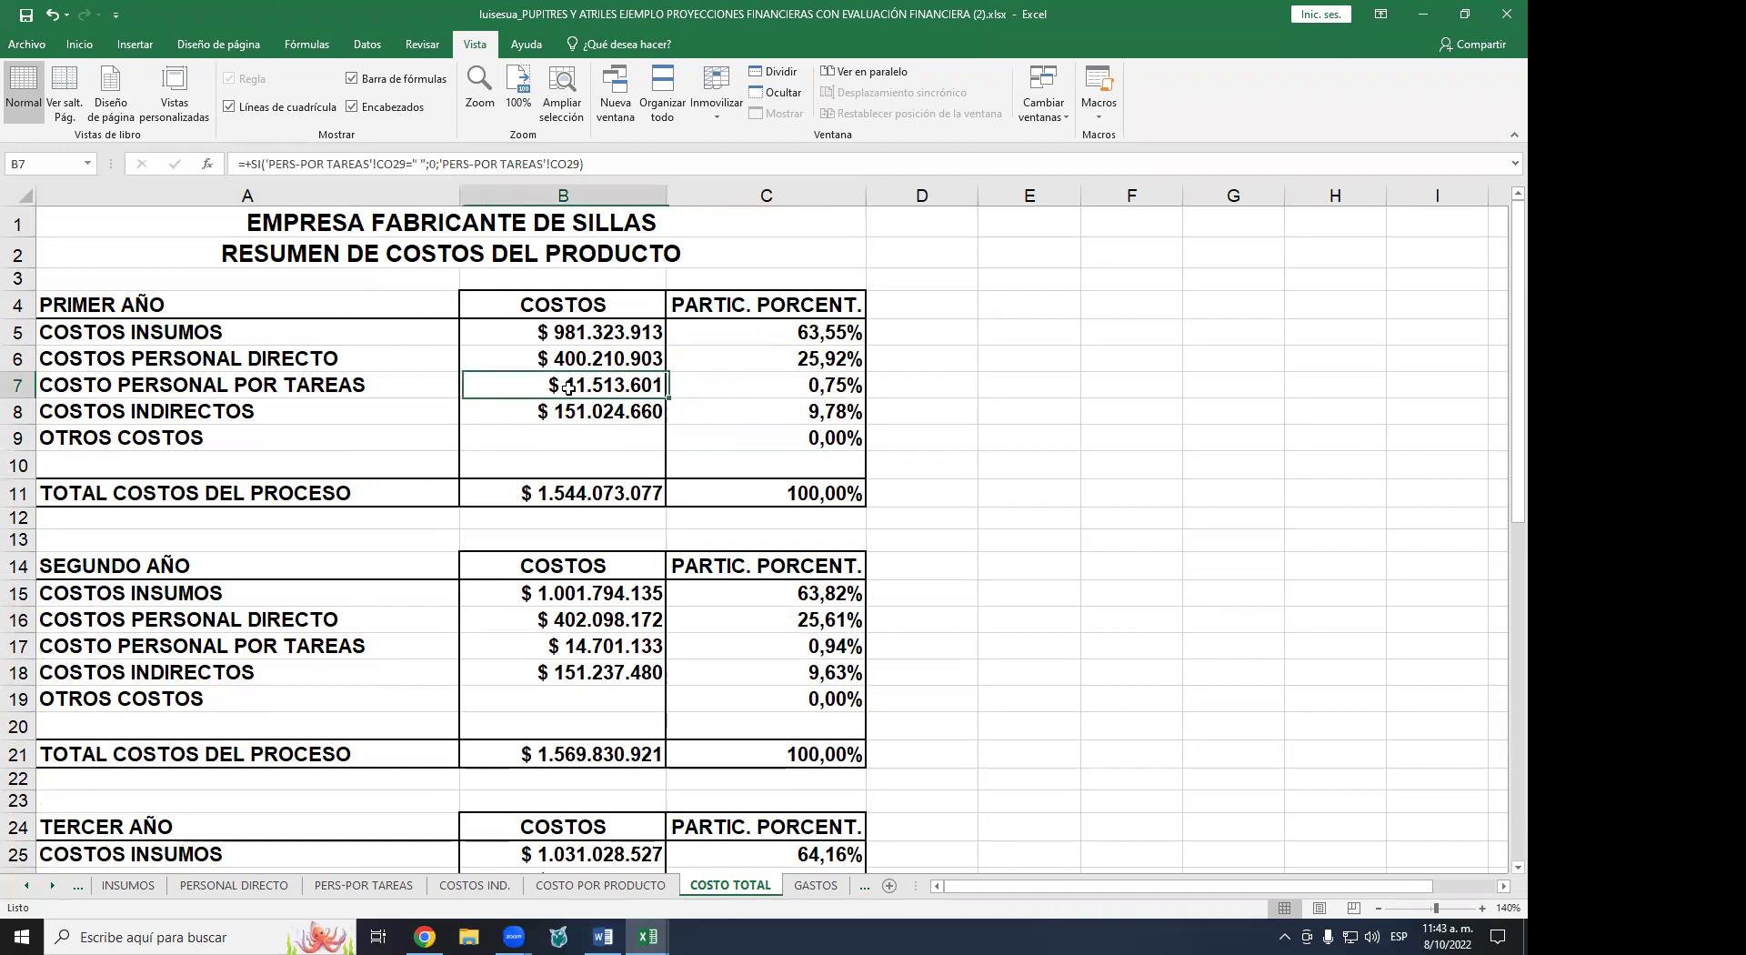
pyautogui.click(814, 410)
pyautogui.click(526, 415)
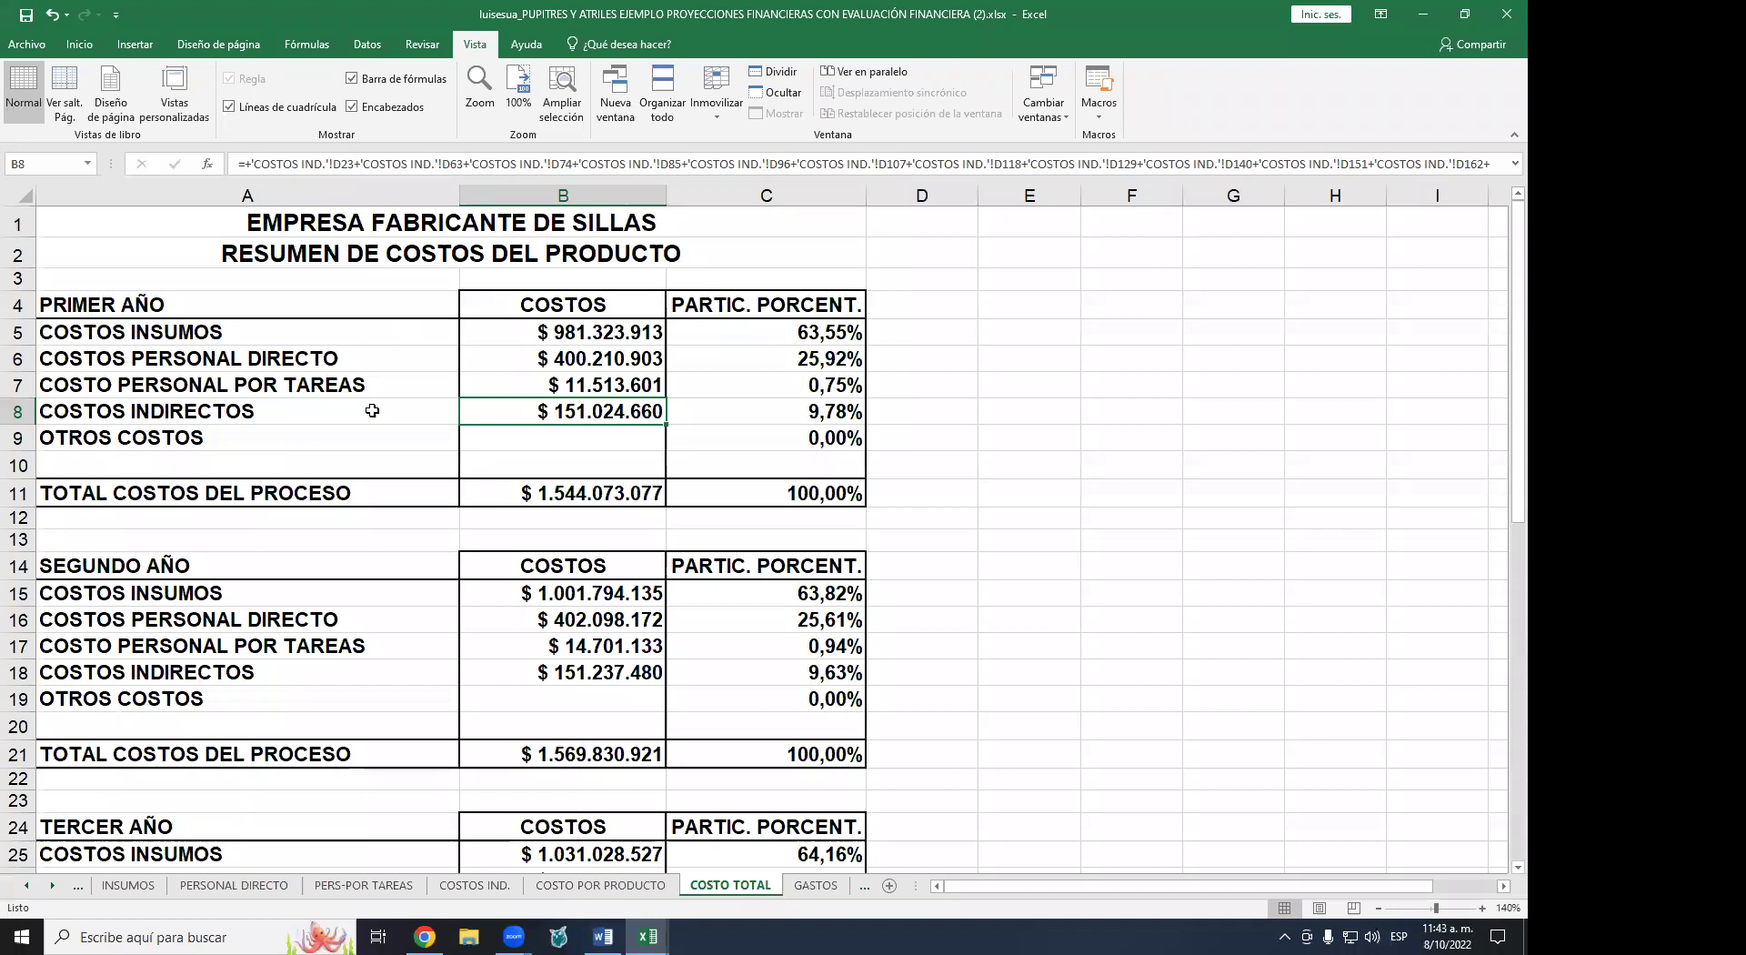
# - Scroll through COSTO TOTAL to the second-year indirect costs and back up toward the top
pyautogui.scroll(-2, 639, 434)
pyautogui.scroll(-3, 640, 434)
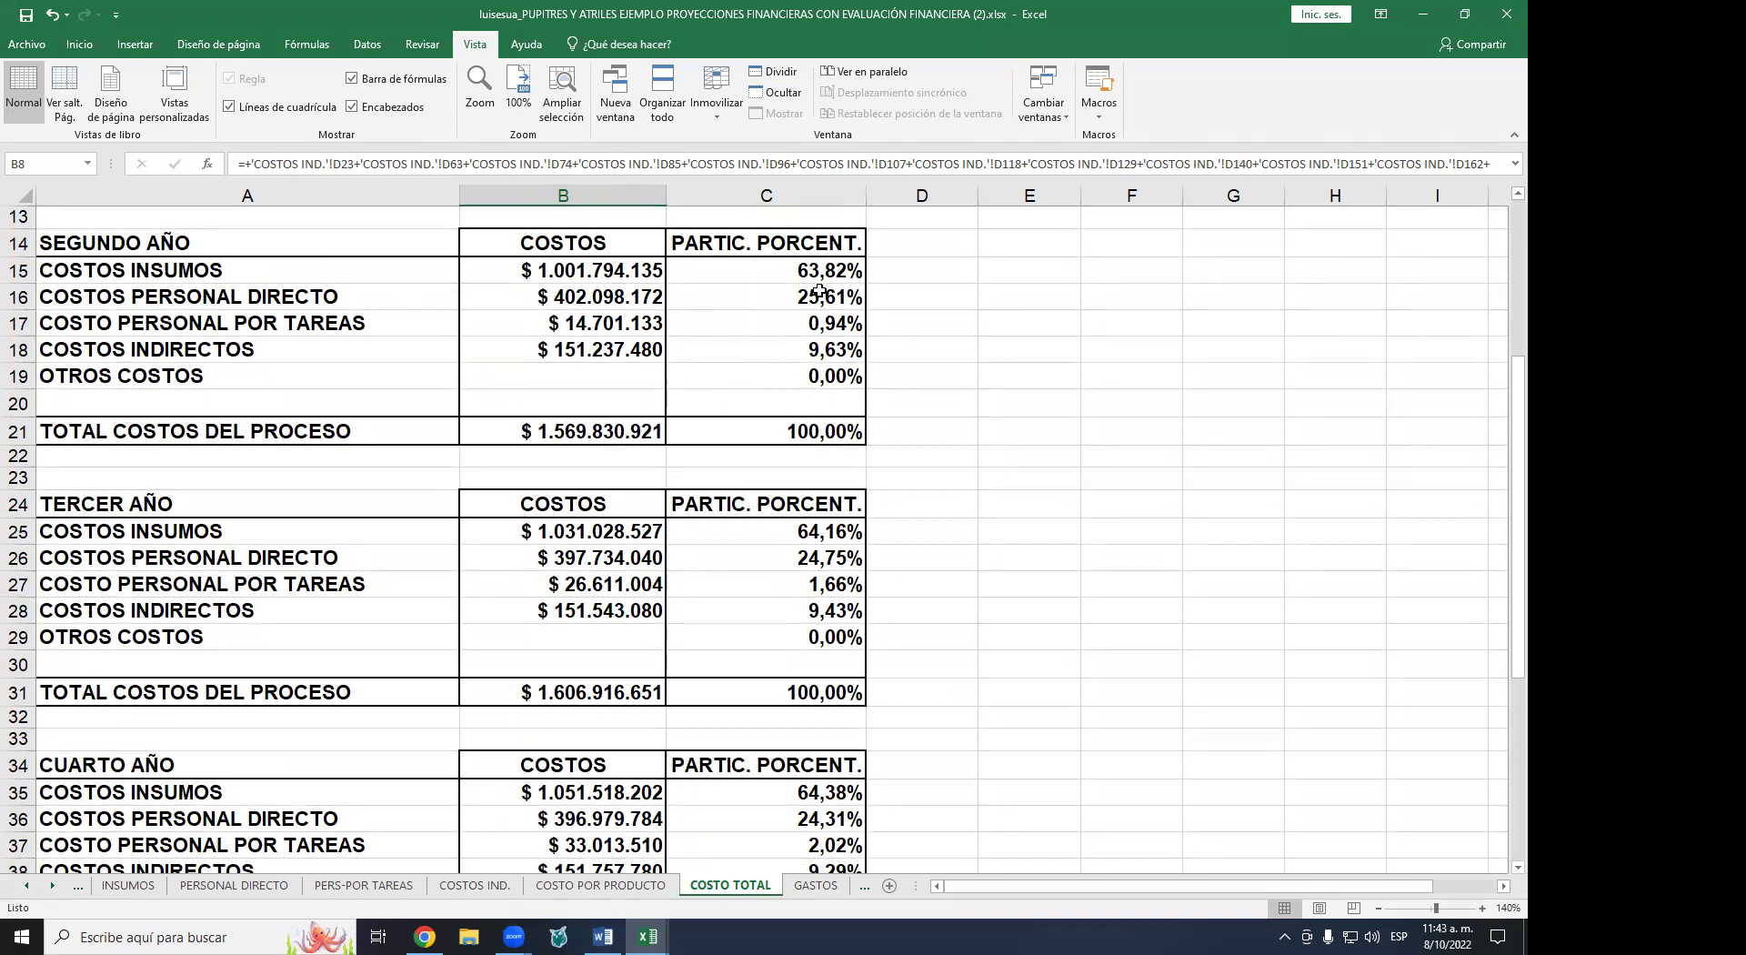
pyautogui.scroll(-5, 811, 356)
pyautogui.scroll(-1, 811, 355)
pyautogui.scroll(-2, 805, 423)
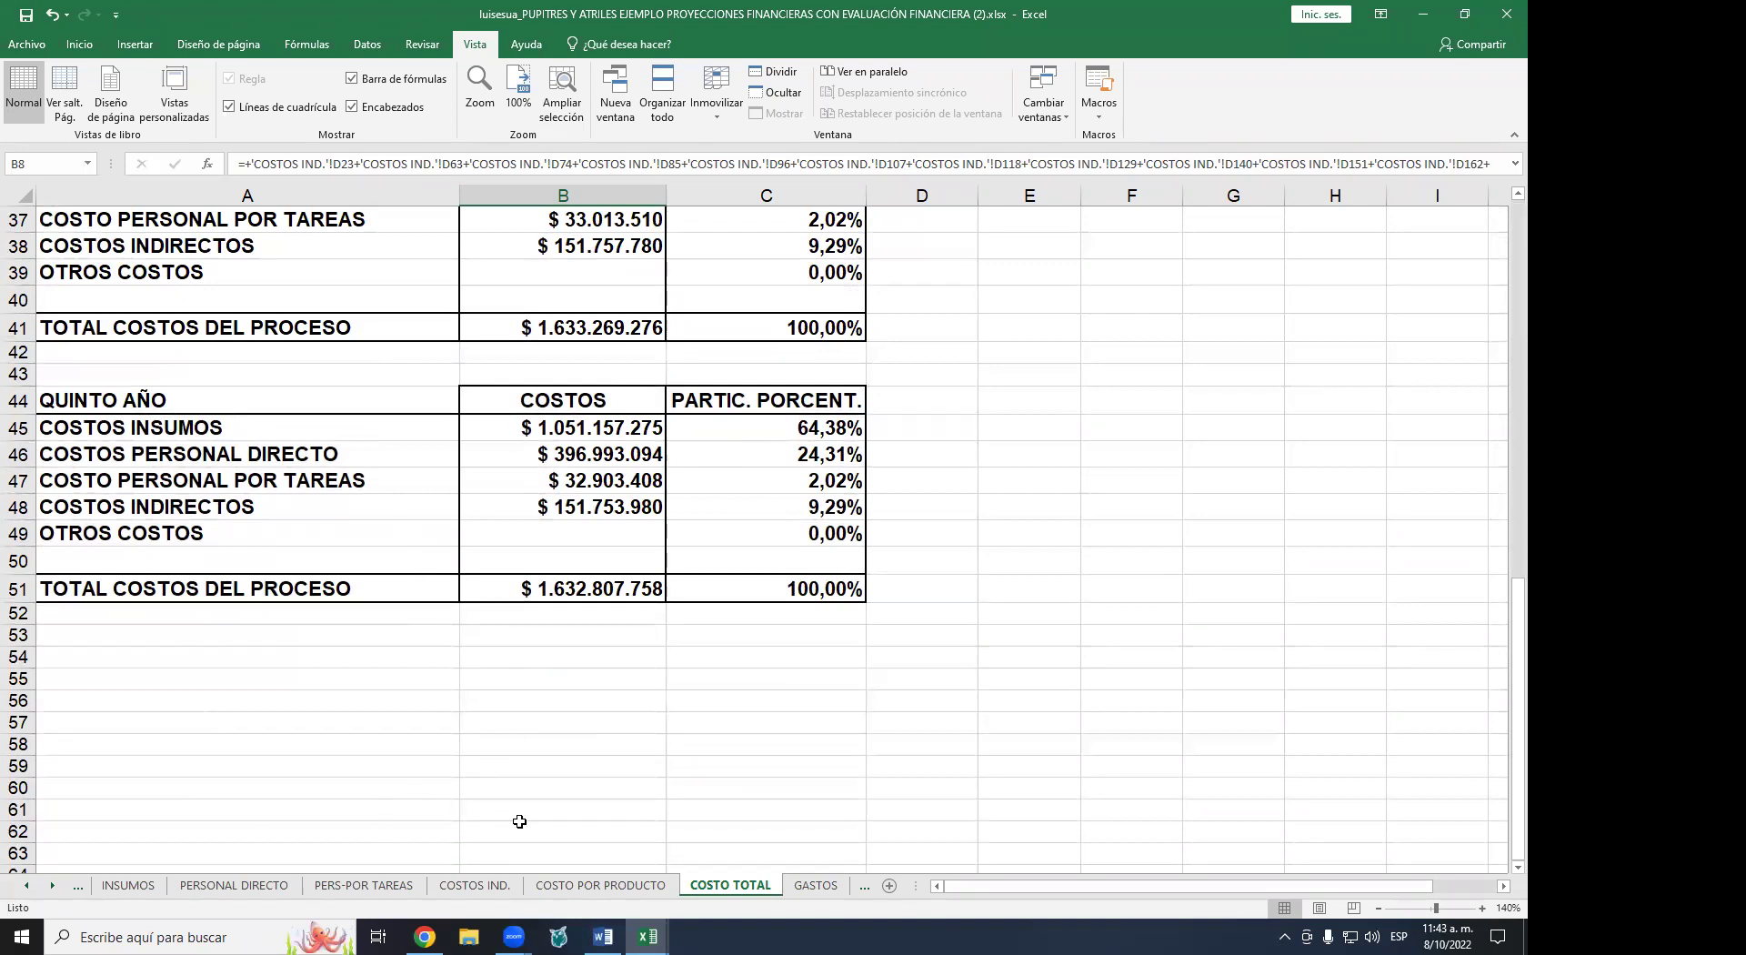
pyautogui.scroll(5, 592, 392)
pyautogui.scroll(7, 592, 392)
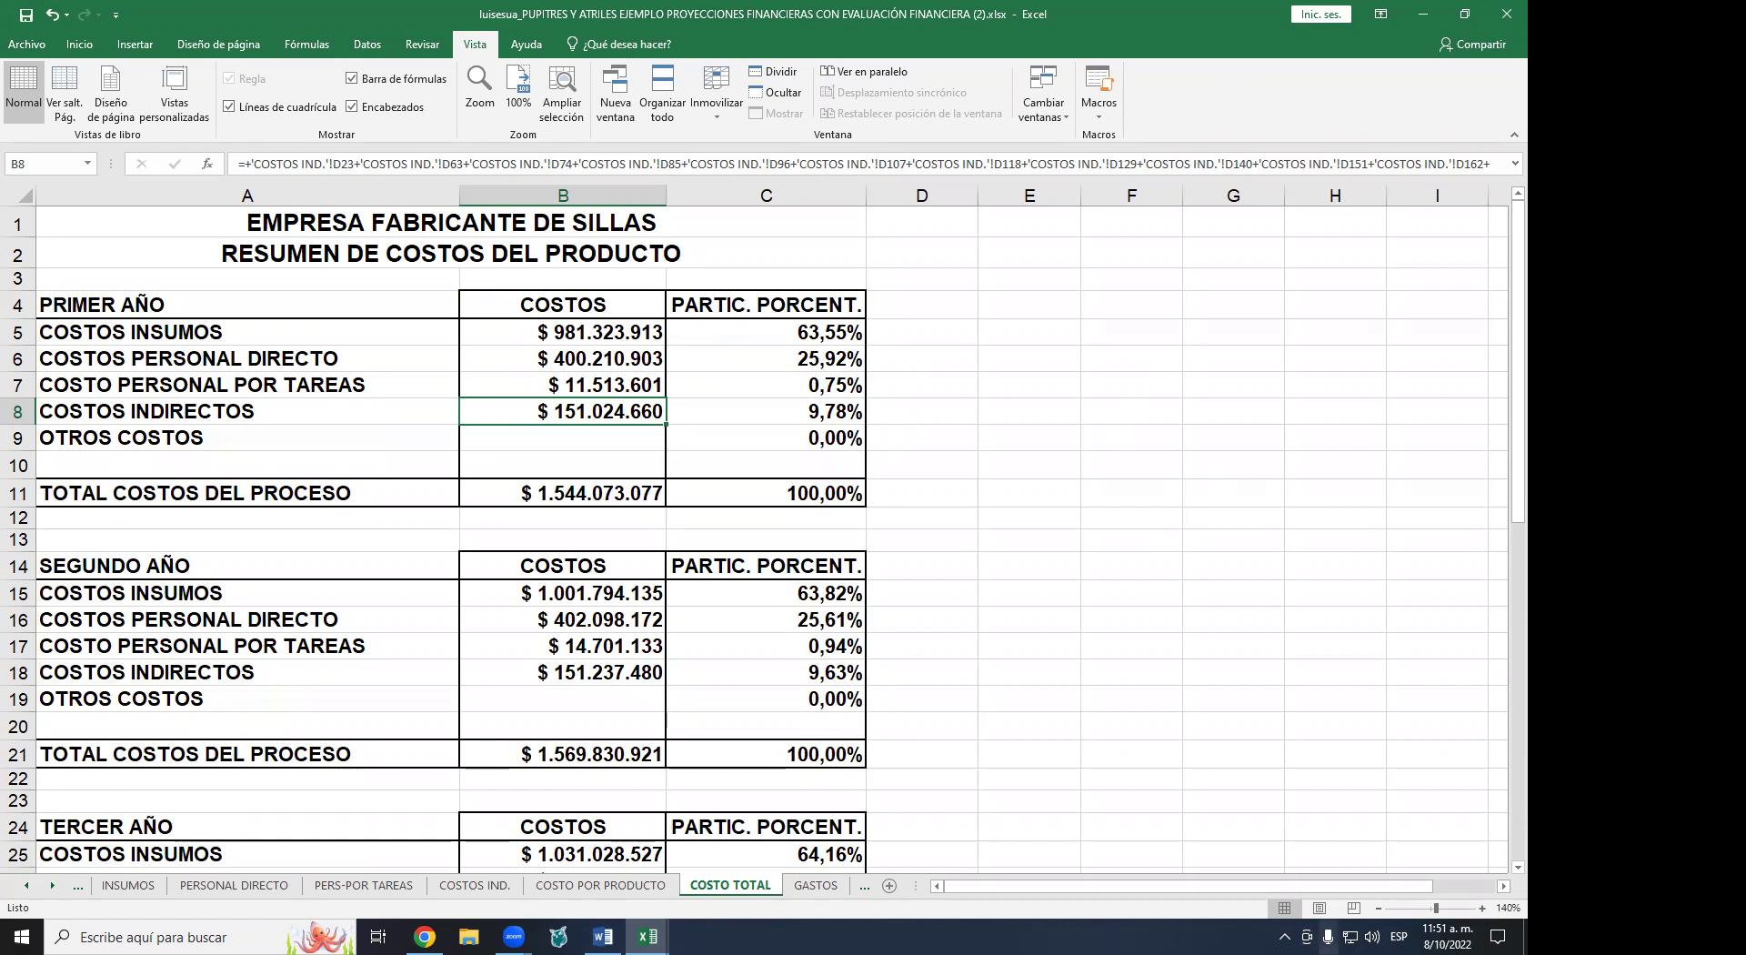
# - Open the GASTOS sheet and zoom in to 160%
pyautogui.click(816, 886)
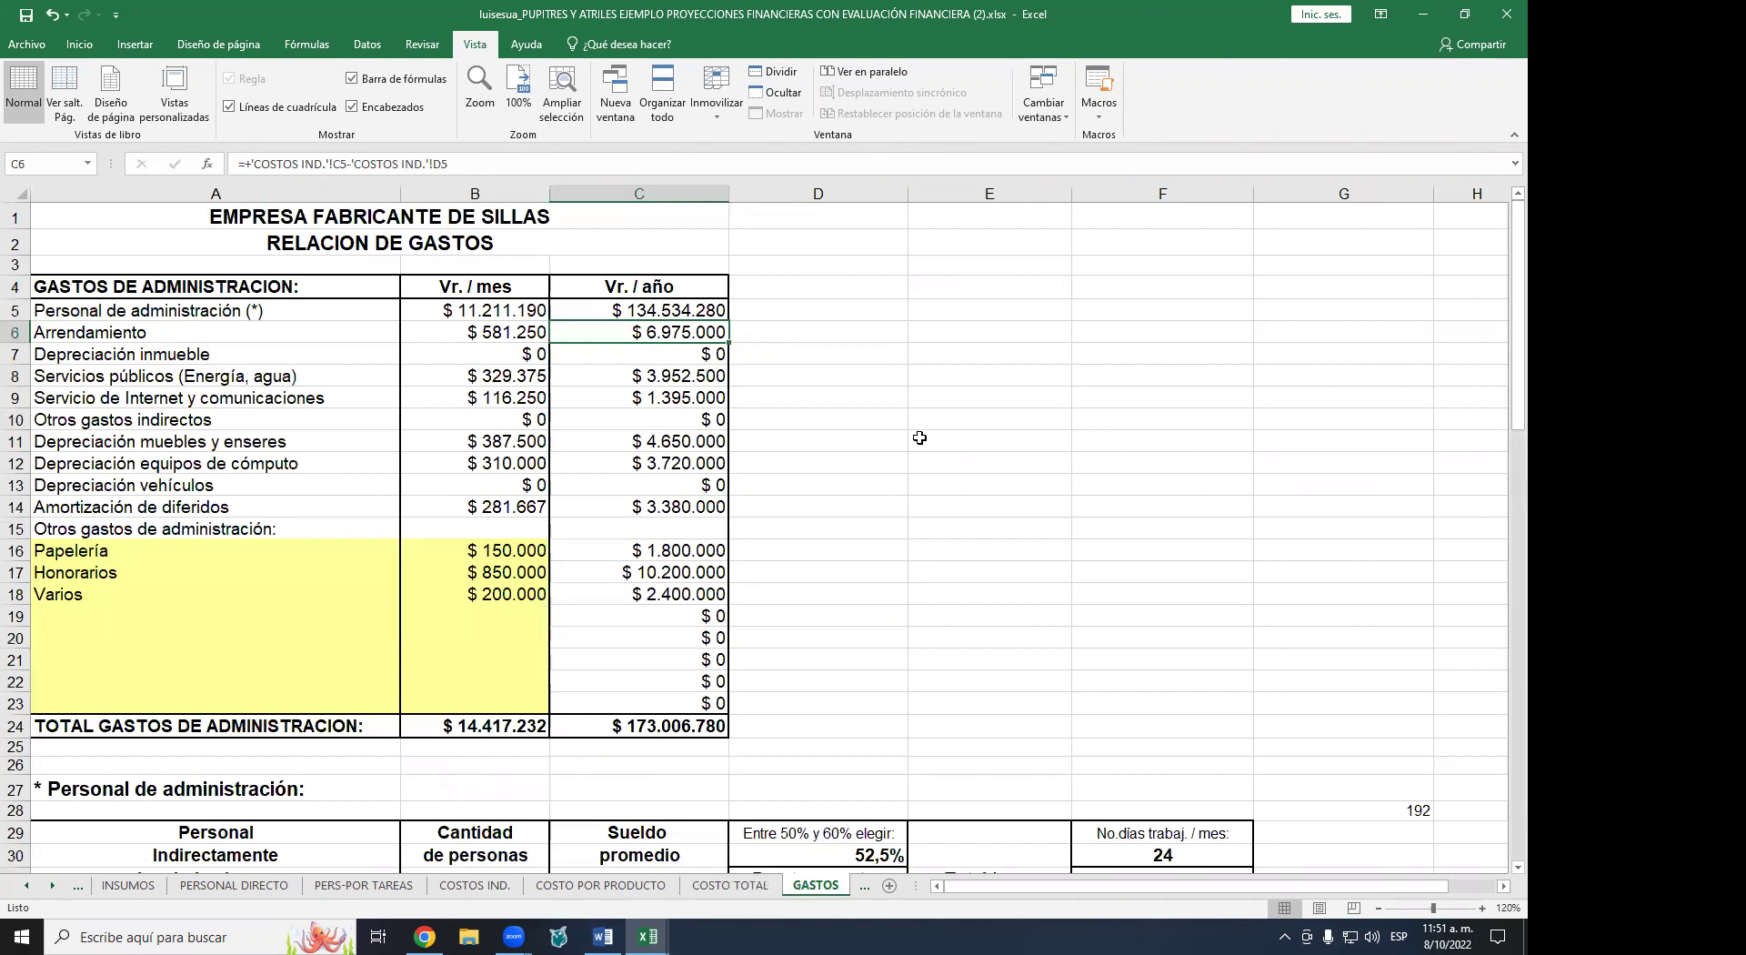
pyautogui.click(1482, 908)
pyautogui.click(1483, 908)
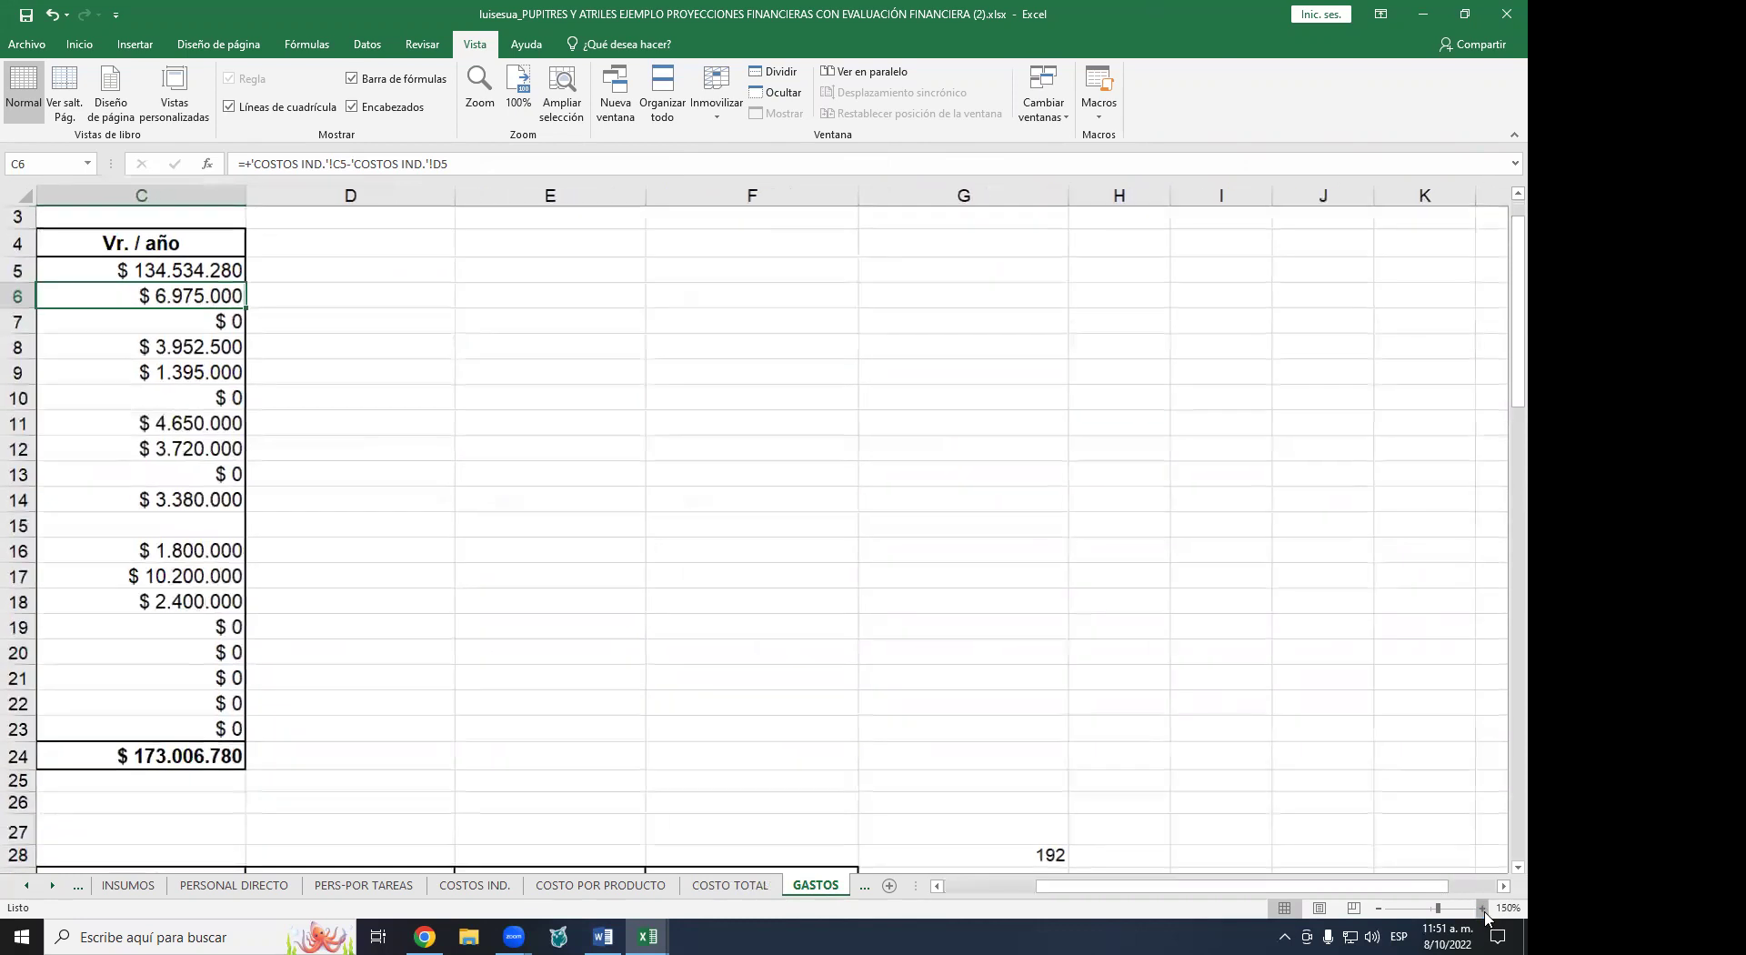
pyautogui.click(1483, 907)
pyautogui.click(1482, 907)
pyautogui.moveTo(1271, 886); pyautogui.dragTo(1179, 886)
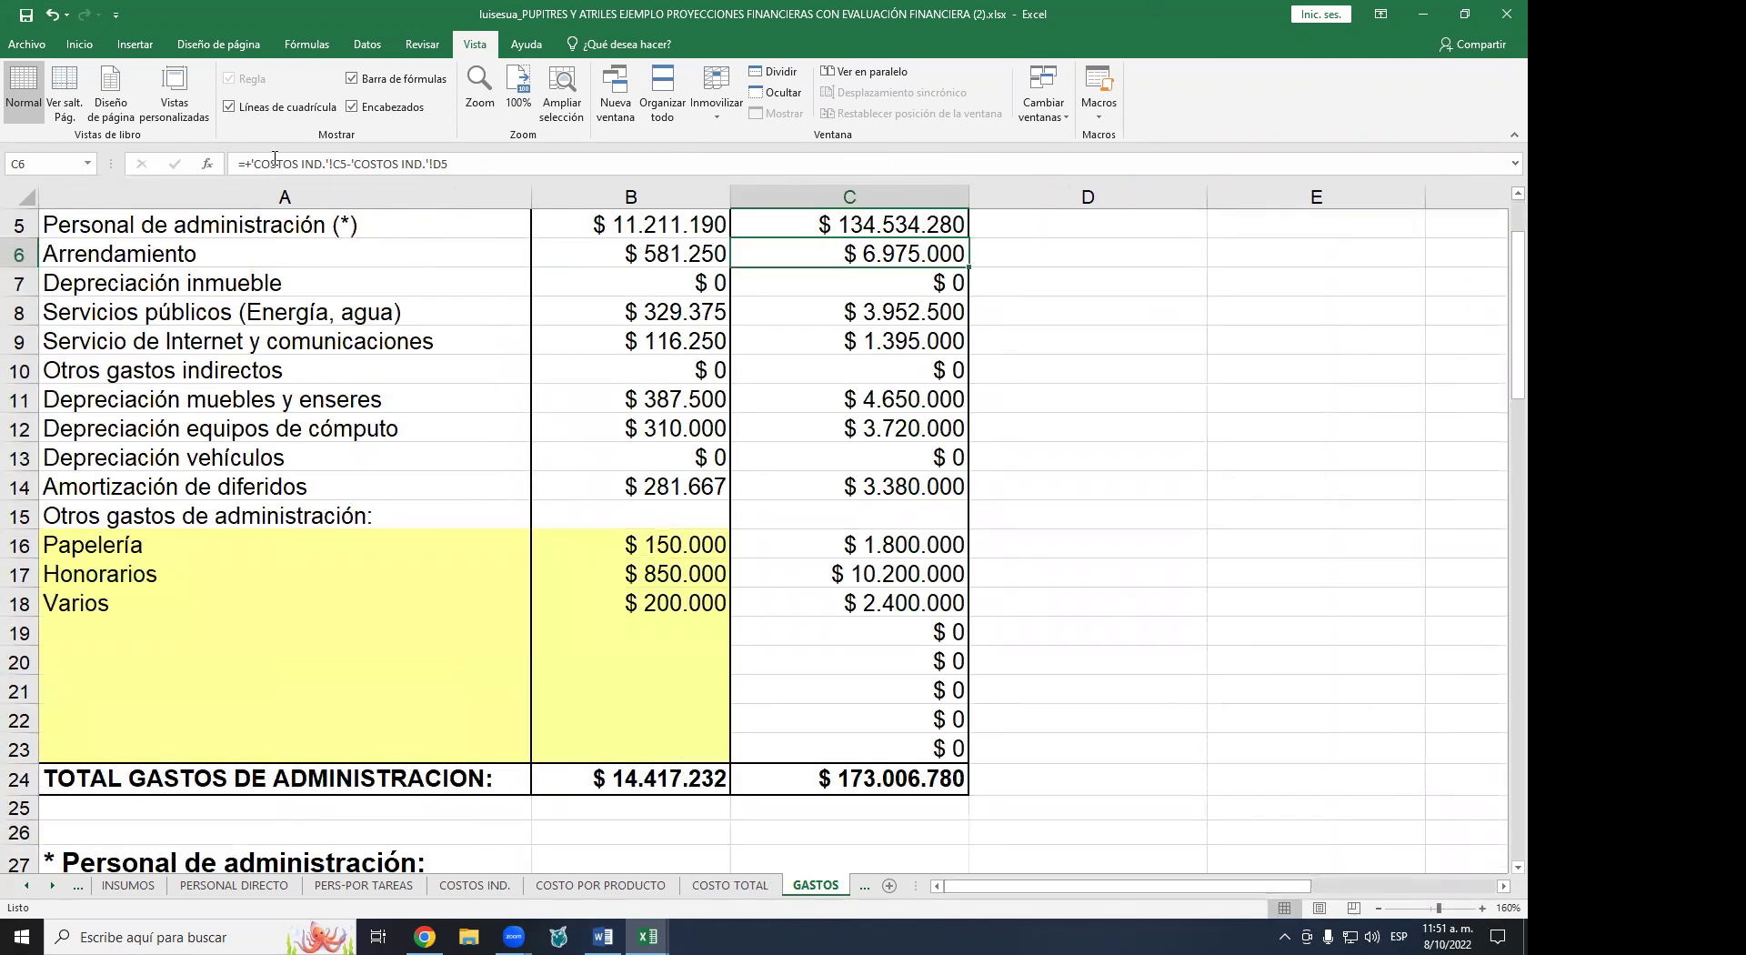
pyautogui.scroll(1, 318, 323)
pyautogui.scroll(1, 318, 324)
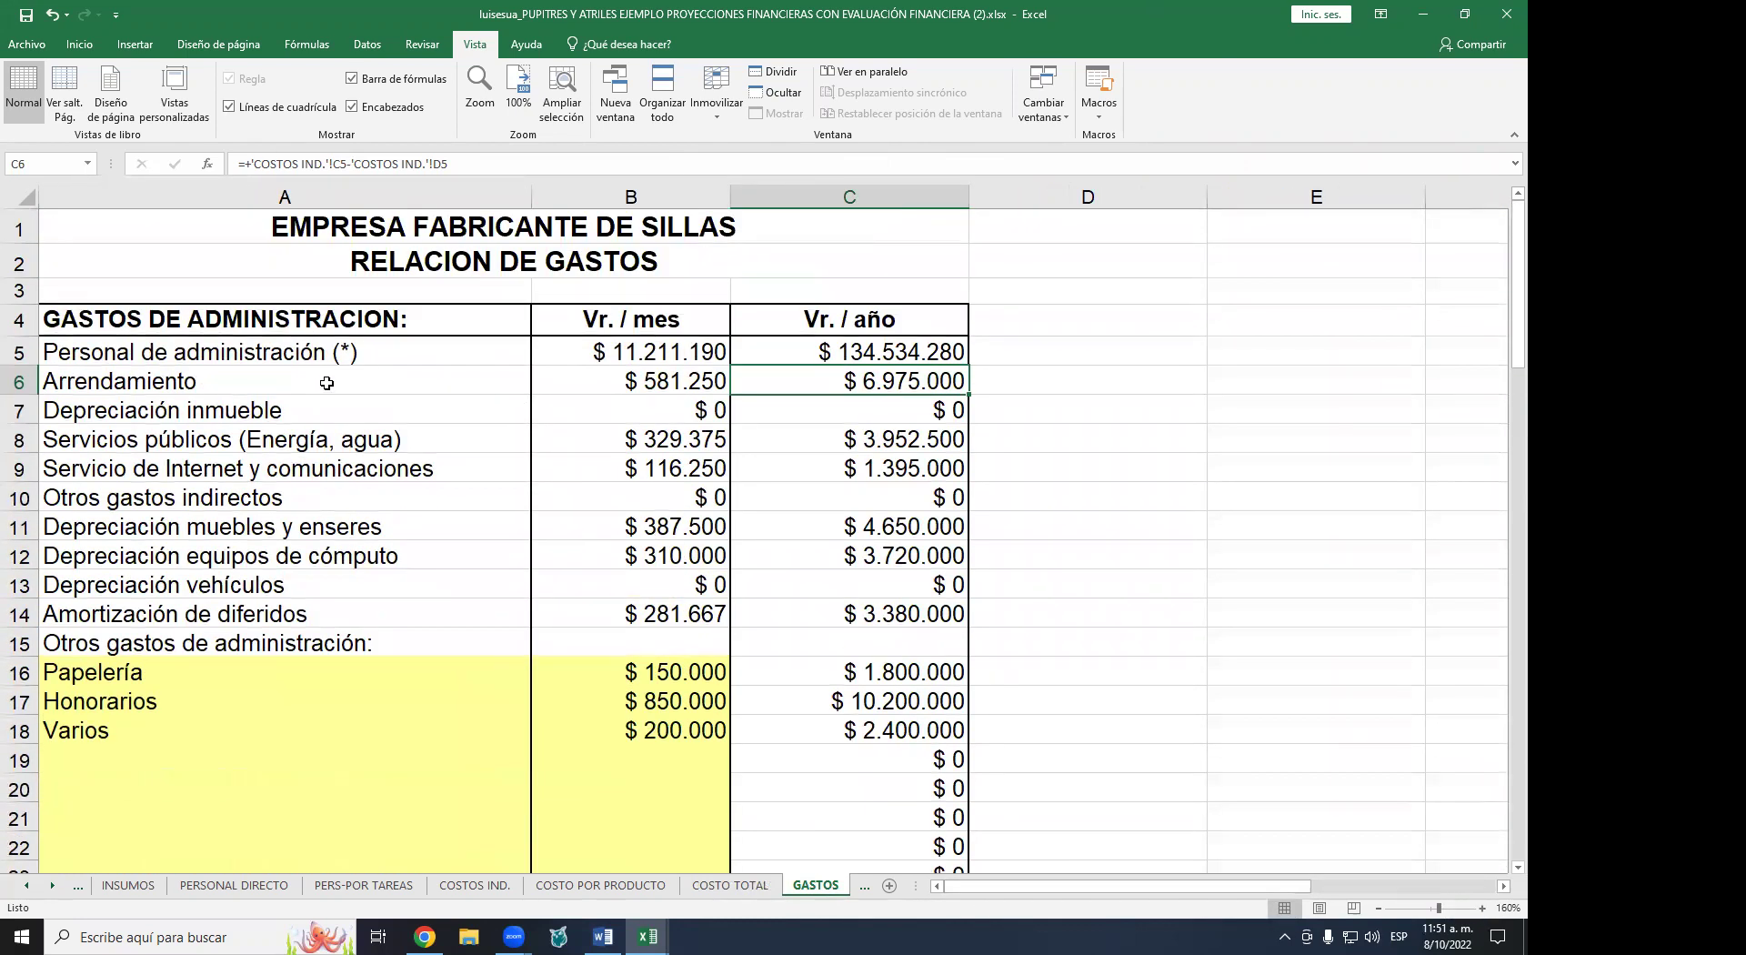
# - Inspect the formula behind the administrative personnel cost
pyautogui.click(597, 350)
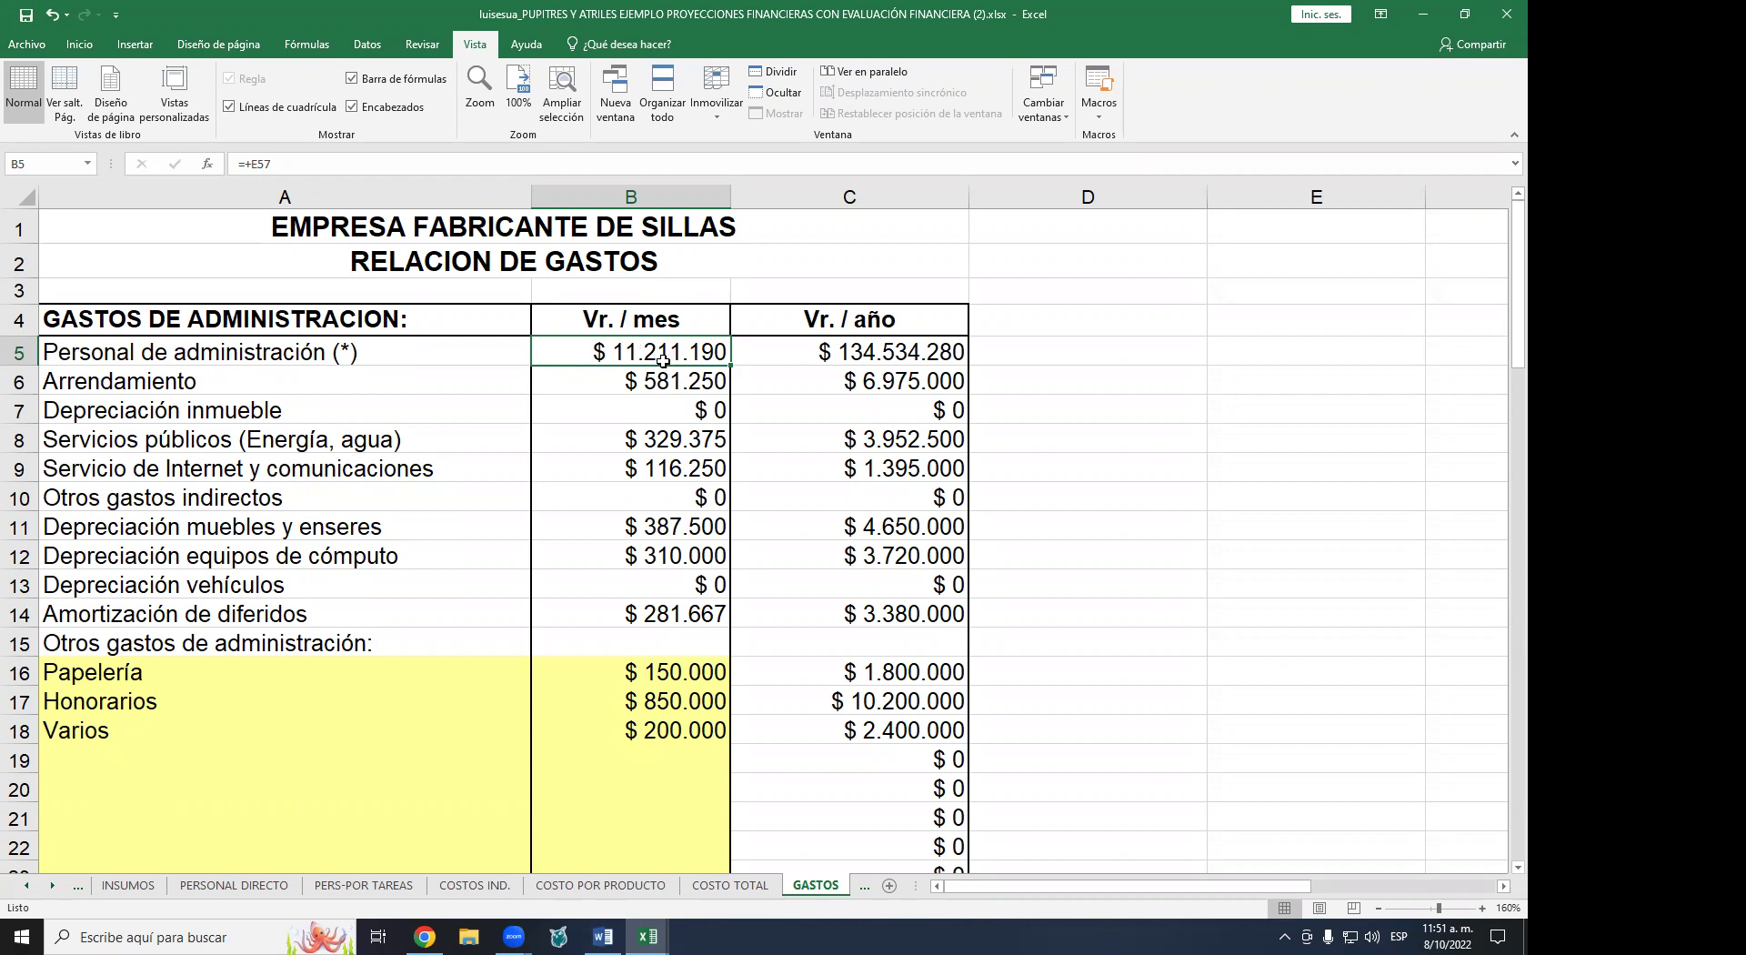
pyautogui.scroll(-3, 634, 356)
pyautogui.scroll(-5, 634, 356)
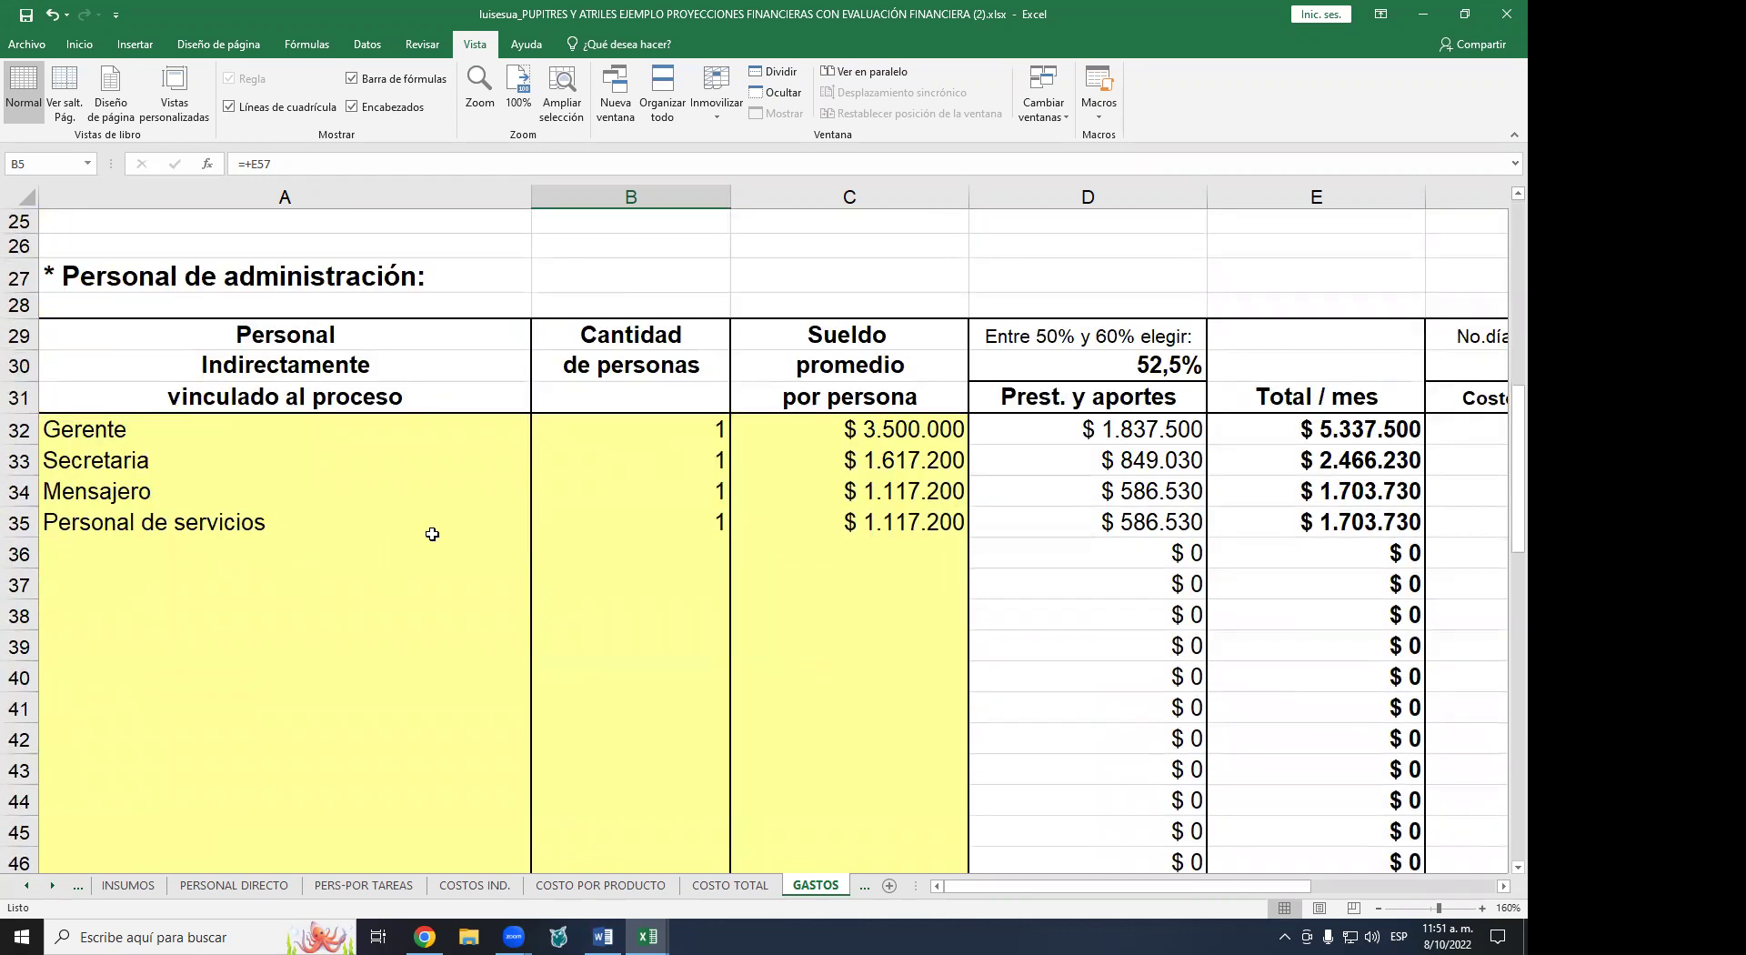
# - Point out the personnel positions Gerente, Secretaria, Mensajero and Personal de servicios
pyautogui.click(113, 432)
pyautogui.click(113, 459)
pyautogui.click(115, 487)
pyautogui.click(140, 530)
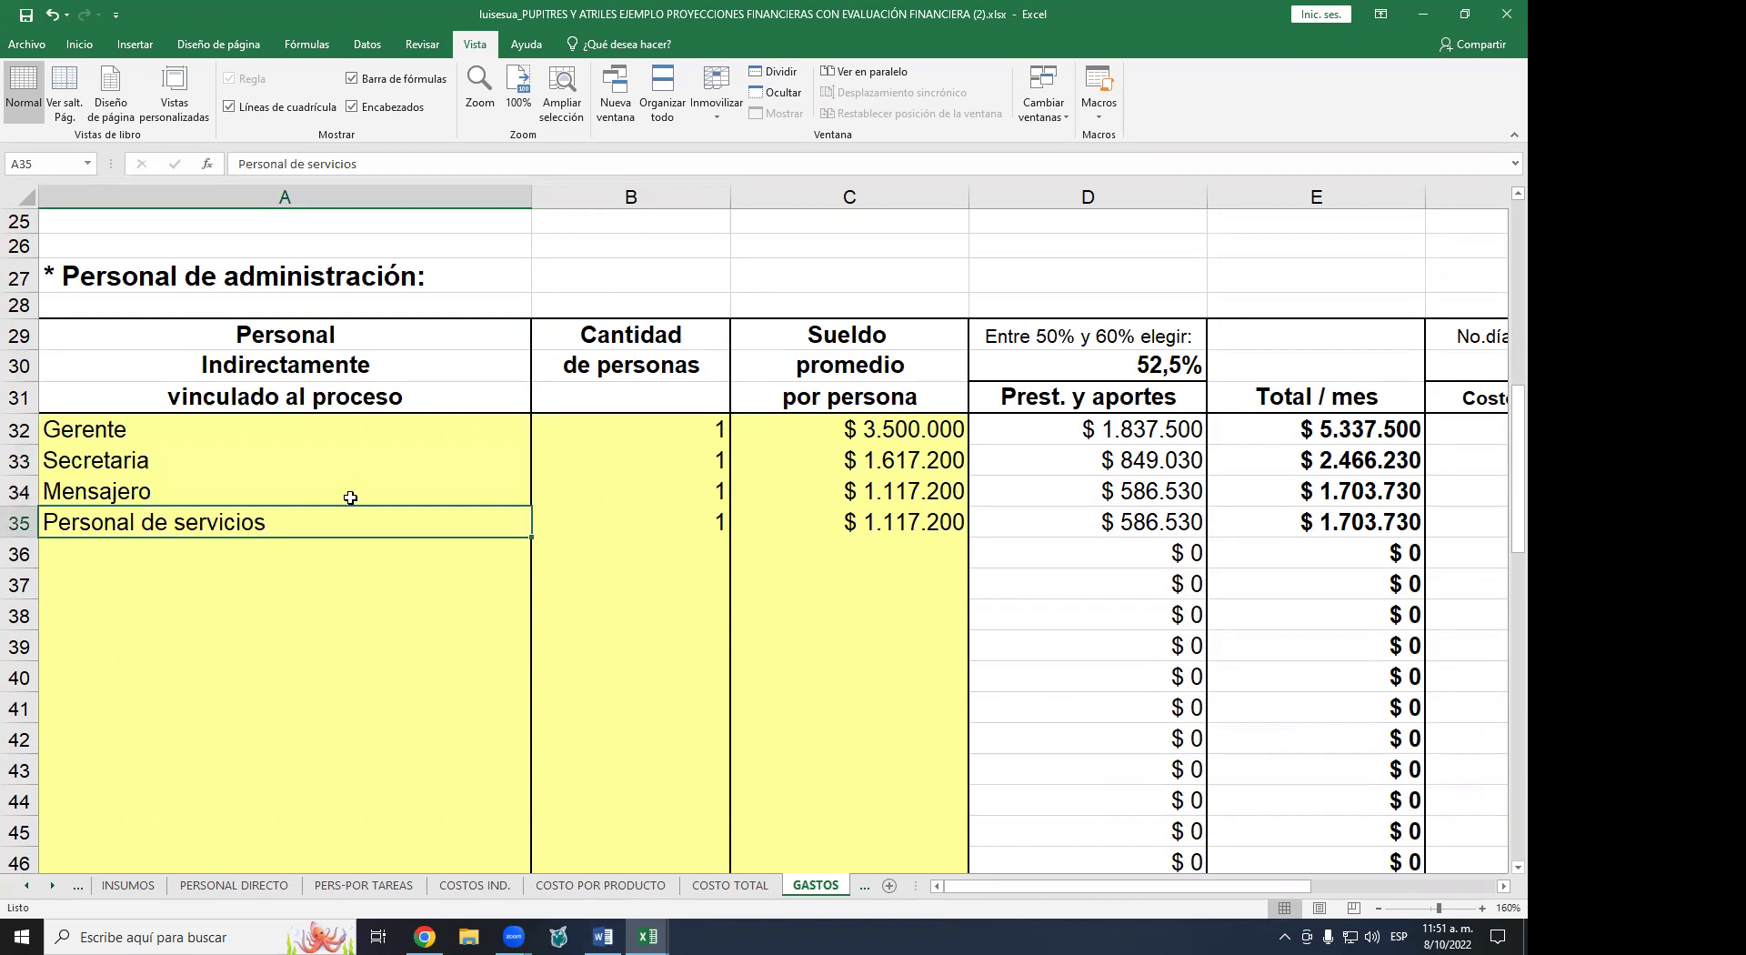
pyautogui.scroll(3, 445, 499)
pyautogui.scroll(-6, 628, 488)
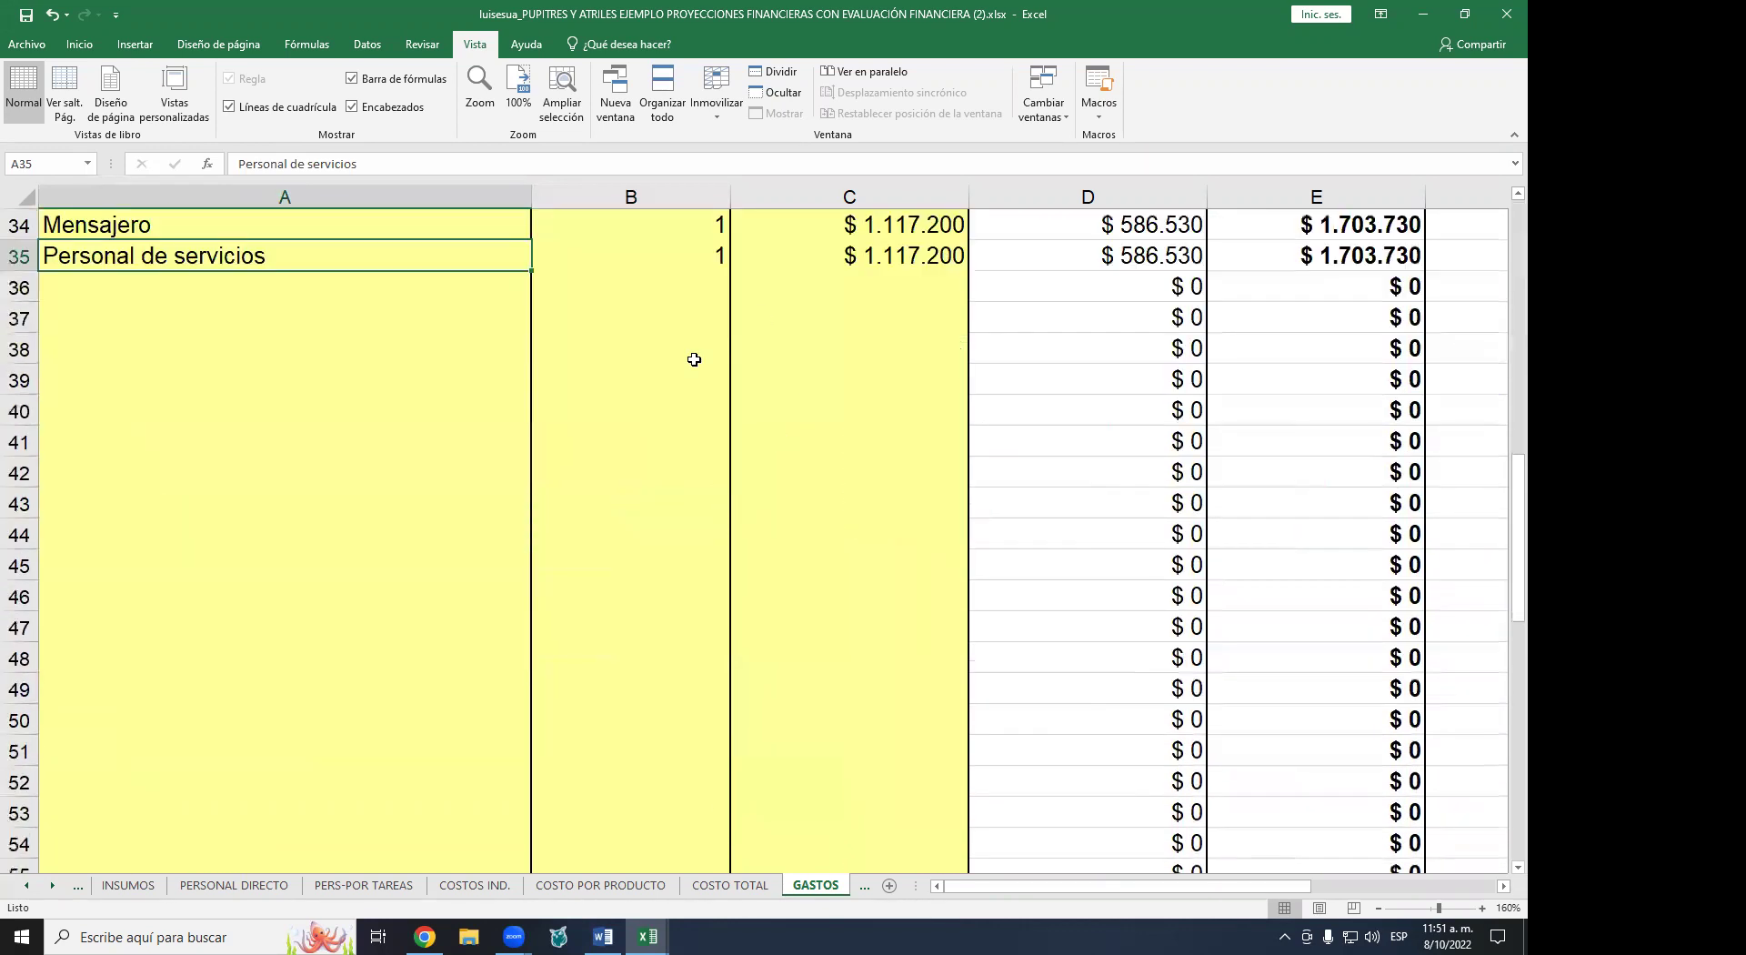
pyautogui.scroll(3, 691, 359)
pyautogui.scroll(-2, 819, 454)
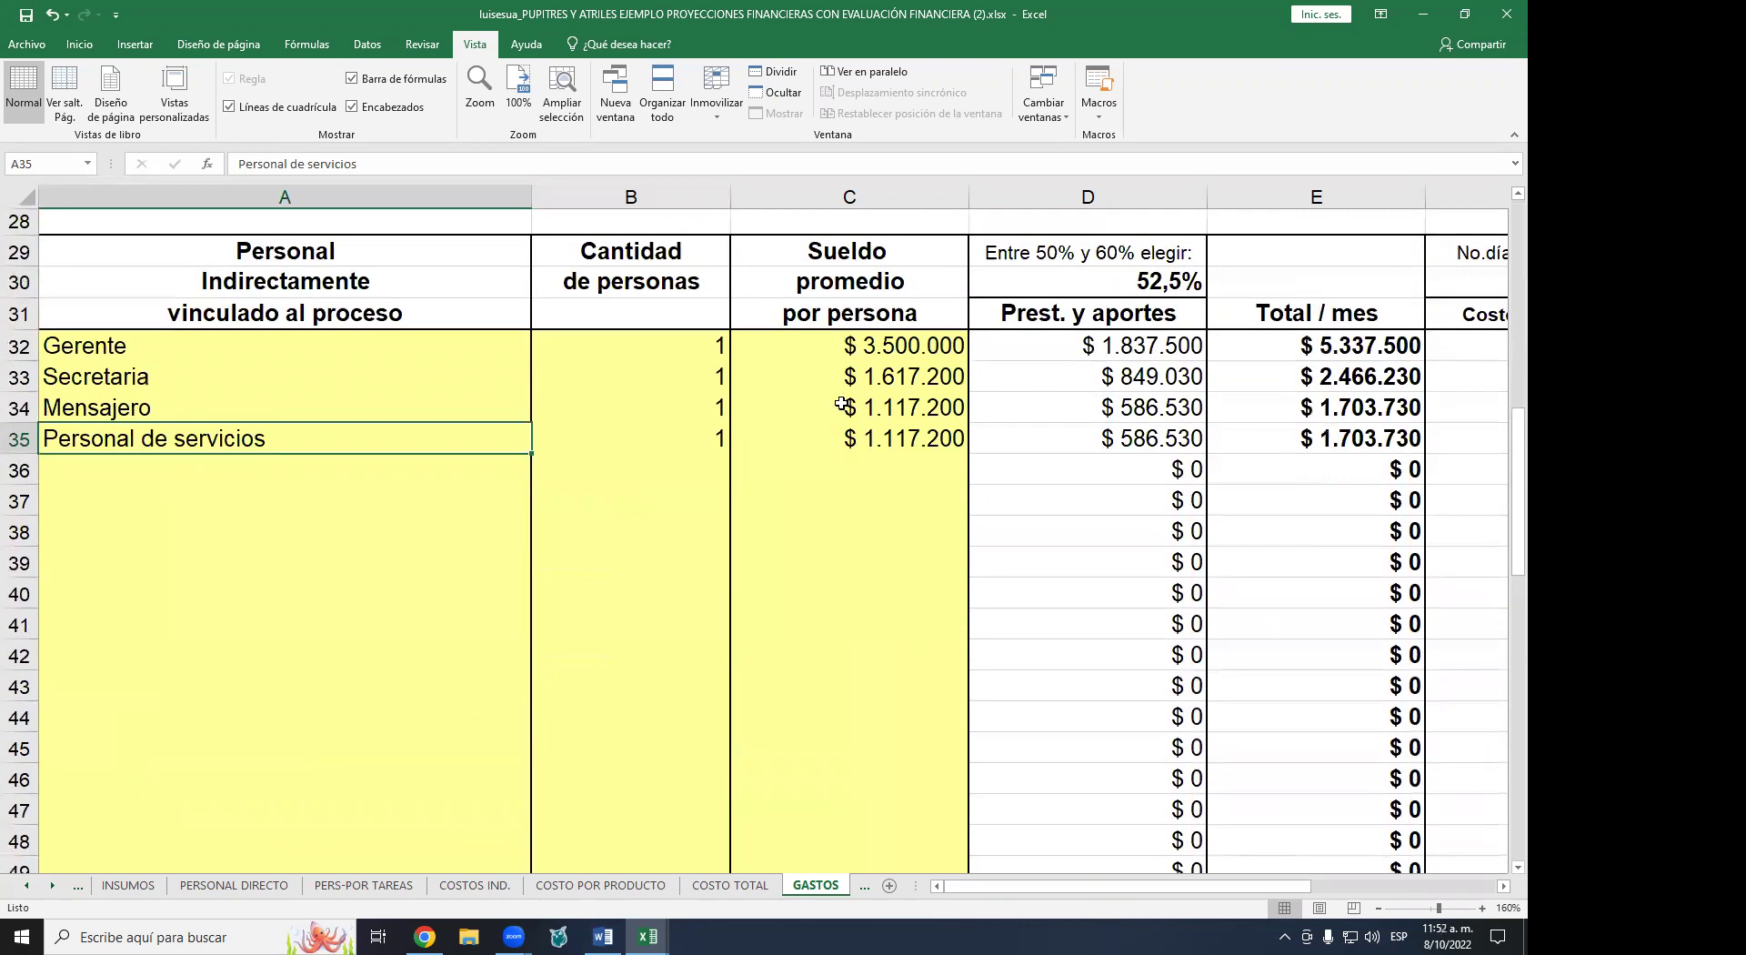
pyautogui.scroll(2, 871, 391)
pyautogui.scroll(1, 871, 391)
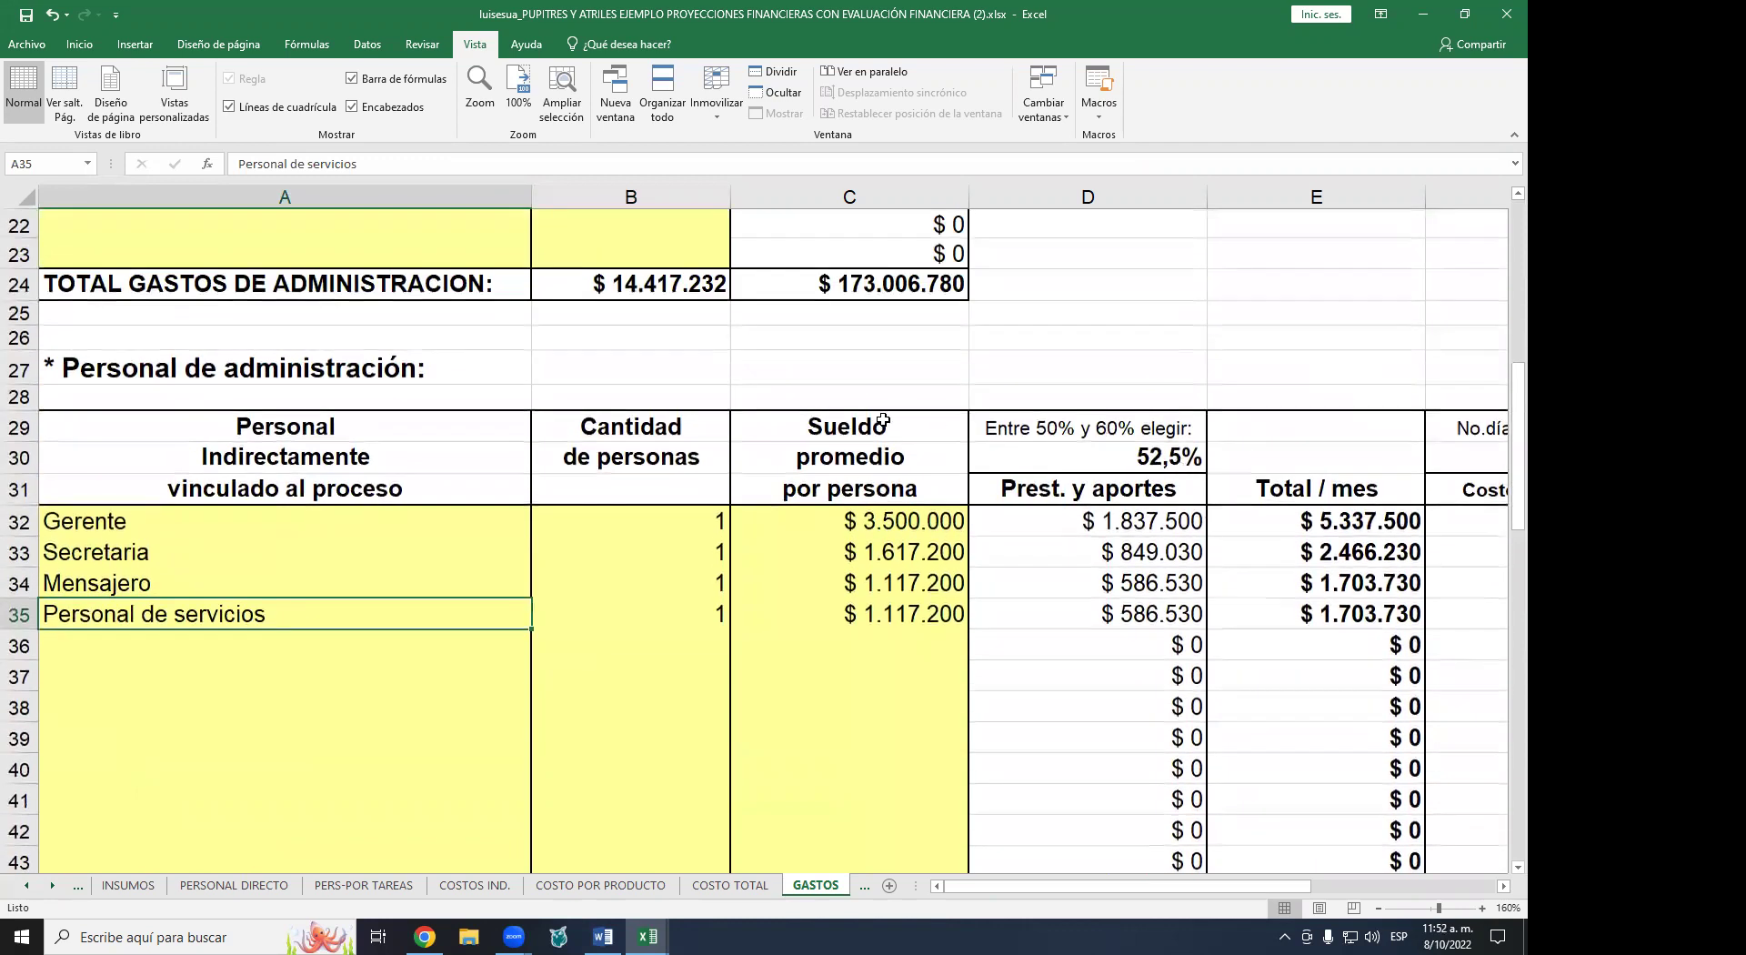
pyautogui.scroll(6, 885, 319)
pyautogui.scroll(1, 562, 521)
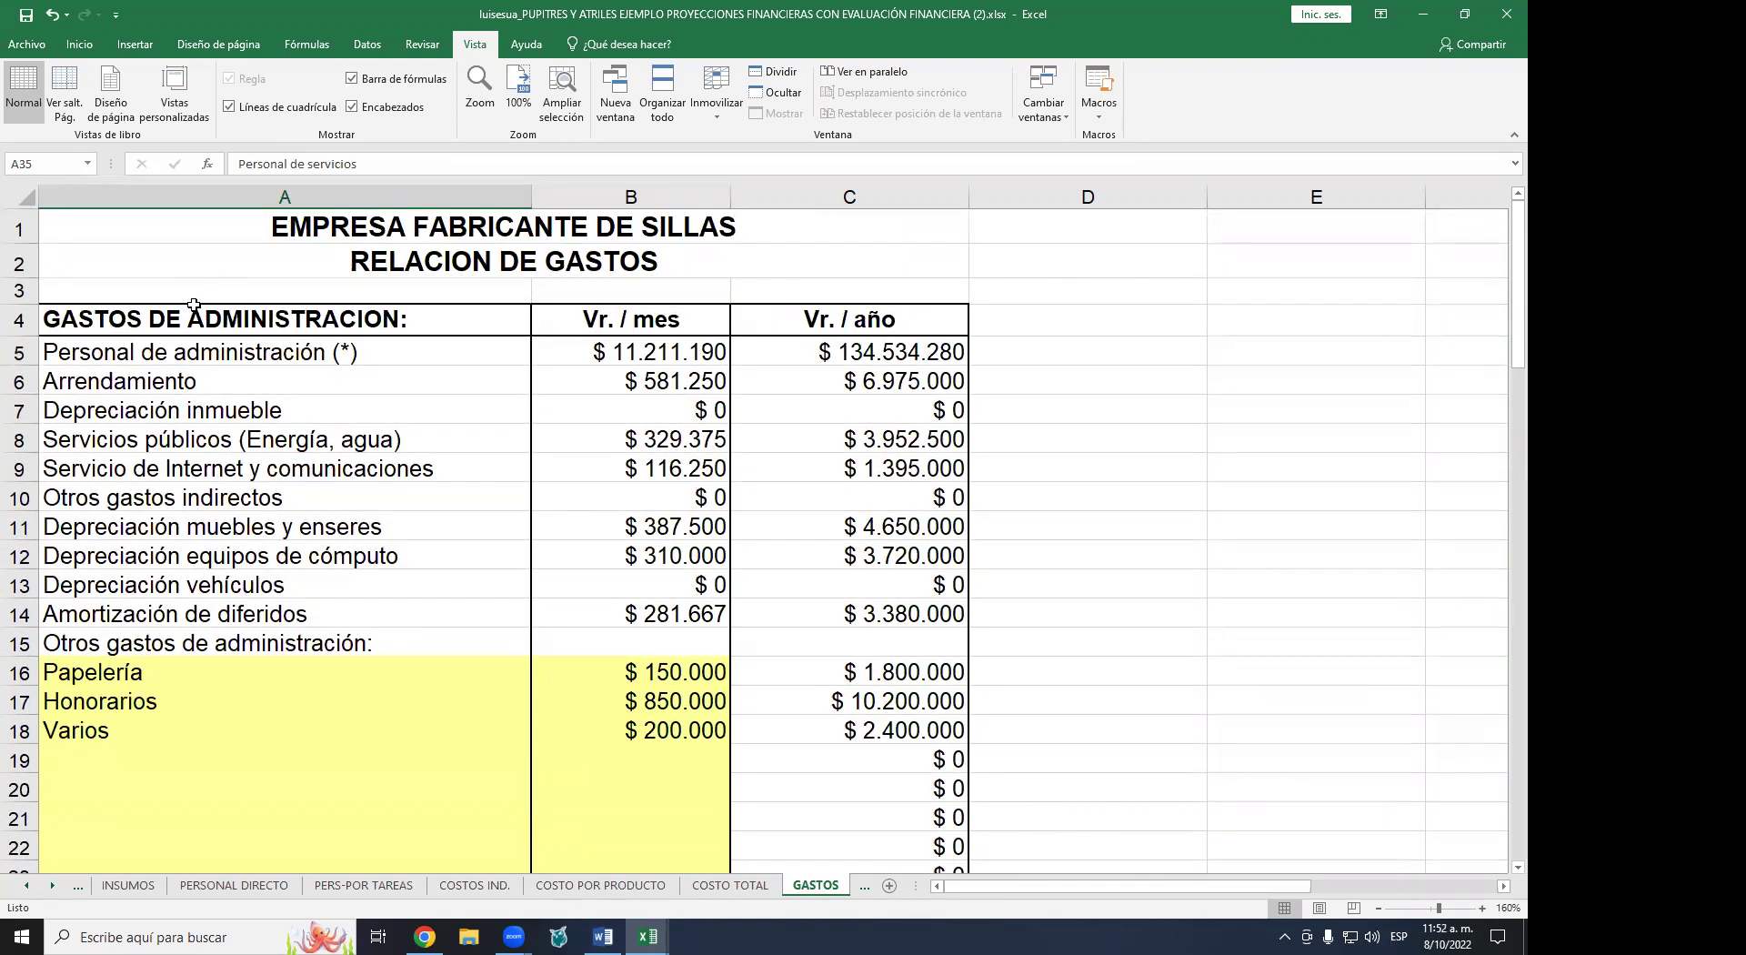
# - Check labels and monthly formulas for Arrendamiento, Depreciación inmueble, Servicios públicos and Internet
pyautogui.click(196, 378)
pyautogui.click(646, 377)
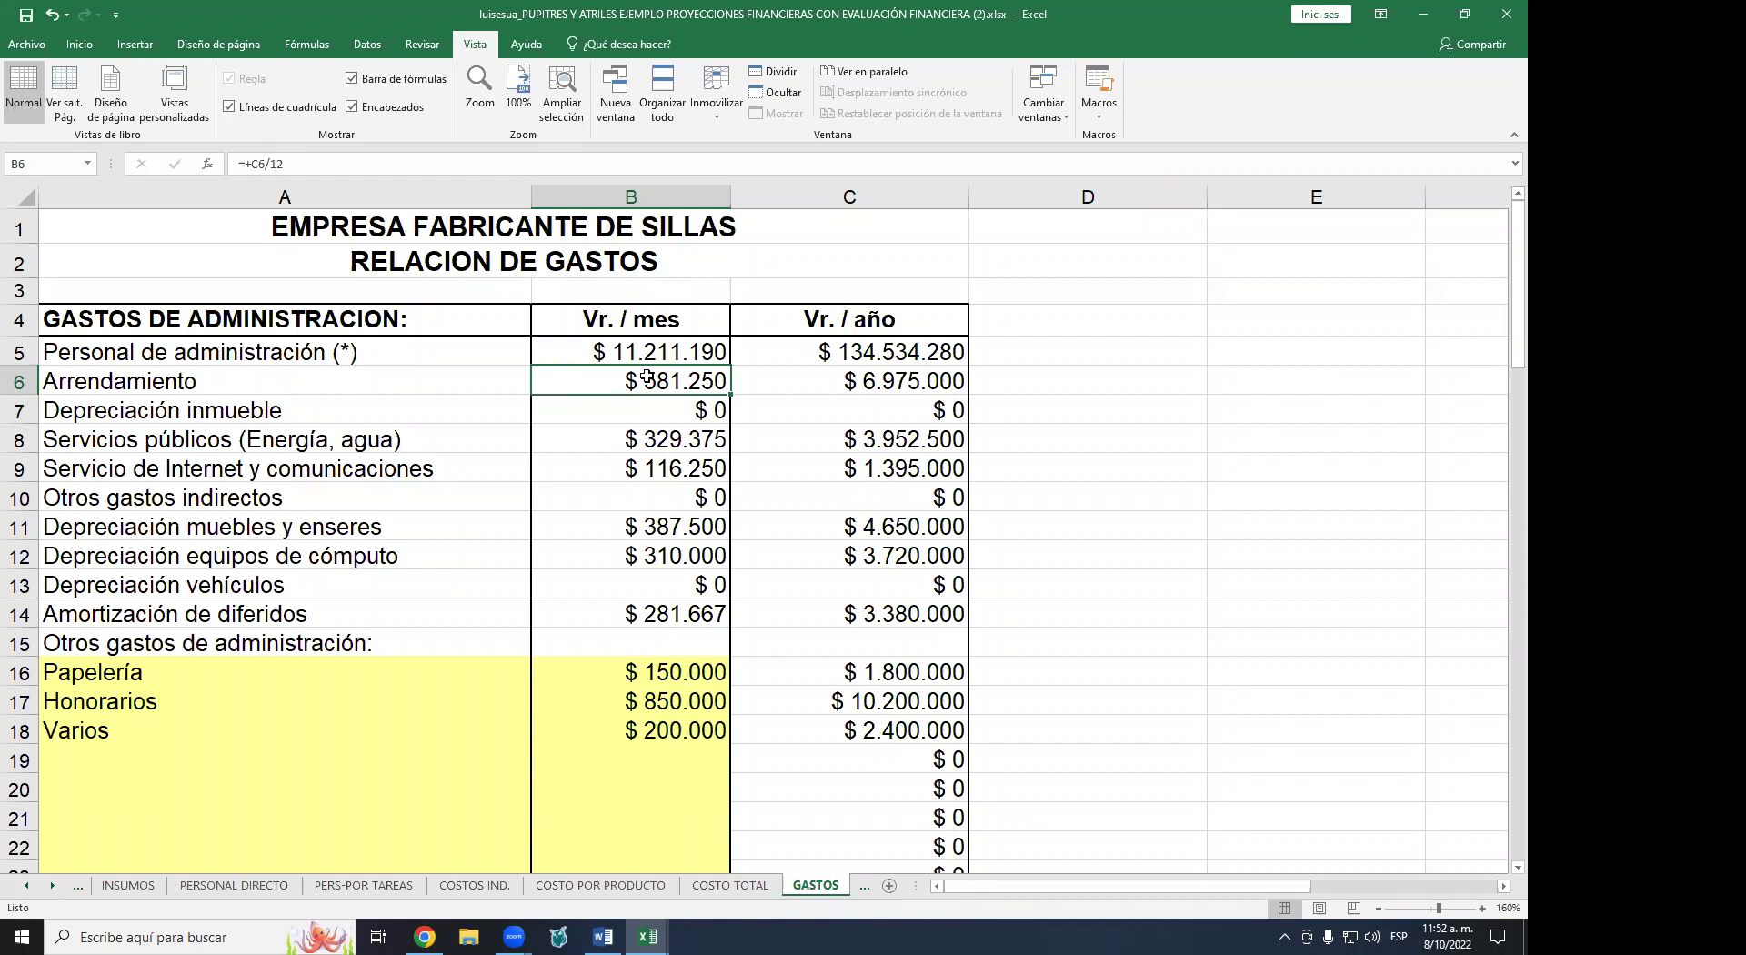
pyautogui.click(726, 417)
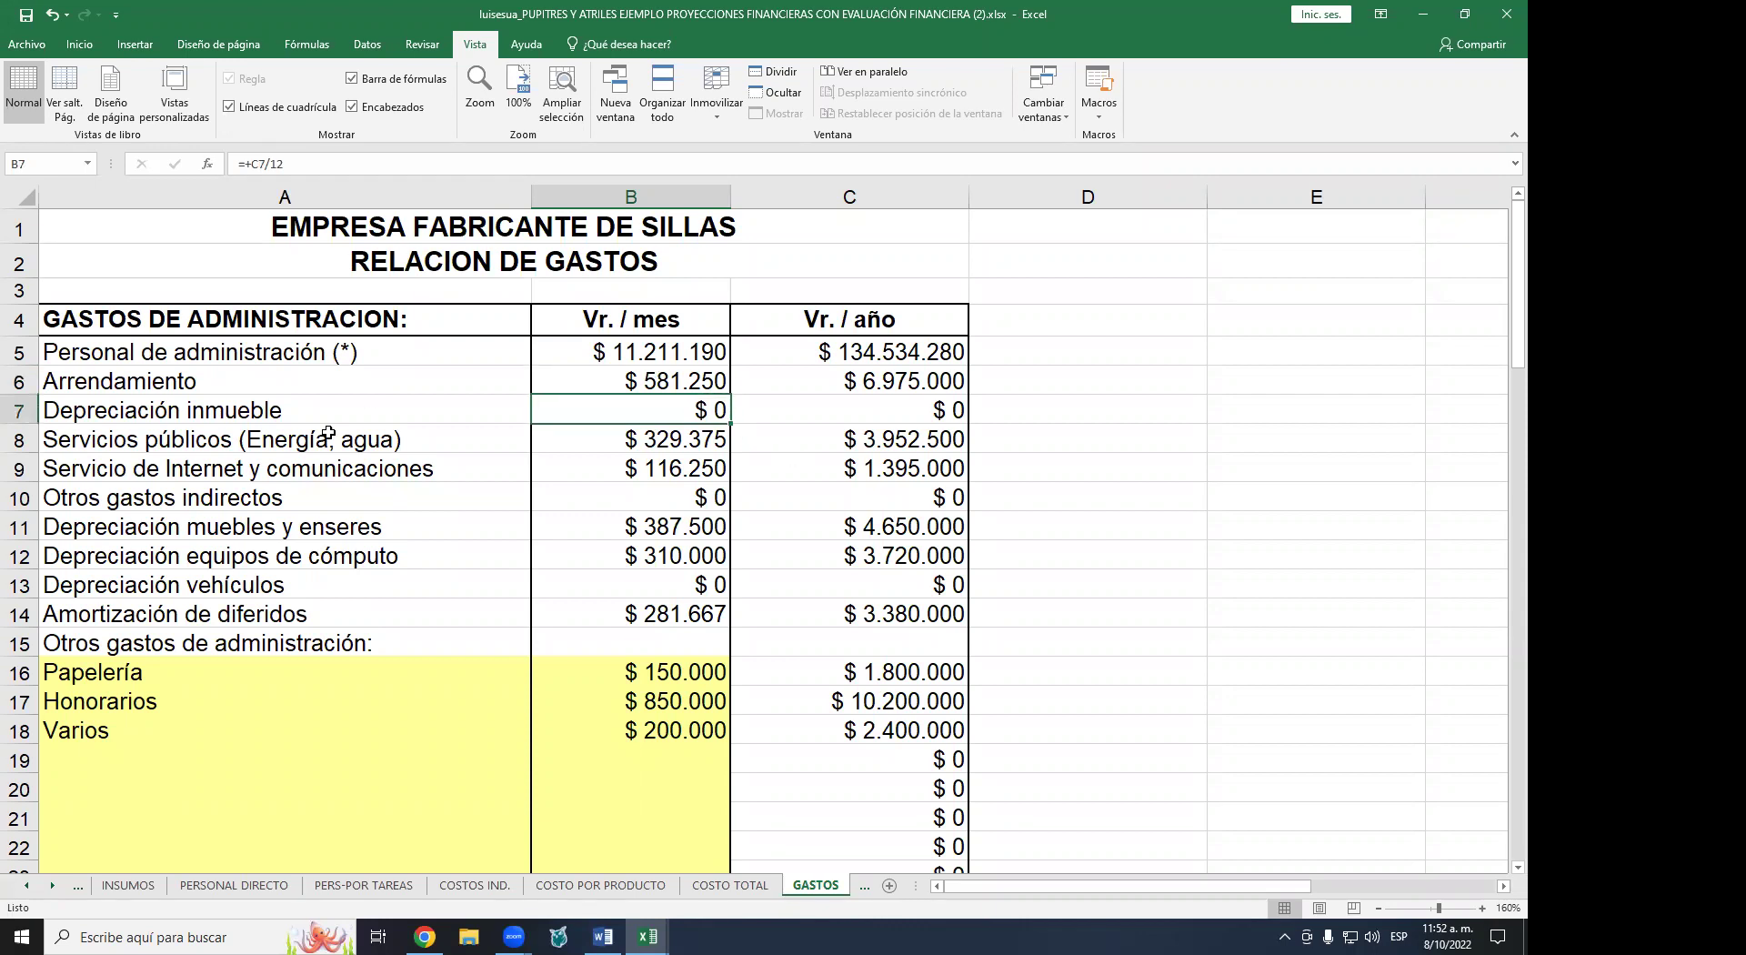
pyautogui.click(289, 389)
pyautogui.click(303, 414)
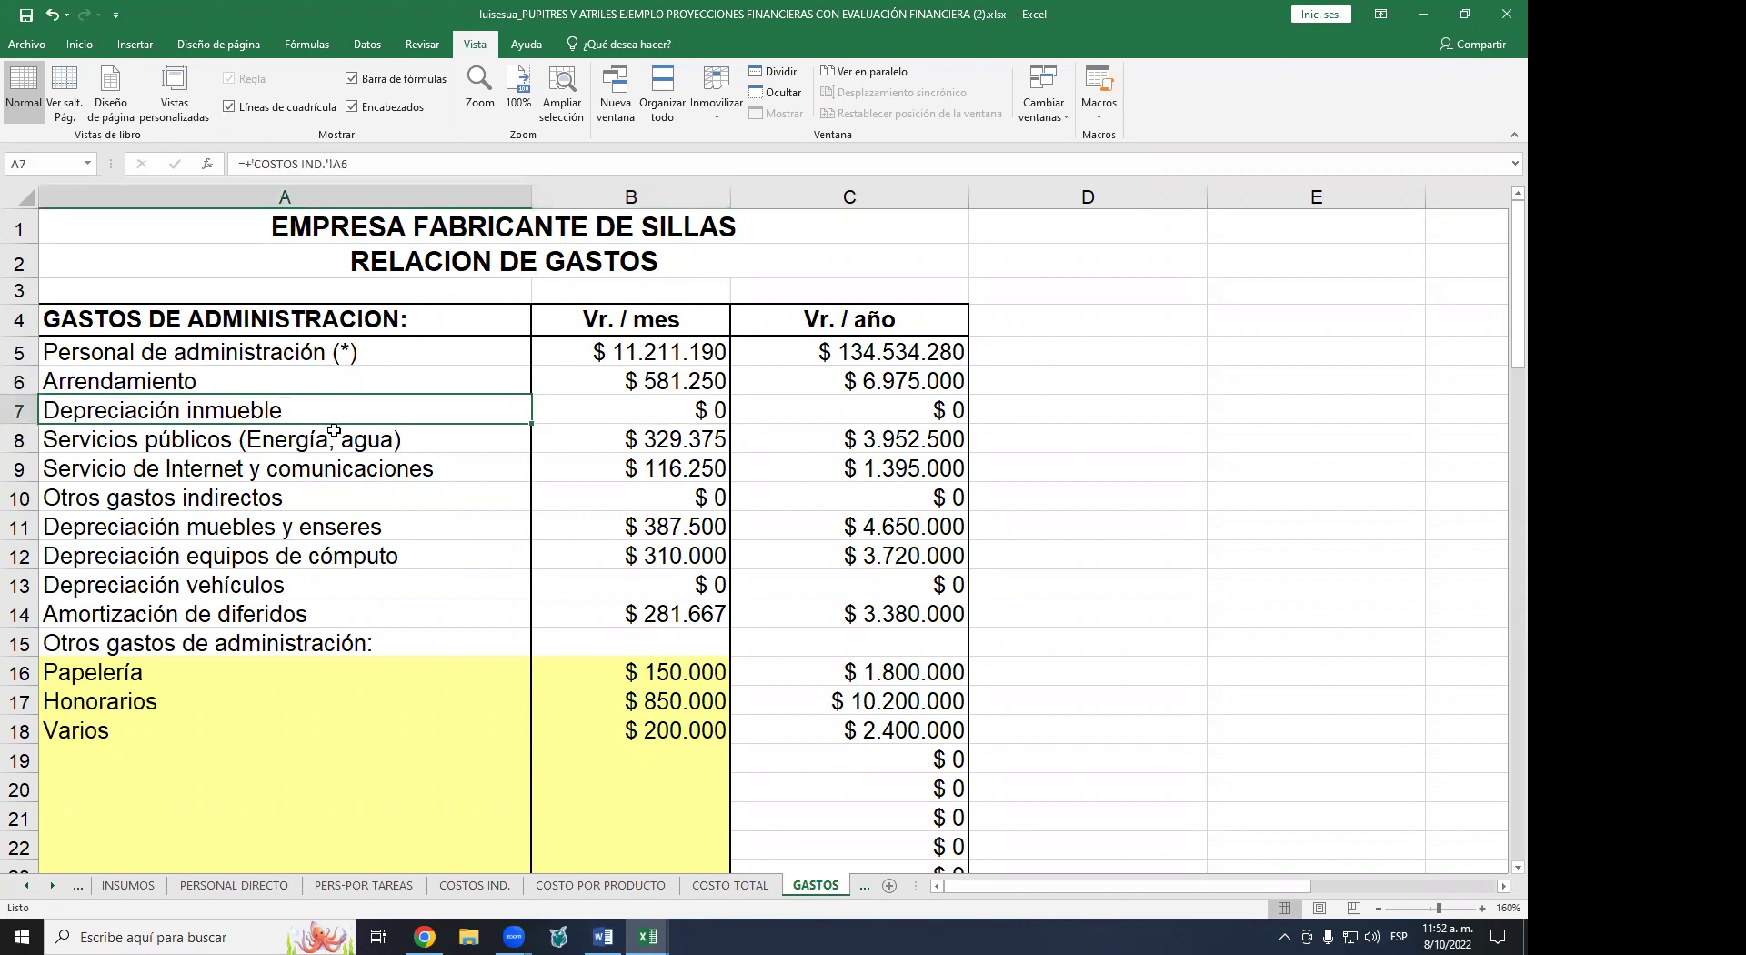
pyautogui.click(632, 448)
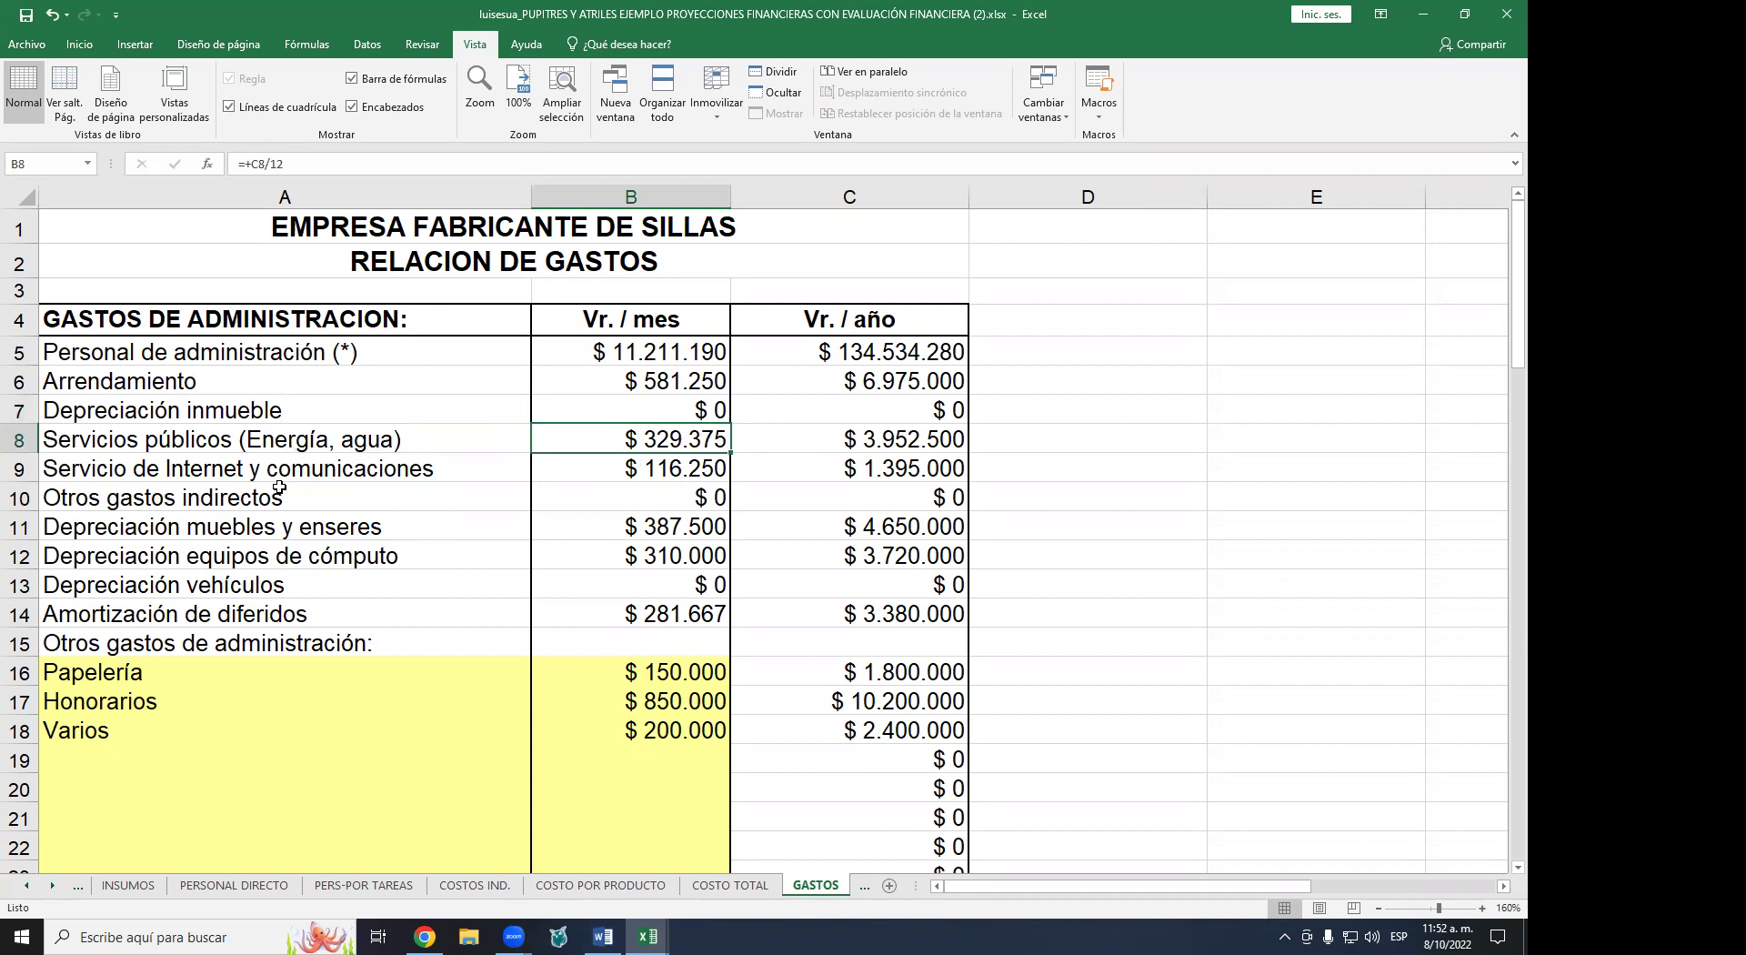
pyautogui.click(259, 470)
# - Inspect the Papelería and Honorarios monthly amounts
pyautogui.scroll(-1, 208, 492)
pyautogui.scroll(-3, 209, 491)
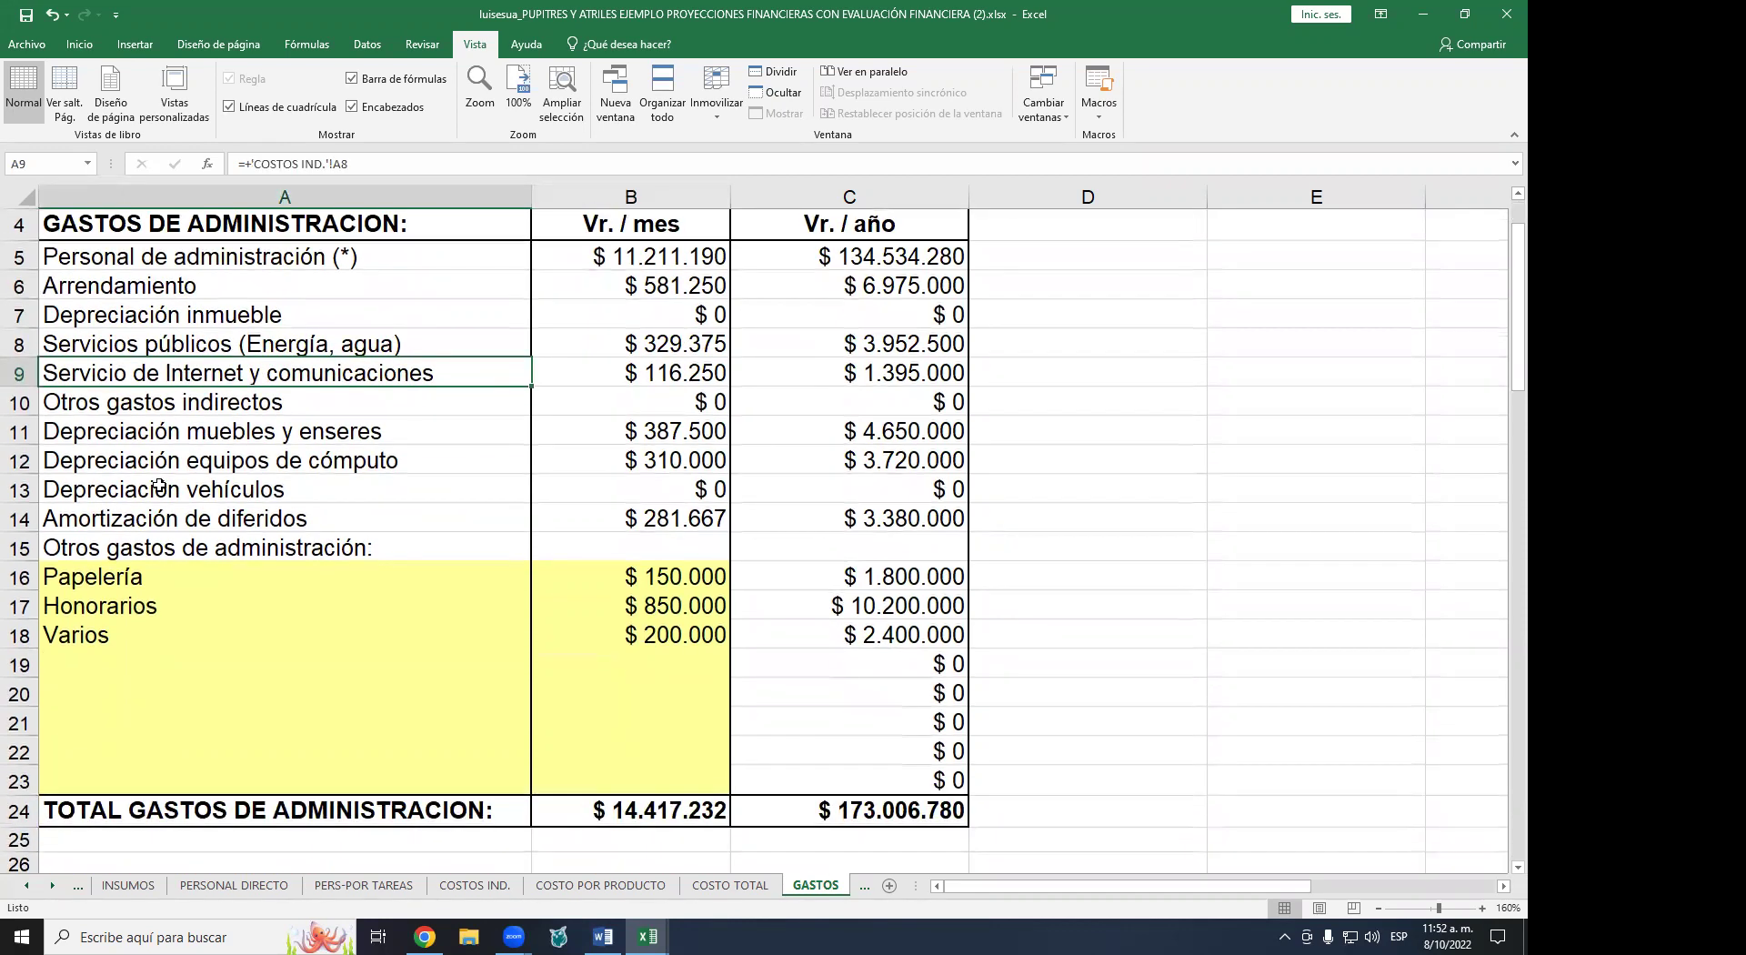
pyautogui.click(180, 410)
pyautogui.click(683, 405)
pyautogui.click(670, 430)
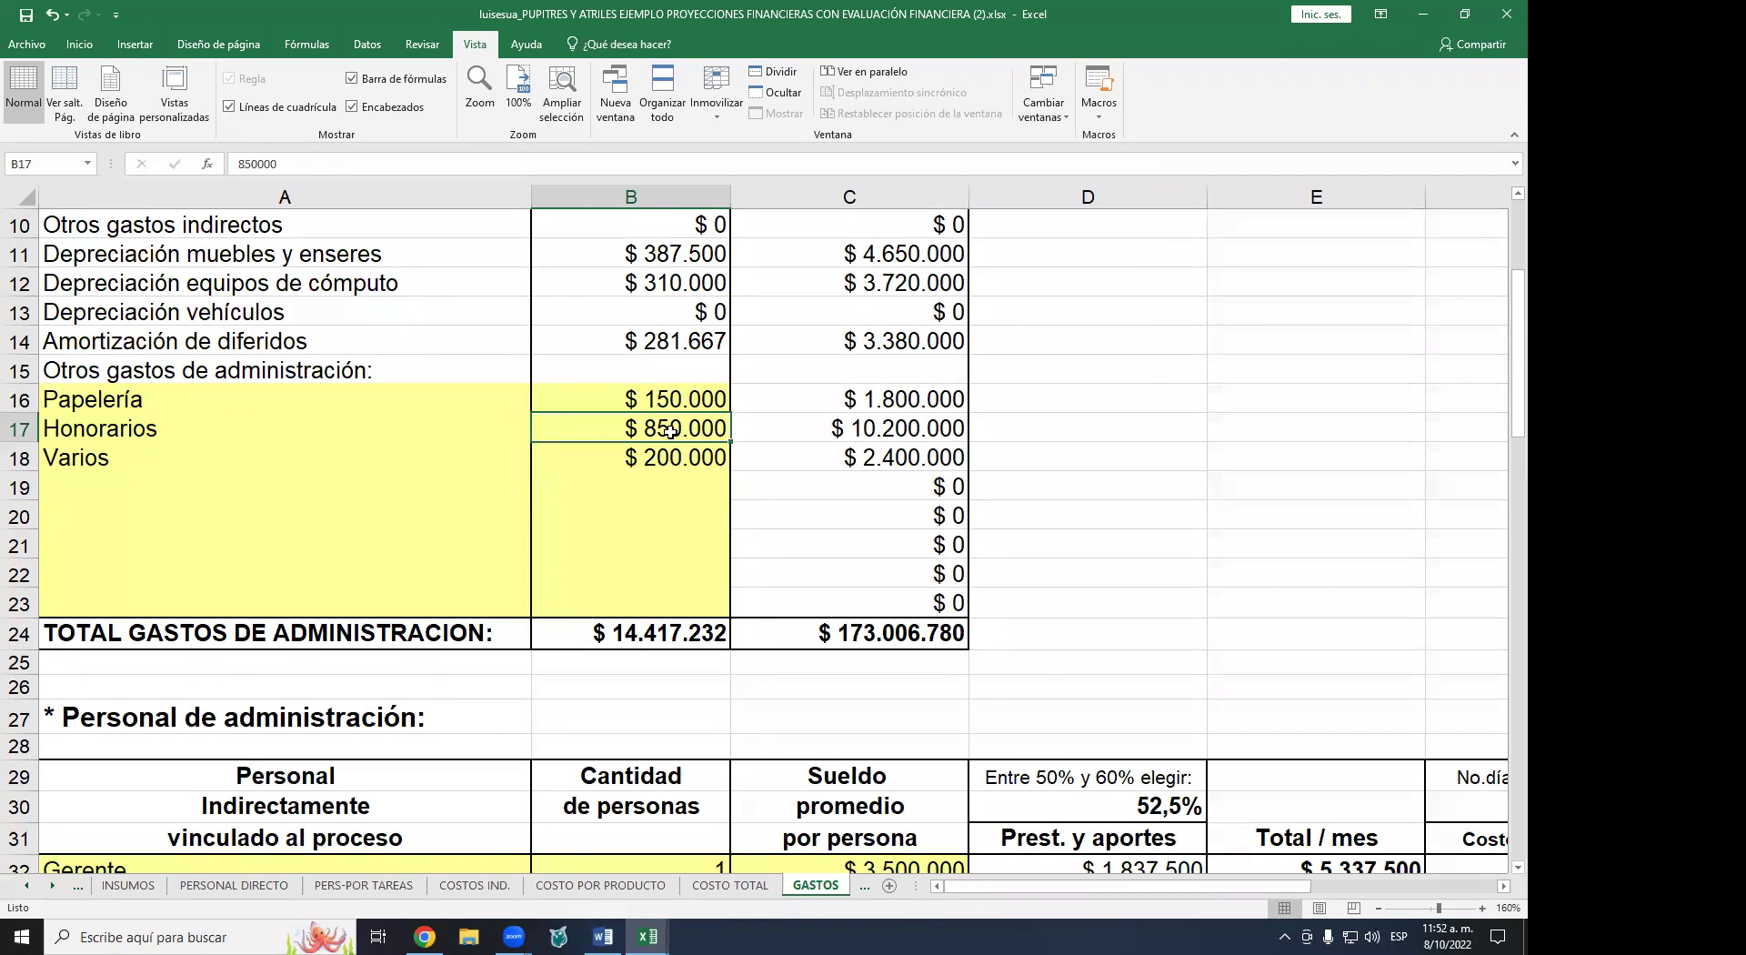
# - Try editing the Servicios públicos formula and dismiss the protected-sheet warning
pyautogui.scroll(3, 671, 429)
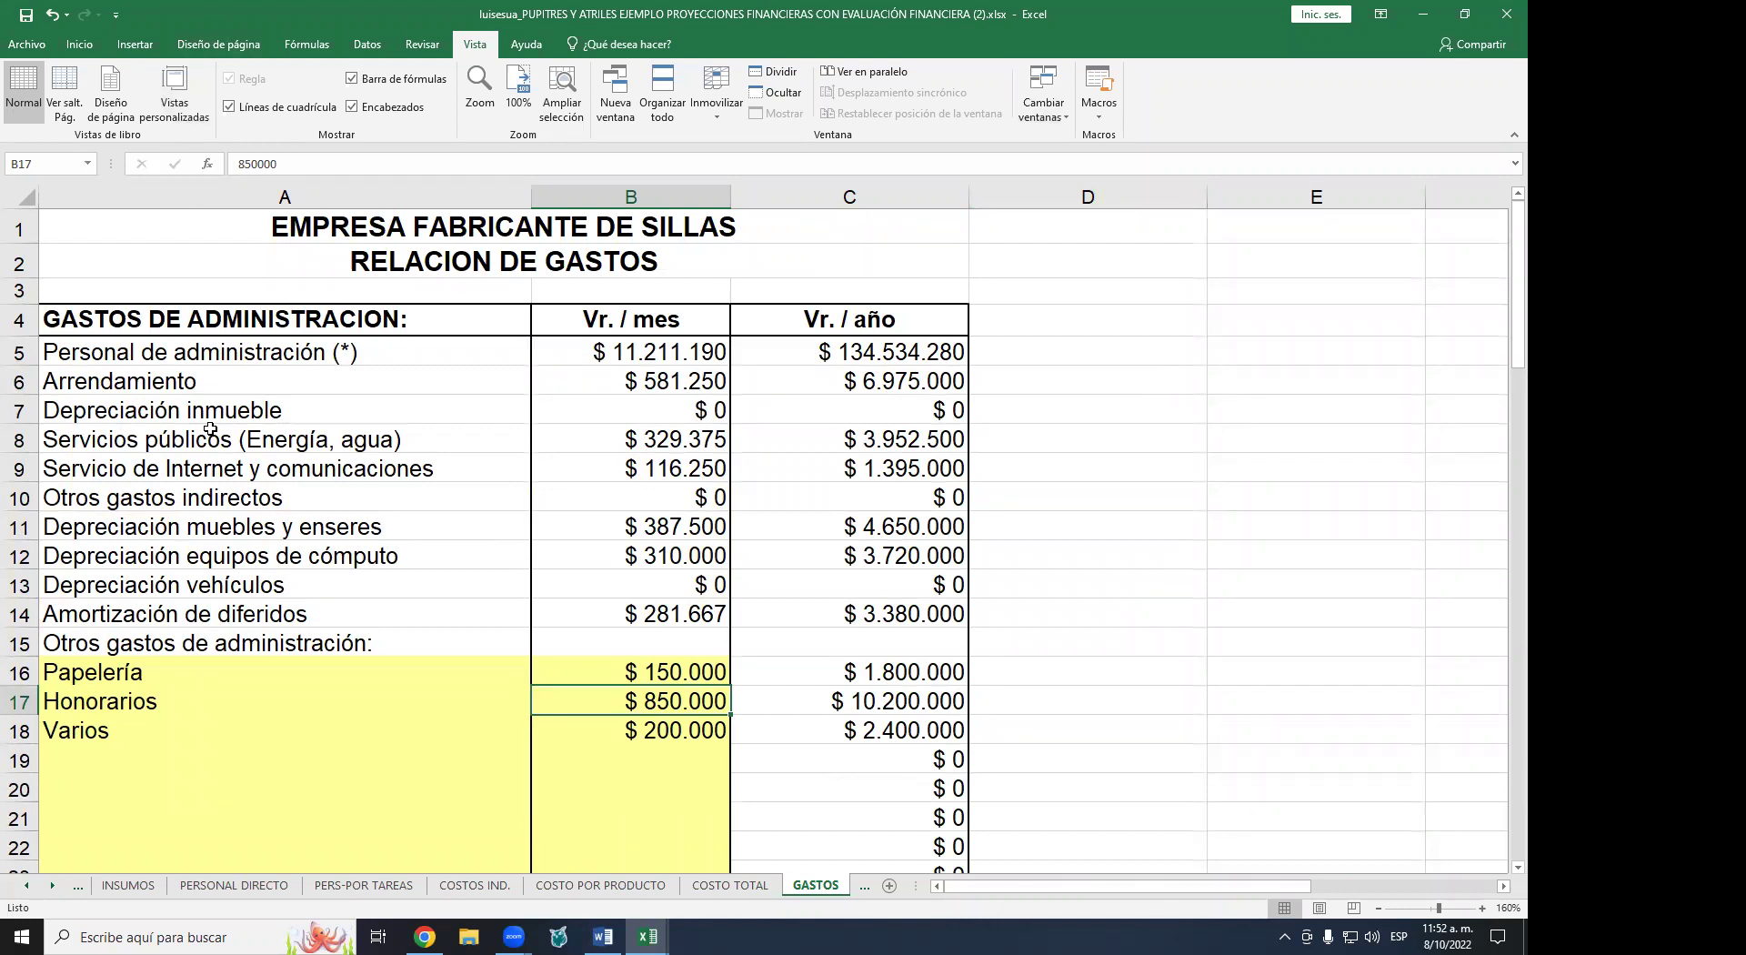
pyautogui.click(660, 431)
pyautogui.doubleClick(659, 431)
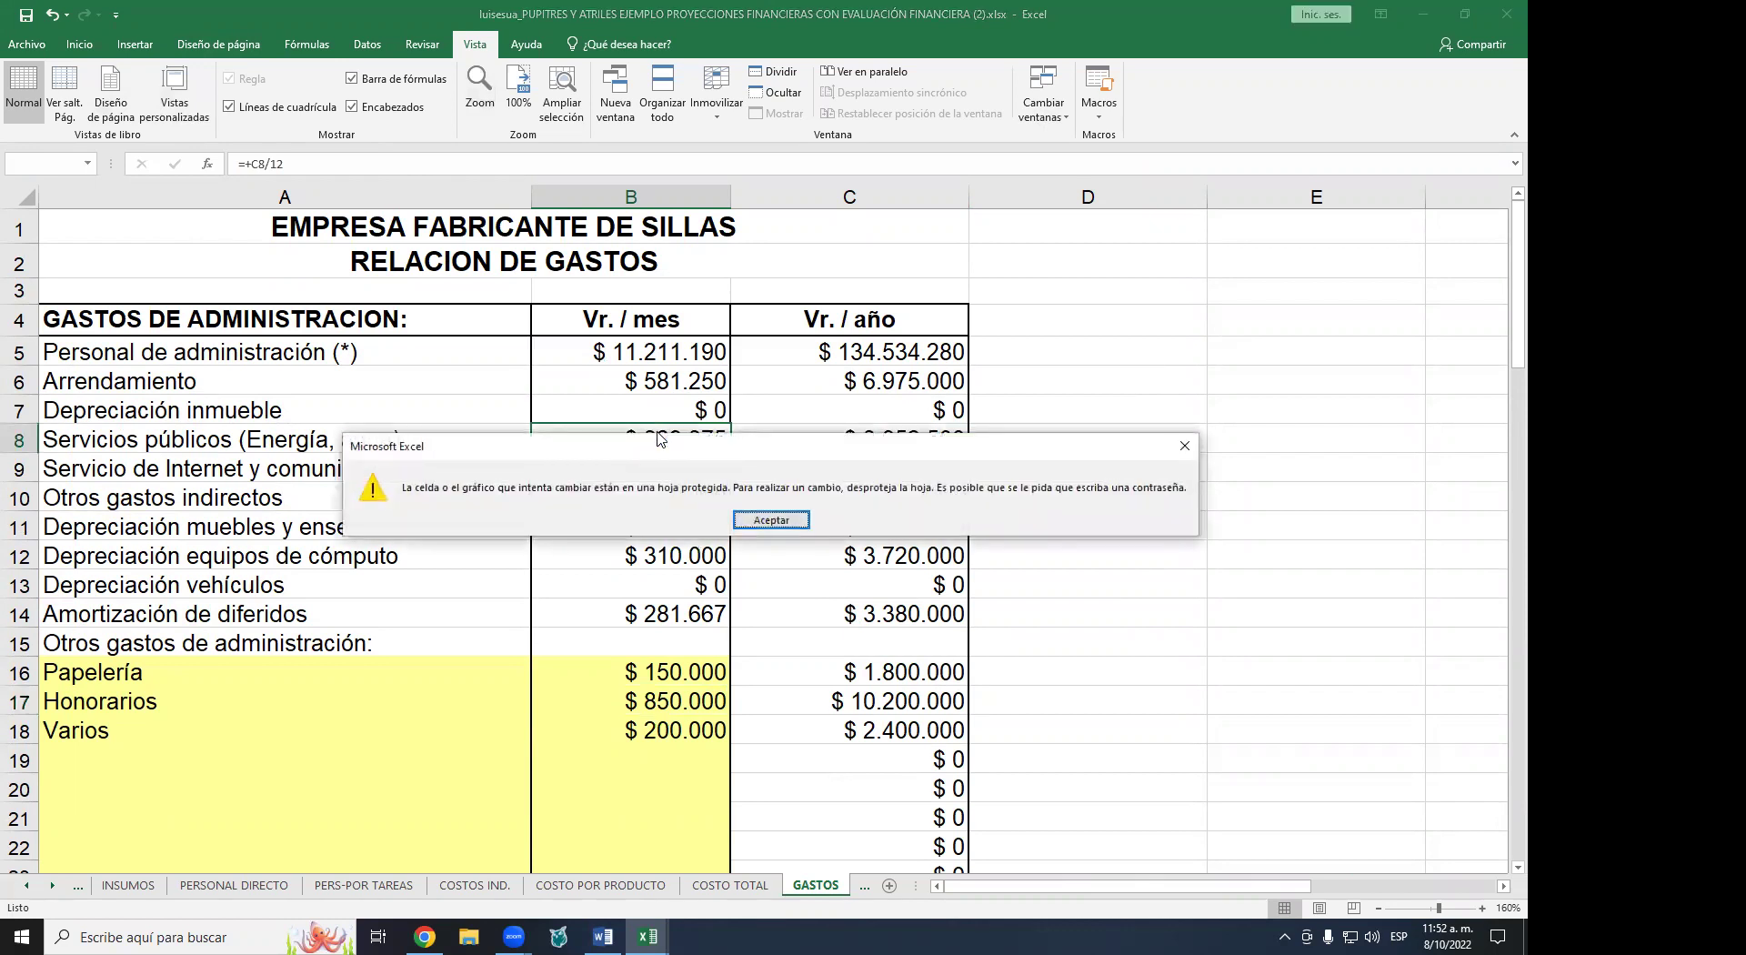
pyautogui.press('Return')
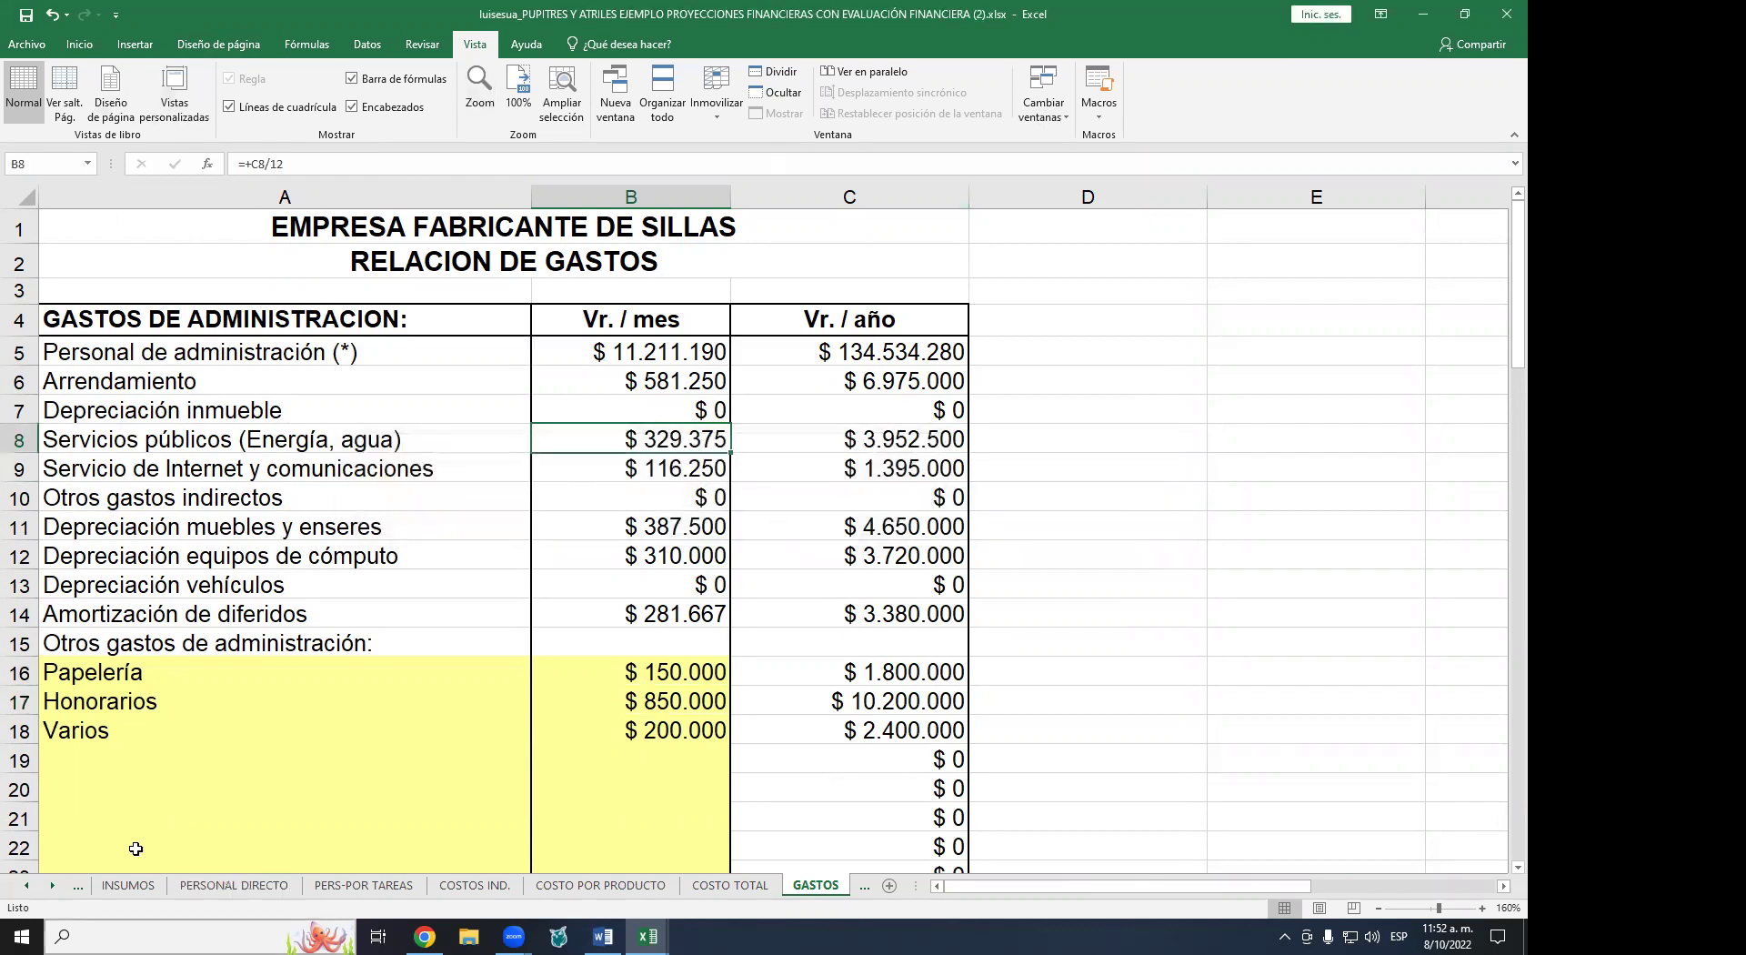
# - Switch to the COSTOS IND. sheet and scroll to its top
pyautogui.click(469, 886)
pyautogui.scroll(5, 245, 546)
pyautogui.scroll(11, 255, 536)
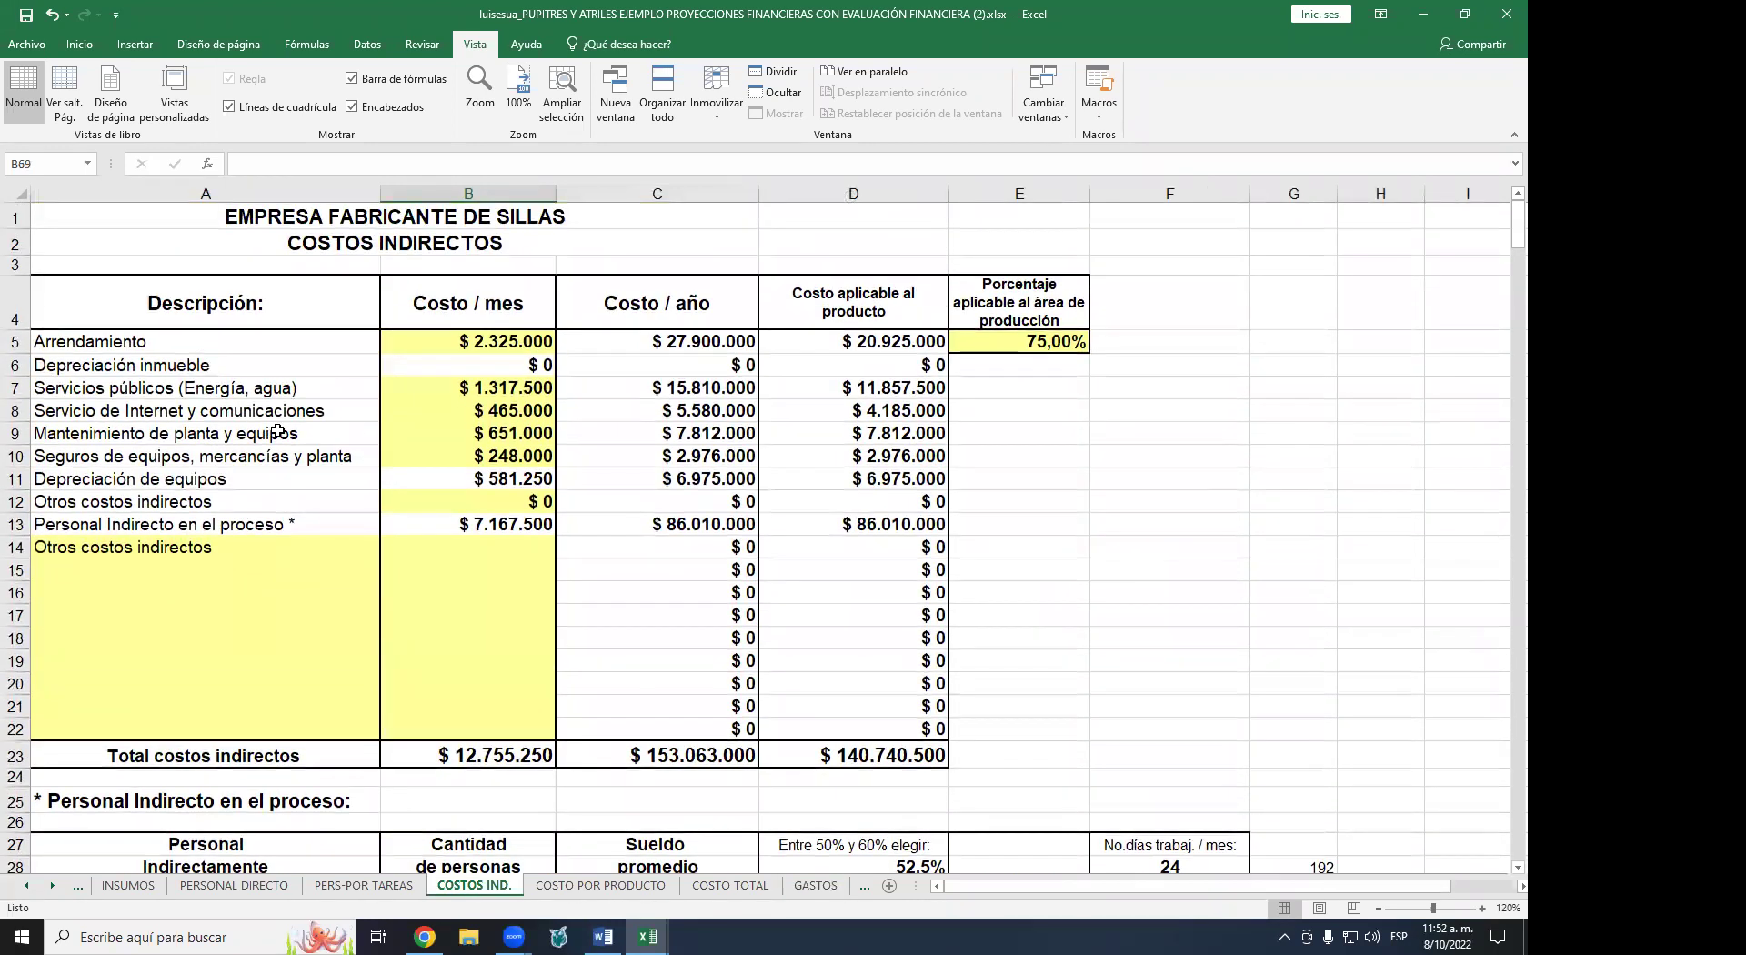
# - Zoom in on COSTOS IND. and inspect the monthly and yearly utilities cost formulas
pyautogui.click(483, 388)
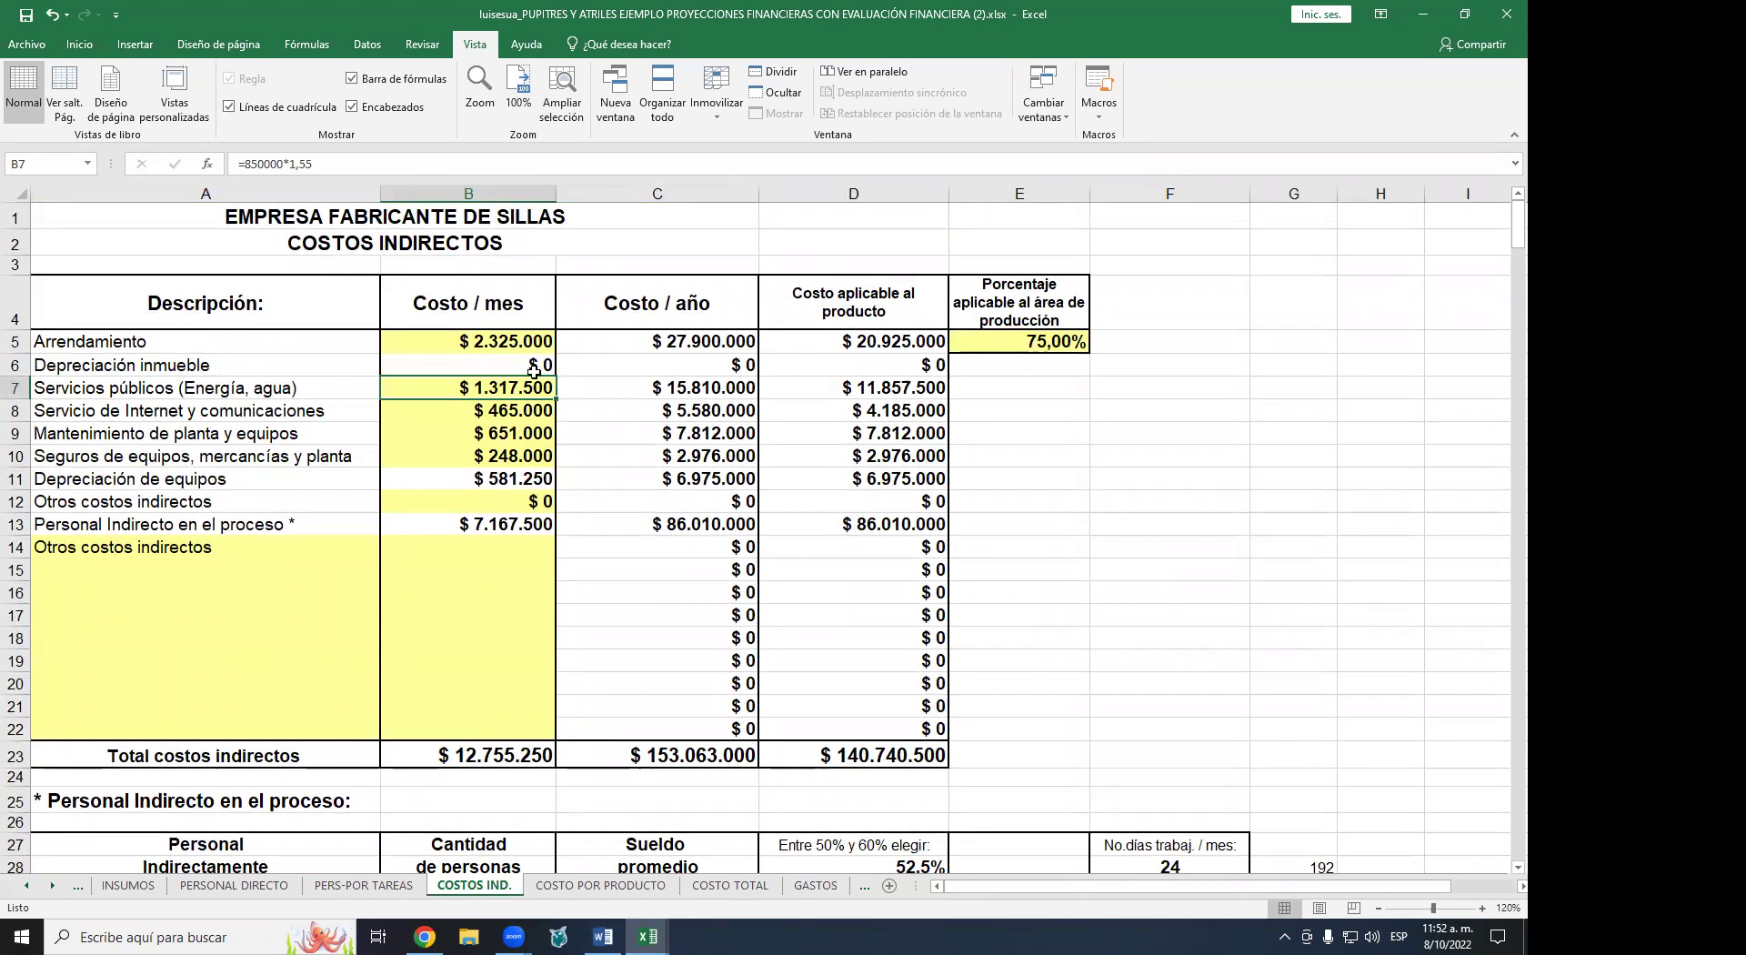
pyautogui.click(1482, 908)
pyautogui.click(1483, 908)
pyautogui.click(1483, 908)
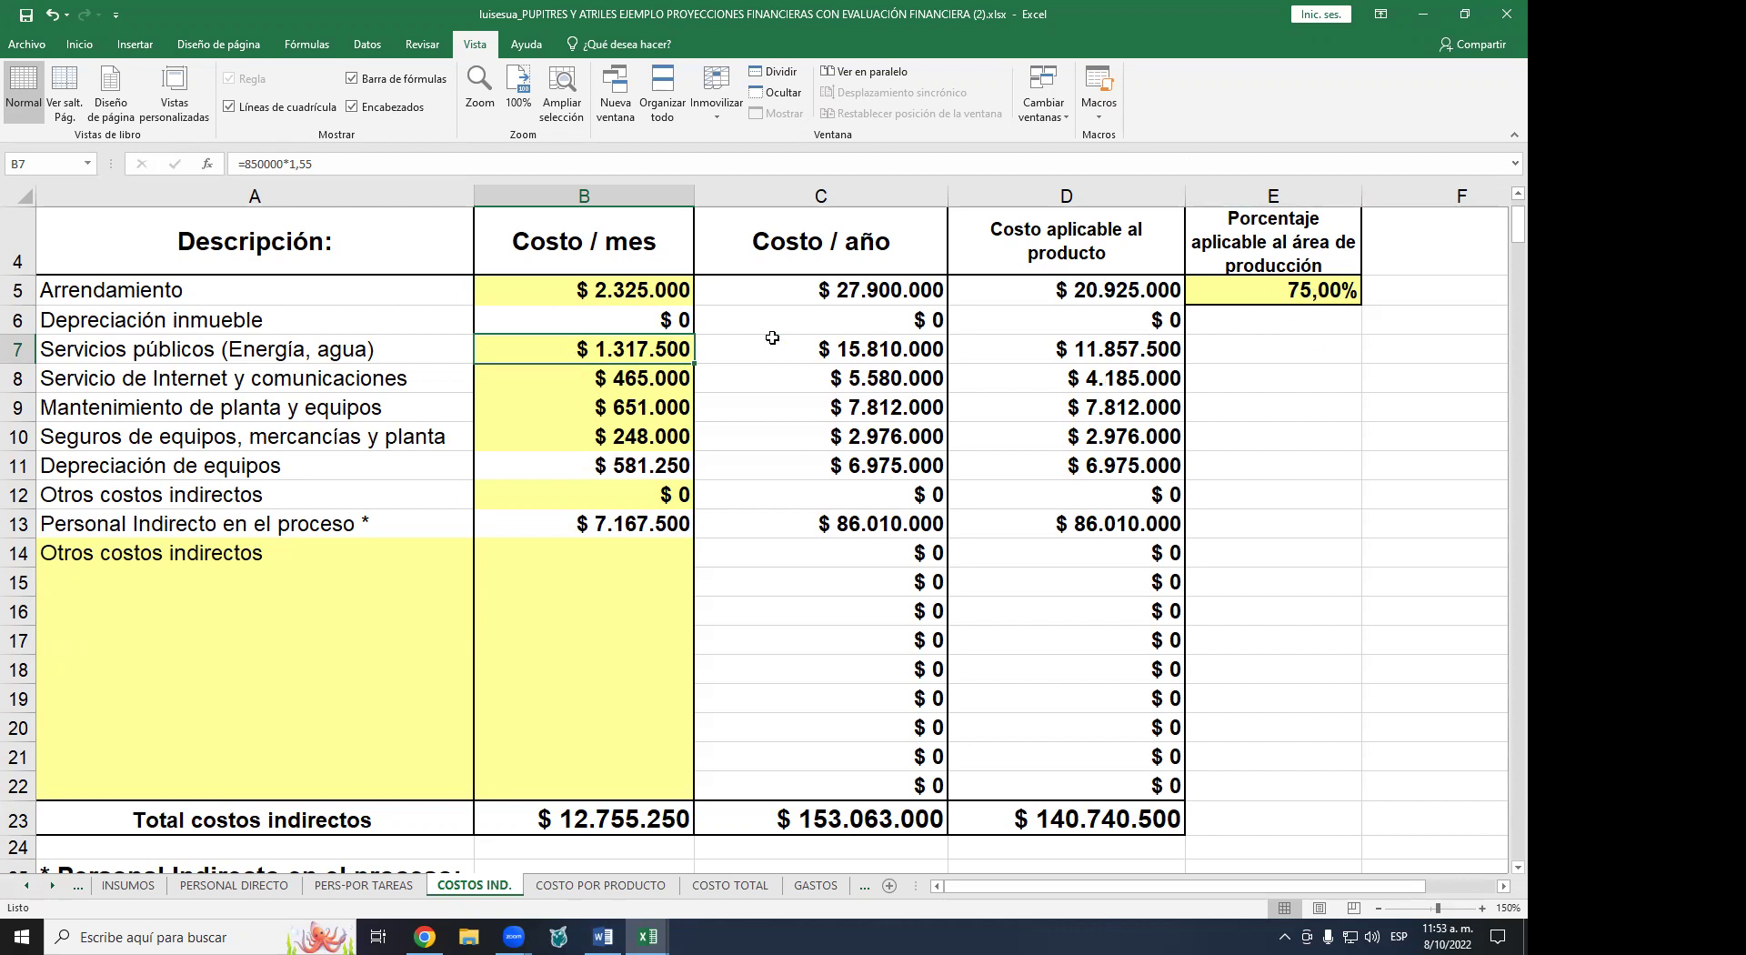
pyautogui.click(881, 353)
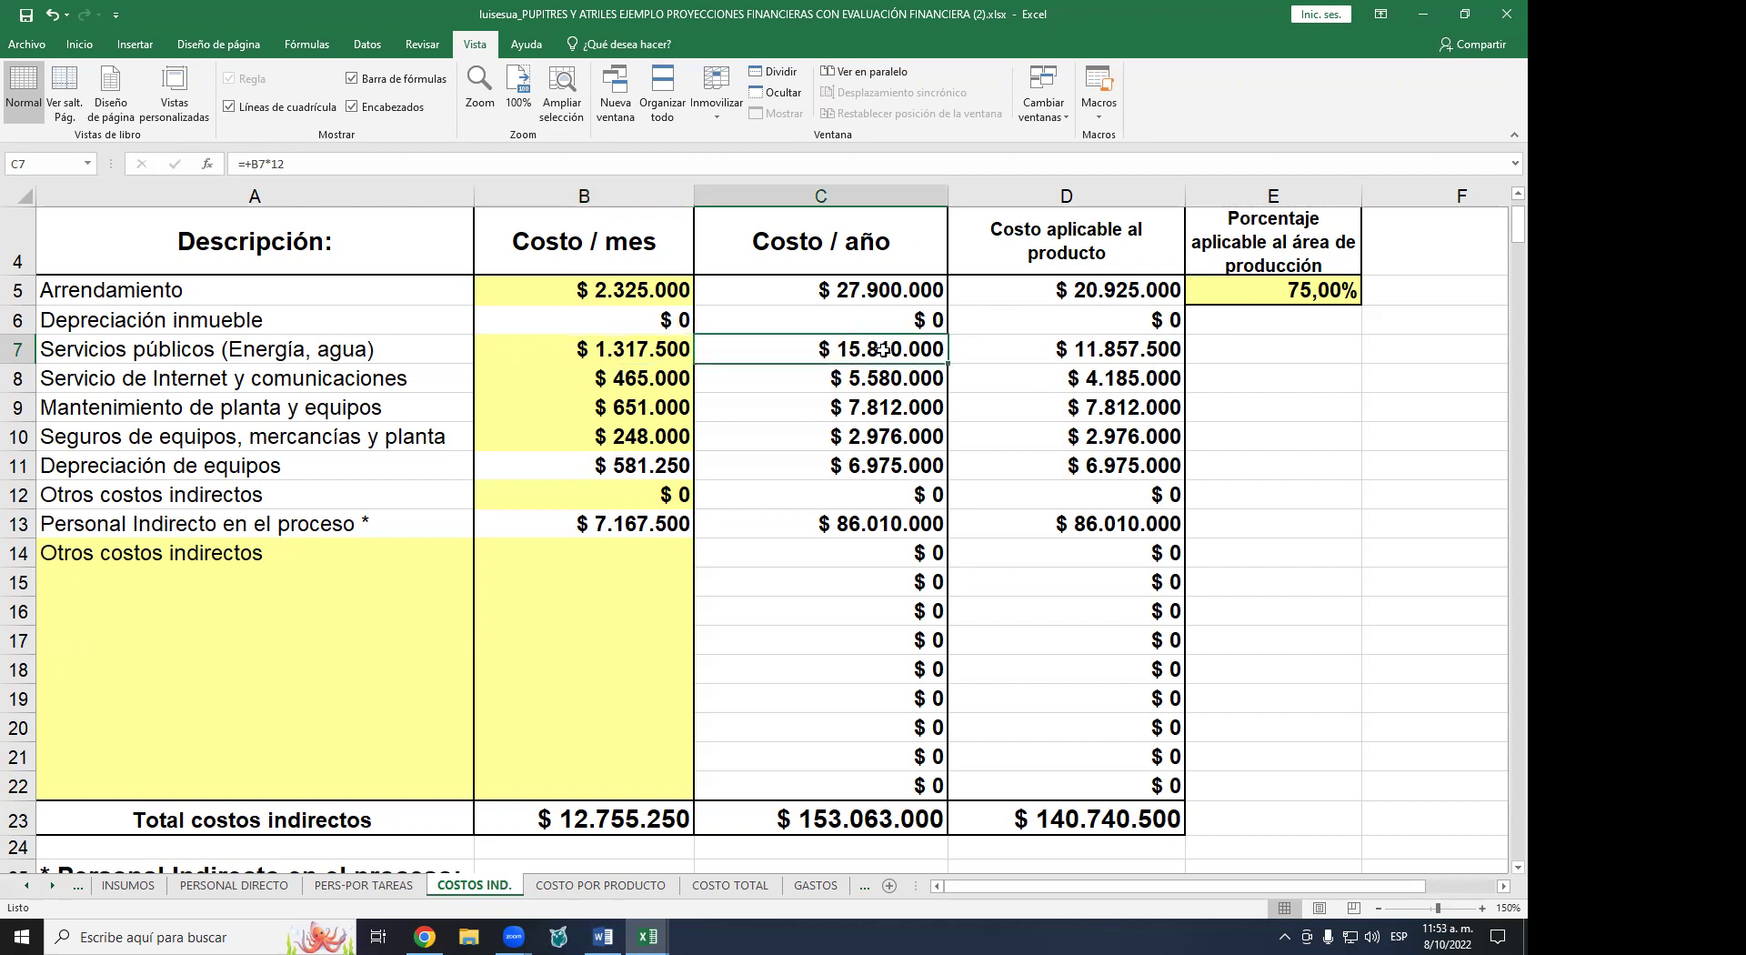
pyautogui.click(628, 349)
# - Check the 75% production share and product-applicable utilities formula, then return to GASTOS
pyautogui.click(873, 350)
pyautogui.click(1325, 299)
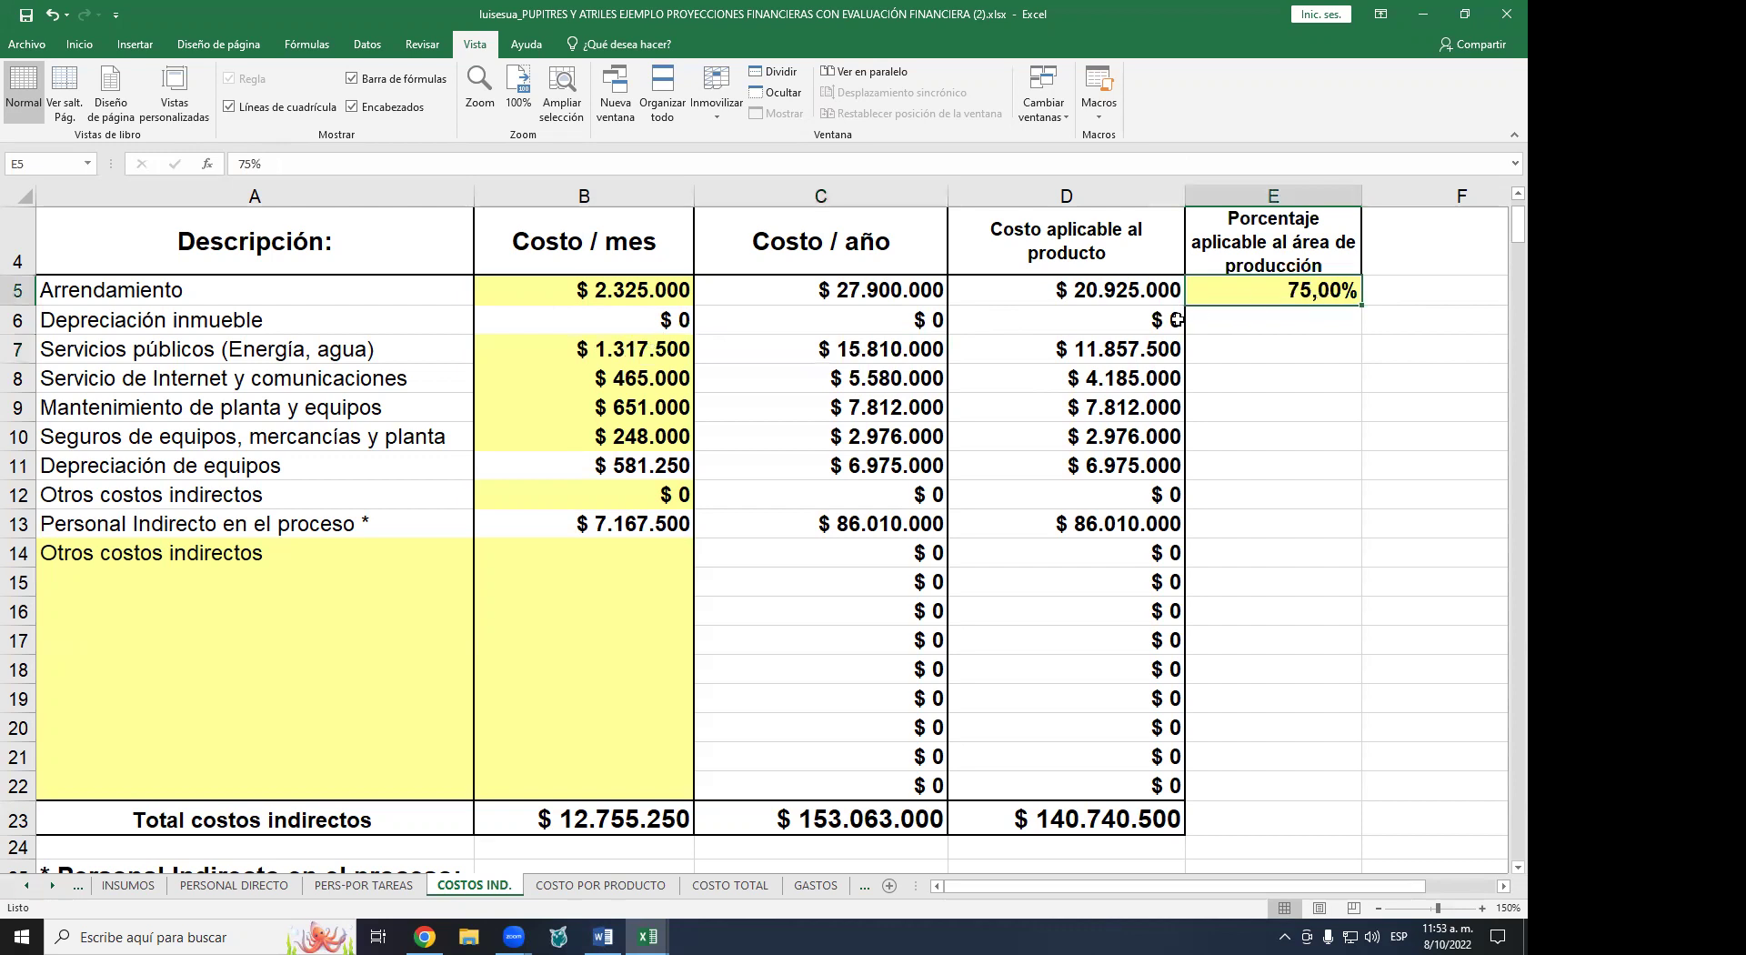
pyautogui.click(1074, 354)
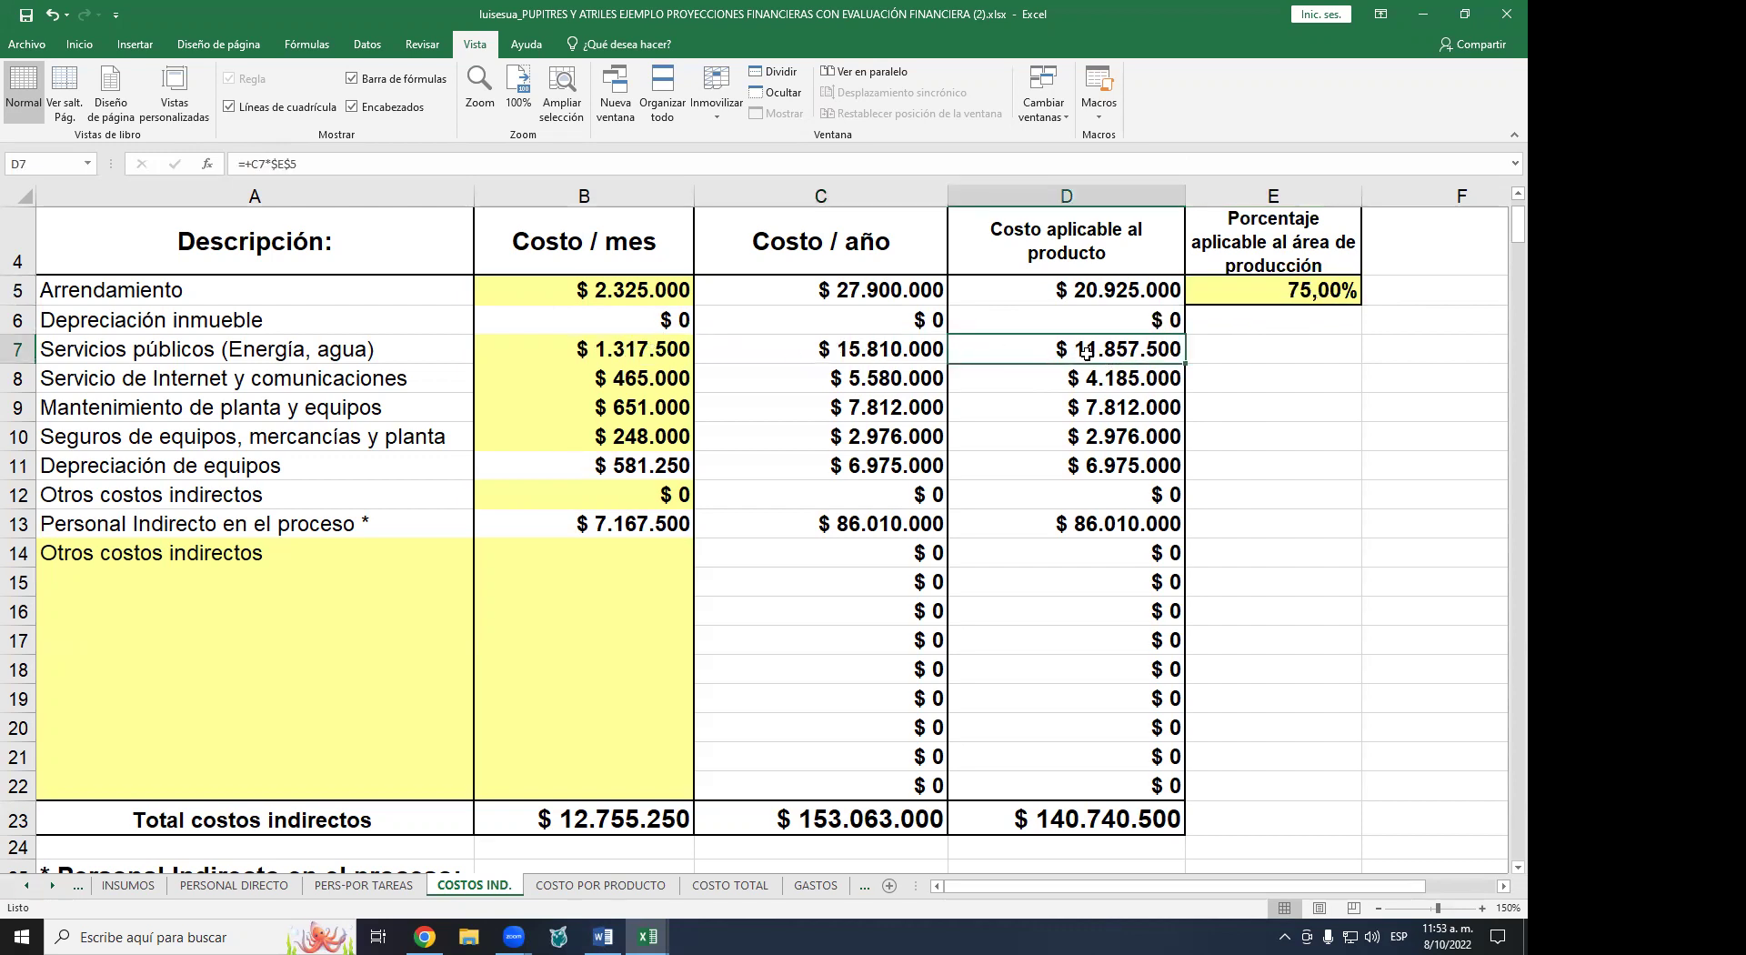
pyautogui.click(853, 362)
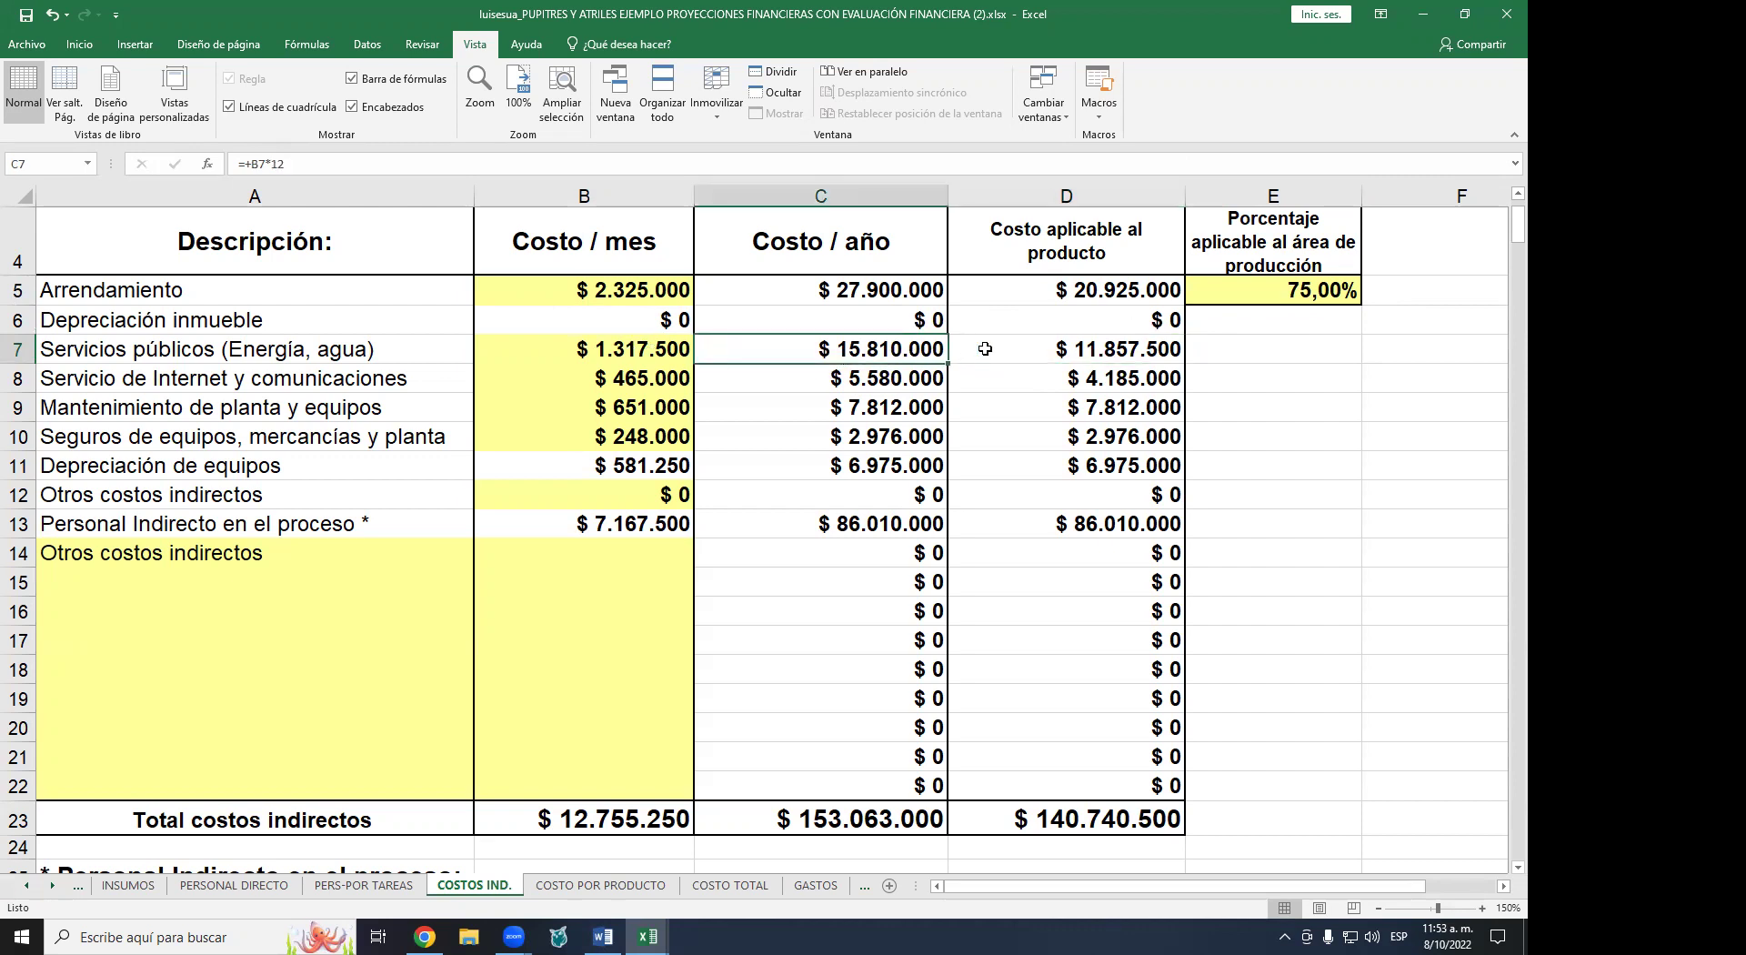
pyautogui.click(1094, 347)
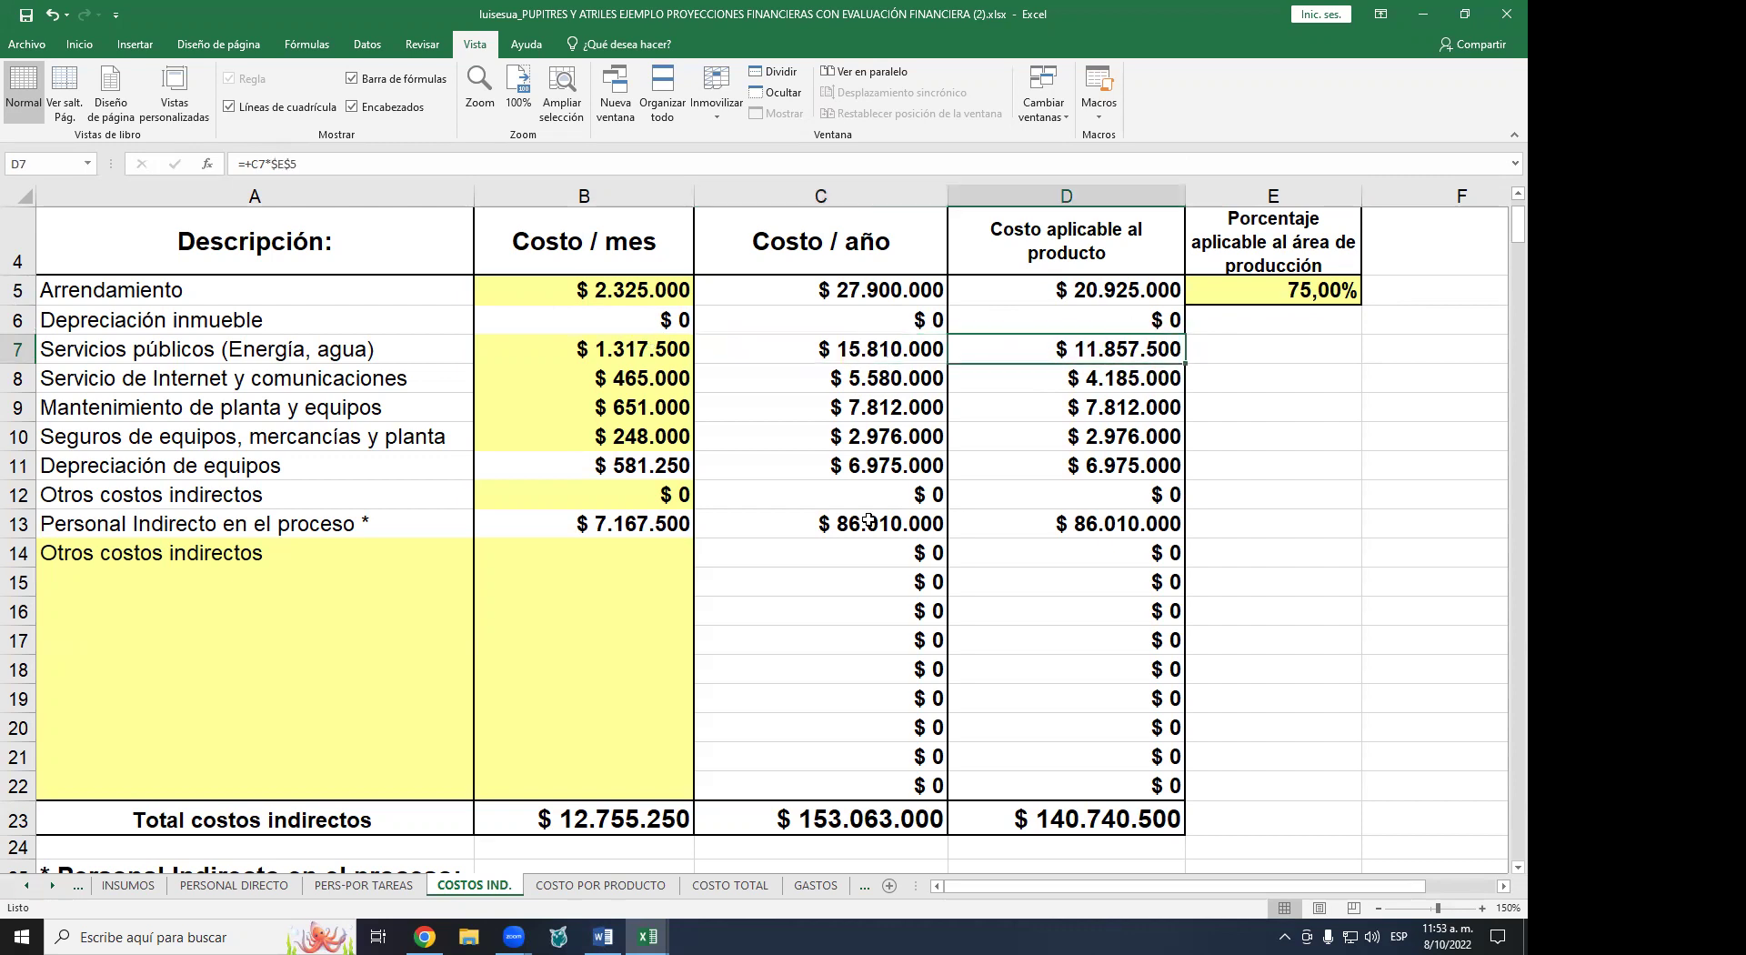
pyautogui.click(827, 890)
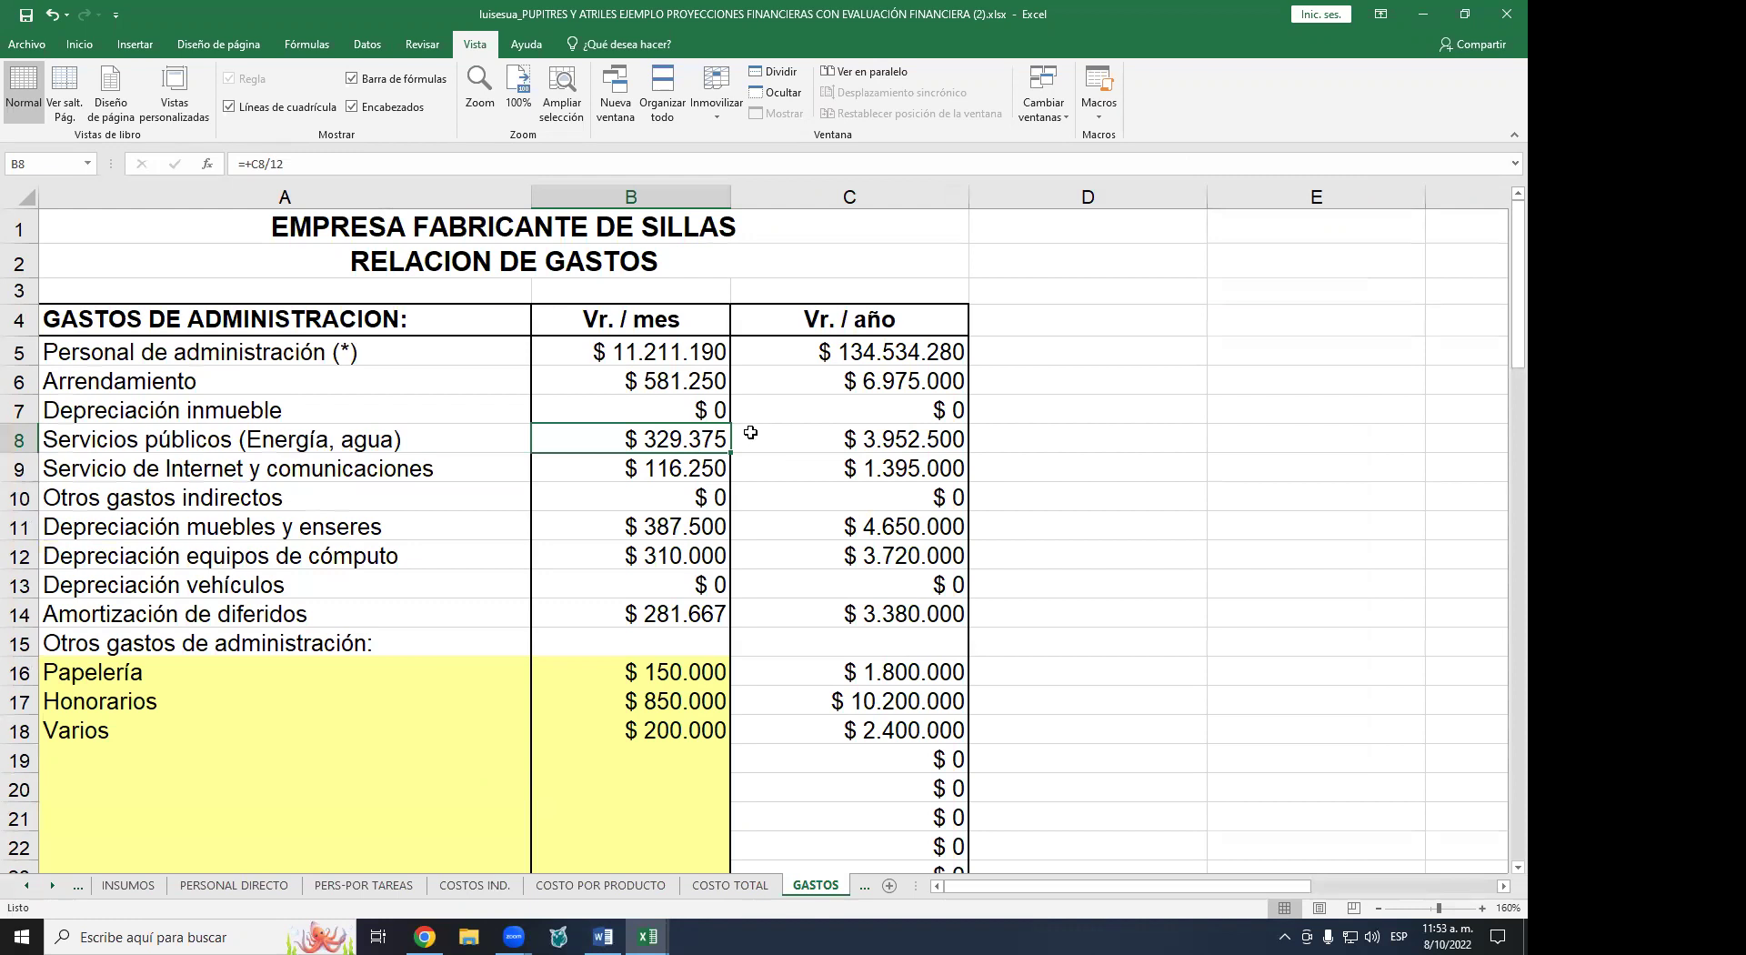
pyautogui.scroll(-1, 758, 427)
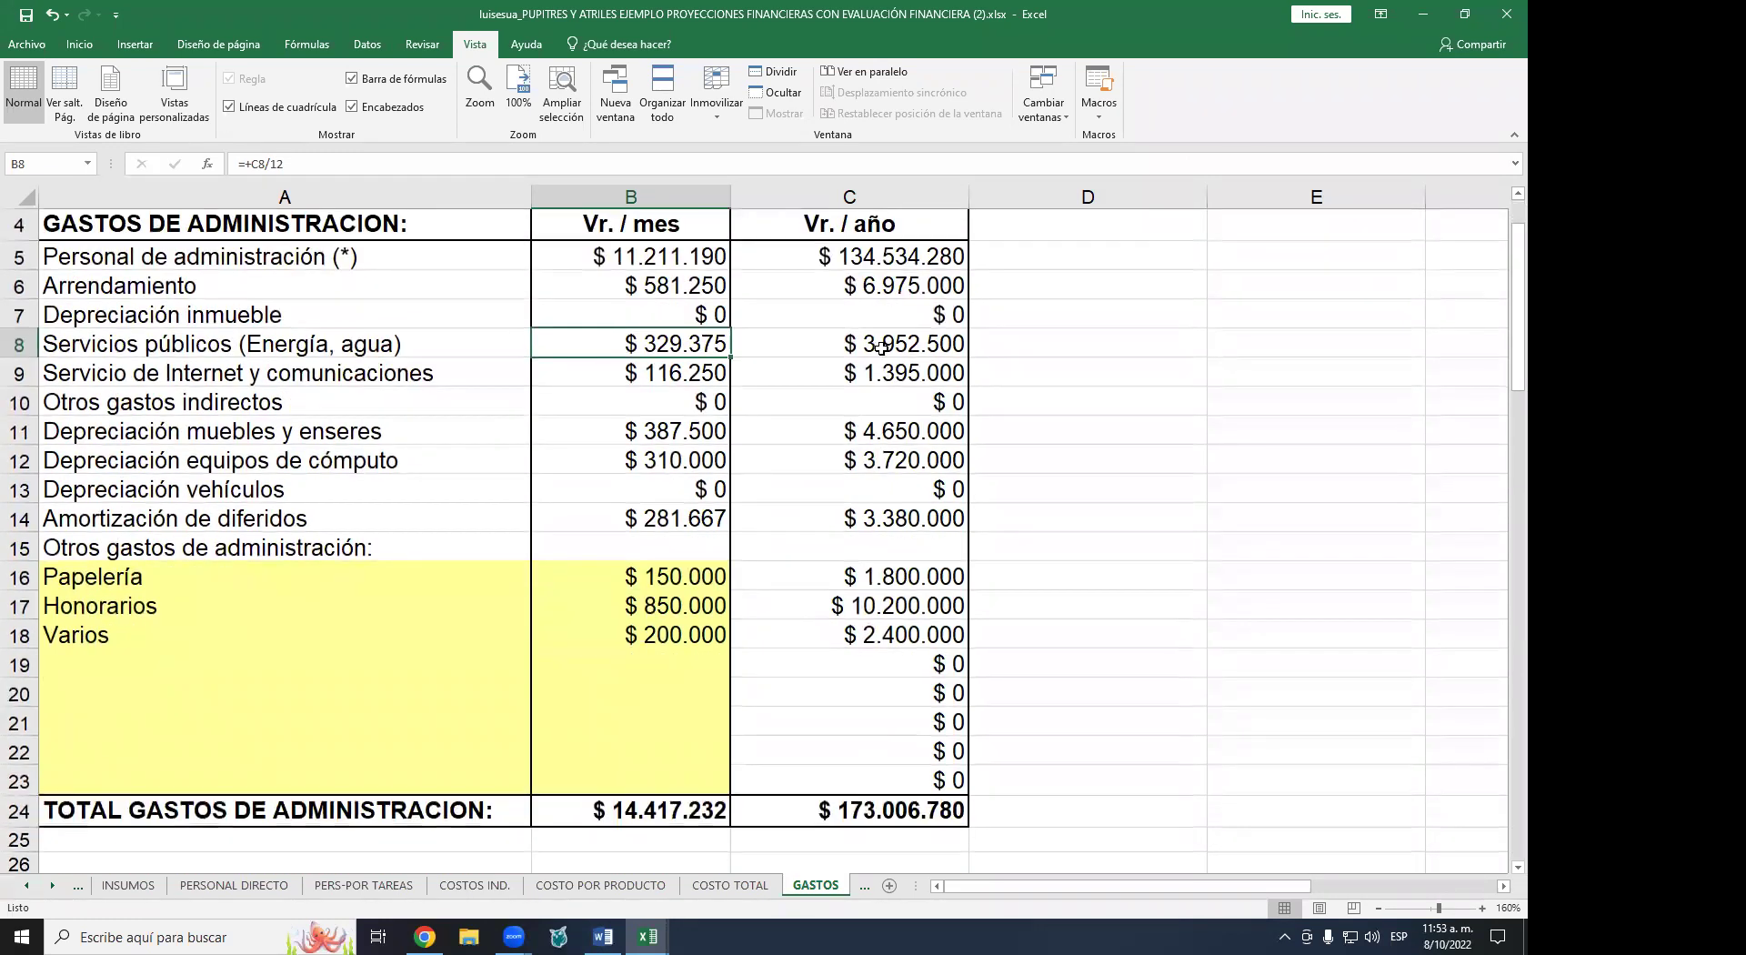
pyautogui.click(873, 346)
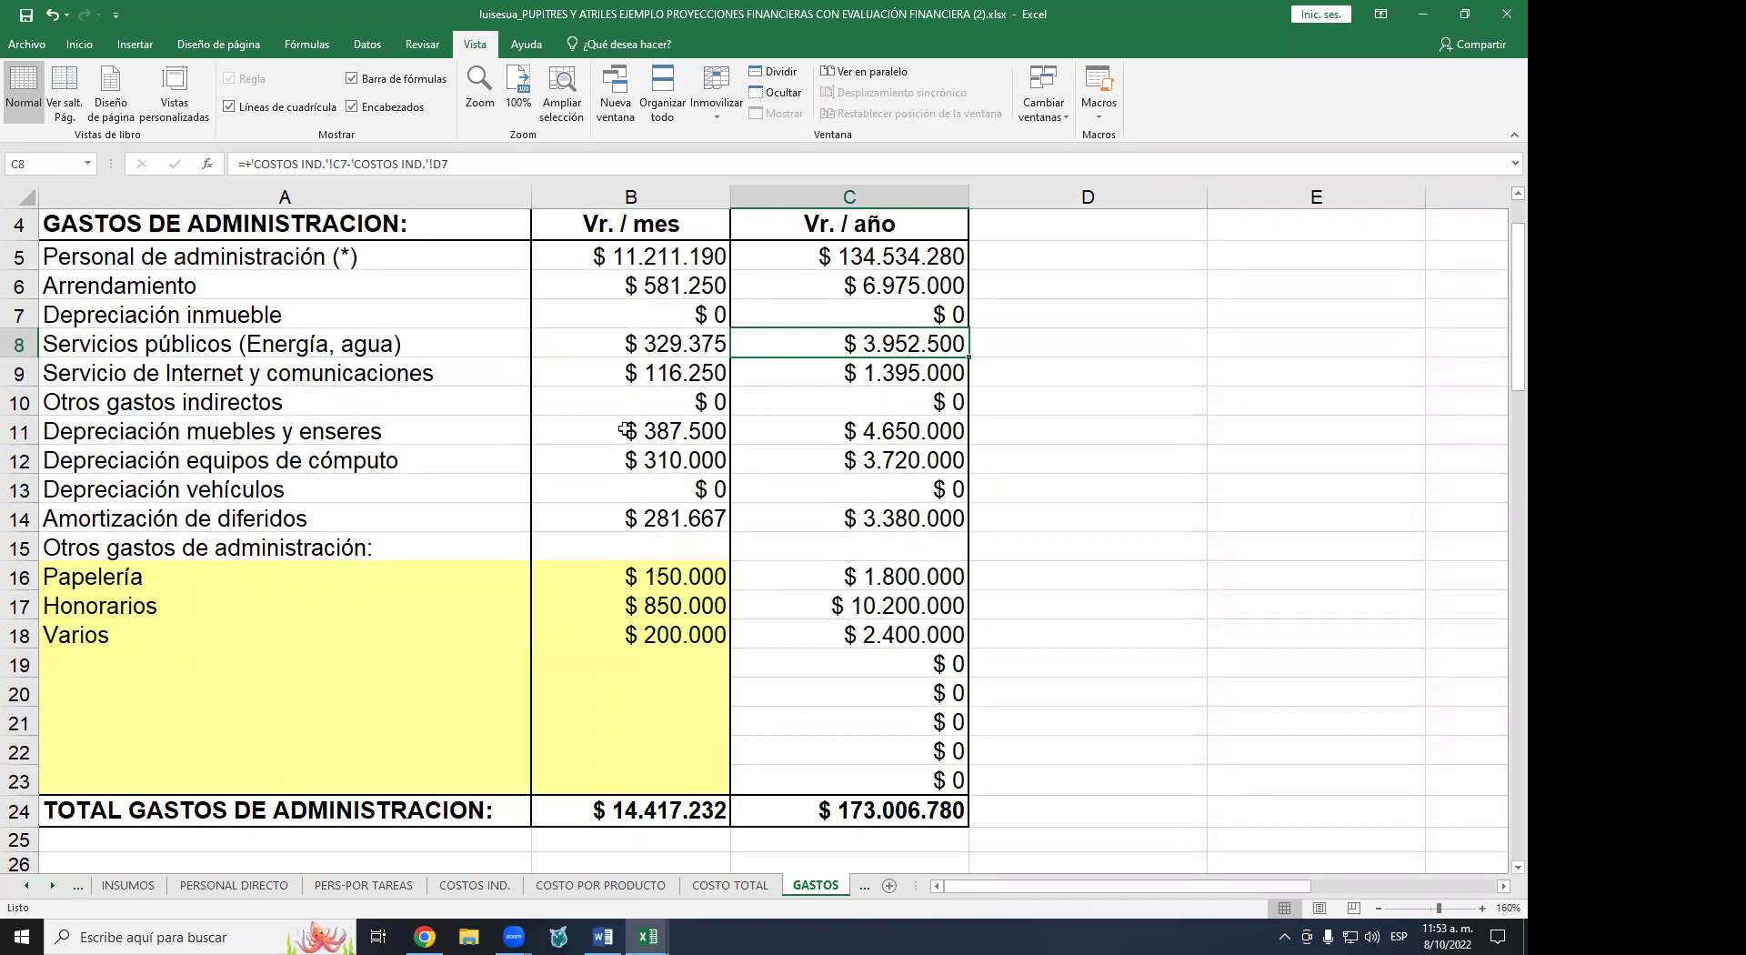
pyautogui.click(472, 886)
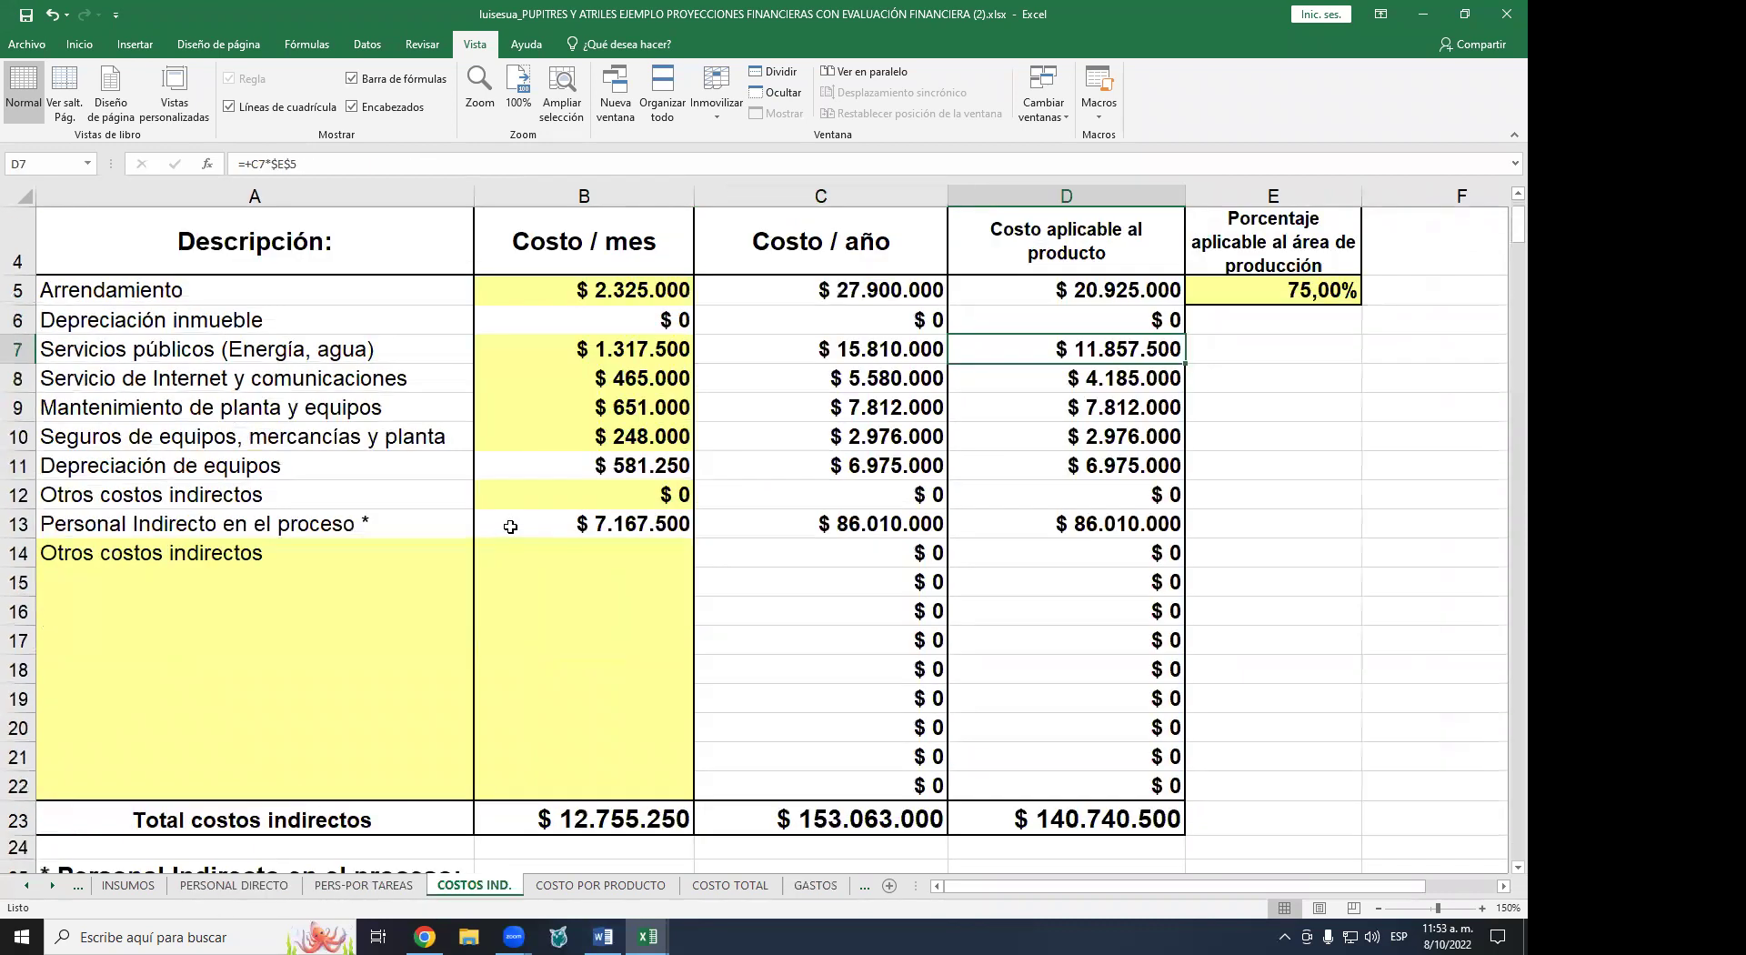
pyautogui.click(608, 348)
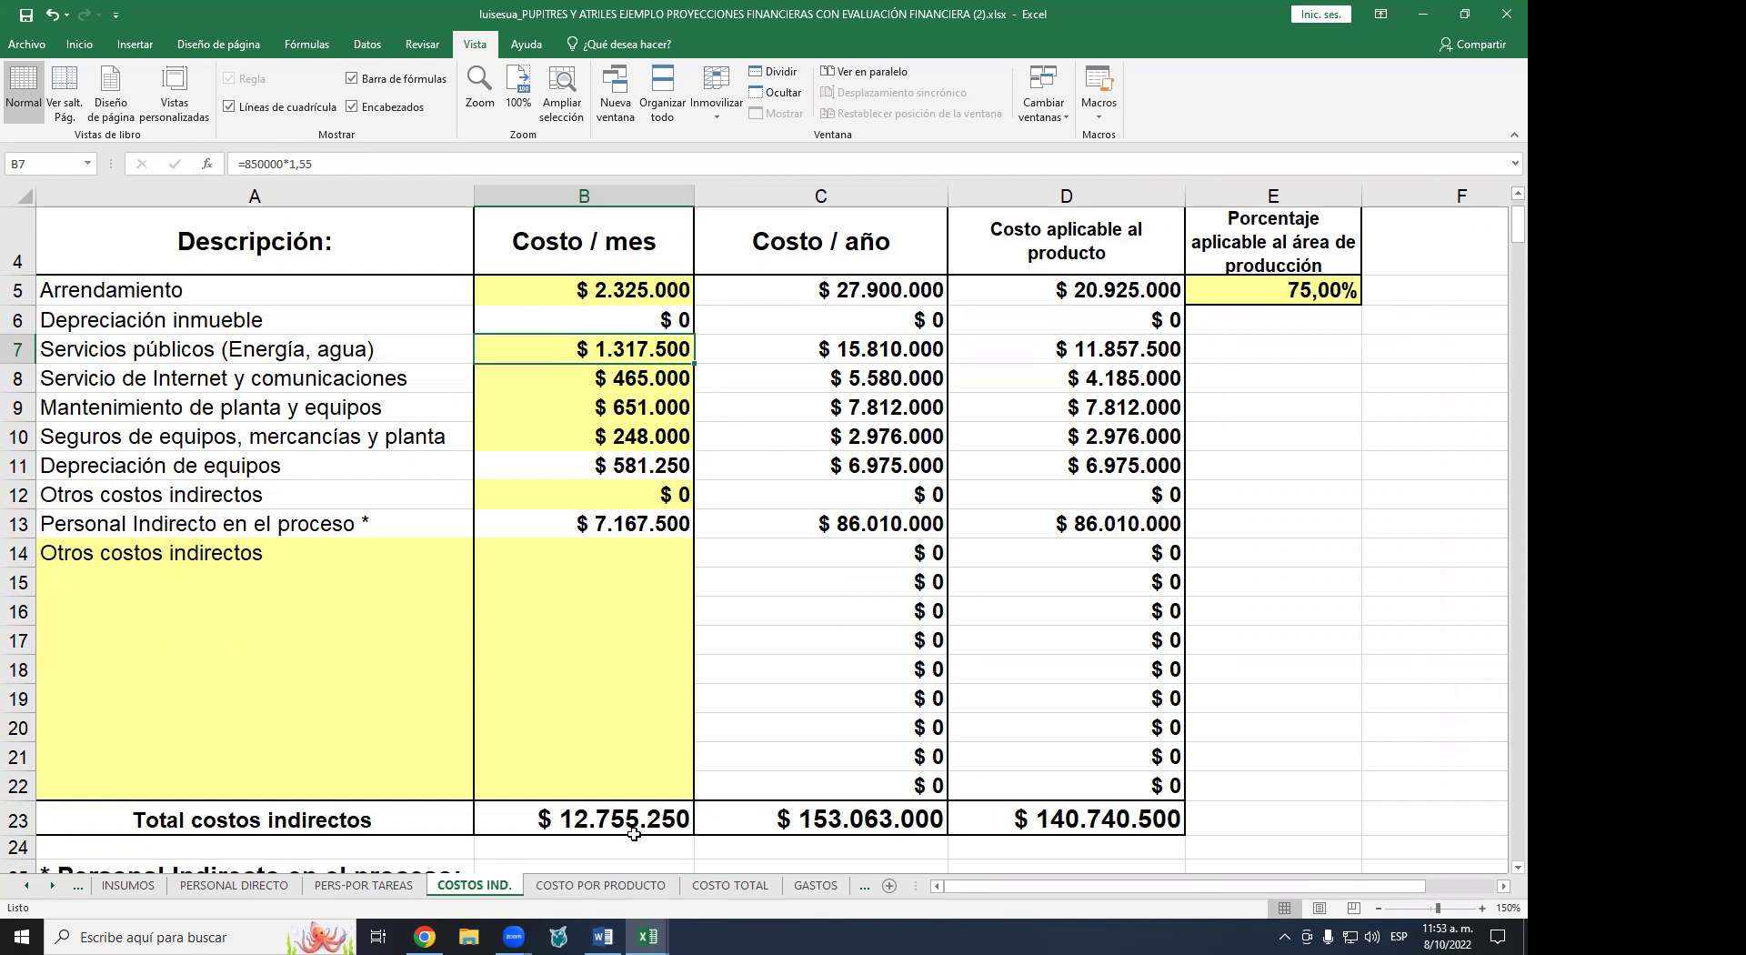
pyautogui.click(804, 887)
pyautogui.scroll(-2, 620, 429)
pyautogui.scroll(-6, 619, 429)
pyautogui.scroll(4, 627, 506)
pyautogui.scroll(-2, 626, 401)
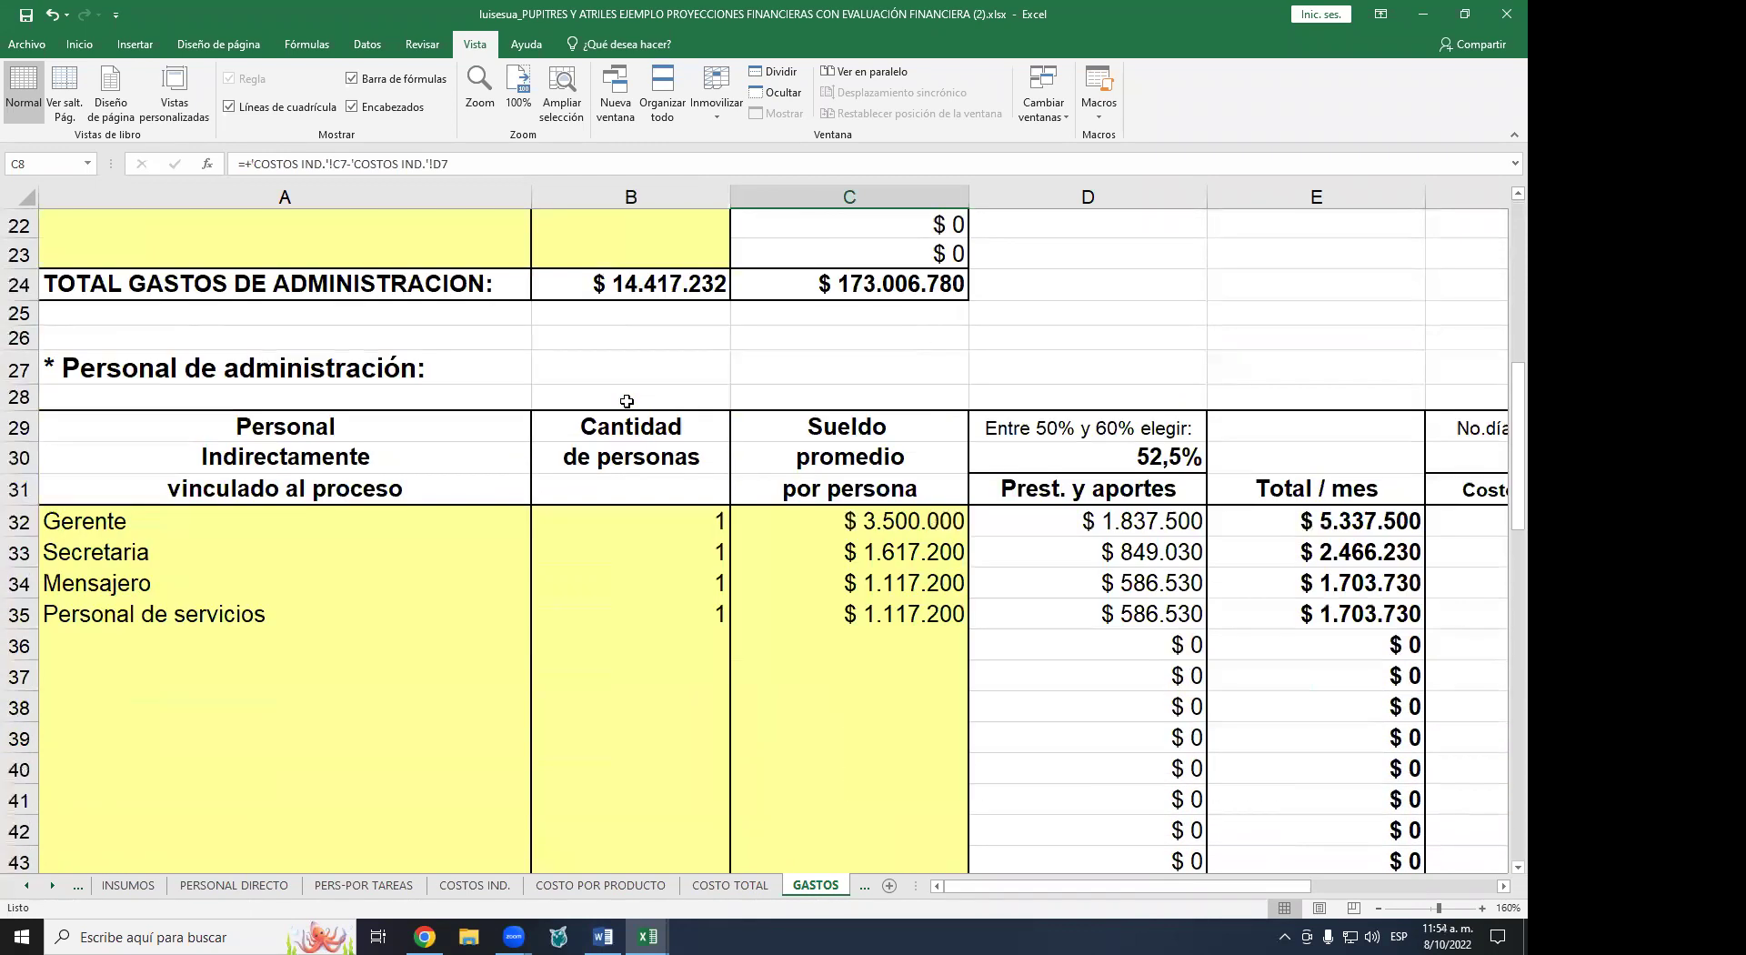
pyautogui.scroll(-1, 626, 401)
pyautogui.scroll(-1, 405, 509)
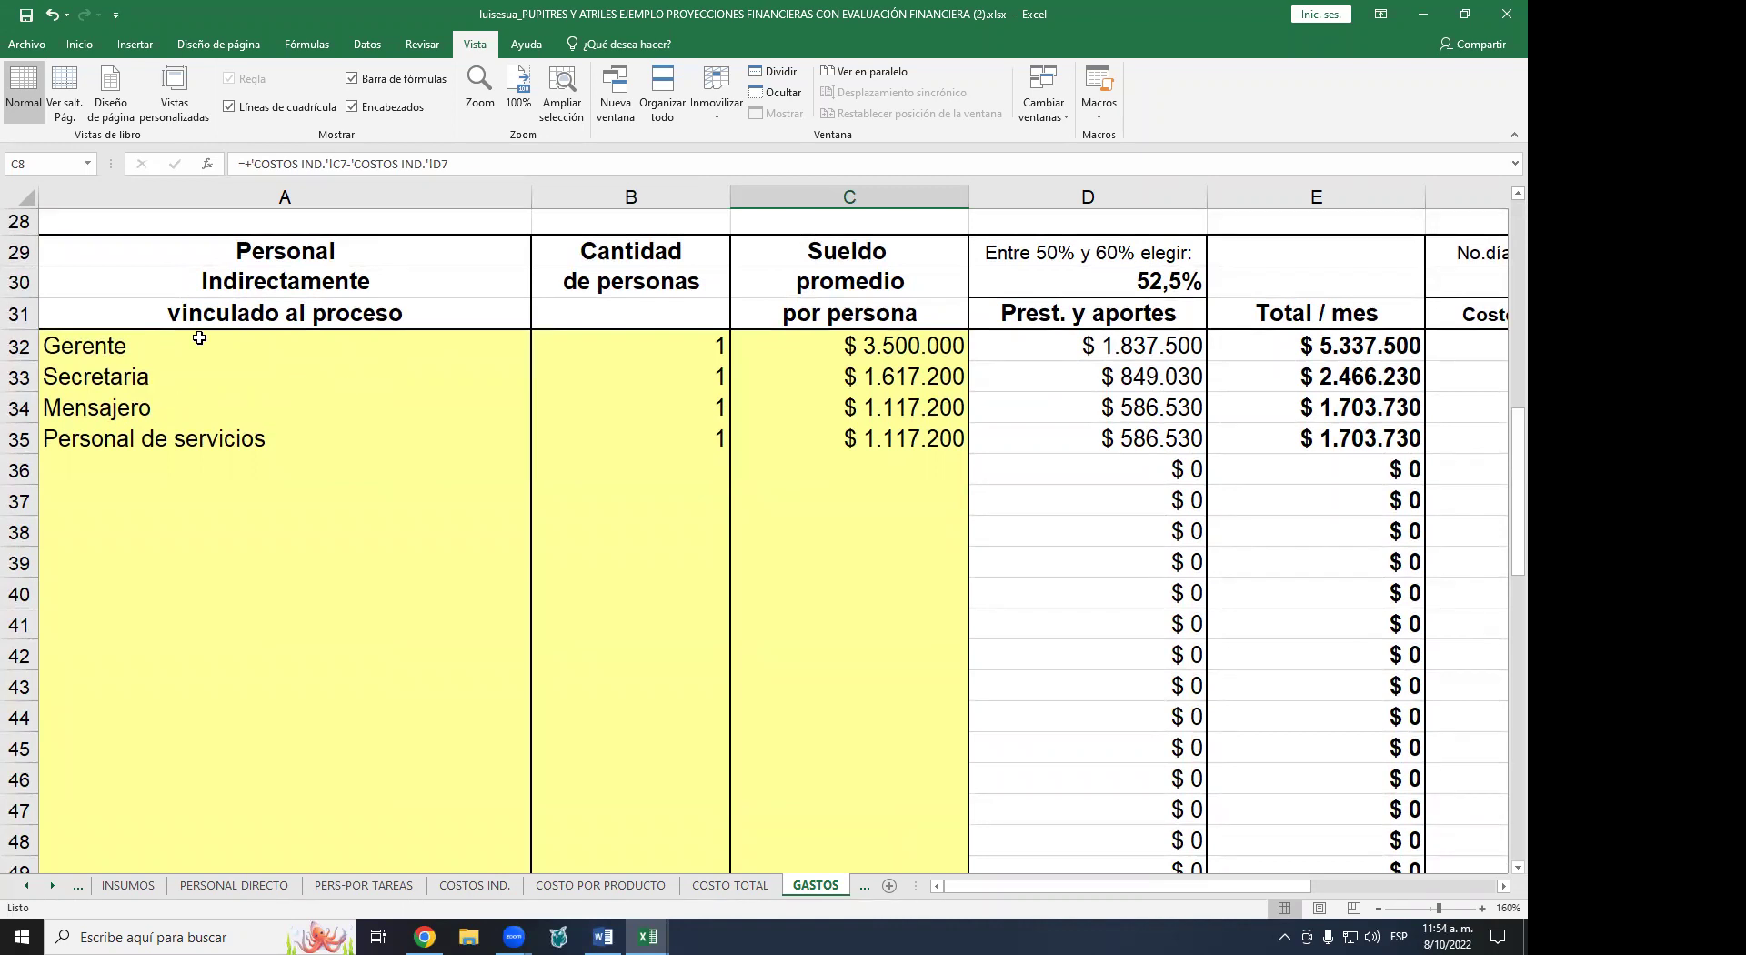
pyautogui.moveTo(101, 351); pyautogui.dragTo(125, 439)
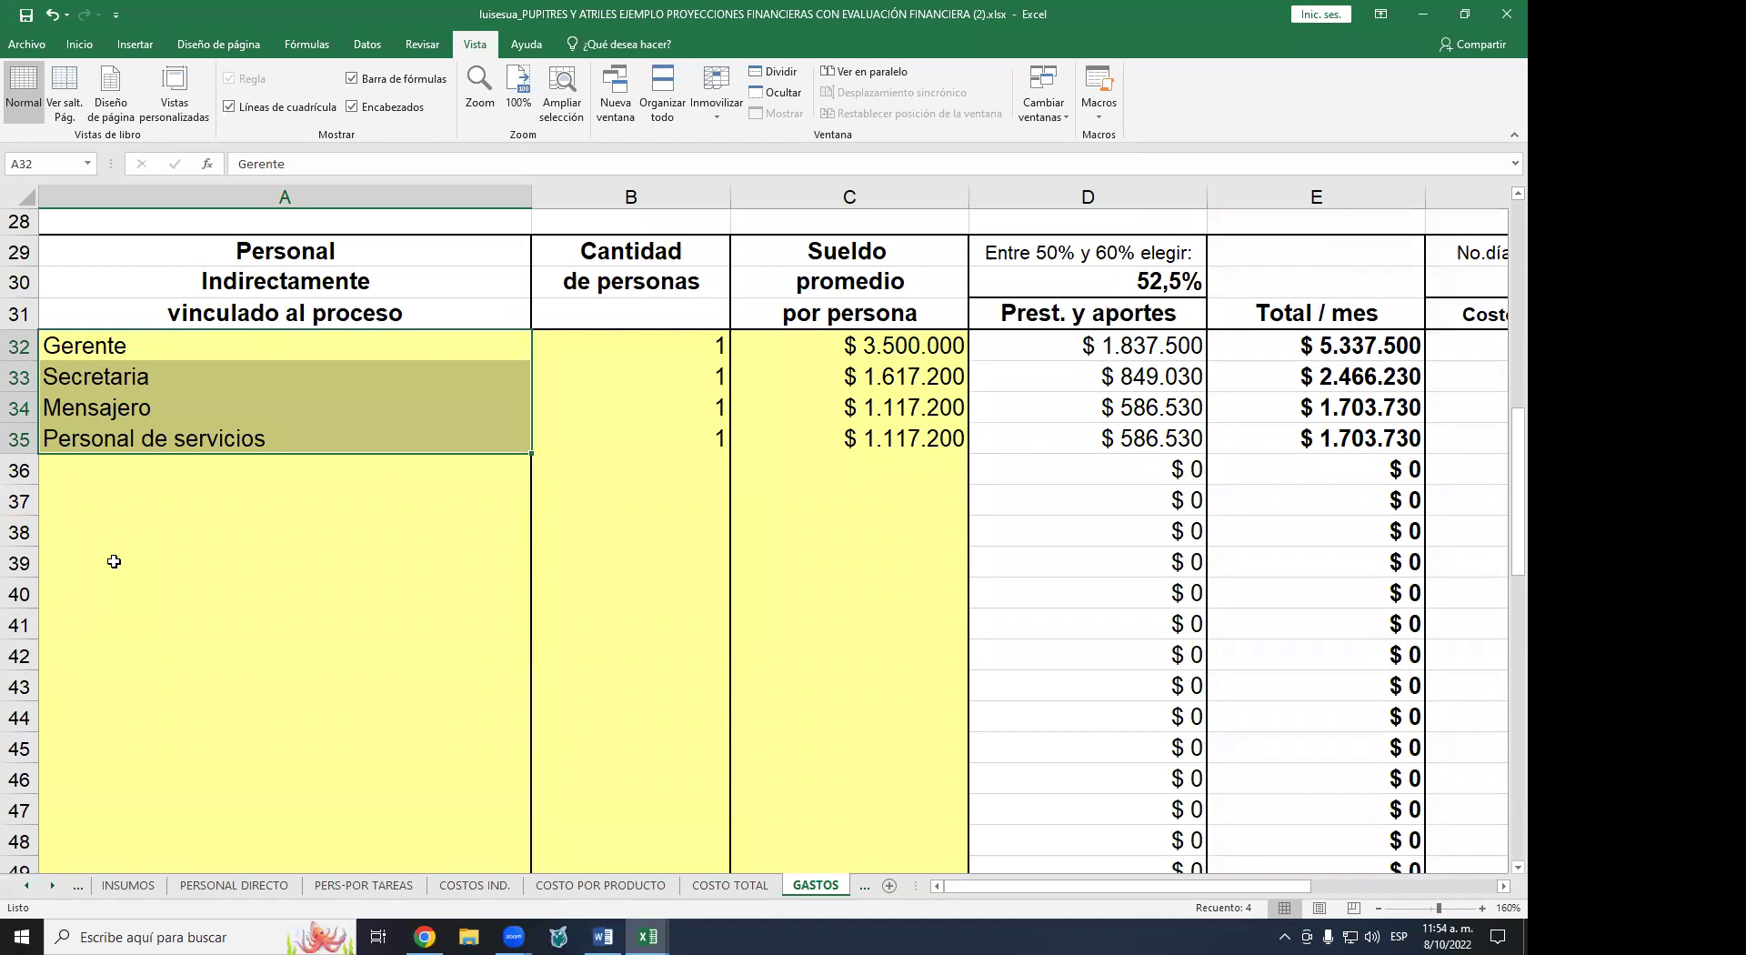
pyautogui.click(185, 563)
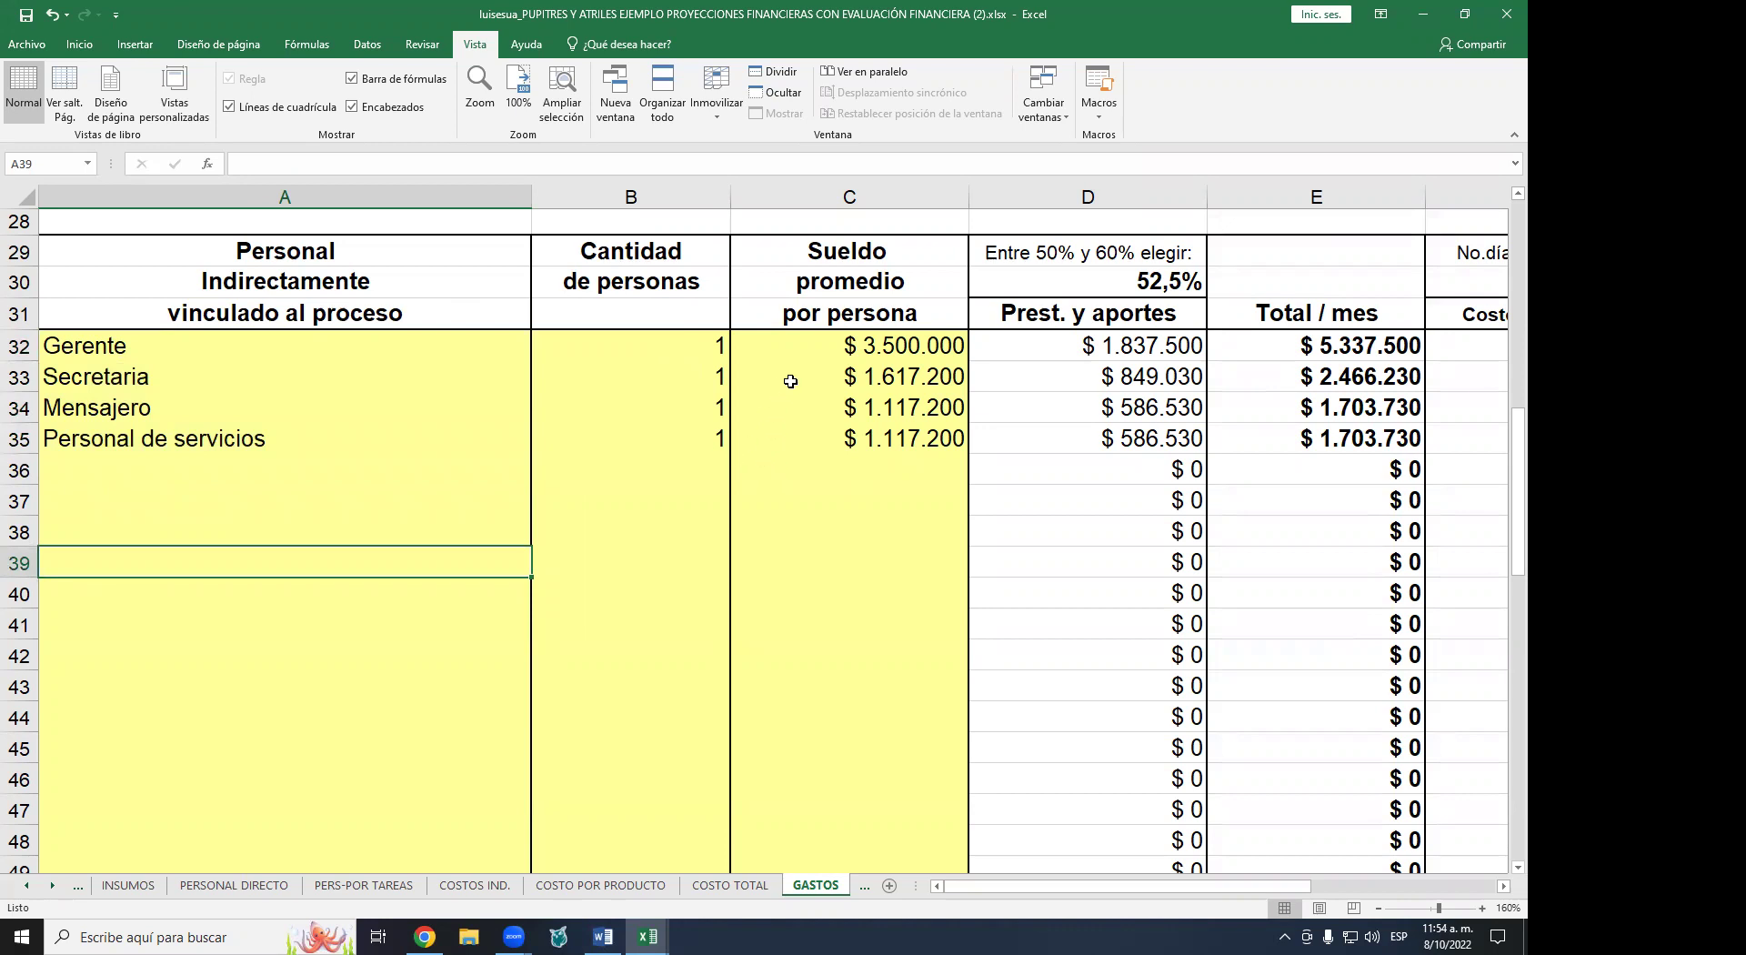
pyautogui.click(825, 429)
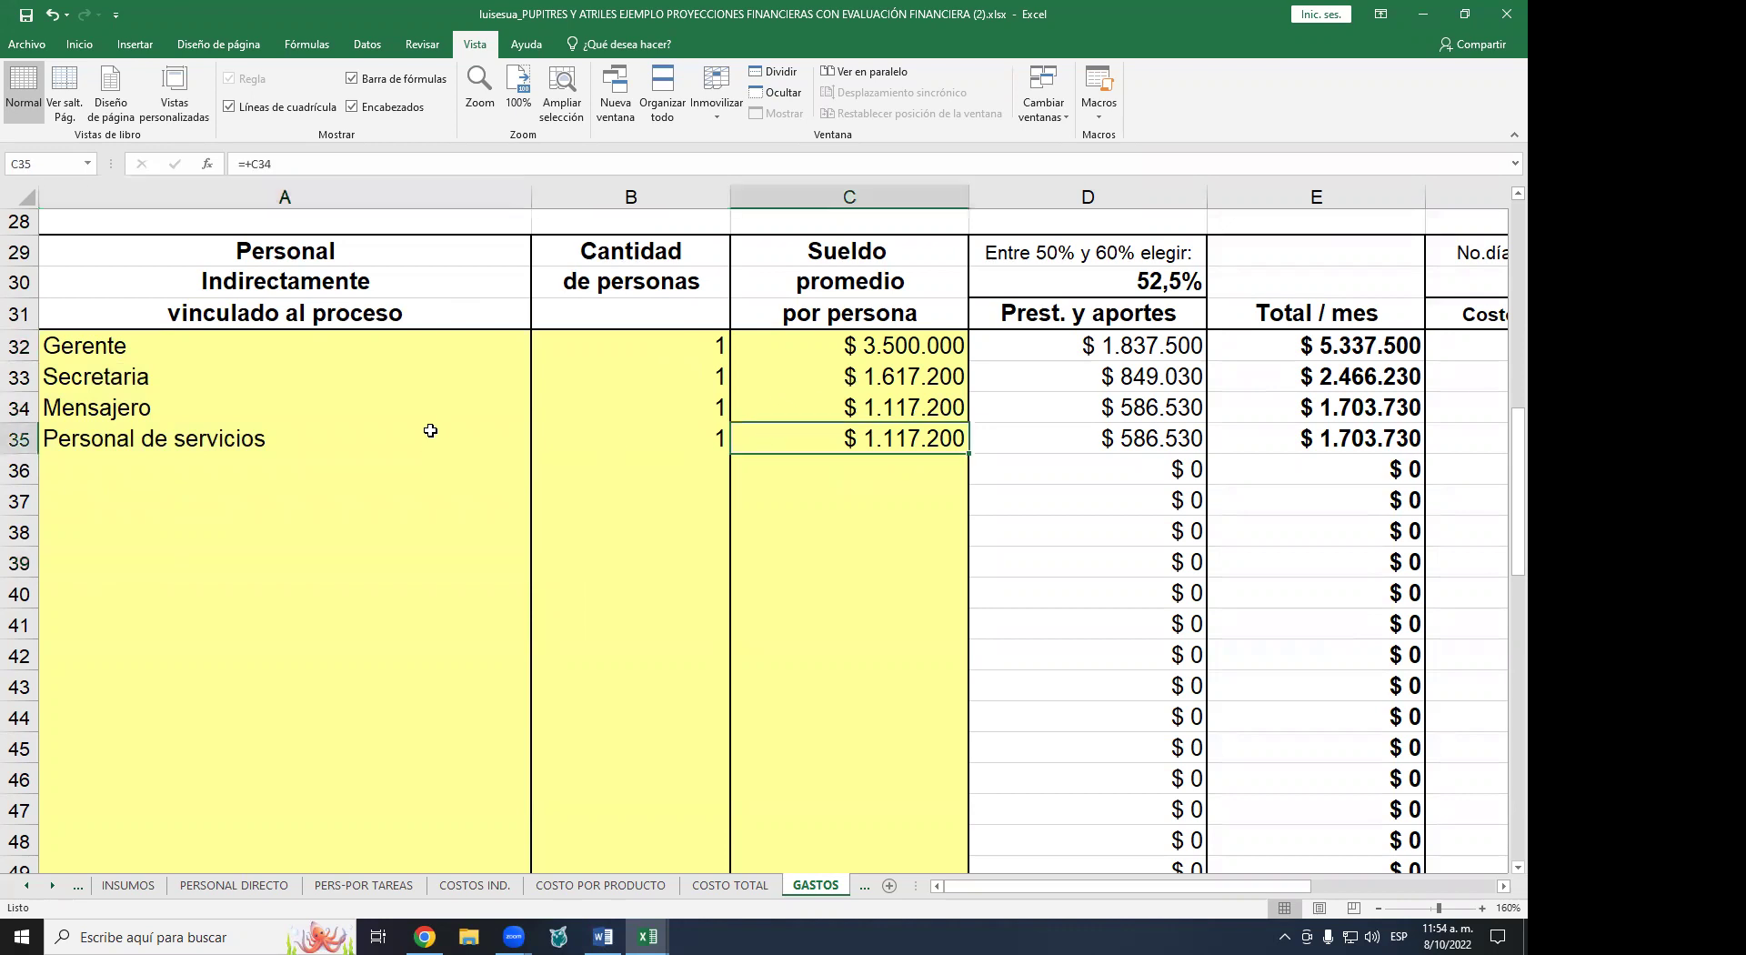
pyautogui.scroll(-9, 430, 430)
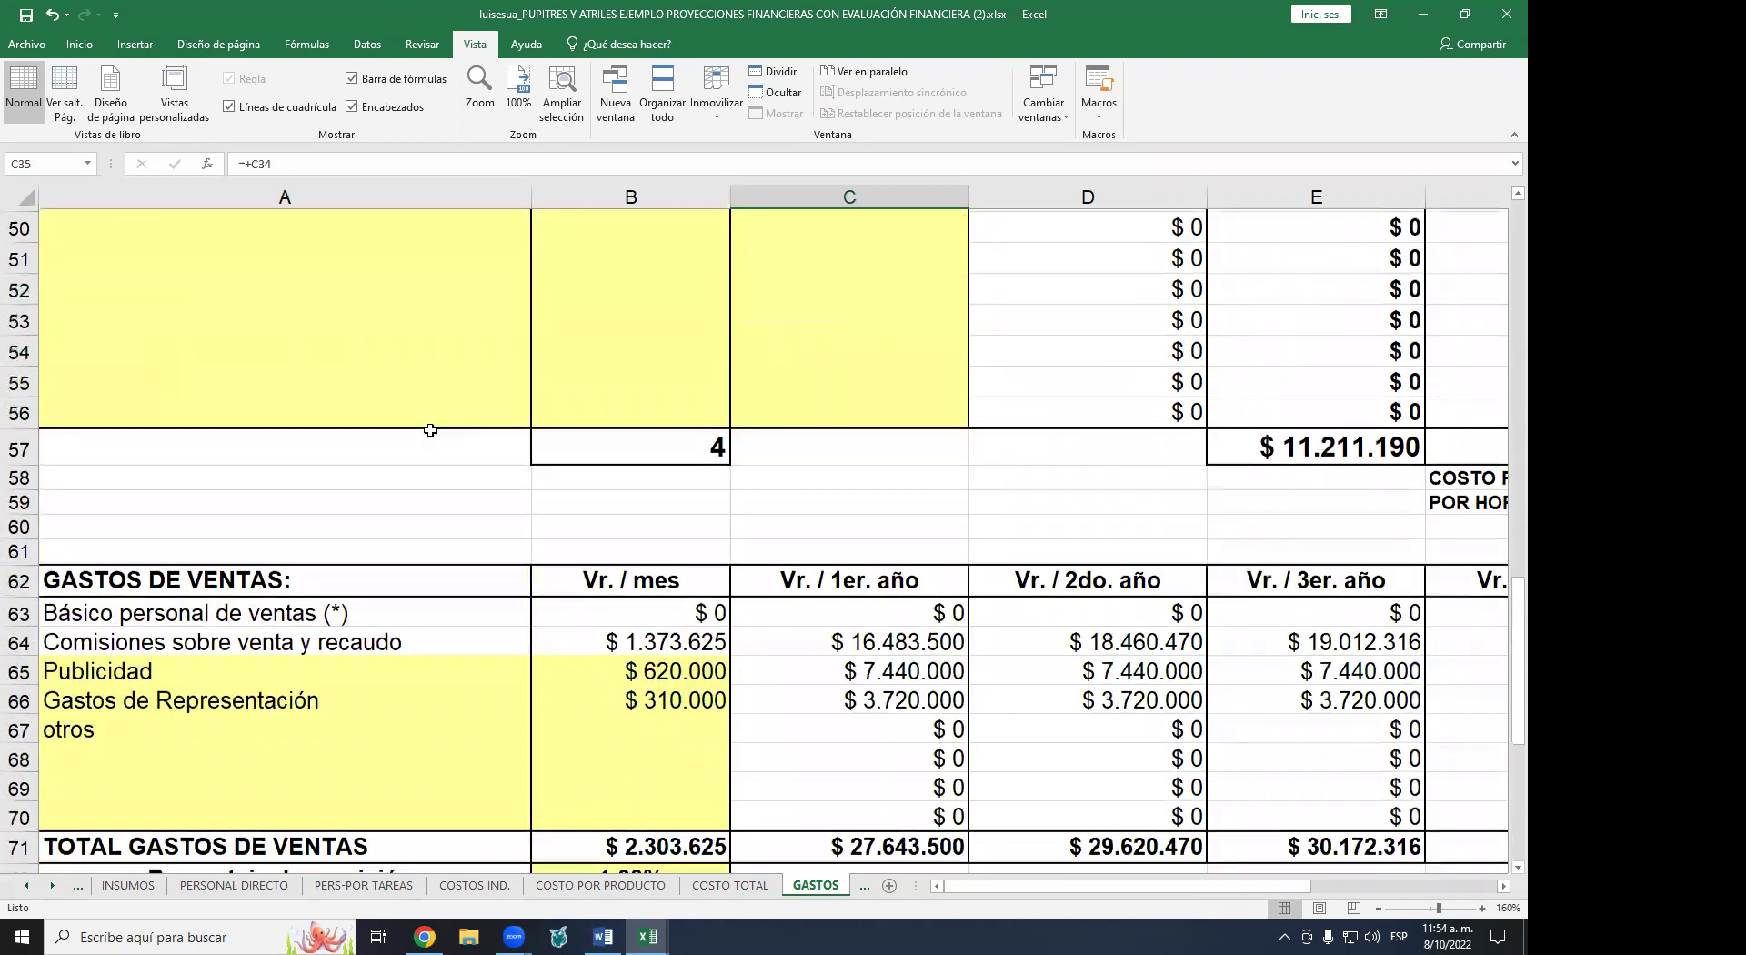
pyautogui.scroll(-2, 430, 430)
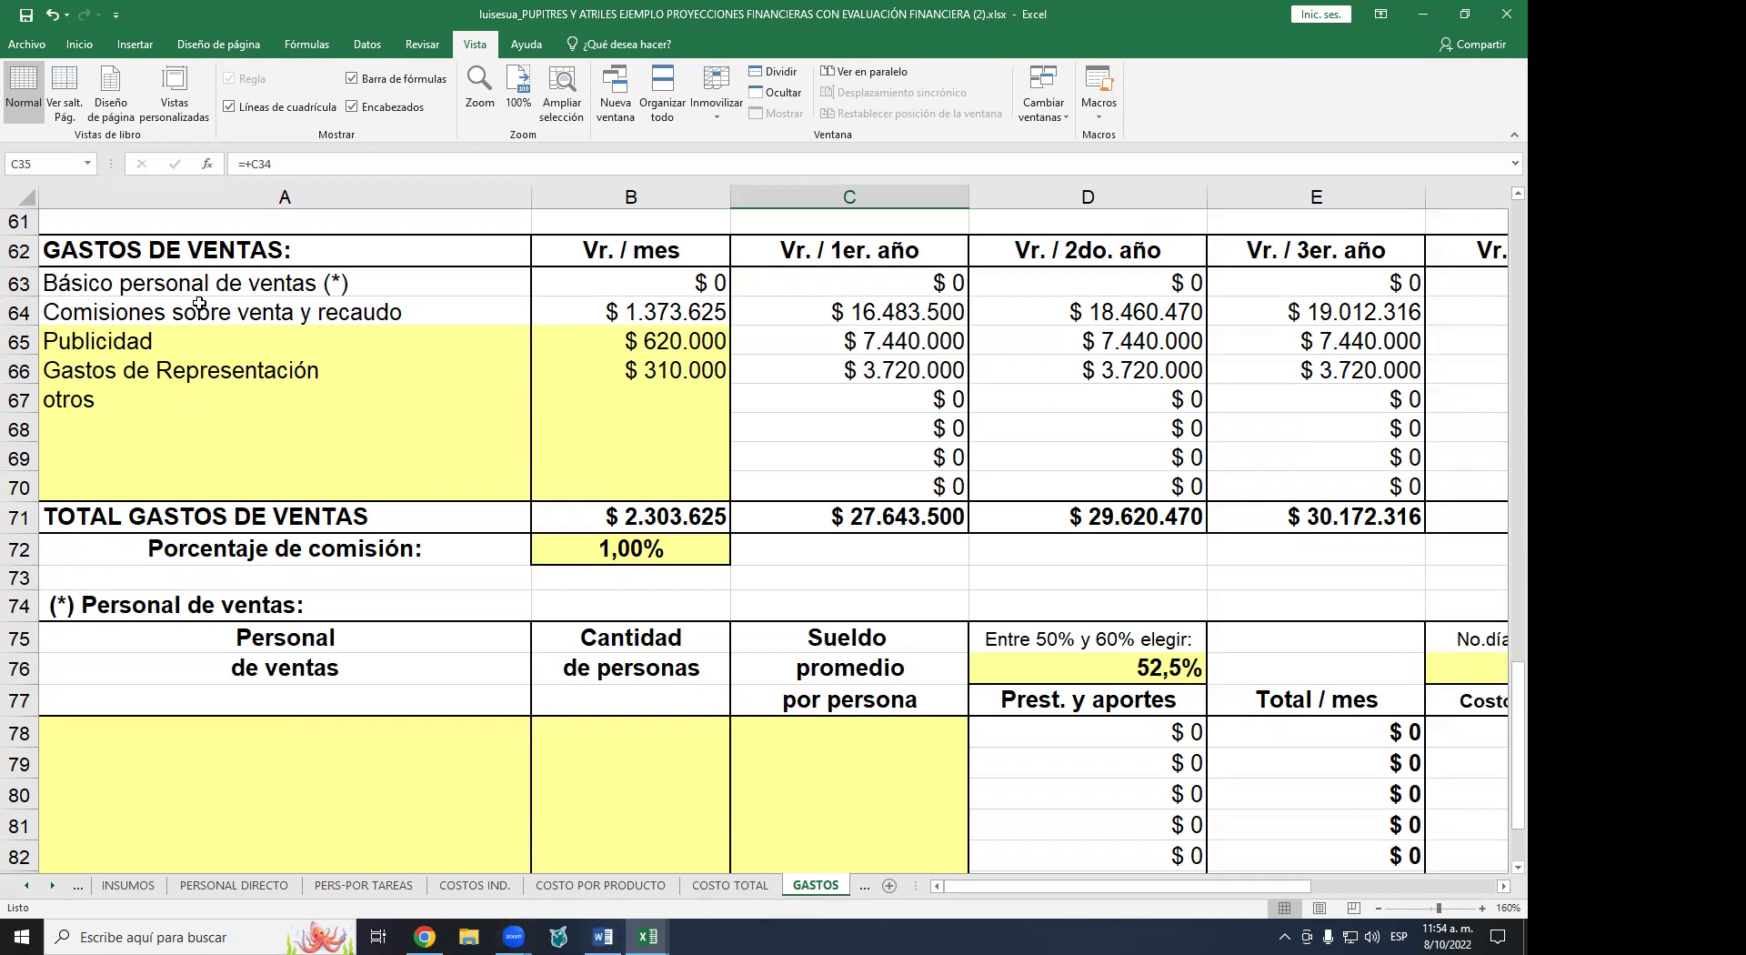
pyautogui.click(199, 303)
pyautogui.click(210, 347)
pyautogui.click(645, 339)
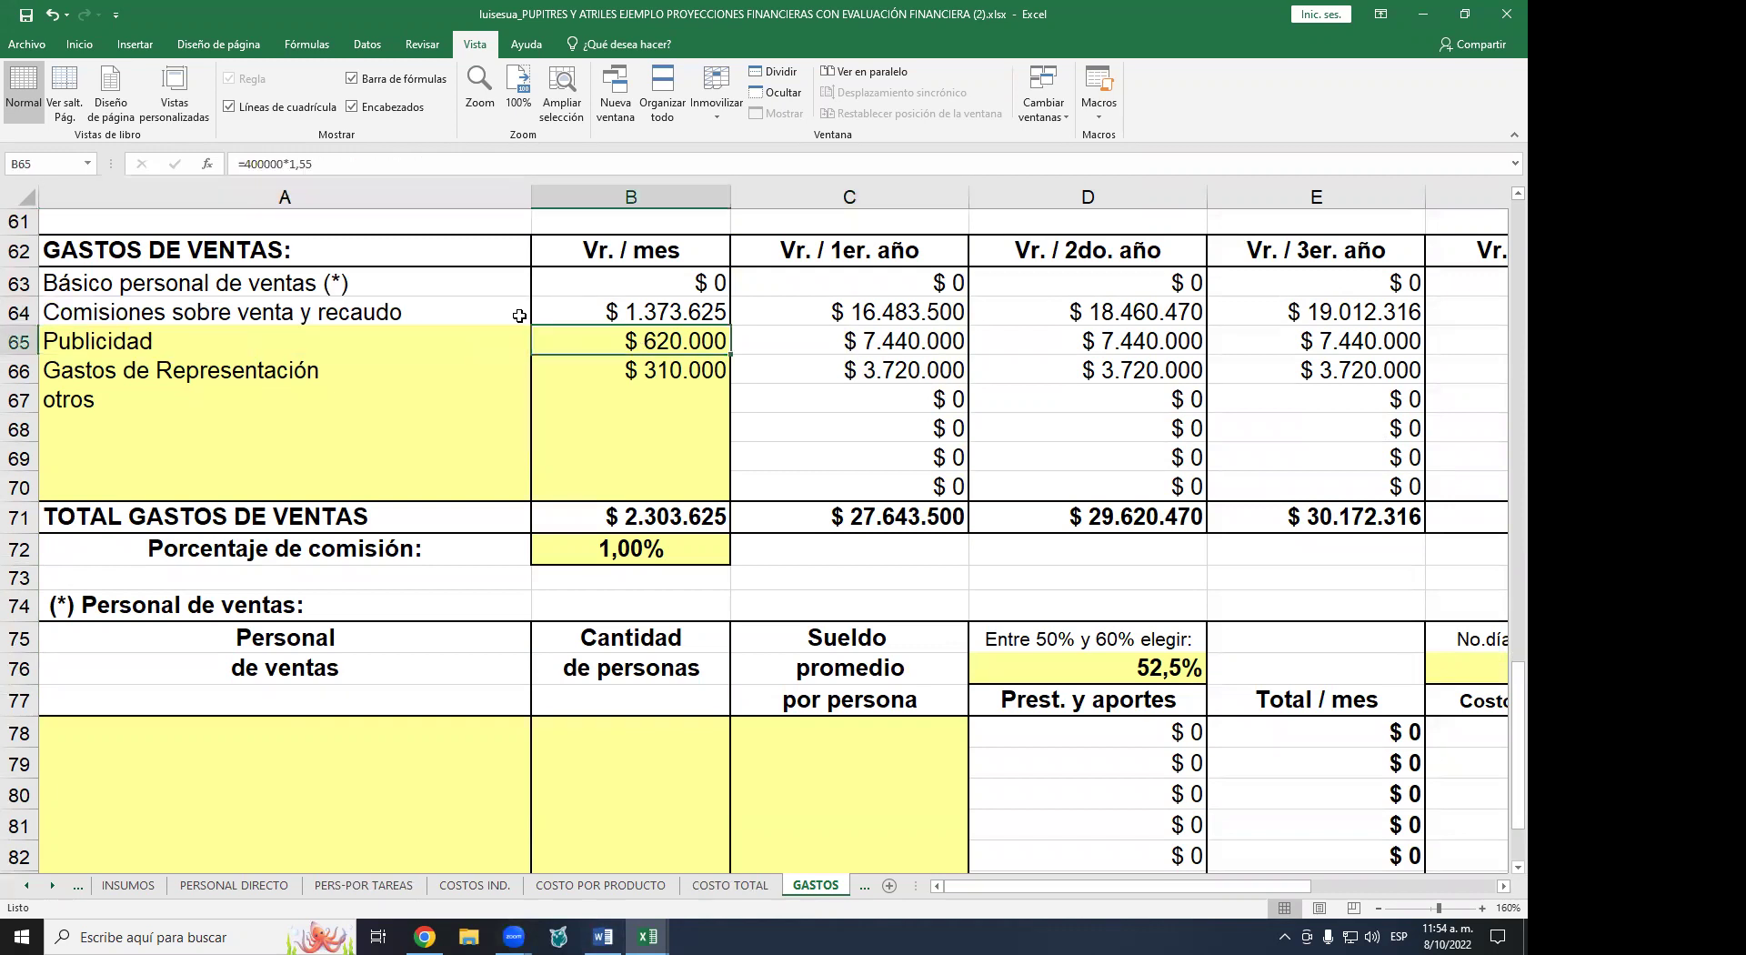
pyautogui.click(176, 371)
pyautogui.click(659, 373)
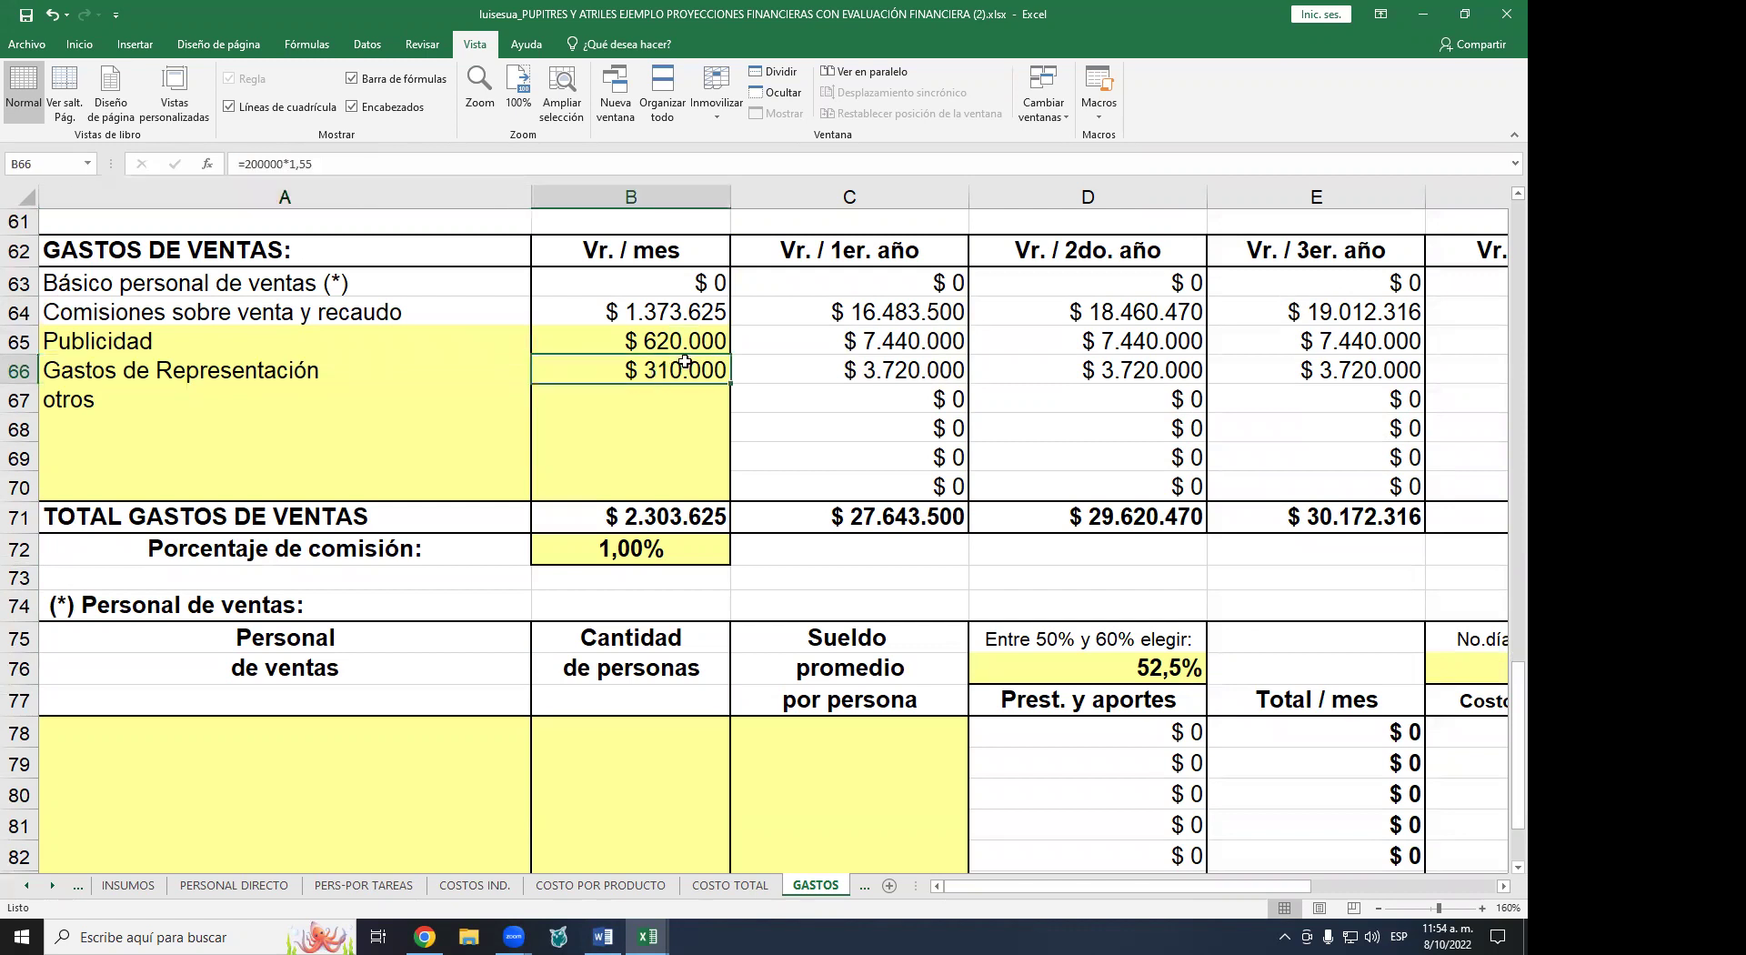
pyautogui.scroll(-1, 698, 357)
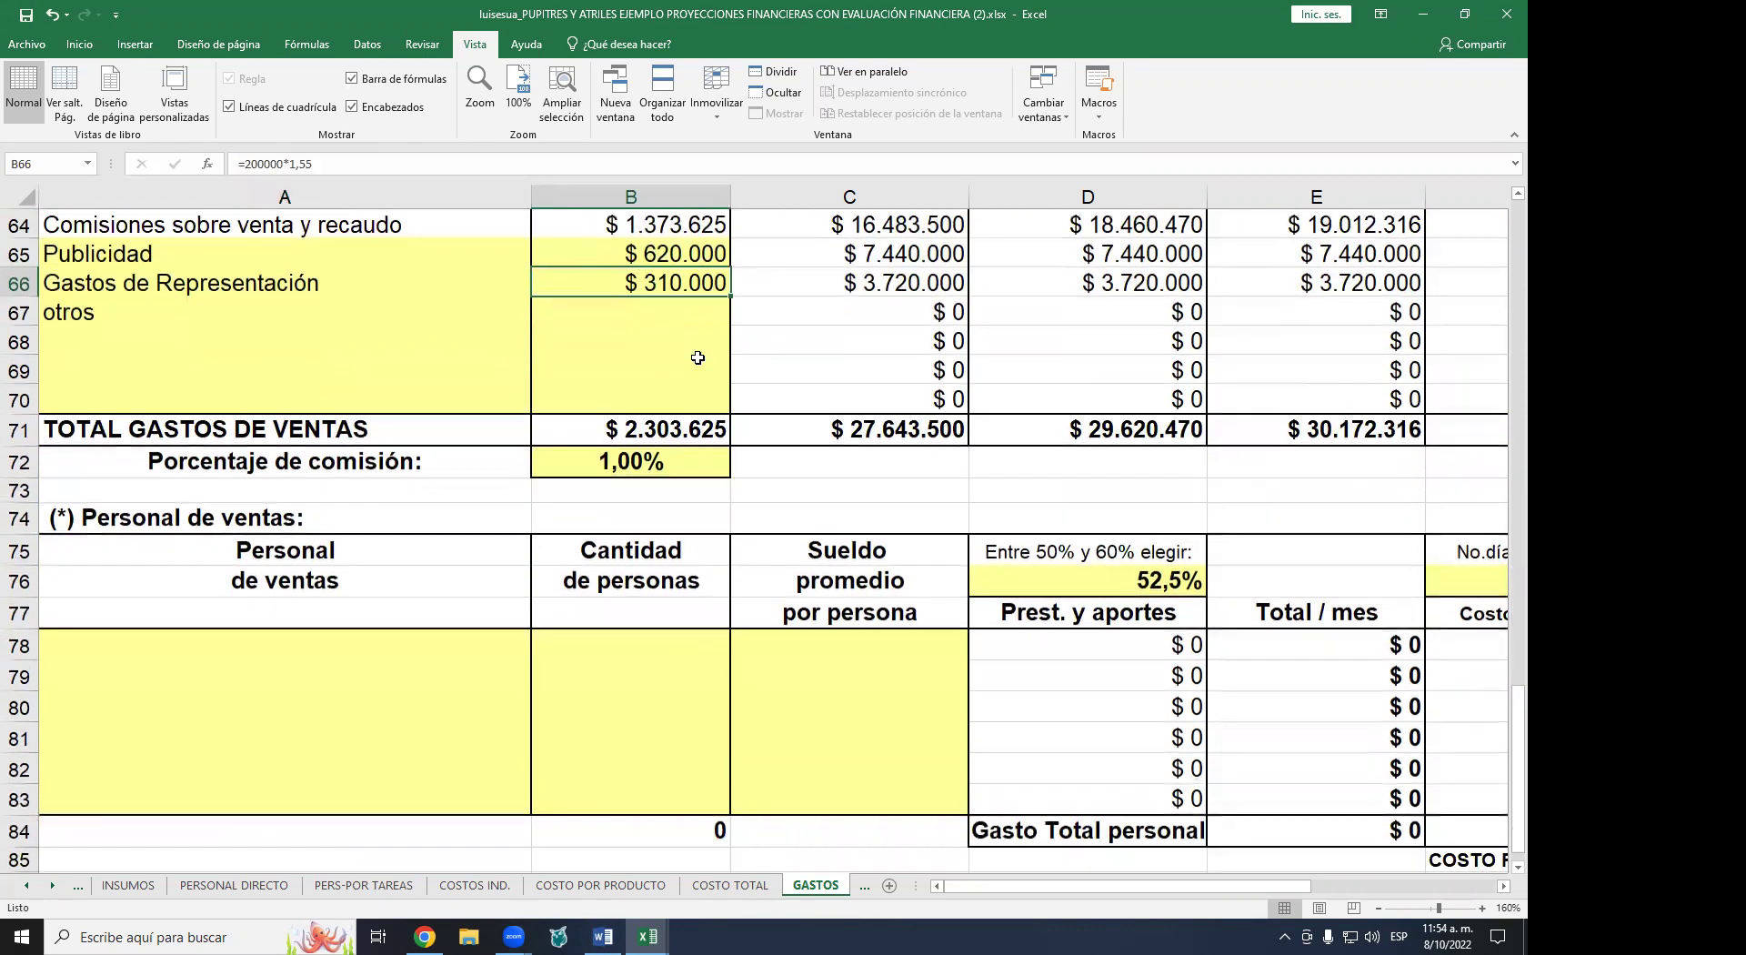
pyautogui.click(621, 465)
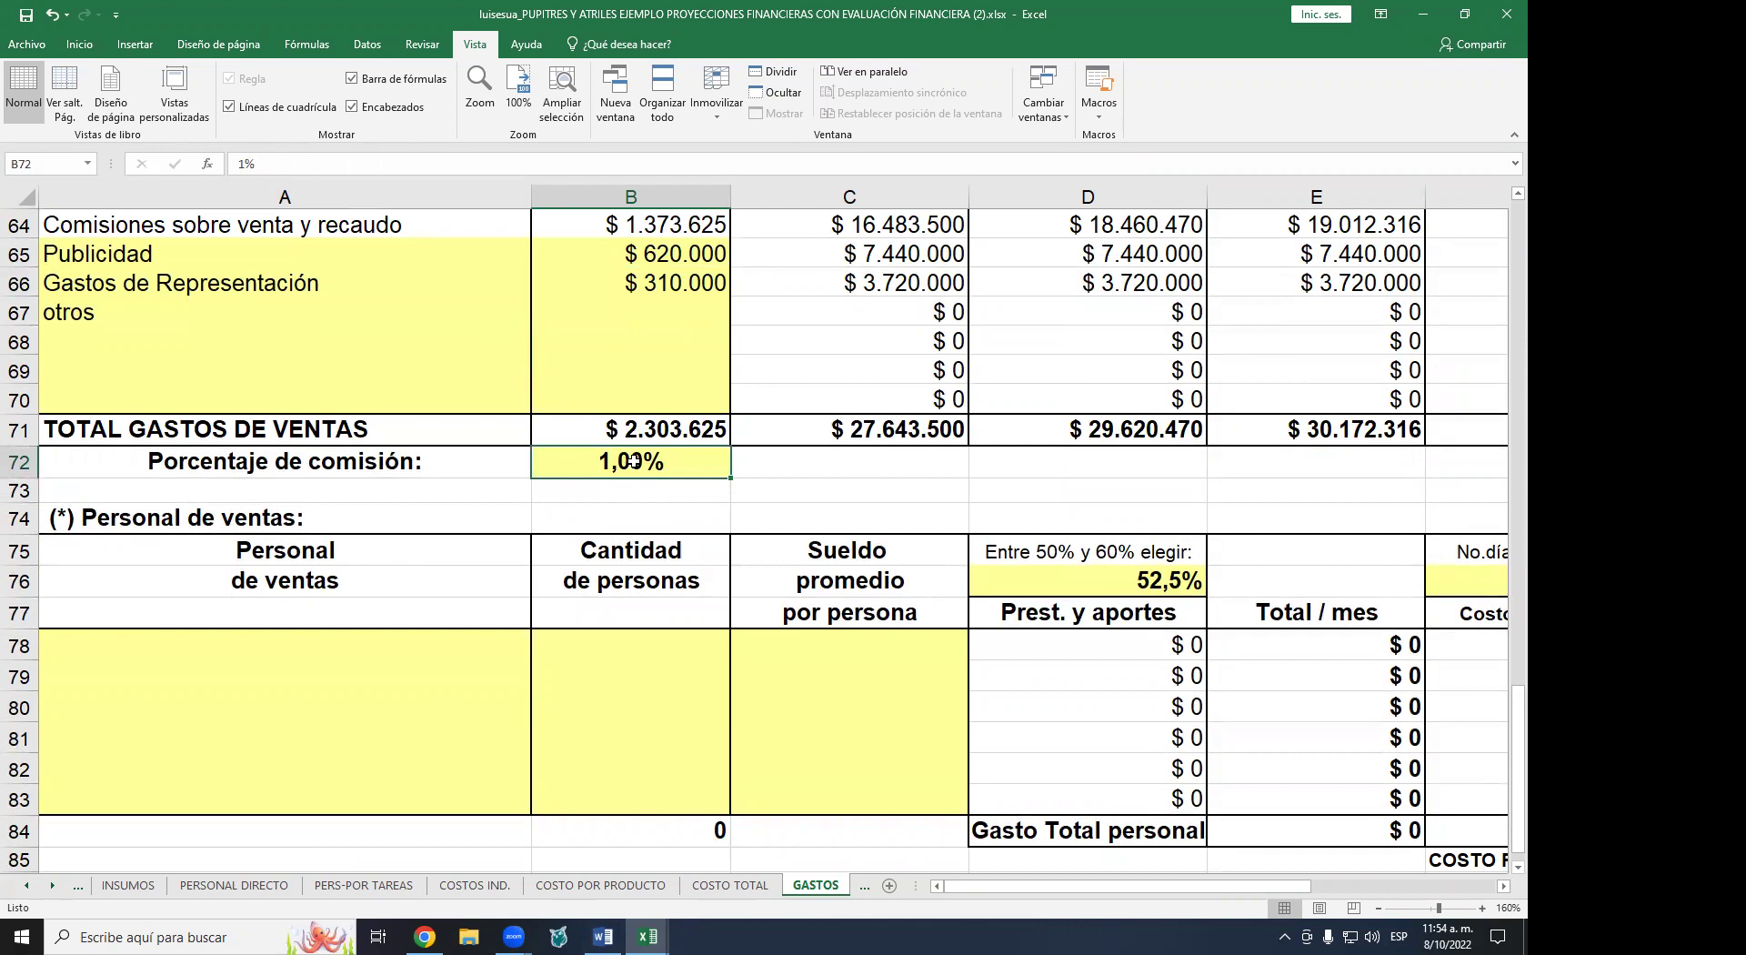
pyautogui.scroll(-2, 636, 461)
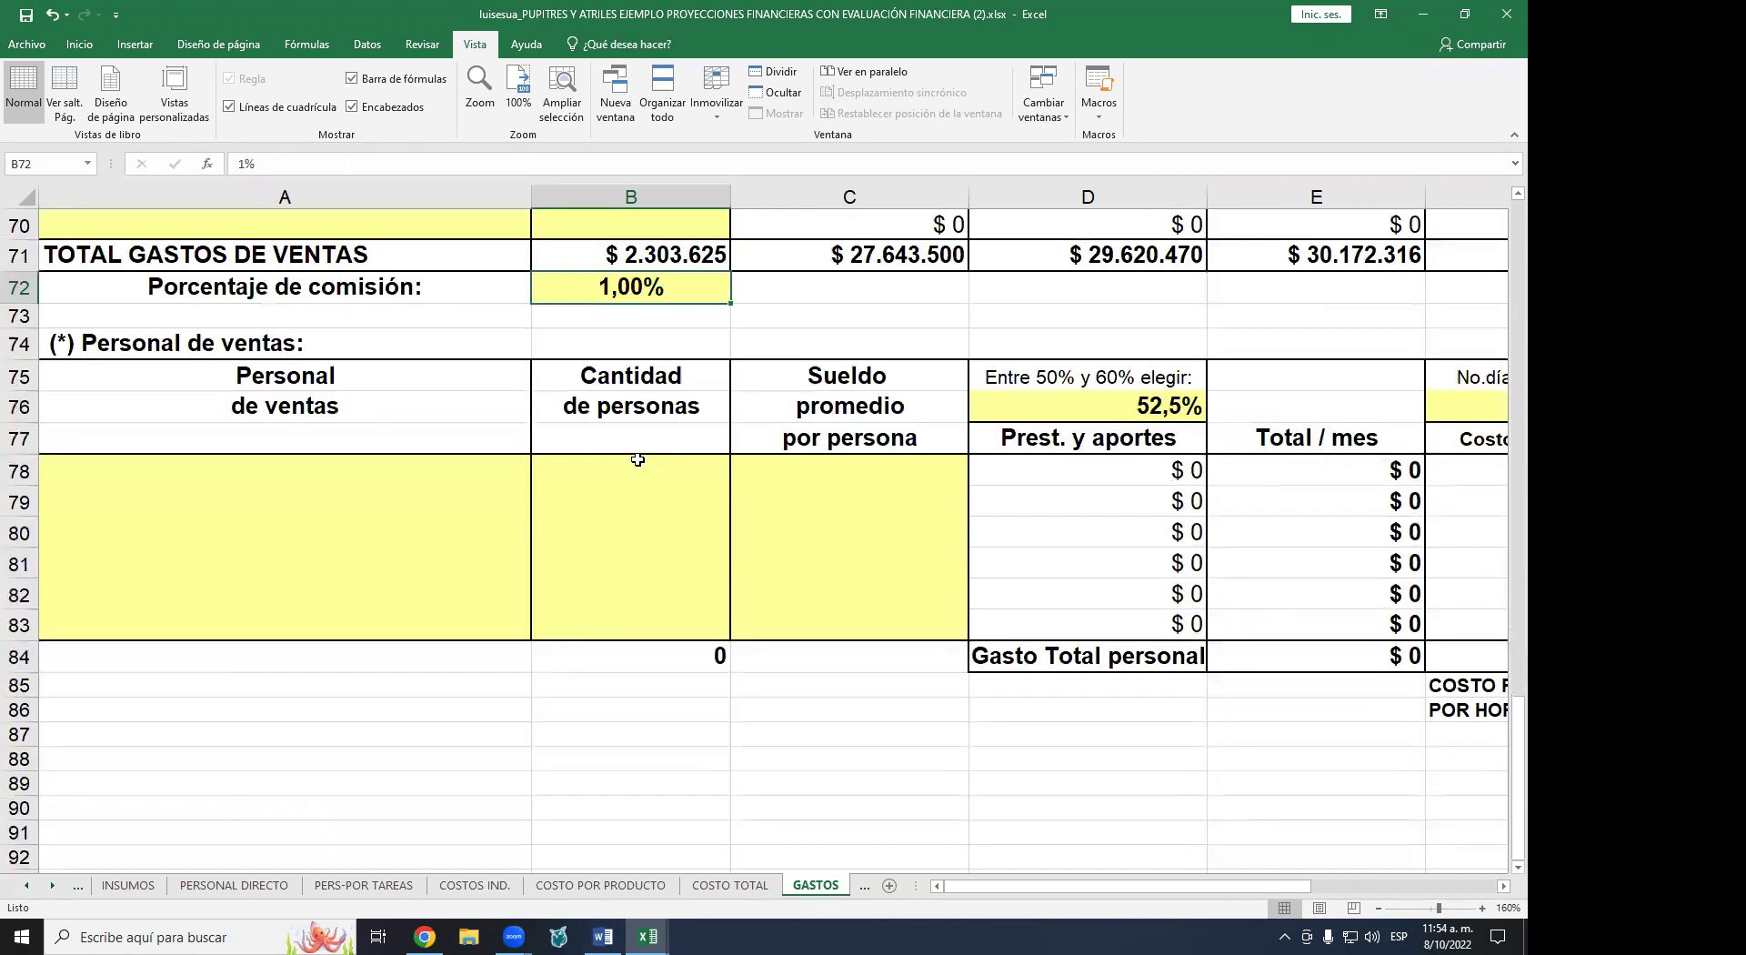
pyautogui.click(223, 480)
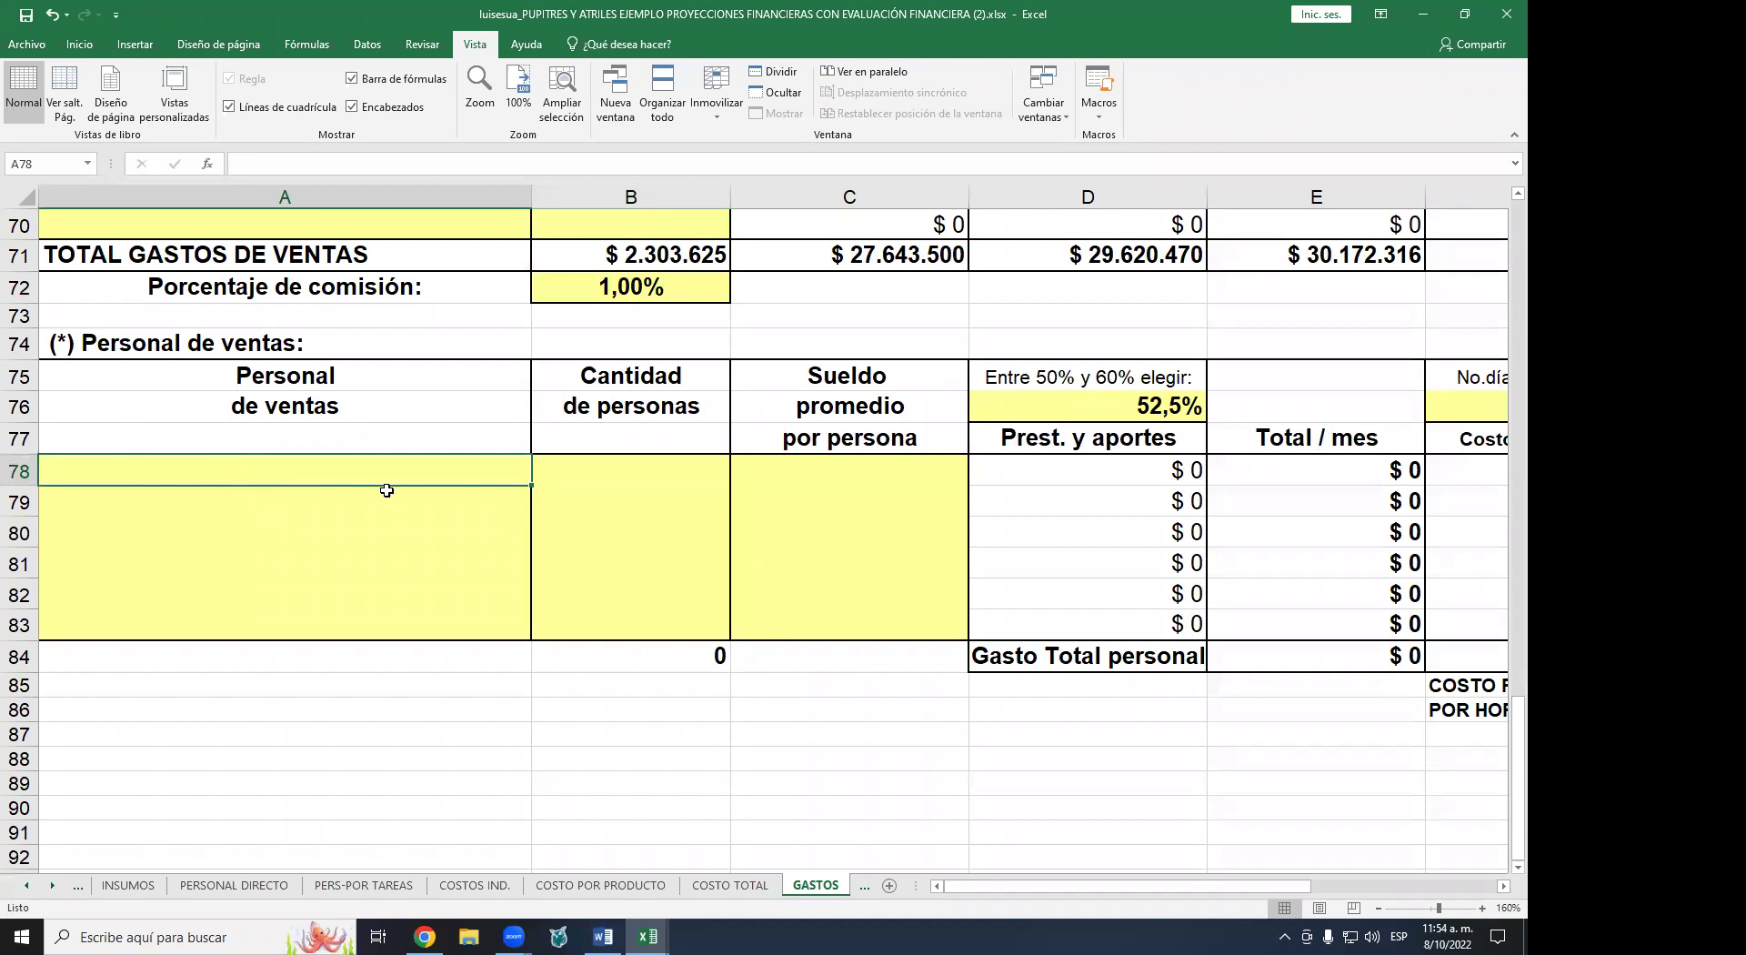
pyautogui.click(618, 487)
pyautogui.click(898, 475)
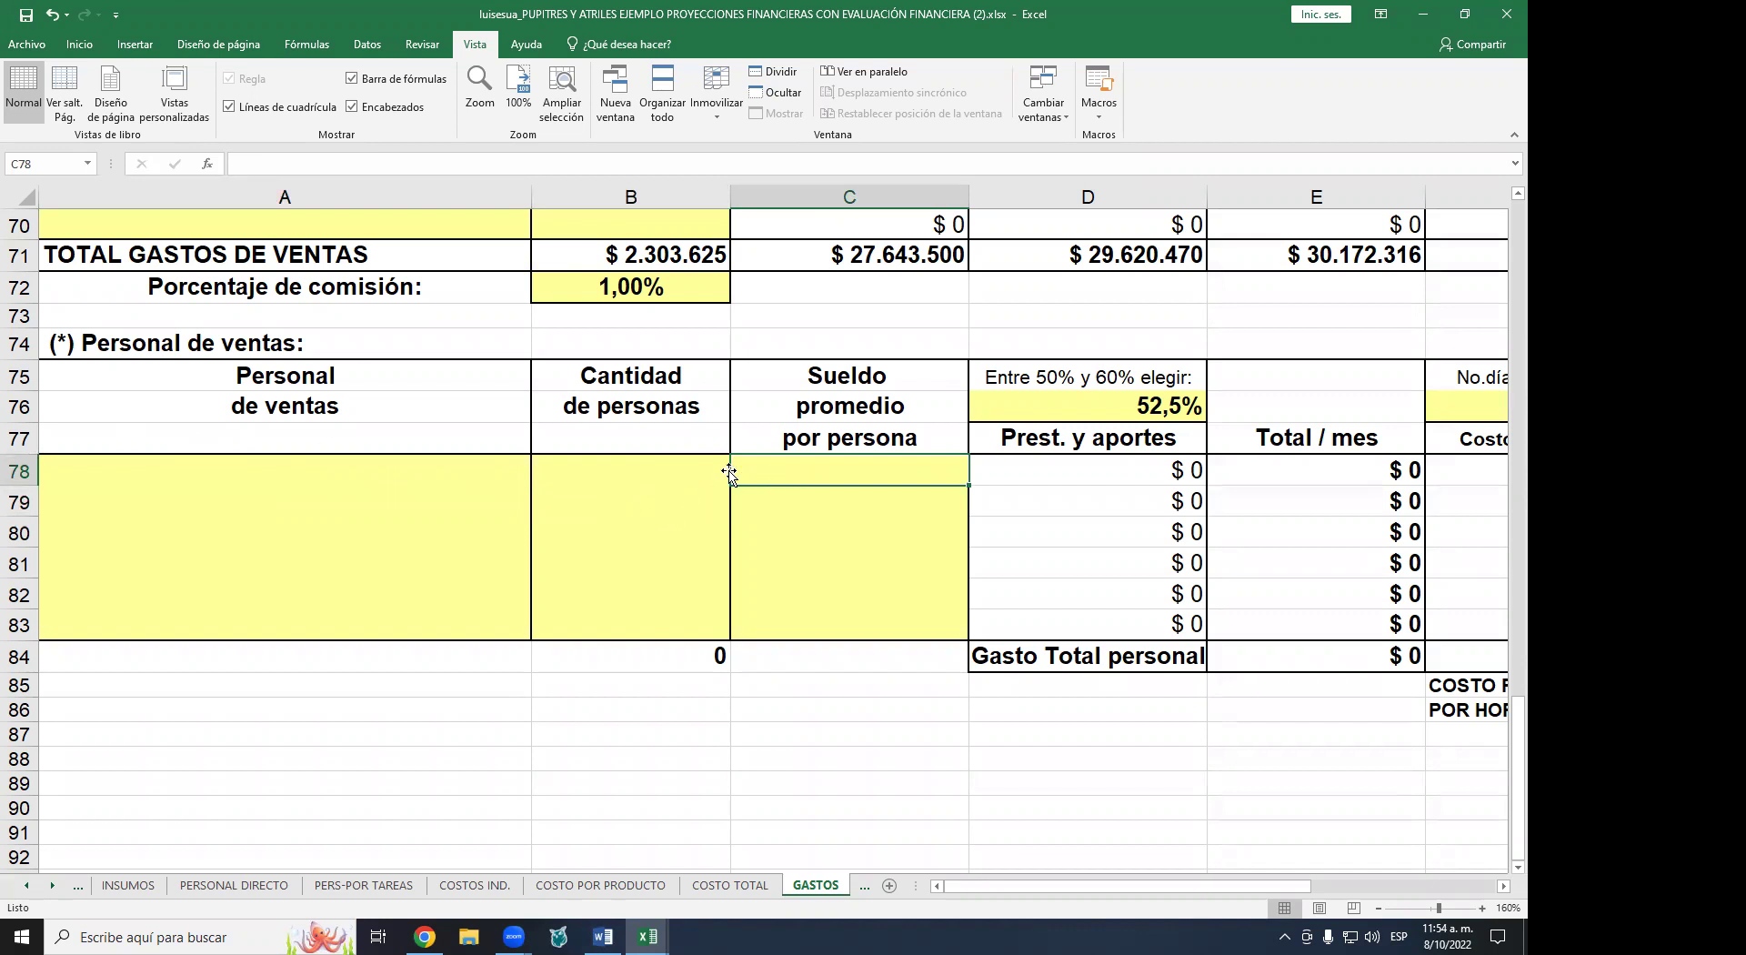
pyautogui.click(616, 291)
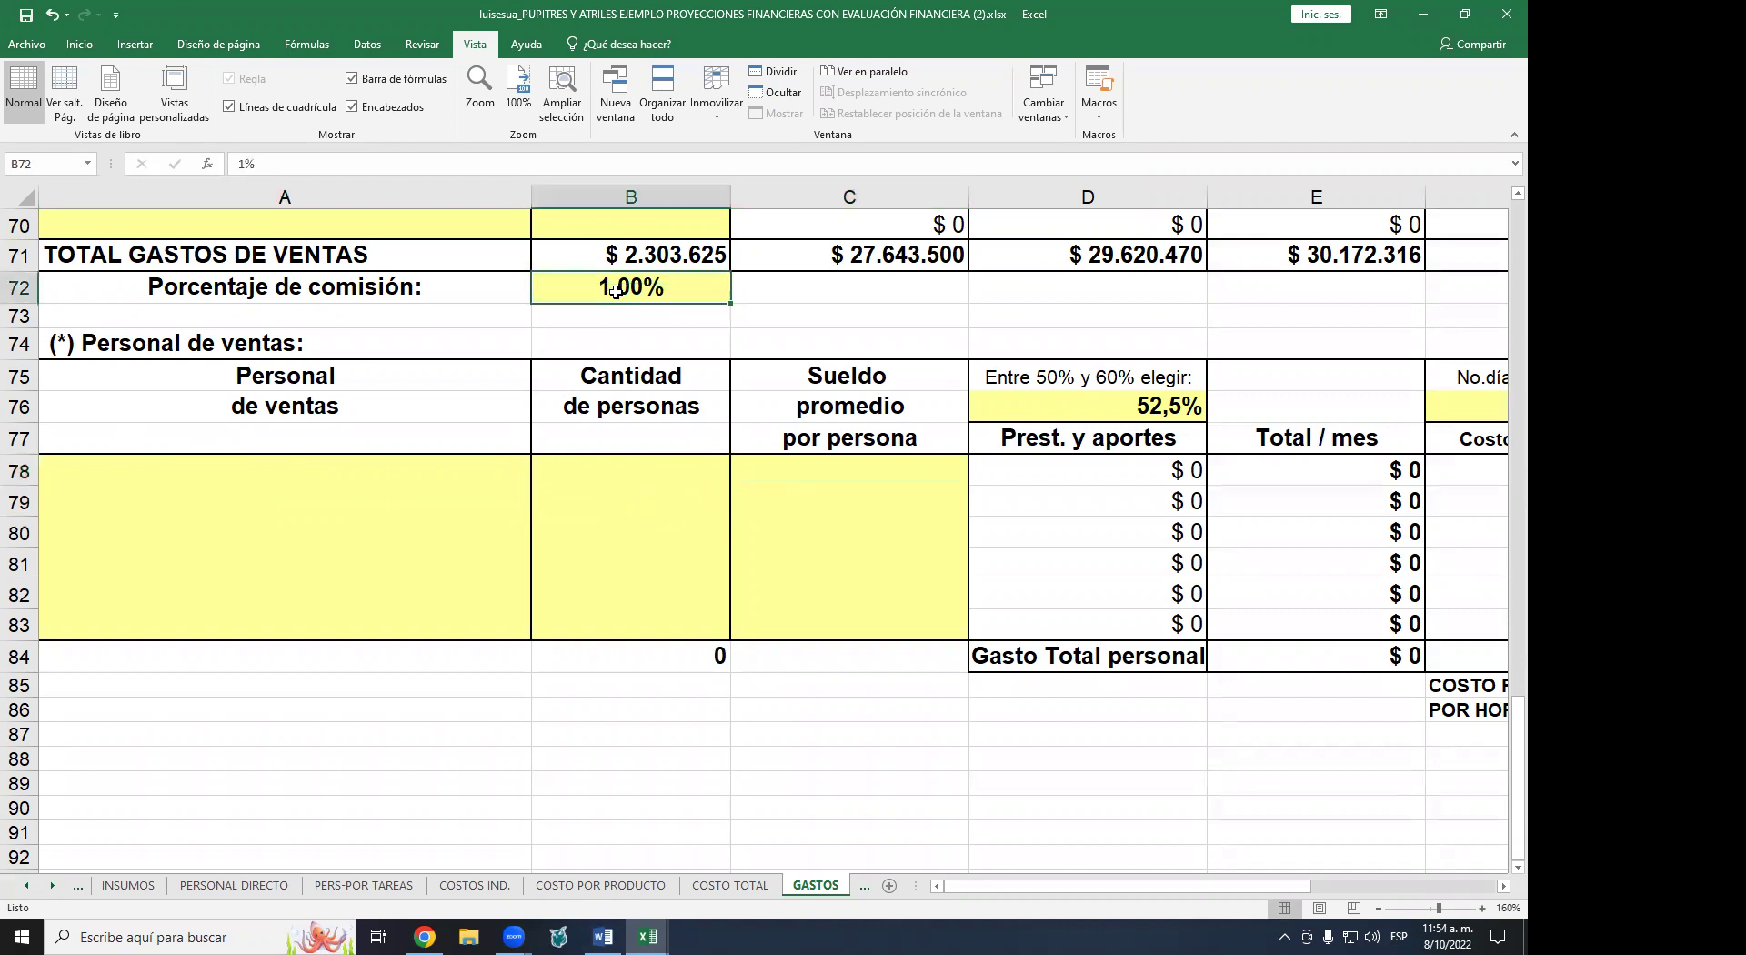
pyautogui.click(801, 496)
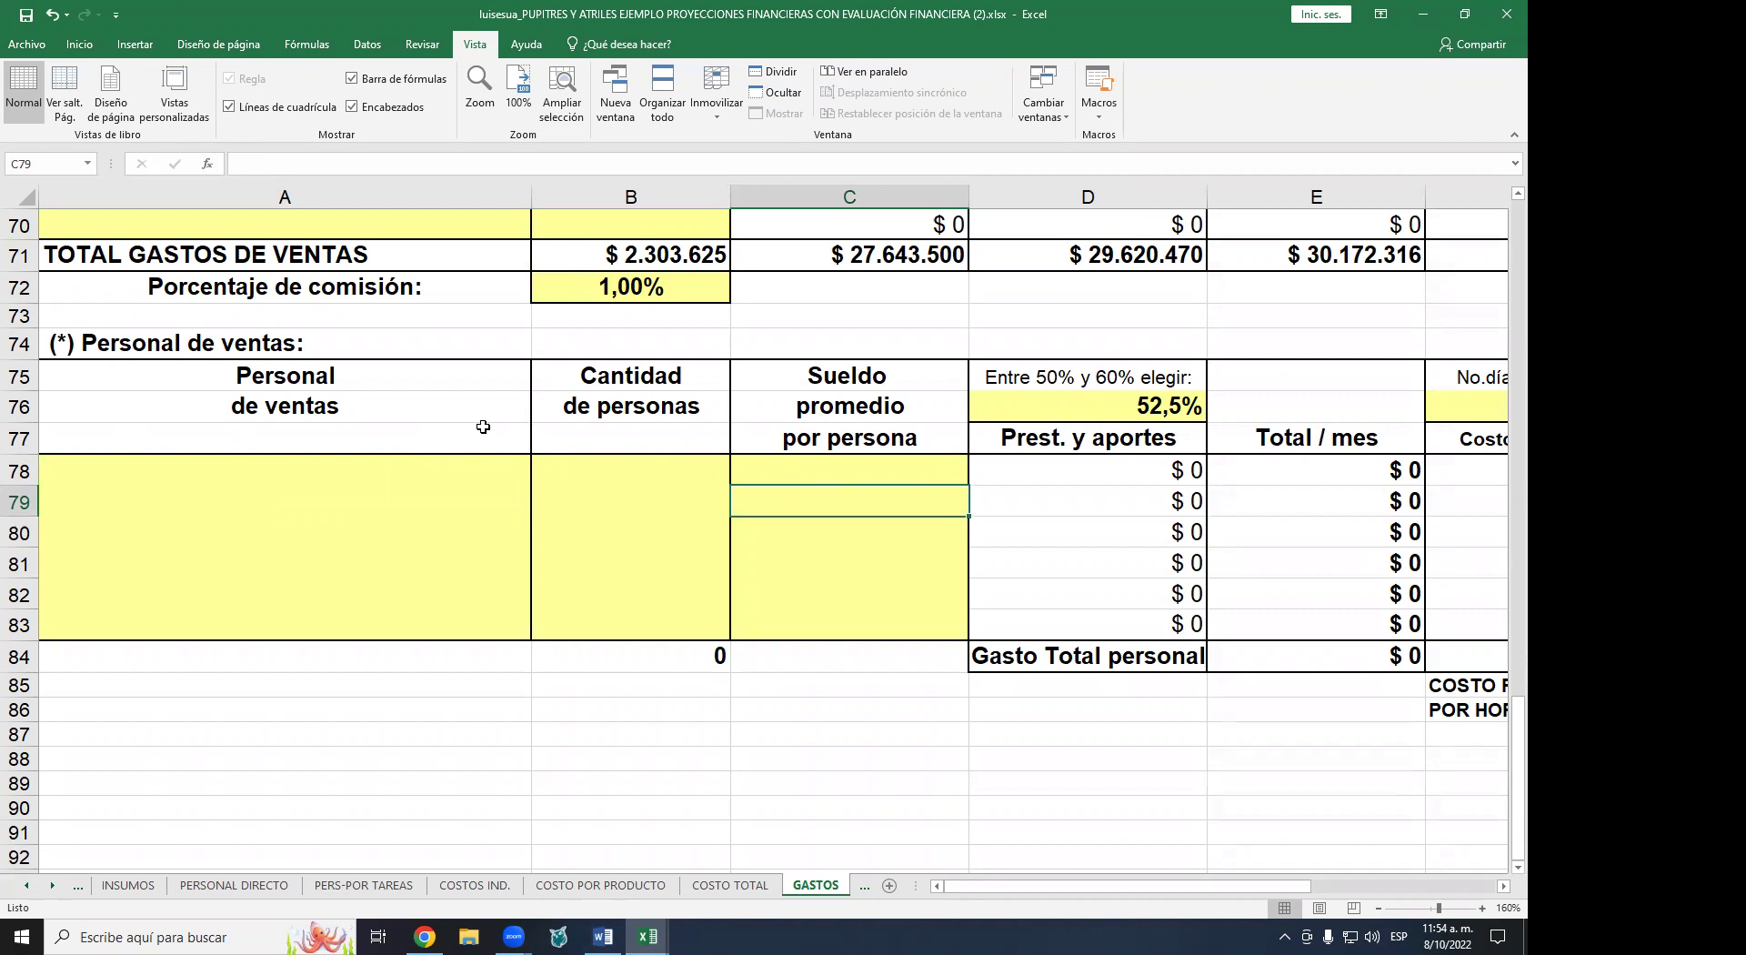
pyautogui.scroll(1, 482, 425)
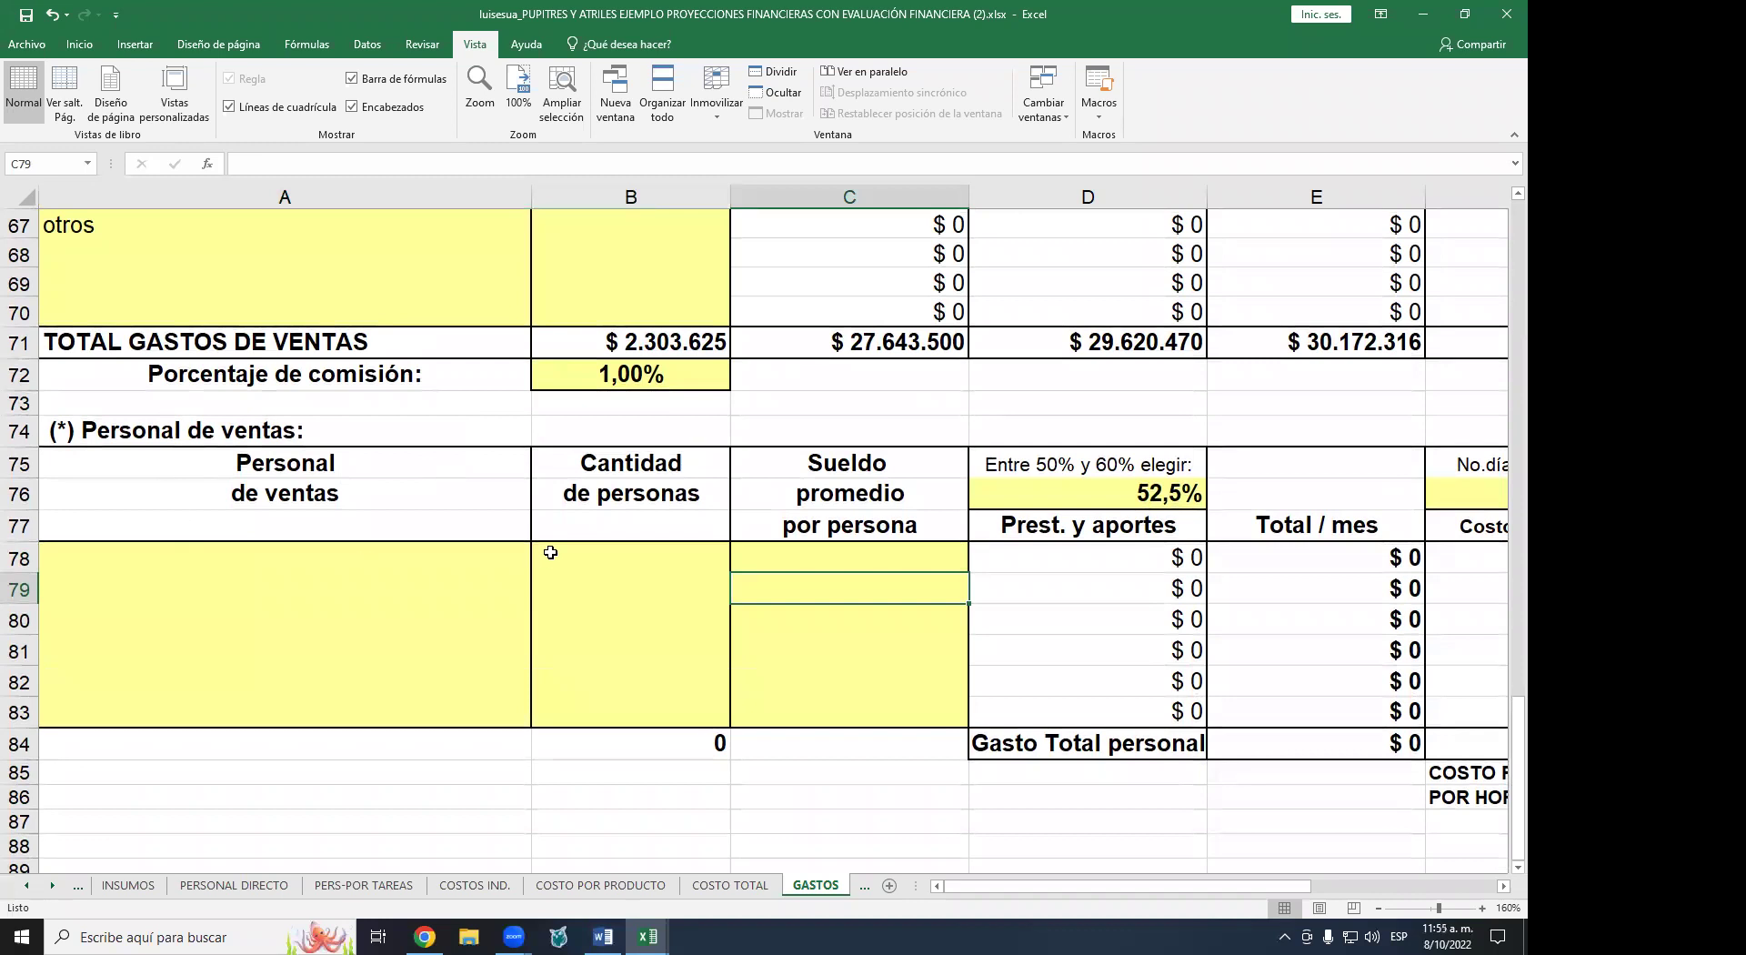
pyautogui.scroll(-2, 427, 432)
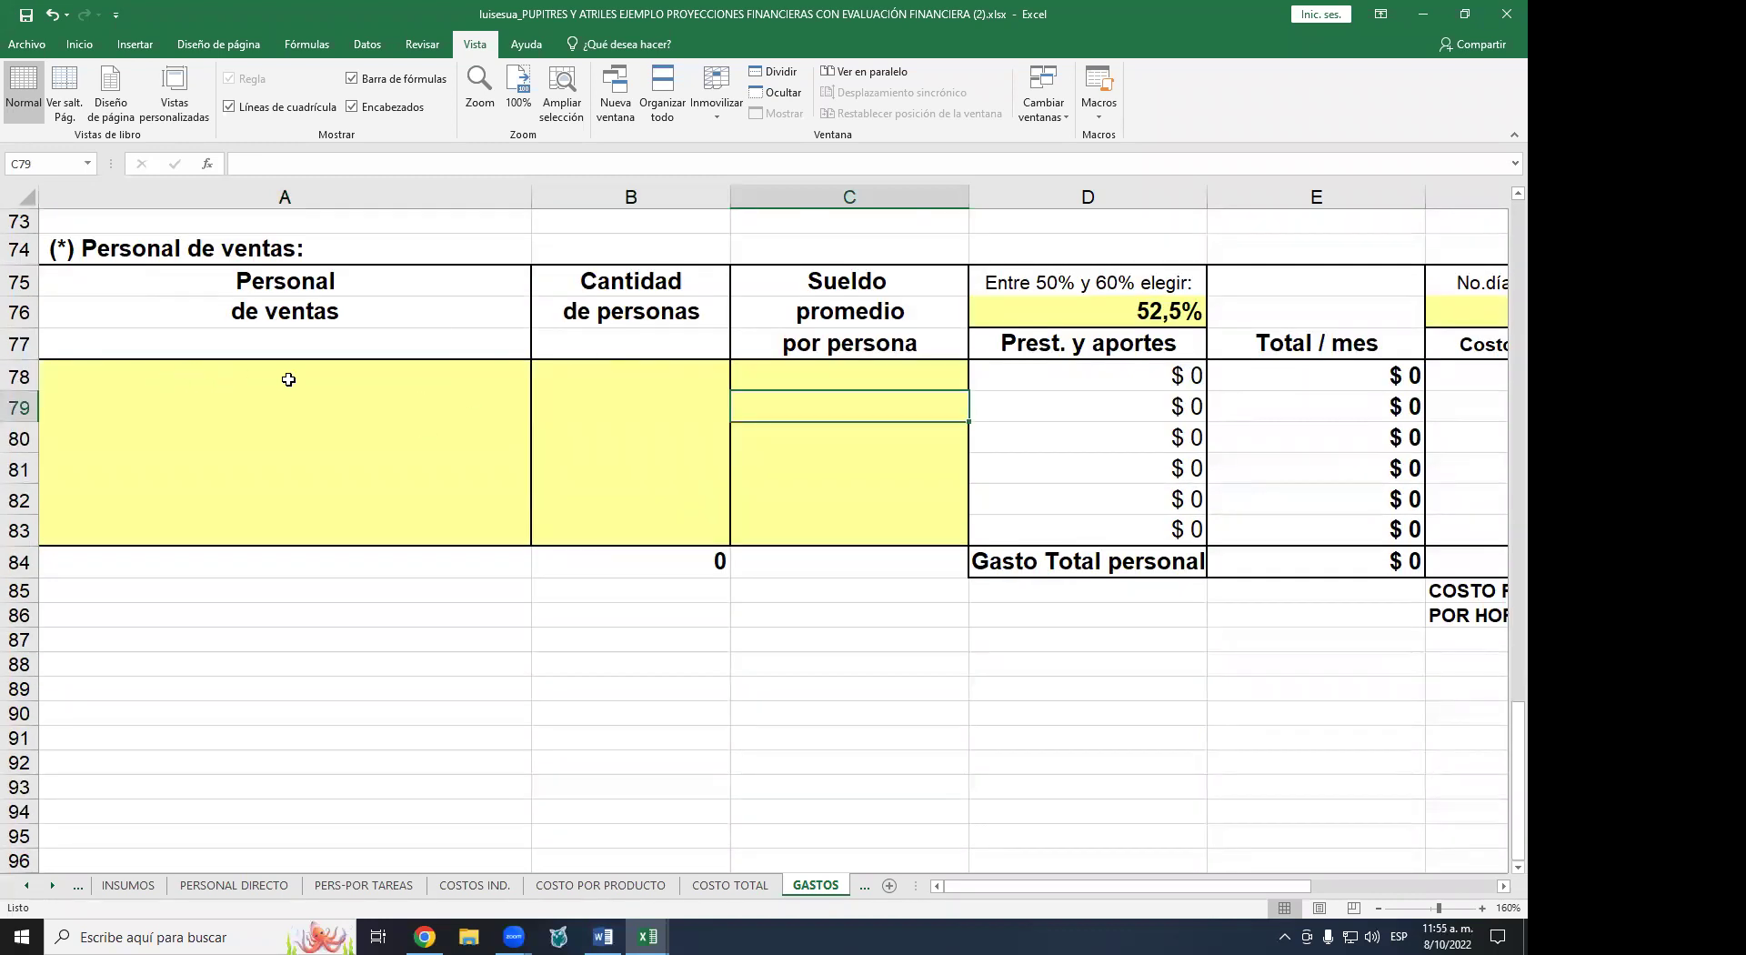
pyautogui.moveTo(287, 381); pyautogui.dragTo(812, 393)
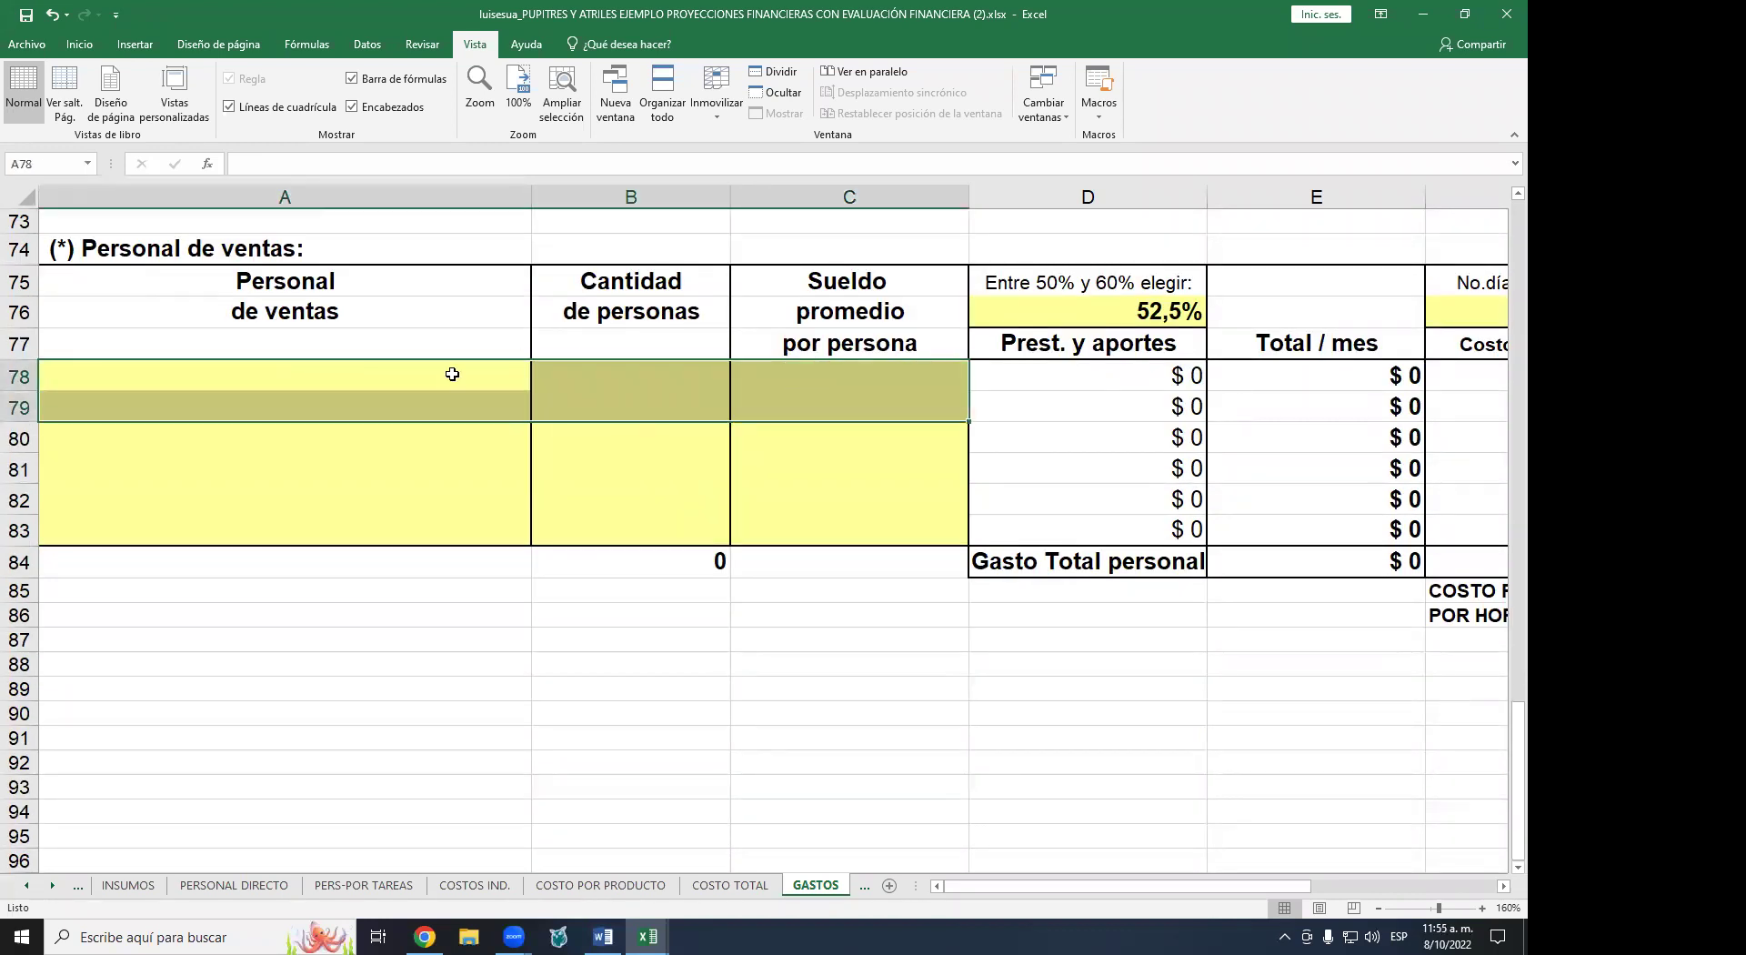
pyautogui.scroll(1, 380, 407)
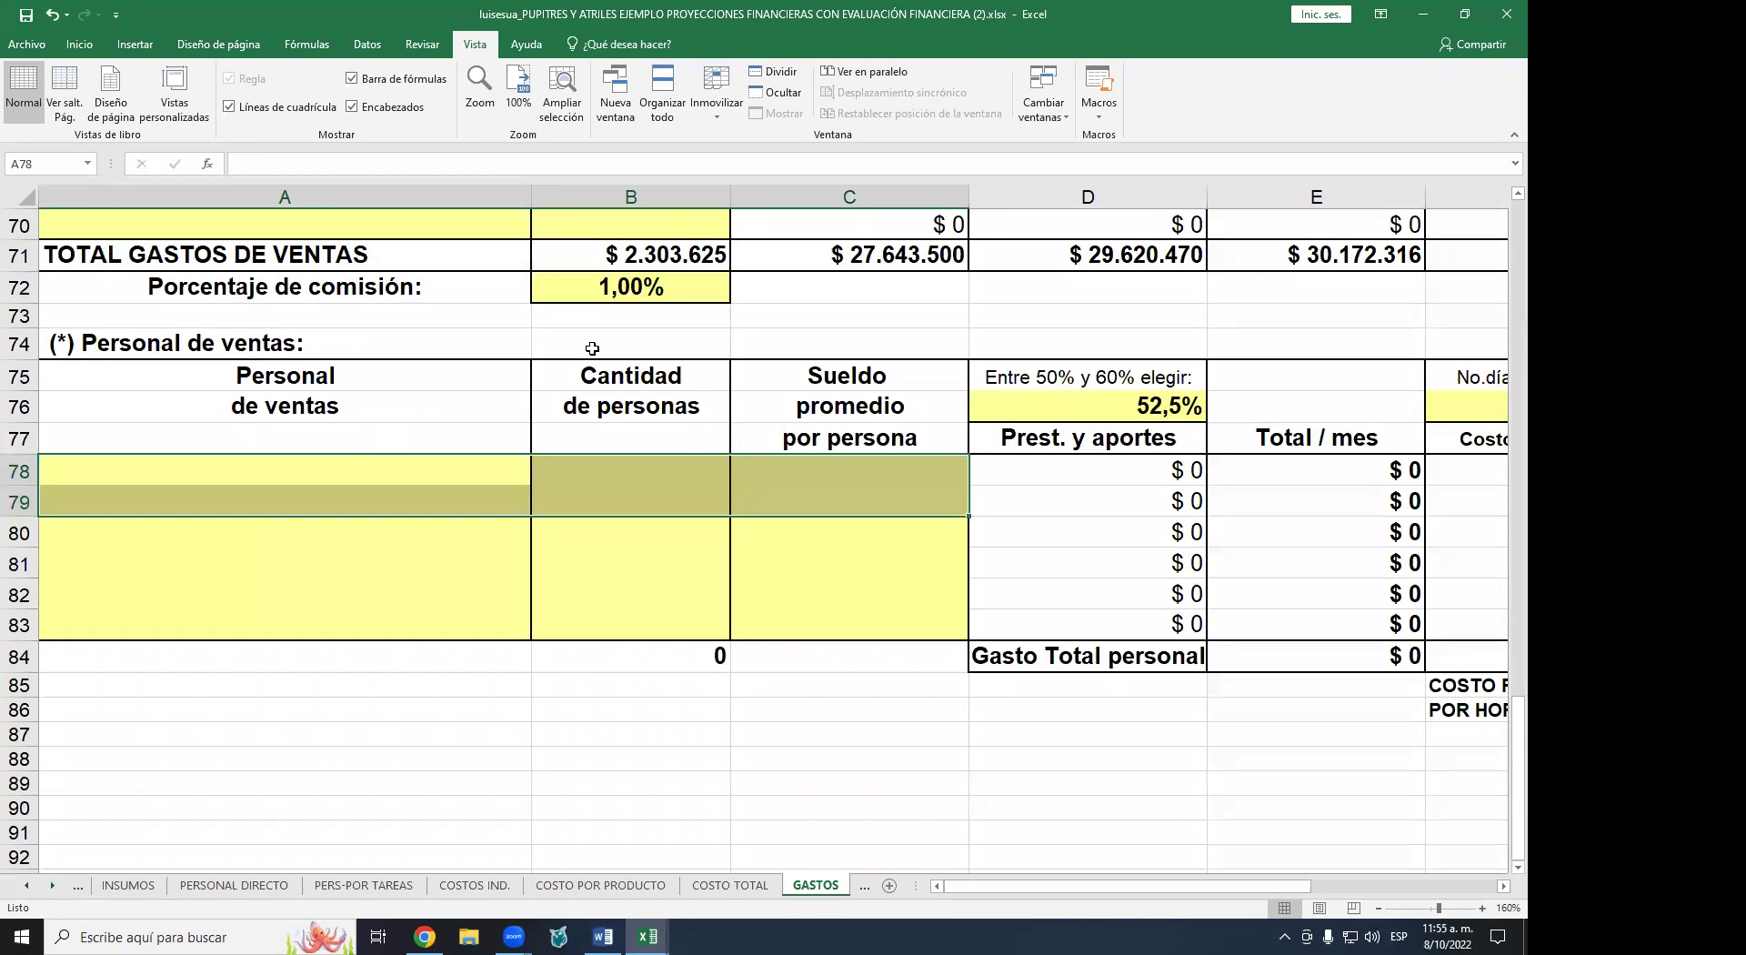
pyautogui.click(637, 283)
pyautogui.scroll(2, 592, 396)
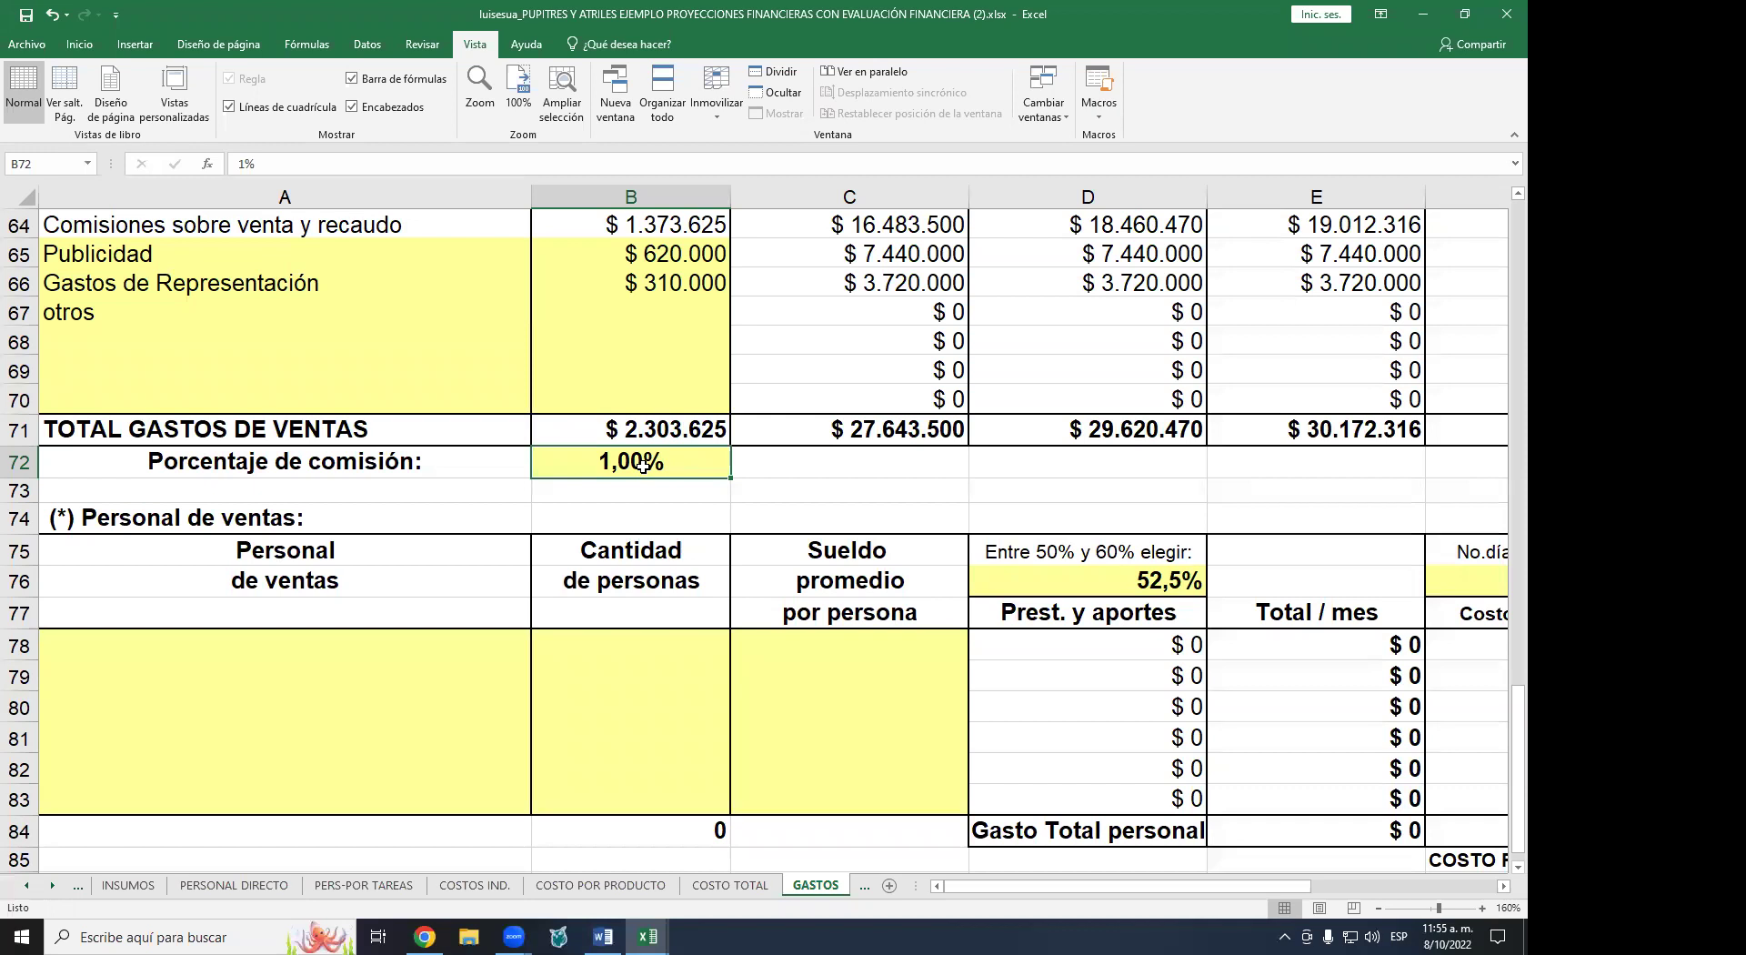
pyautogui.scroll(-1, 534, 550)
pyautogui.click(582, 566)
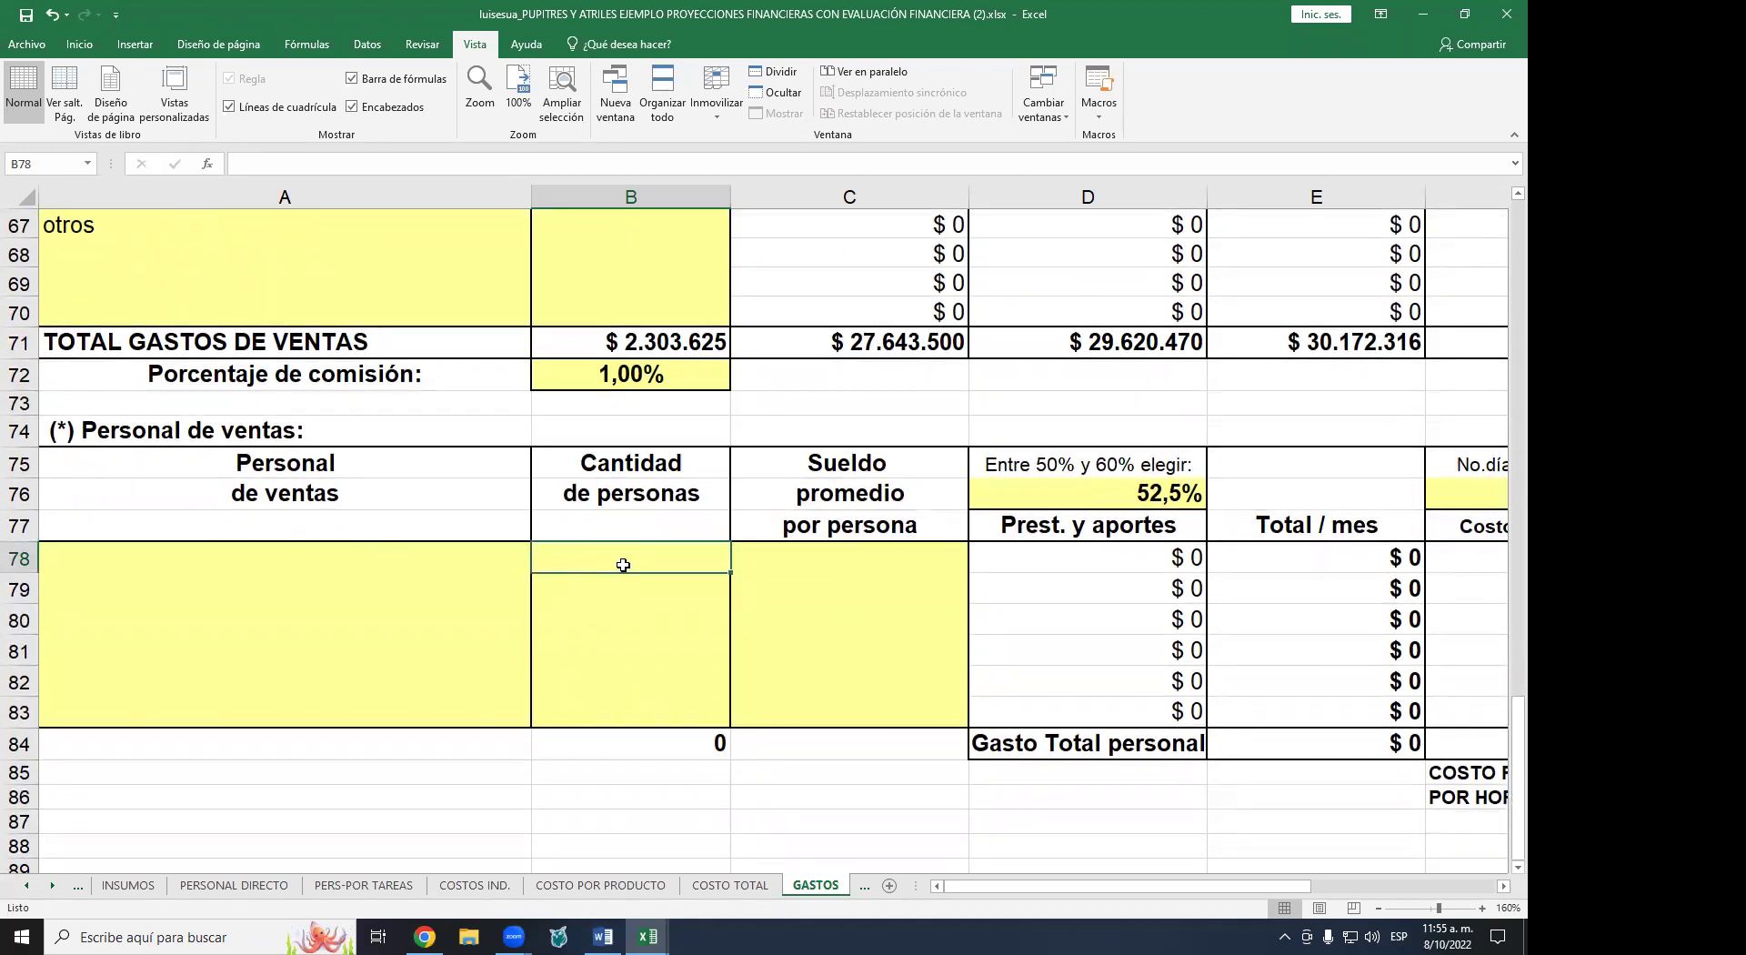
pyautogui.scroll(-1, 880, 467)
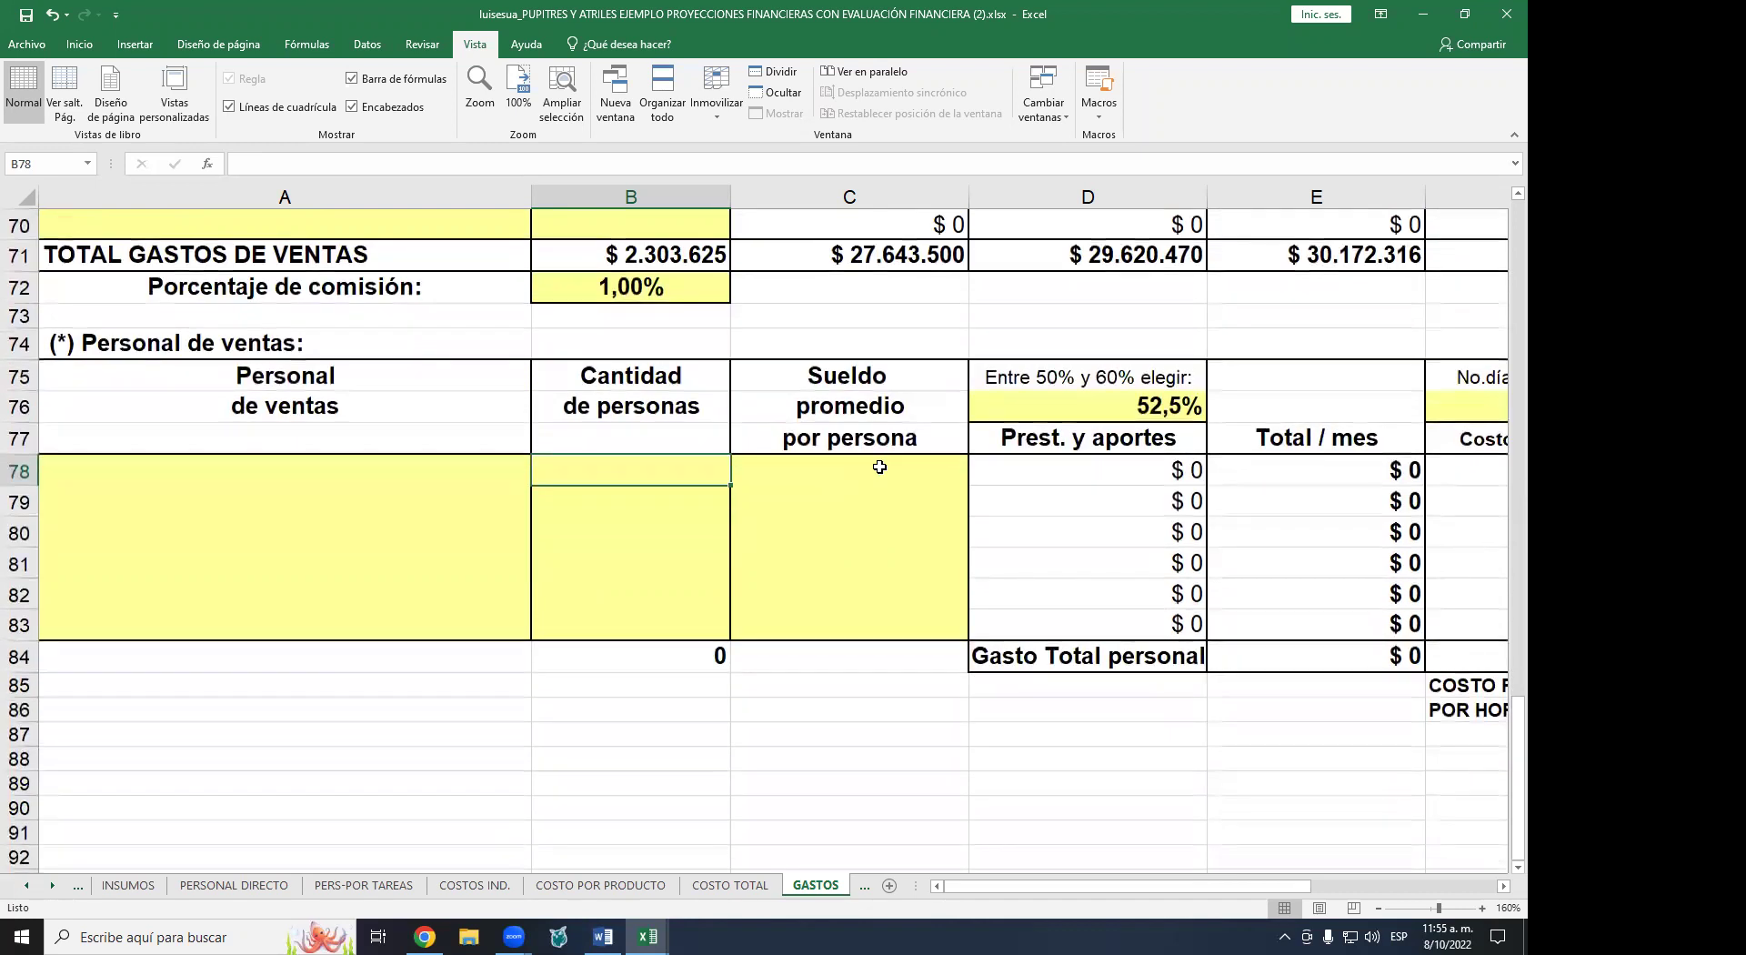
pyautogui.click(880, 467)
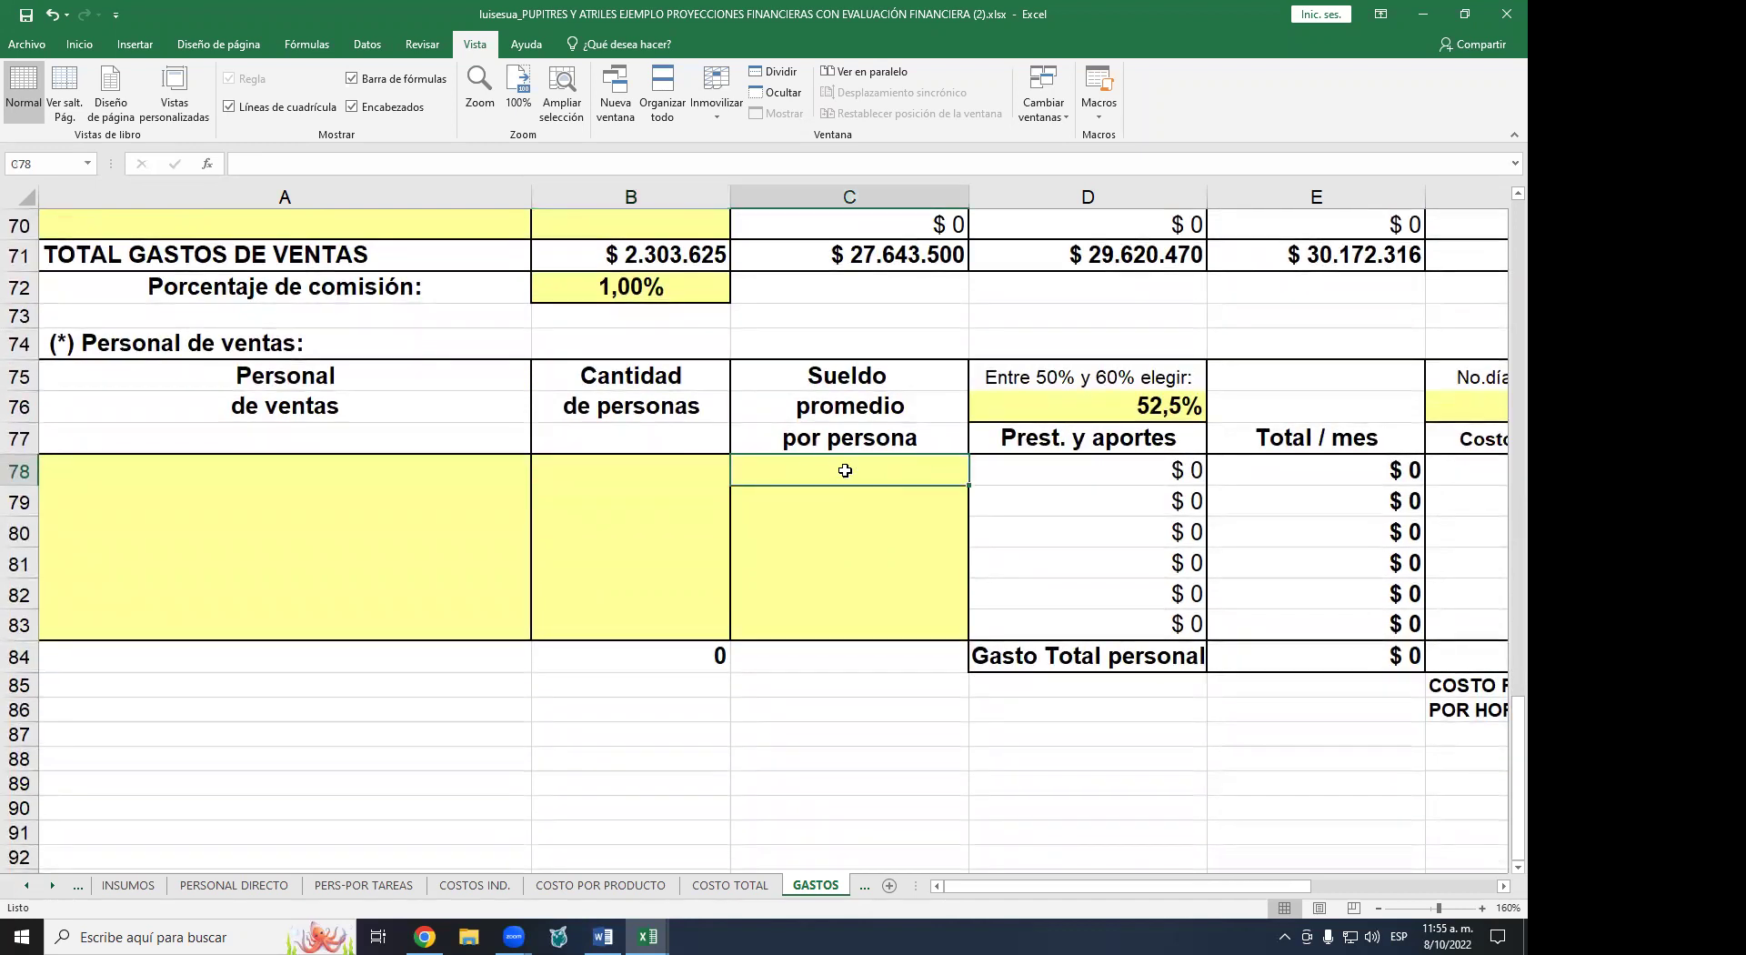
pyautogui.scroll(3, 637, 518)
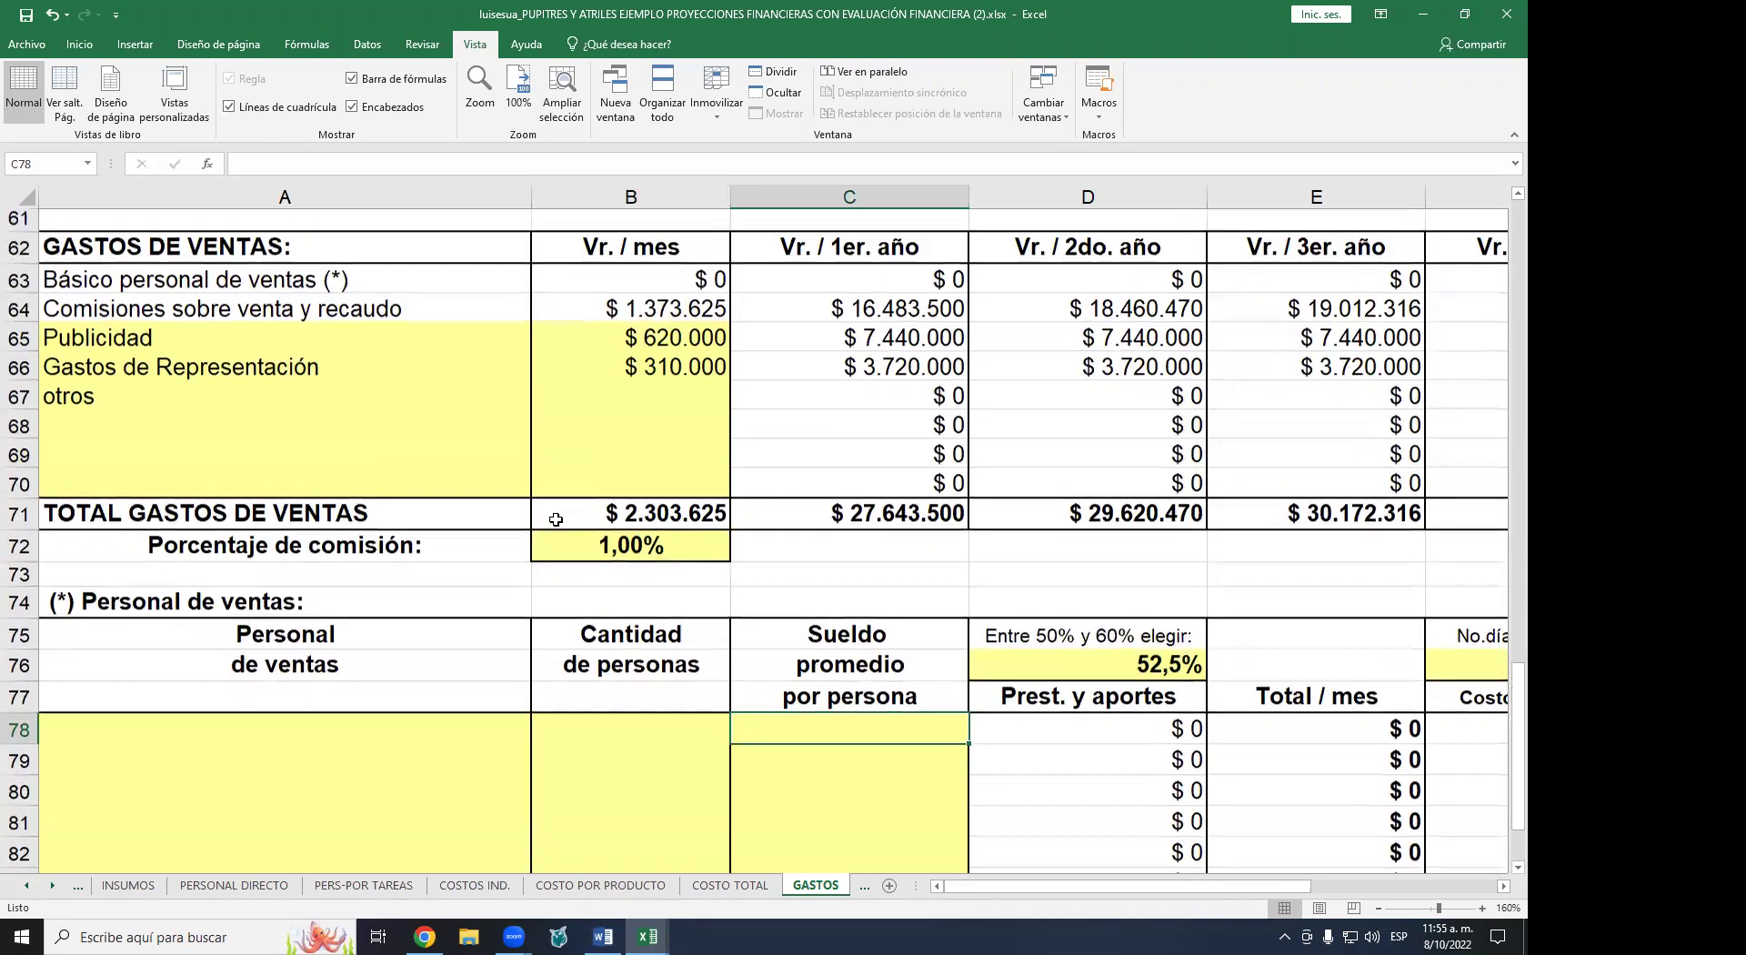
pyautogui.click(618, 545)
pyautogui.scroll(1, 596, 538)
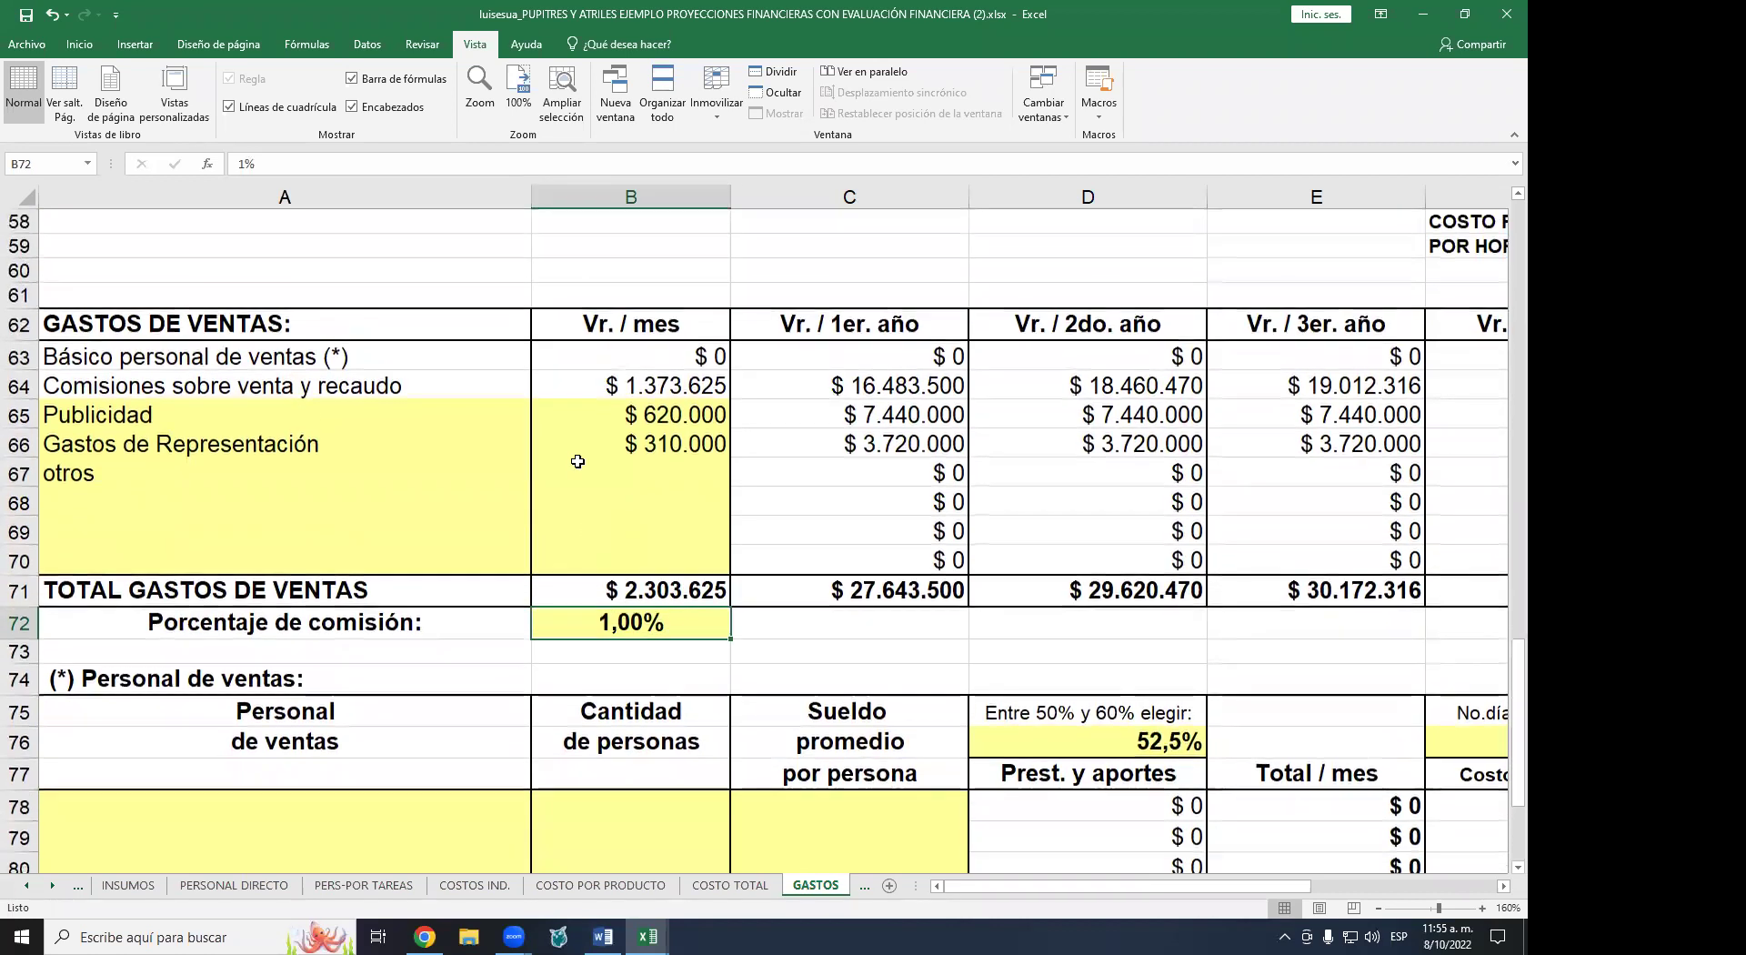
pyautogui.click(865, 889)
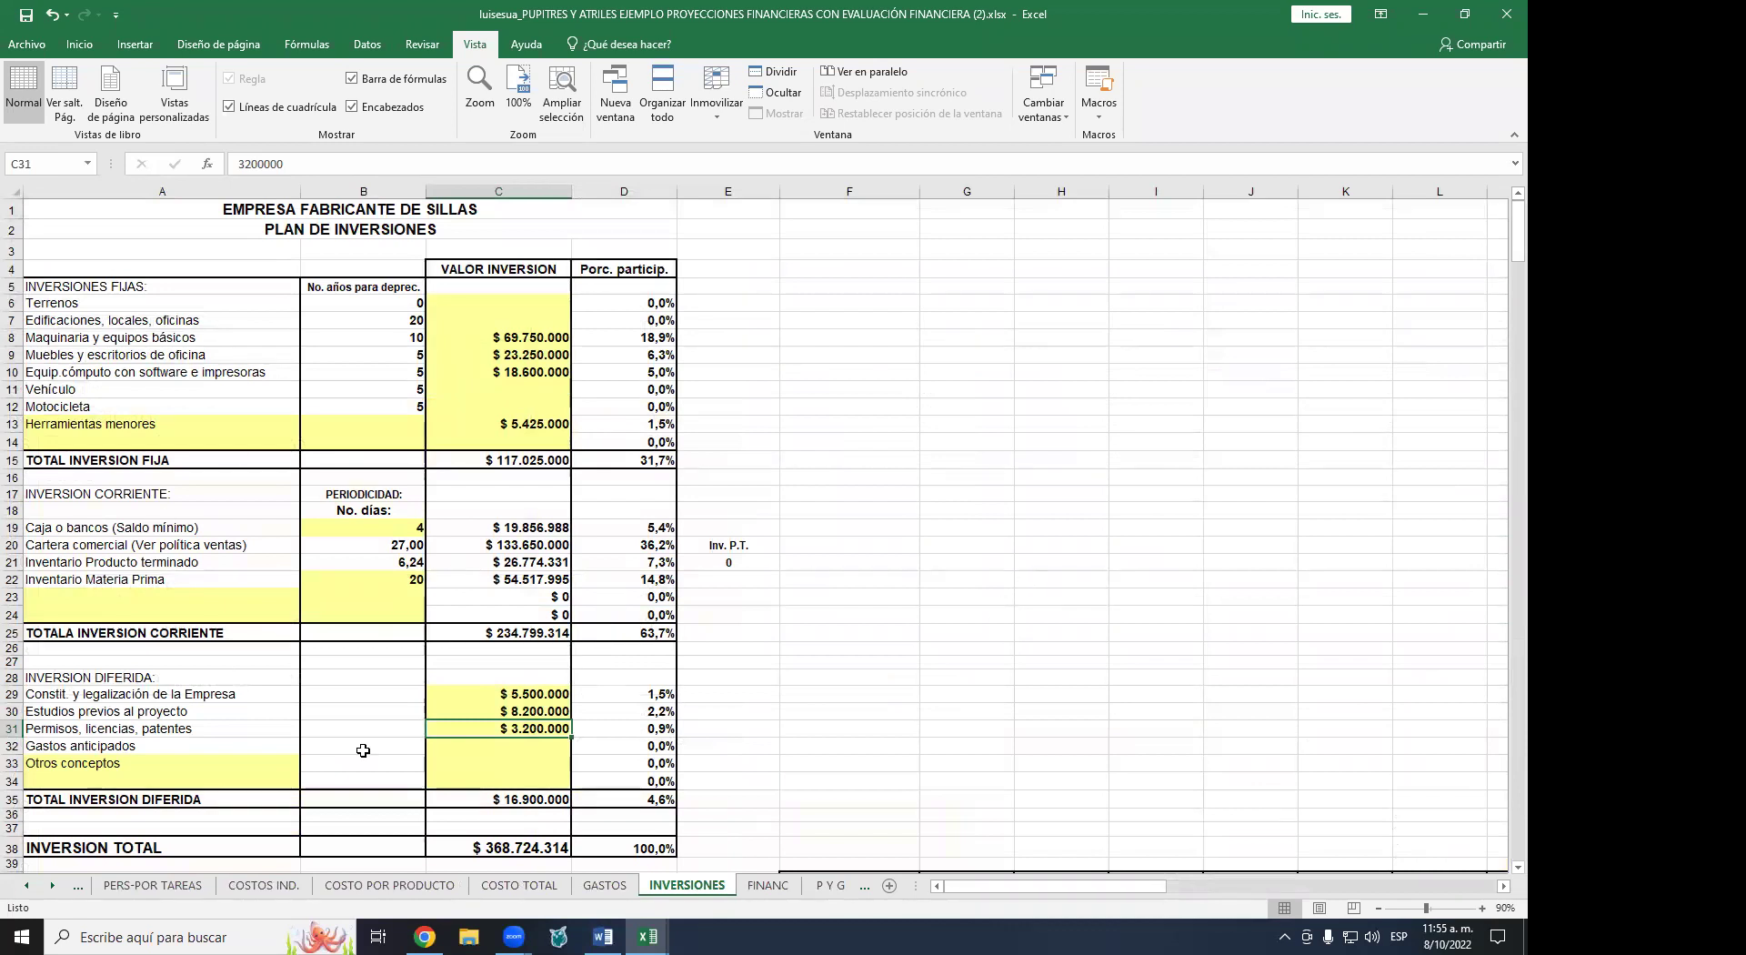
# - Zoom in on the INVERSIONES investment plan
pyautogui.click(1483, 908)
pyautogui.click(1482, 908)
pyautogui.click(1483, 908)
pyautogui.moveTo(1123, 886); pyautogui.dragTo(1004, 853)
pyautogui.scroll(2, 636, 473)
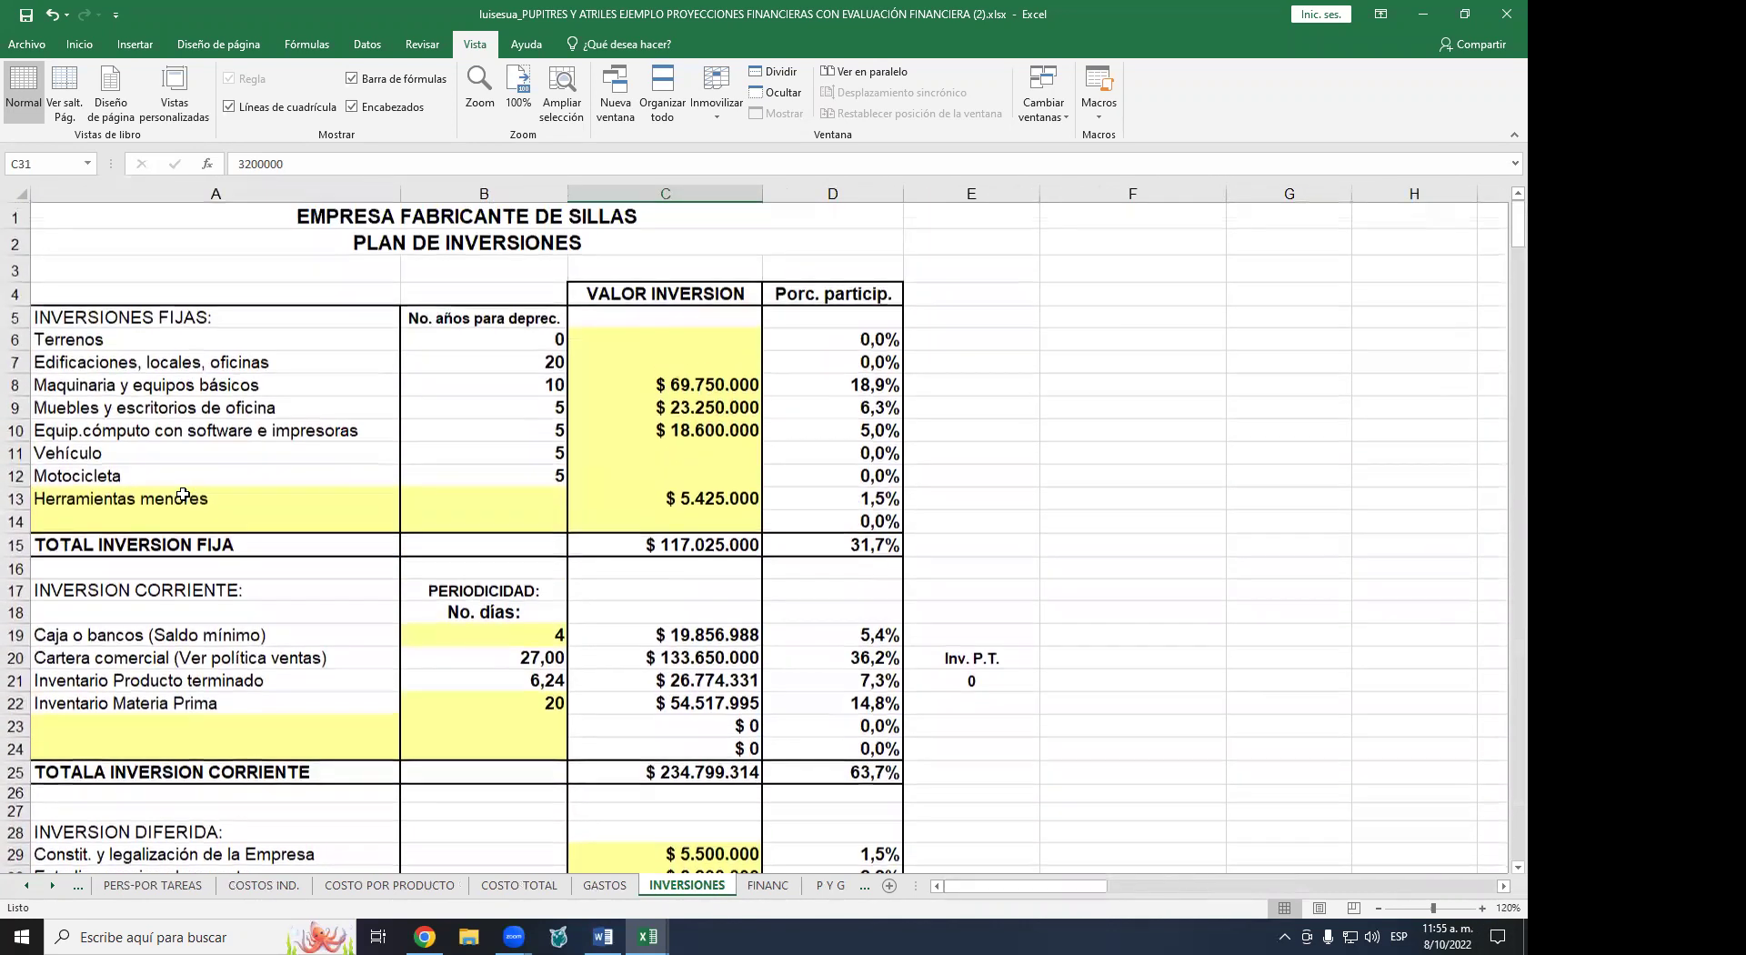
# - Point out the fixed, current and deferred investment totals
pyautogui.click(182, 546)
pyautogui.scroll(-2, 182, 512)
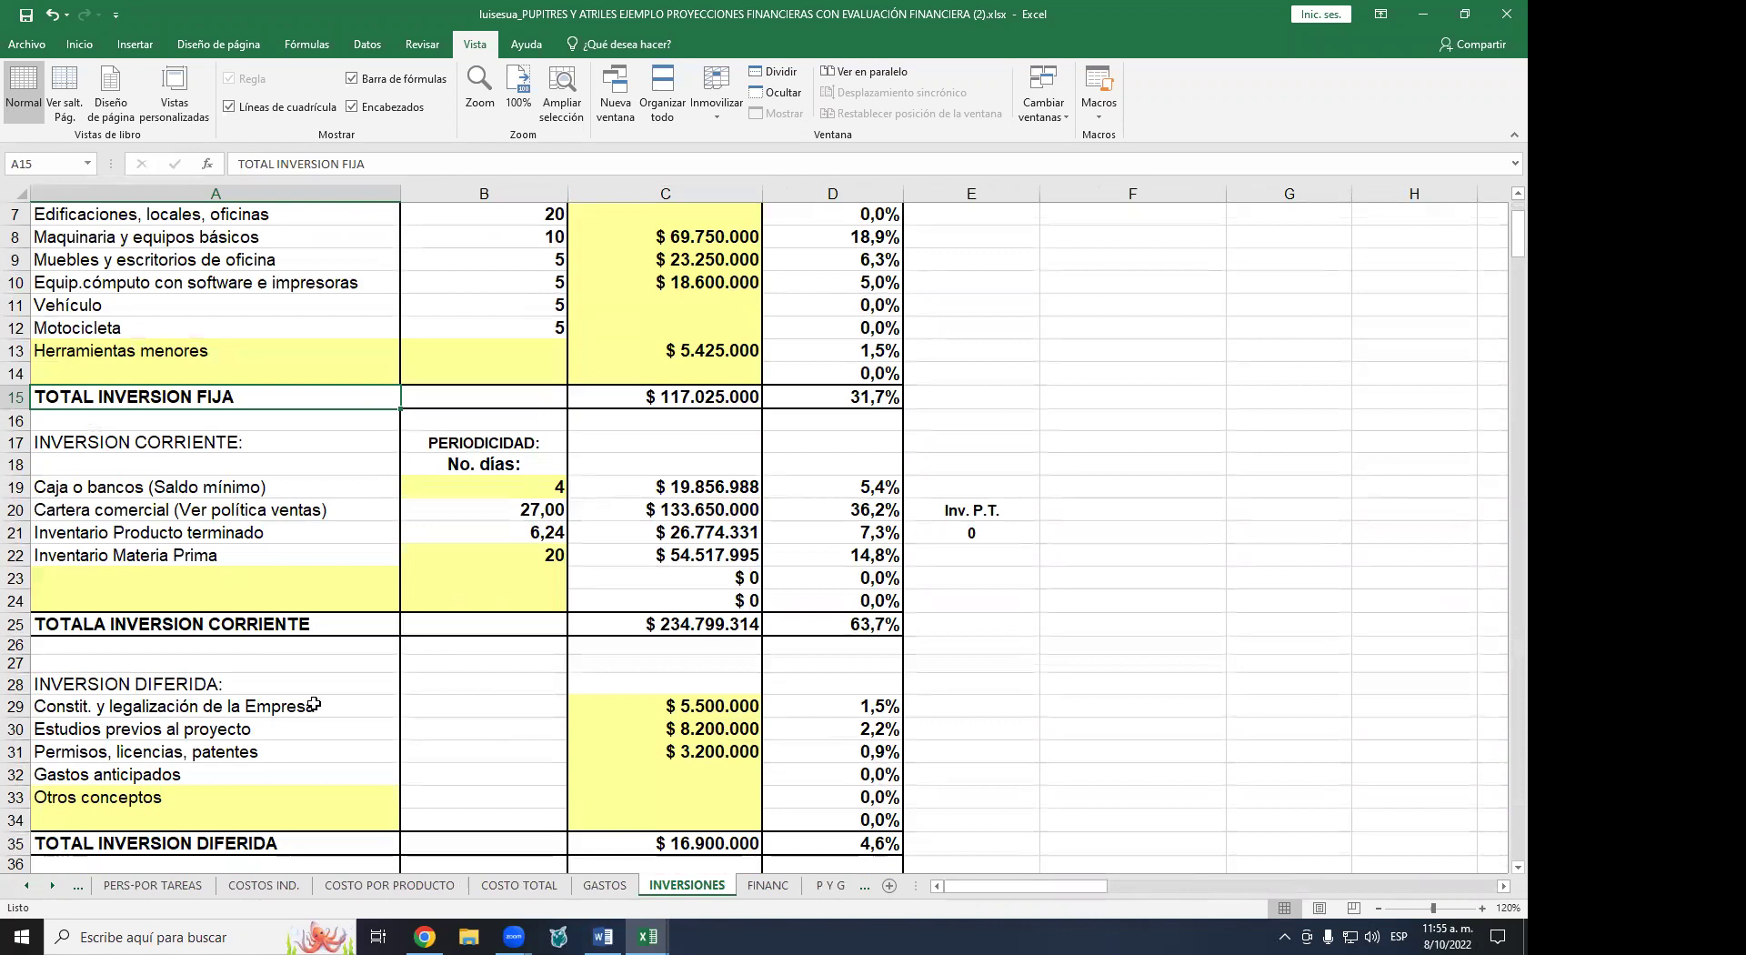
pyautogui.click(260, 628)
pyautogui.scroll(-1, 267, 574)
pyautogui.click(269, 774)
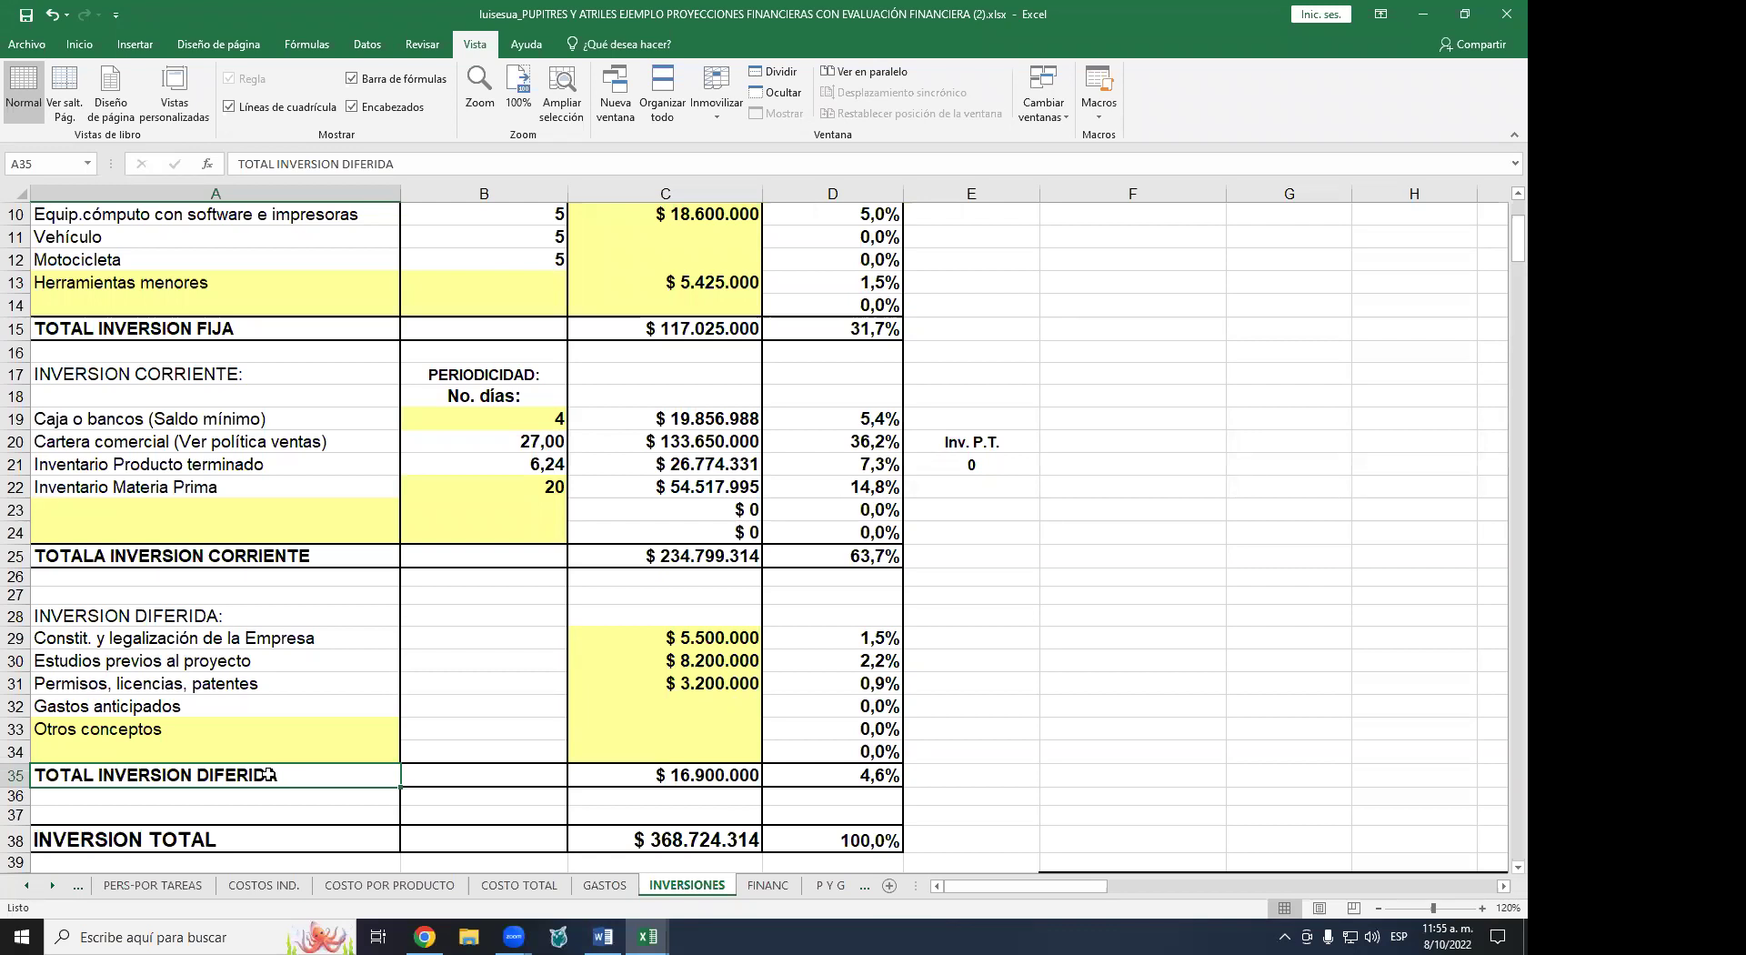
pyautogui.scroll(3, 268, 774)
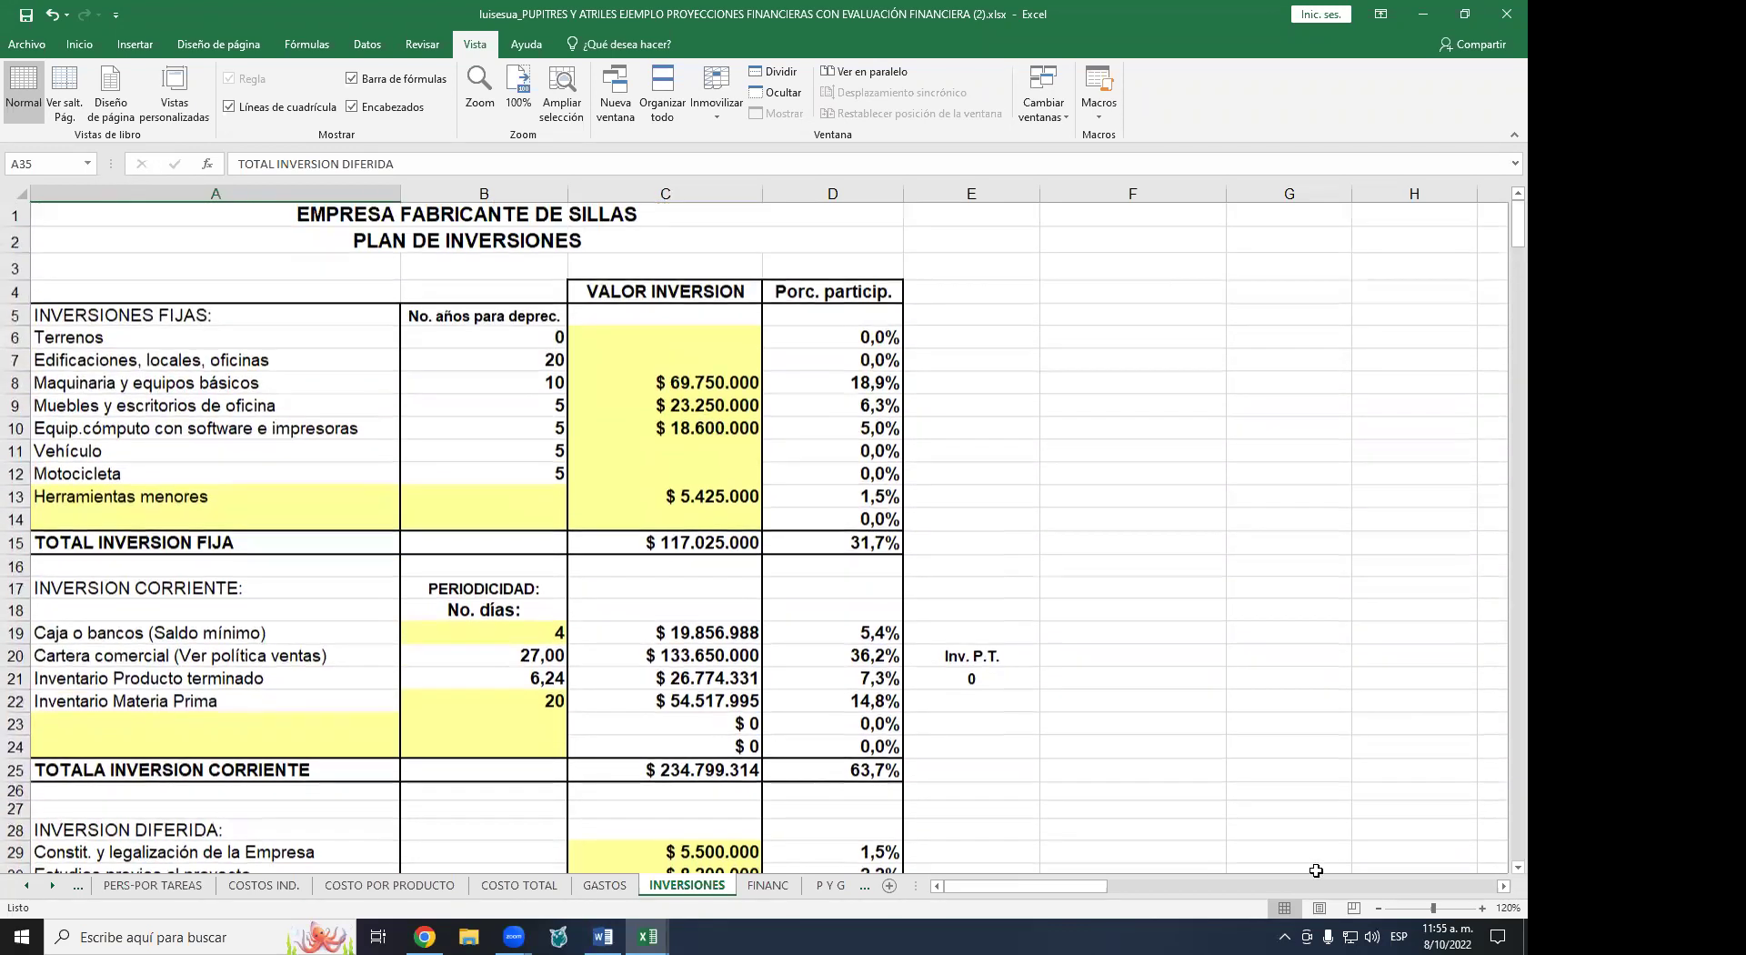
# - Enlarge the sheet further and mark the list of fixed investment items
pyautogui.click(1482, 907)
pyautogui.click(1483, 908)
pyautogui.moveTo(1083, 887); pyautogui.dragTo(1102, 890)
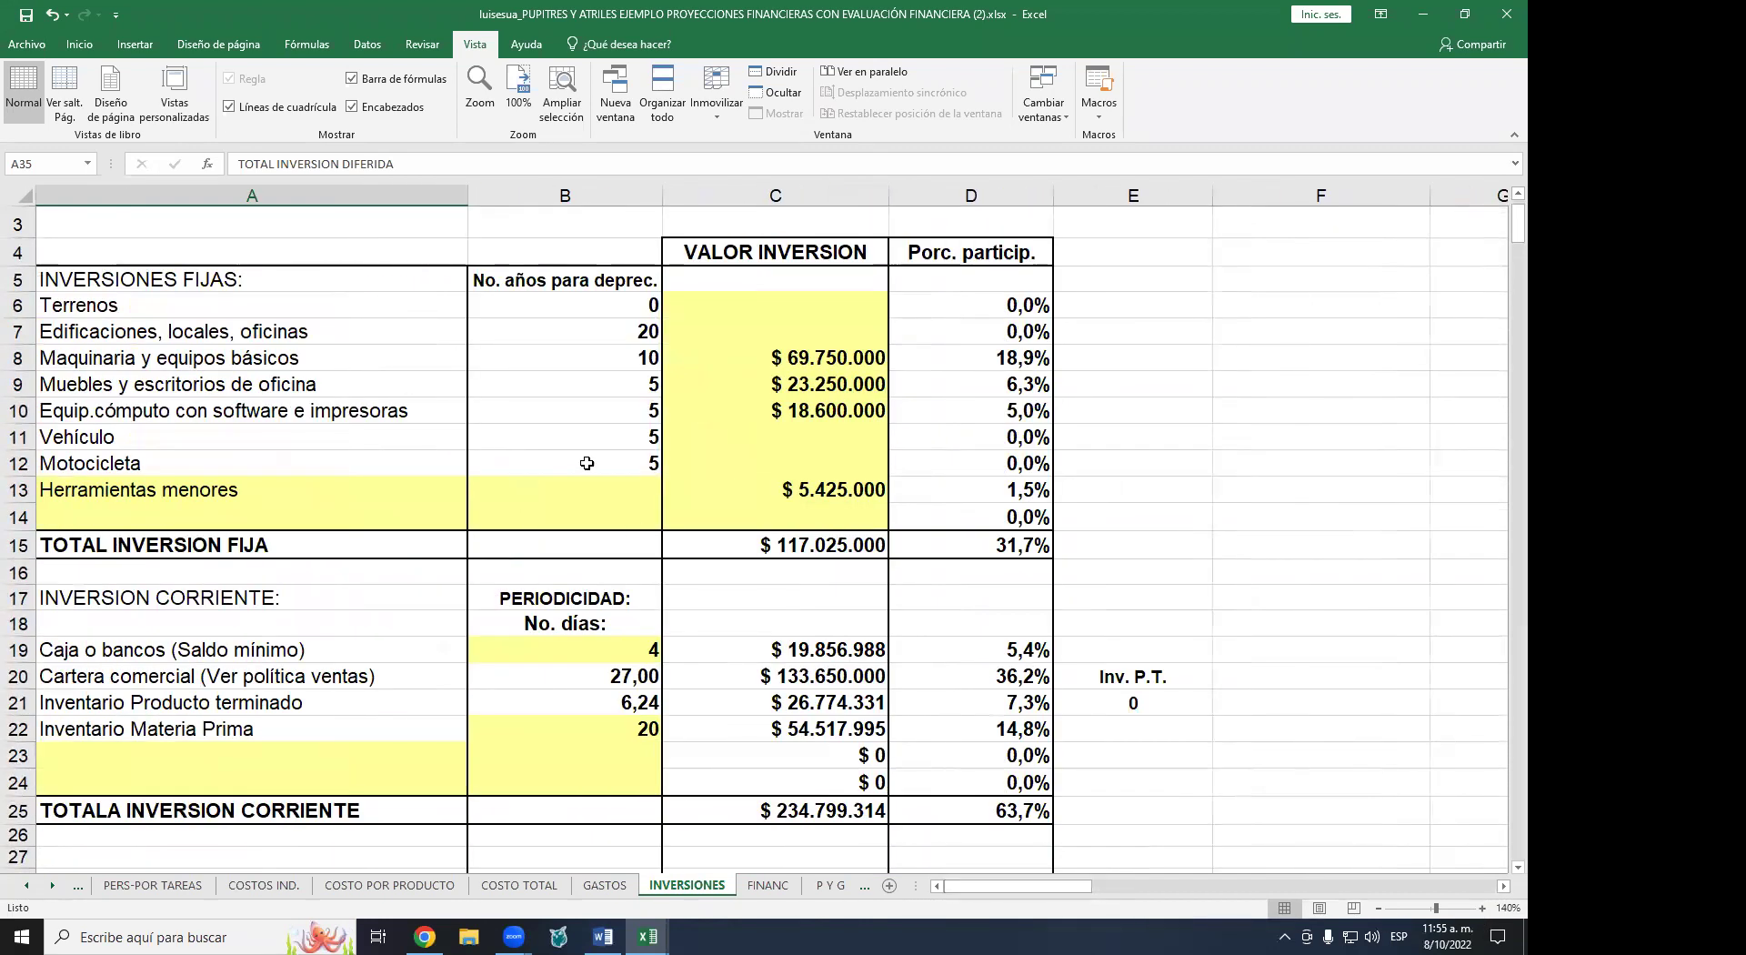
pyautogui.click(204, 546)
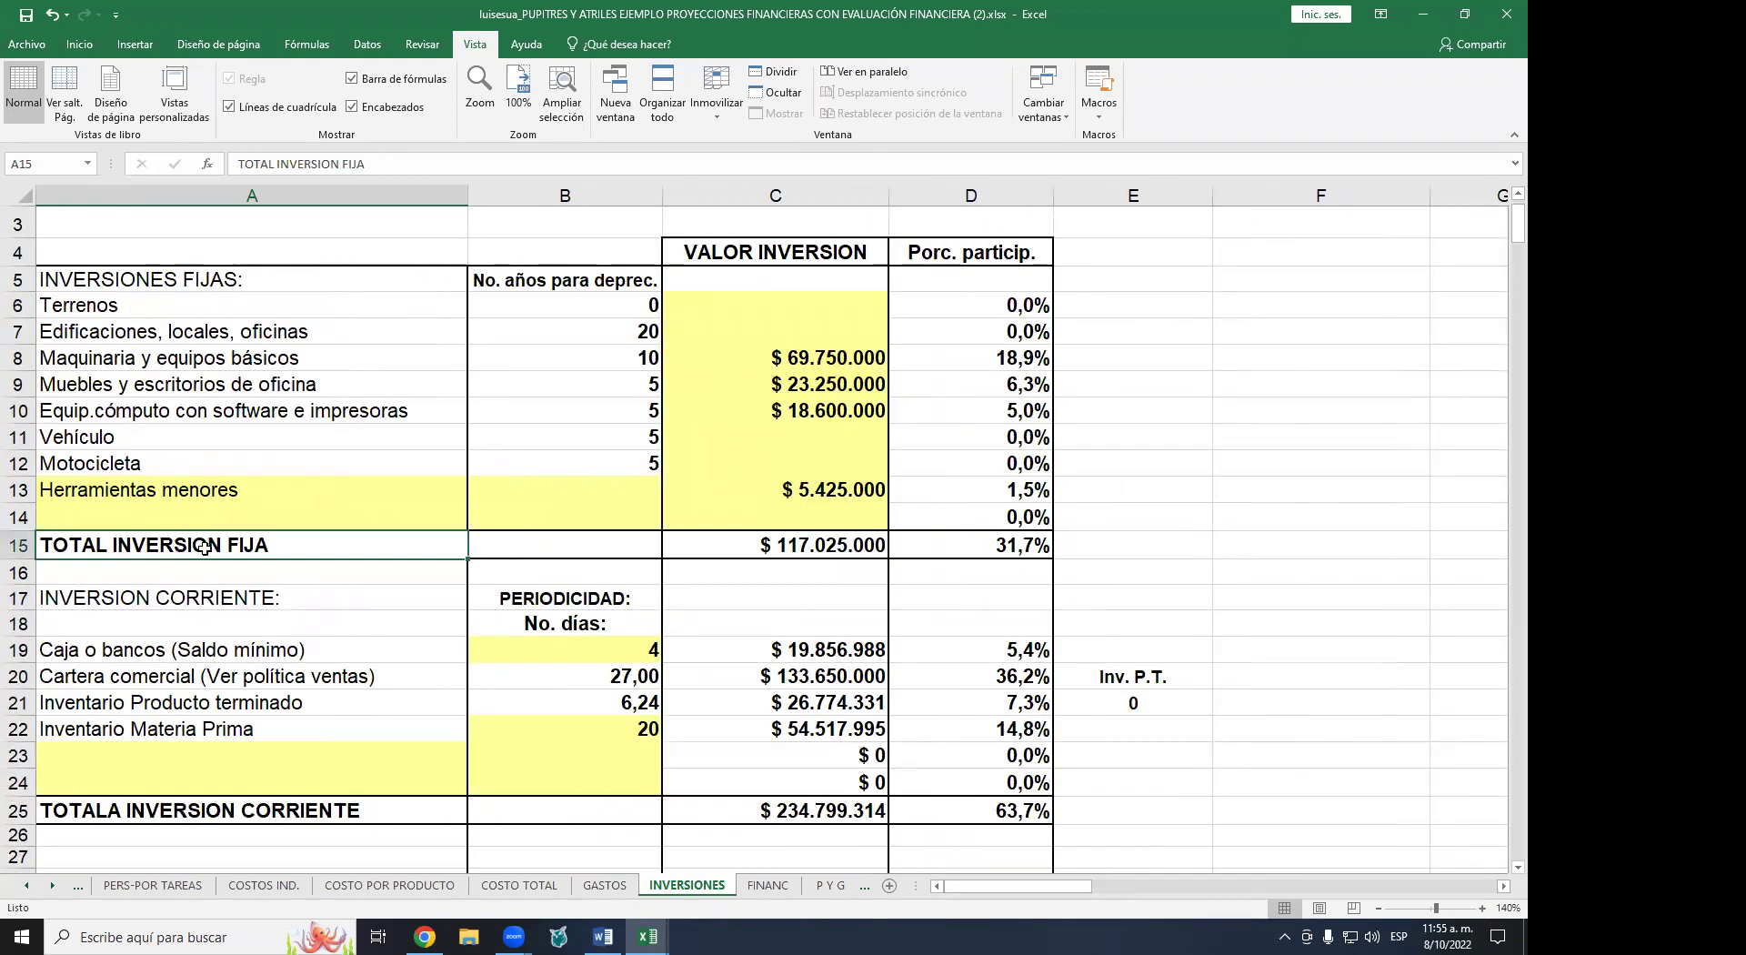
pyautogui.moveTo(153, 306); pyautogui.dragTo(155, 494)
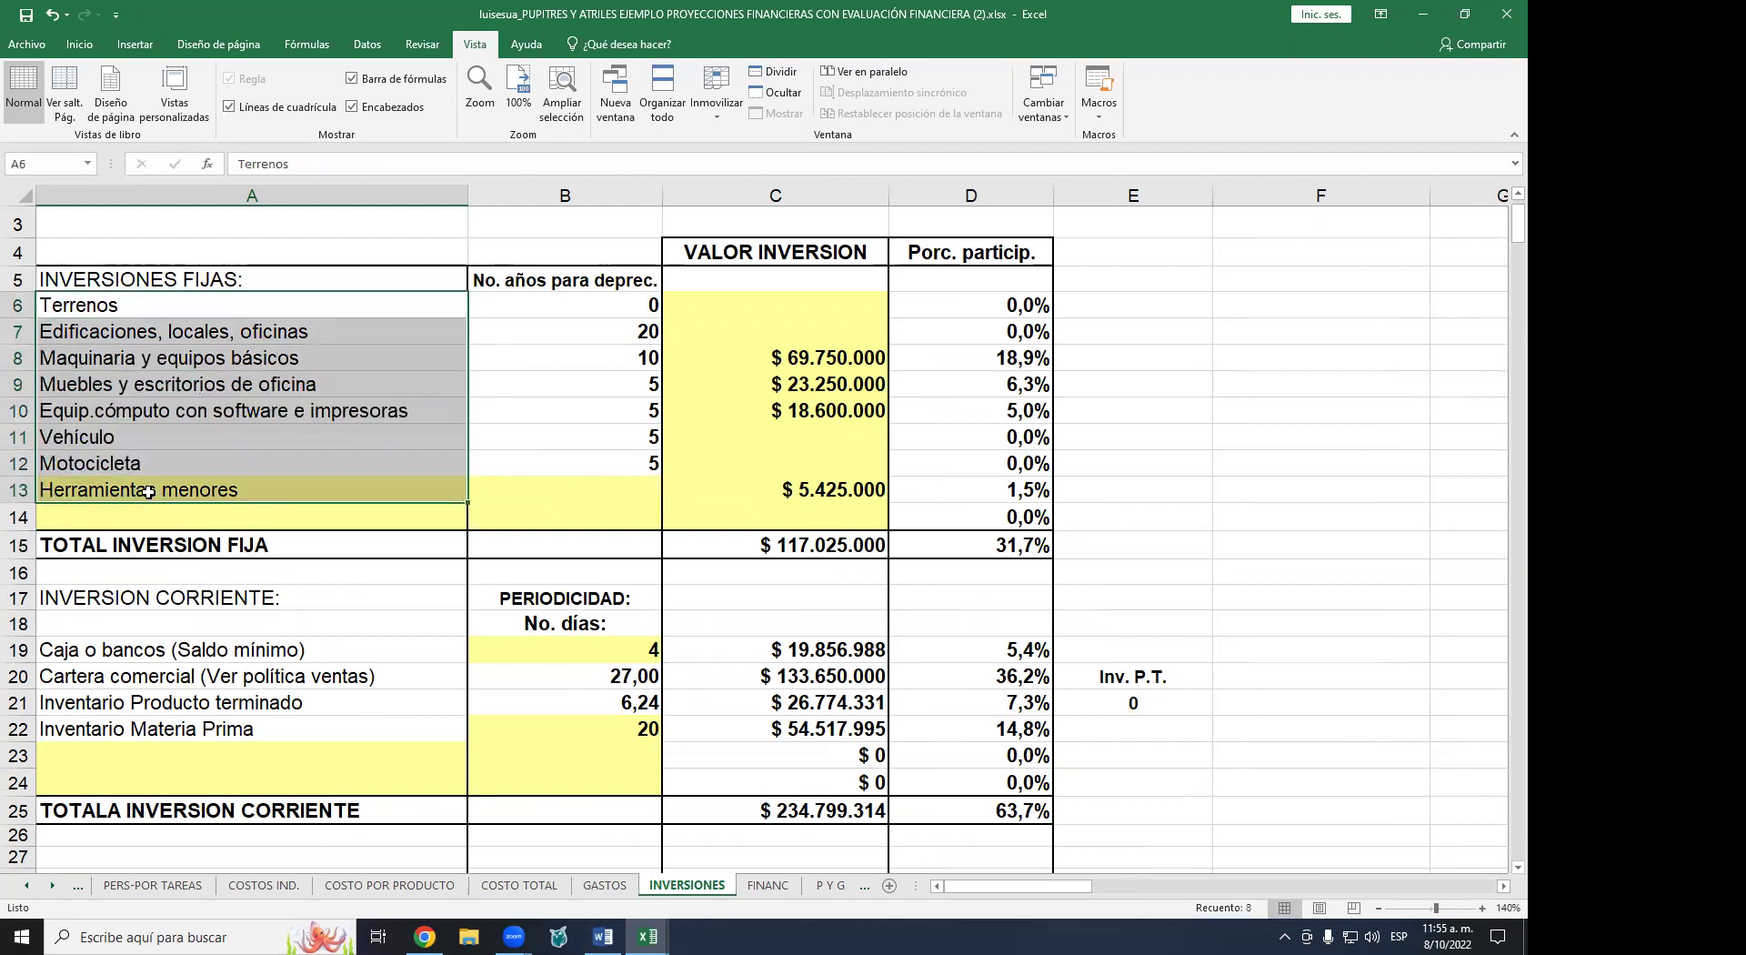
# - Go through fixed items from Terrenos to Herramientas menores, noting empty land and building values
pyautogui.click(212, 312)
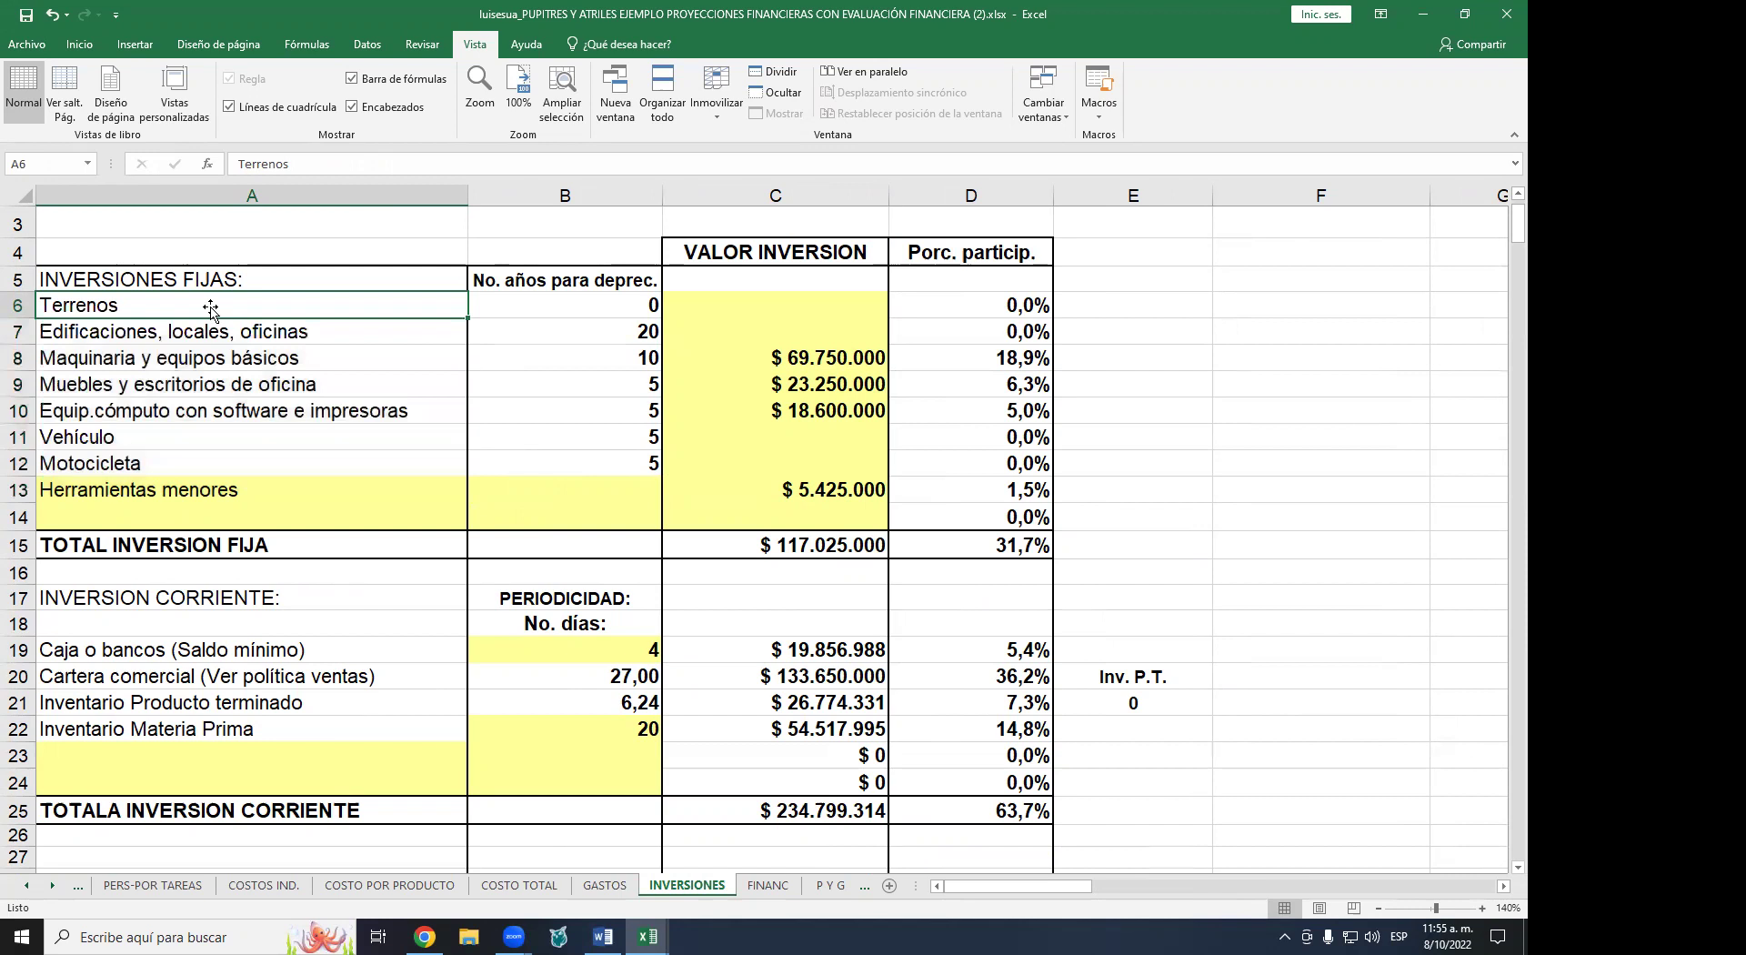
pyautogui.click(208, 331)
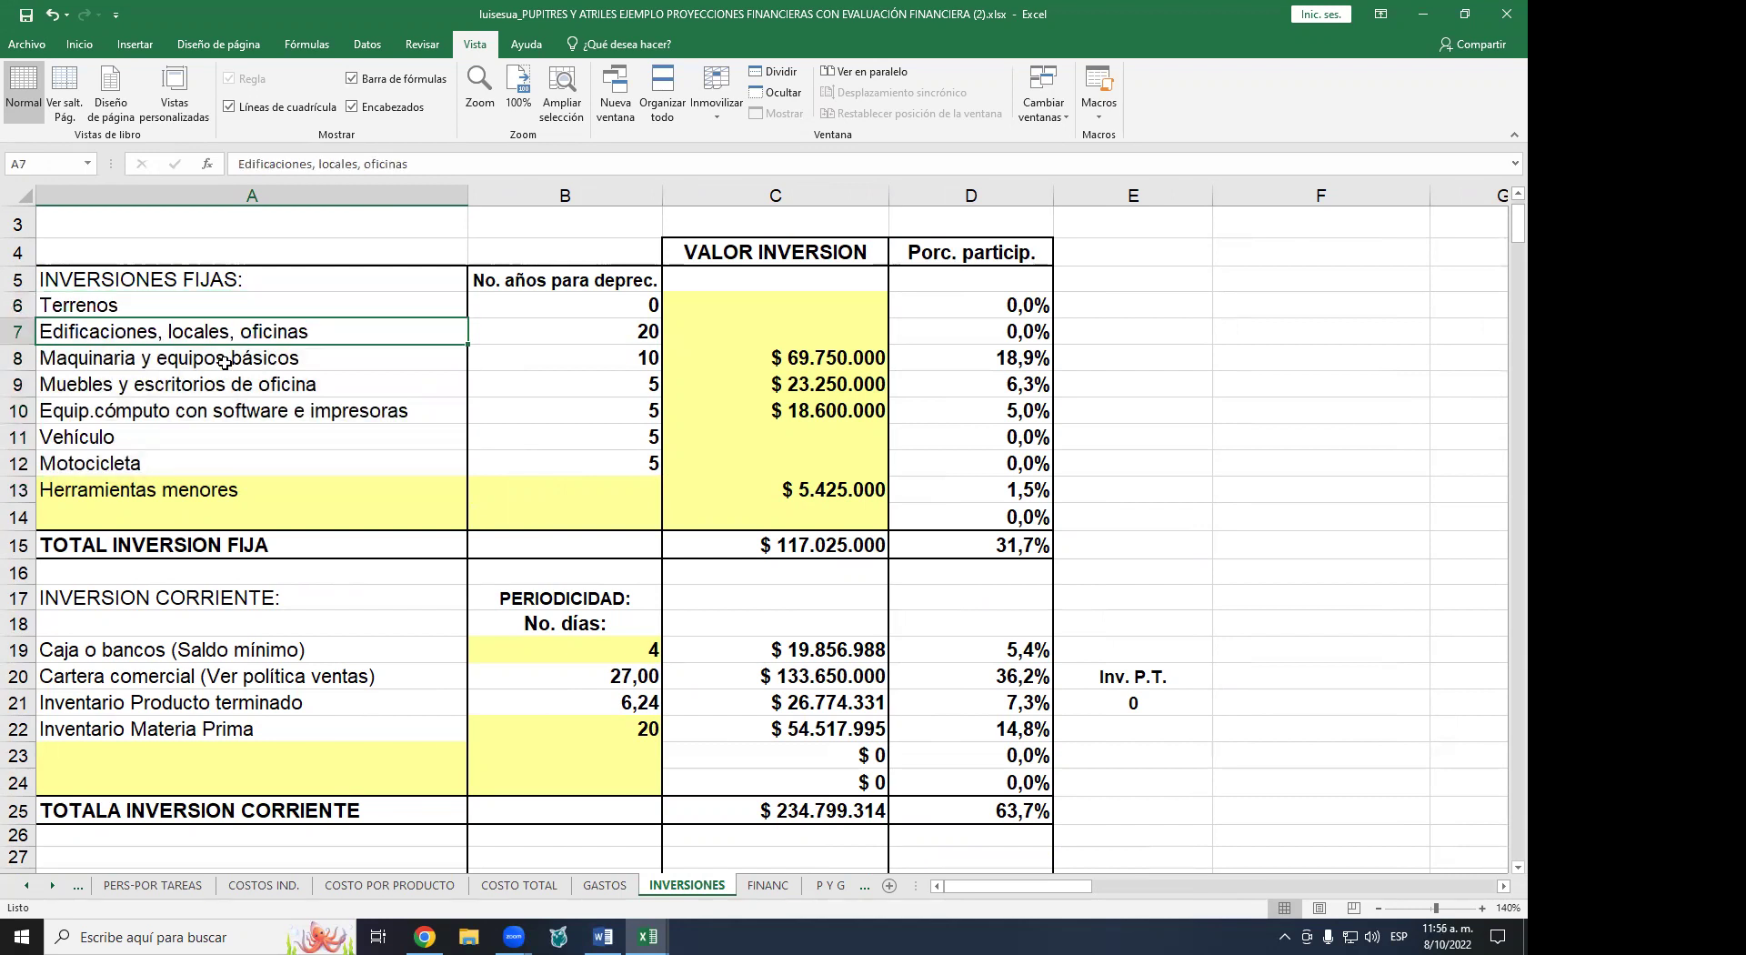
pyautogui.click(225, 362)
pyautogui.click(207, 393)
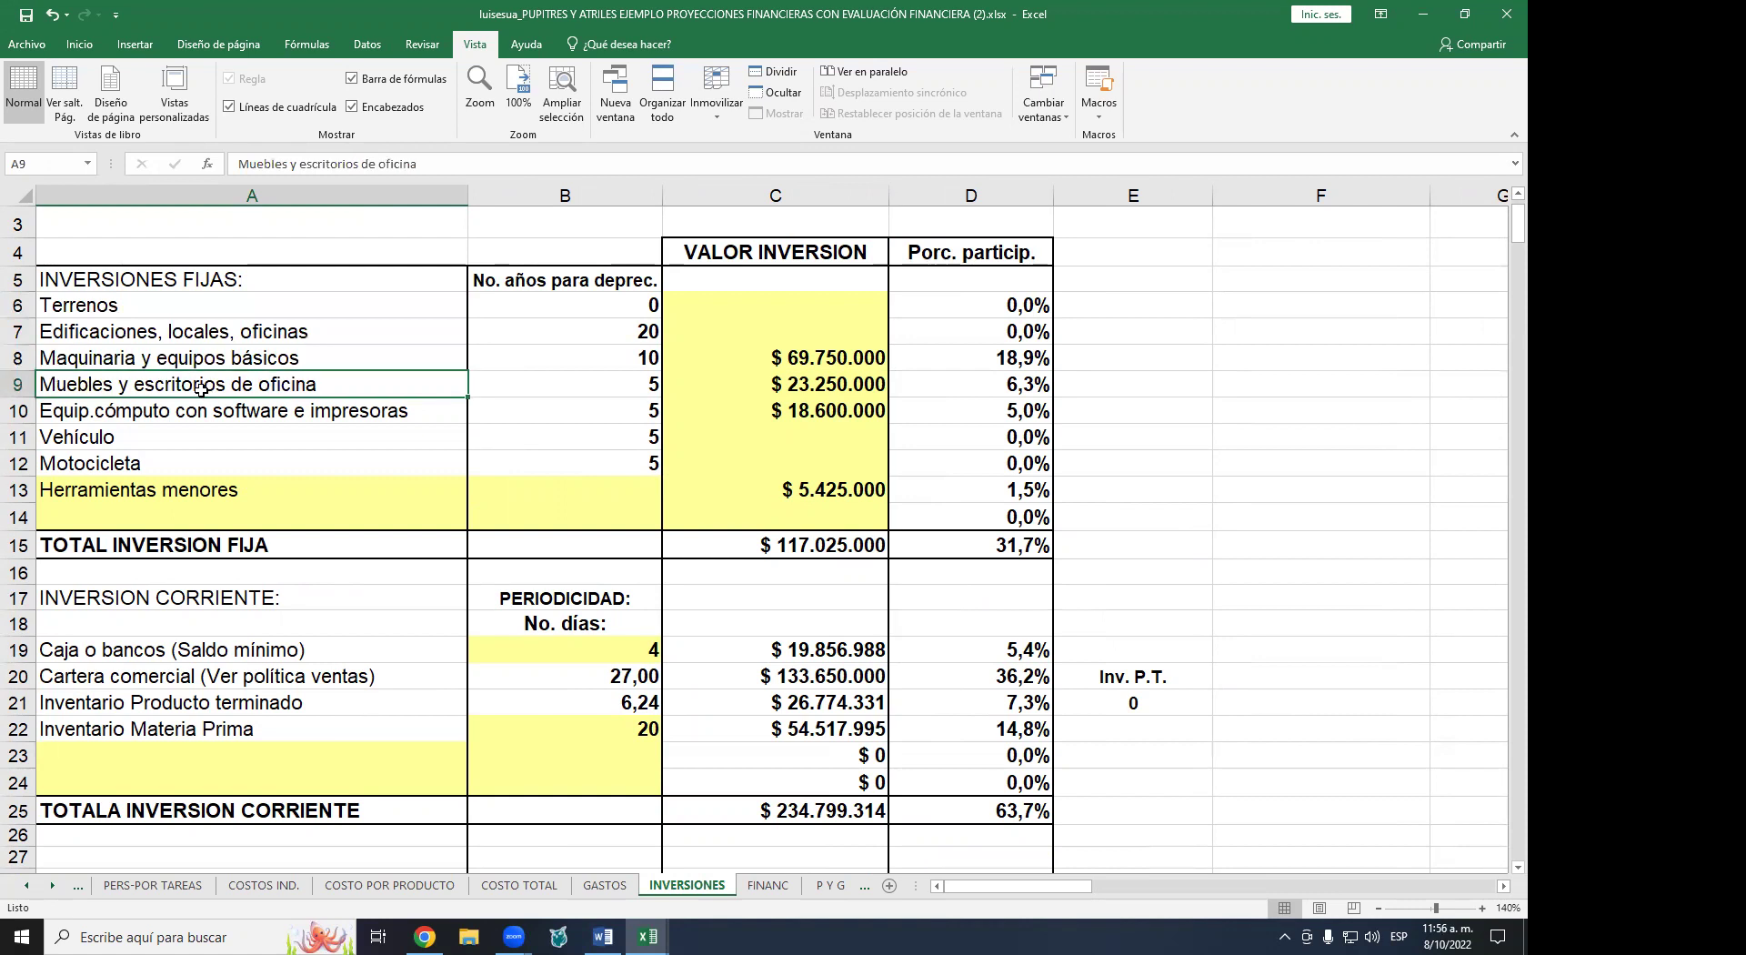
pyautogui.click(202, 411)
pyautogui.click(195, 434)
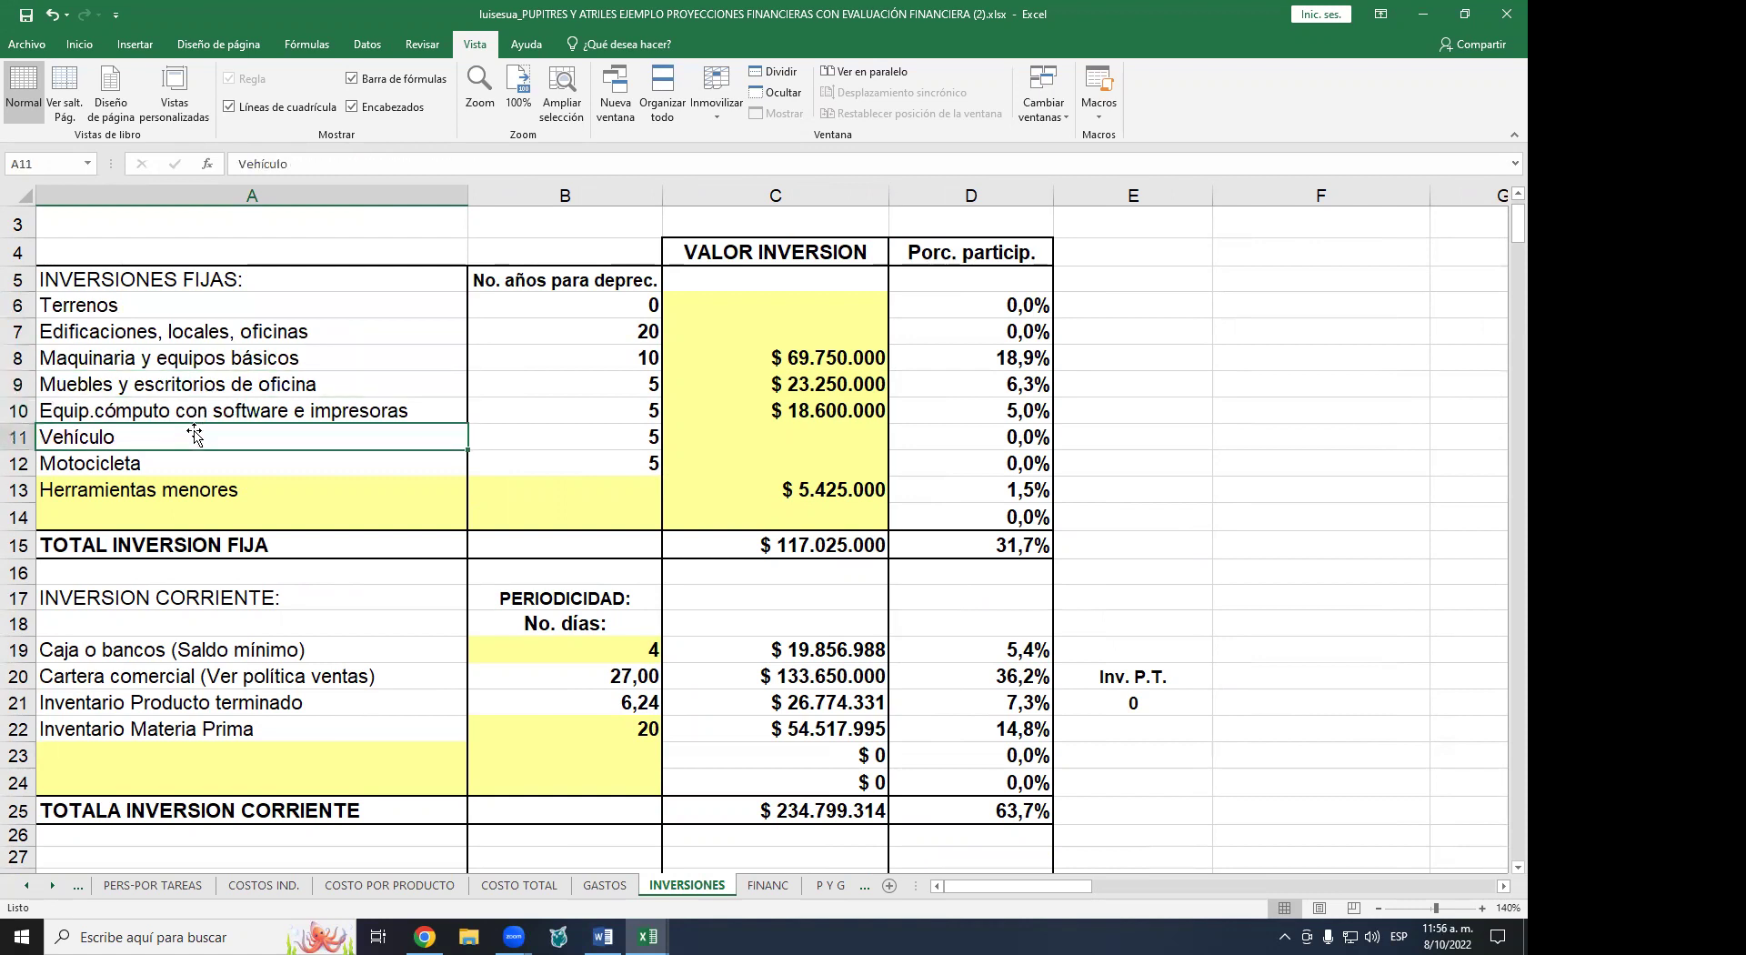
pyautogui.click(168, 465)
pyautogui.click(174, 491)
pyautogui.click(177, 514)
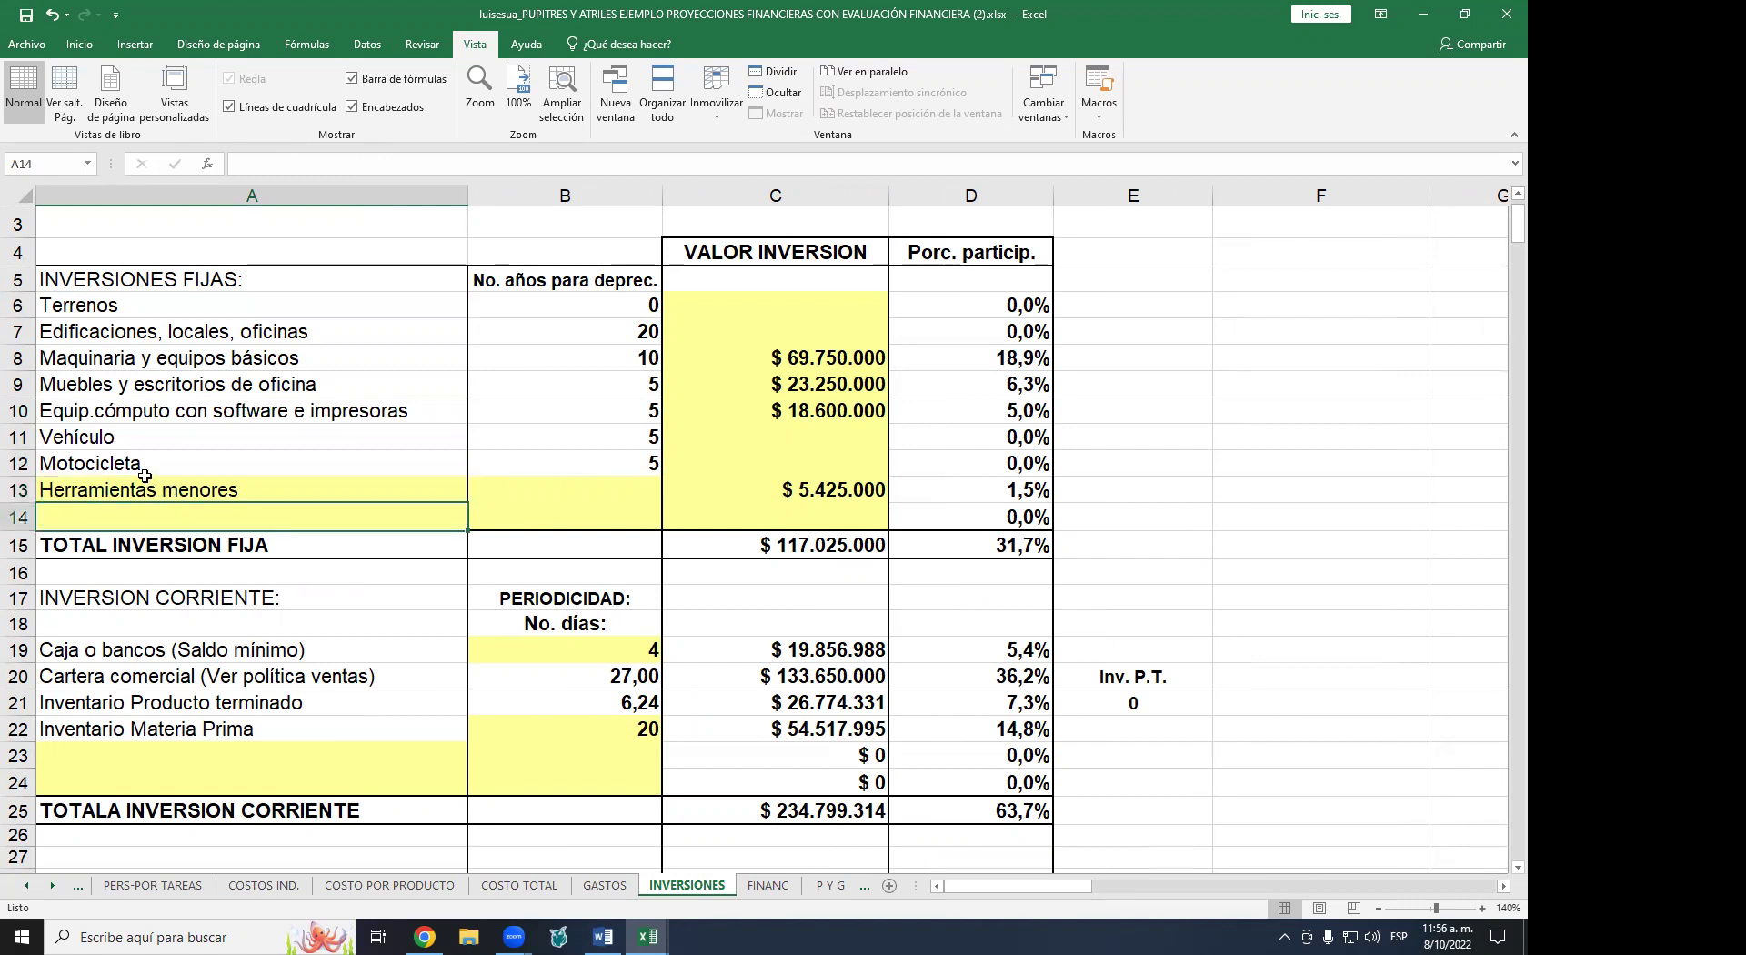
pyautogui.click(108, 437)
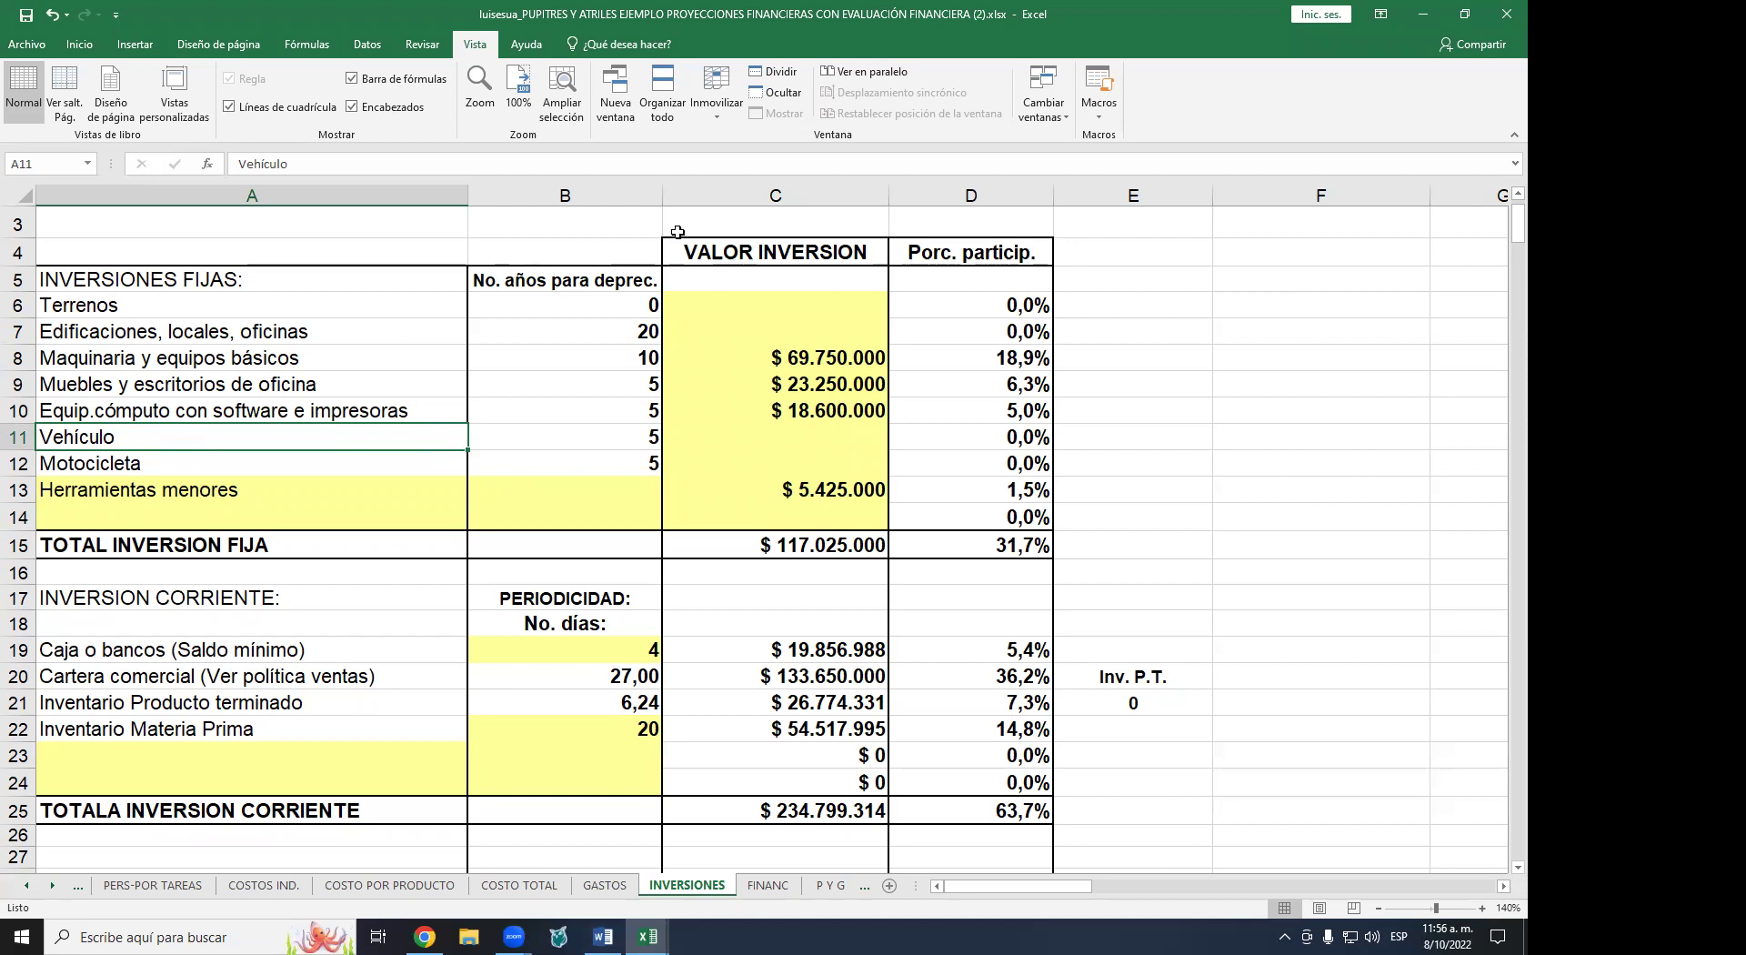
pyautogui.click(767, 304)
pyautogui.click(770, 334)
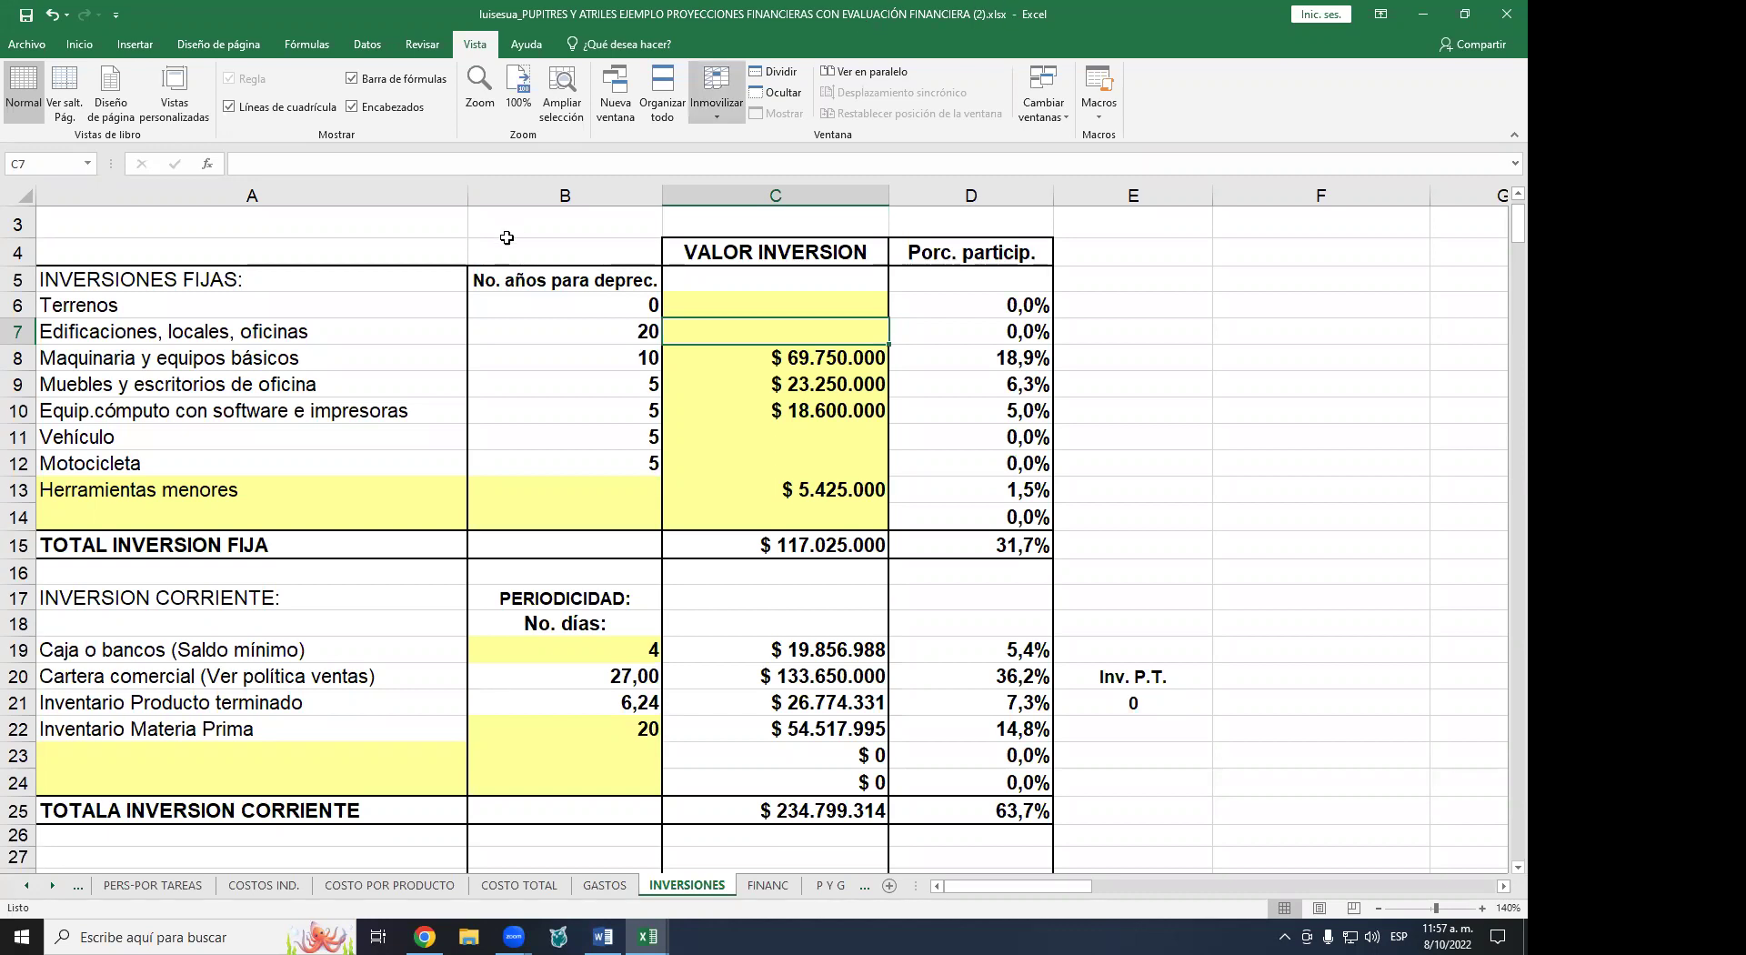
pyautogui.click(792, 359)
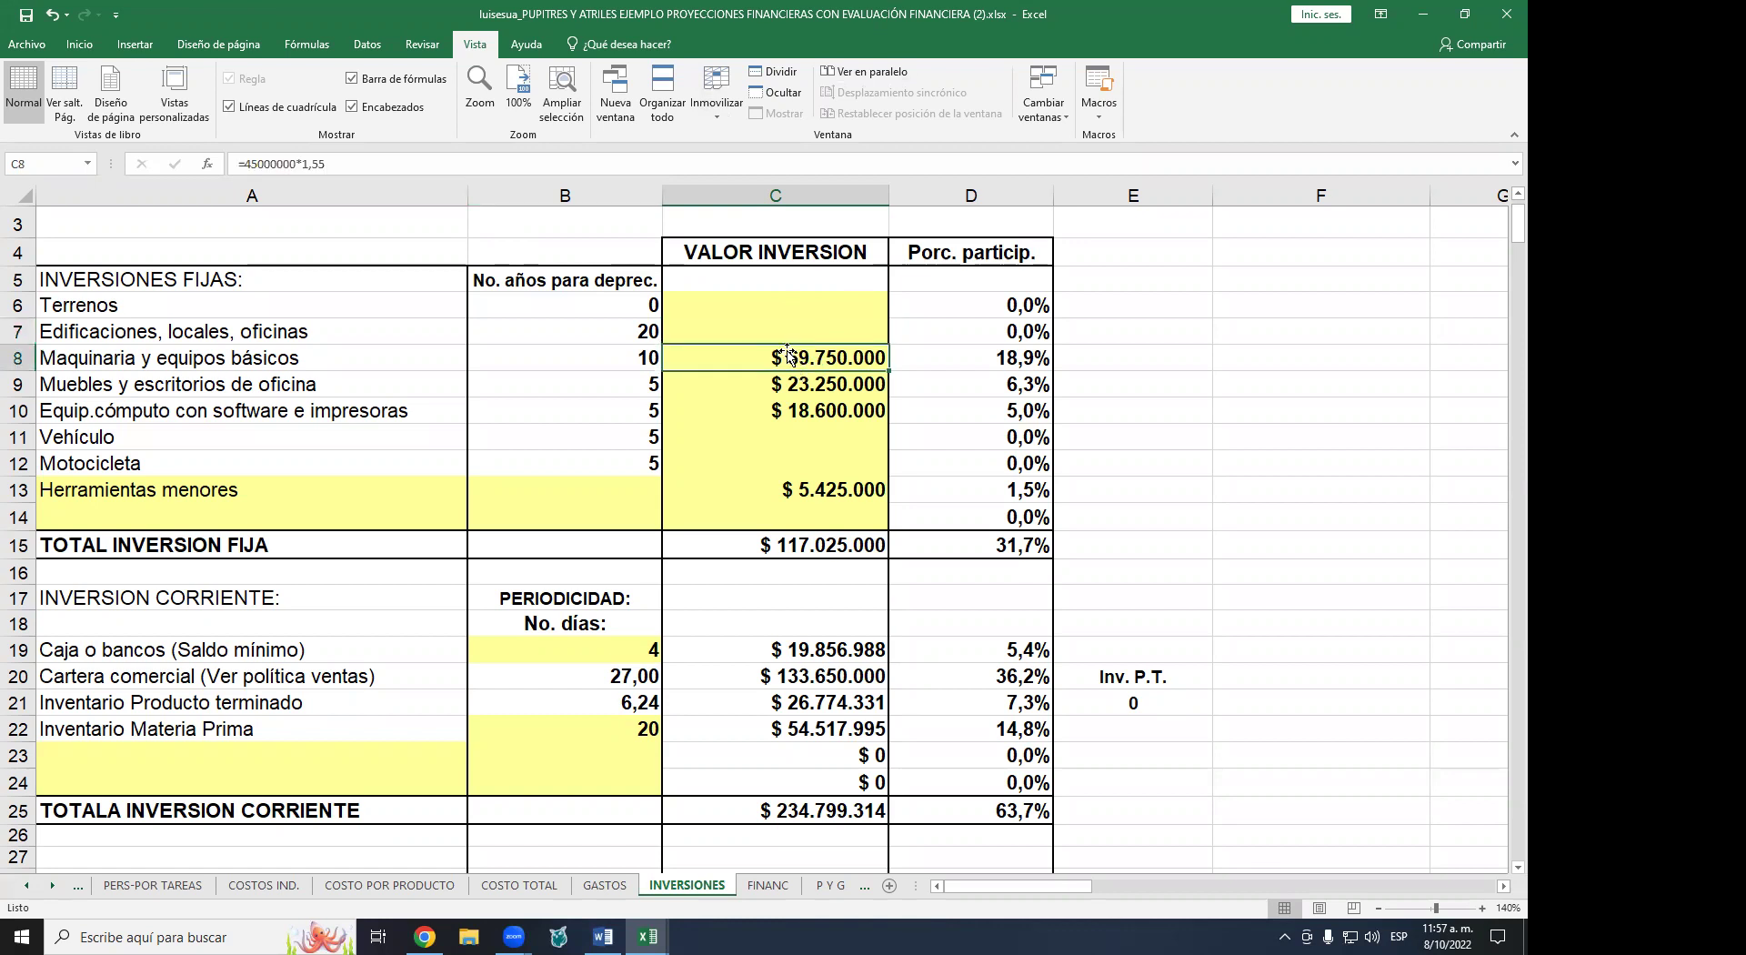
pyautogui.click(790, 389)
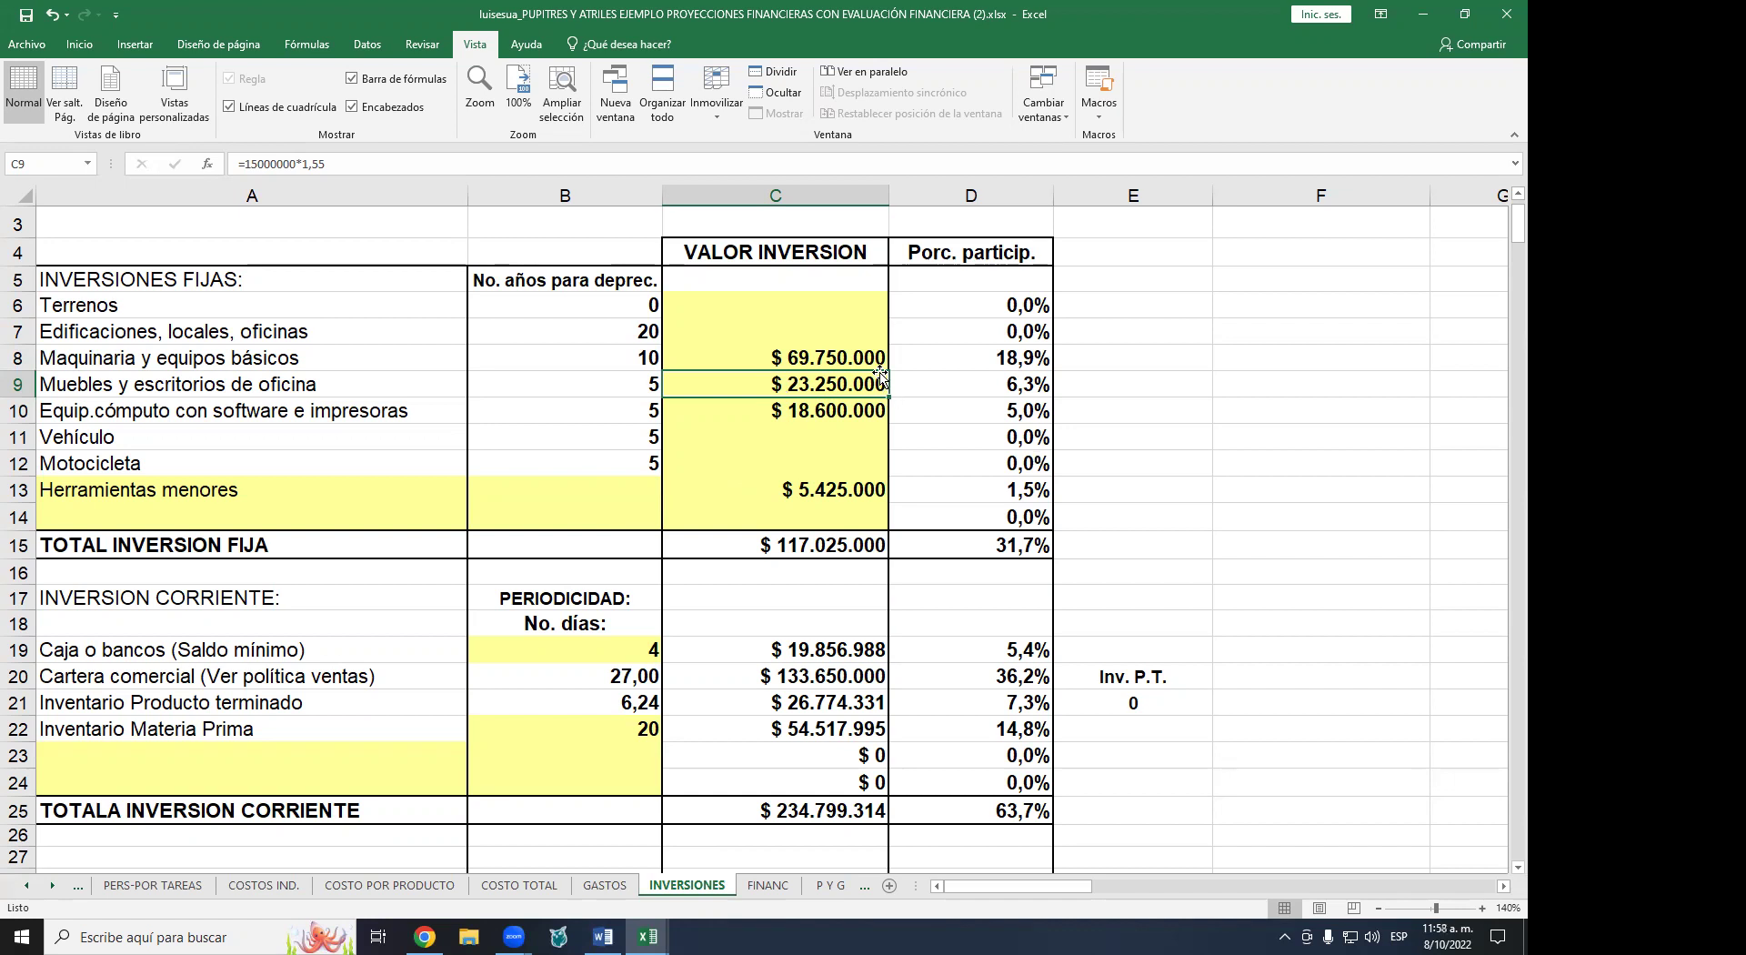
pyautogui.click(795, 405)
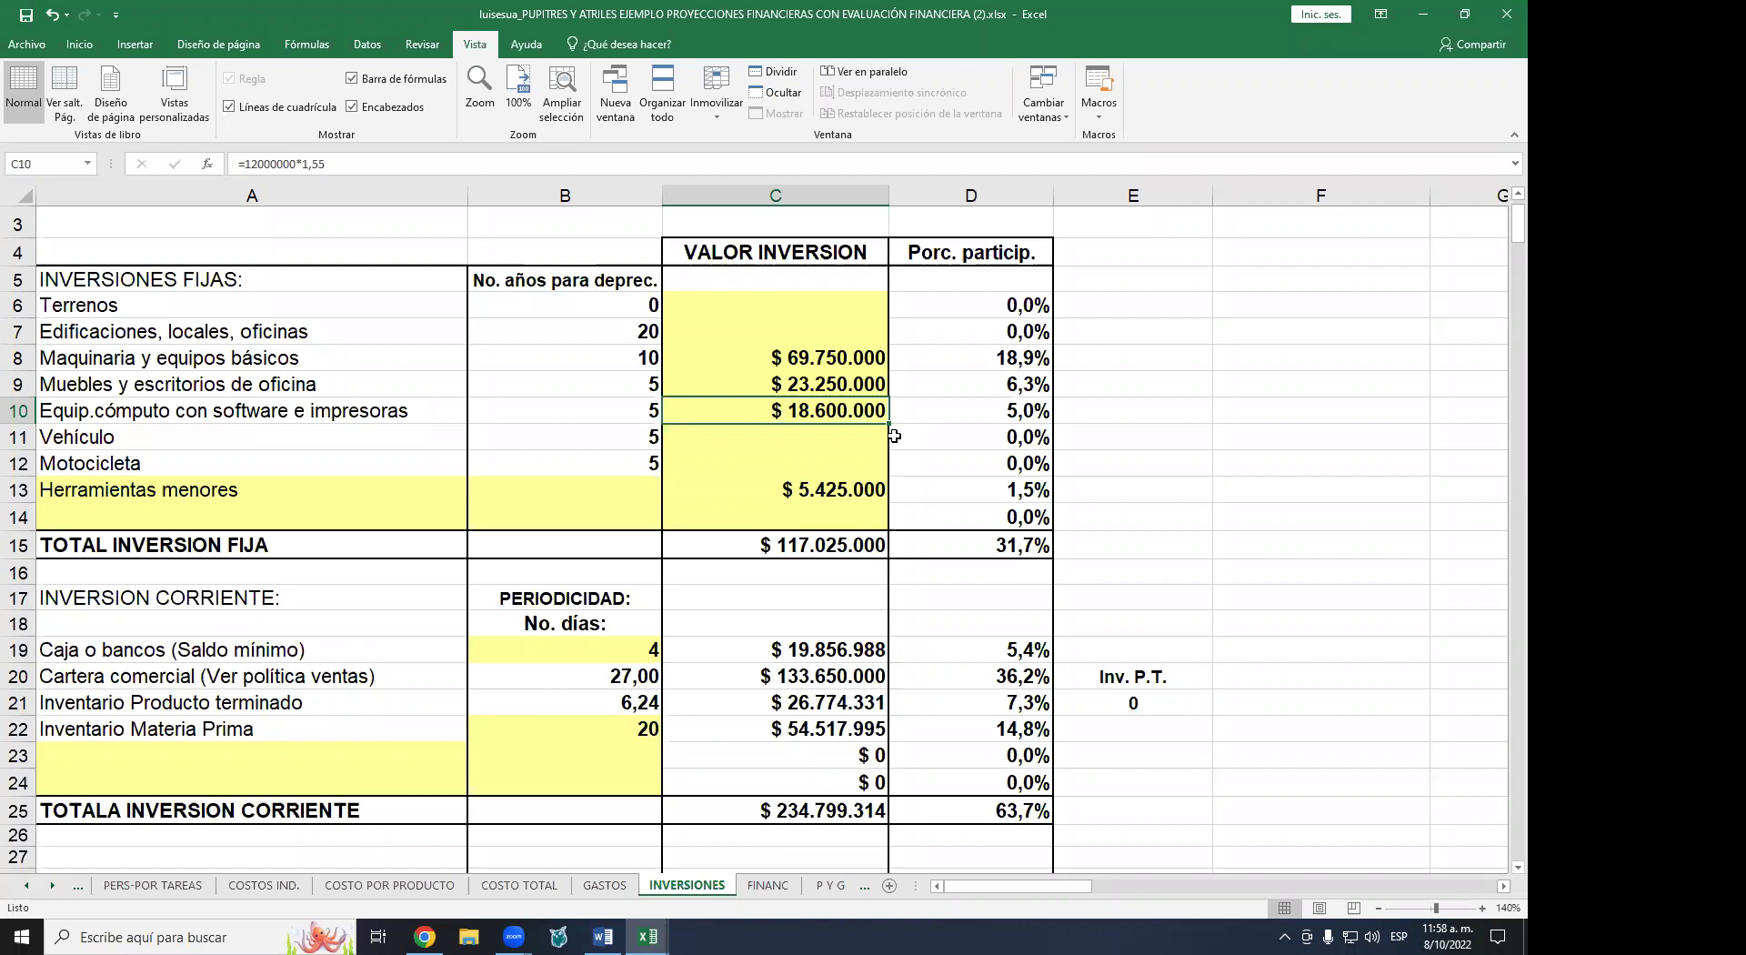
pyautogui.click(826, 489)
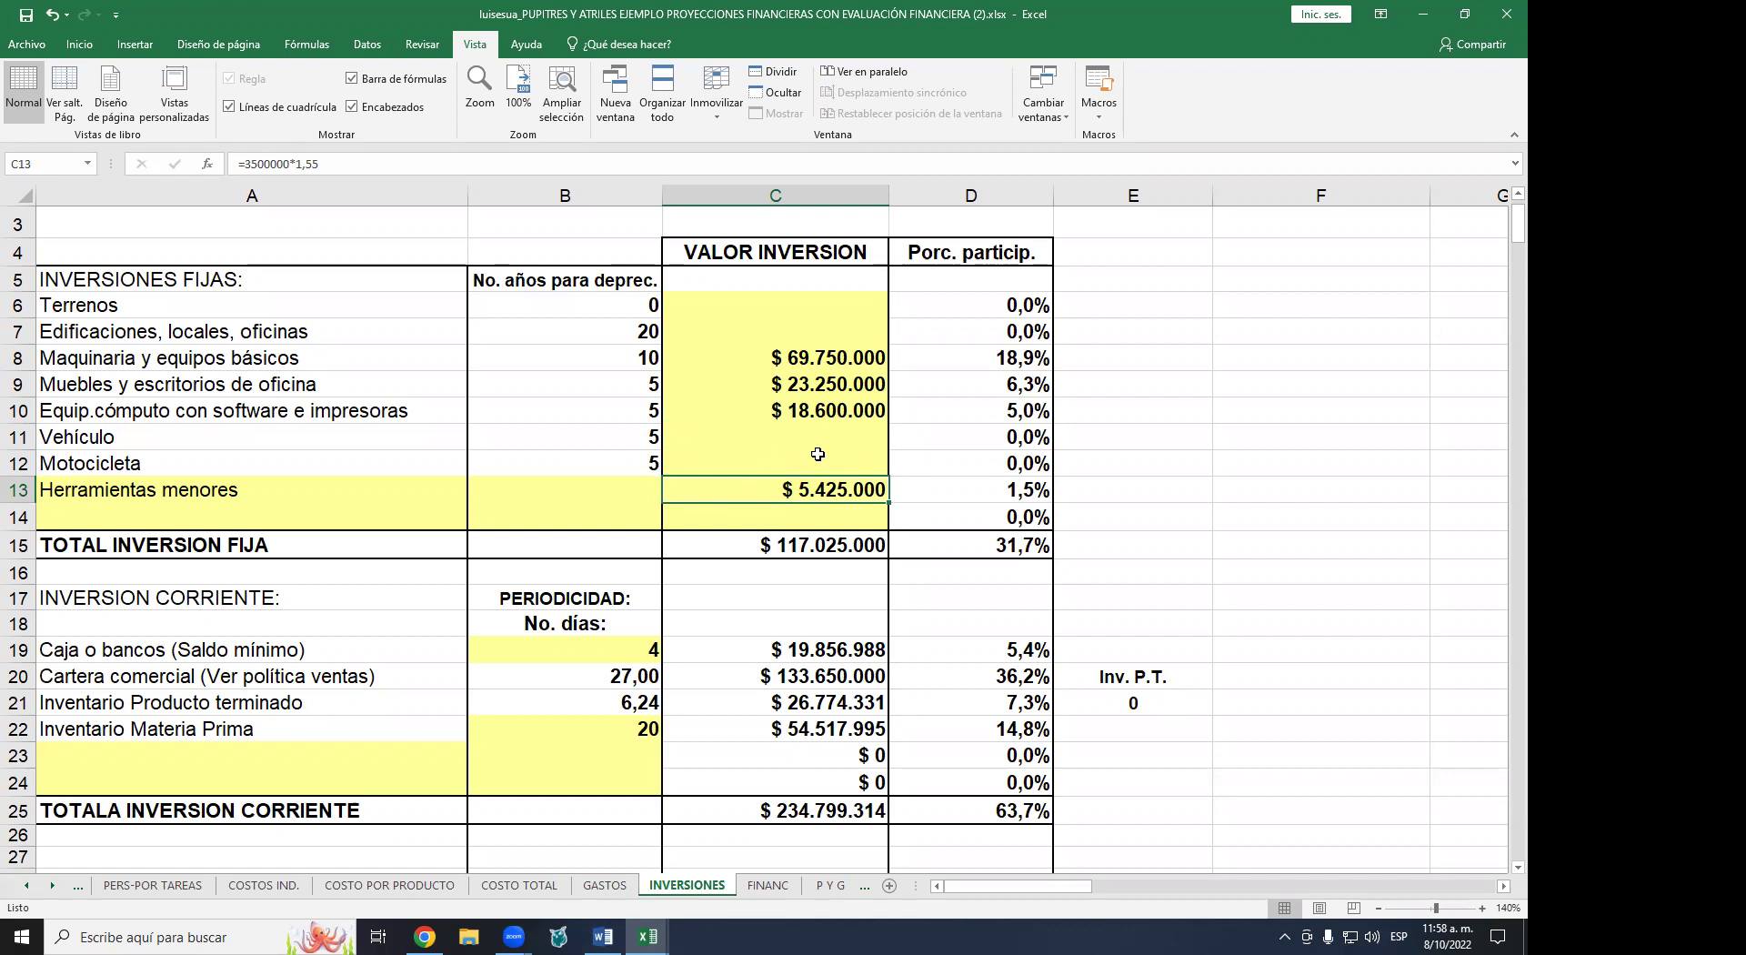
pyautogui.scroll(-2, 886, 448)
pyautogui.scroll(-1, 885, 448)
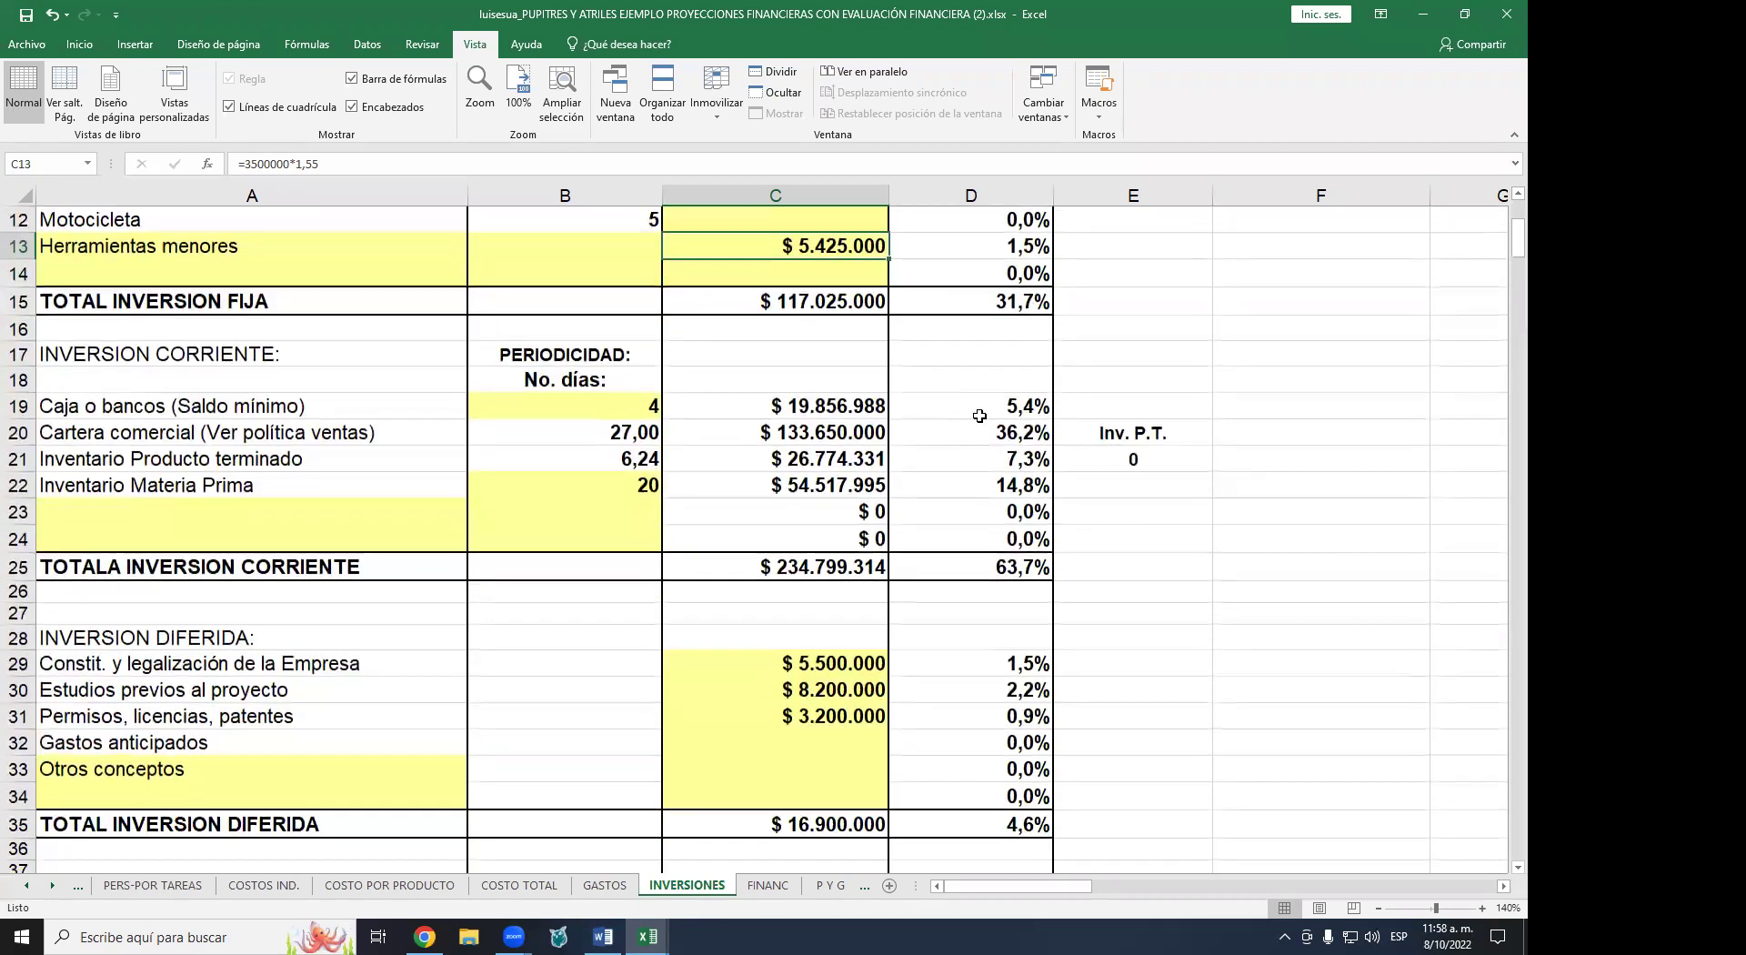
pyautogui.click(568, 506)
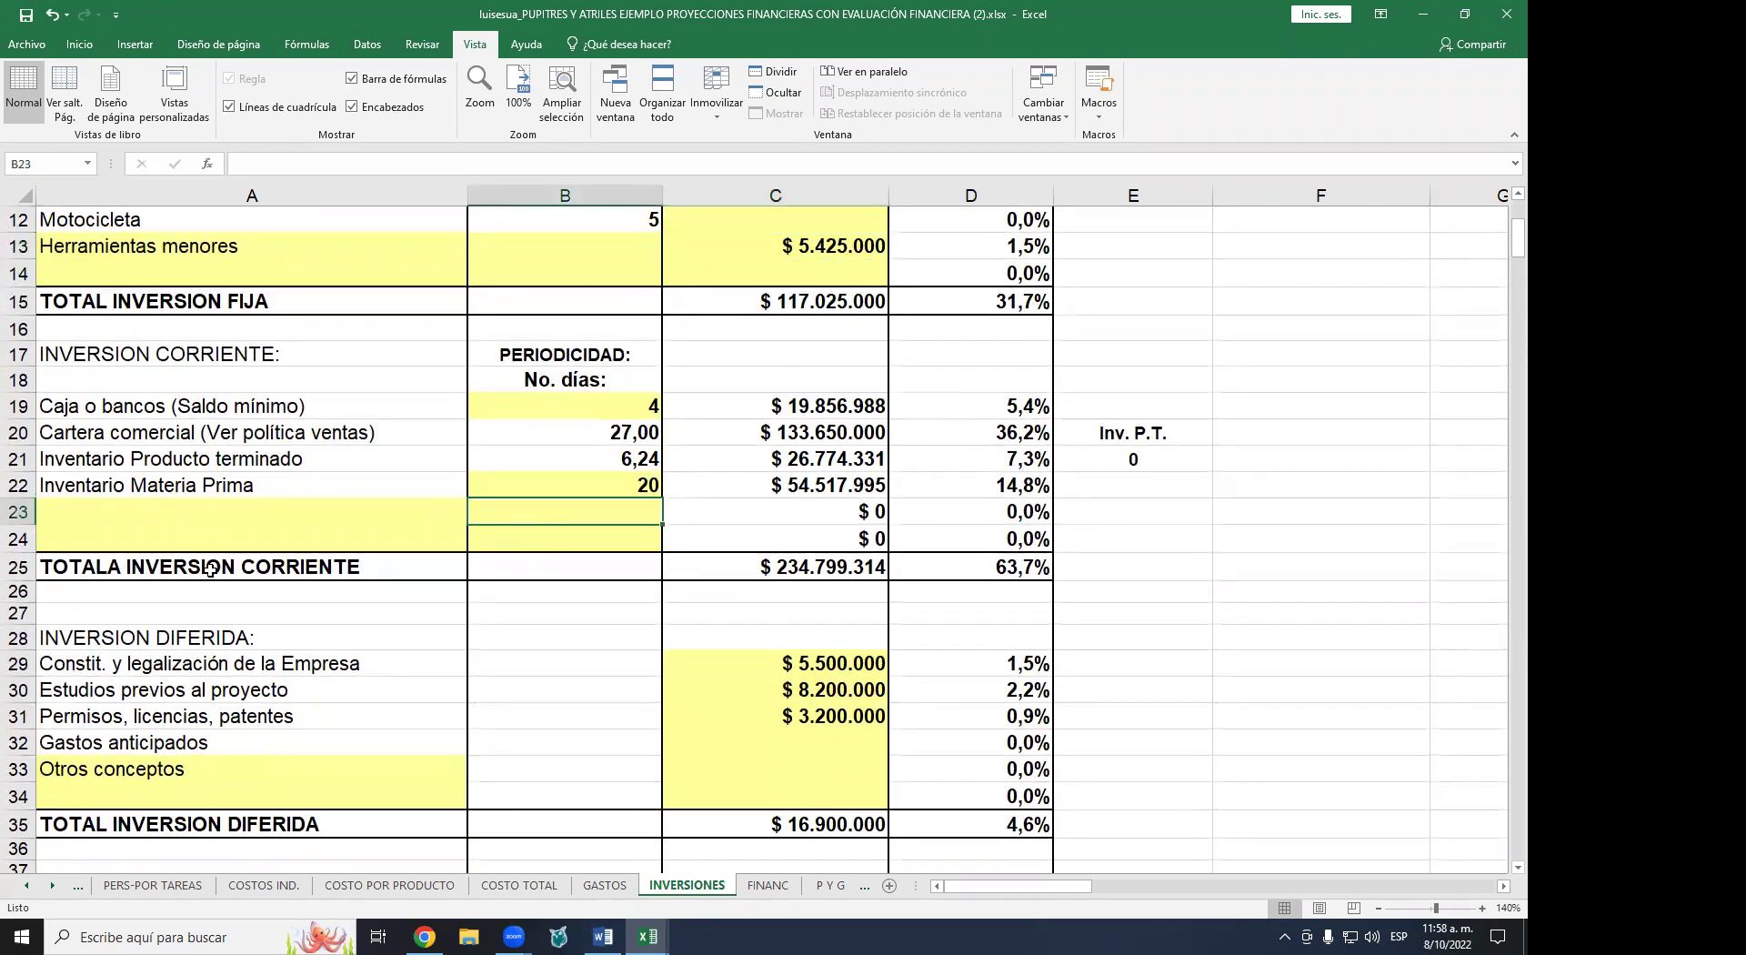
pyautogui.click(283, 578)
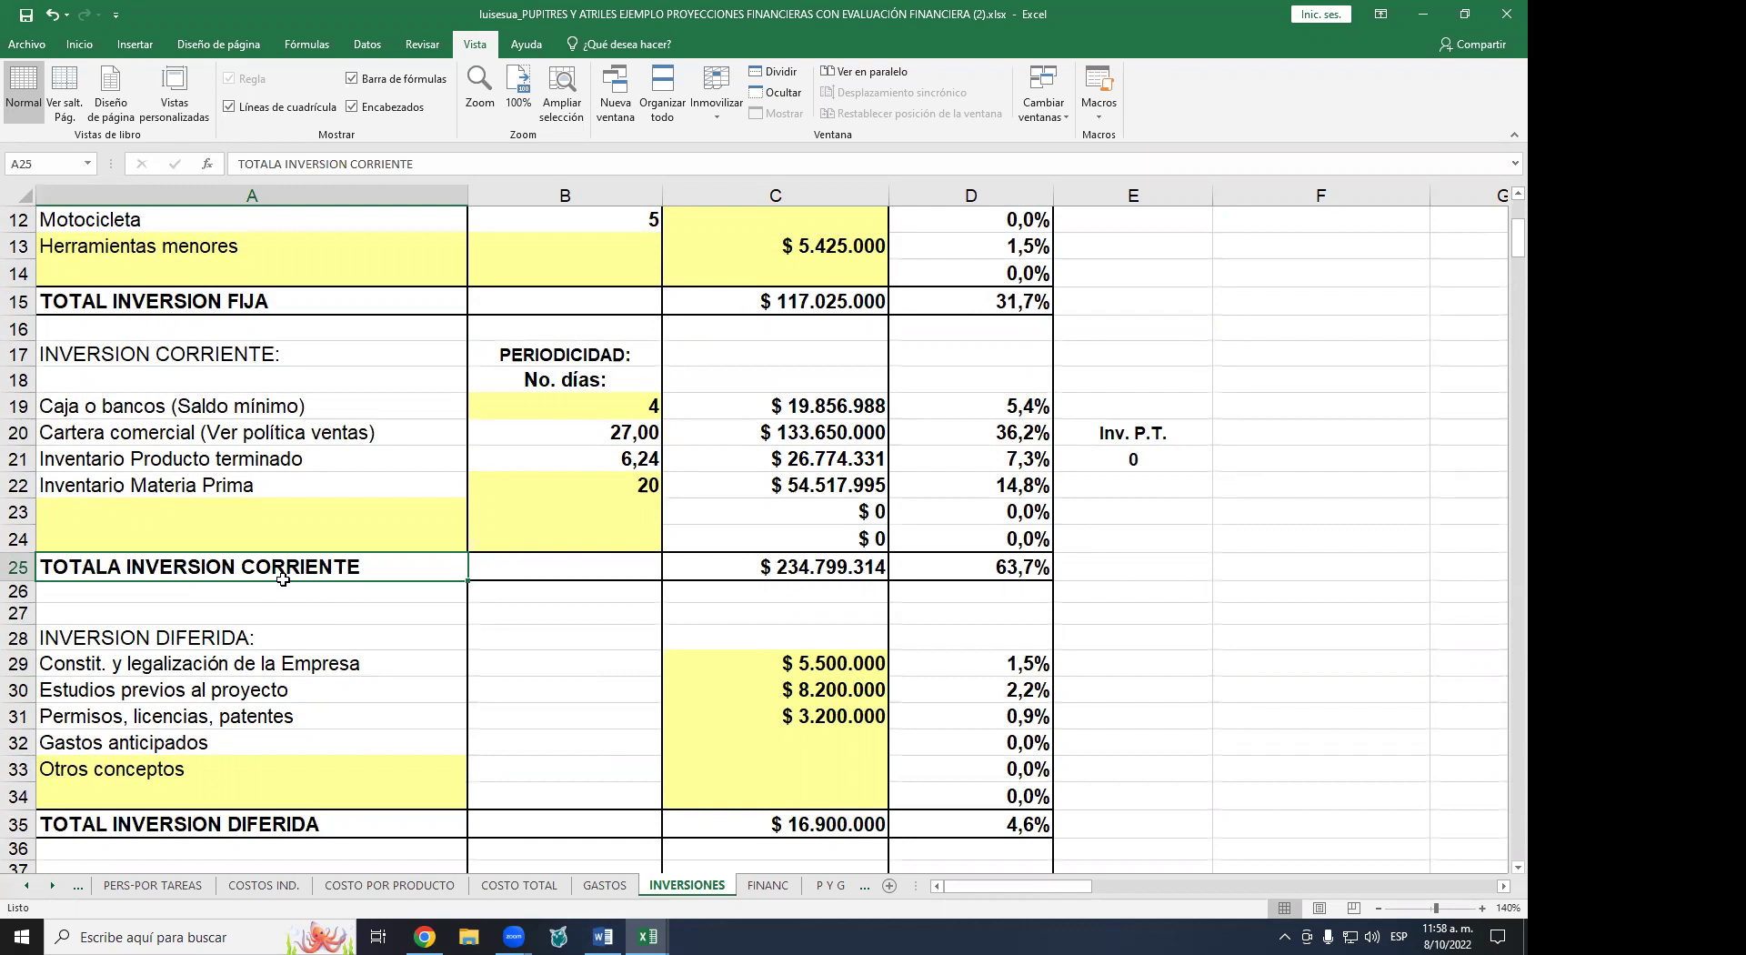
pyautogui.click(98, 414)
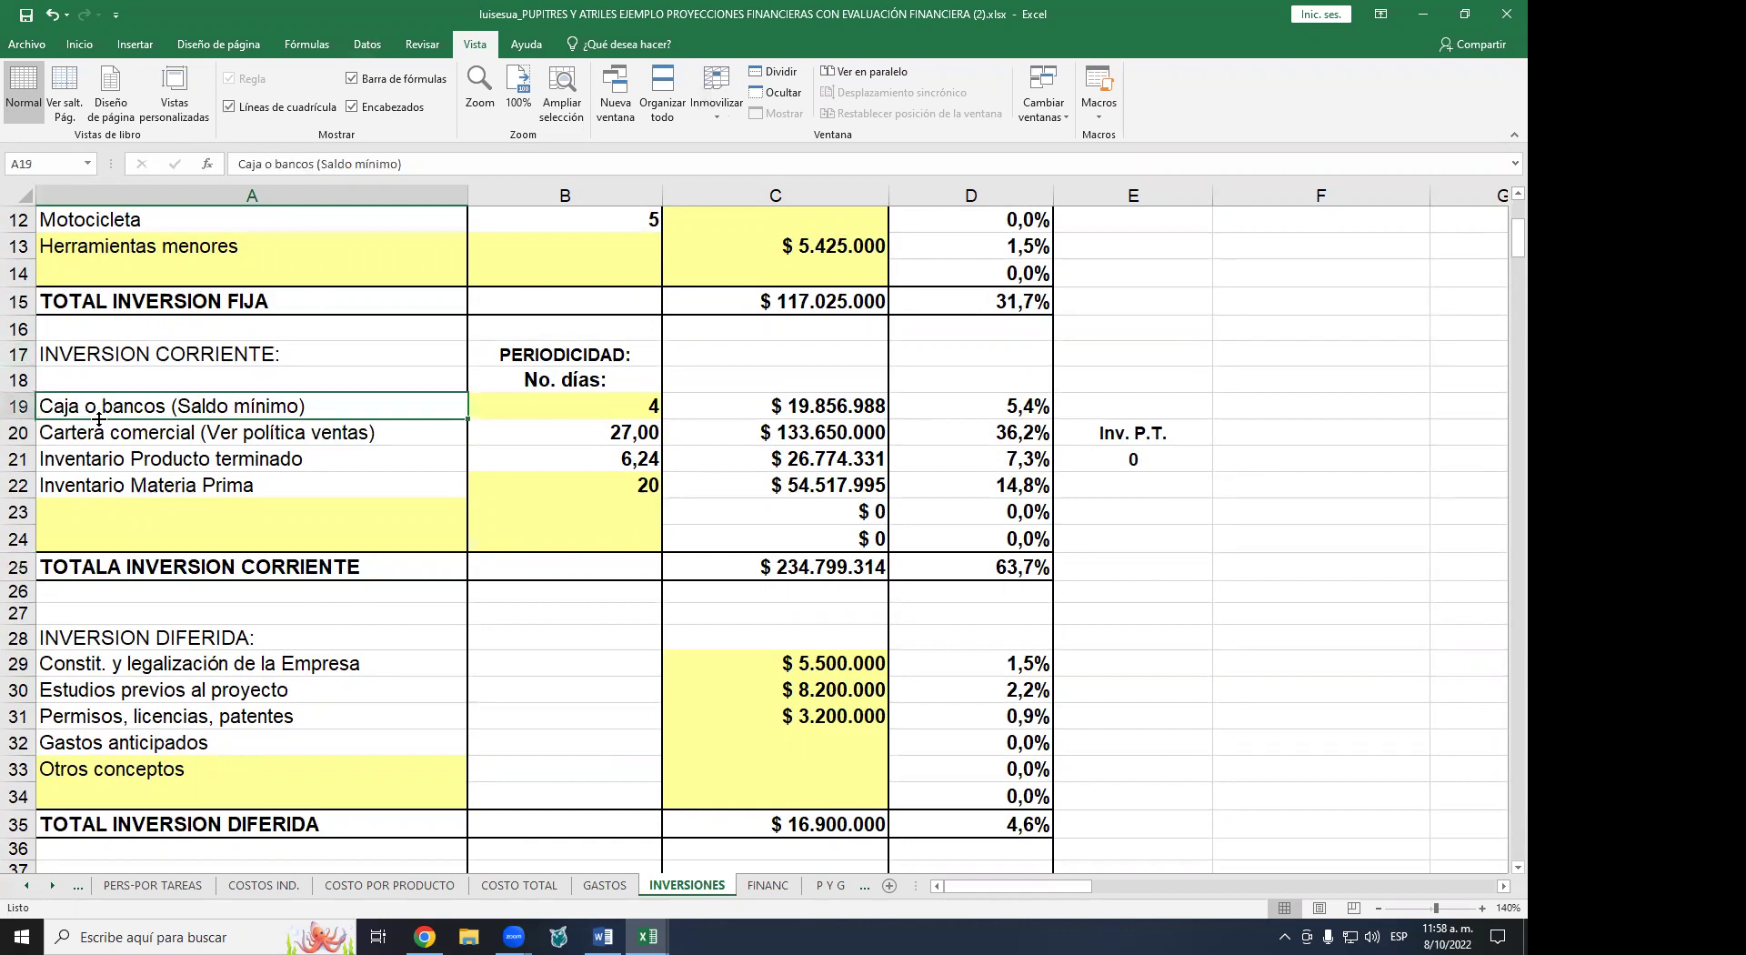
pyautogui.moveTo(98, 420); pyautogui.dragTo(113, 486)
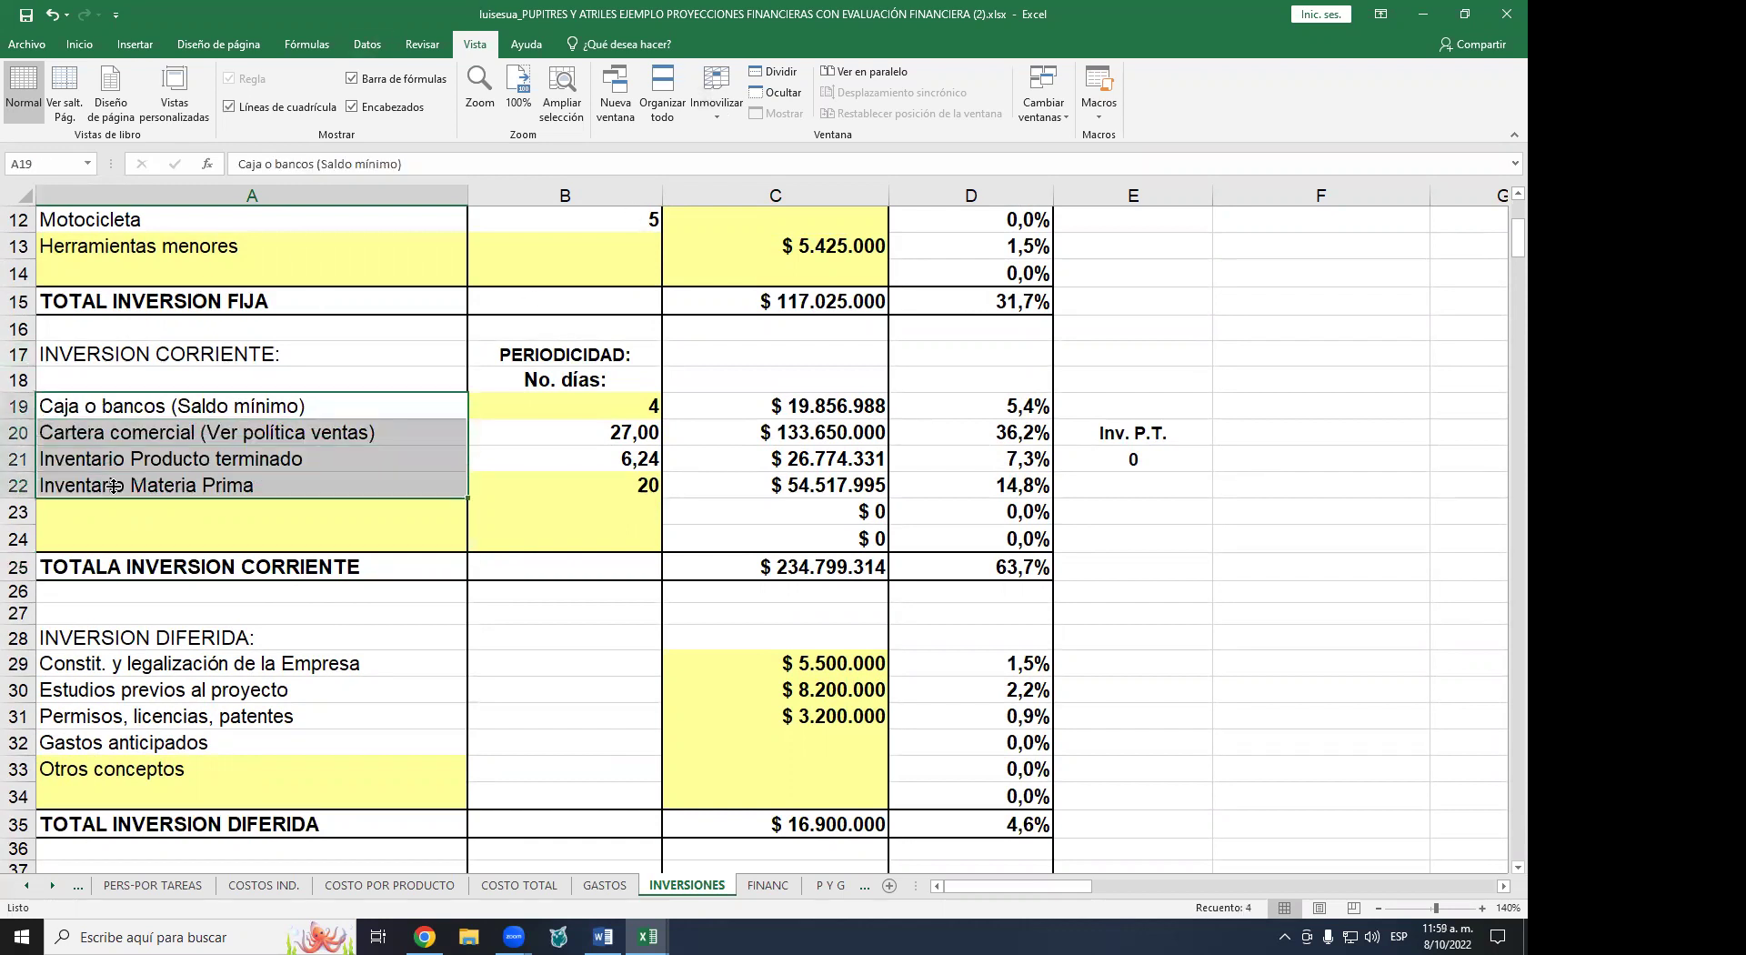
pyautogui.click(145, 434)
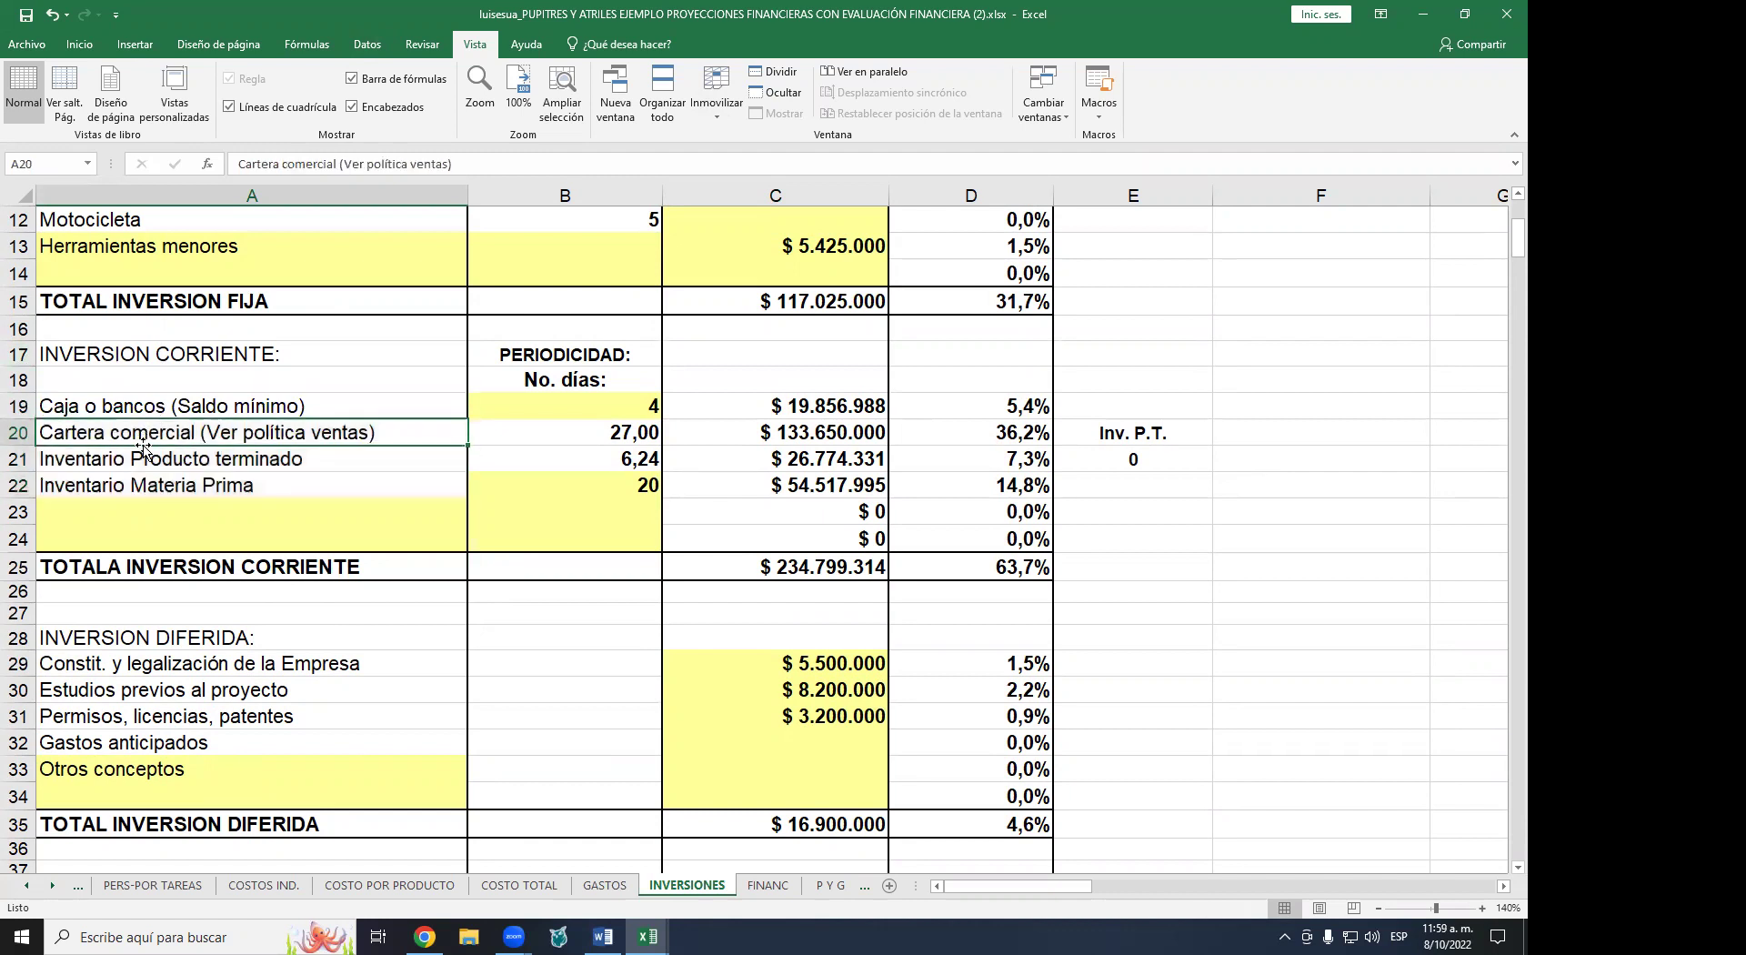
pyautogui.click(143, 460)
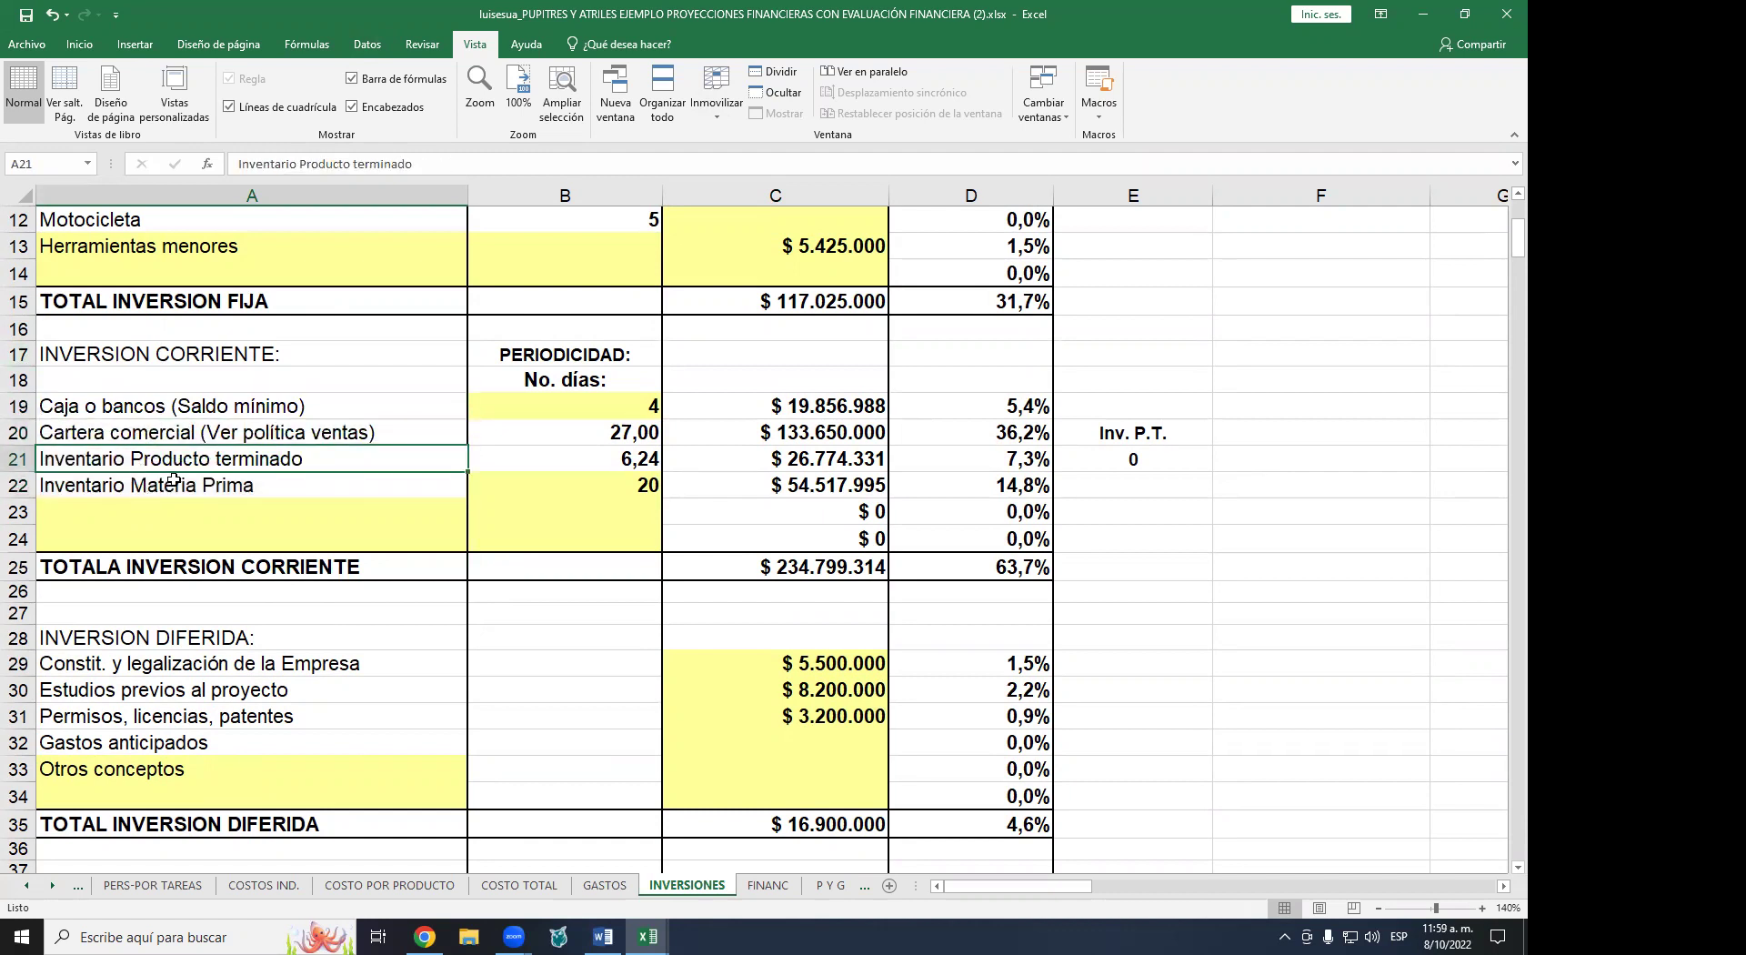
pyautogui.click(171, 511)
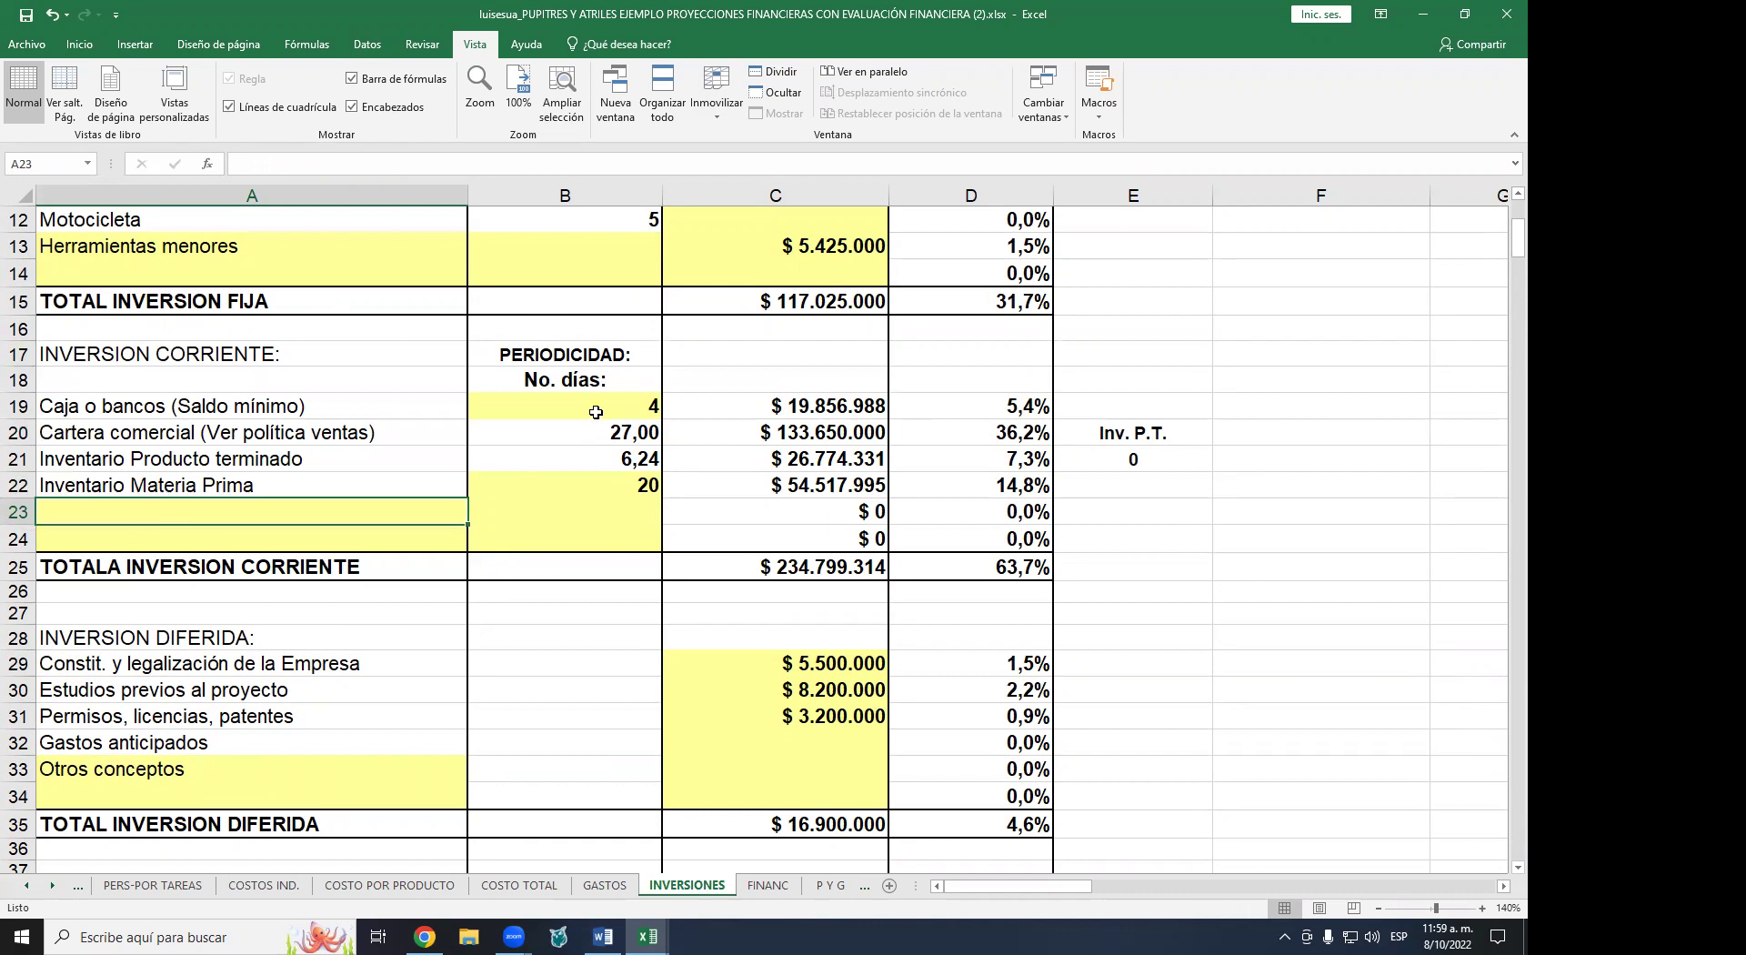
pyautogui.moveTo(596, 404); pyautogui.dragTo(599, 480)
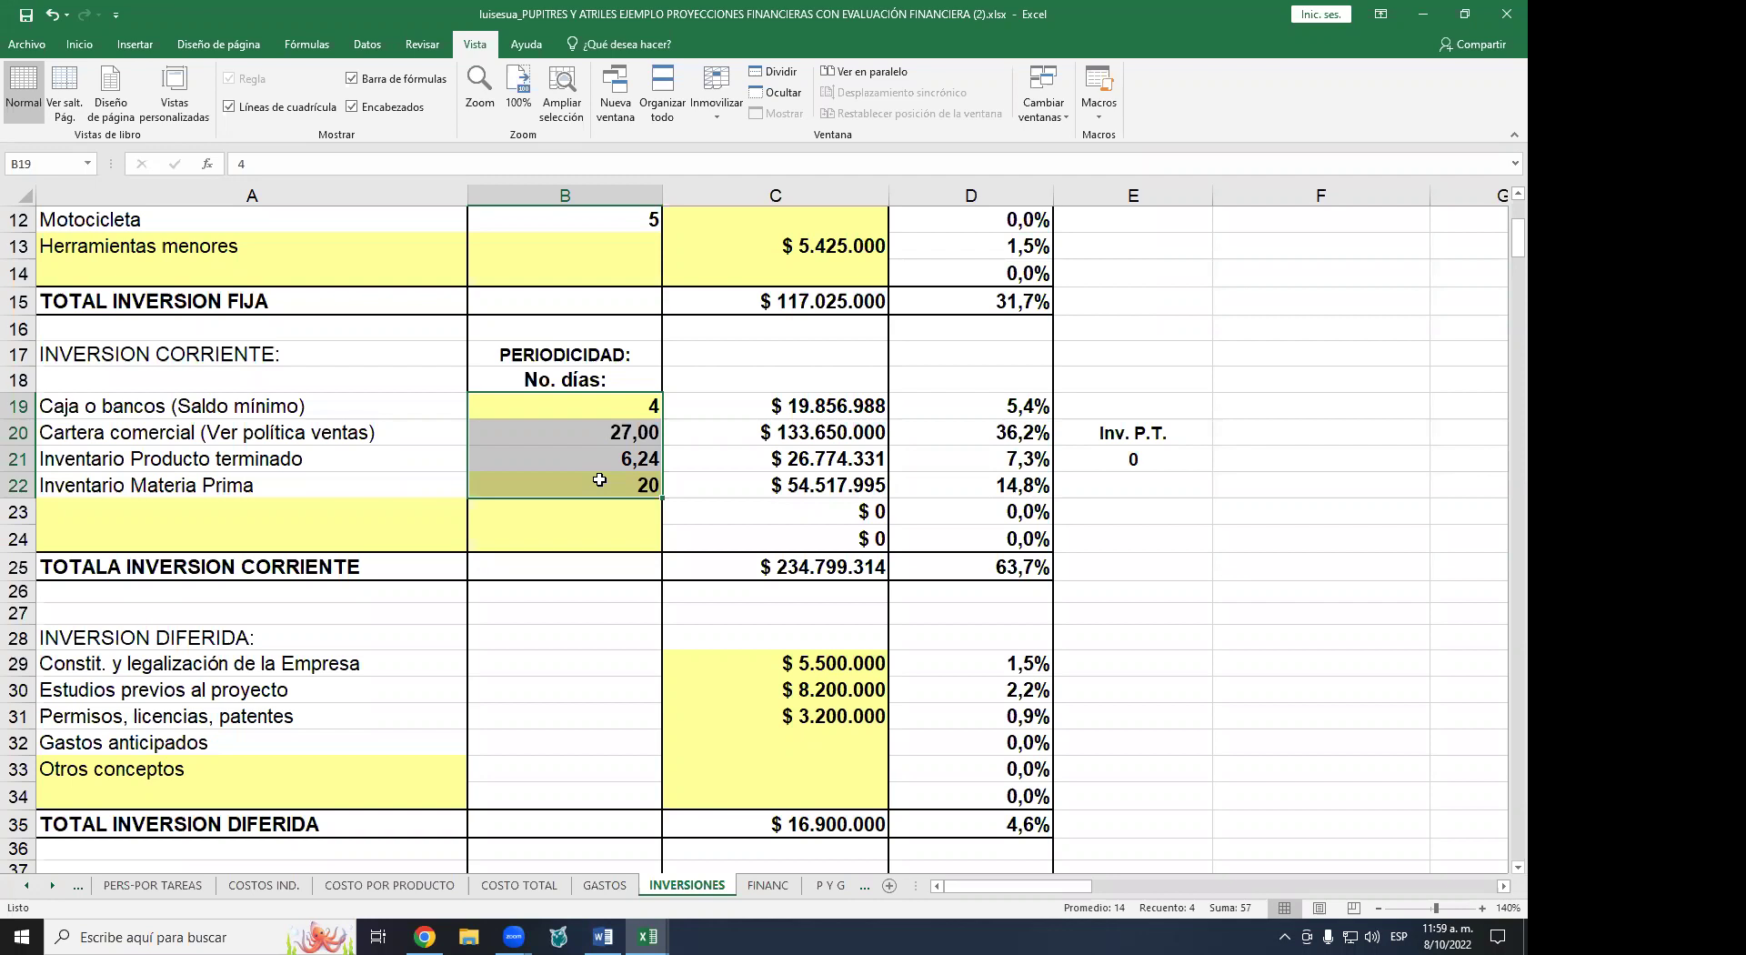
pyautogui.click(726, 385)
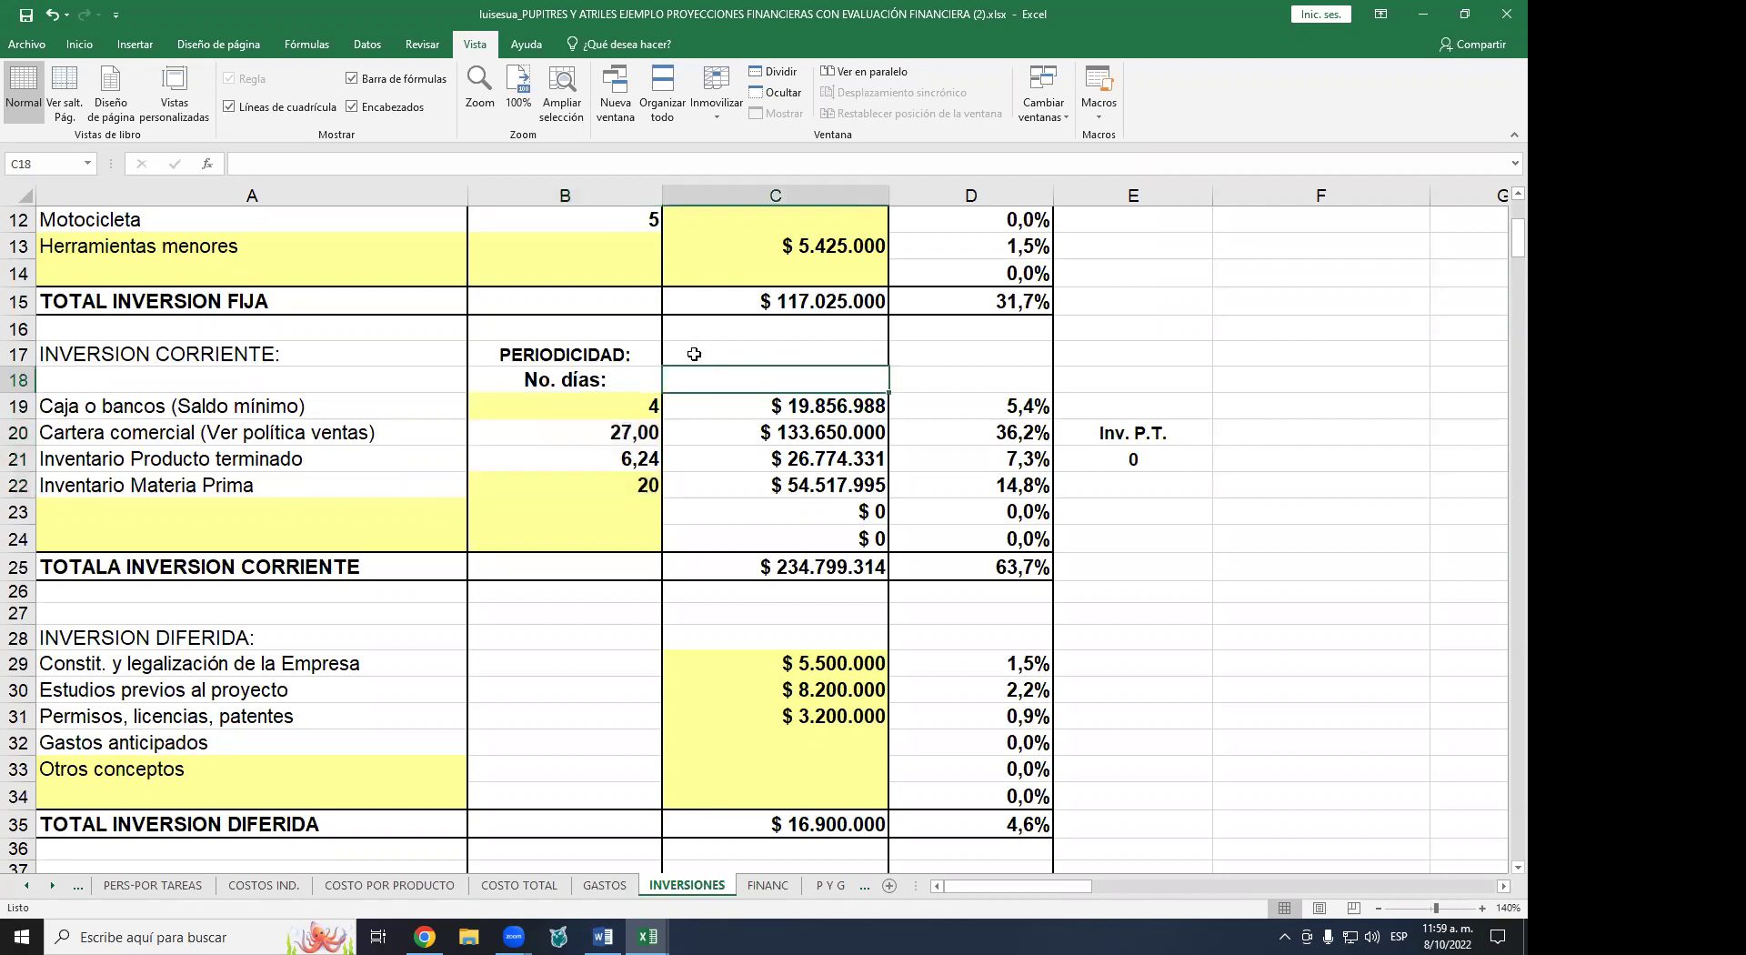
pyautogui.click(517, 412)
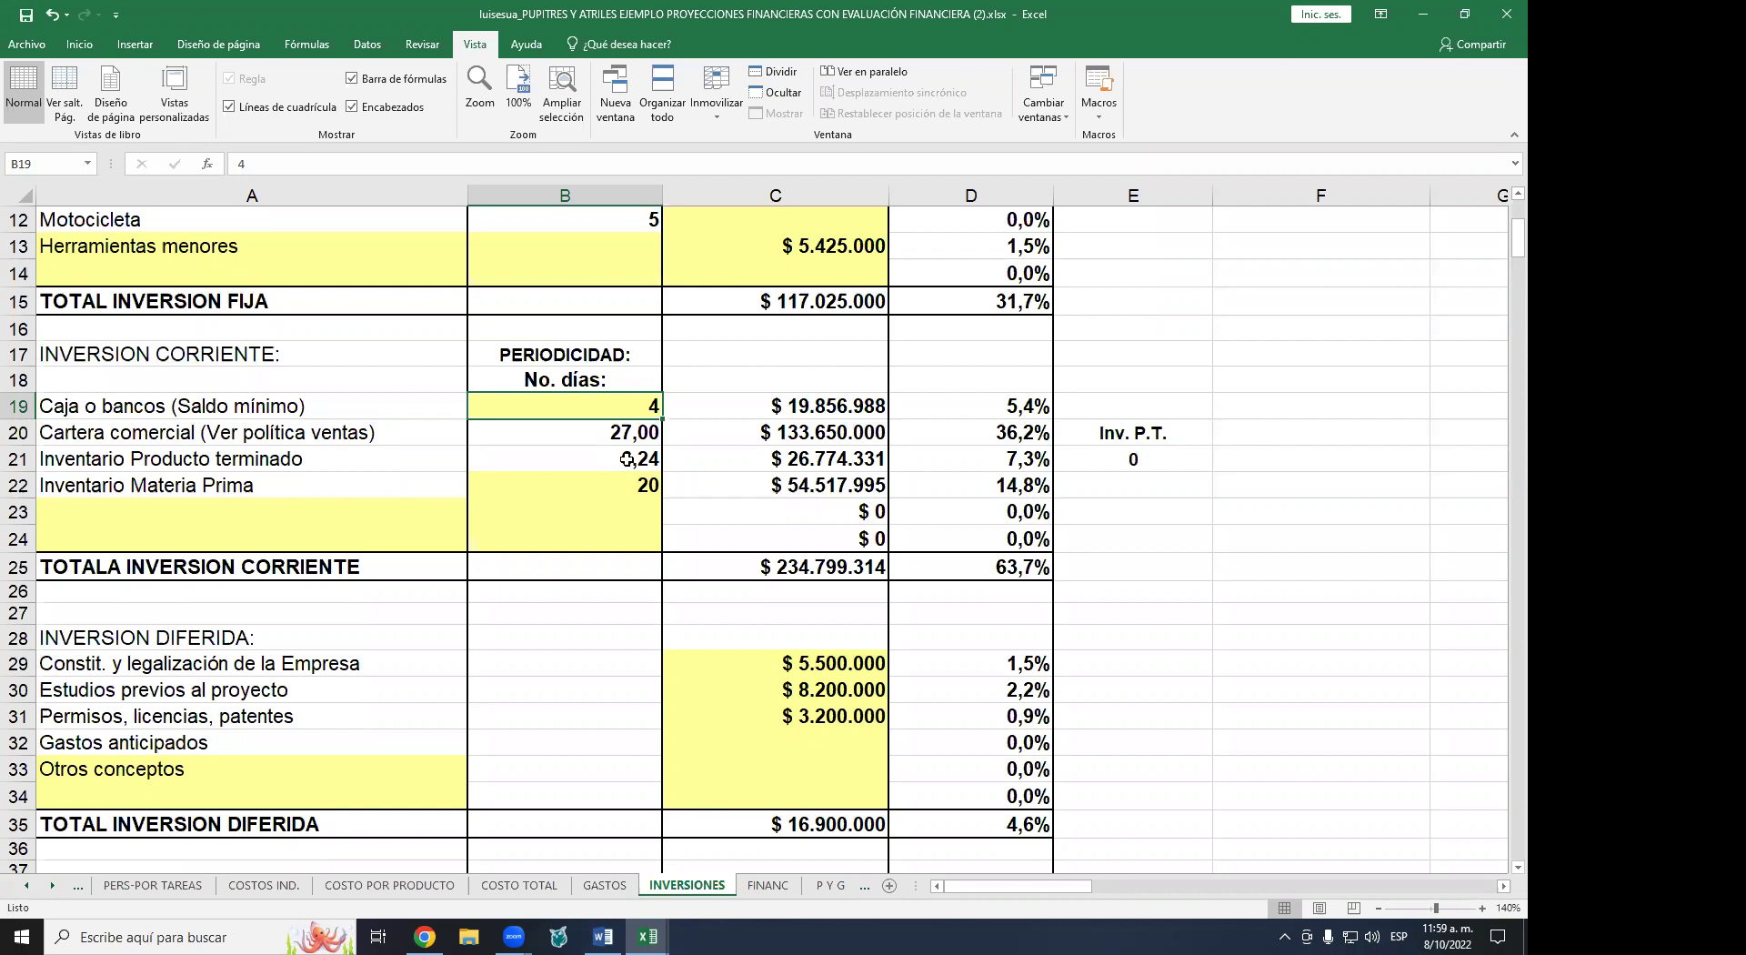
pyautogui.click(641, 432)
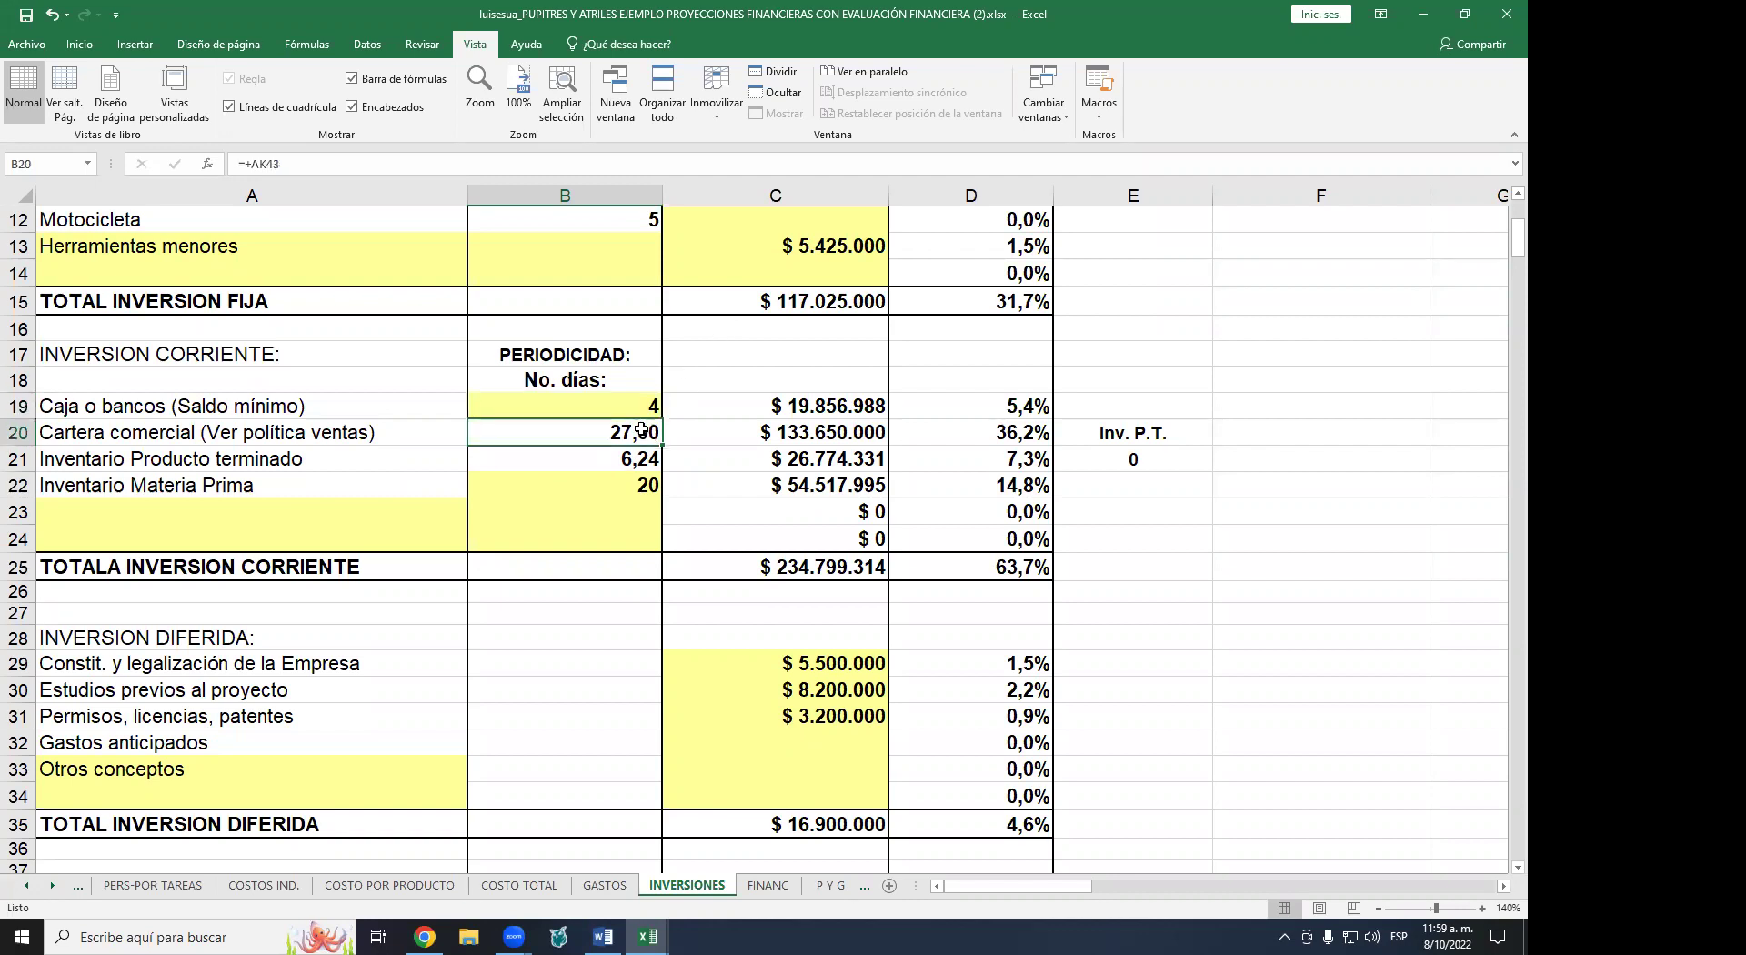
pyautogui.click(624, 459)
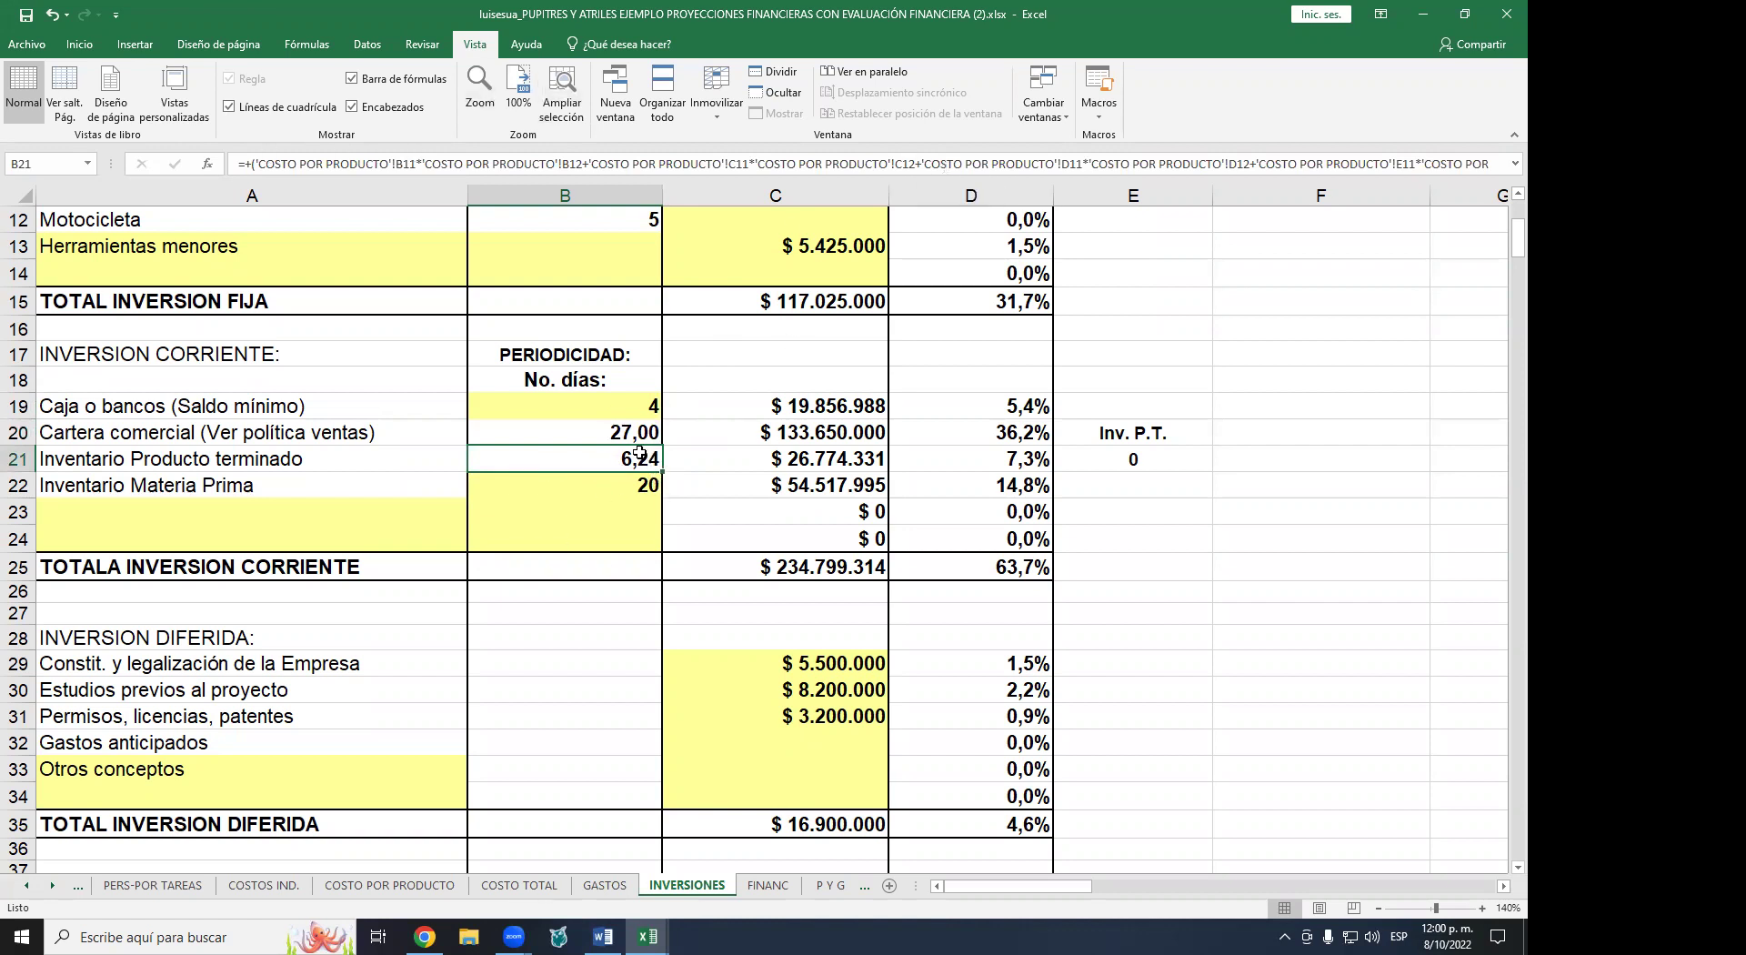
pyautogui.click(26, 886)
pyautogui.click(25, 886)
pyautogui.click(25, 886)
# - On No. PRODUCTOS, check inventory days: 6 for chairs and 12 for atriles
pyautogui.click(128, 893)
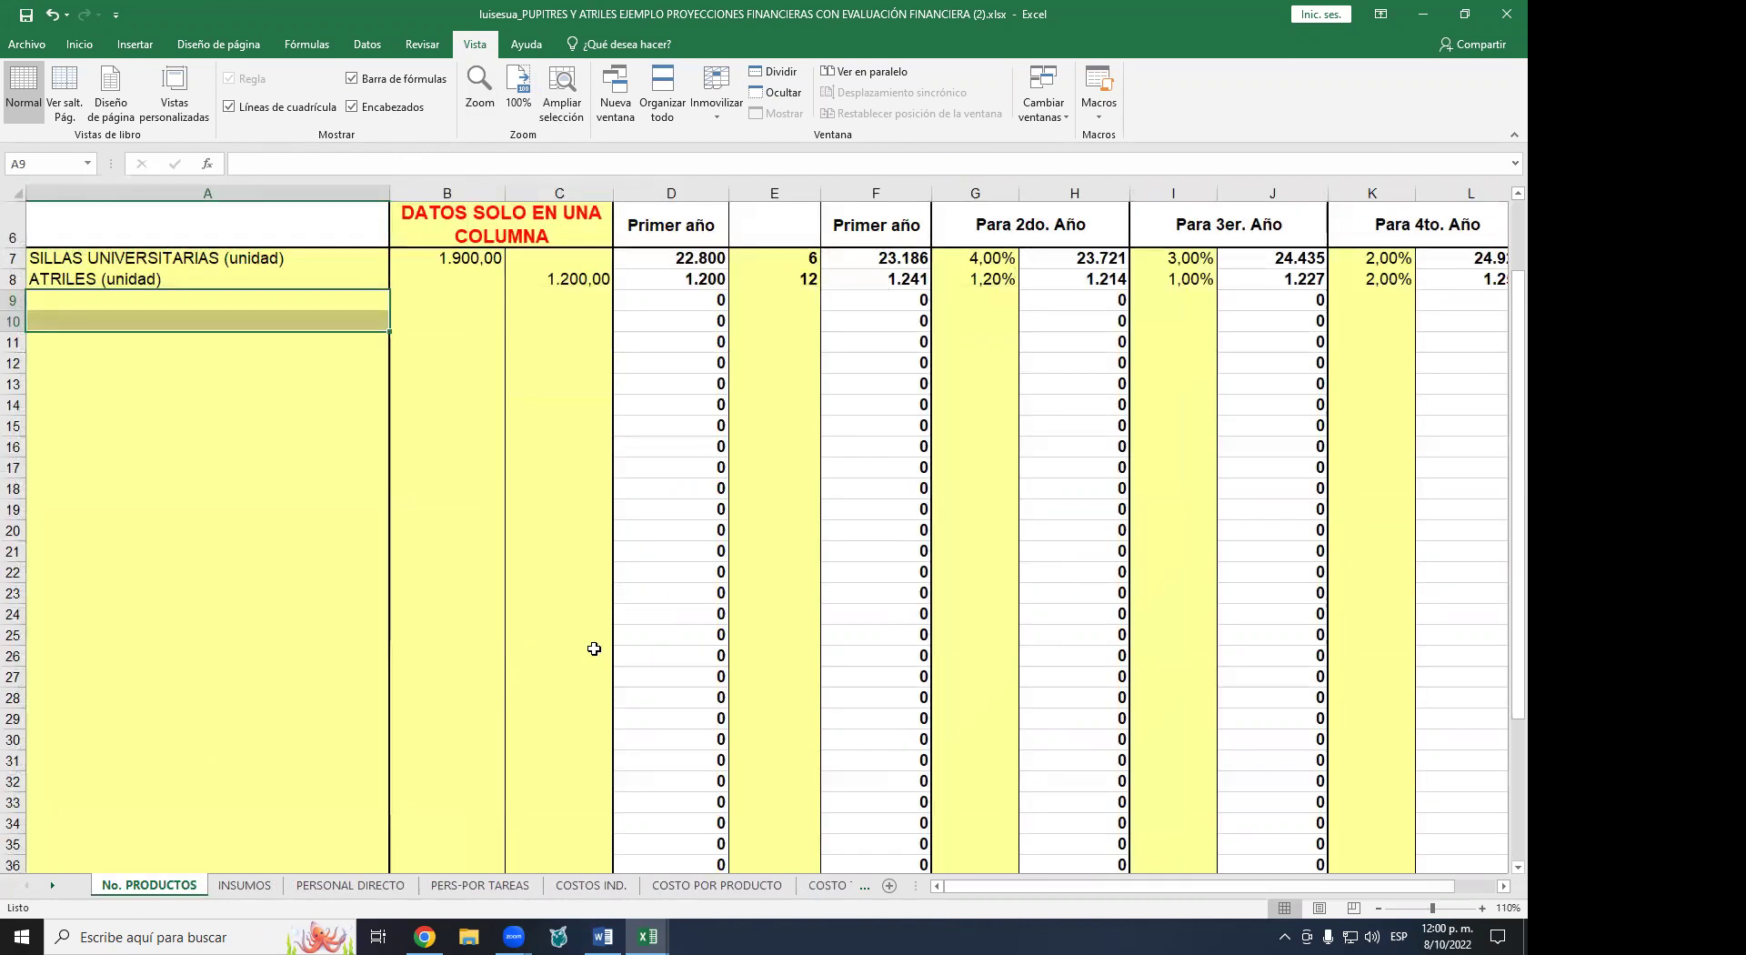
pyautogui.scroll(2, 795, 258)
pyautogui.scroll(-1, 794, 355)
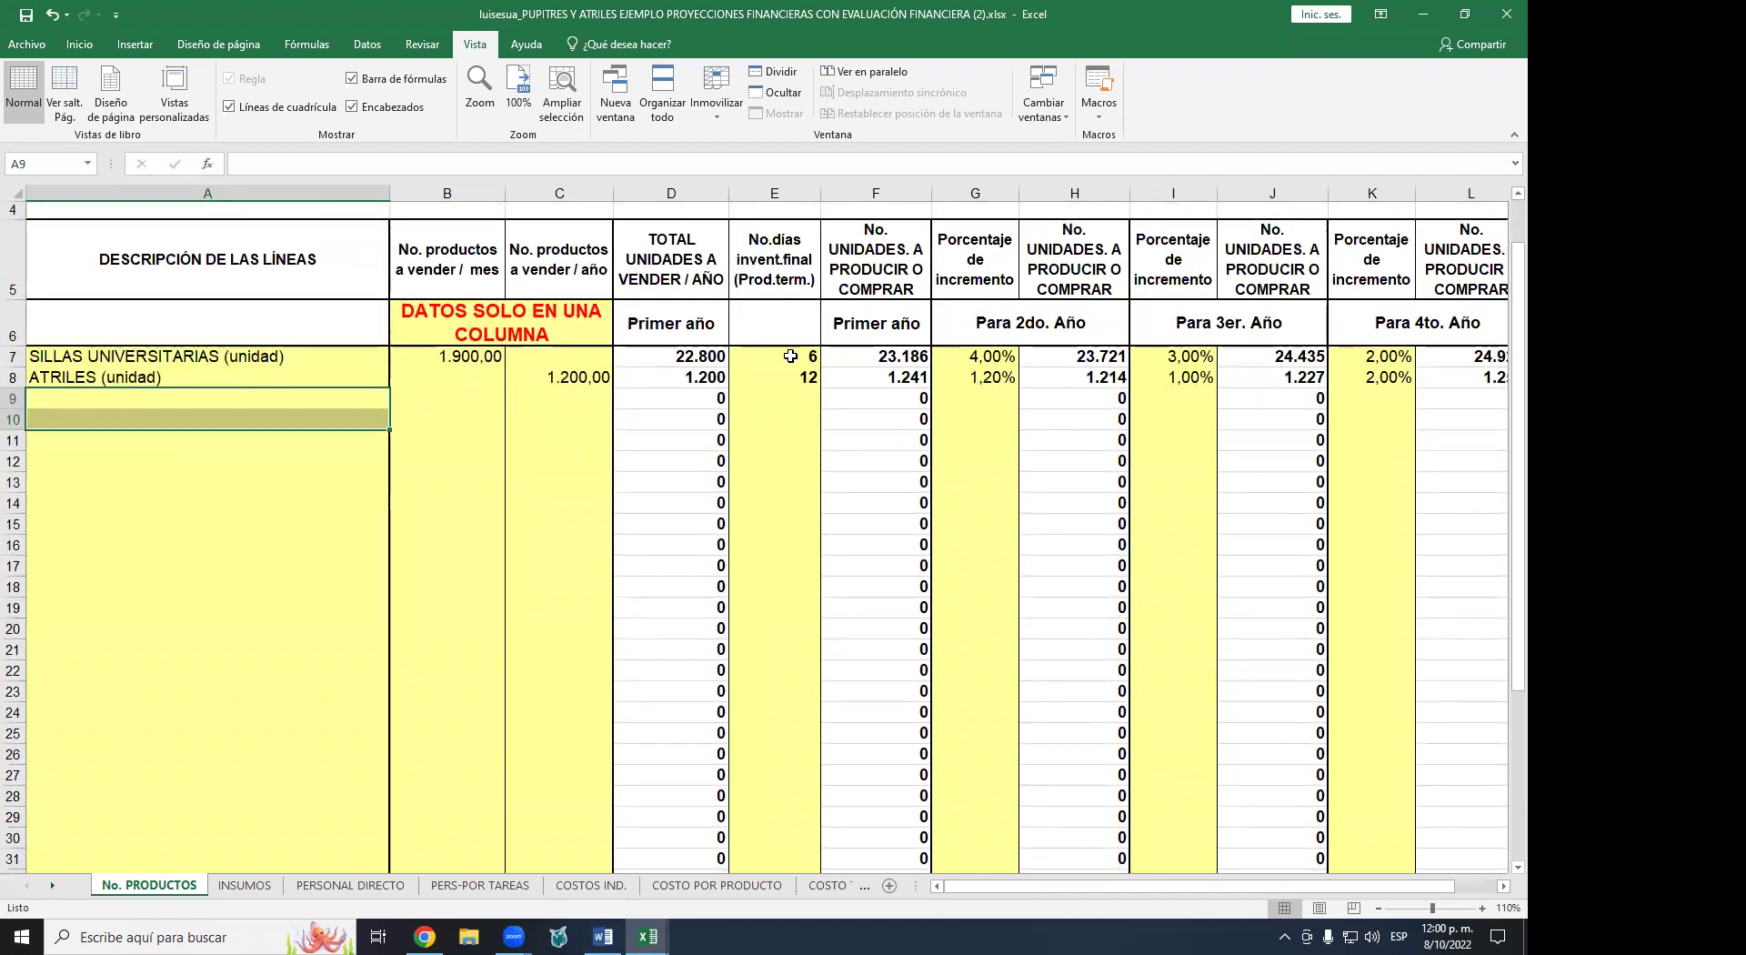
pyautogui.click(790, 356)
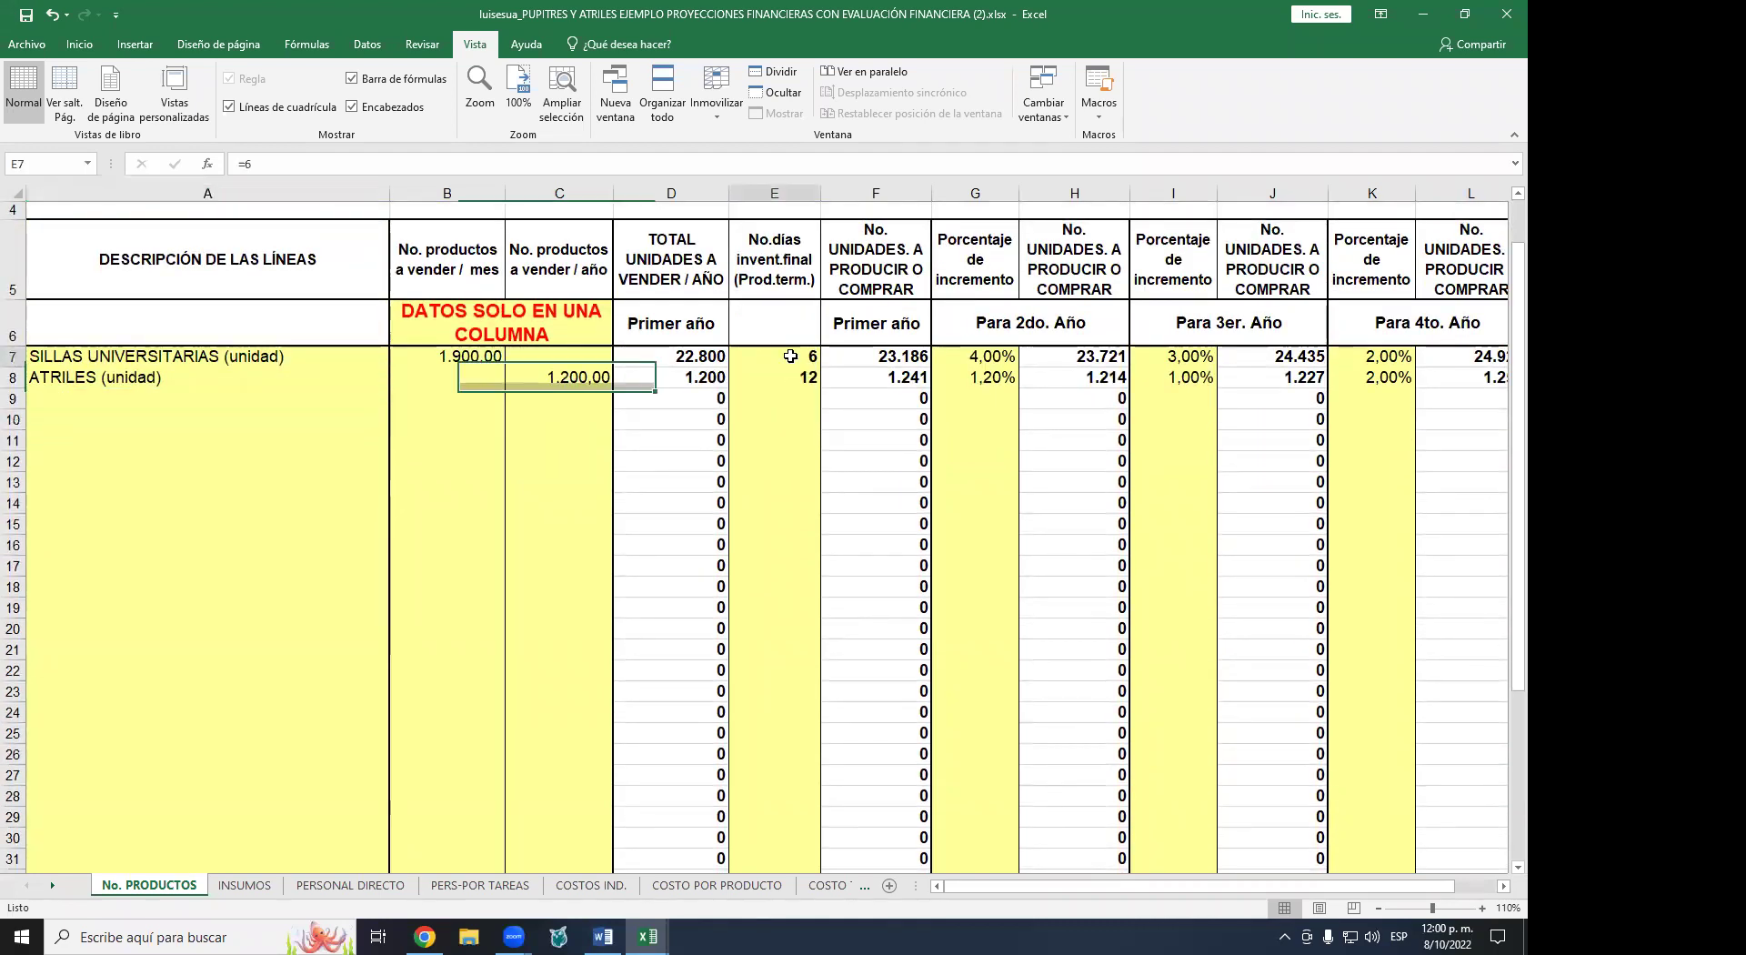
pyautogui.click(804, 382)
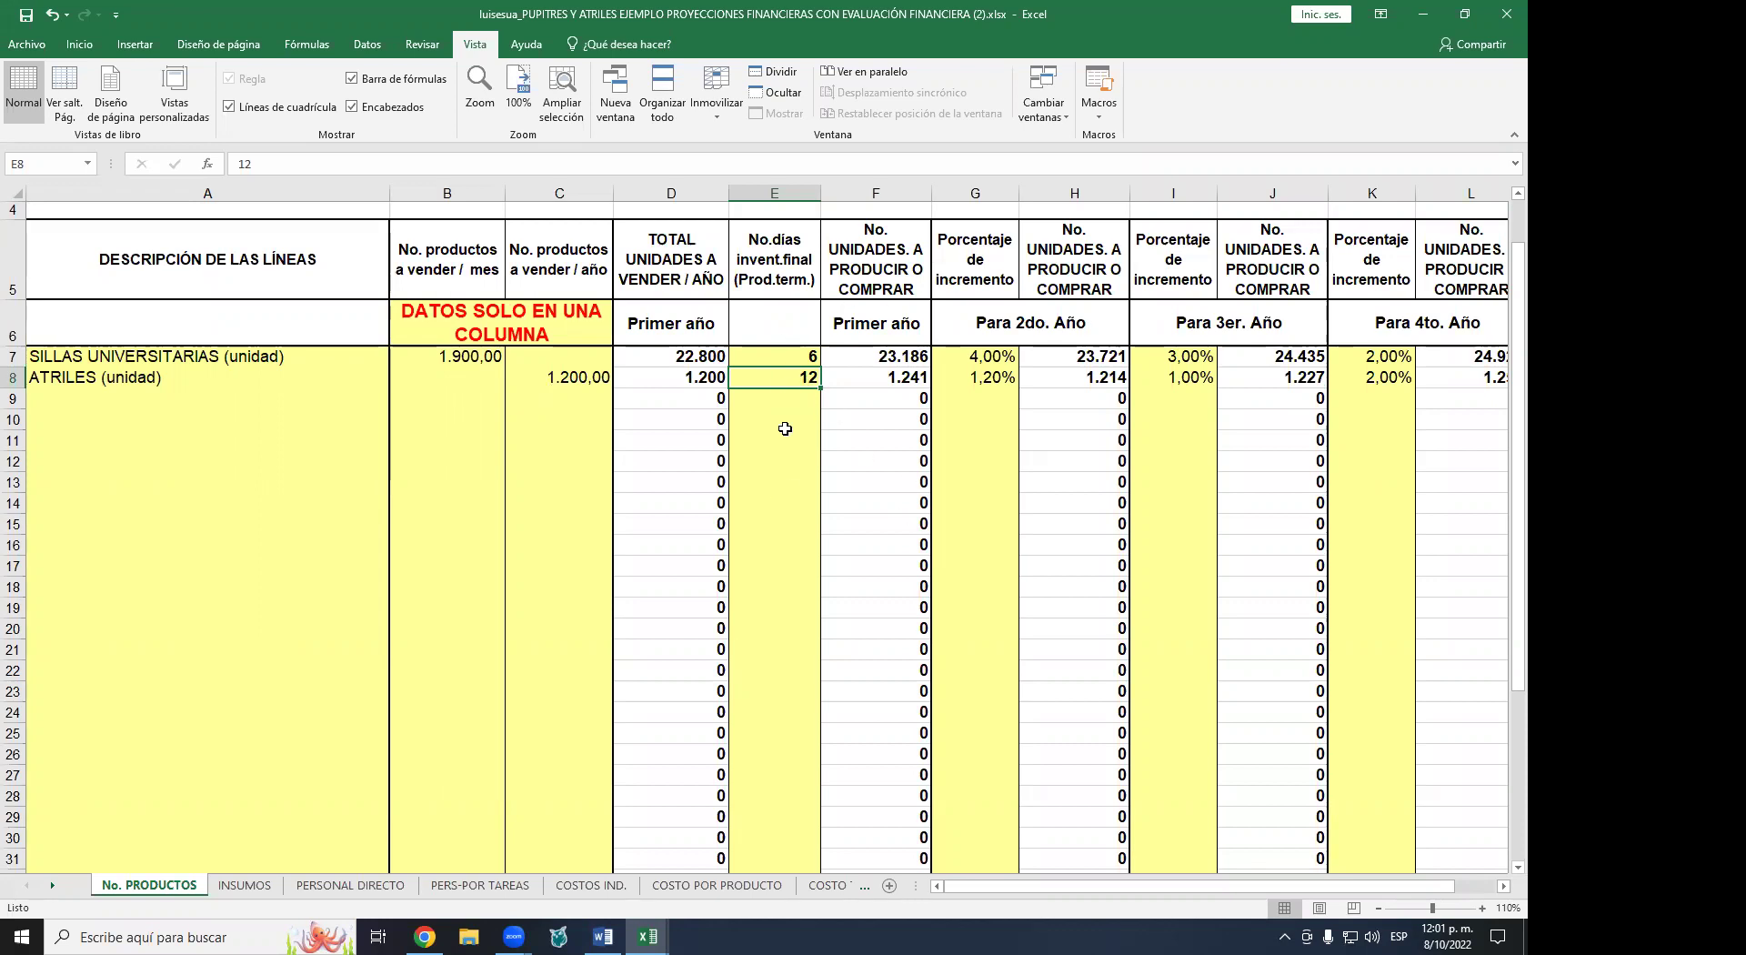
# - Select the SILLAS and ATRILES inventory days in E7:E8 to check their total
pyautogui.click(780, 361)
pyautogui.moveTo(779, 361); pyautogui.dragTo(778, 378)
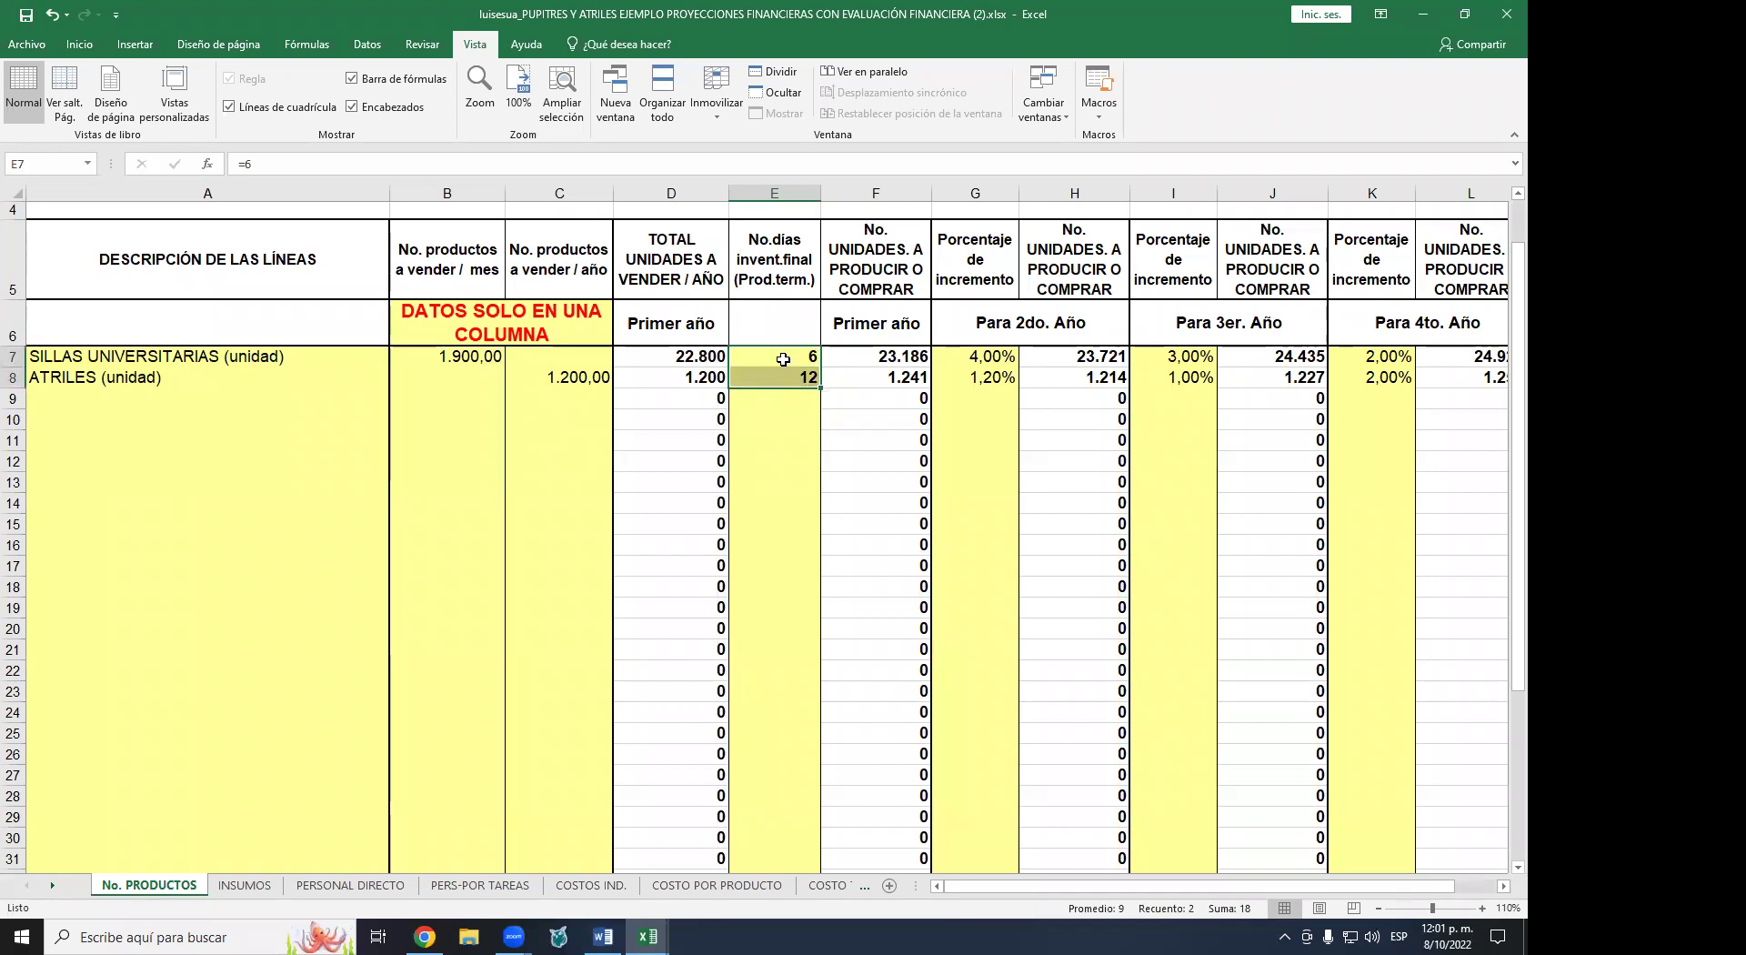
pyautogui.click(811, 424)
pyautogui.click(800, 358)
pyautogui.click(796, 380)
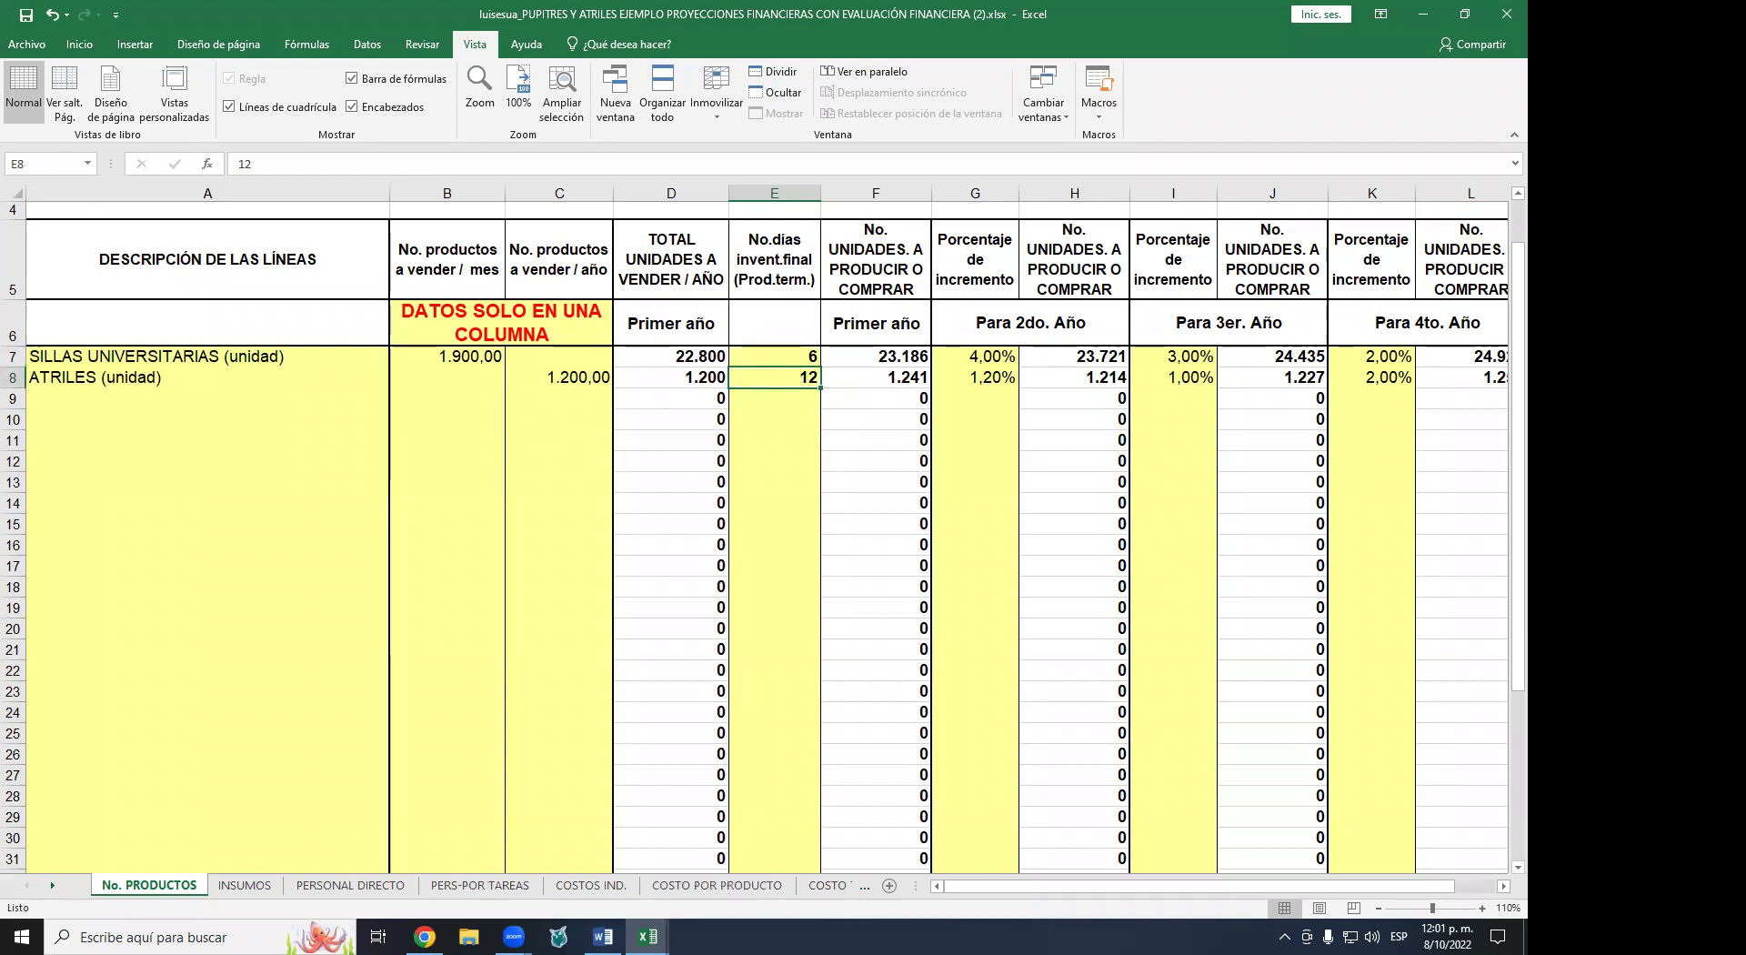
# - Glance at the INVERSIONES sheet, then return to No. PRODUCTOS
pyautogui.click(51, 885)
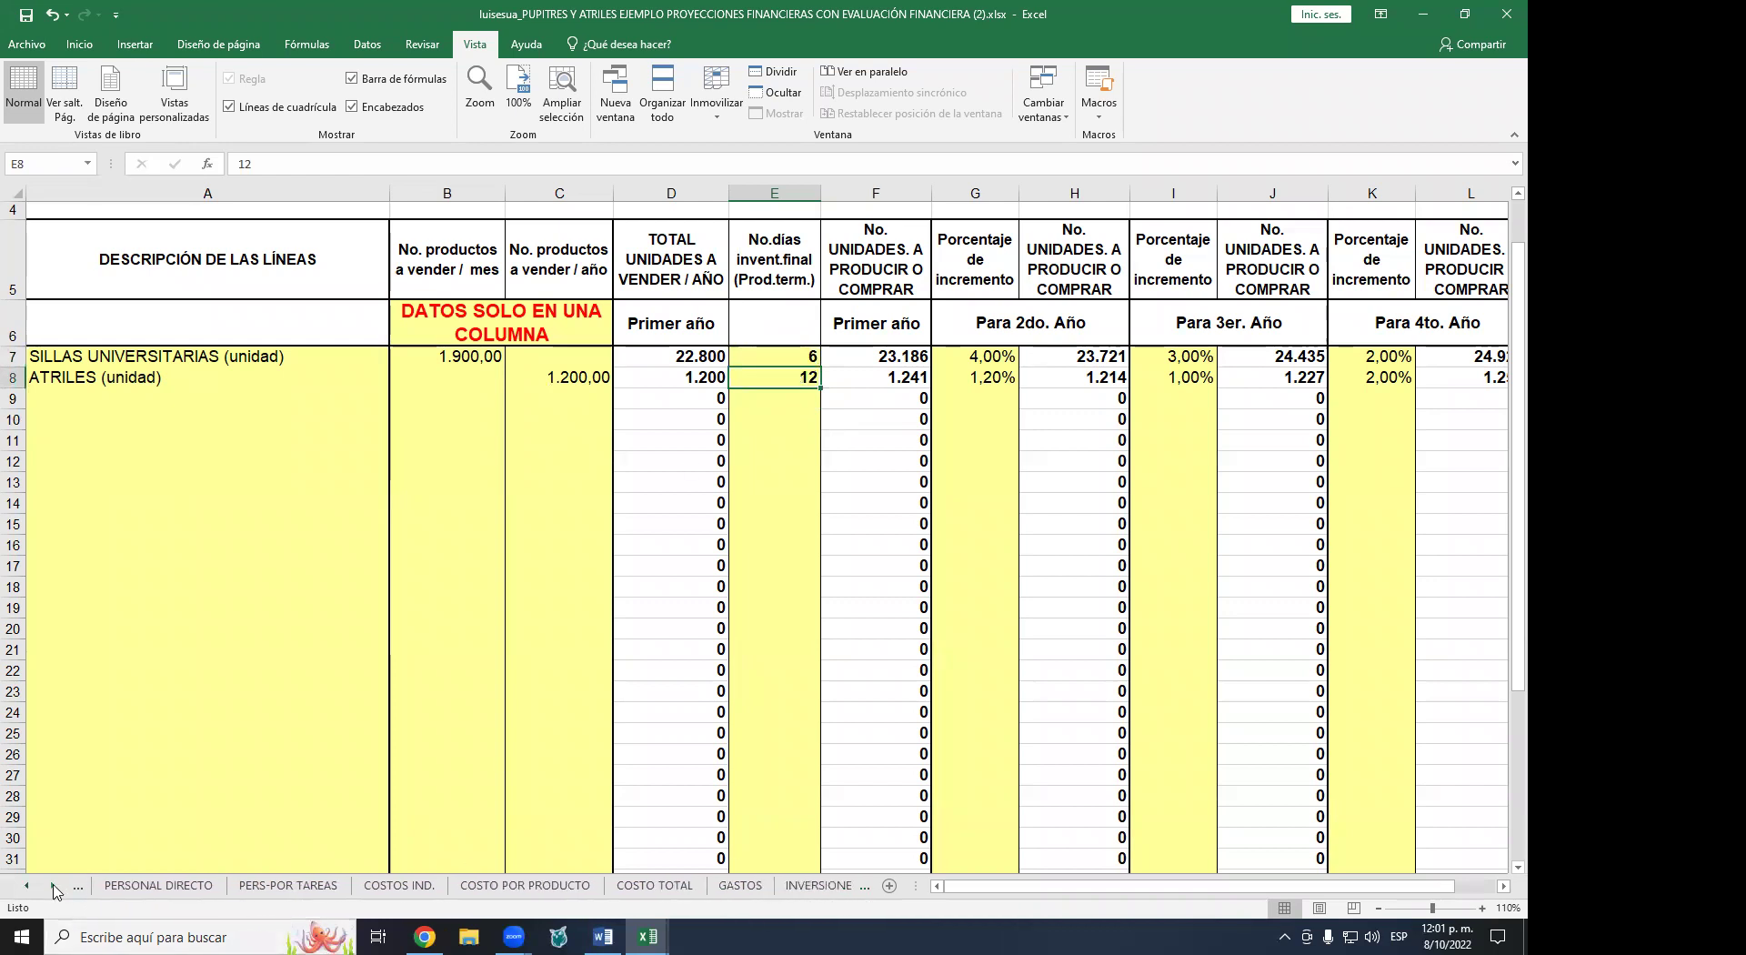
pyautogui.click(564, 885)
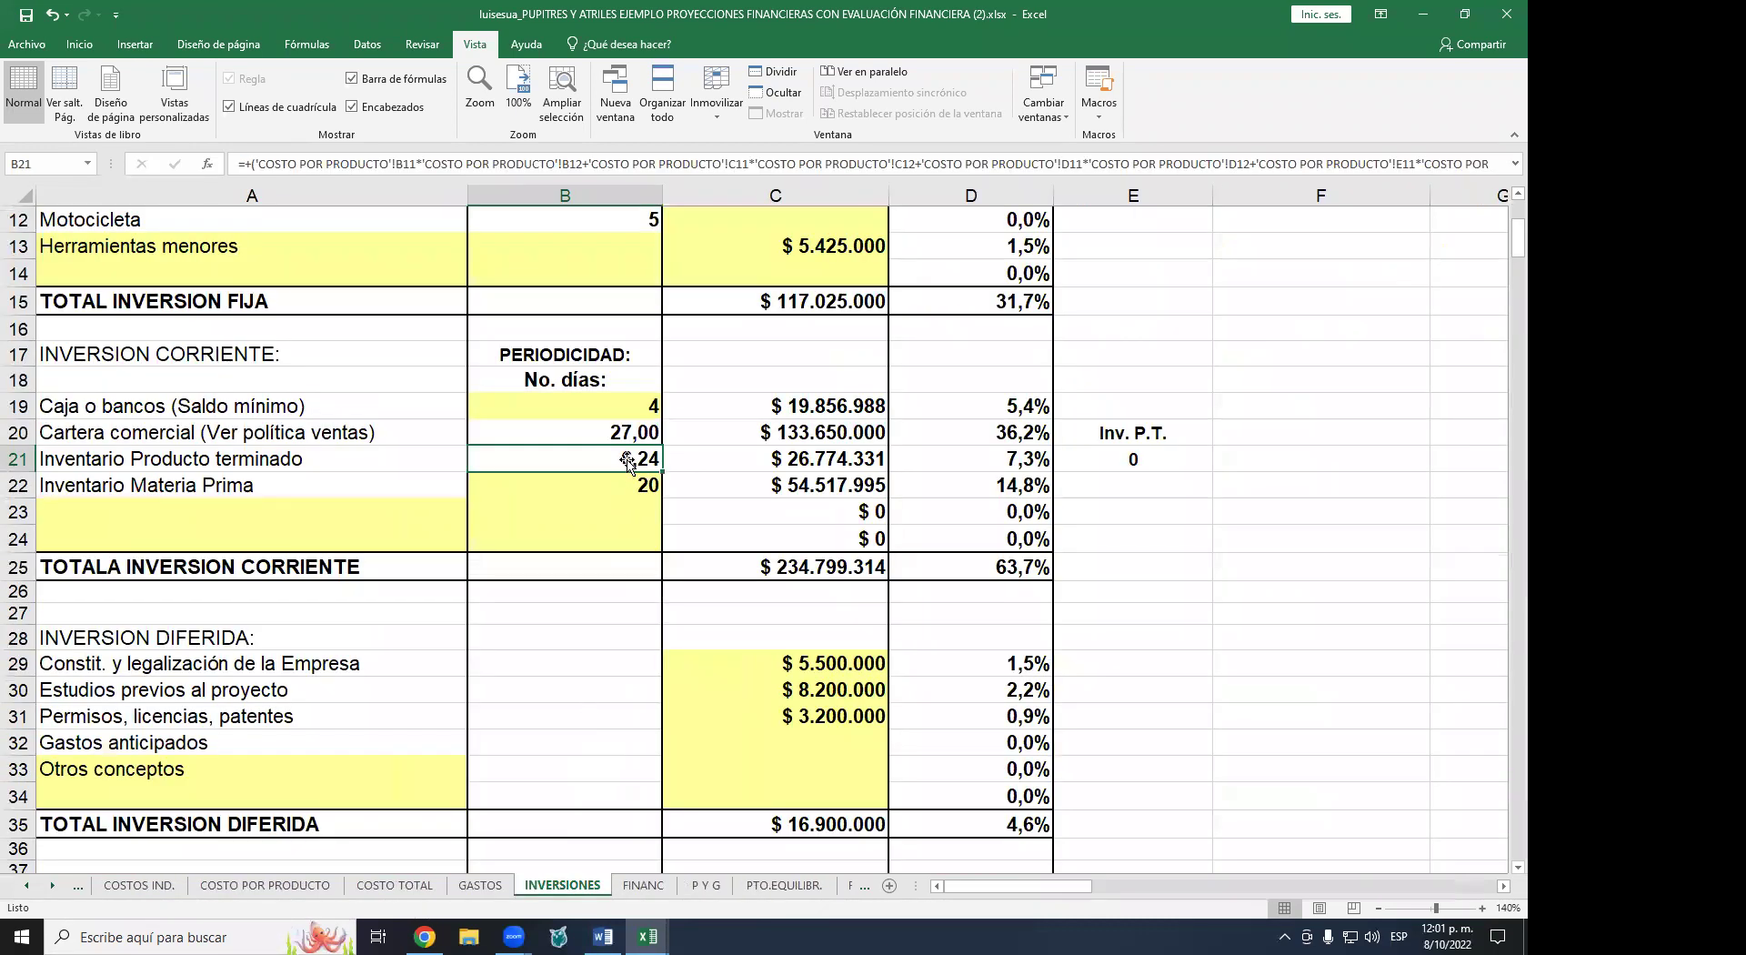
pyautogui.click(26, 888)
pyautogui.click(26, 891)
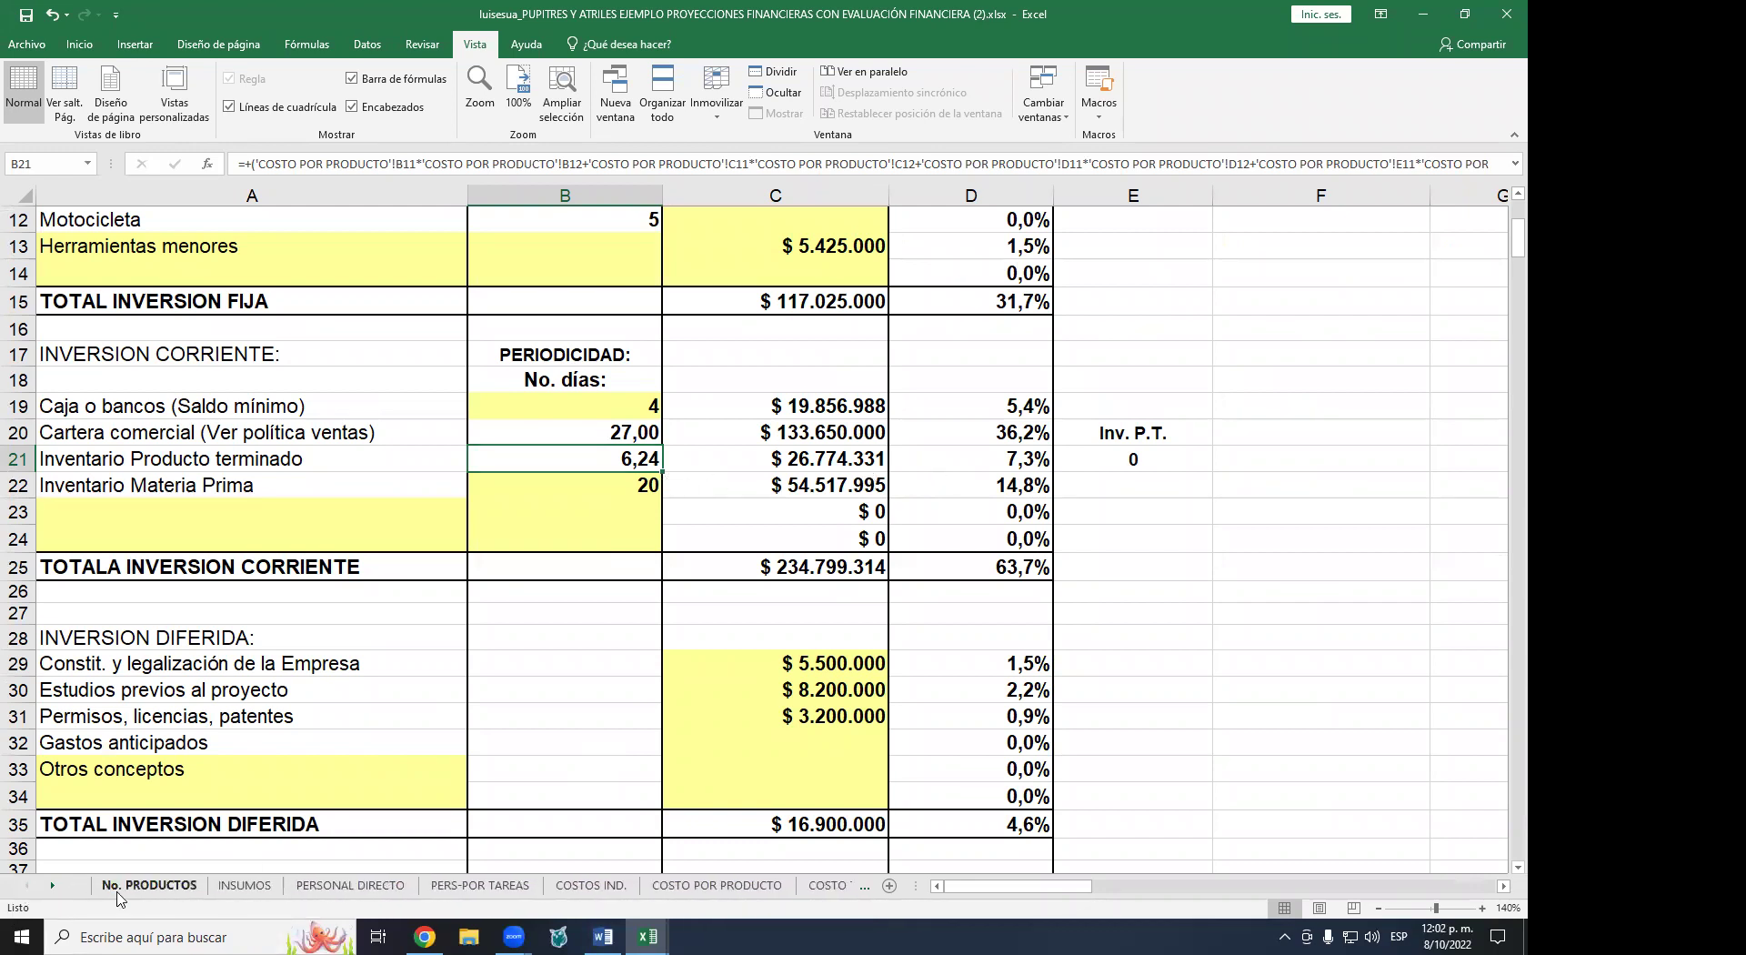
pyautogui.click(118, 887)
# - Review the SILLAS and ATRILES inventory days in E7 and E8 again
pyautogui.click(779, 356)
pyautogui.click(781, 375)
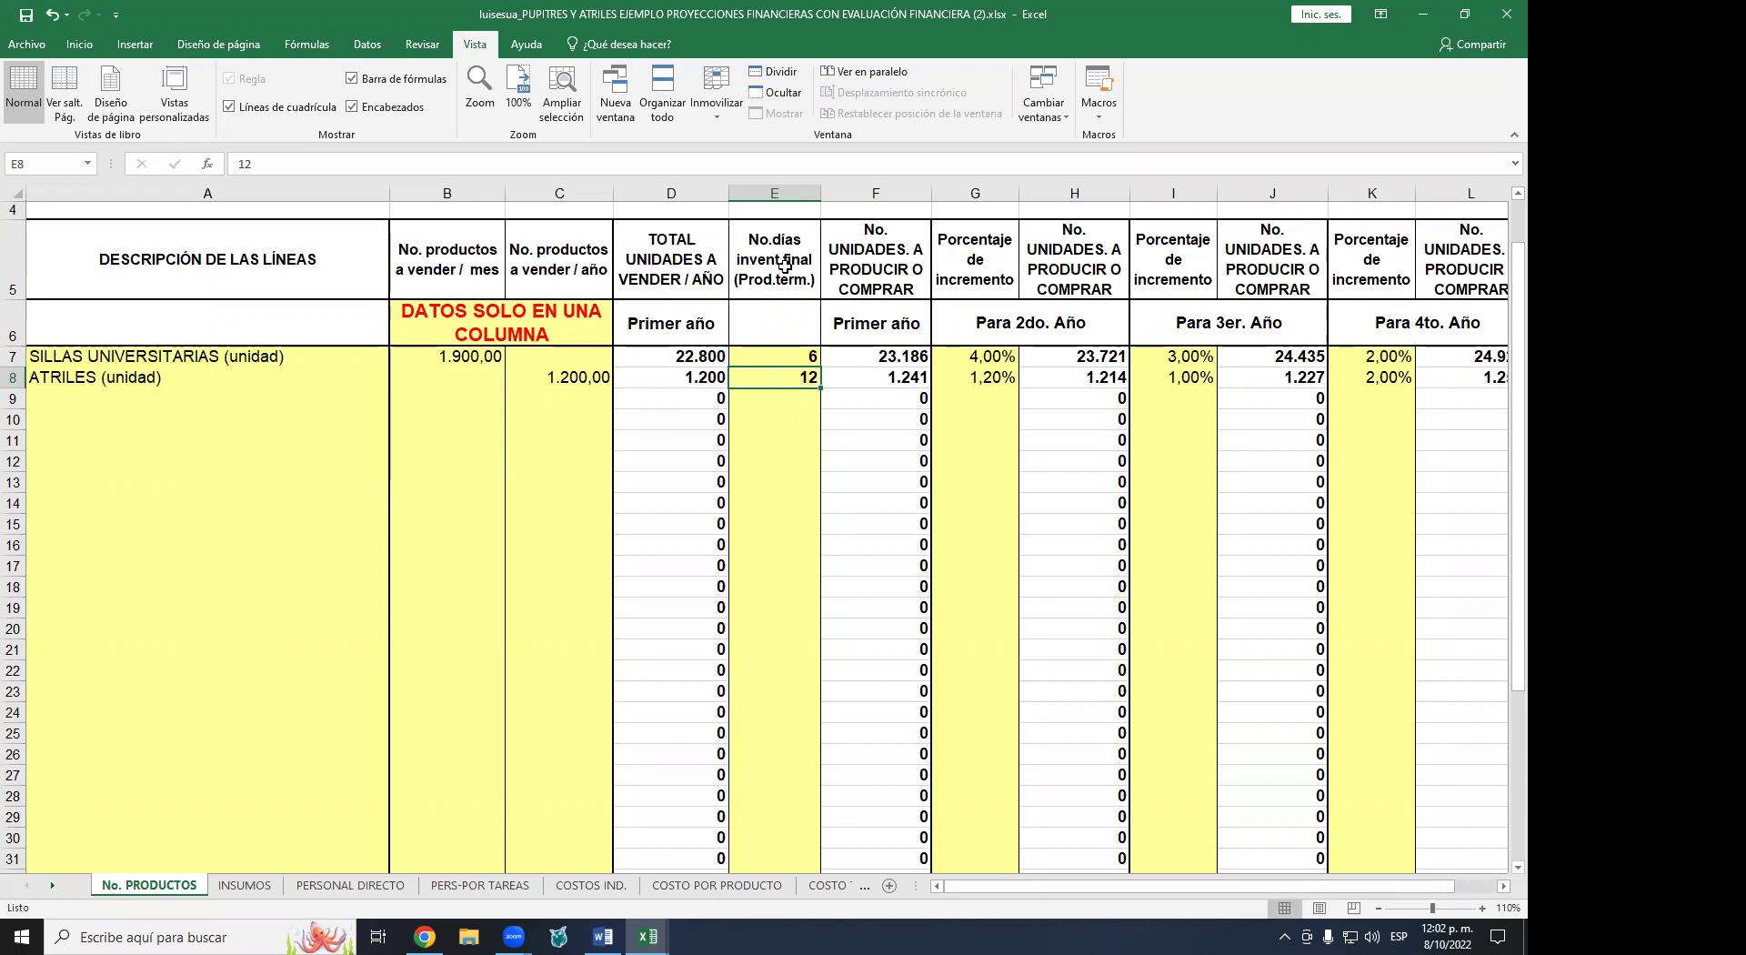
pyautogui.click(799, 360)
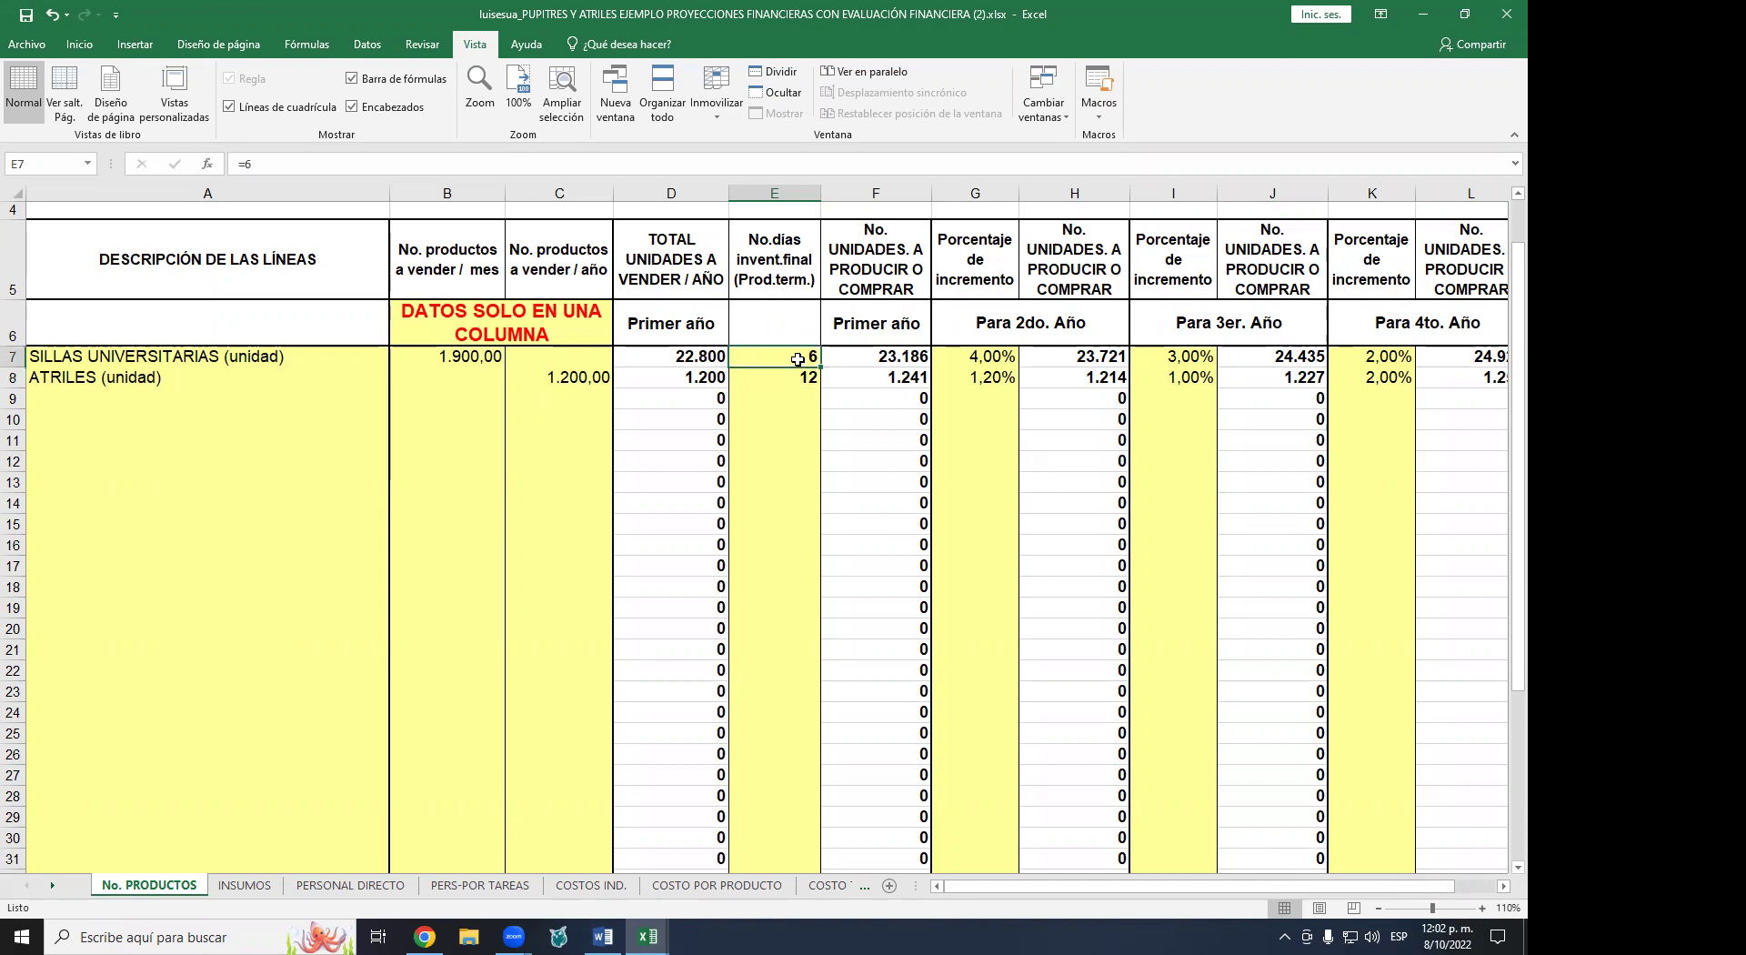
pyautogui.click(798, 376)
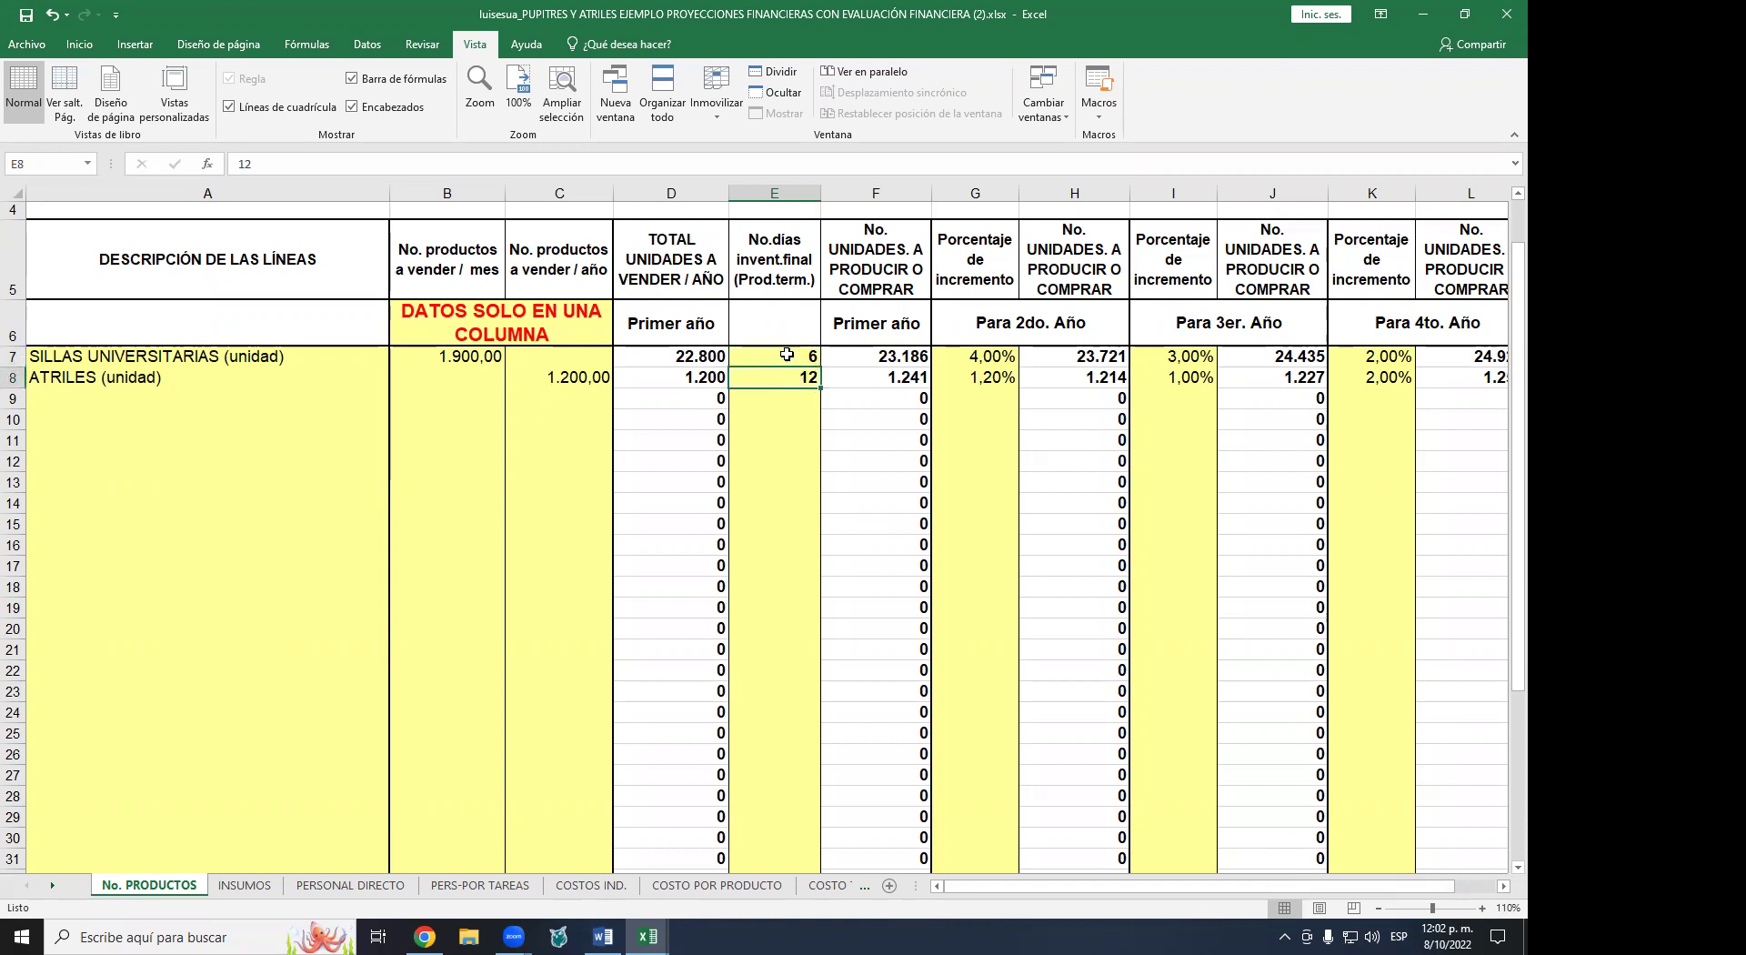
pyautogui.click(785, 355)
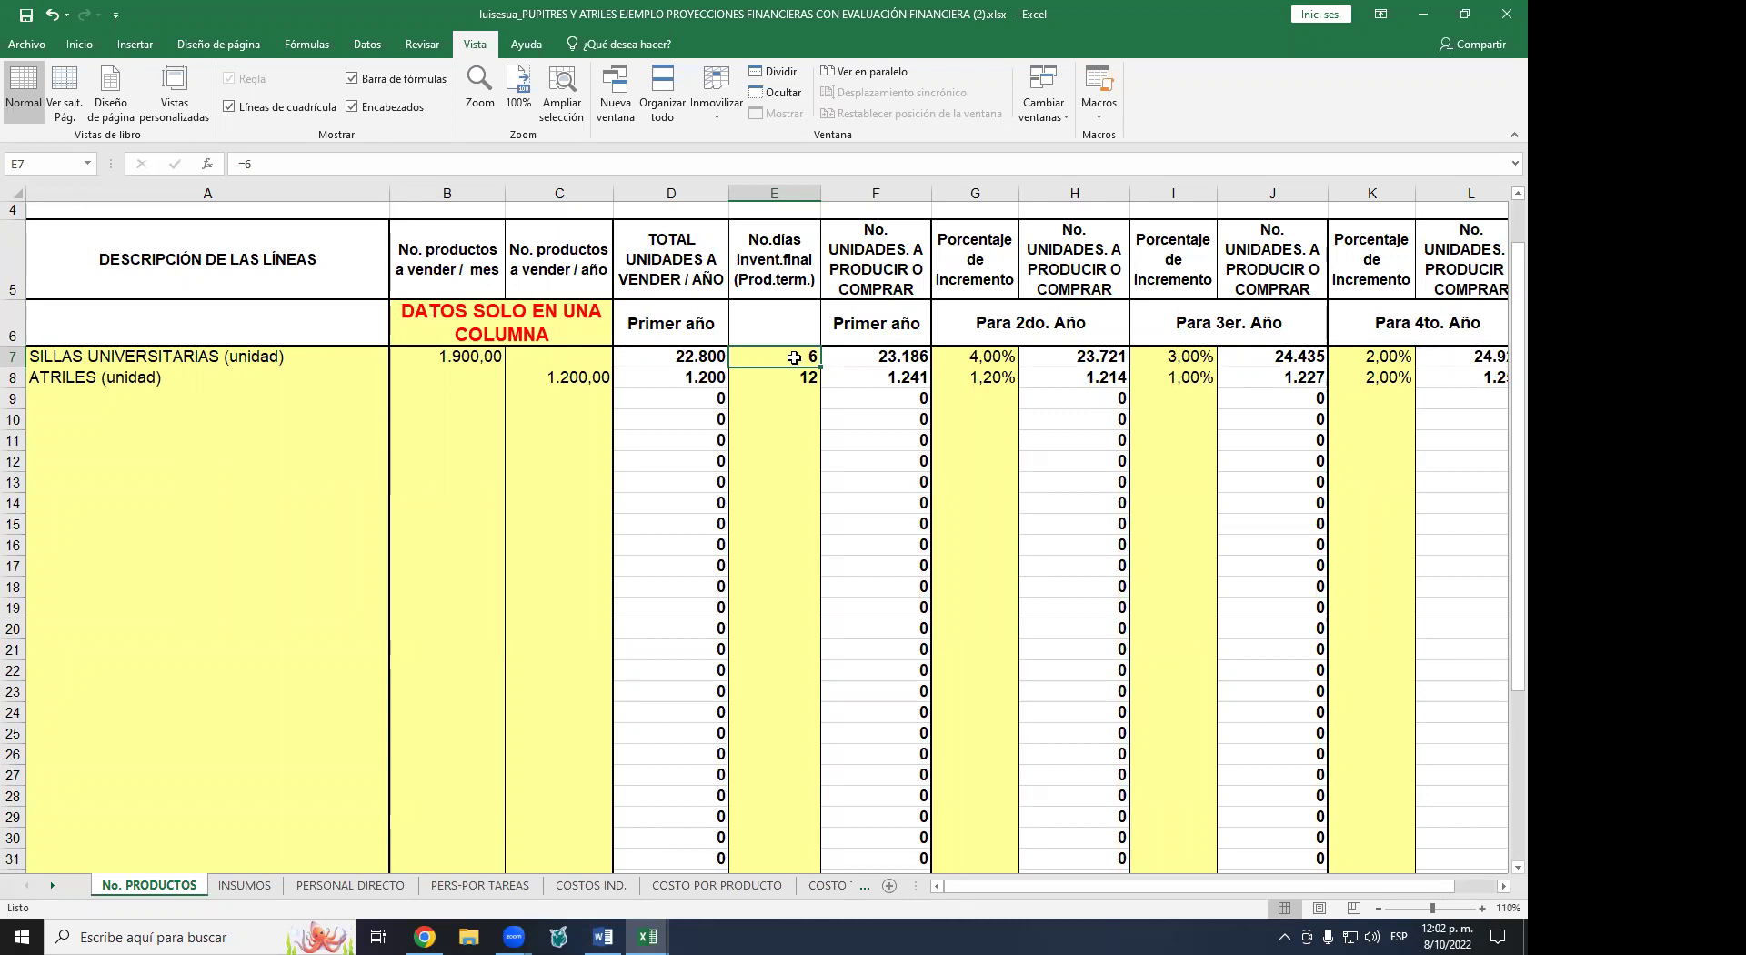
pyautogui.click(787, 379)
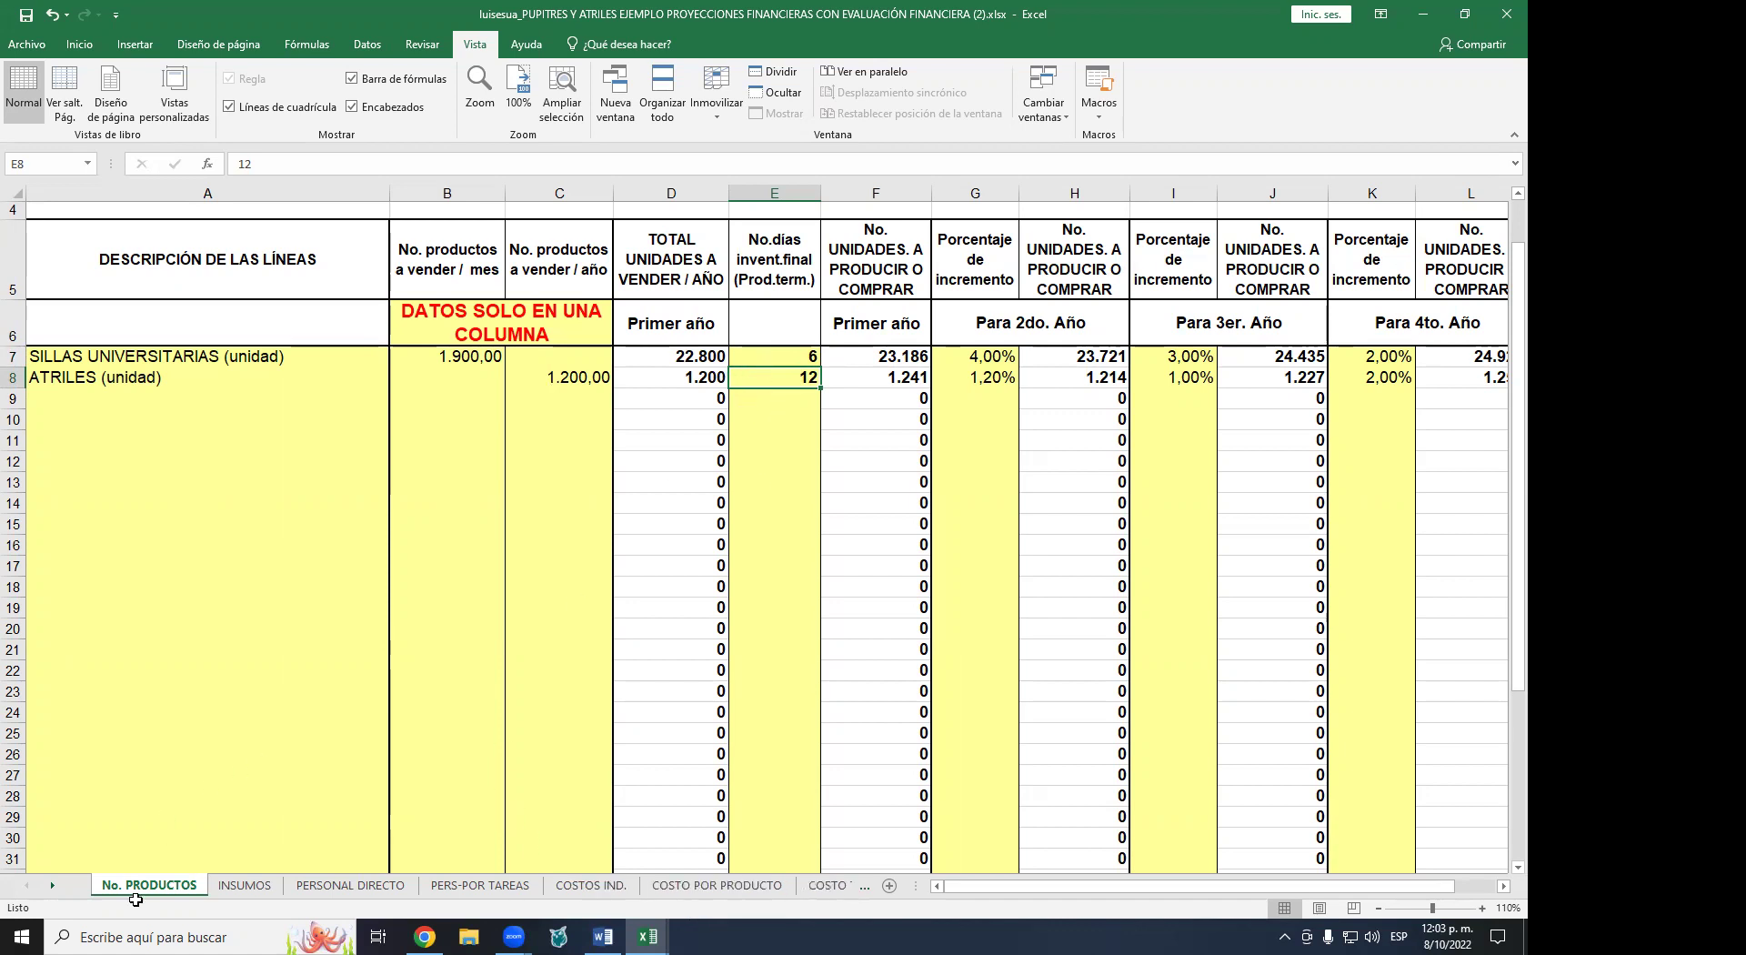
# - Check the Inventario Producto terminado row on INVERSIONES, then go back to No. PRODUCTOS
pyautogui.click(53, 886)
pyautogui.click(53, 886)
pyautogui.click(53, 886)
pyautogui.click(52, 886)
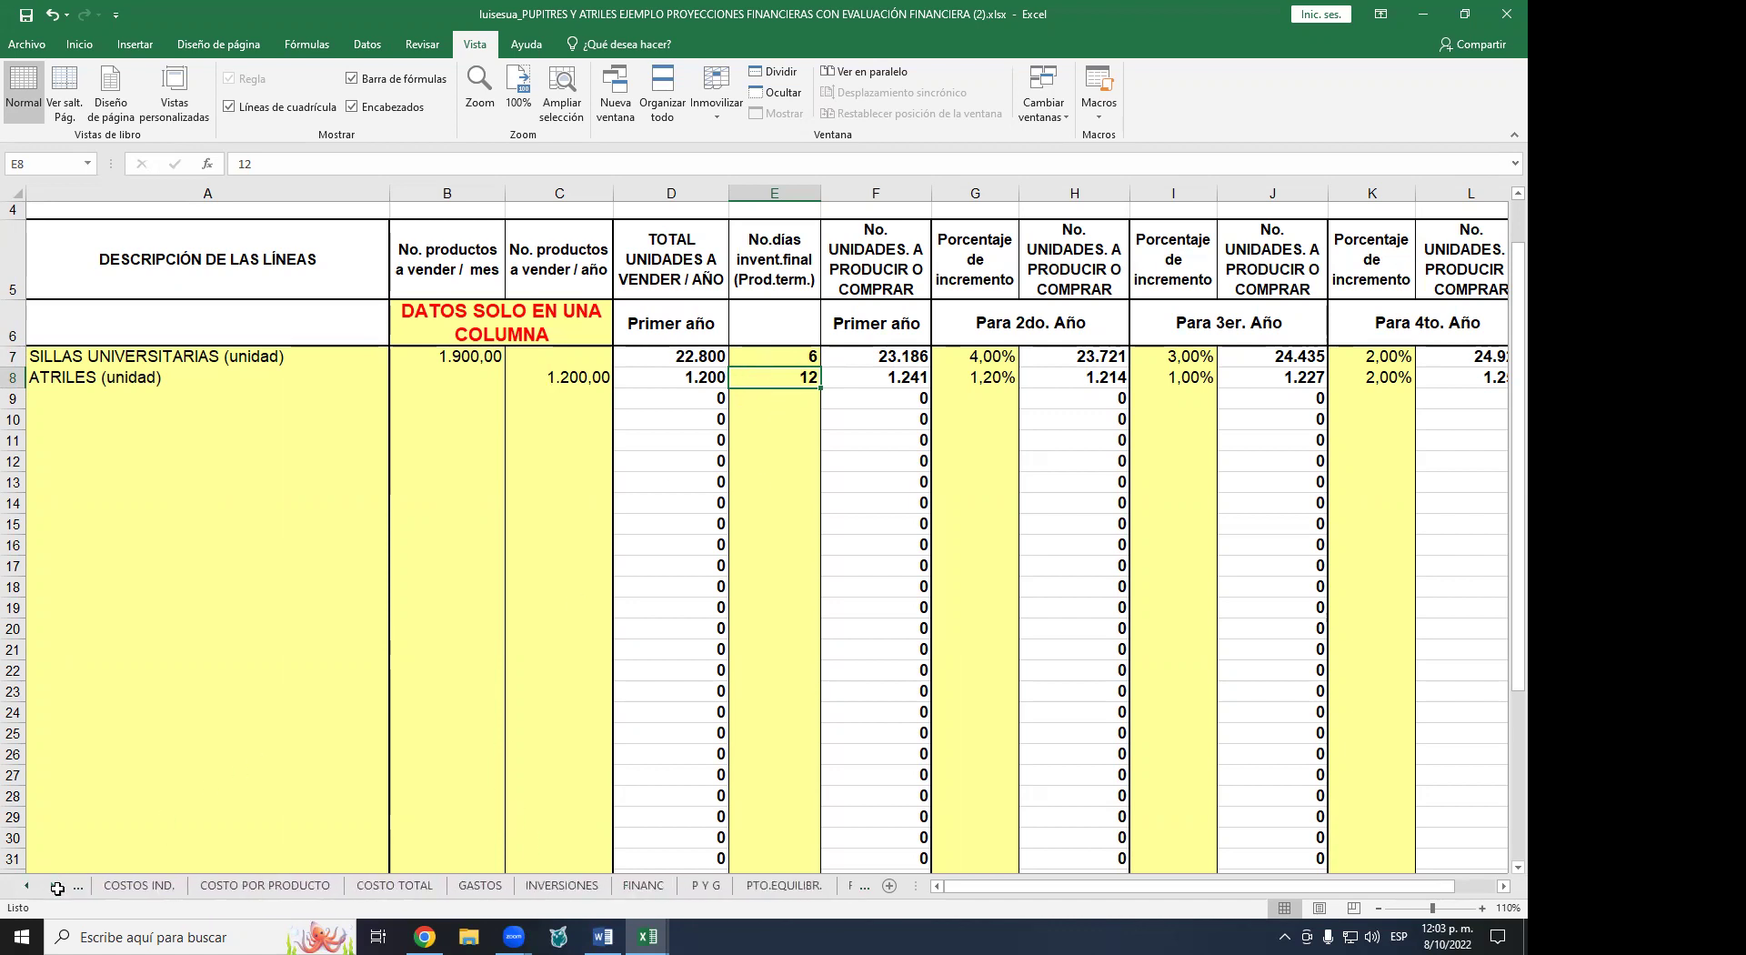
pyautogui.click(569, 885)
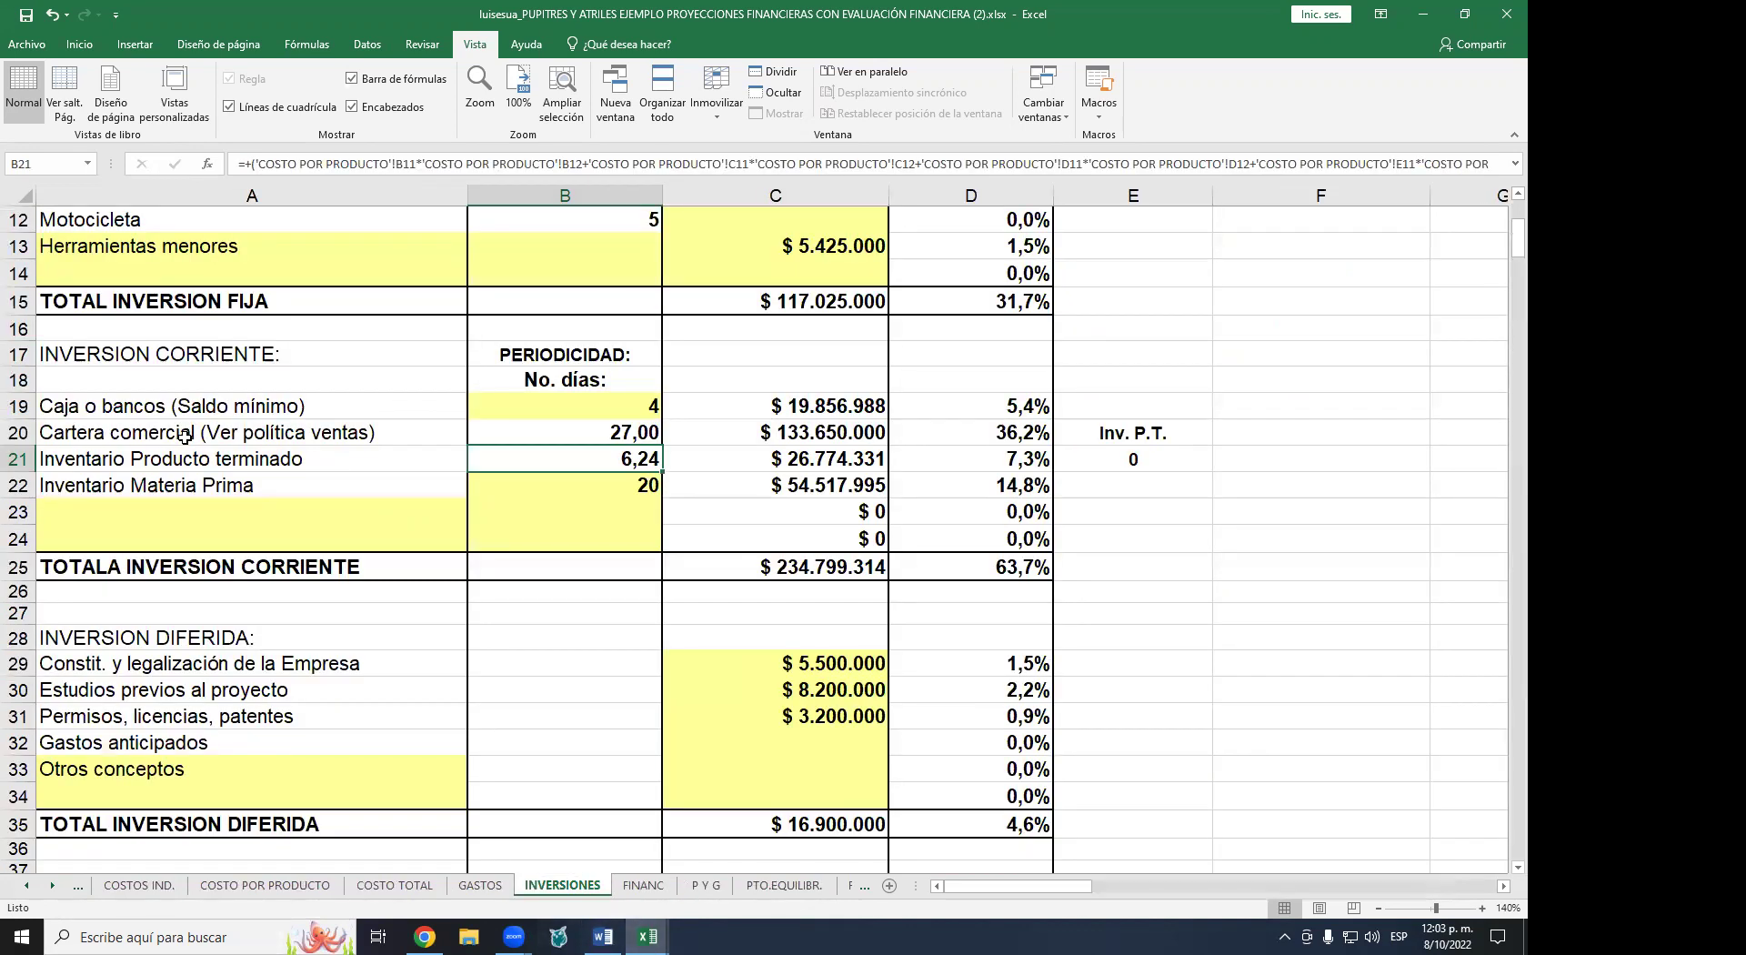
pyautogui.click(163, 456)
pyautogui.click(539, 469)
pyautogui.click(27, 887)
pyautogui.click(28, 886)
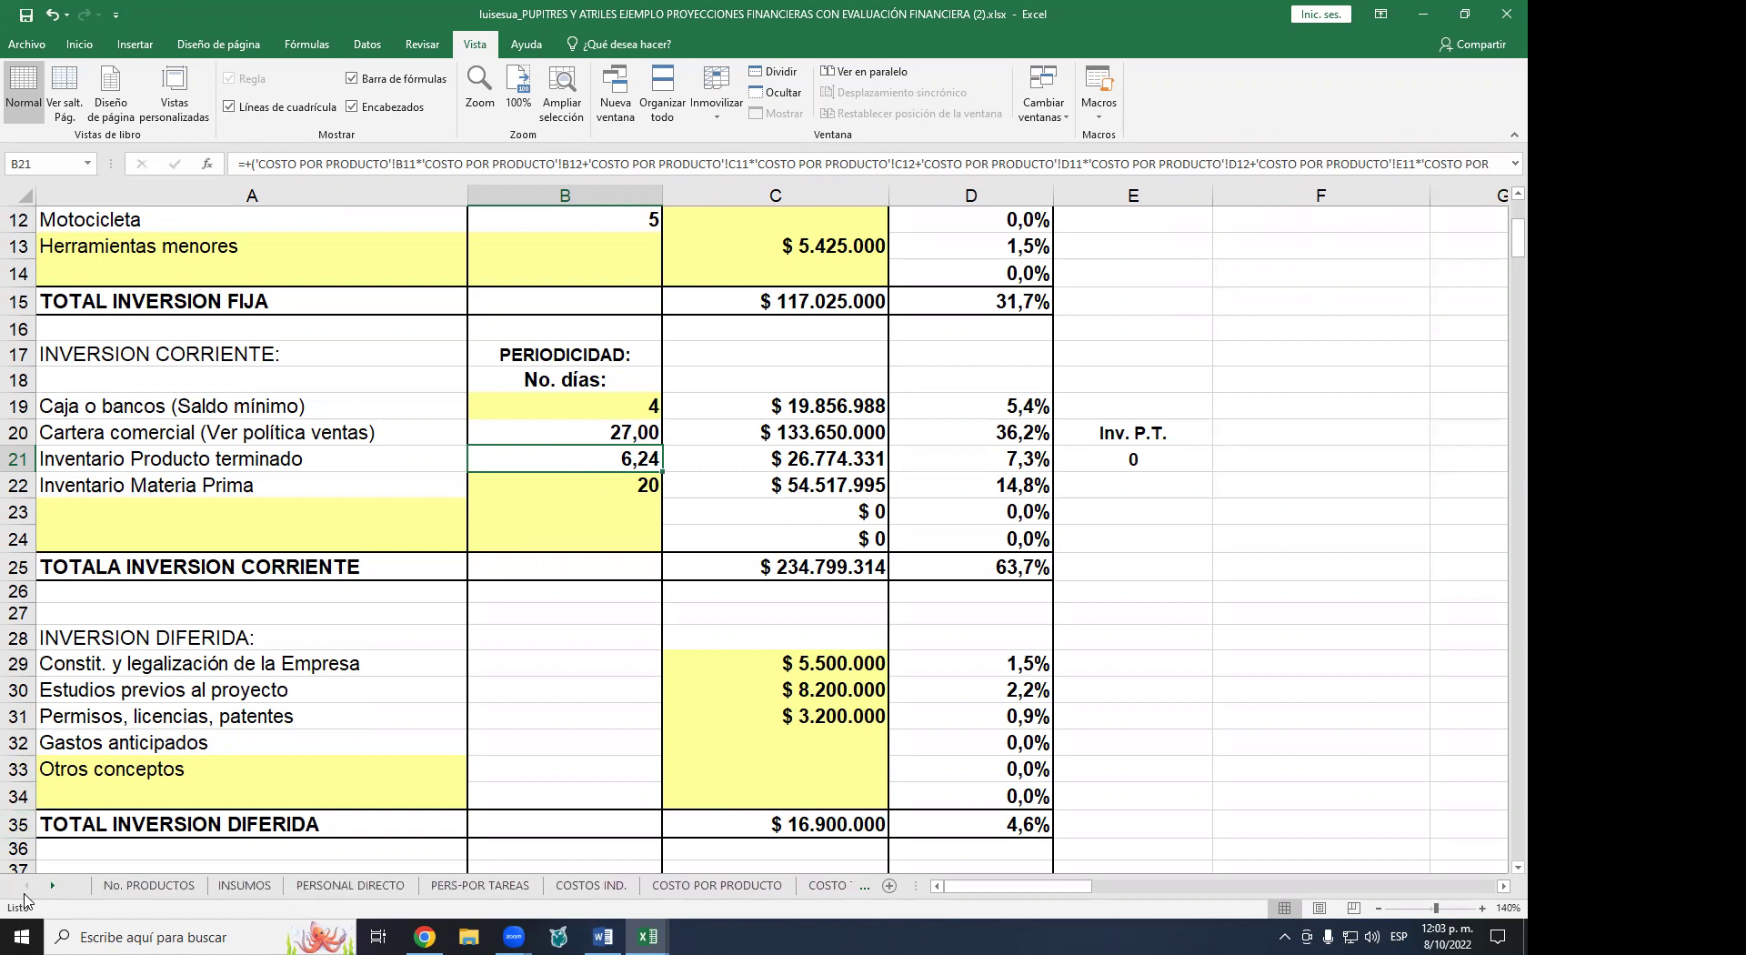
pyautogui.click(137, 885)
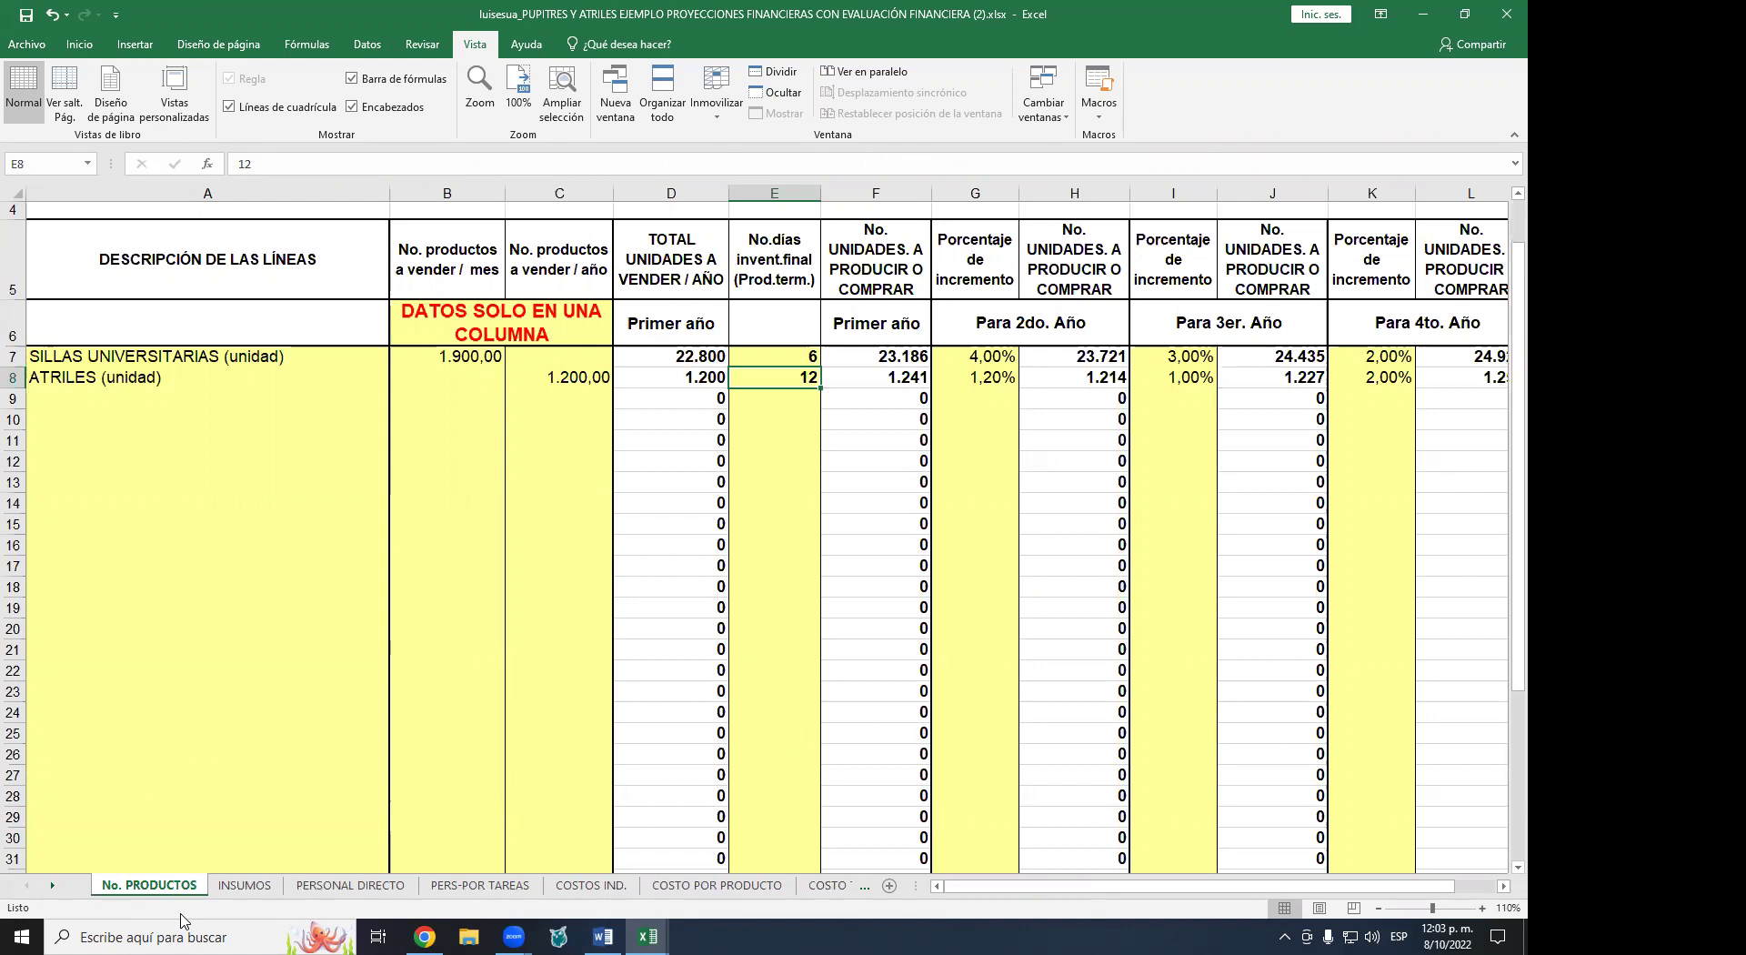
# - Enter a simple average of E7 and E8 divided by 2 in E9, then delete it
pyautogui.press('Delete')
pyautogui.press('Down')
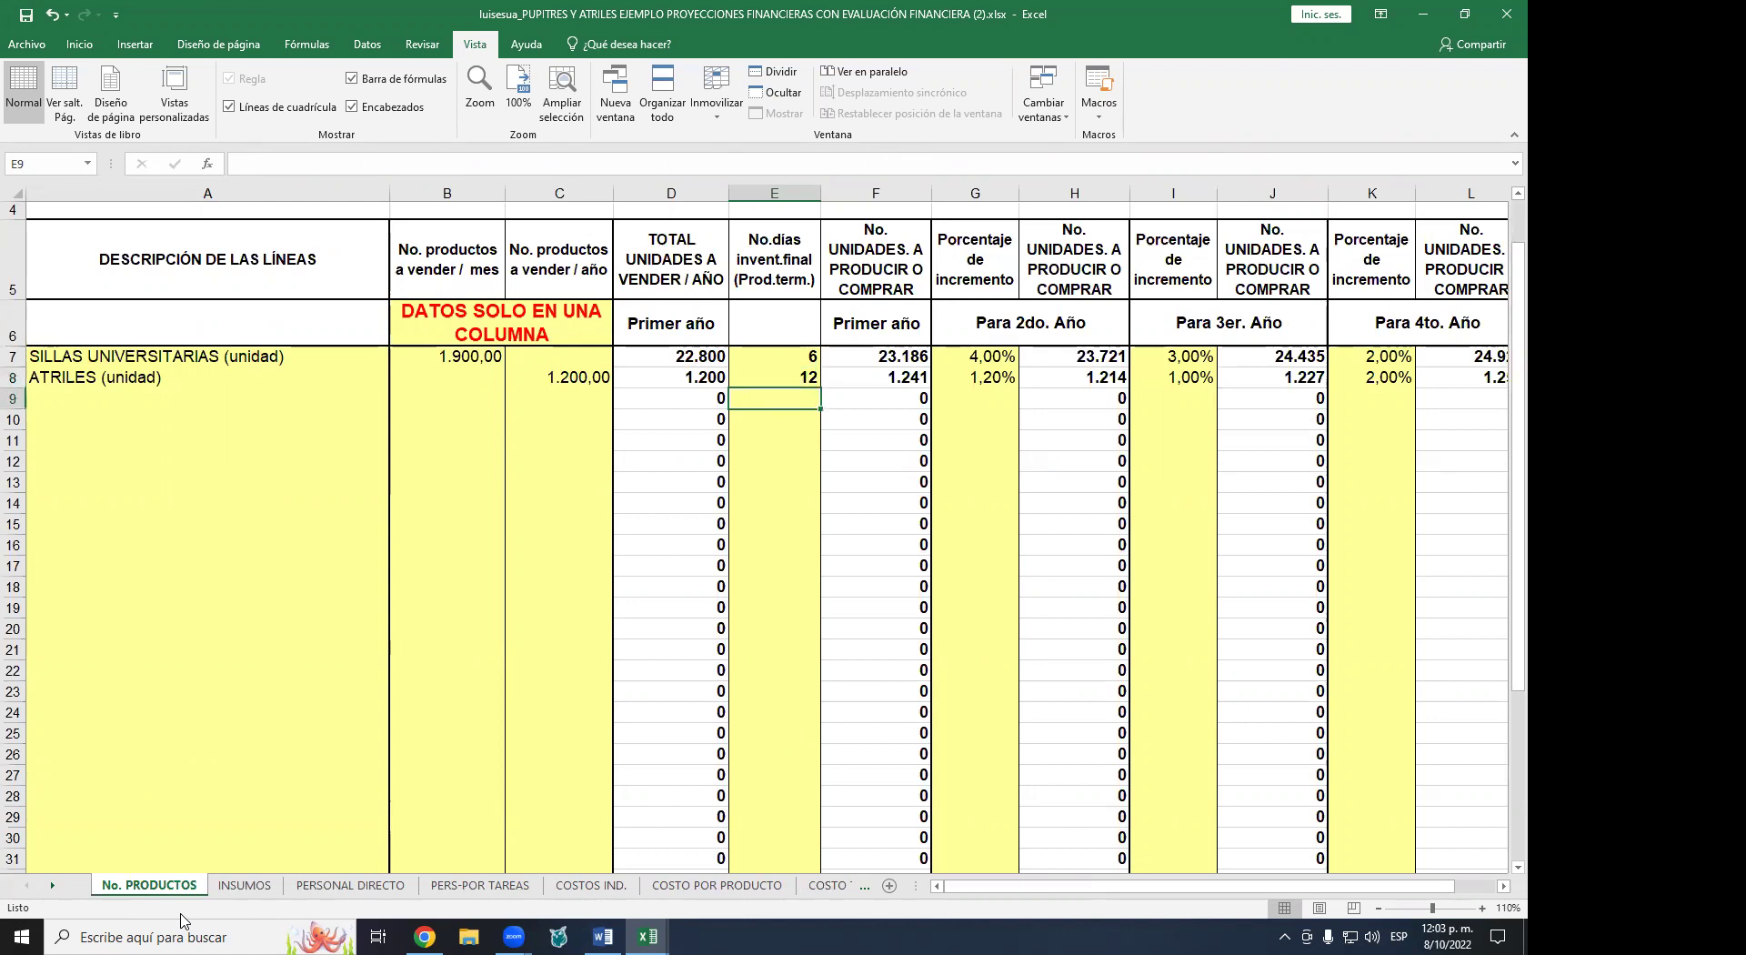
pyautogui.write('+')
pyautogui.press('Up')
pyautogui.press('Up')
pyautogui.write('+')
pyautogui.press('Up')
pyautogui.press('Down')
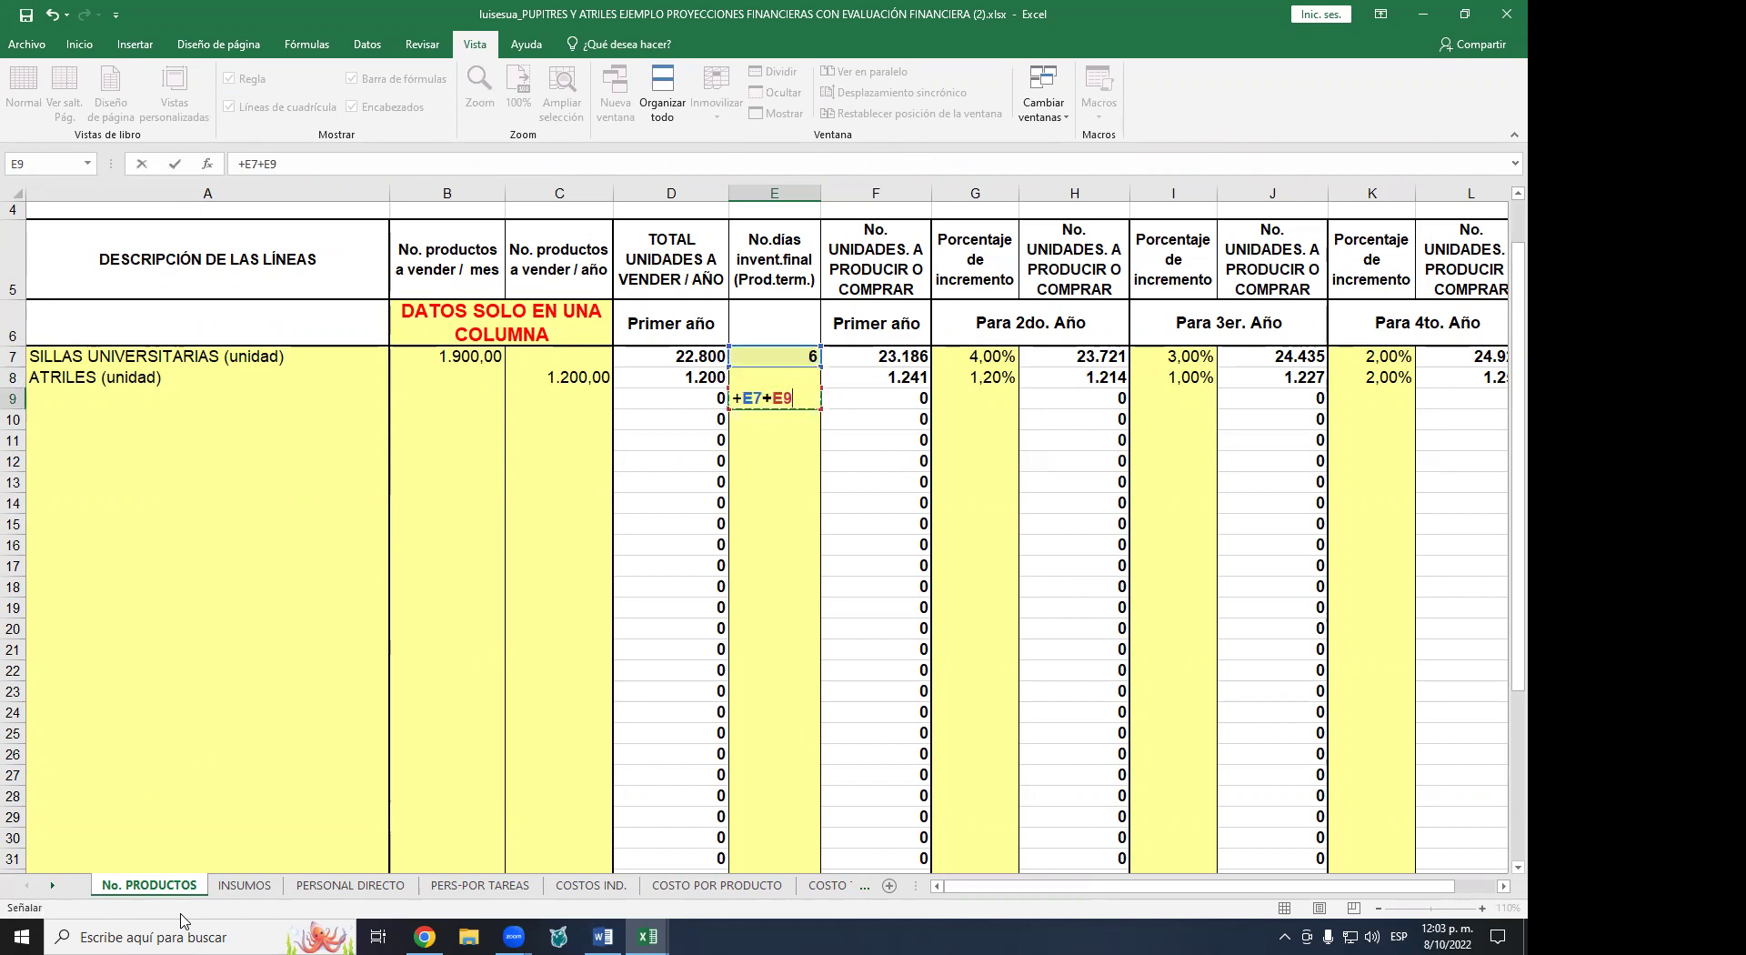
pyautogui.press('Up')
pyautogui.write(')')
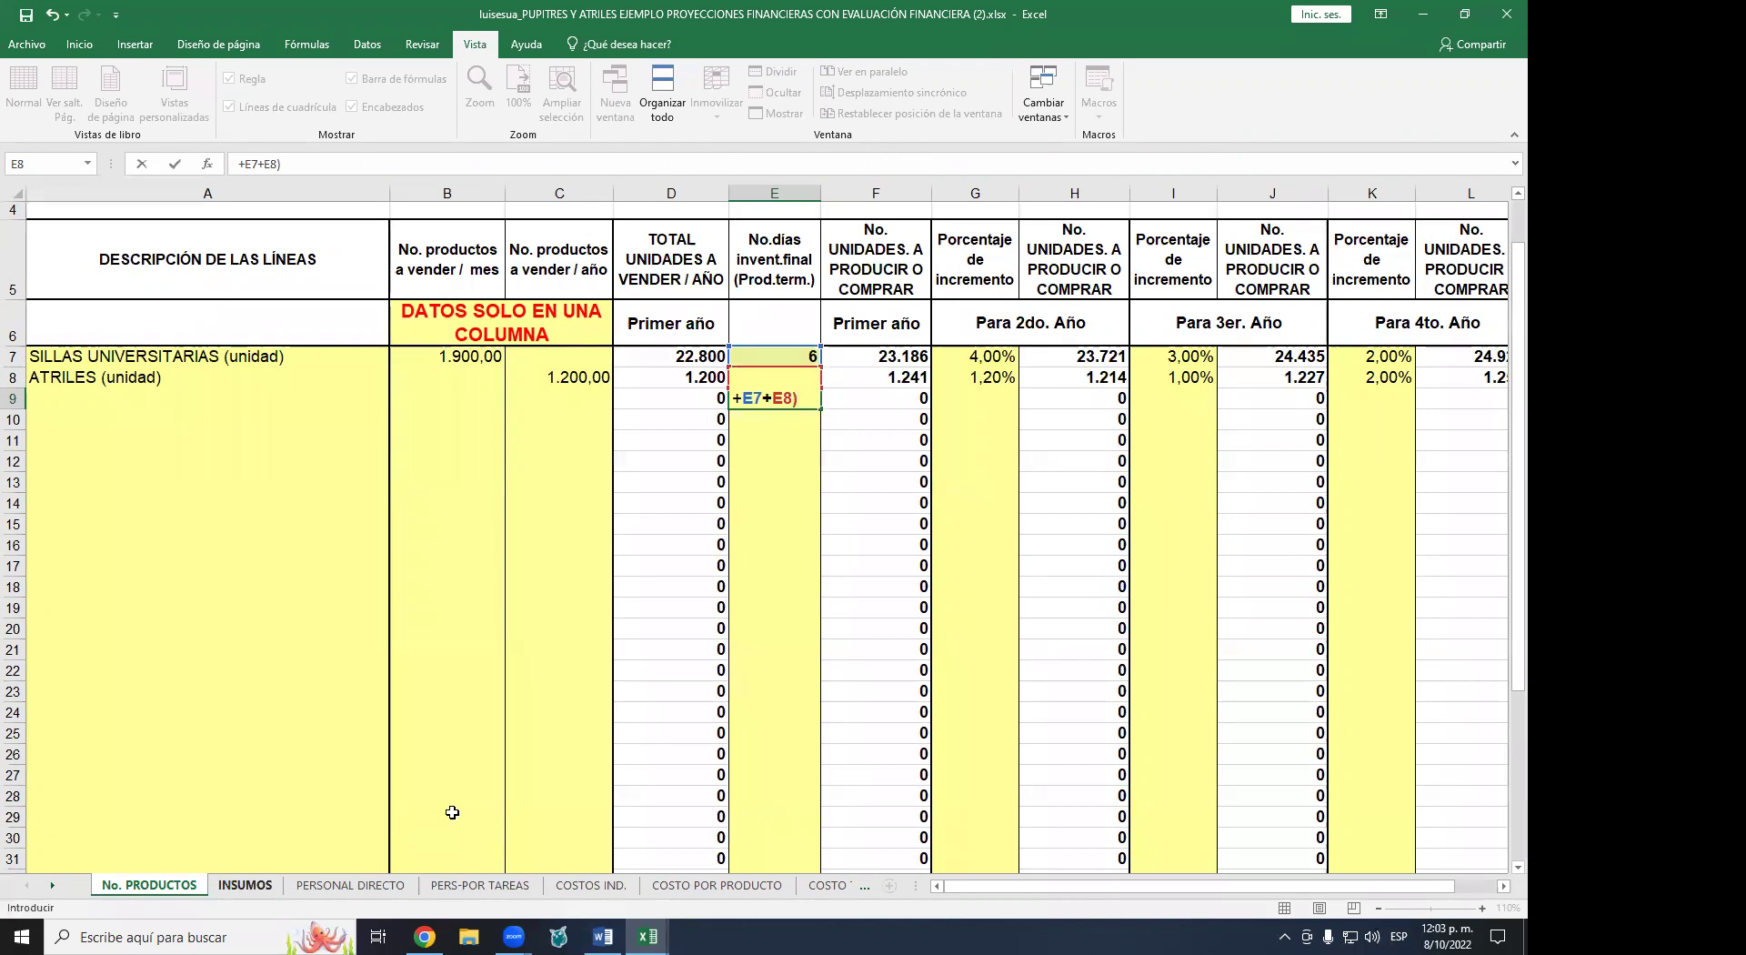
pyautogui.click(745, 401)
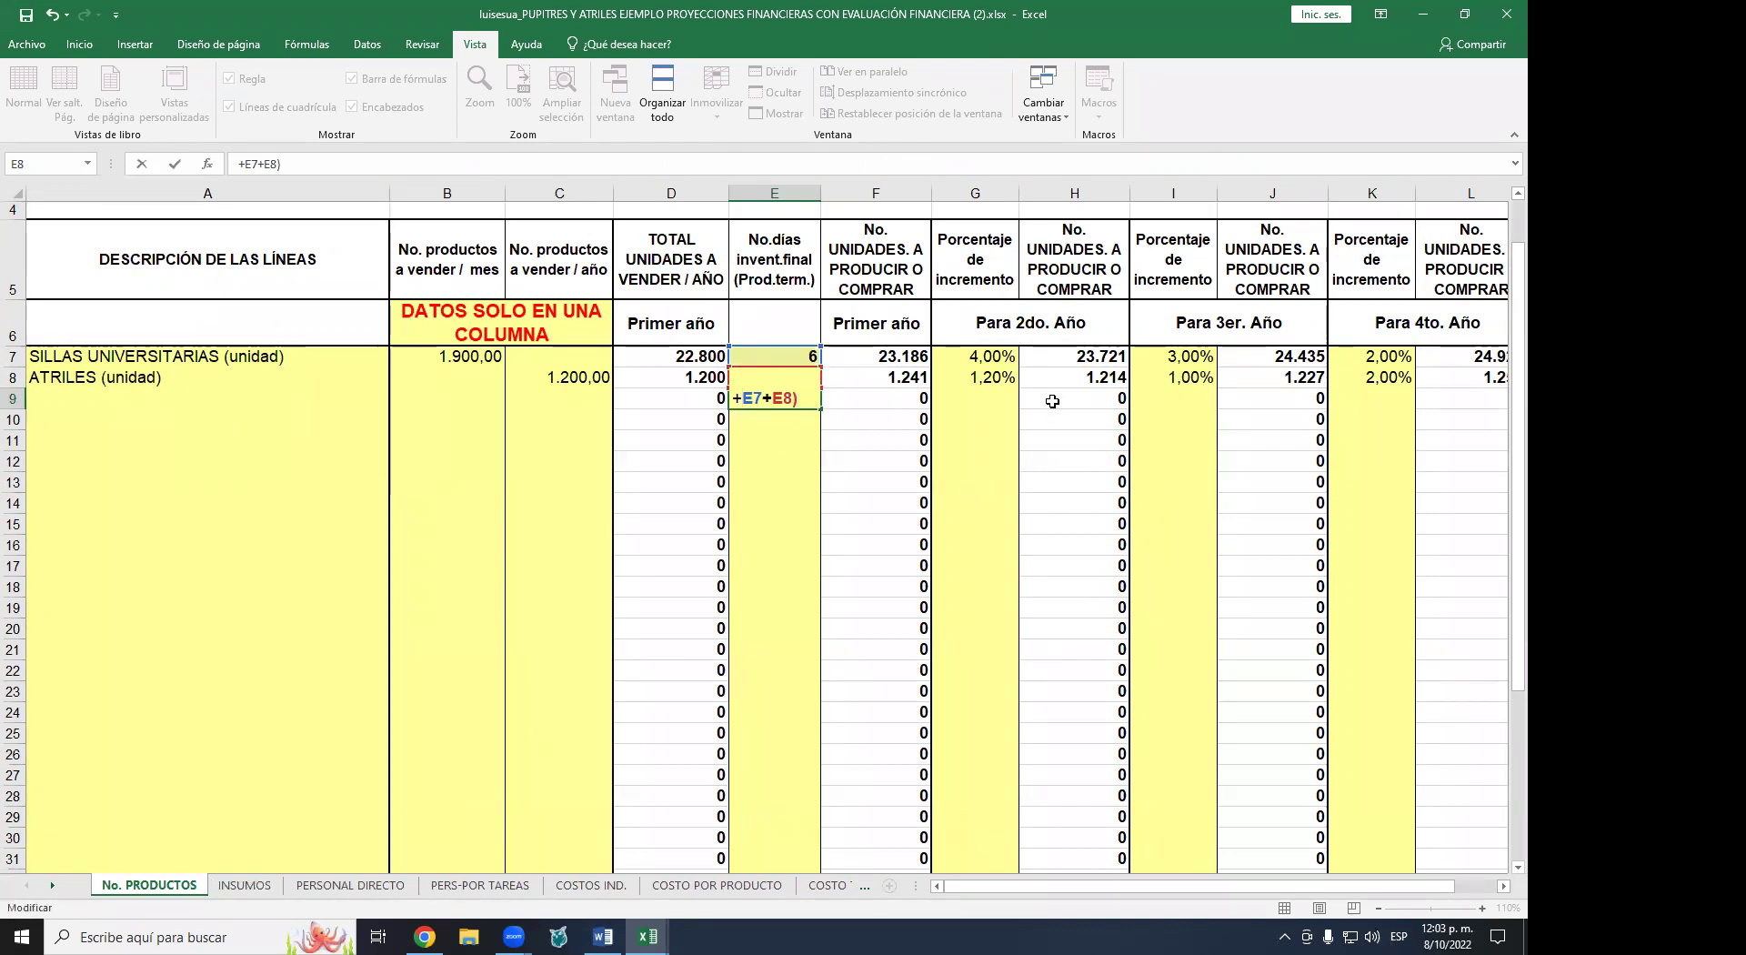
pyautogui.write('(')
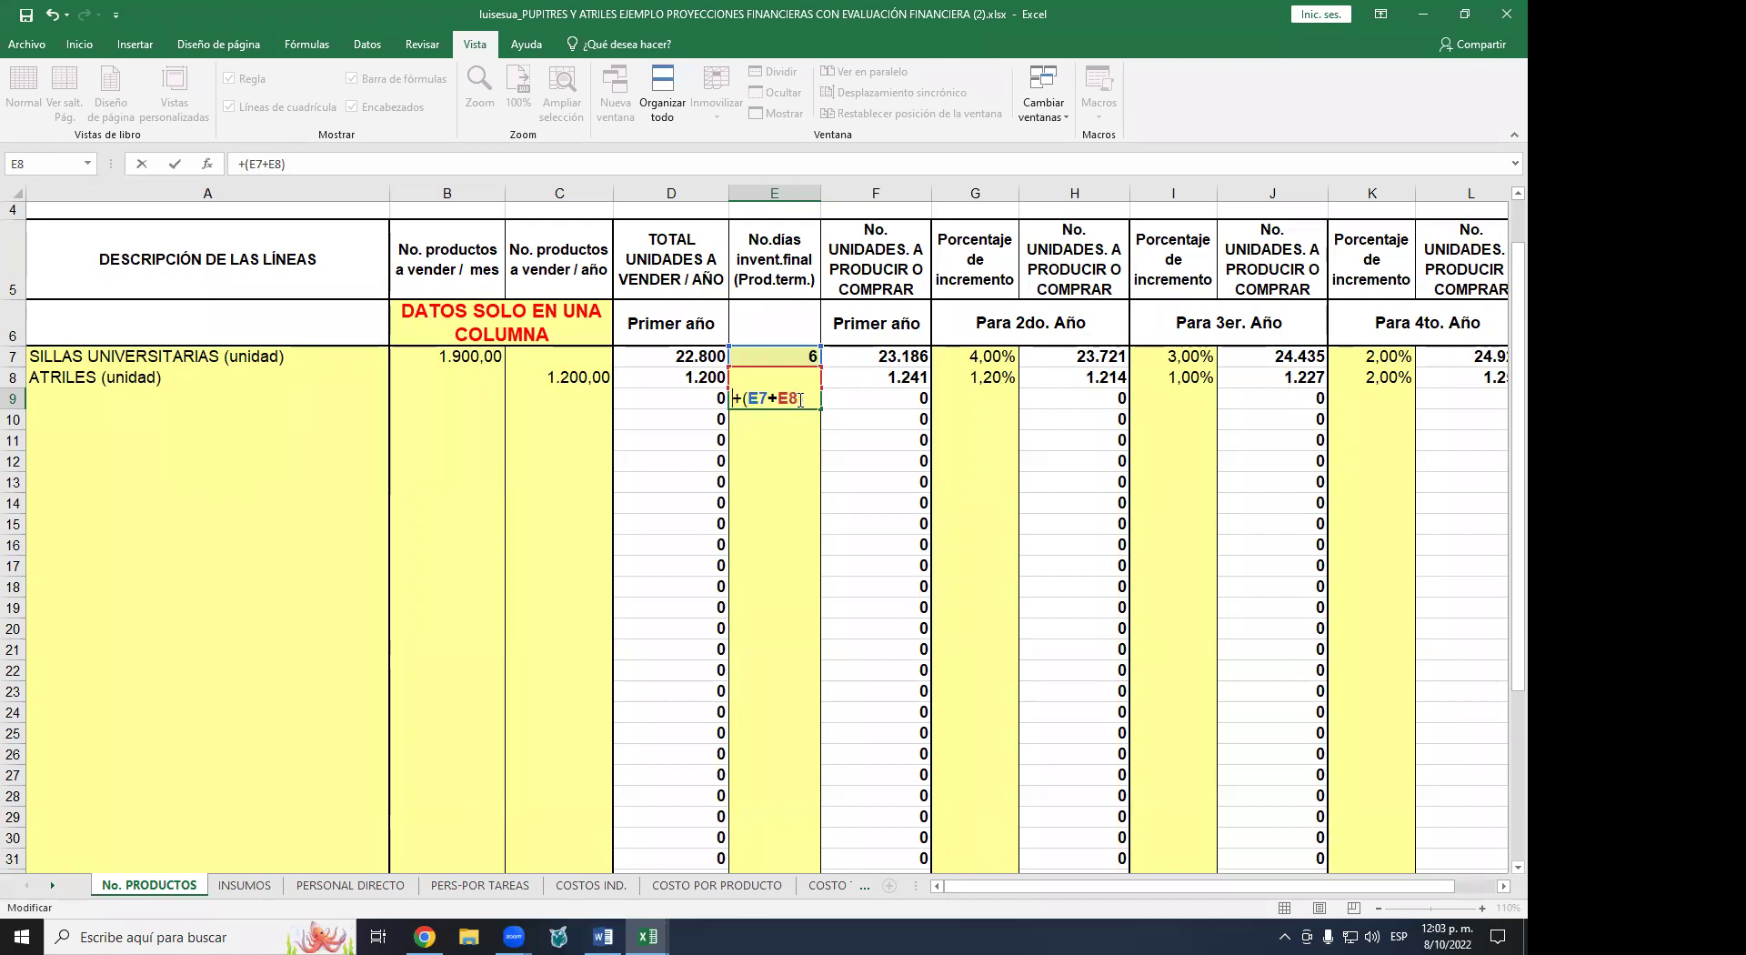
pyautogui.write('/2')
pyautogui.press('Return')
pyautogui.press('Up')
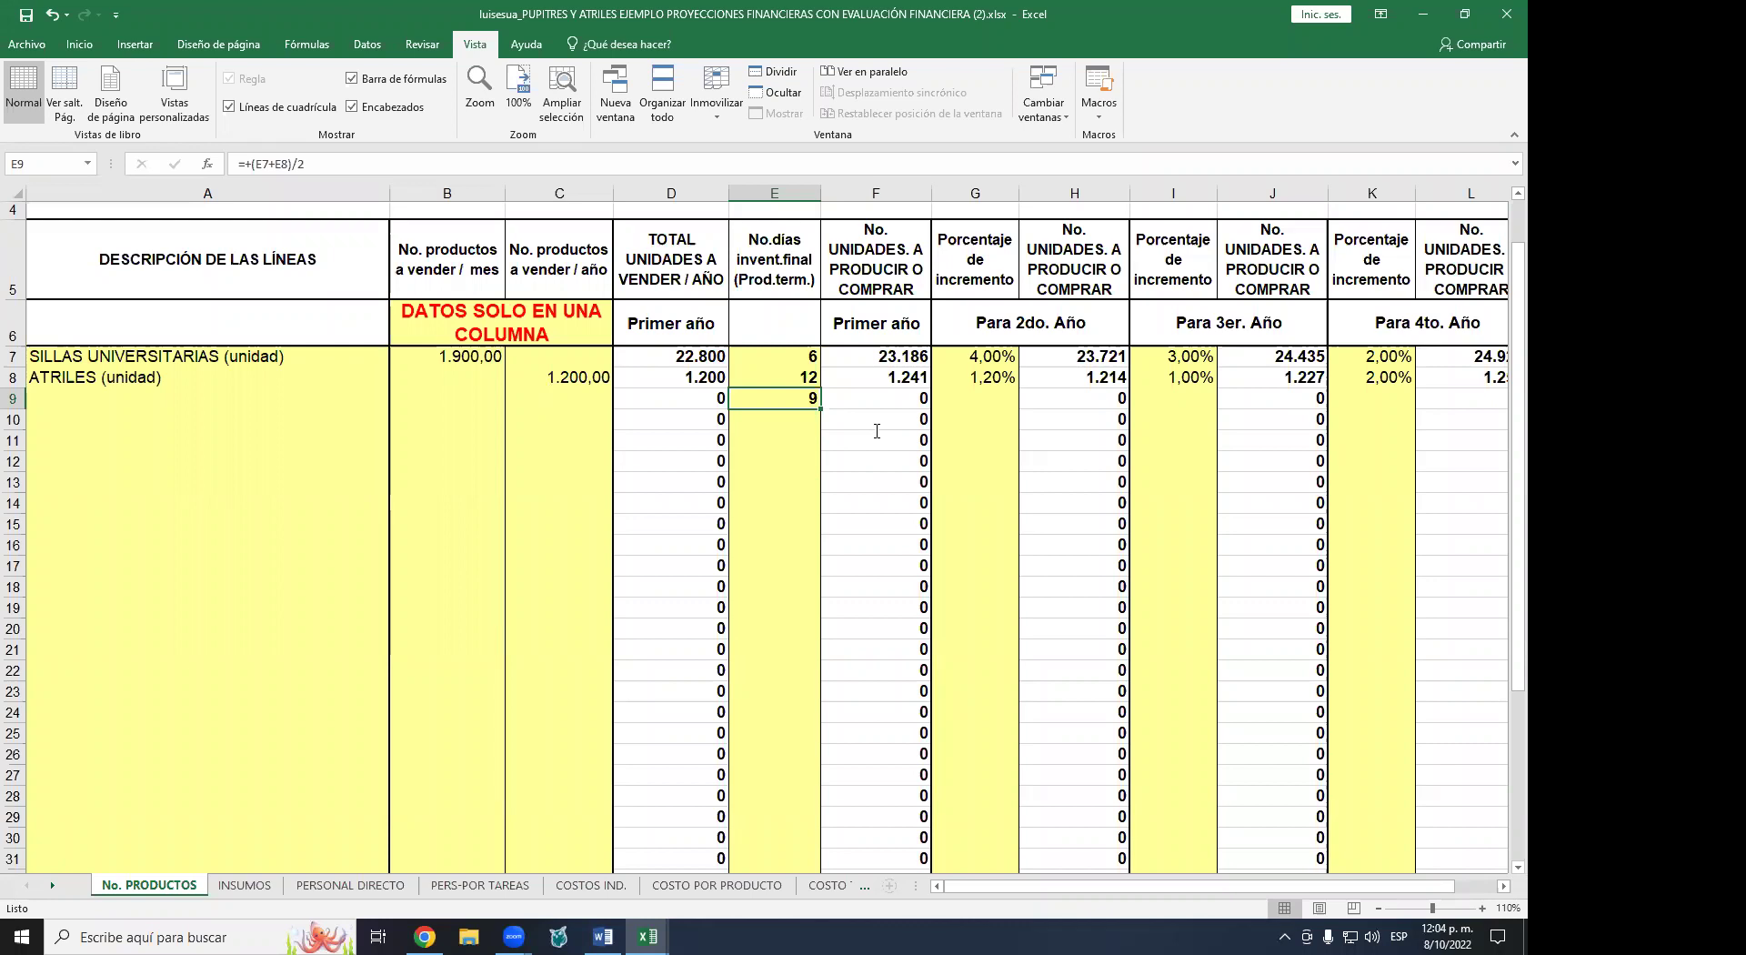
pyautogui.press('Delete')
# - Begin E9's weighted formula as =(E7*F7+E8*F8)
pyautogui.write('=(')
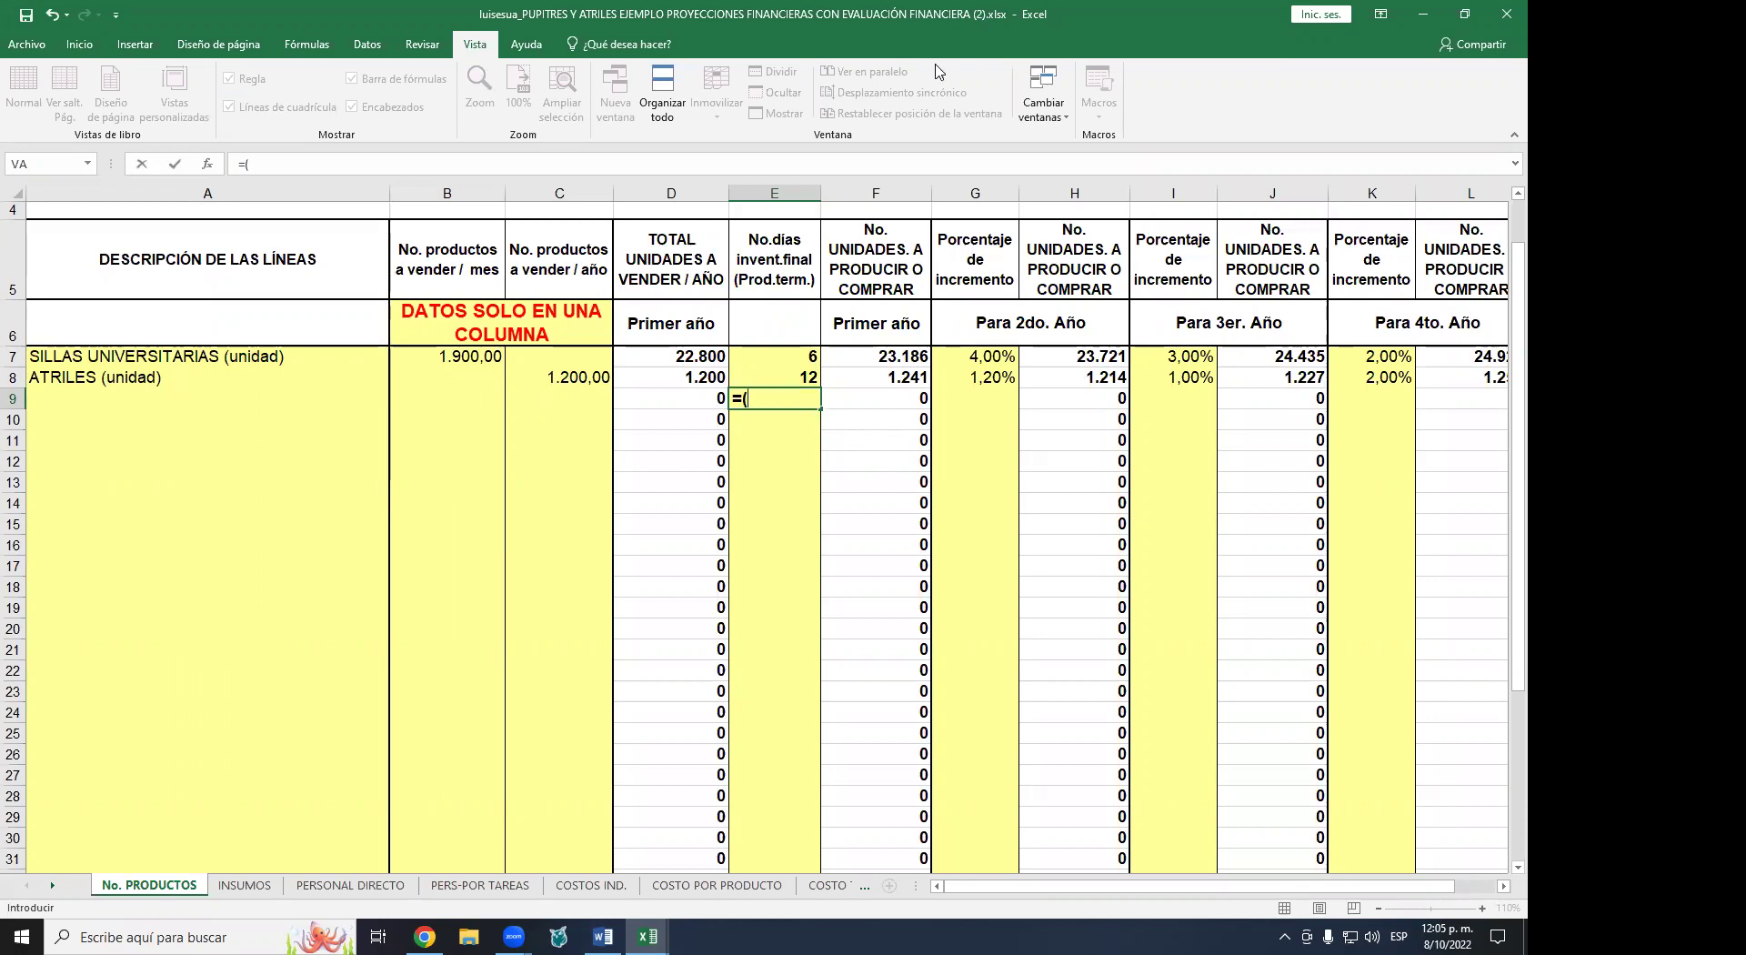
pyautogui.click(805, 355)
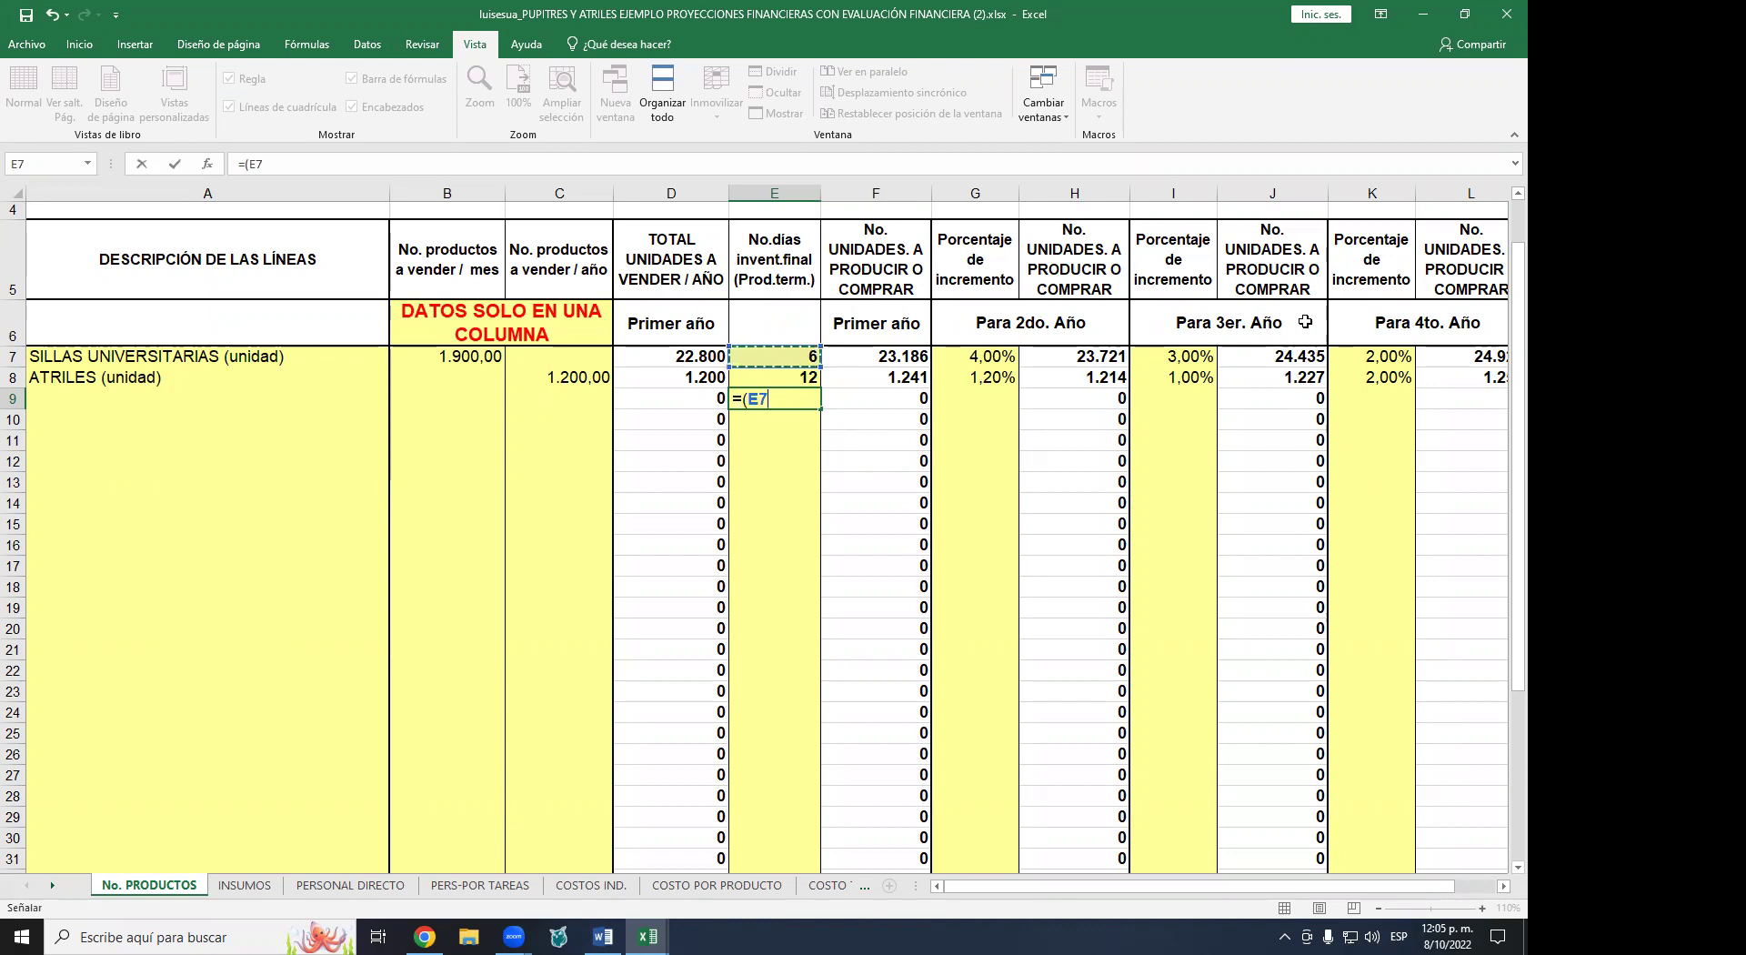
pyautogui.write('*')
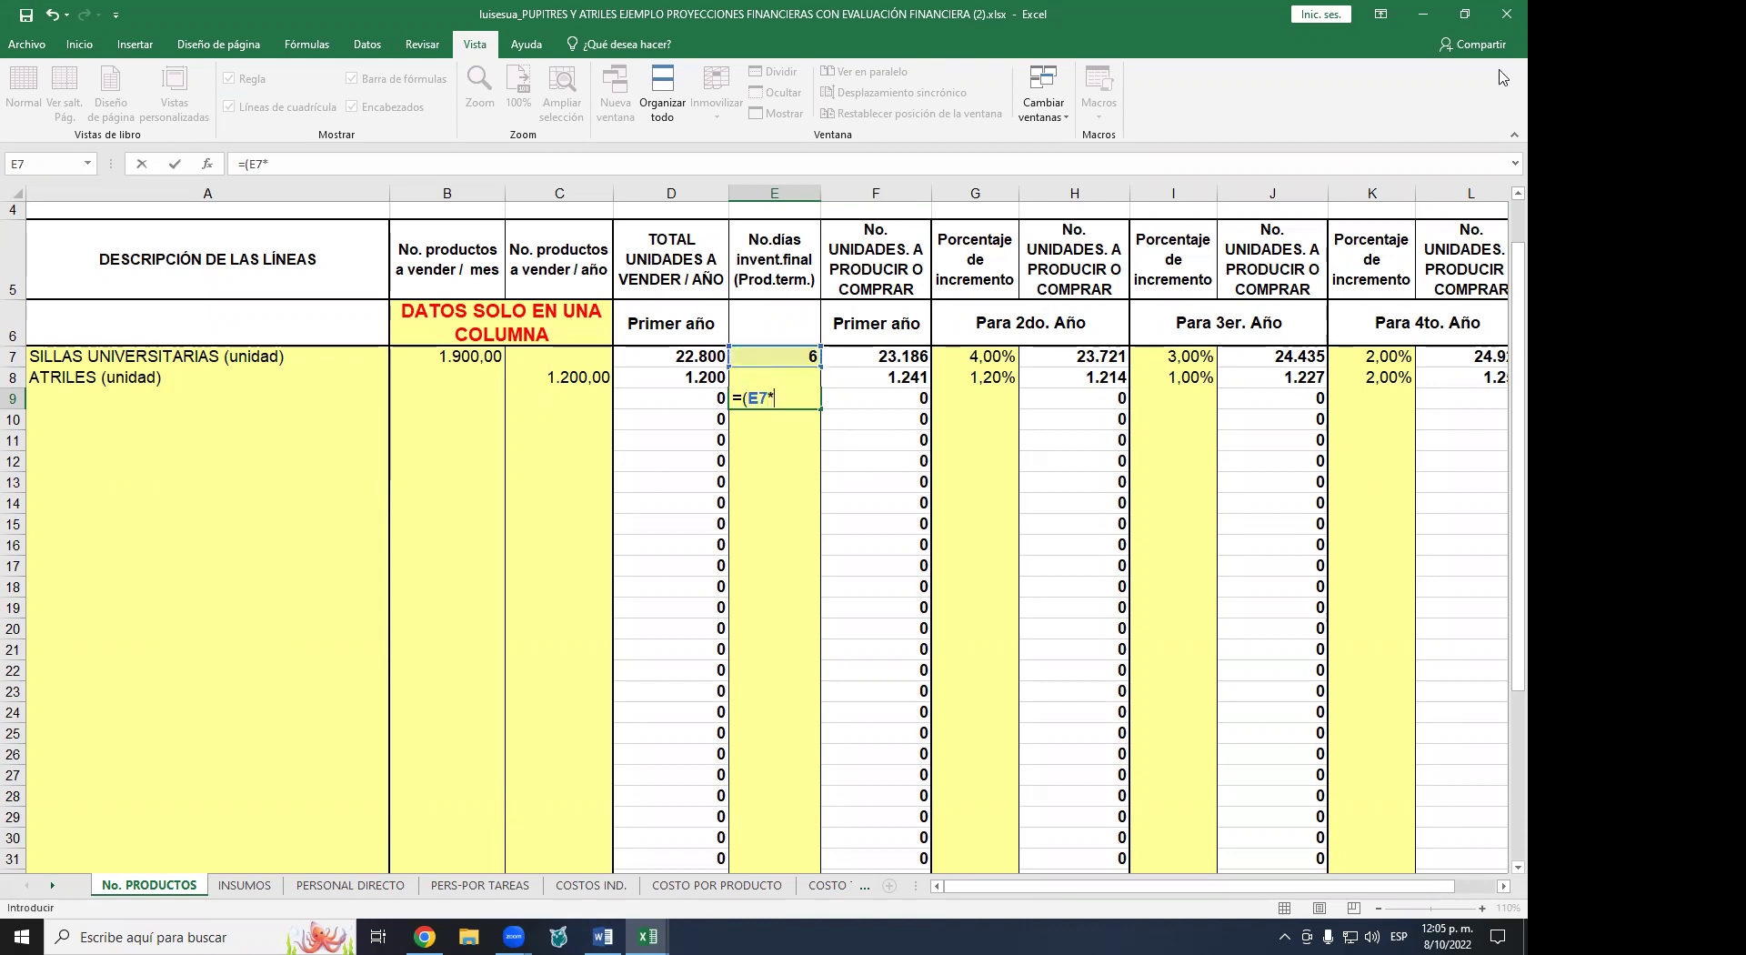
pyautogui.click(896, 358)
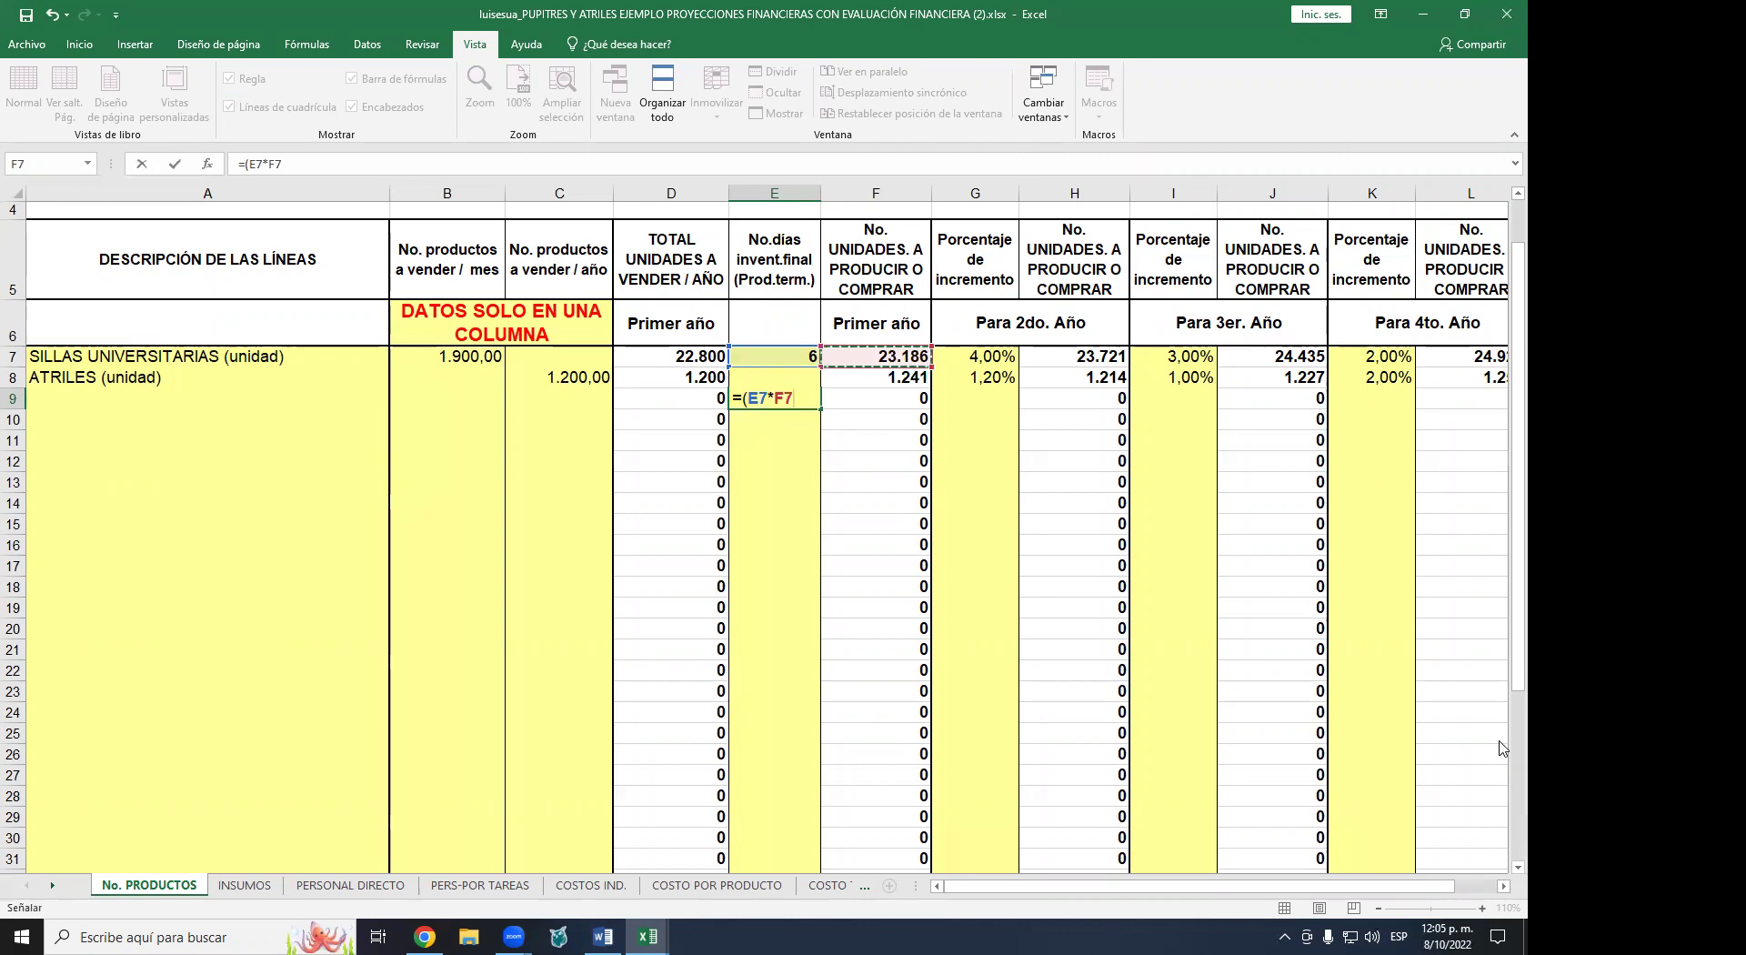
pyautogui.write('+')
pyautogui.press('Right')
pyautogui.press('Up')
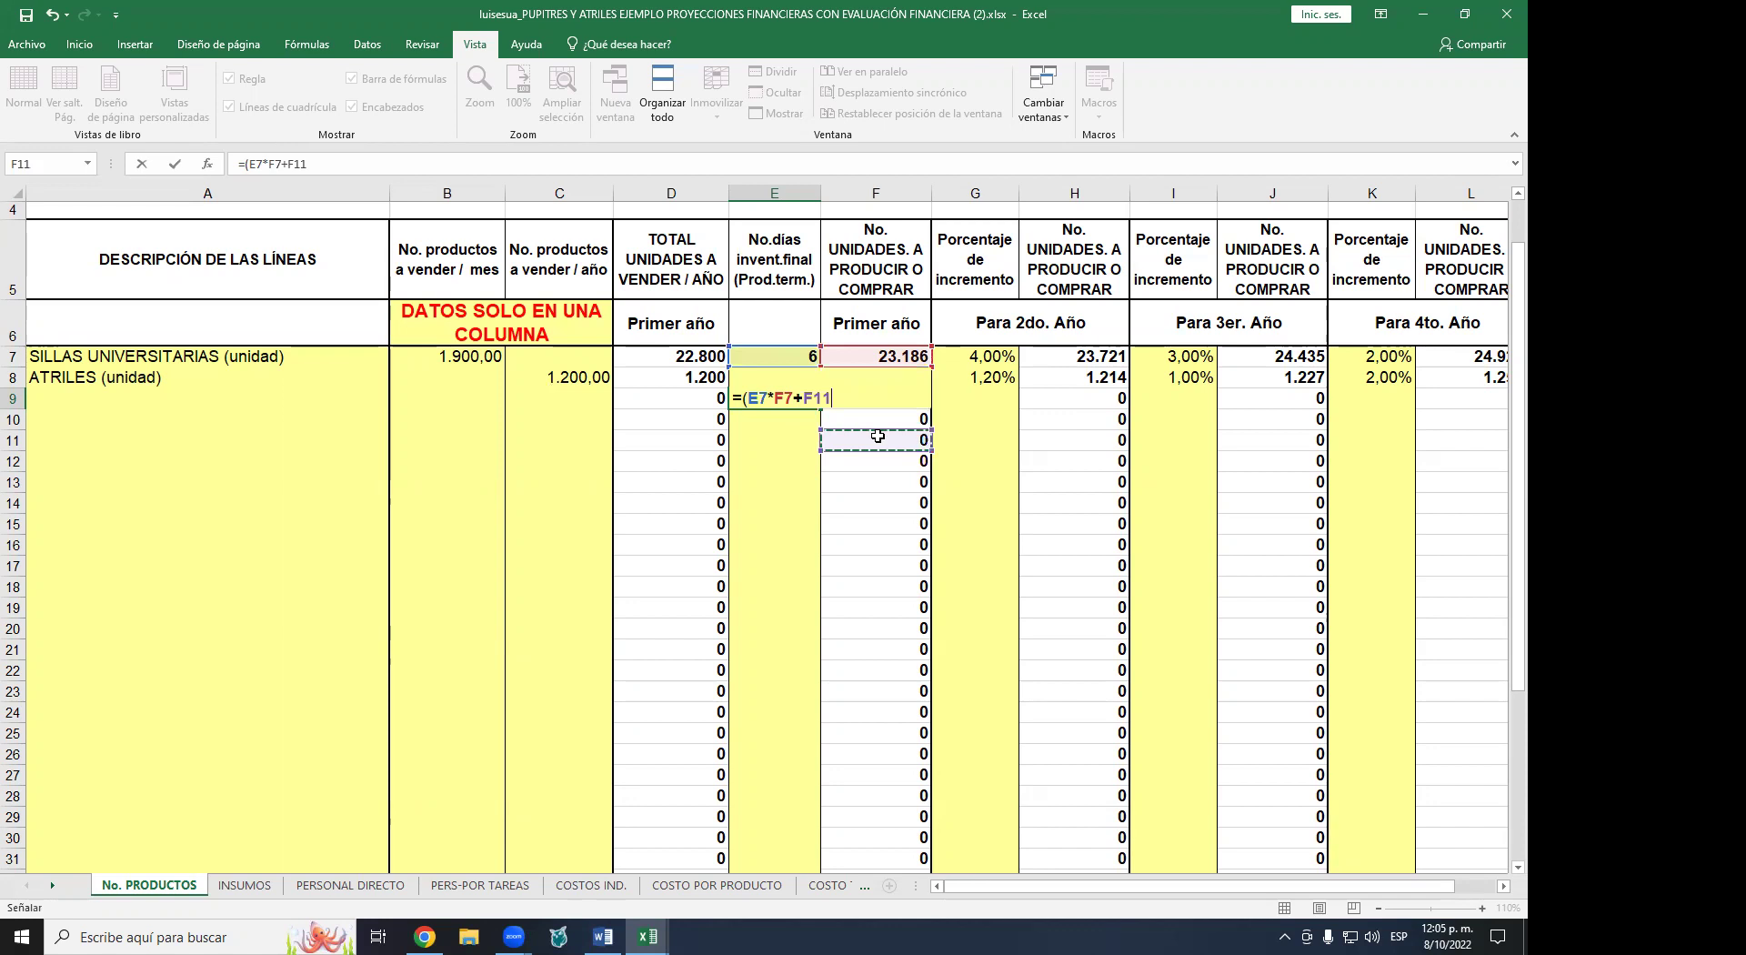
pyautogui.press('Left')
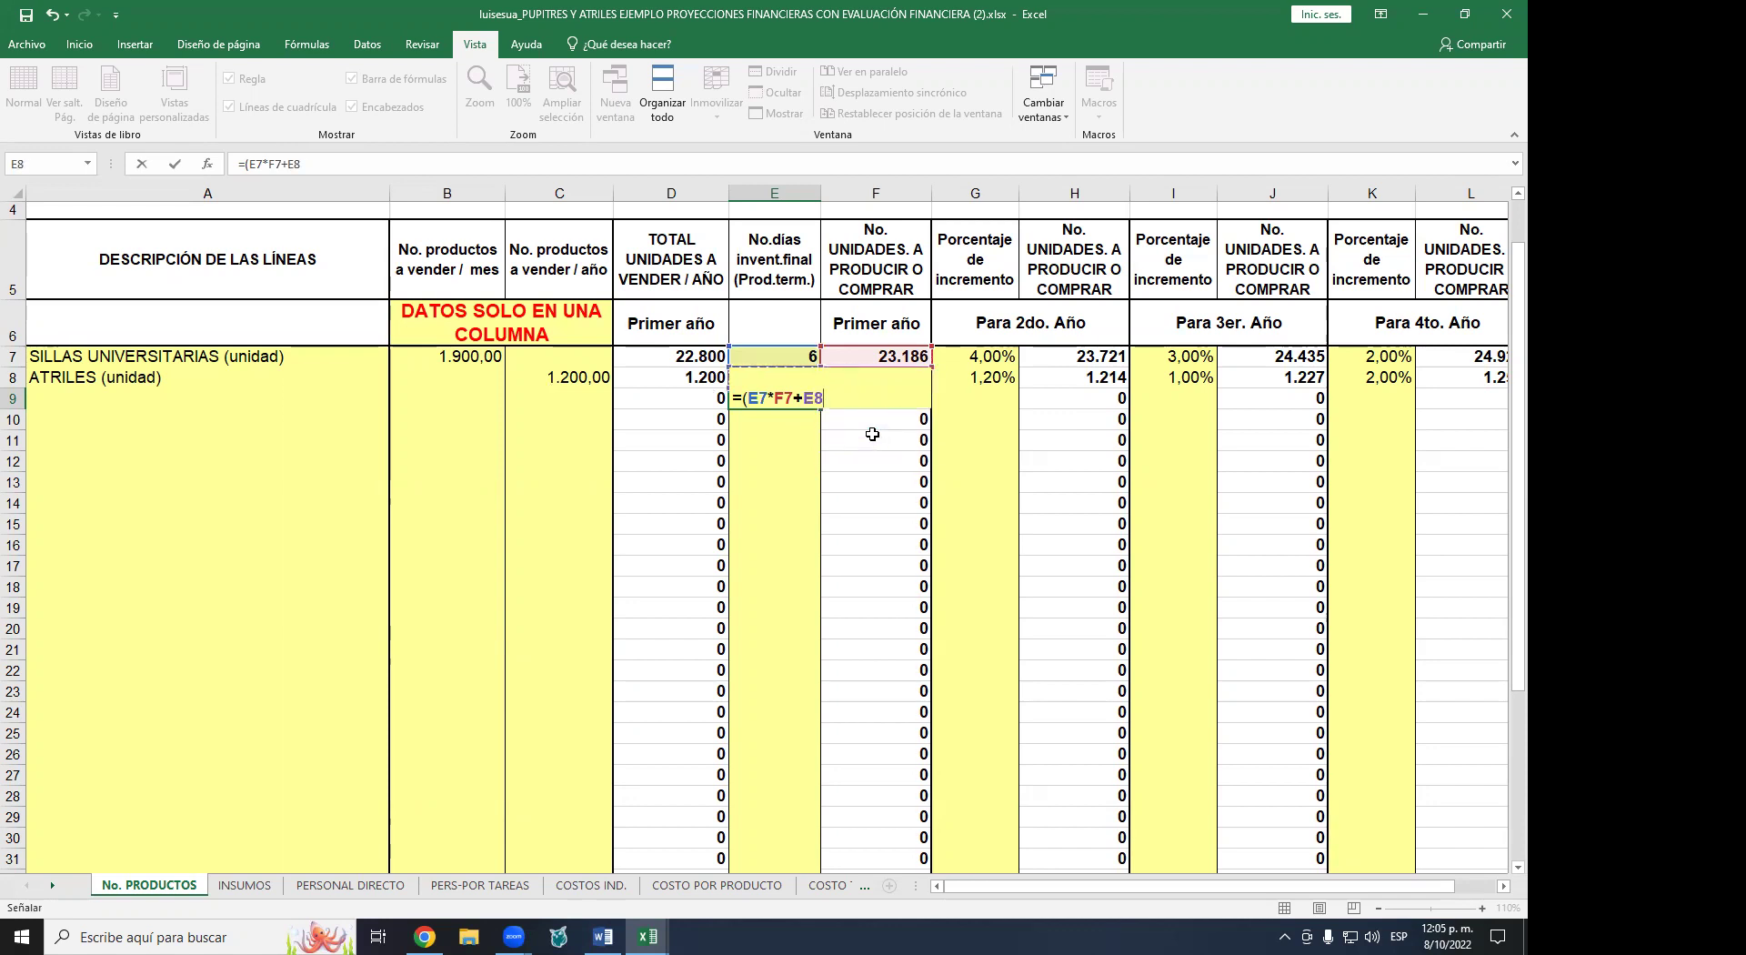
pyautogui.write('*')
pyautogui.press('Right')
pyautogui.press('Up')
pyautogui.press('Up')
pyautogui.press('Down')
pyautogui.write(')')
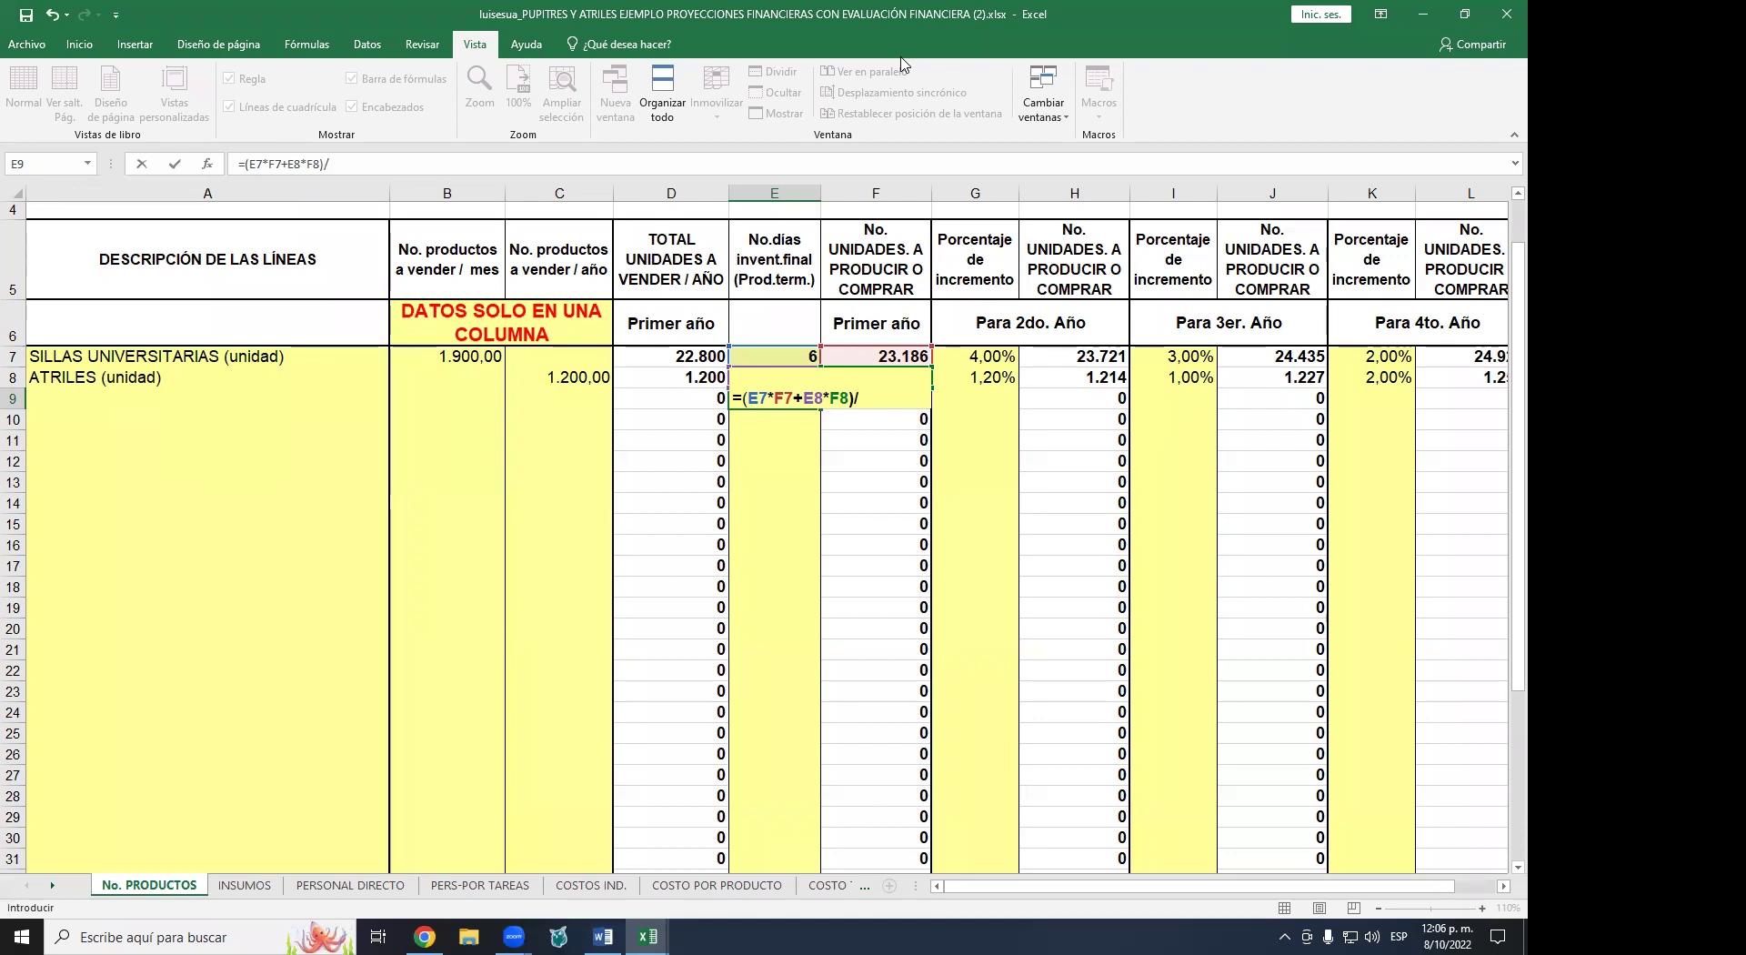
# - Divide by (F7+F8), handling the missing-parenthesis warning, and commit the weighted average
pyautogui.click(905, 363)
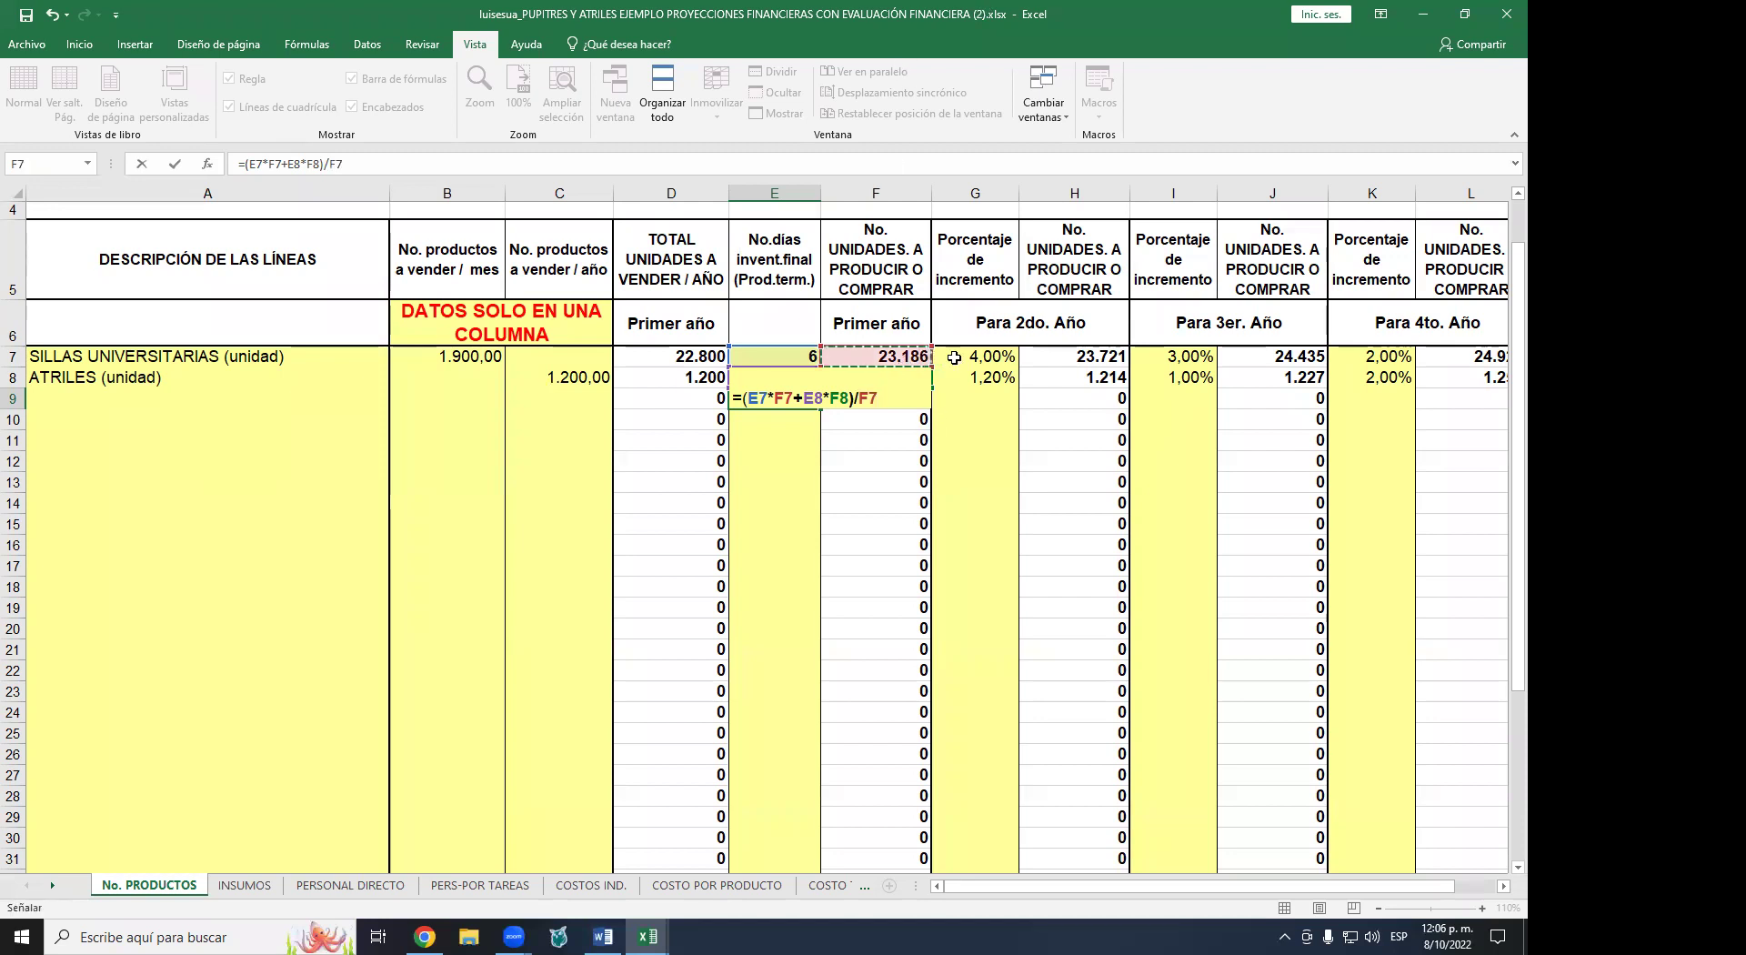
pyautogui.press('BackSpace')
pyautogui.write('(')
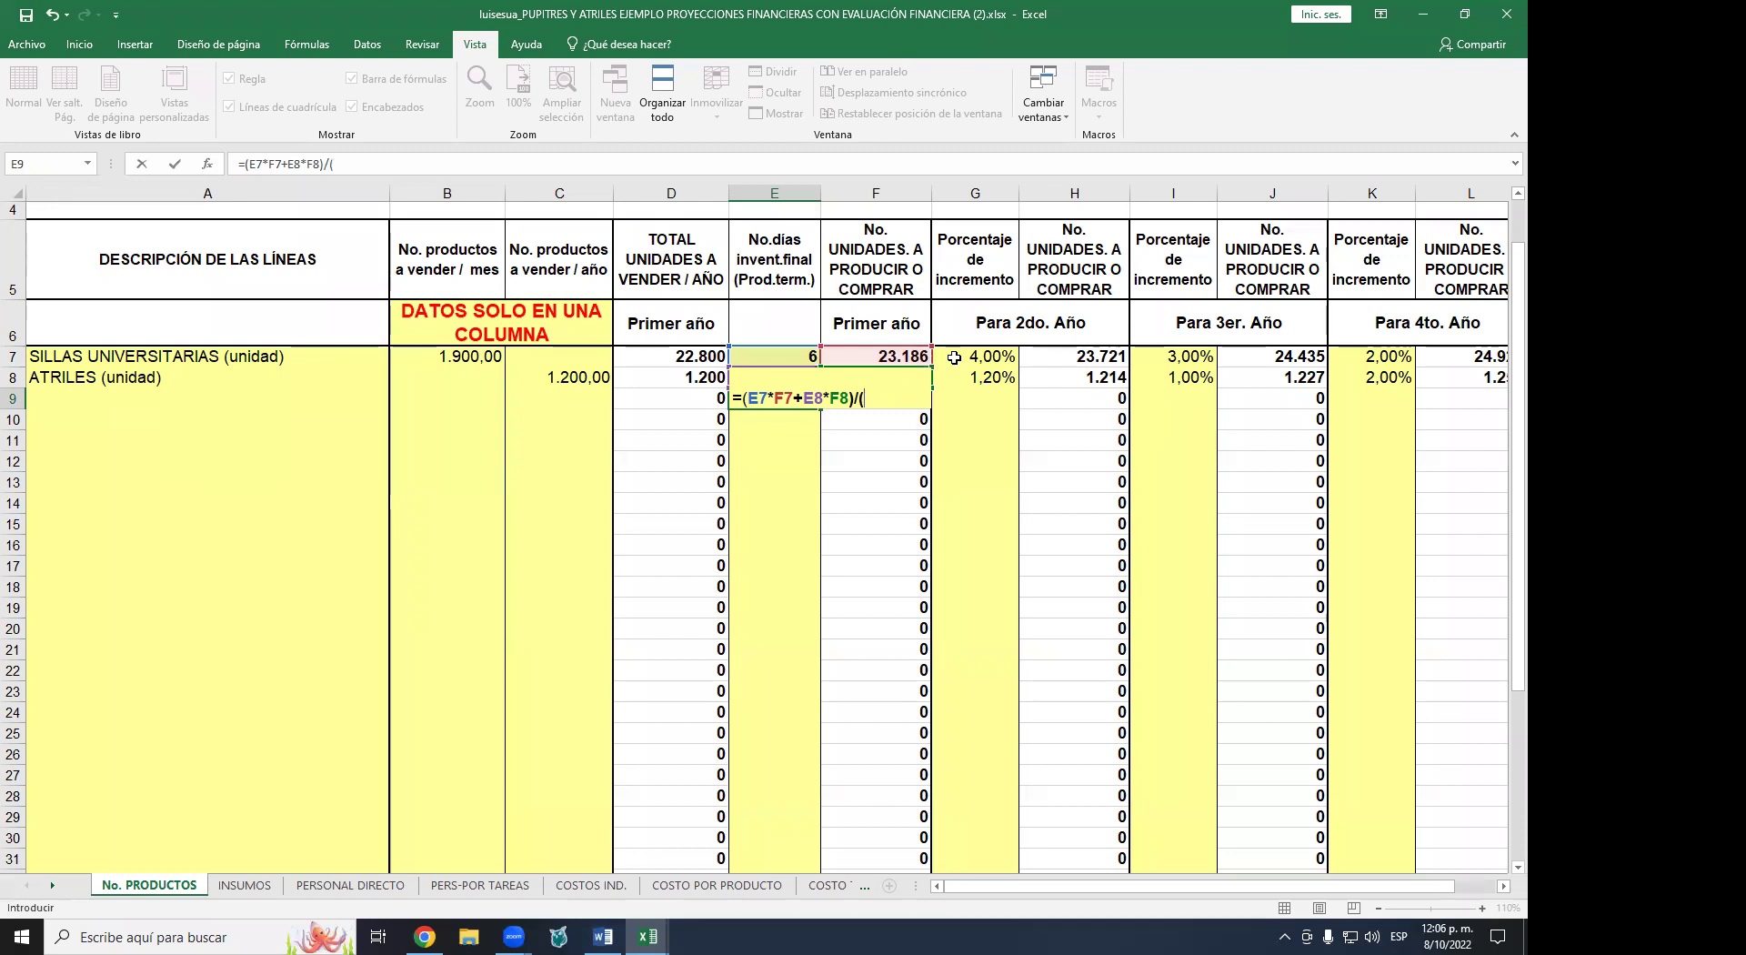
pyautogui.press('Up')
pyautogui.press('Up')
pyautogui.press('Right')
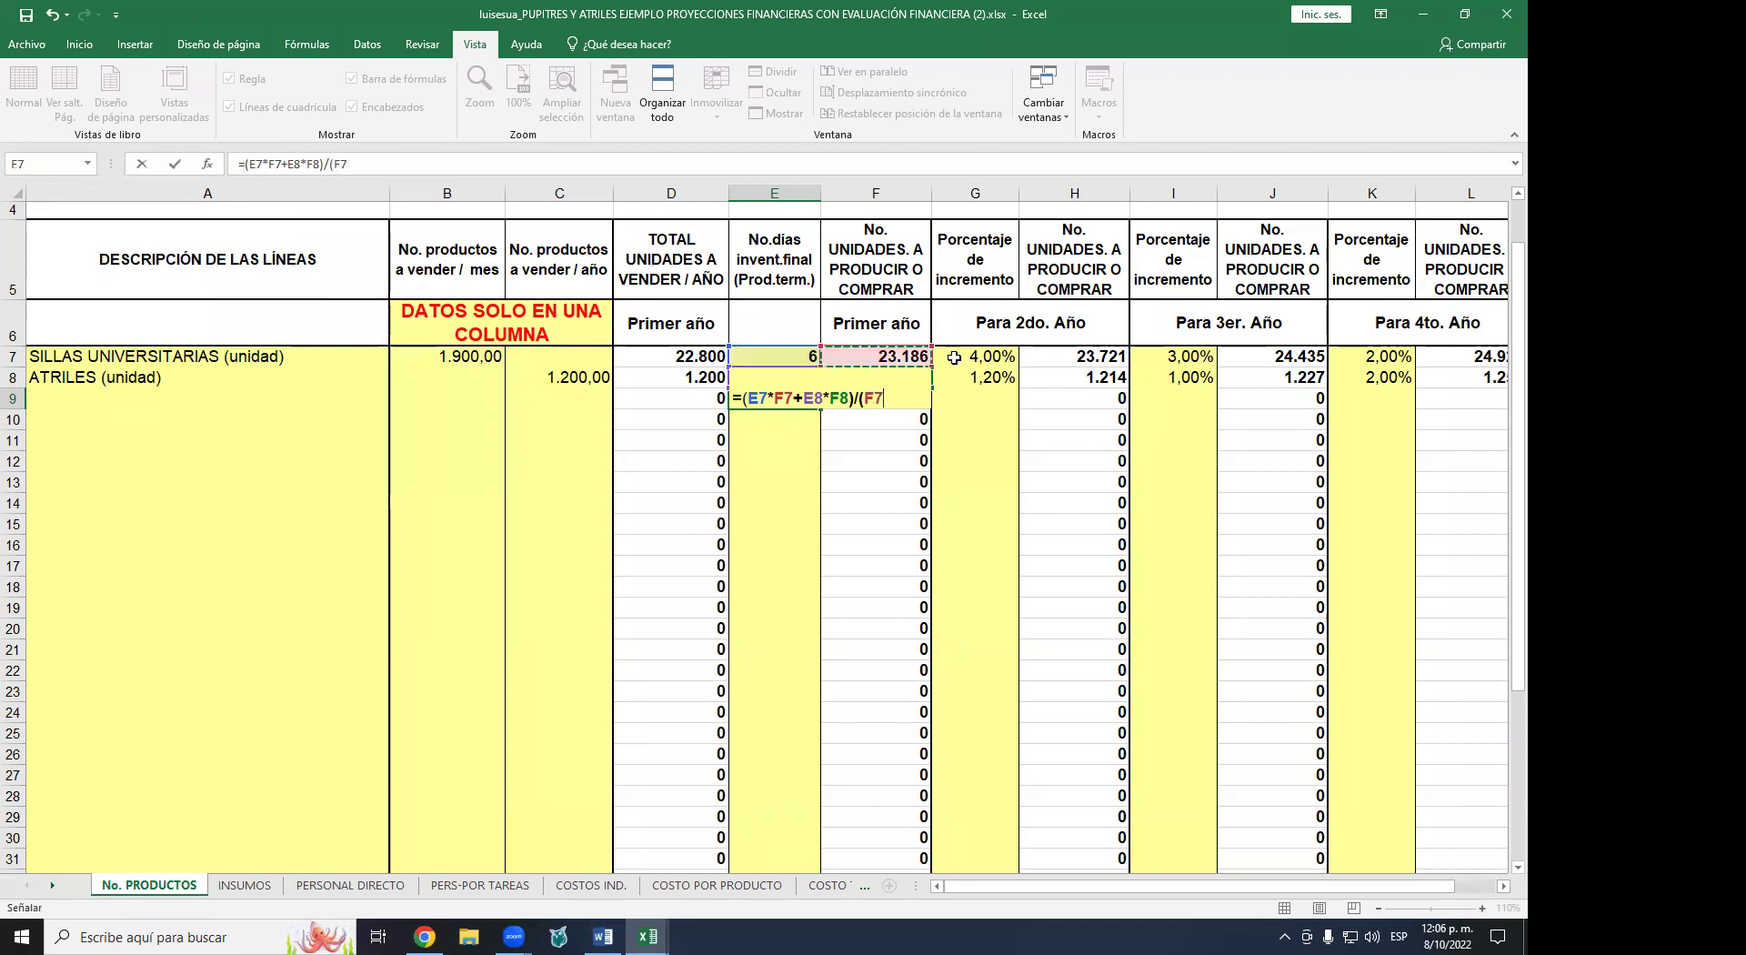
pyautogui.write('+')
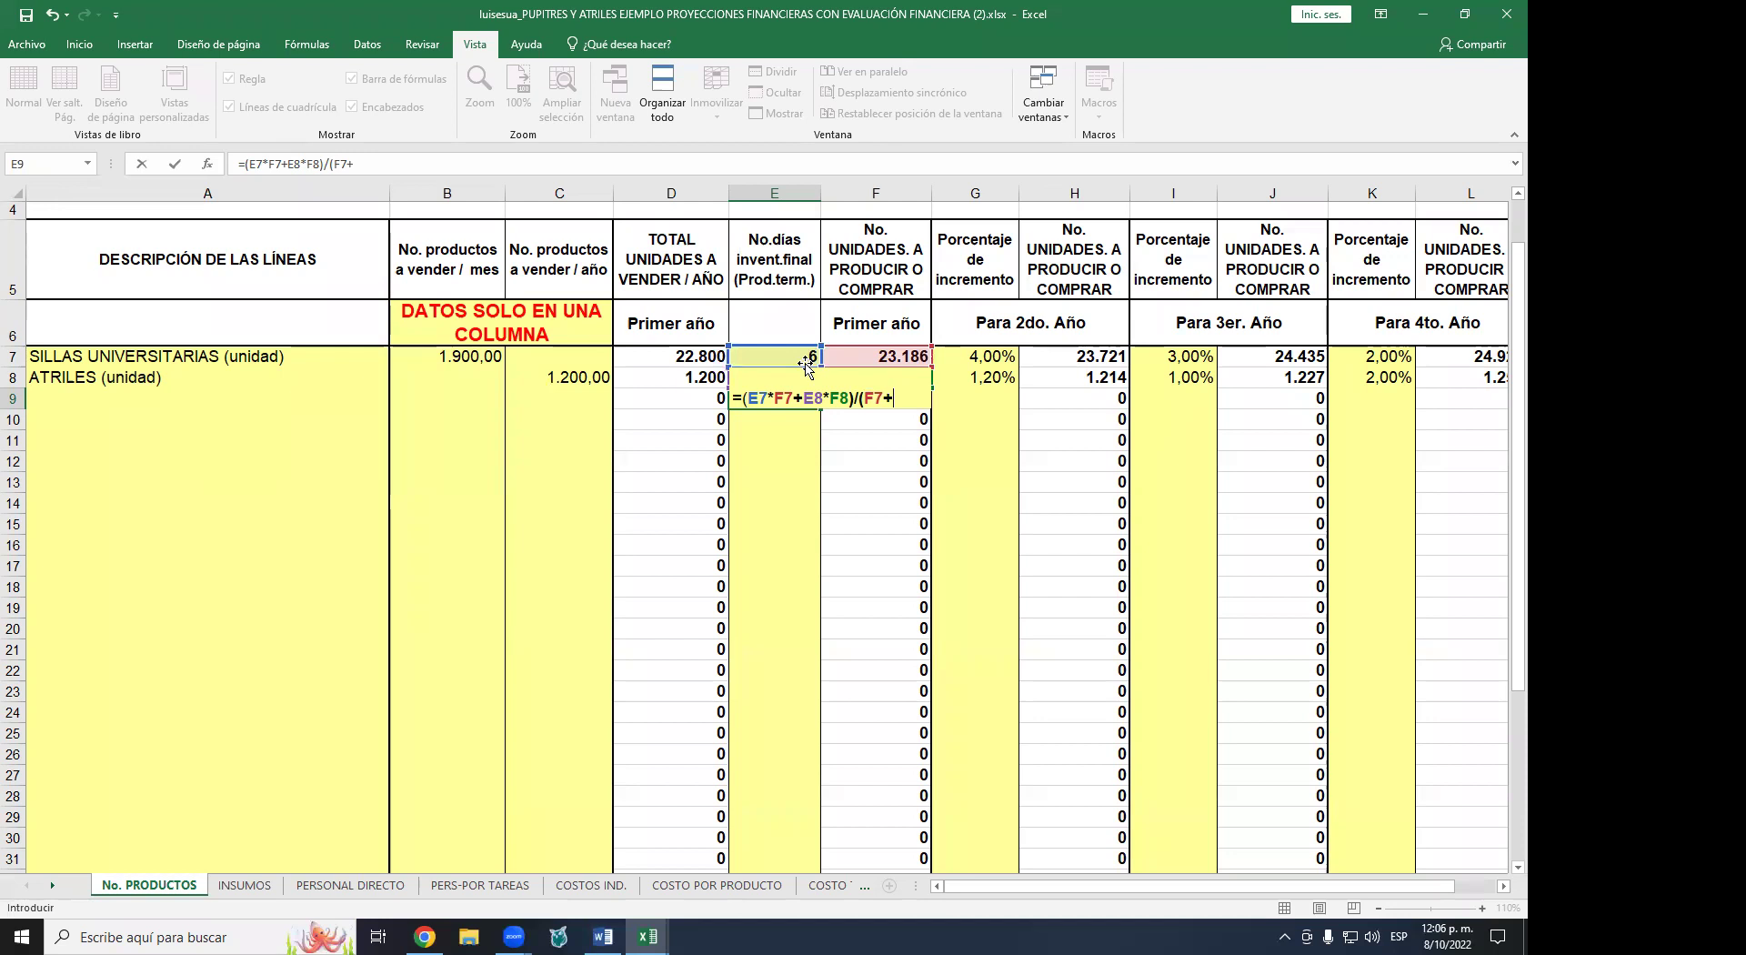
pyautogui.press('Return')
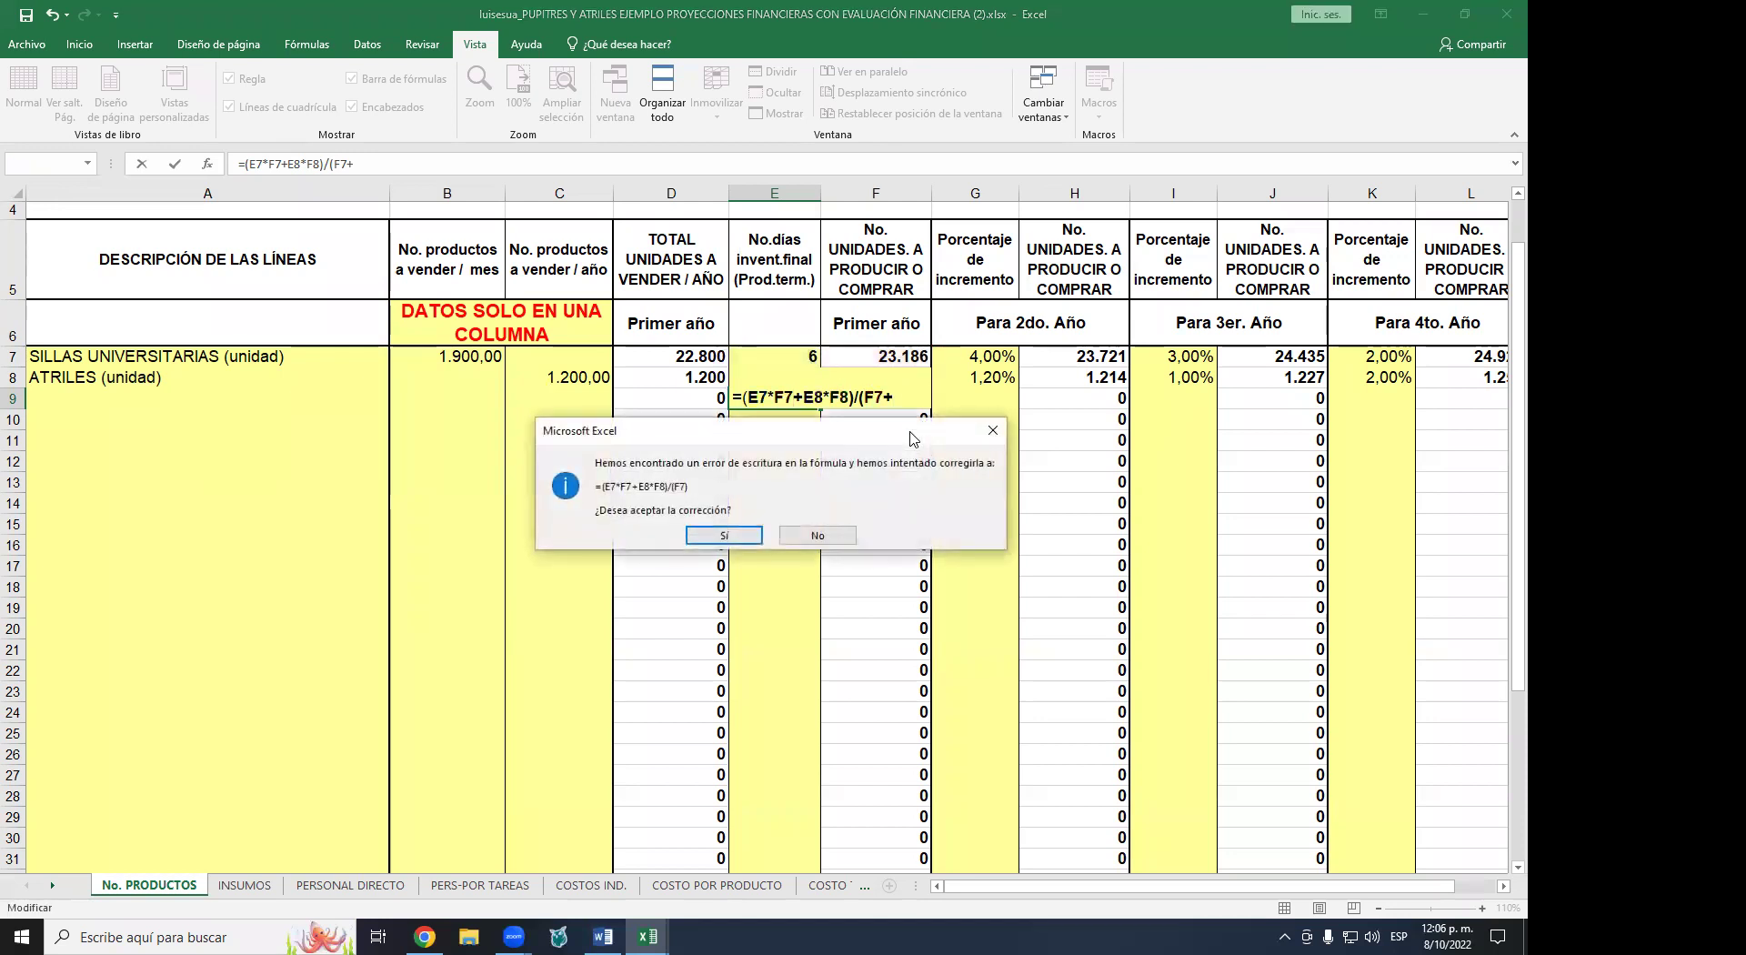
pyautogui.press('n')
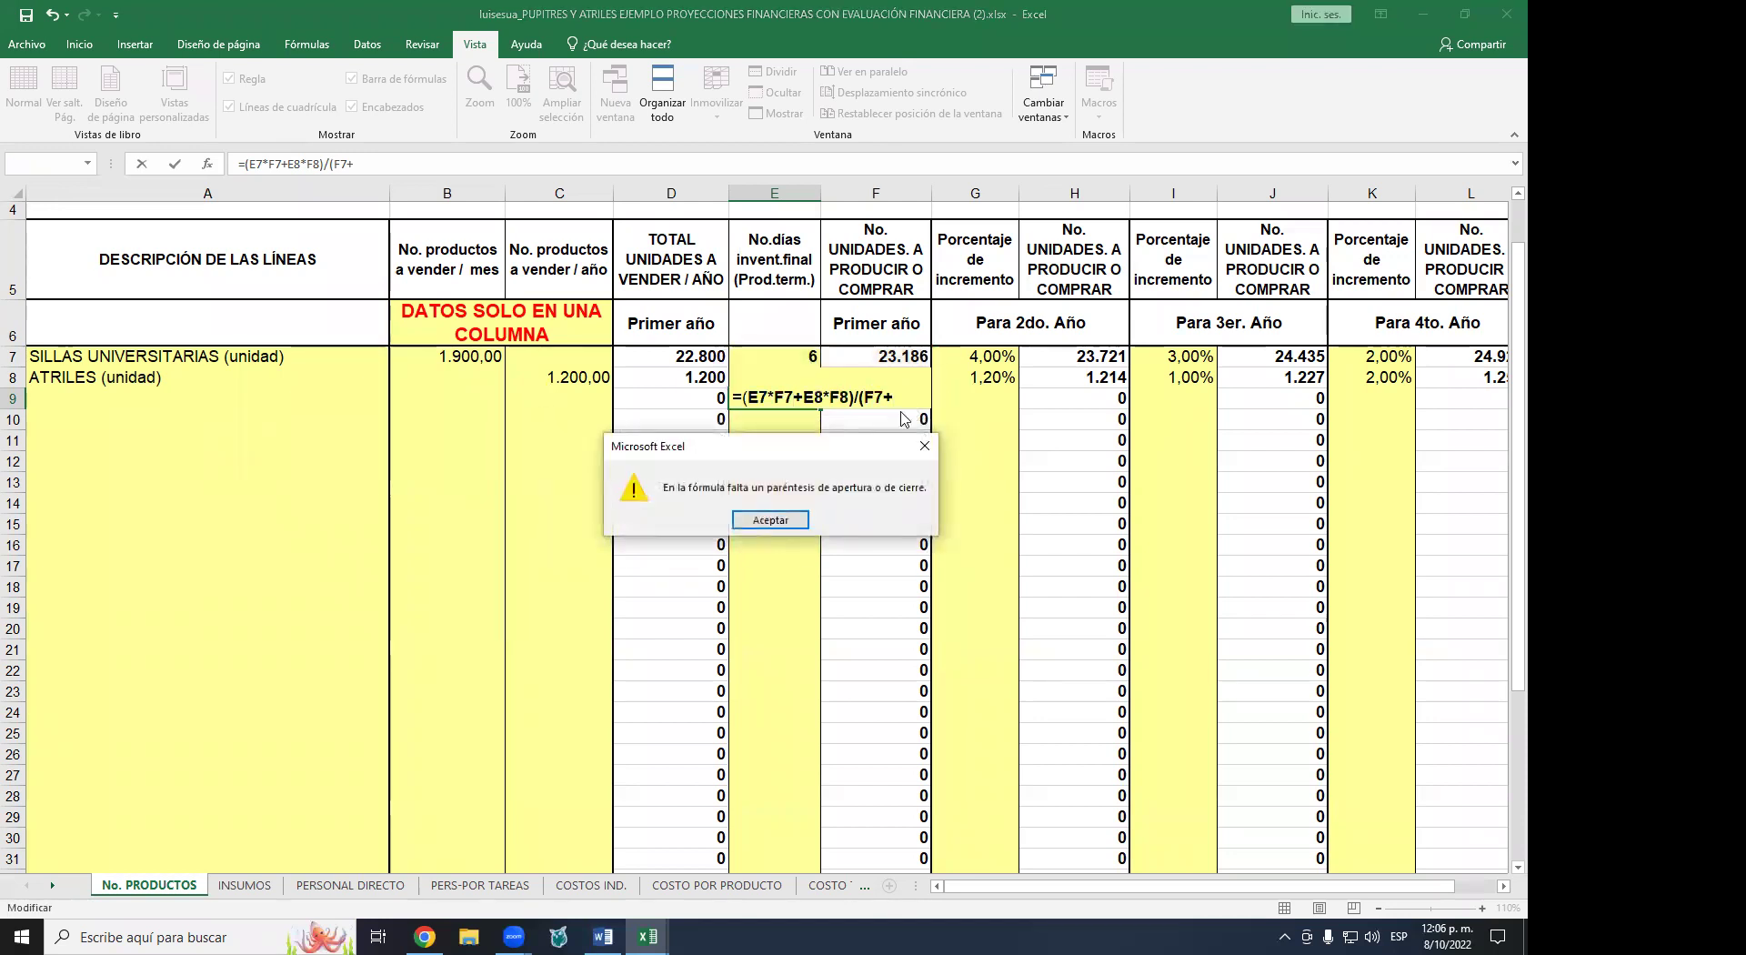
pyautogui.press('Return')
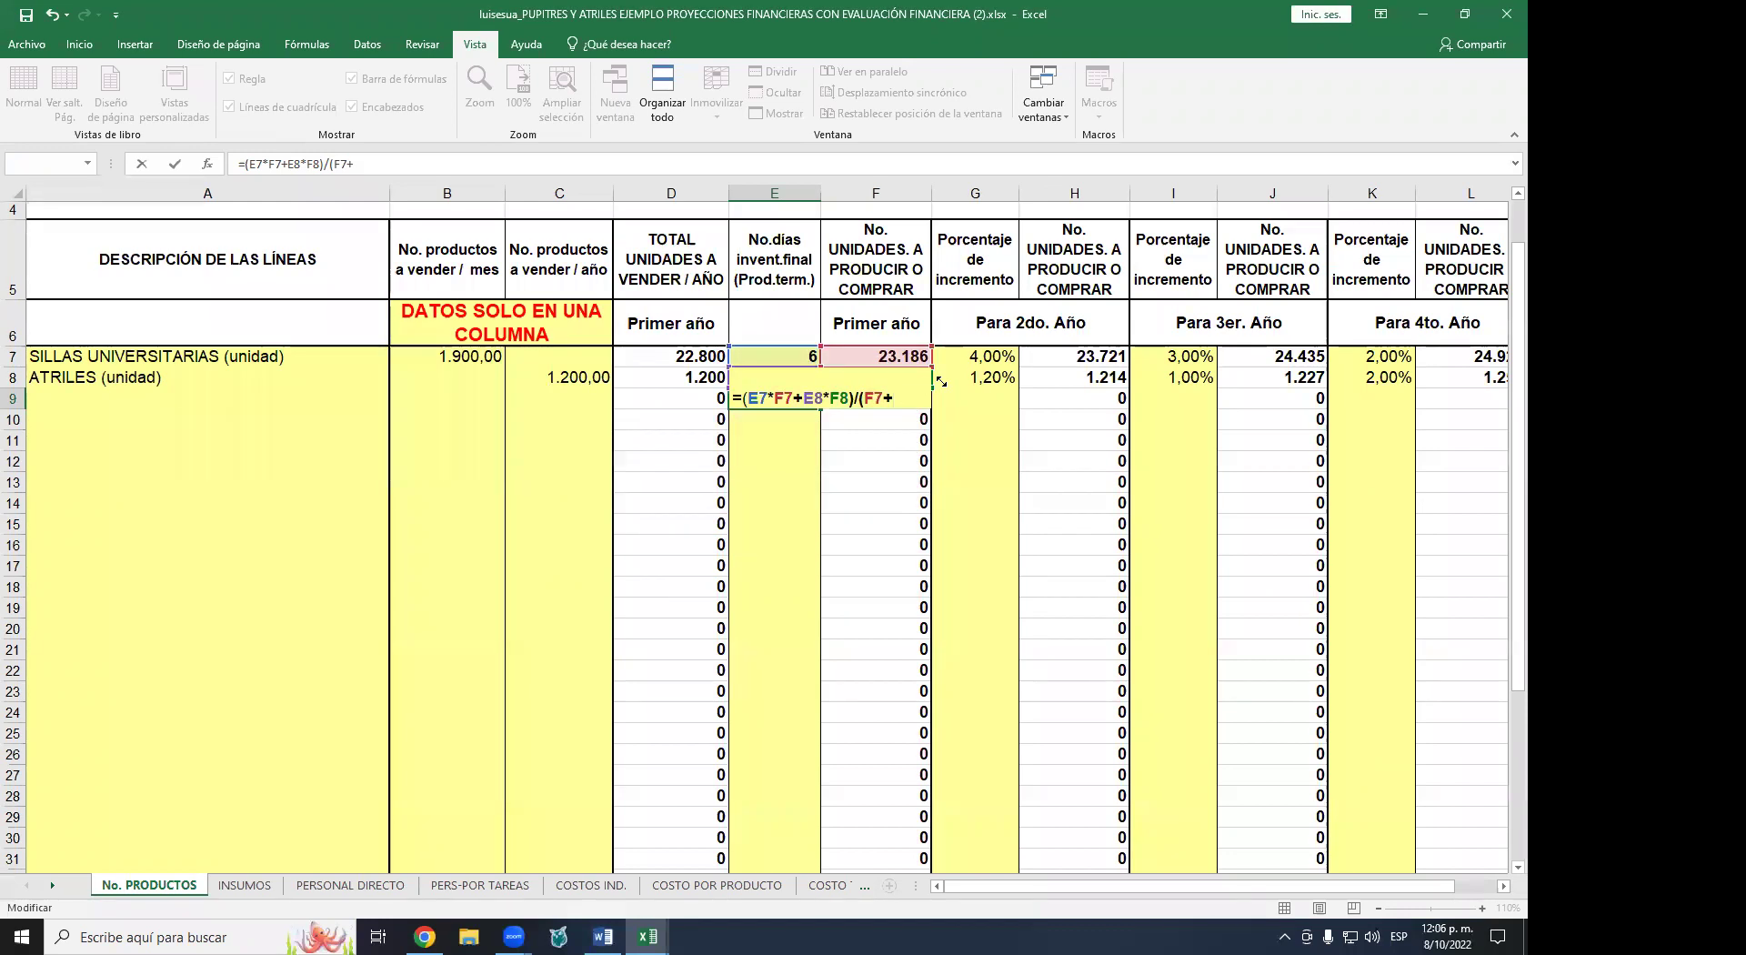
pyautogui.write('F')
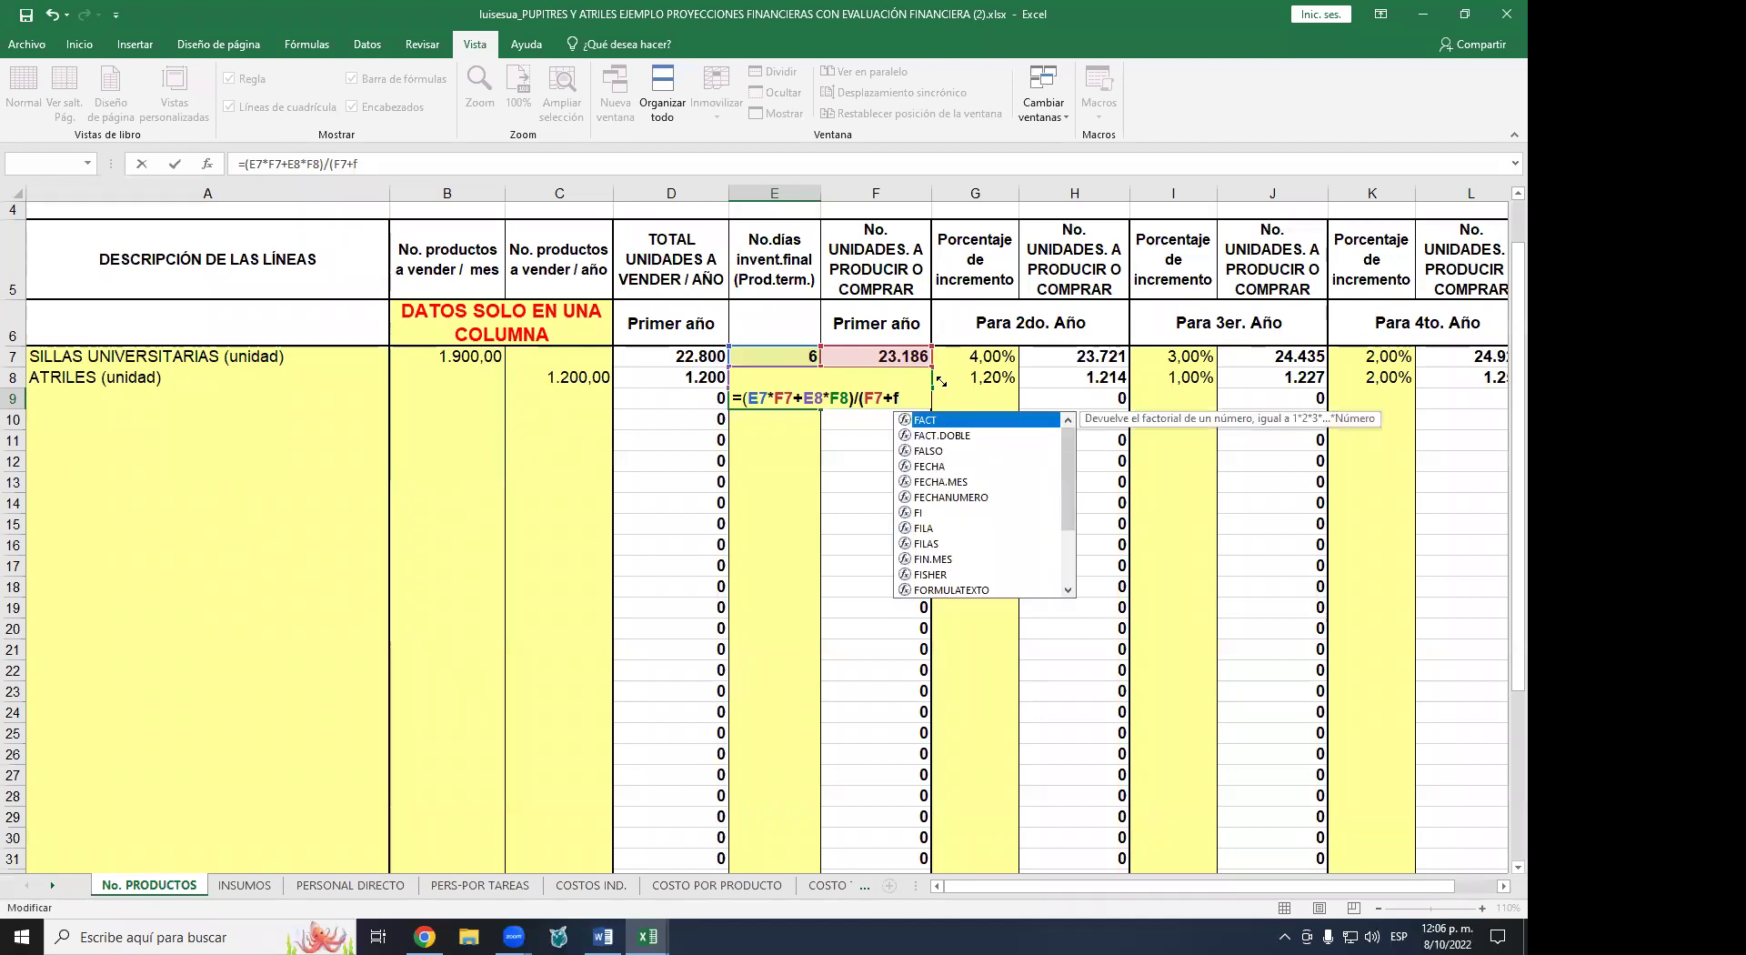
pyautogui.write('8')
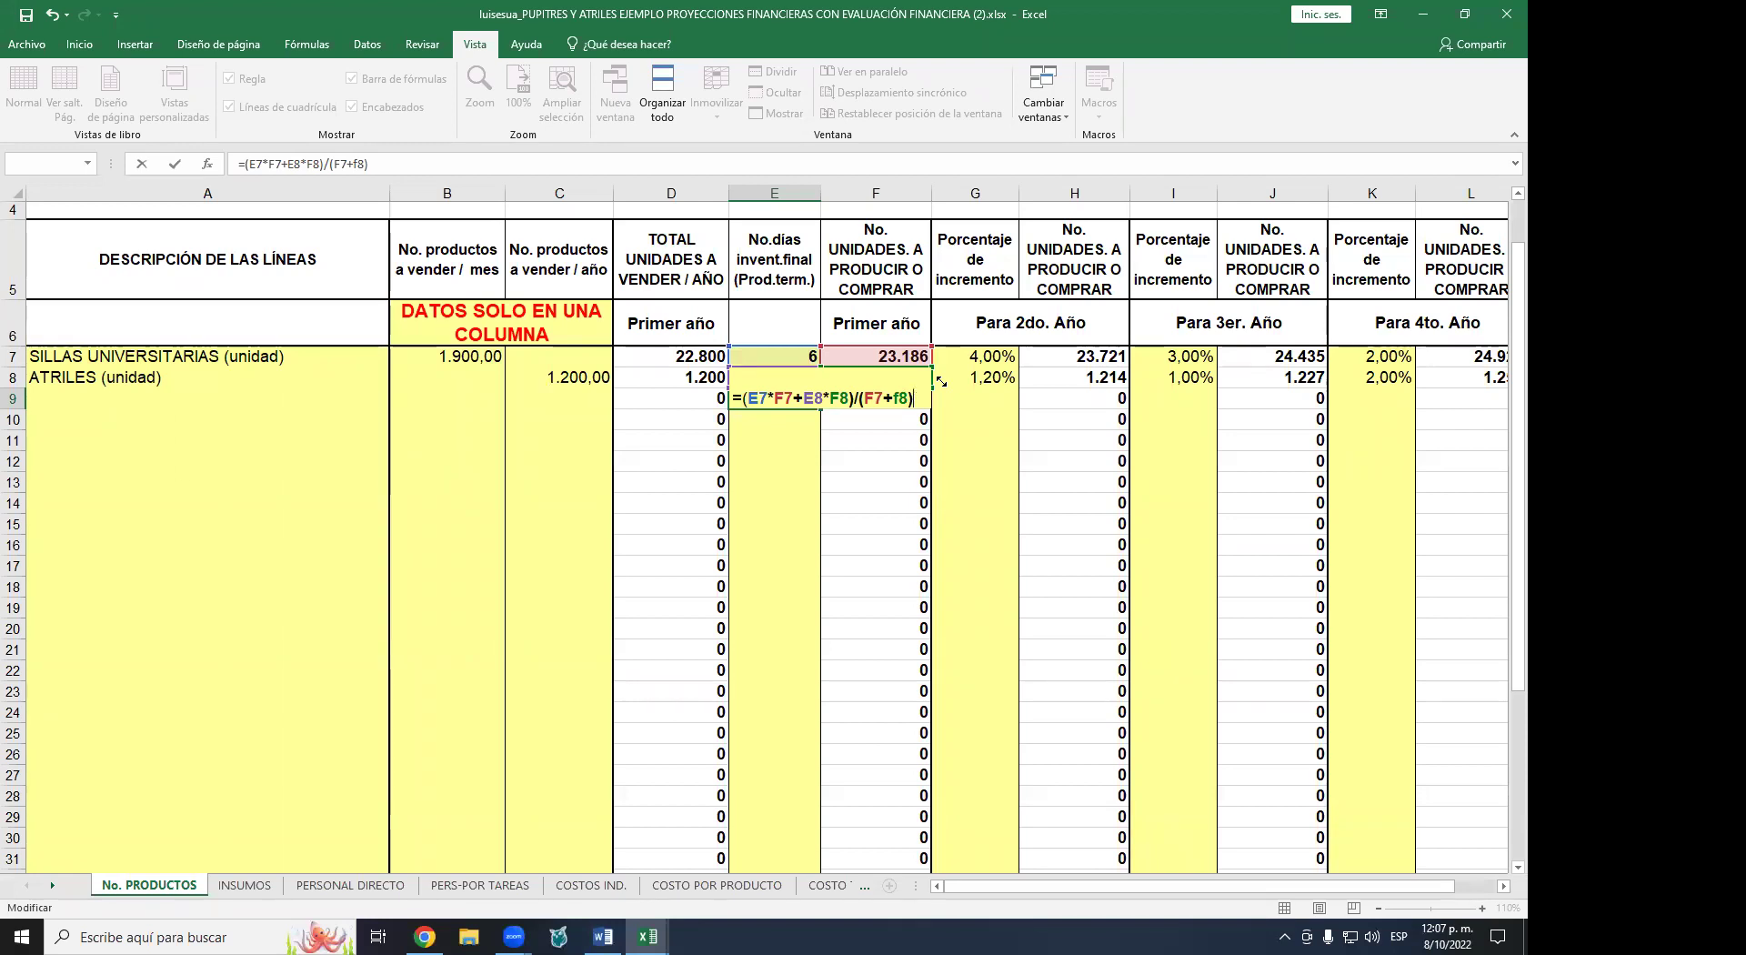
pyautogui.press('Return')
# - Add three decimal places to E9 so it shows 6,305
pyautogui.press('Up')
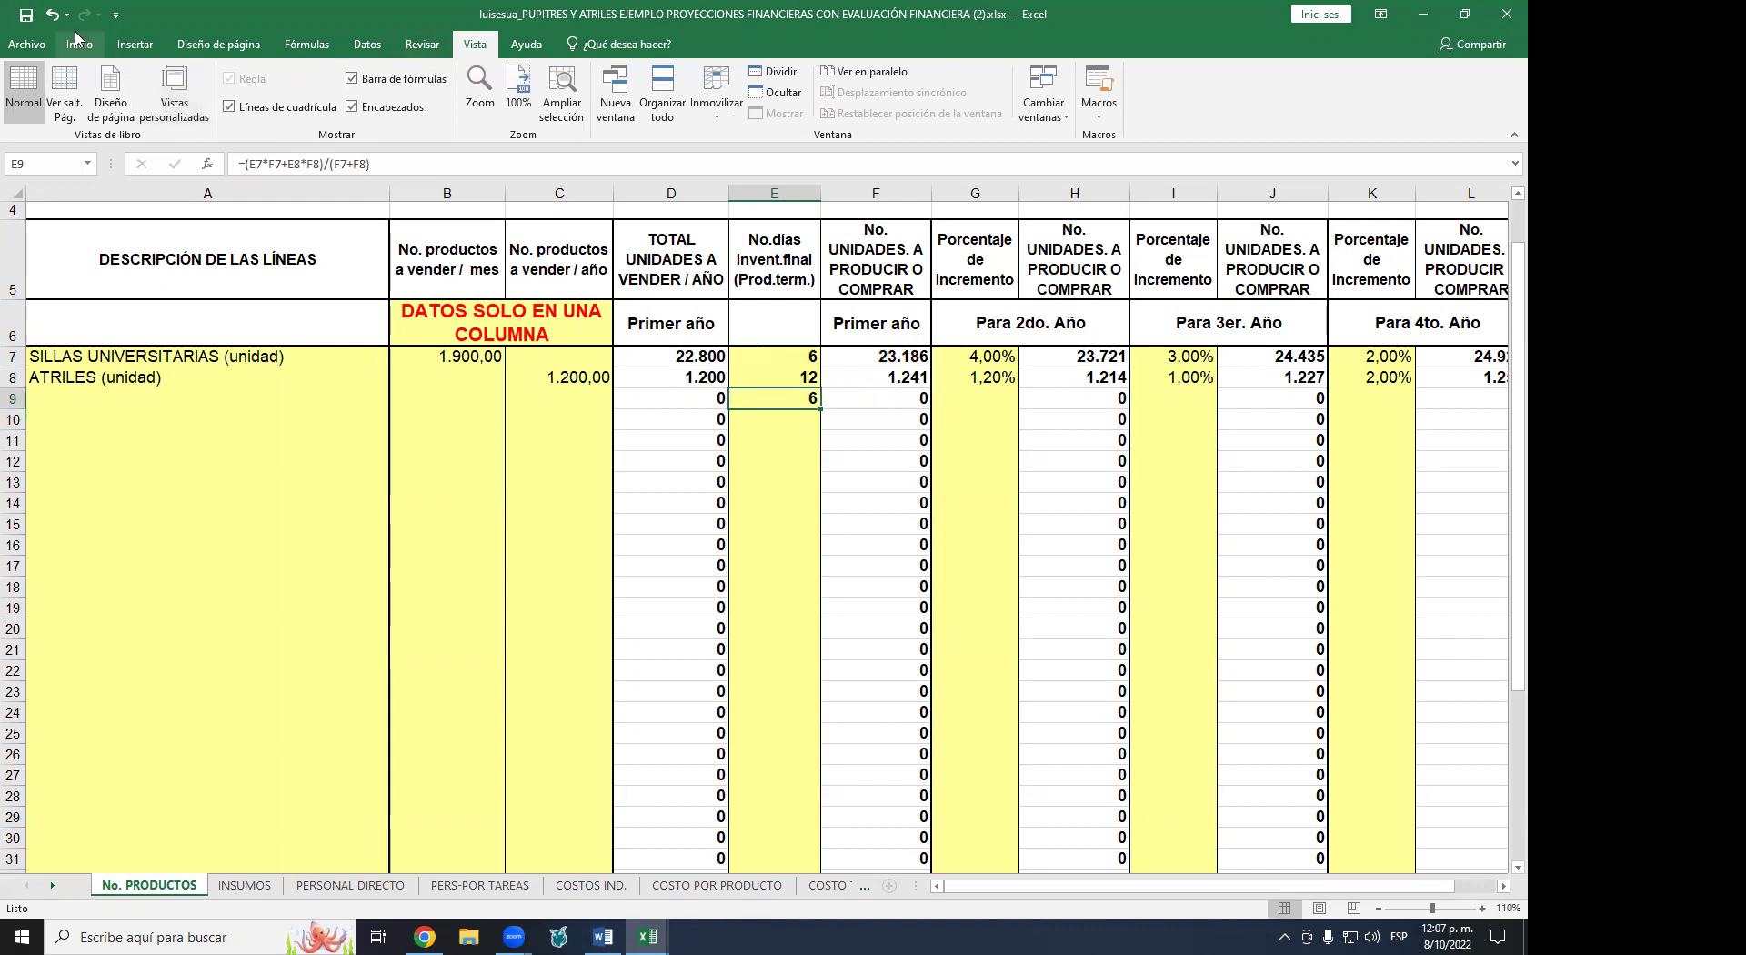
pyautogui.click(79, 41)
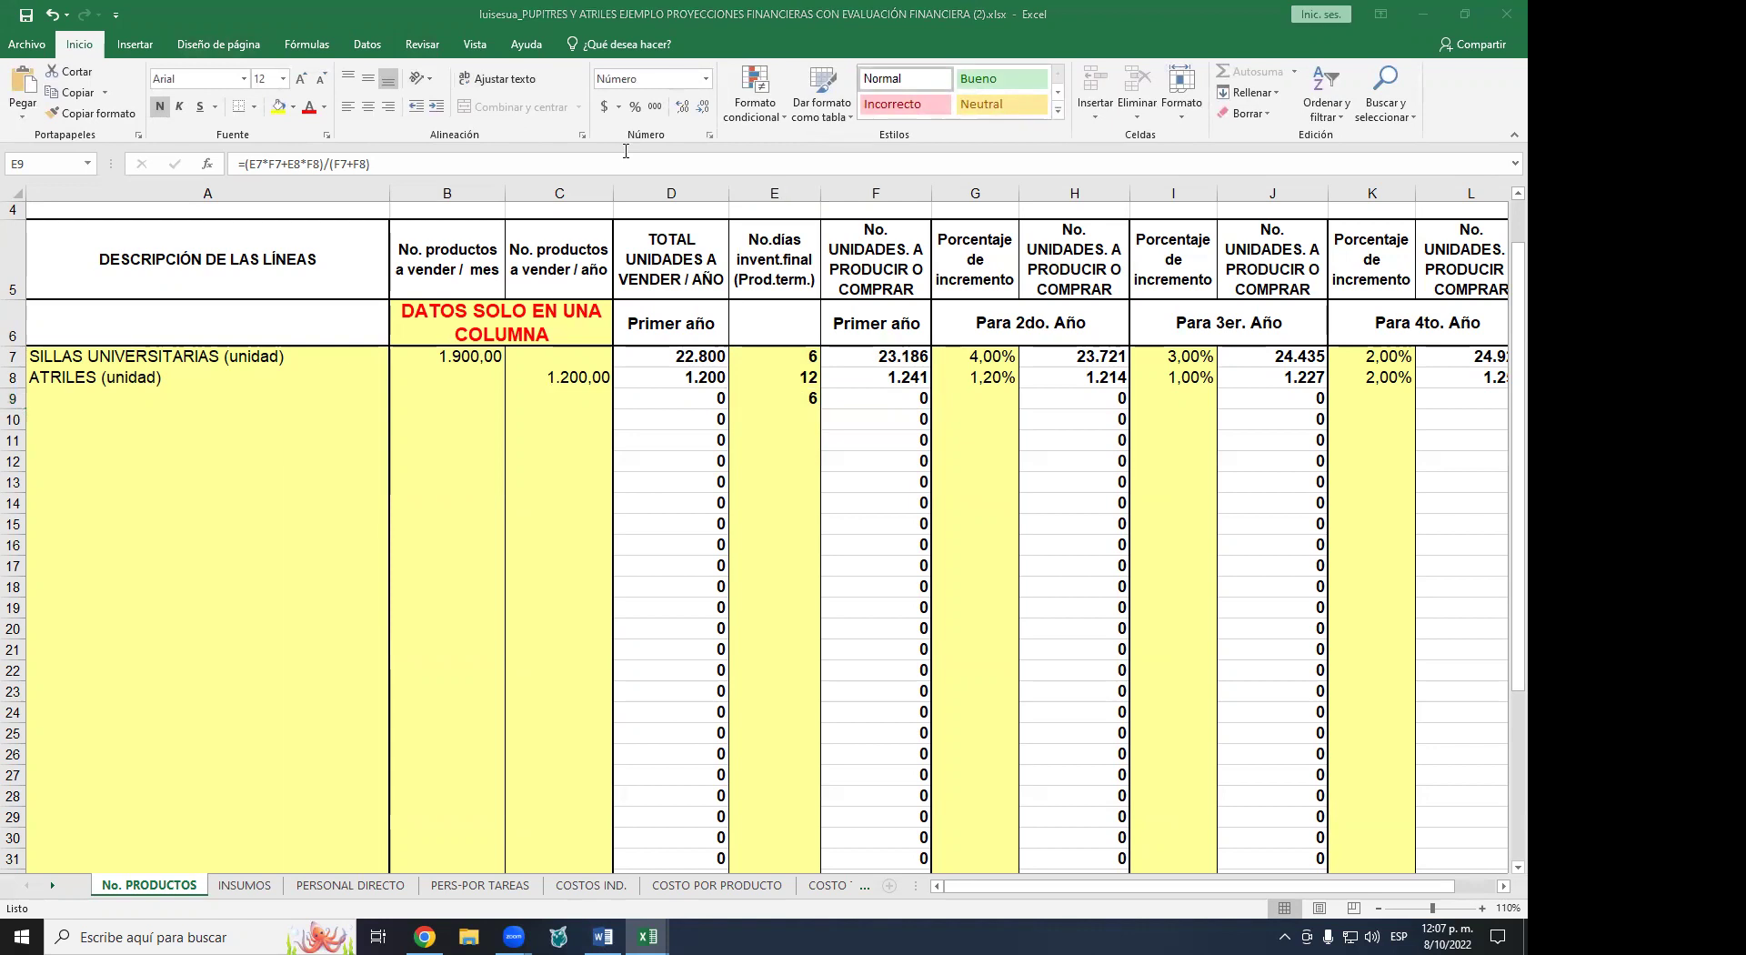
pyautogui.click(683, 107)
pyautogui.click(683, 106)
pyautogui.click(683, 107)
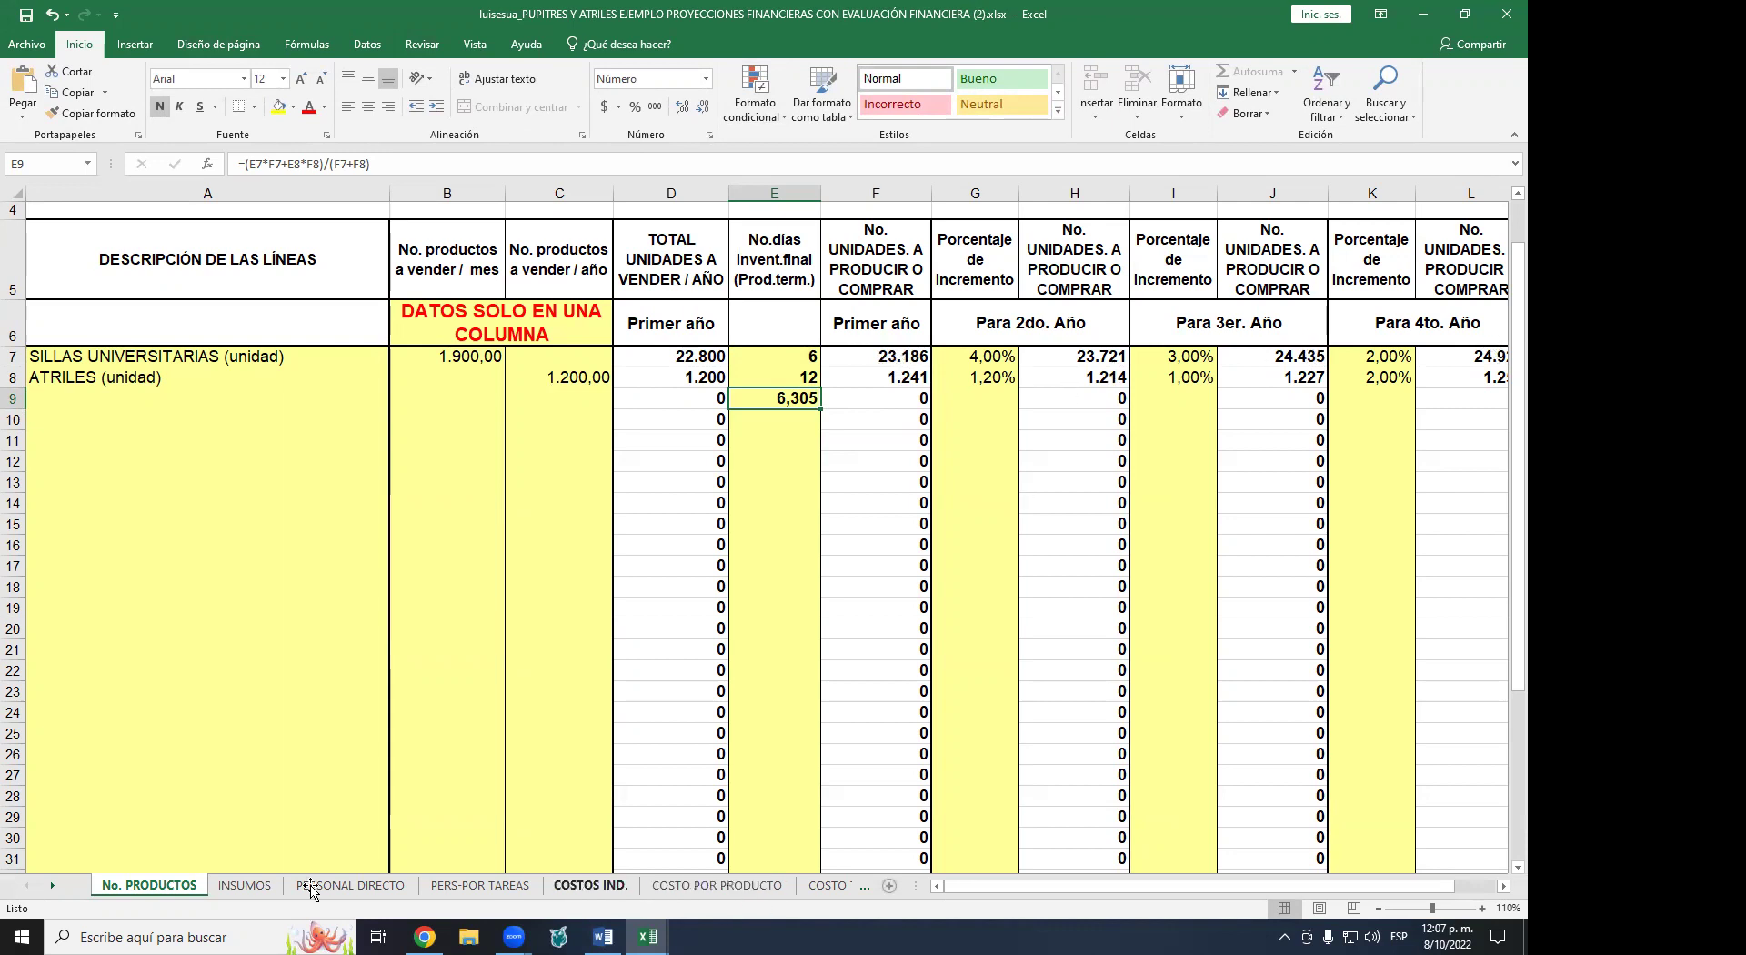
# - Switch to the INVERSIONES sheet
pyautogui.click(52, 885)
pyautogui.click(52, 885)
pyautogui.click(51, 885)
pyautogui.click(52, 885)
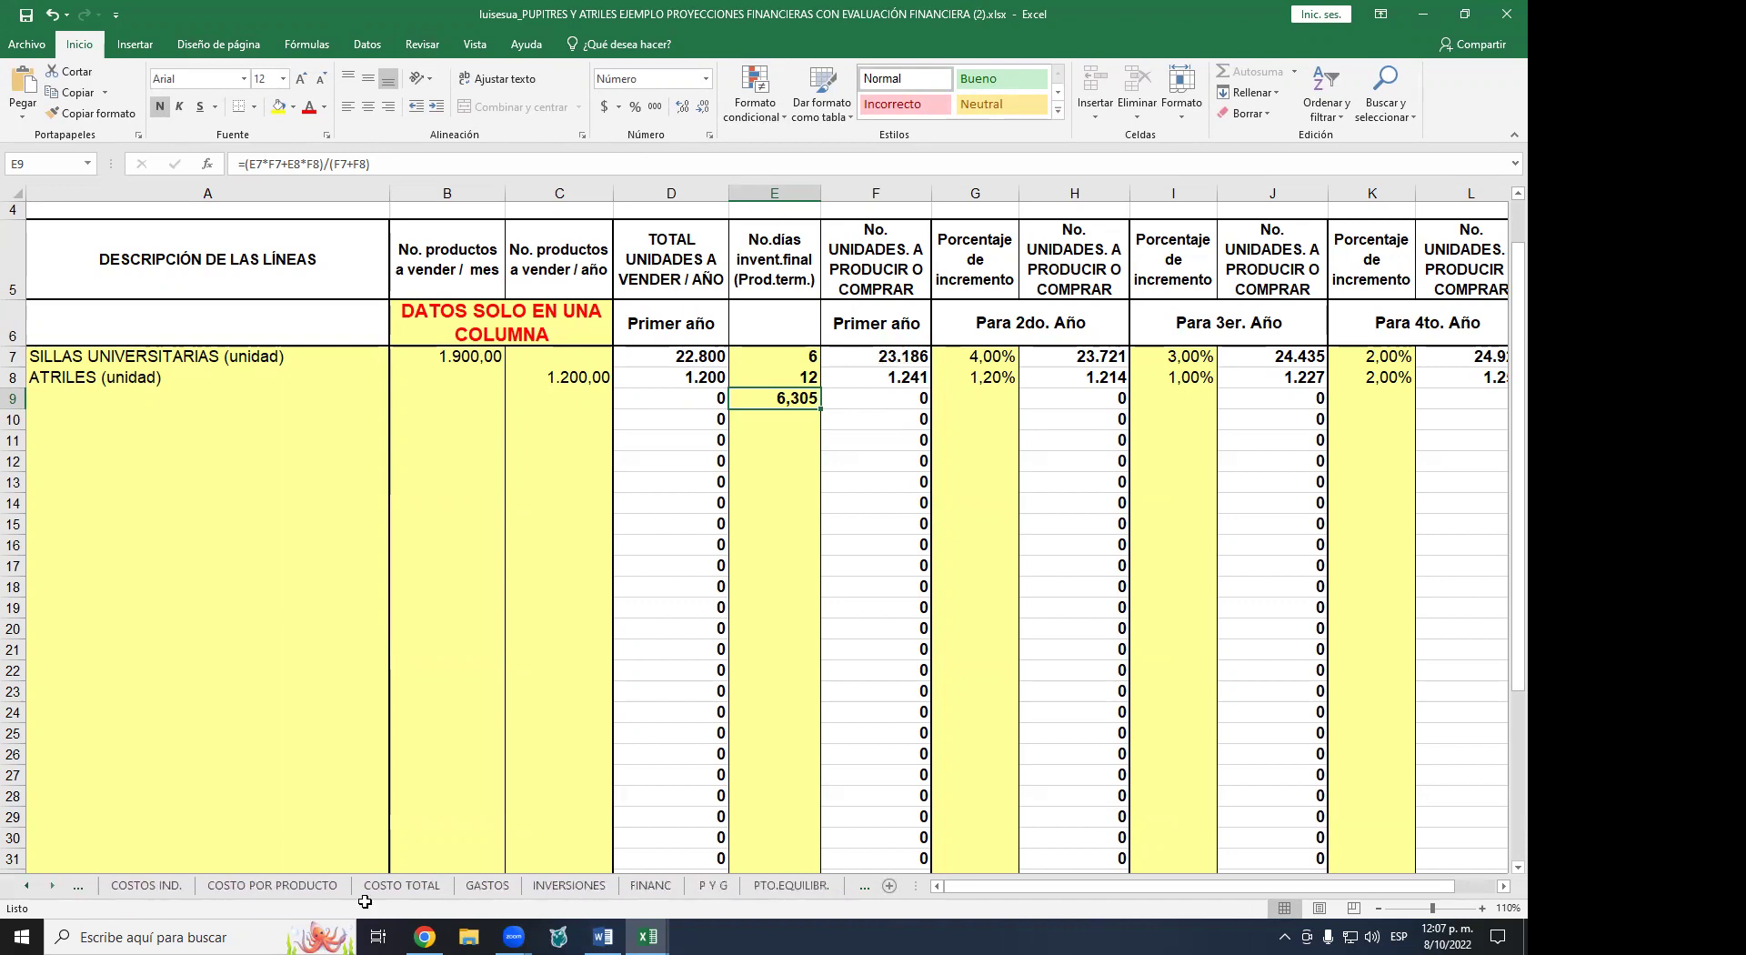
pyautogui.click(561, 885)
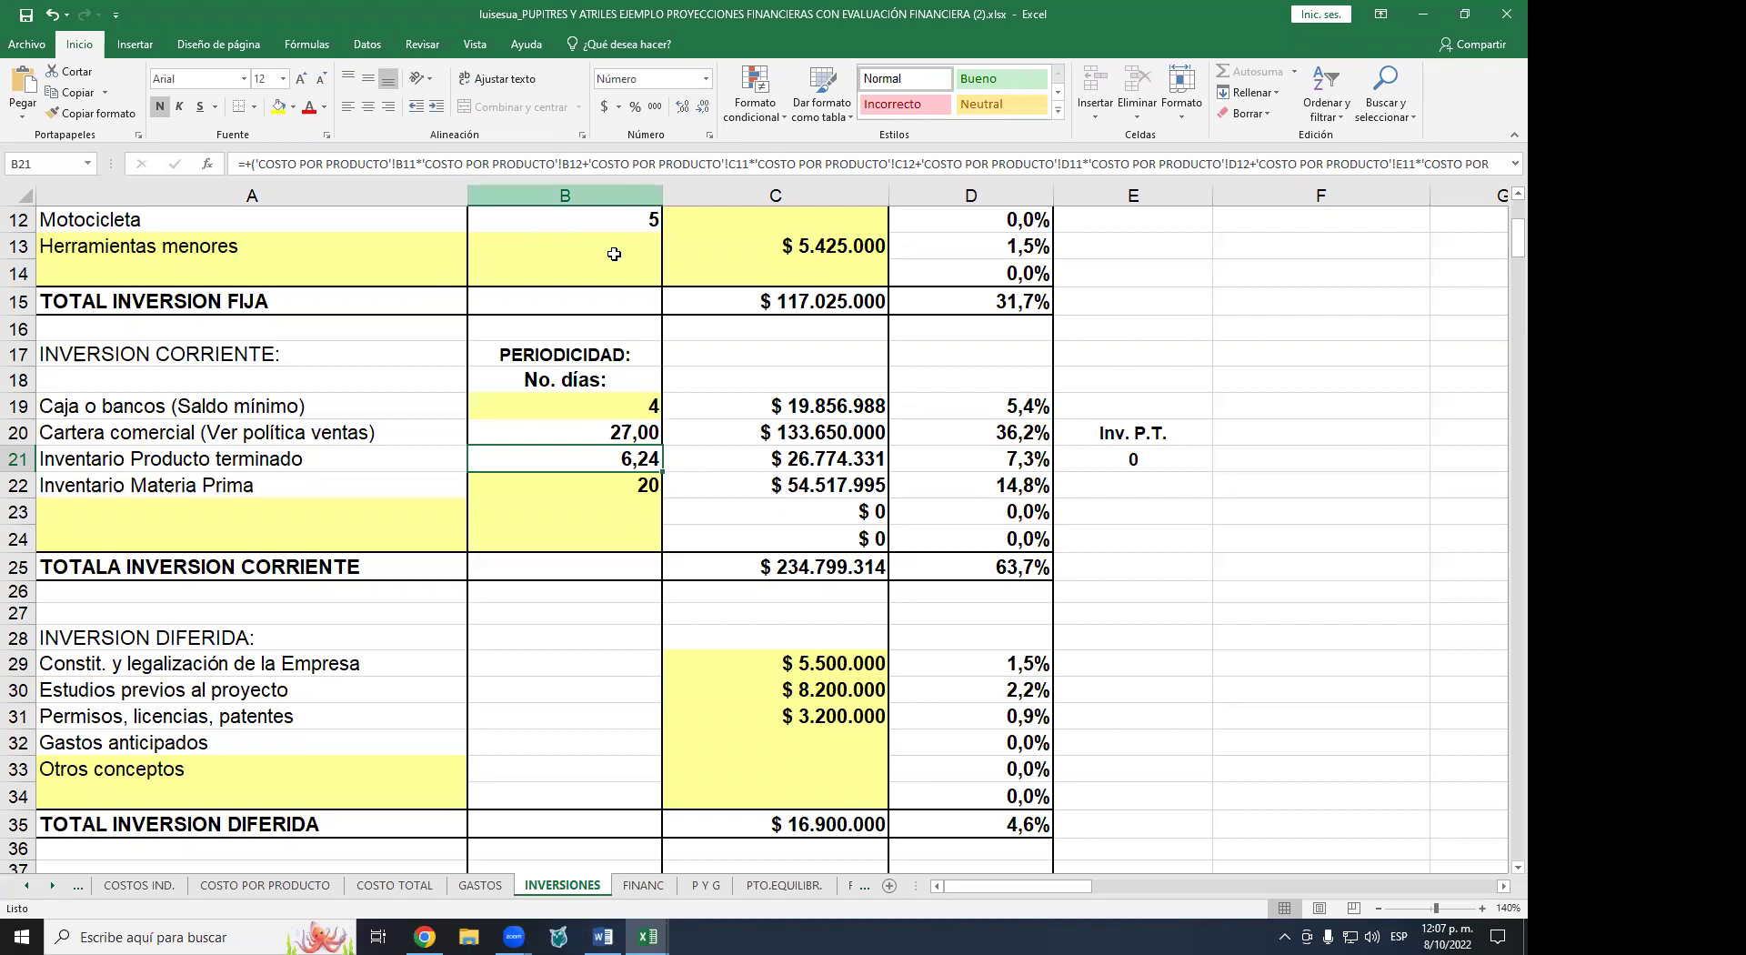
# - Unprotect the INVERSIONES sheet by entering its password
pyautogui.click(421, 46)
pyautogui.click(719, 90)
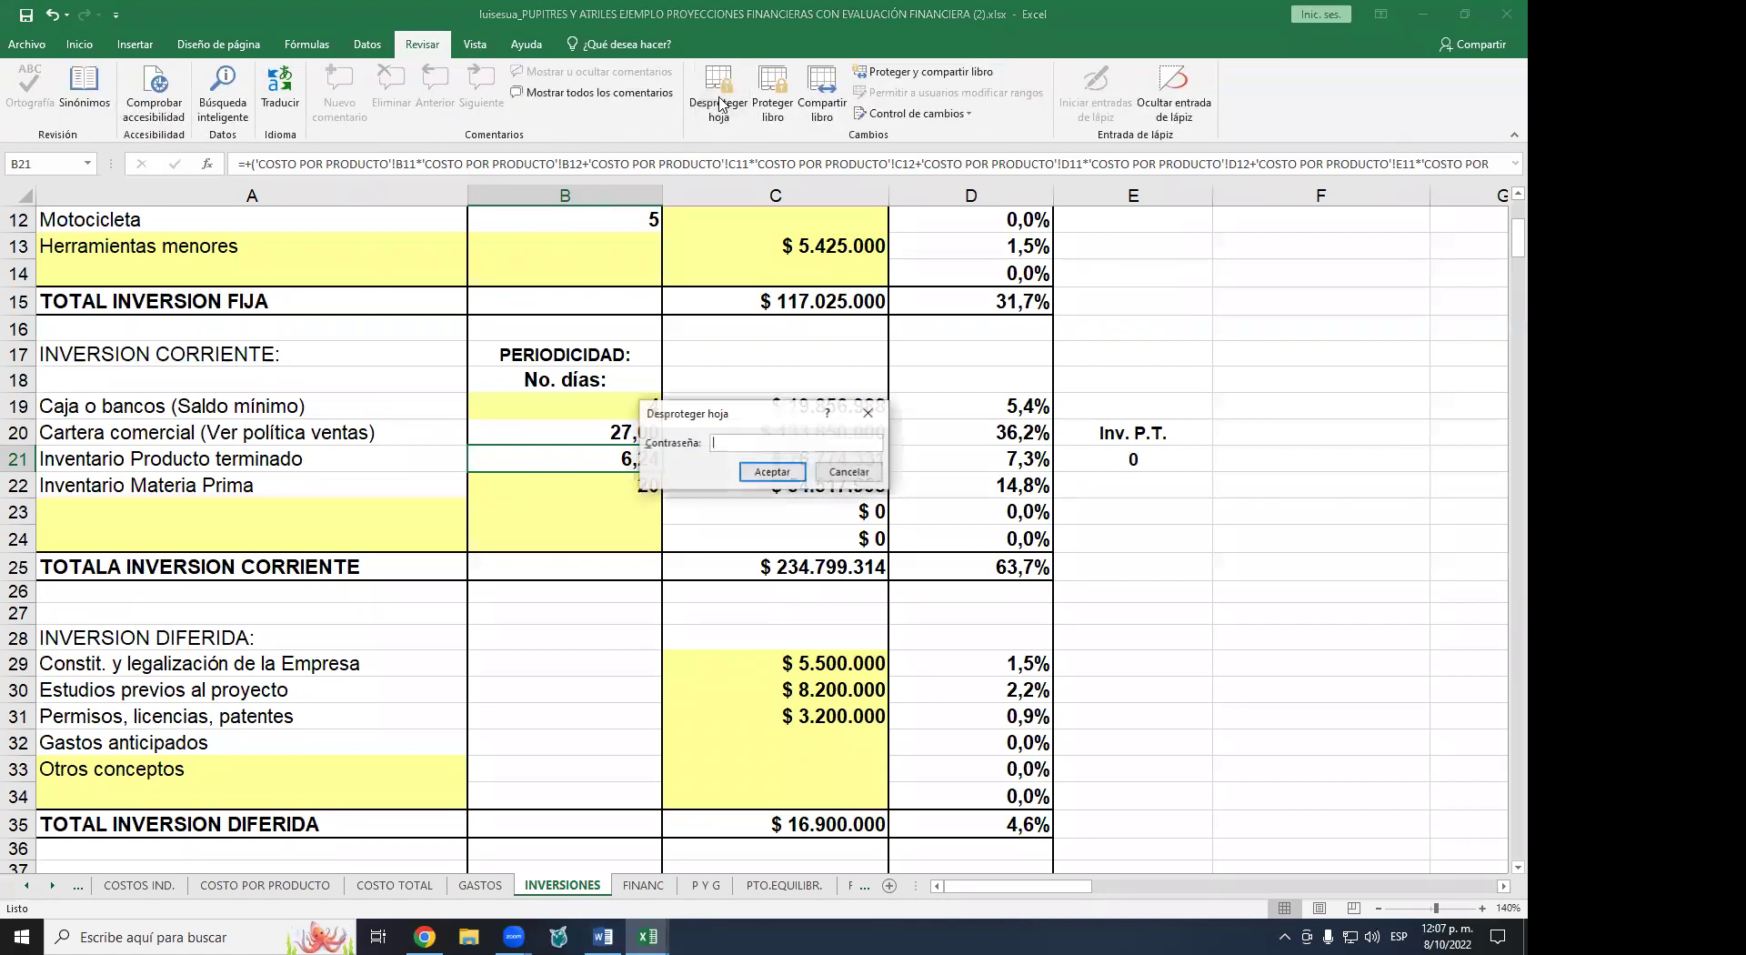
pyautogui.write('12345')
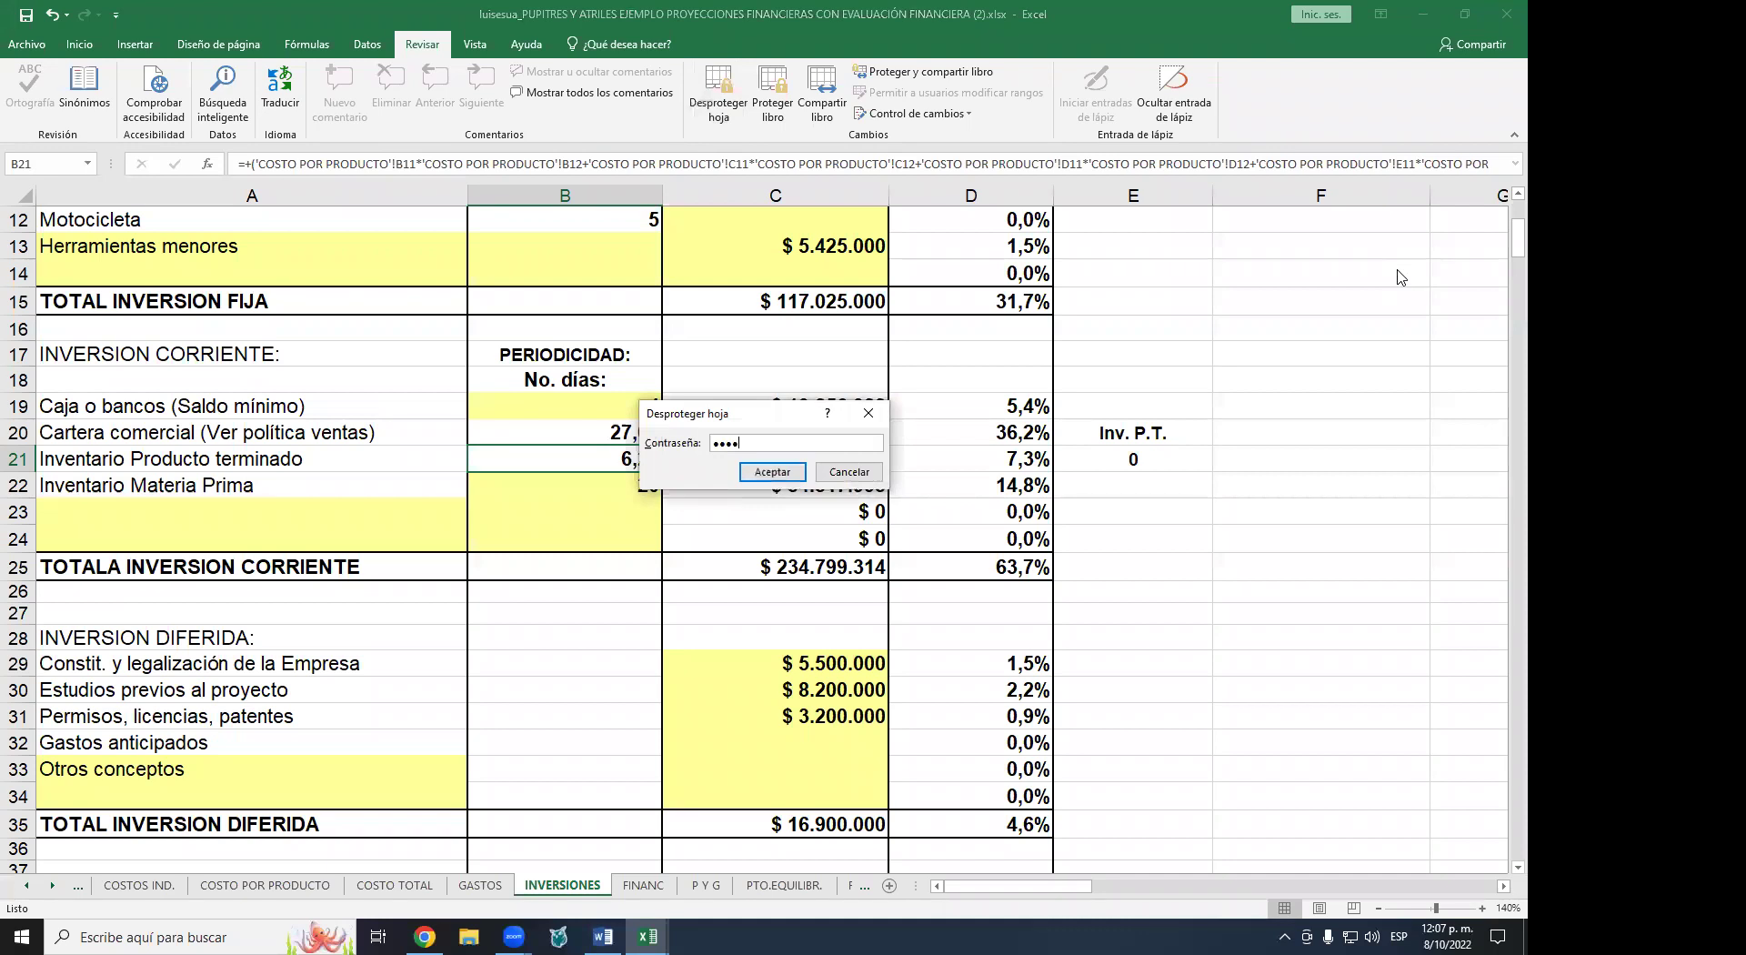
pyautogui.press('Return')
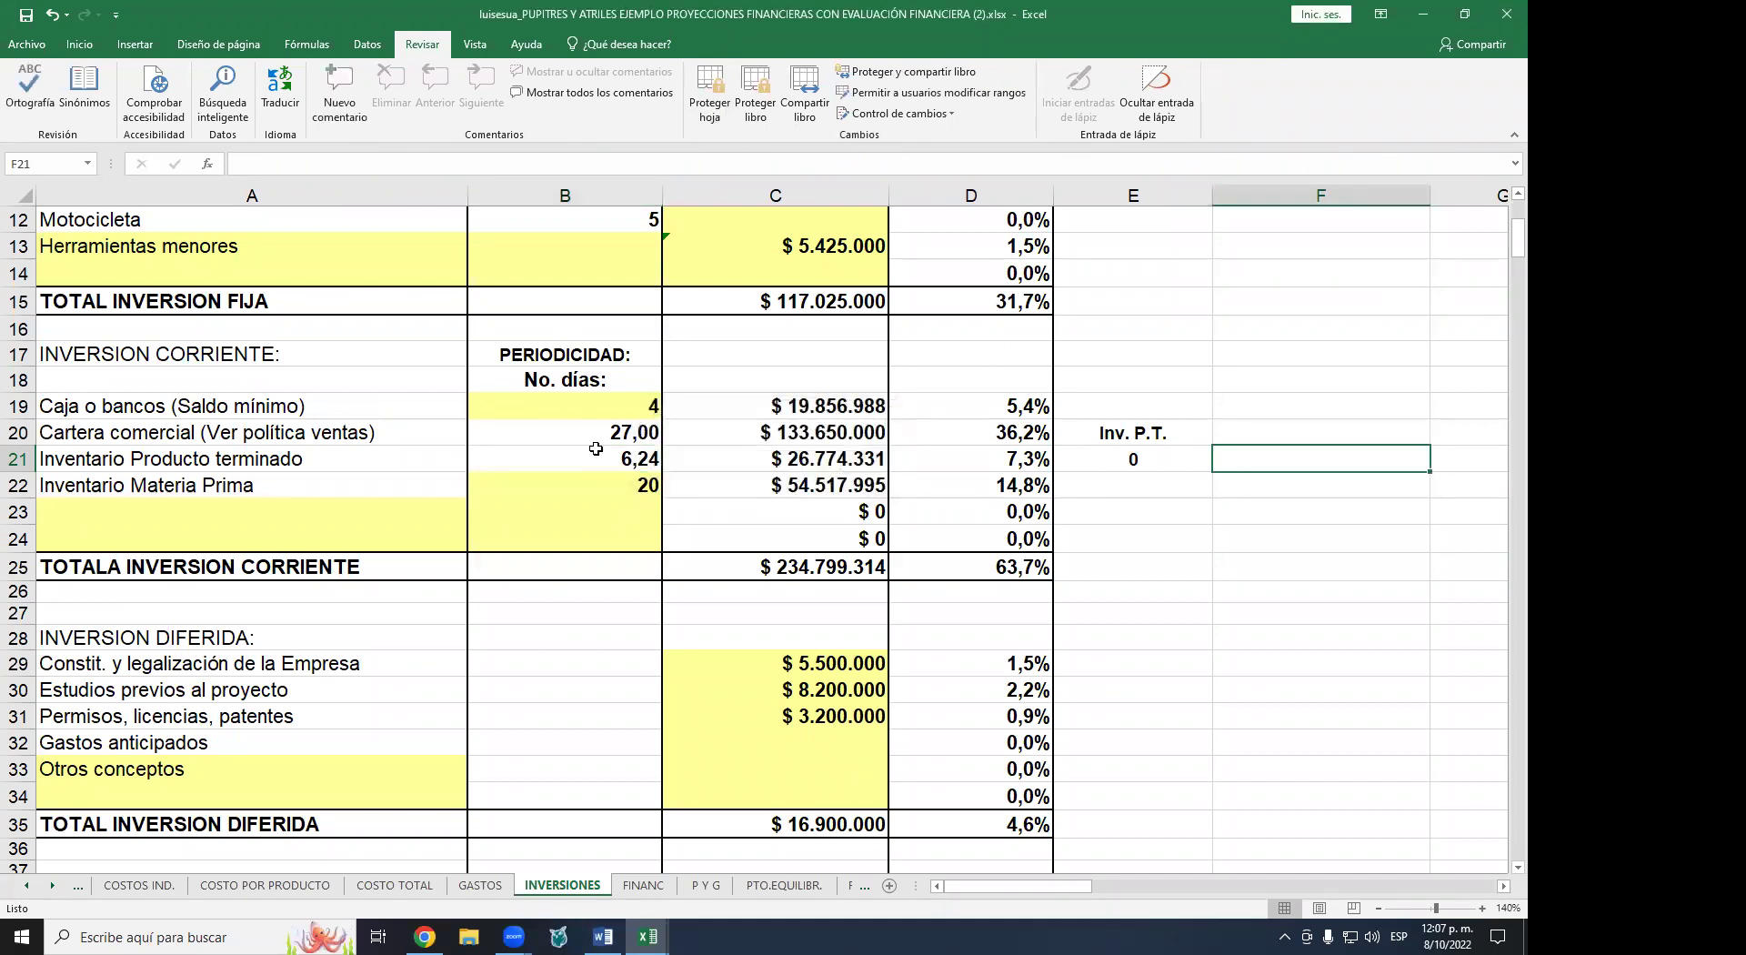
# - Expand the formula bar to read B21's full formula, then select B22
pyautogui.click(1510, 166)
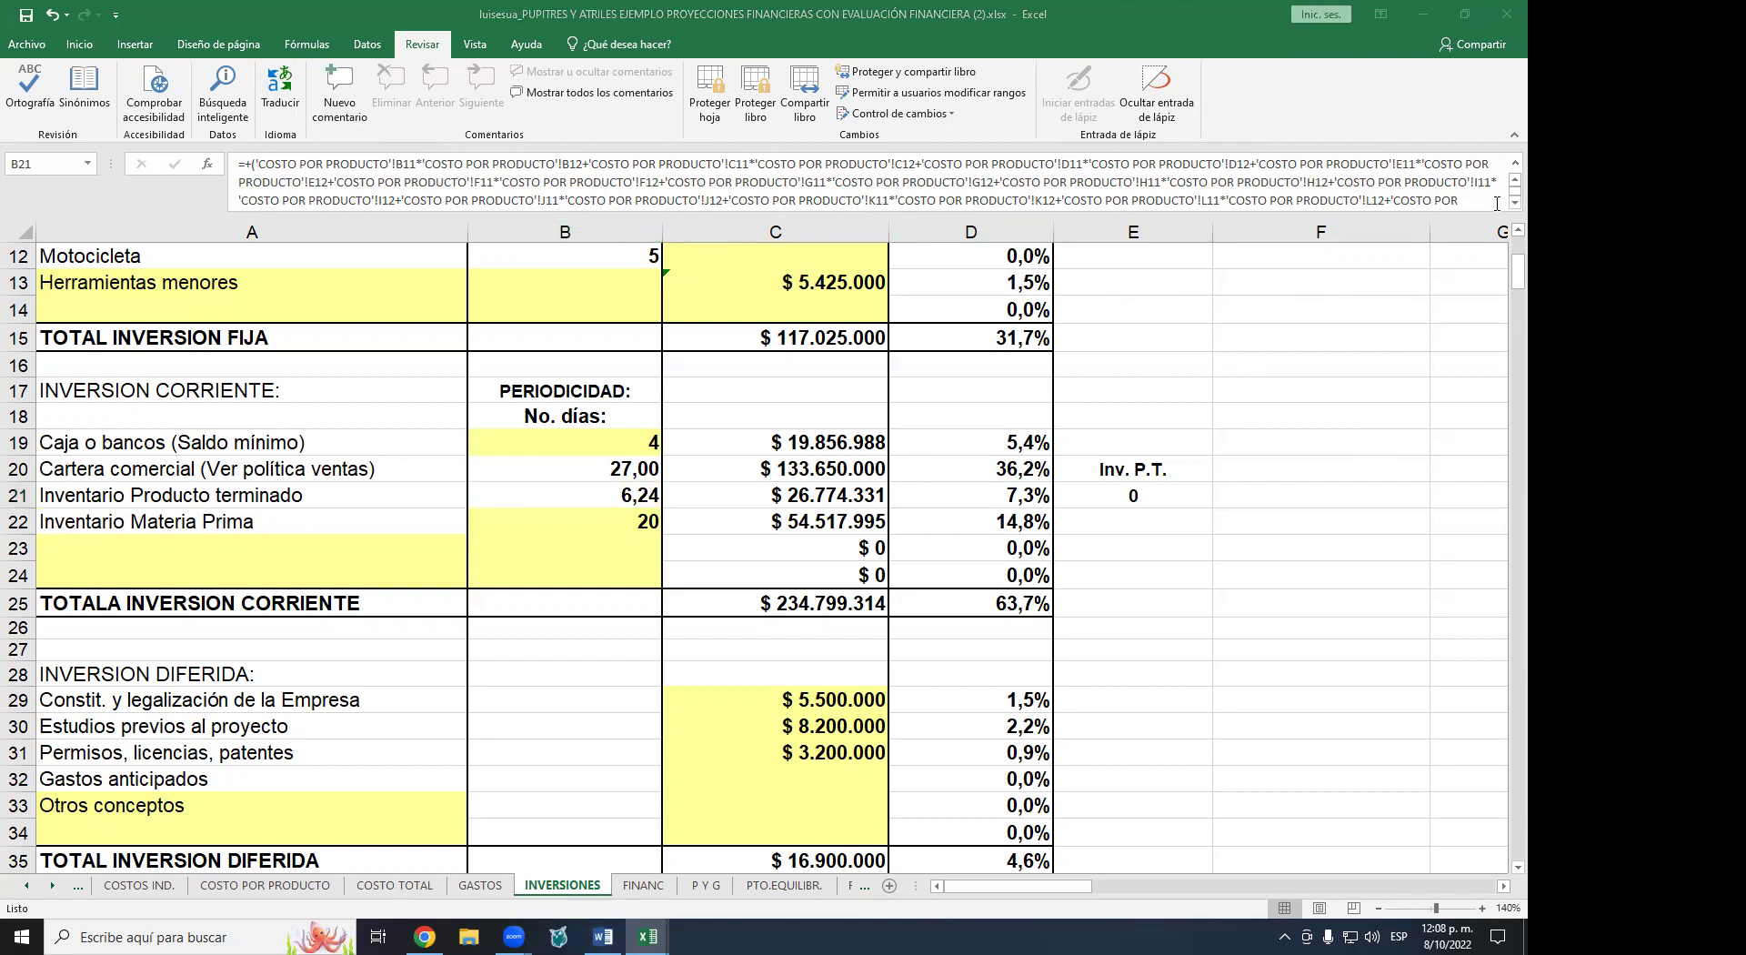
pyautogui.scroll(-1, 1503, 204)
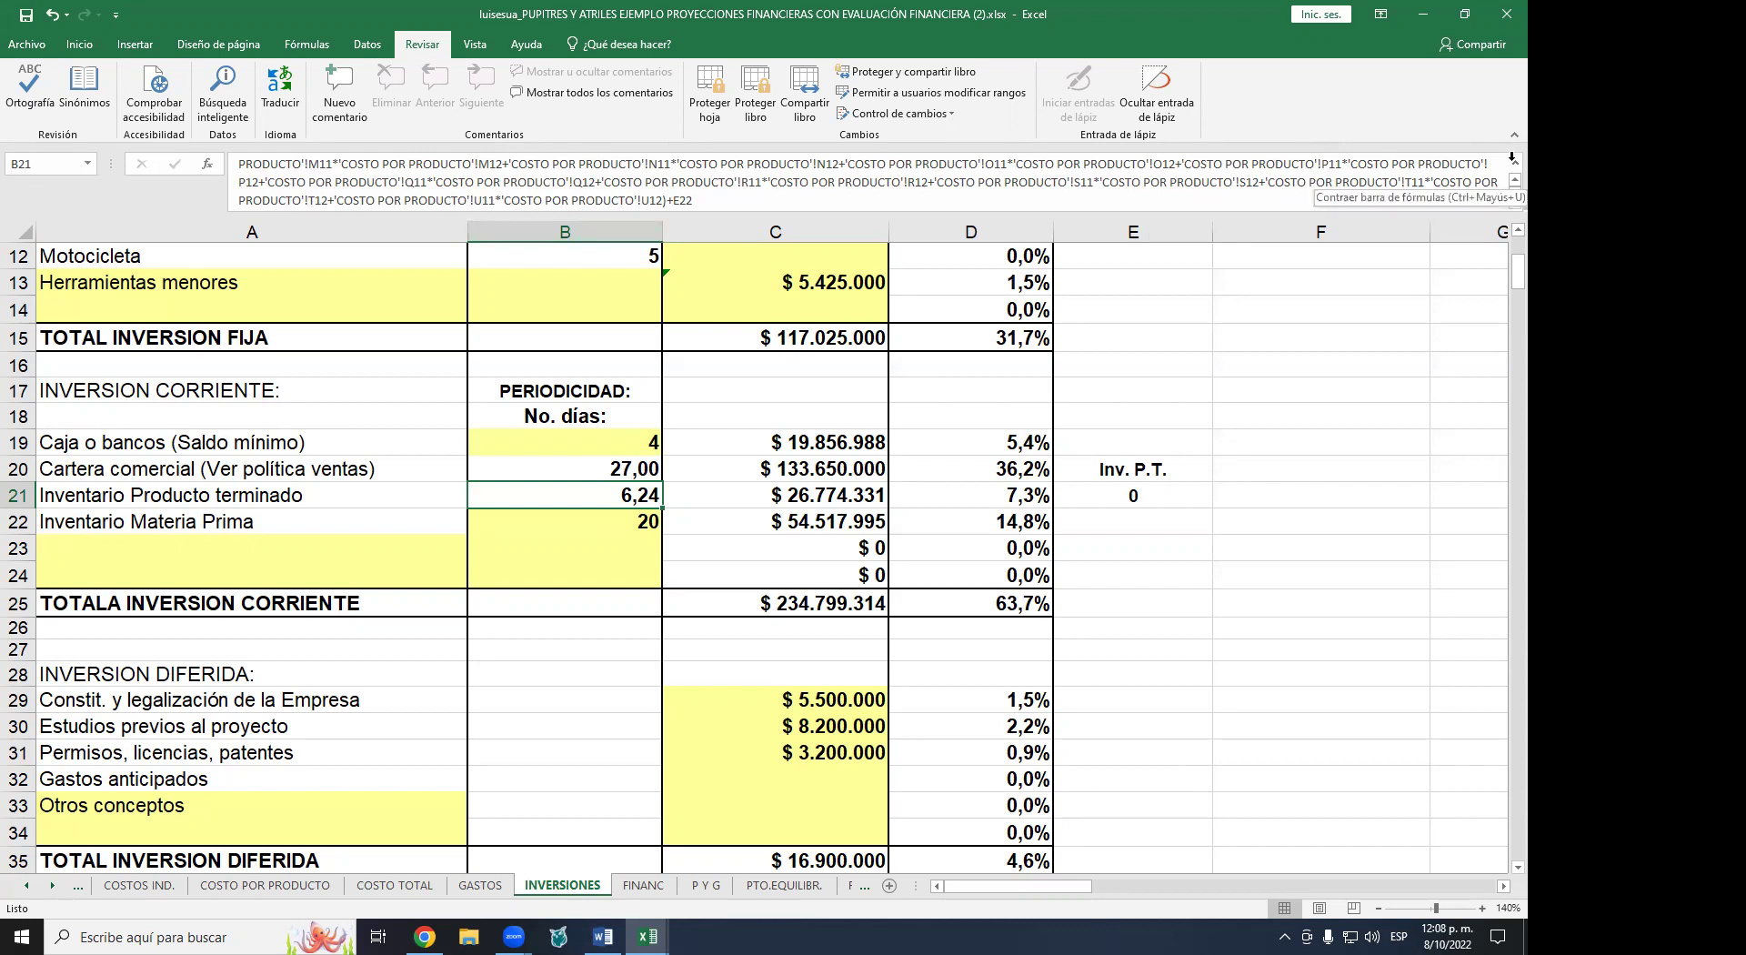
pyautogui.click(1513, 160)
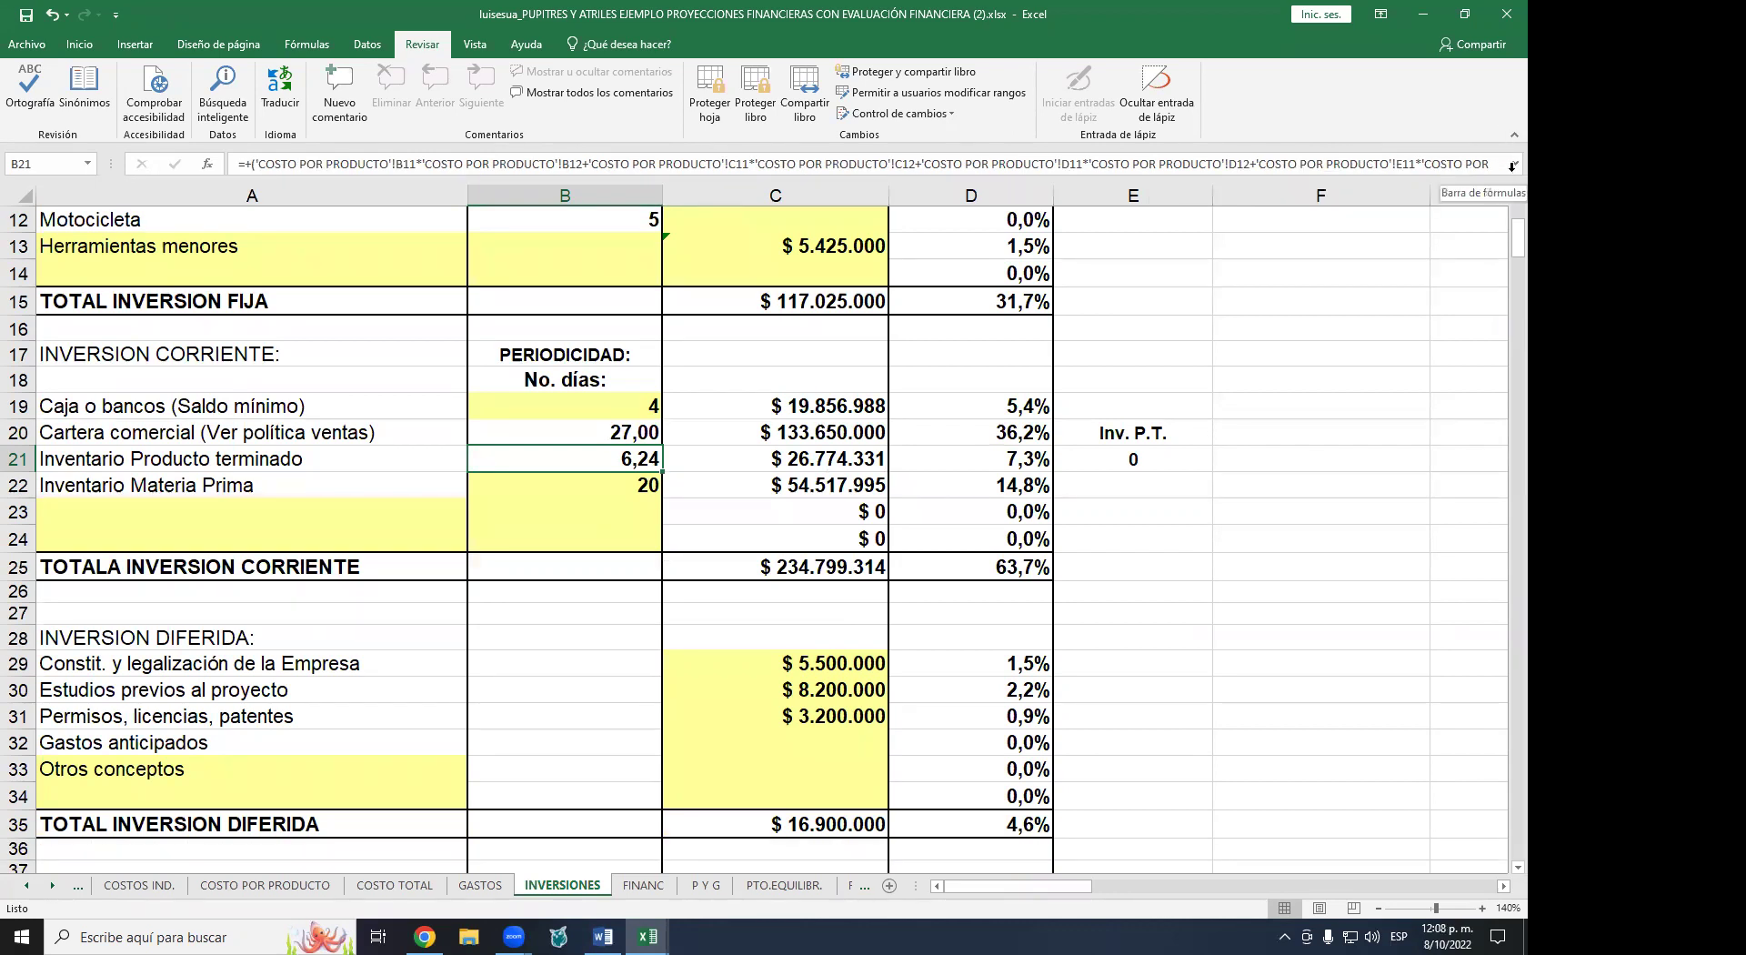
pyautogui.click(1513, 160)
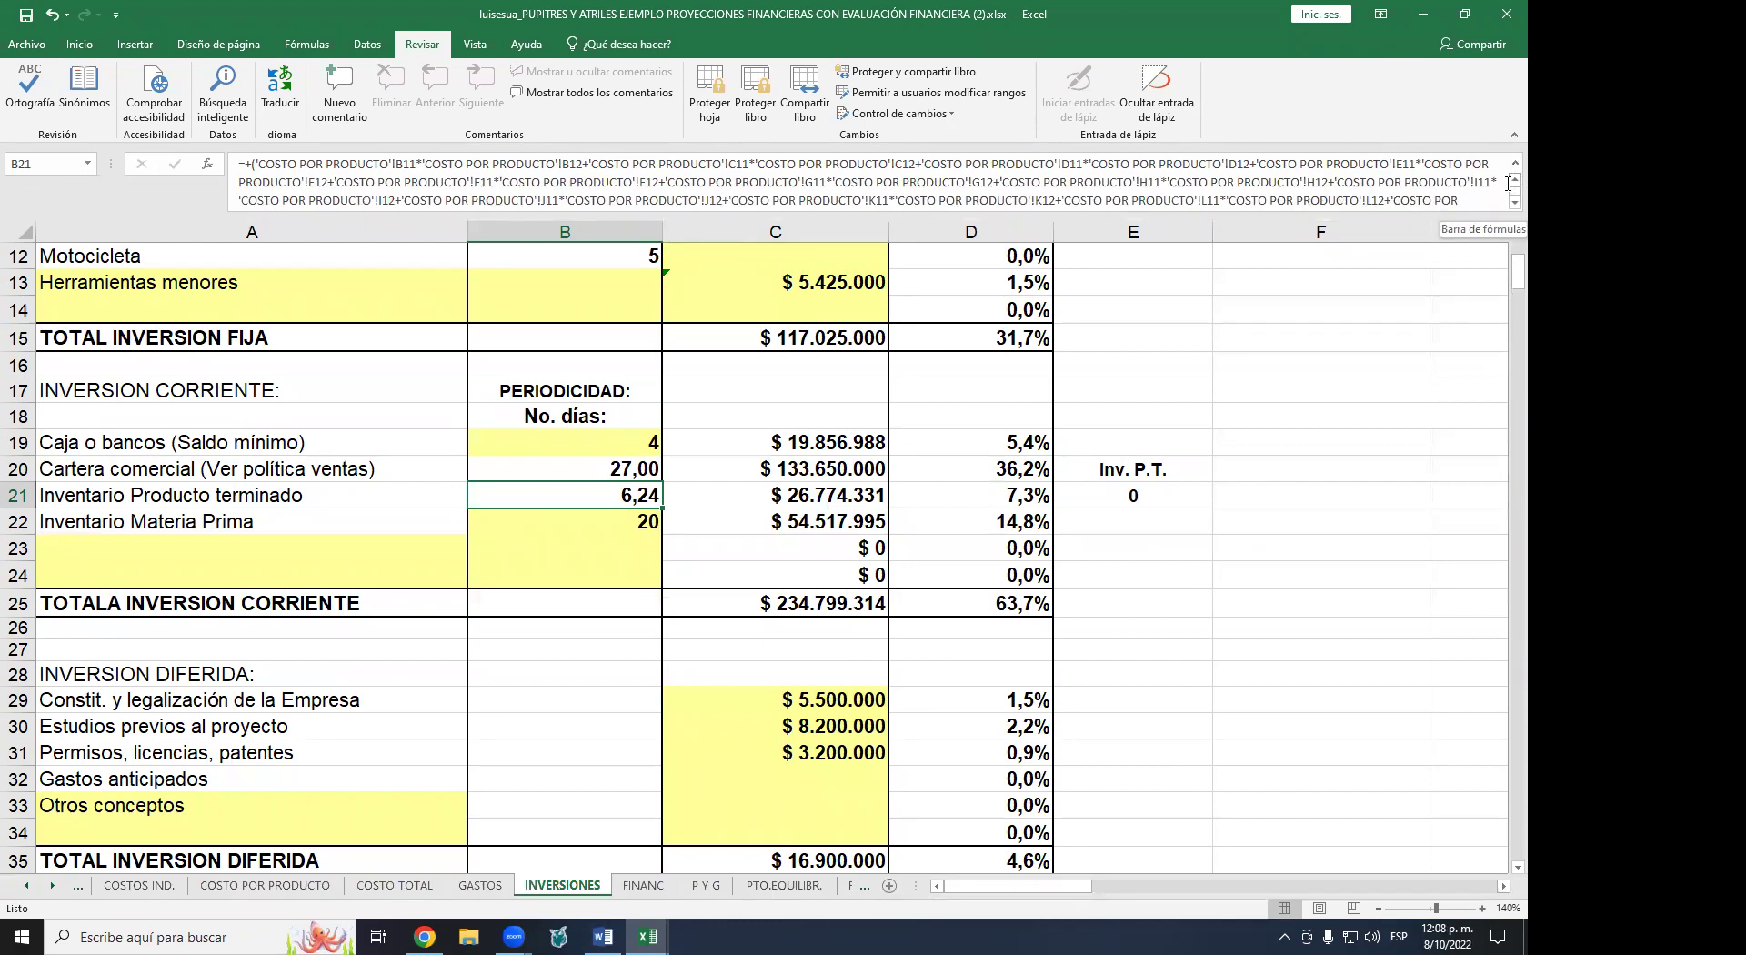
pyautogui.scroll(-1, 1509, 182)
pyautogui.scroll(1, 1509, 180)
pyautogui.scroll(-1, 1509, 204)
pyautogui.scroll(-1, 1509, 204)
pyautogui.scroll(-1, 1509, 205)
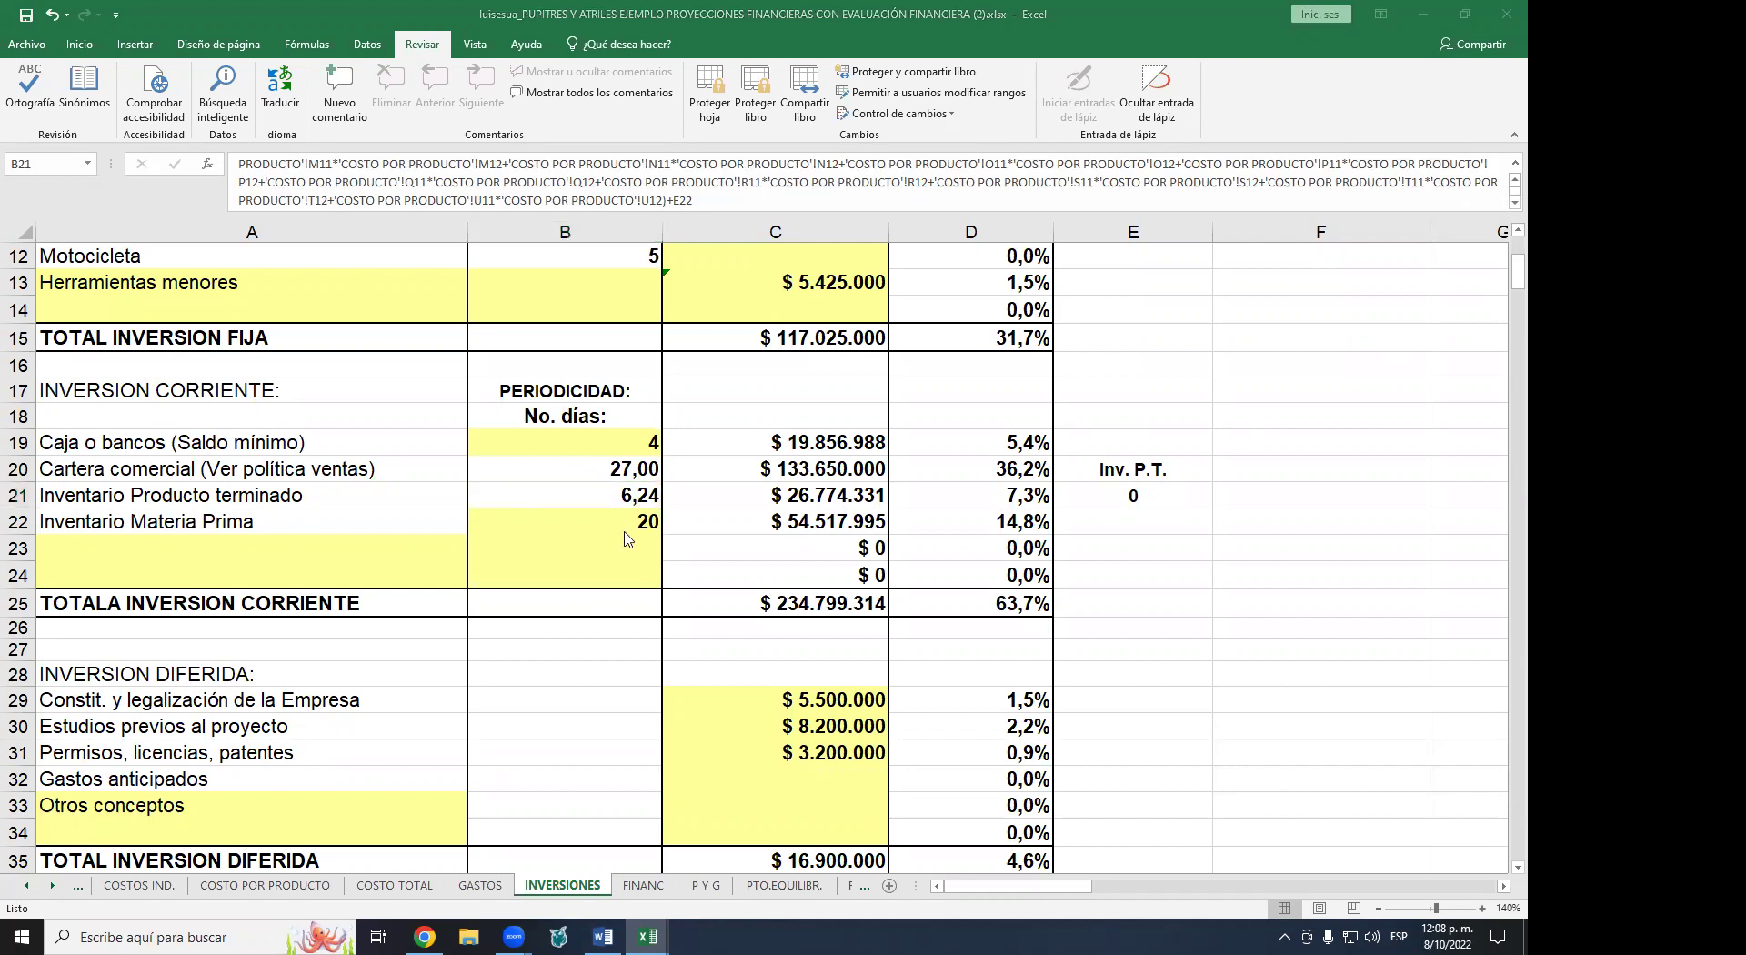
pyautogui.click(621, 521)
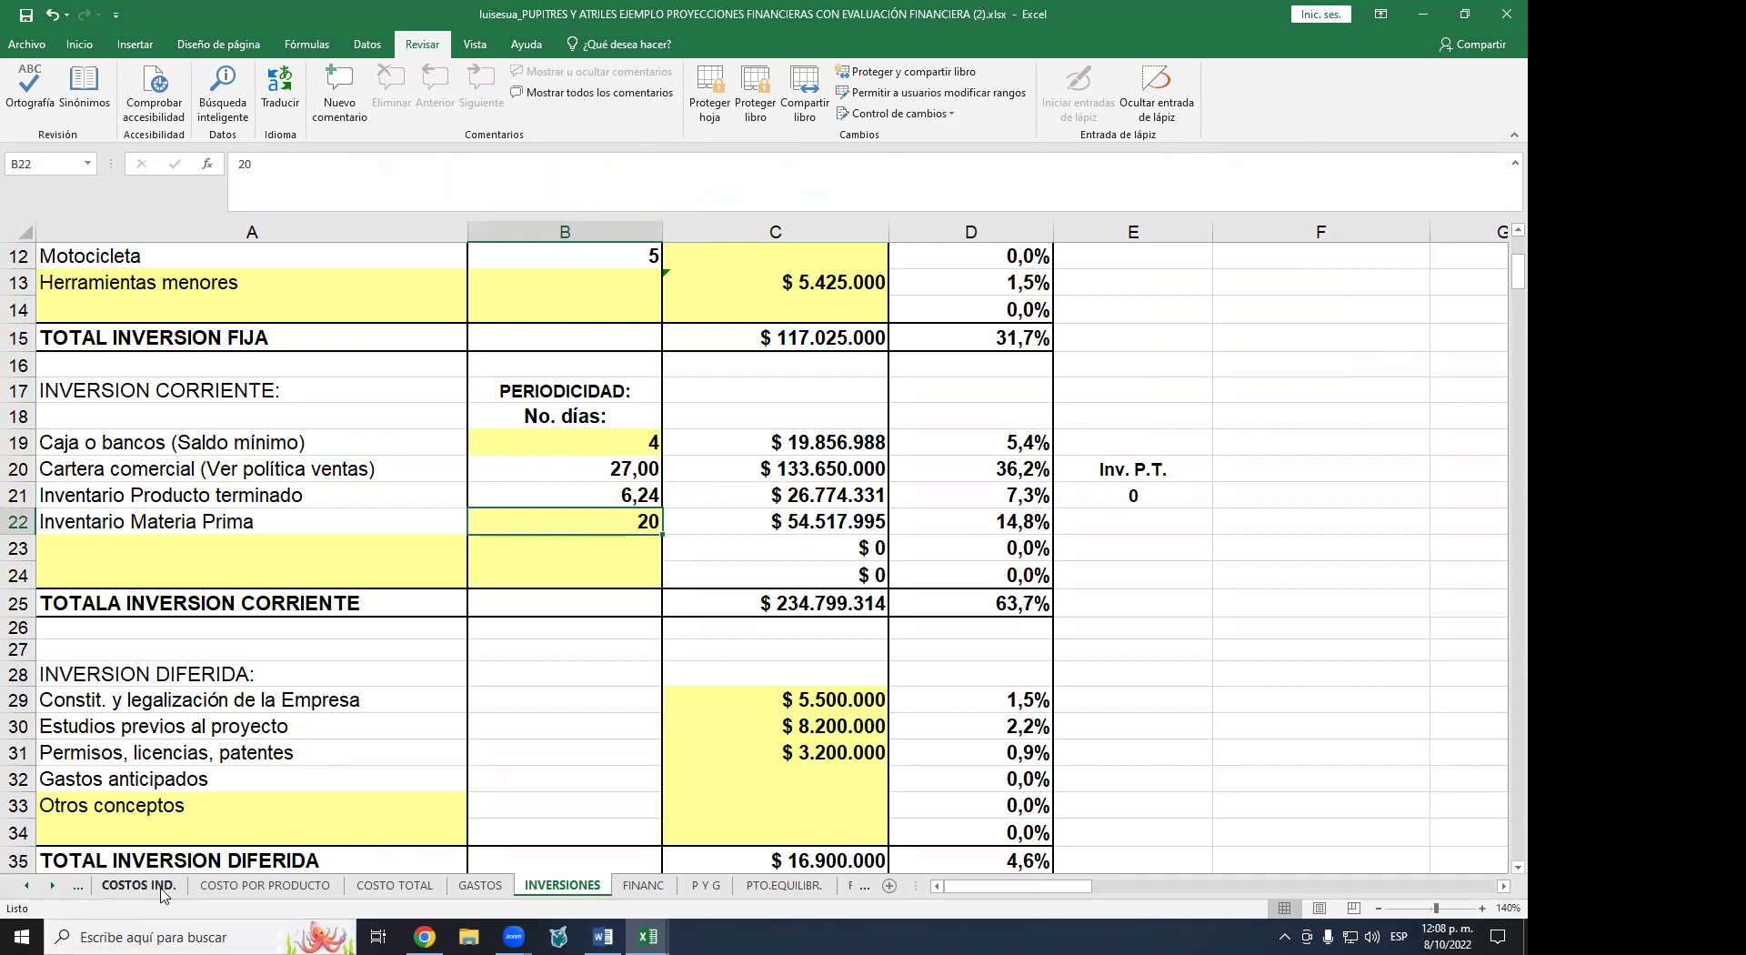
# - Switch to the INSUMOS sheet and jump to its top-left cell
pyautogui.click(25, 887)
pyautogui.click(25, 887)
pyautogui.click(25, 887)
pyautogui.click(25, 887)
pyautogui.click(244, 885)
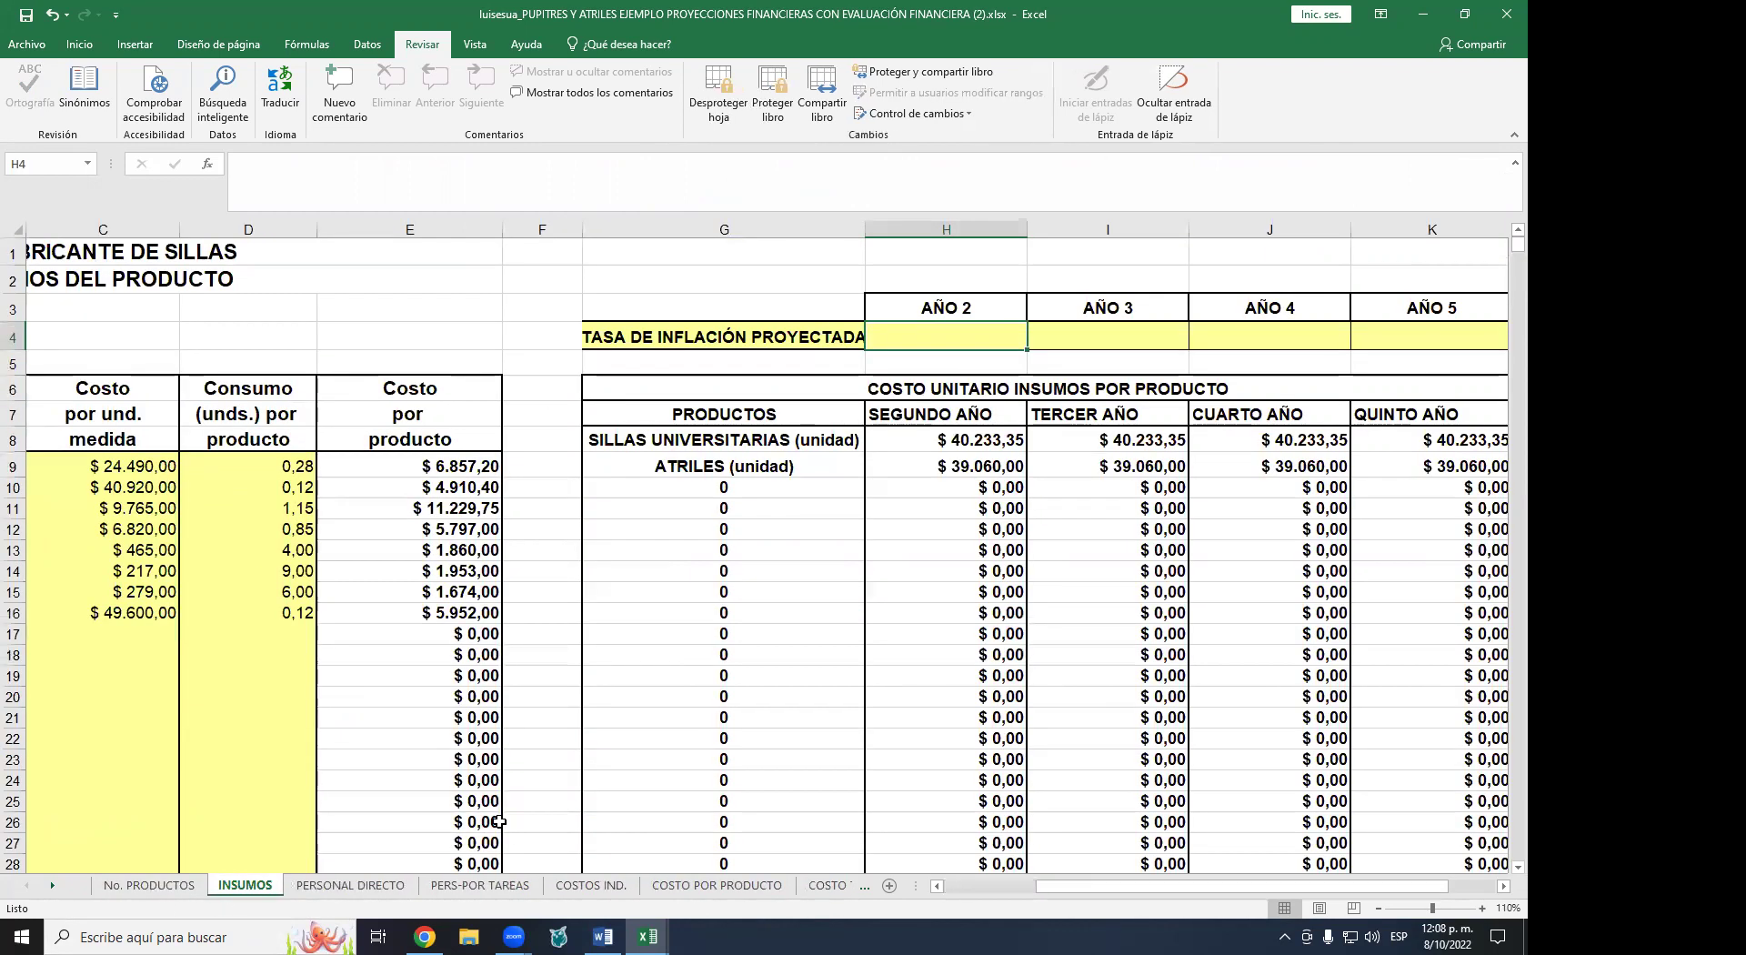
pyautogui.hotkey('ctrl', 'Home')
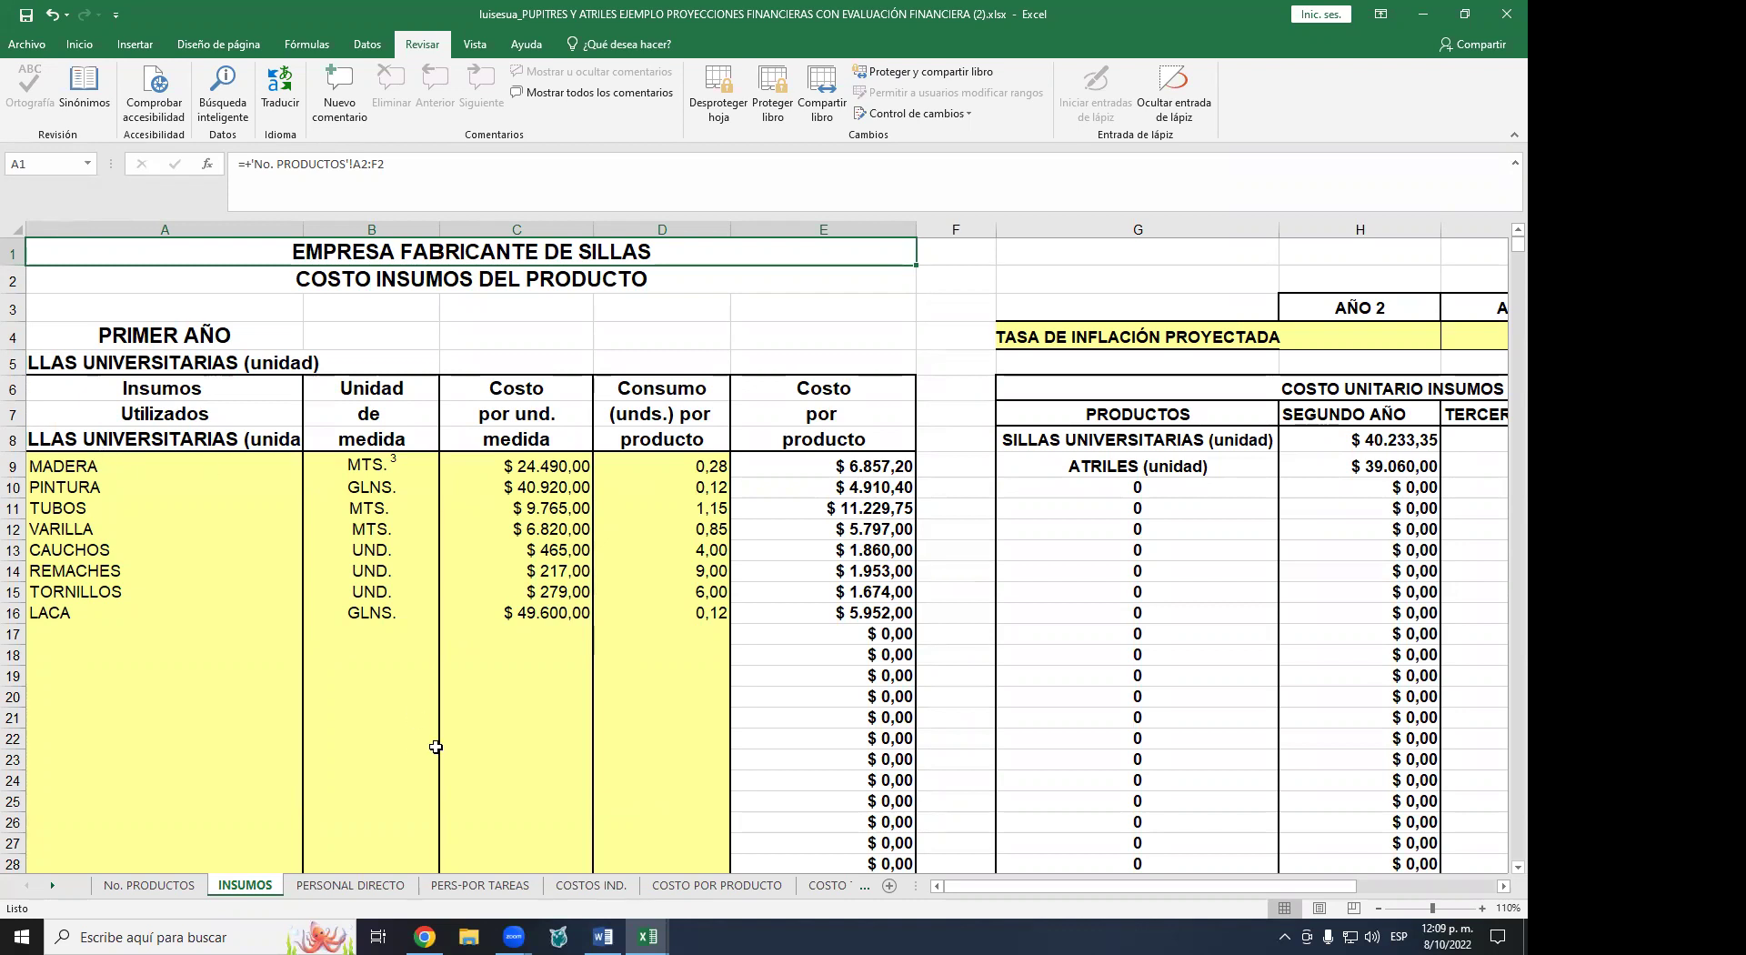
pyautogui.click(53, 886)
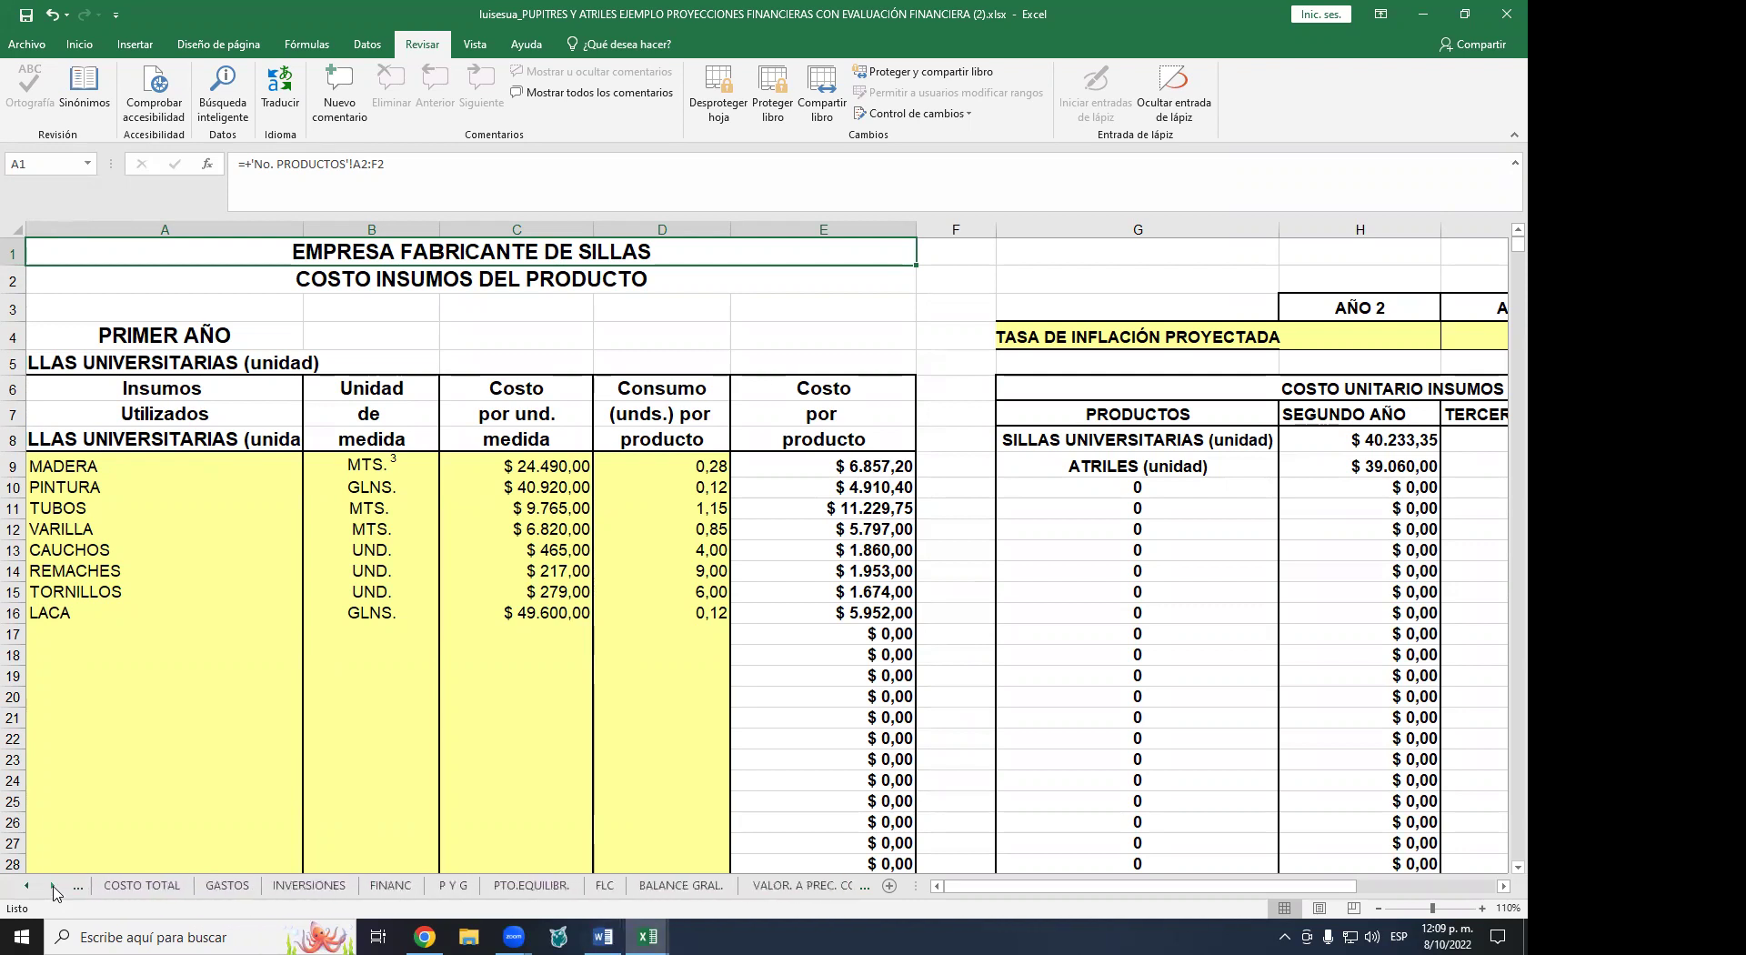
# - Click the INVERSIONES sheet tab to return to the investment figures
pyautogui.click(306, 886)
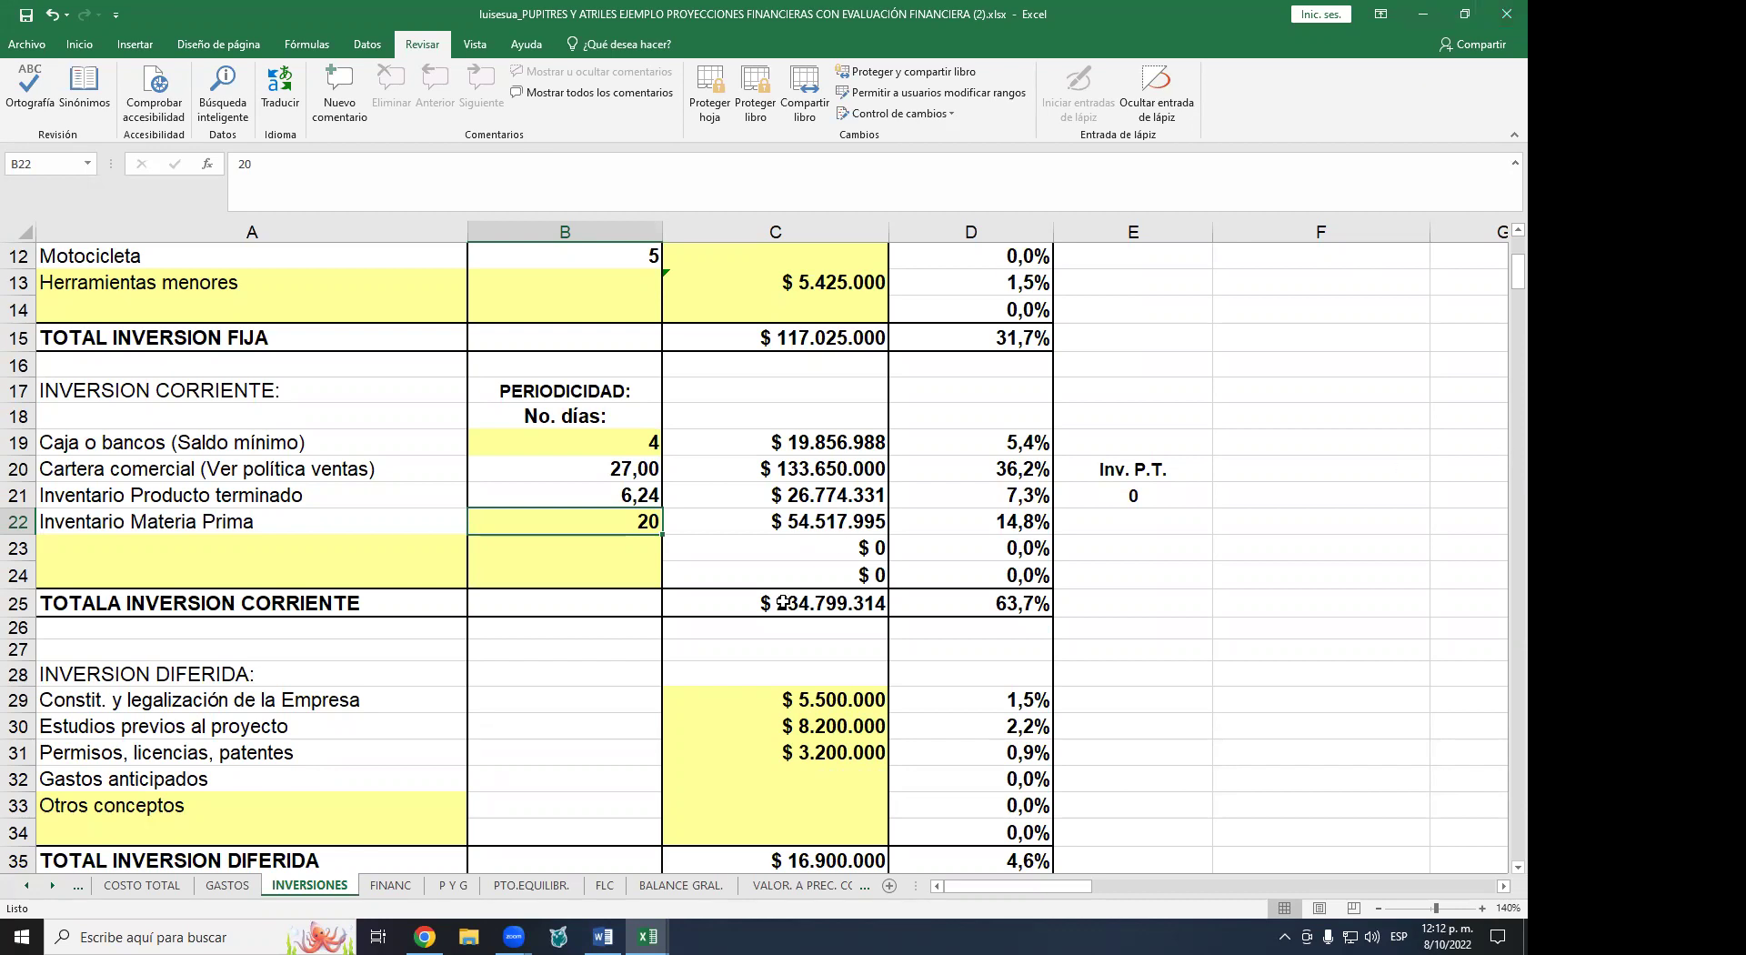
pyautogui.scroll(-6, 616, 569)
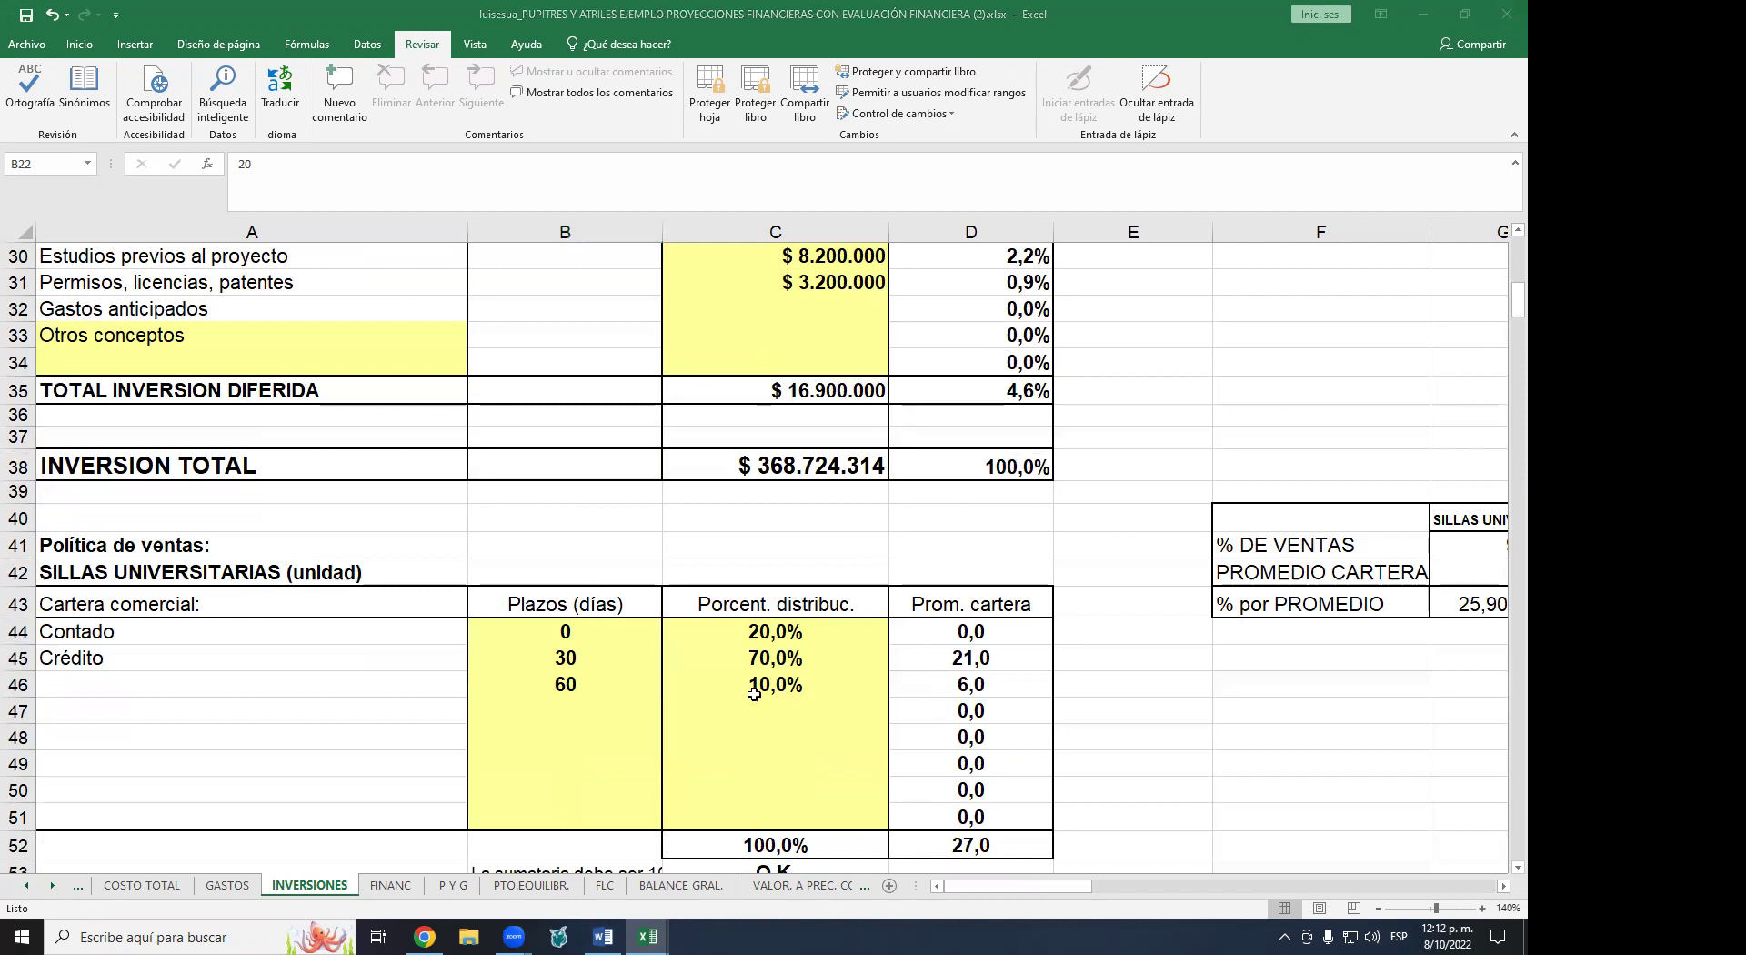
pyautogui.click(569, 635)
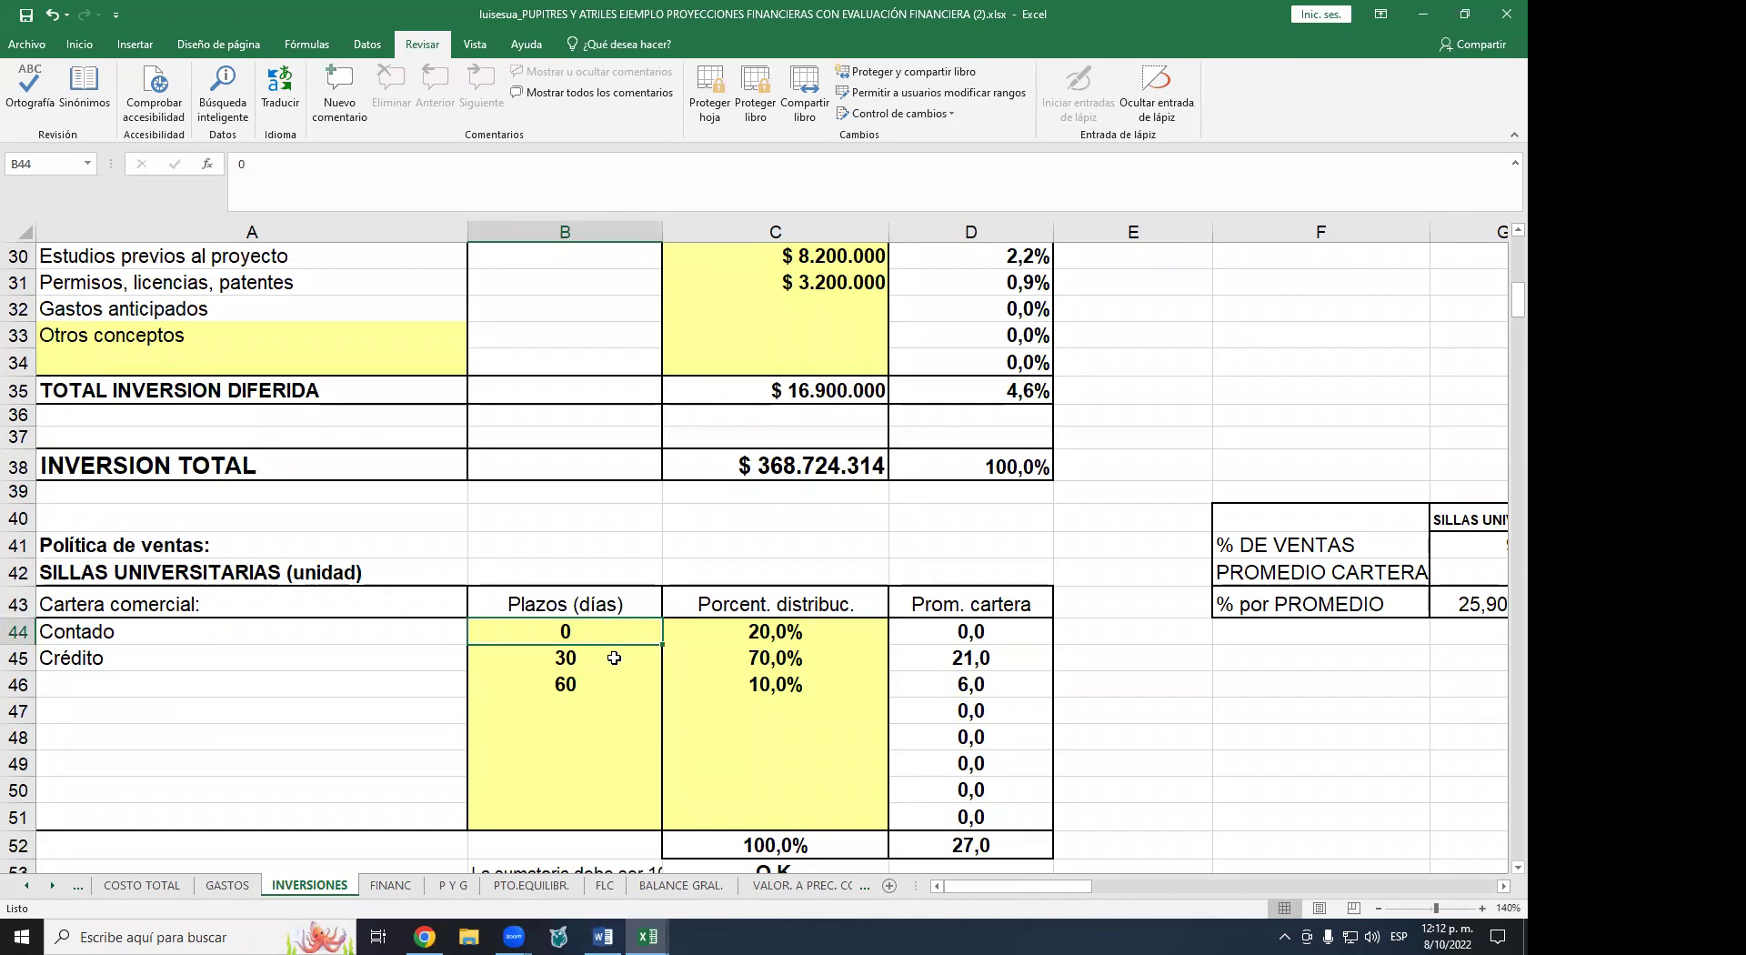
pyautogui.click(615, 658)
pyautogui.click(615, 683)
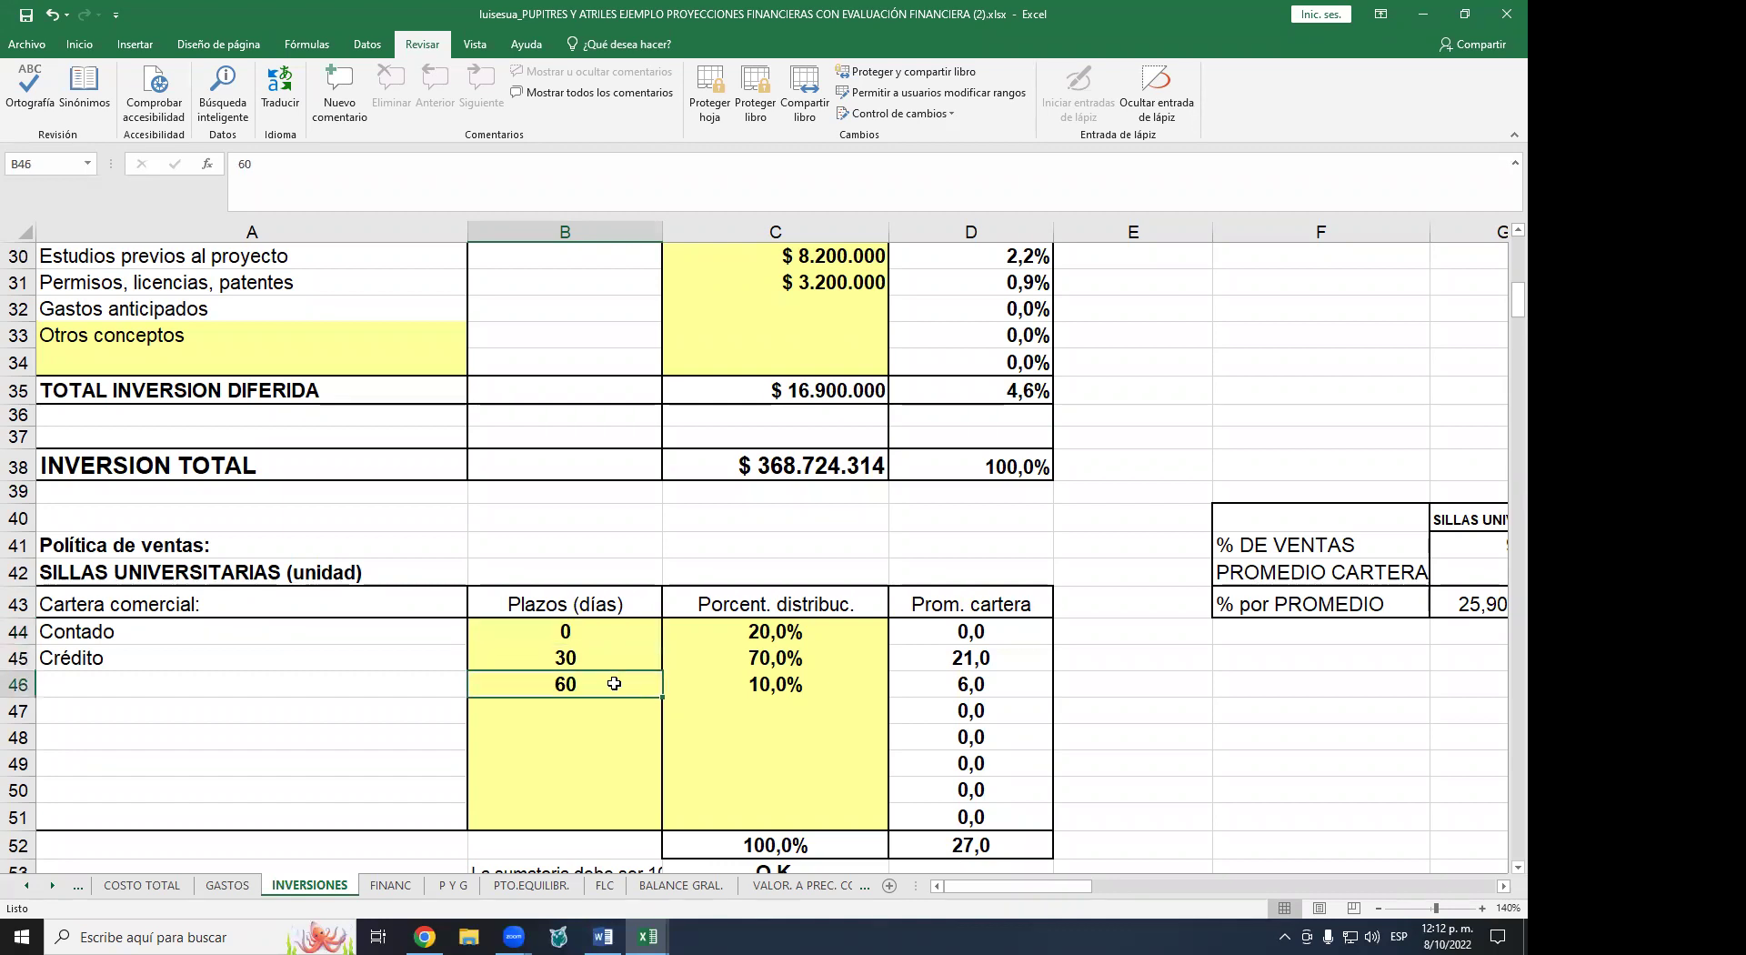
pyautogui.moveTo(775, 635); pyautogui.dragTo(780, 674)
pyautogui.click(587, 630)
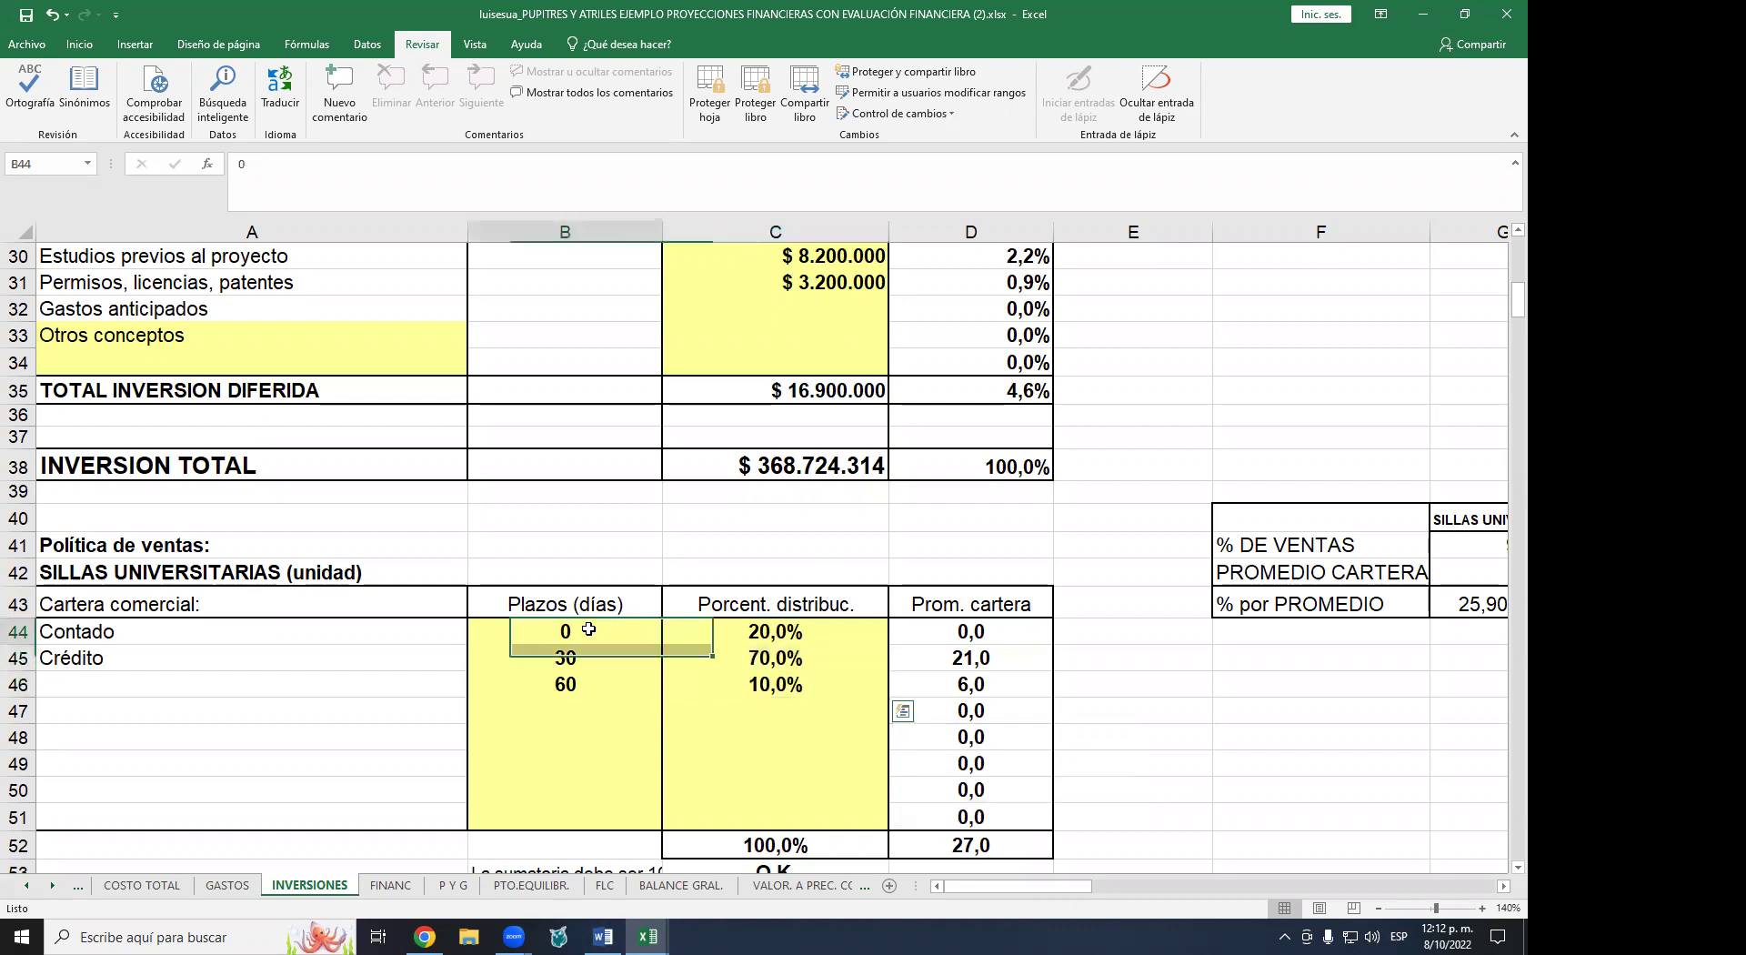
pyautogui.scroll(-1, 731, 763)
pyautogui.moveTo(787, 542); pyautogui.dragTo(780, 582)
pyautogui.click(779, 793)
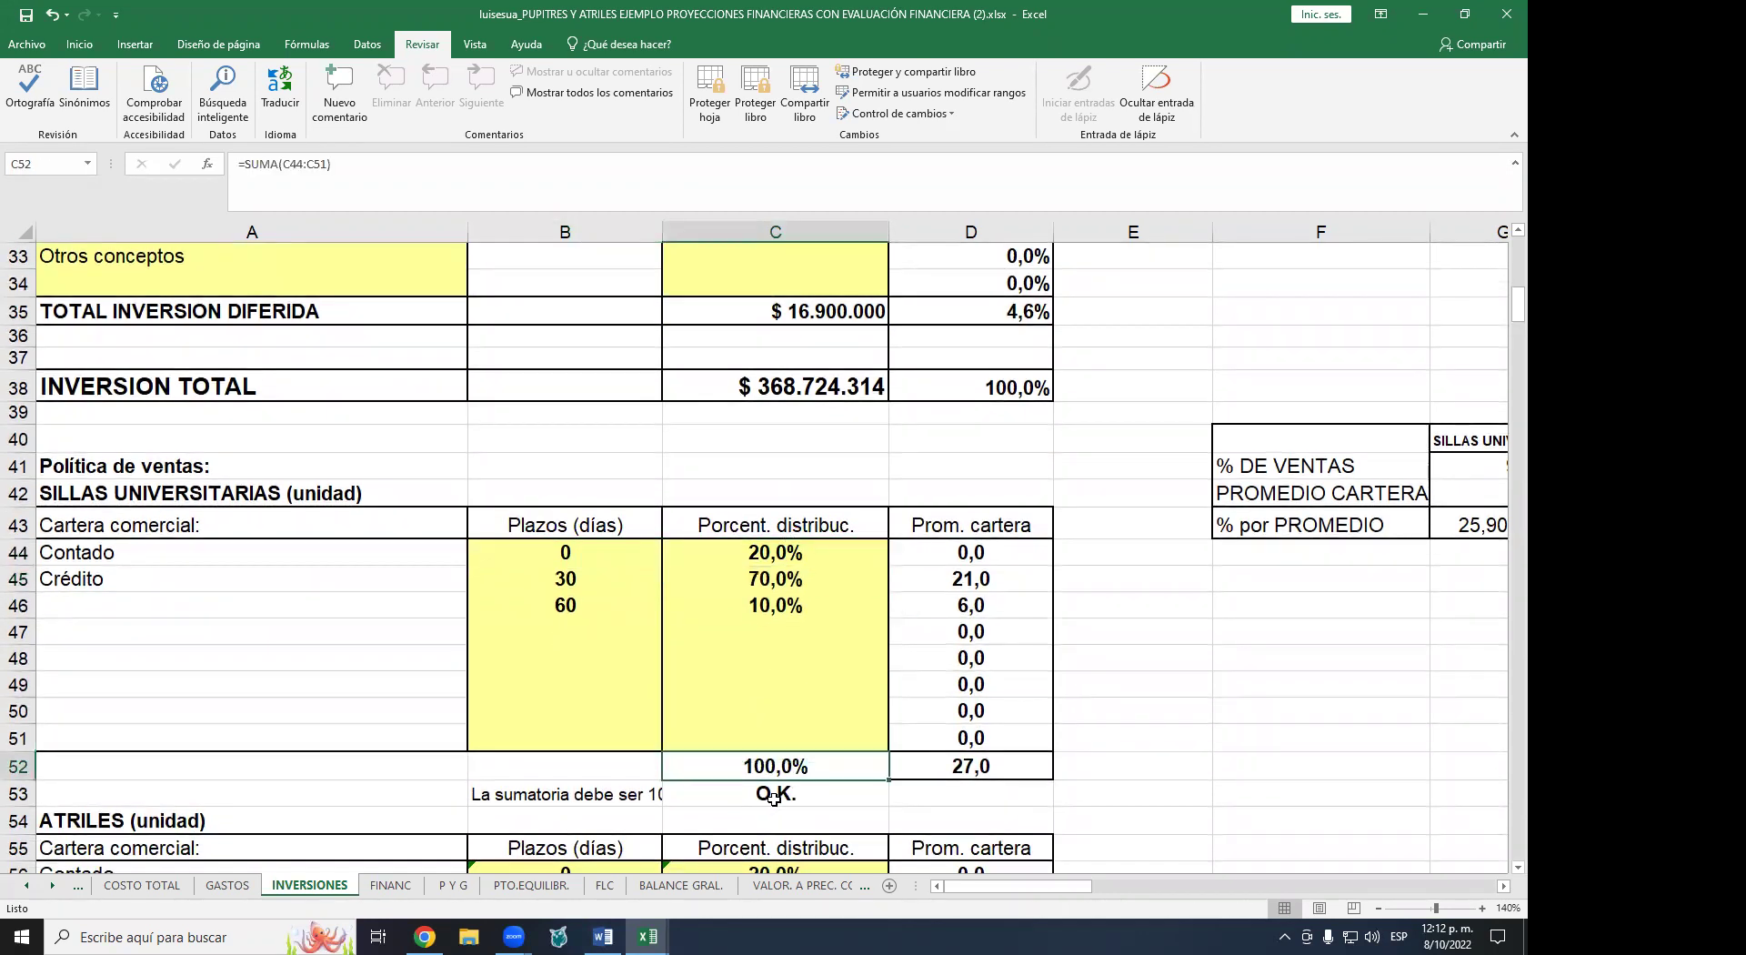
pyautogui.click(797, 611)
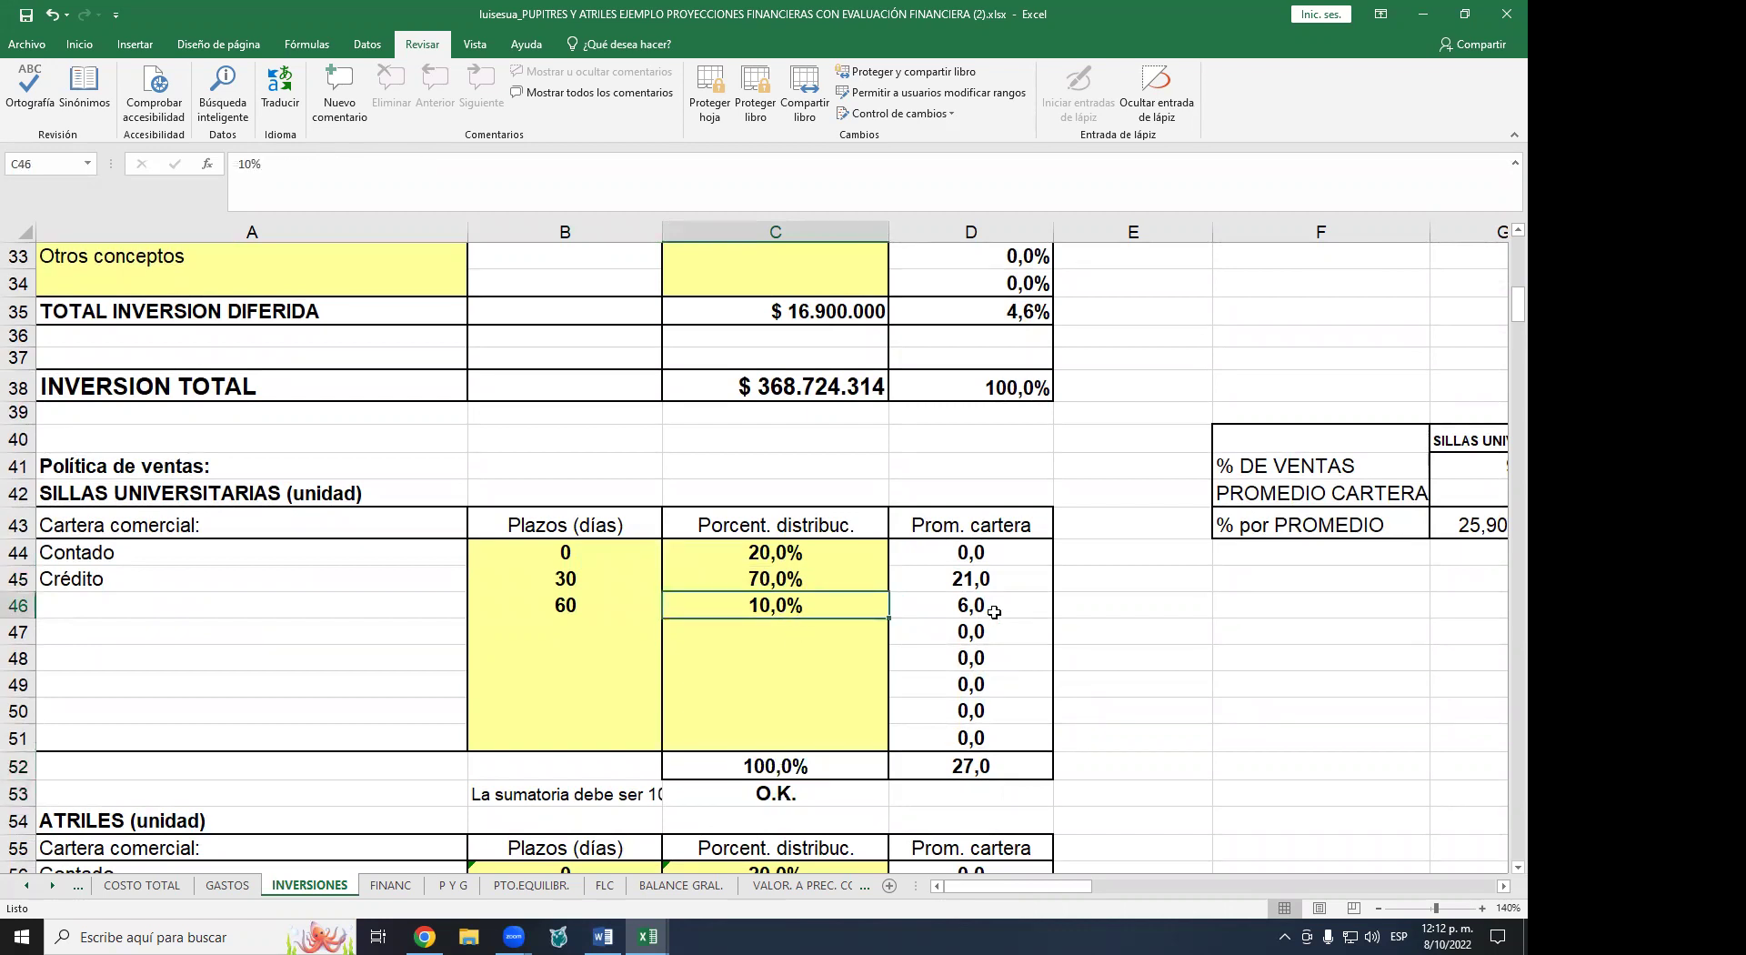
pyautogui.press('Delete')
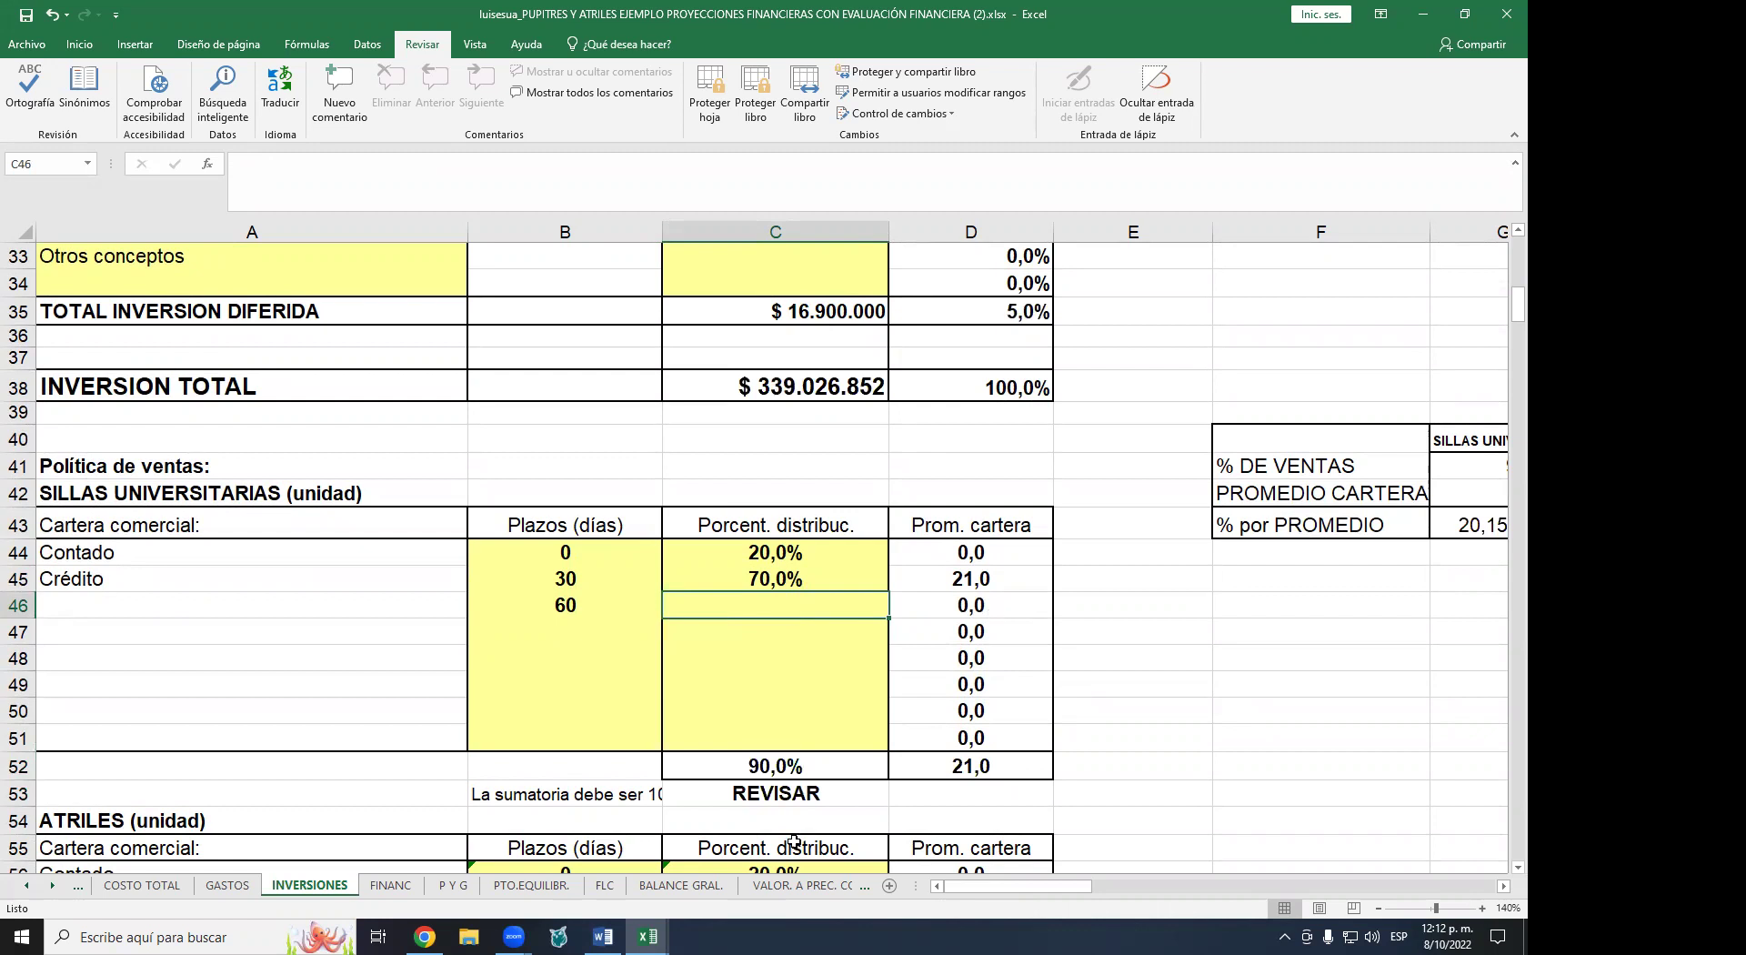
pyautogui.click(788, 800)
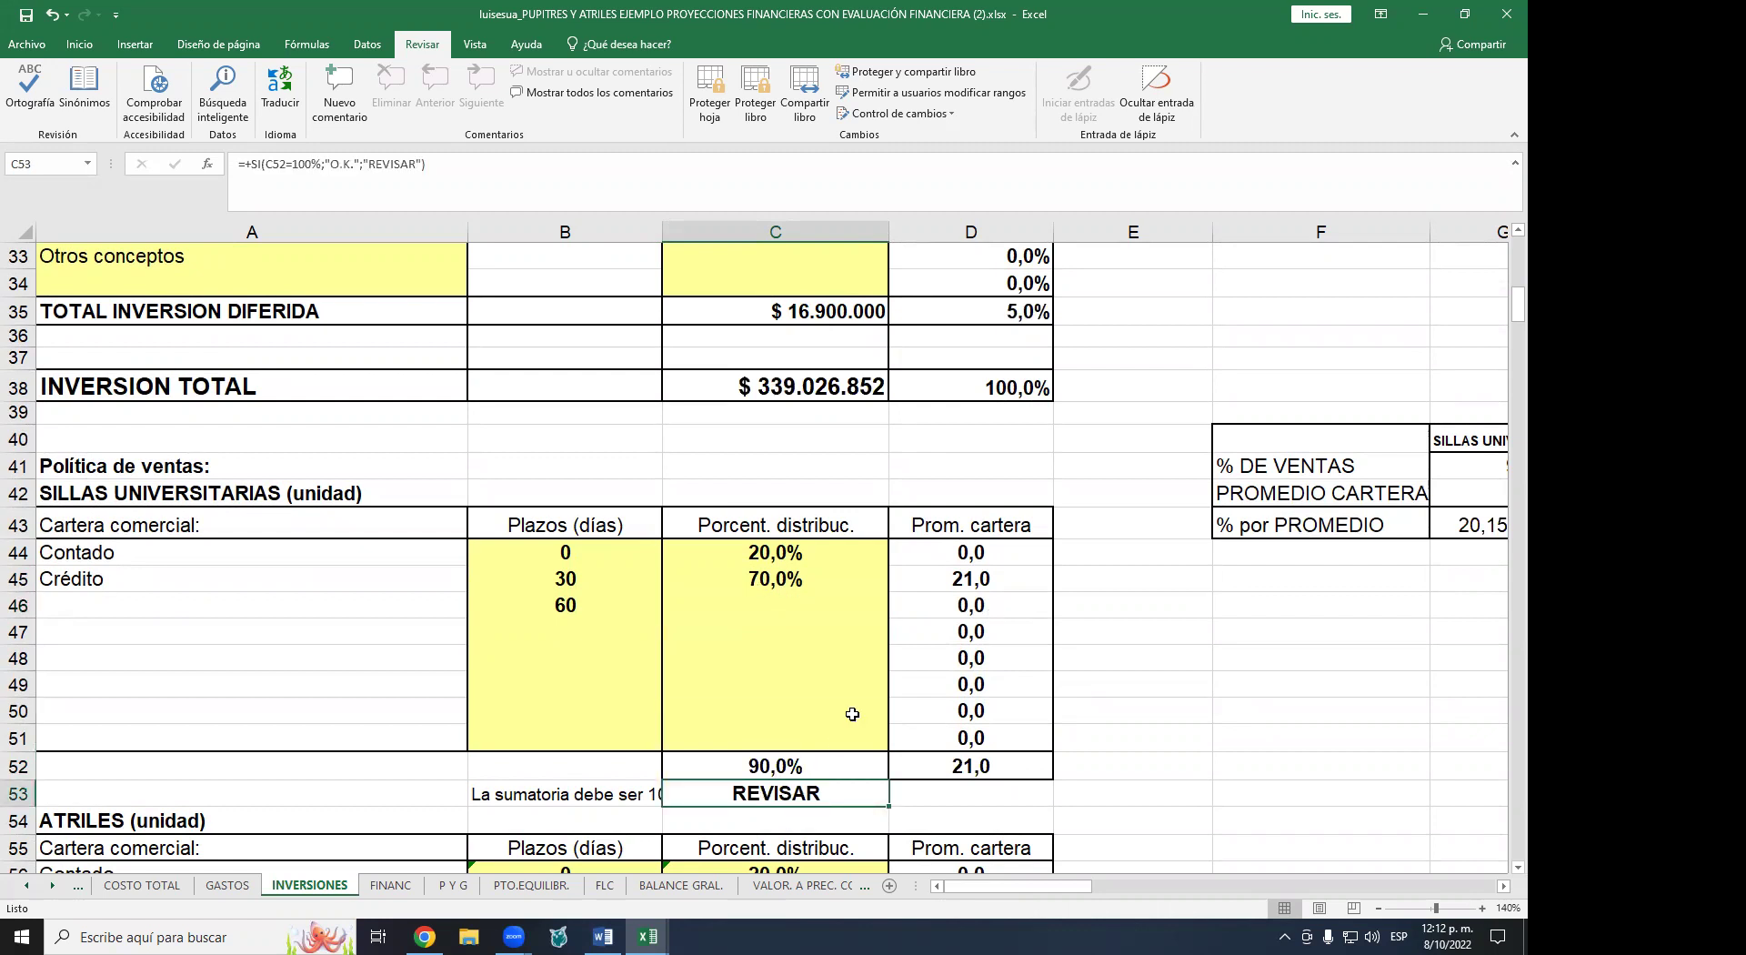
pyautogui.click(790, 772)
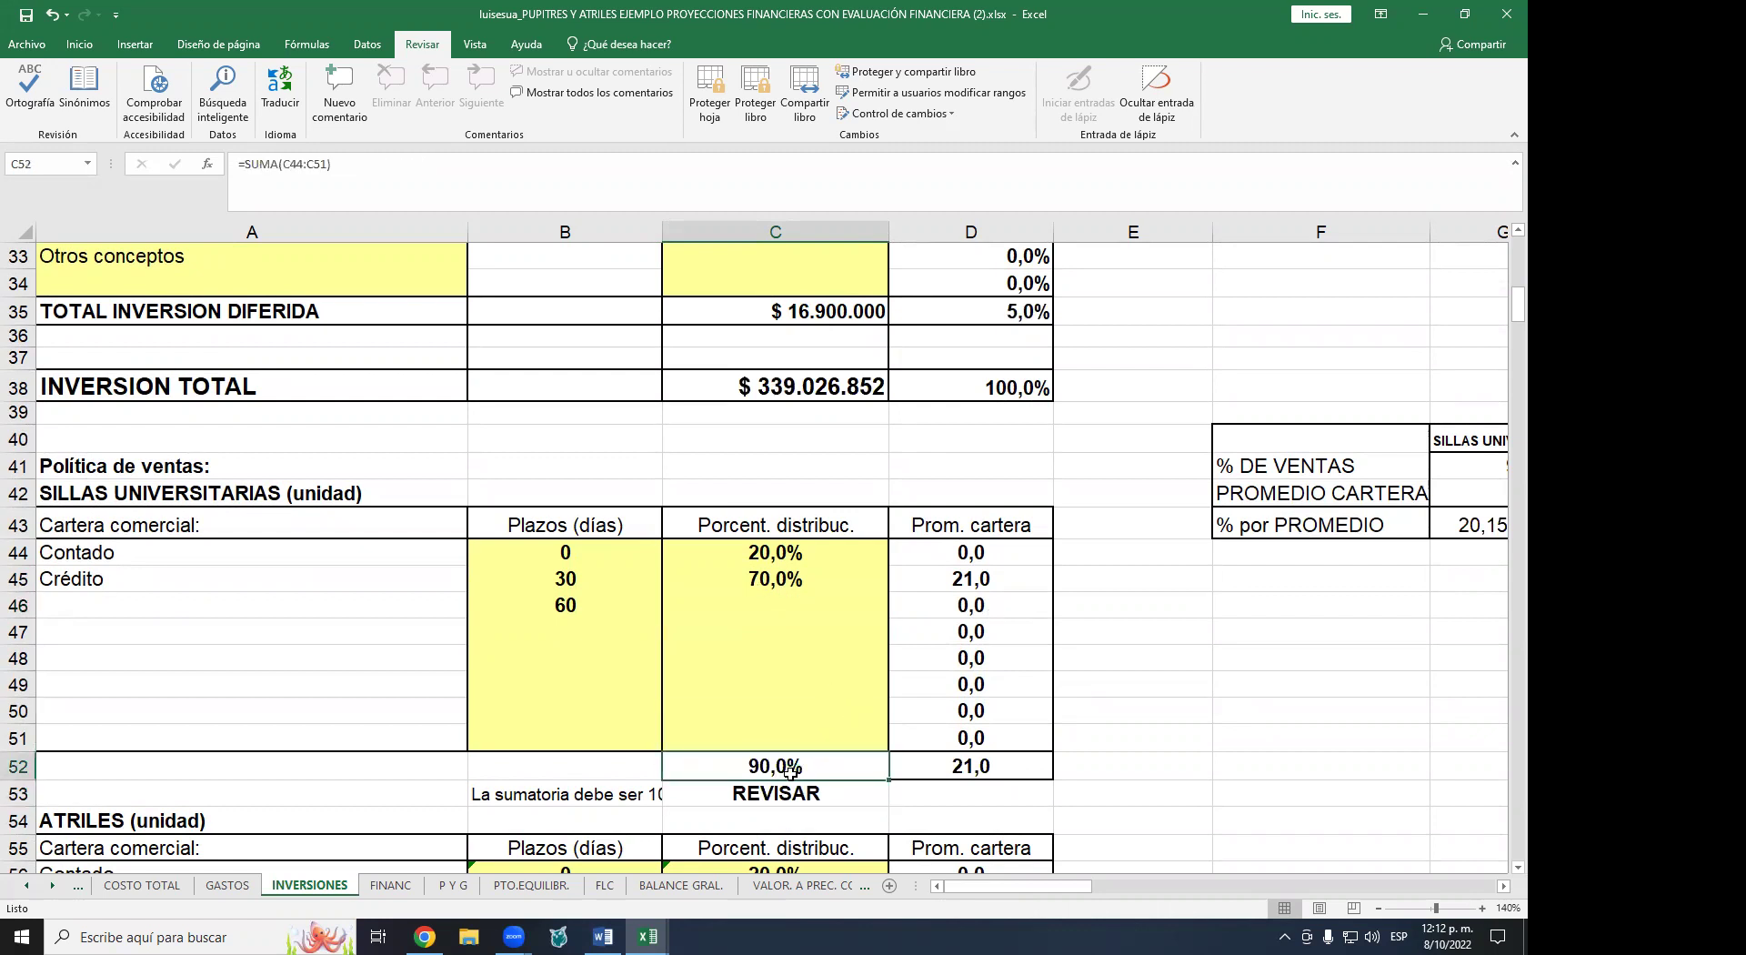
pyautogui.click(782, 552)
pyautogui.write('100')
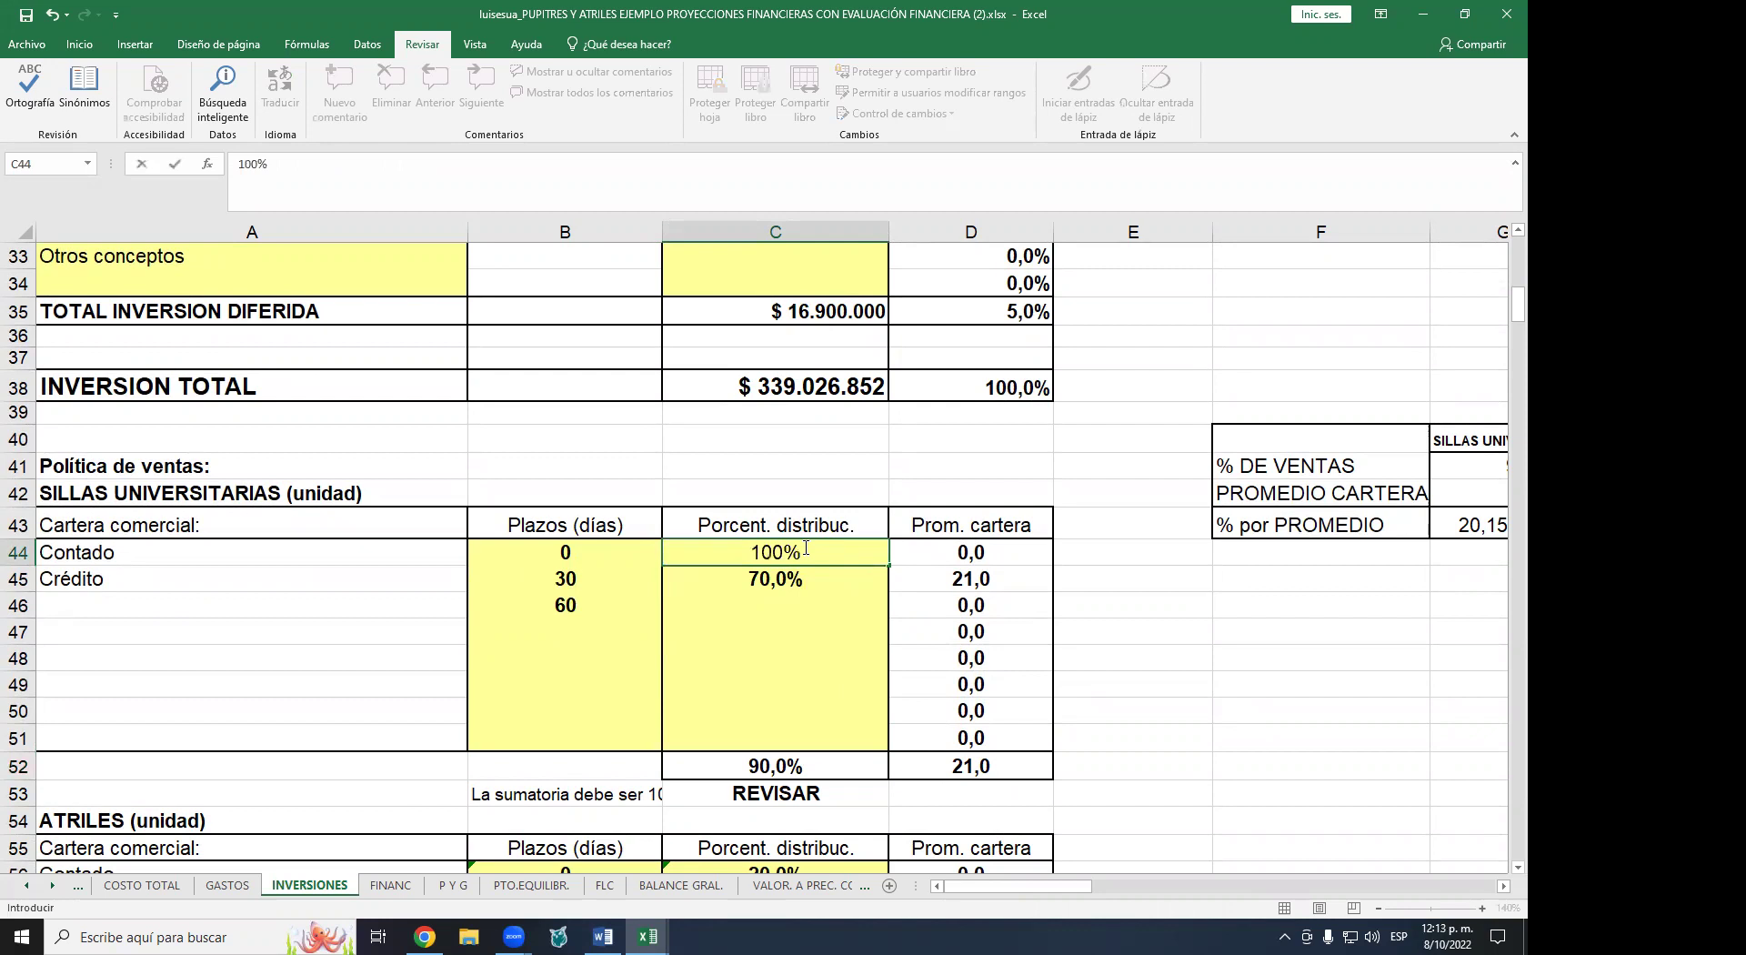
pyautogui.press('Return')
pyautogui.press('Delete')
pyautogui.press('Return')
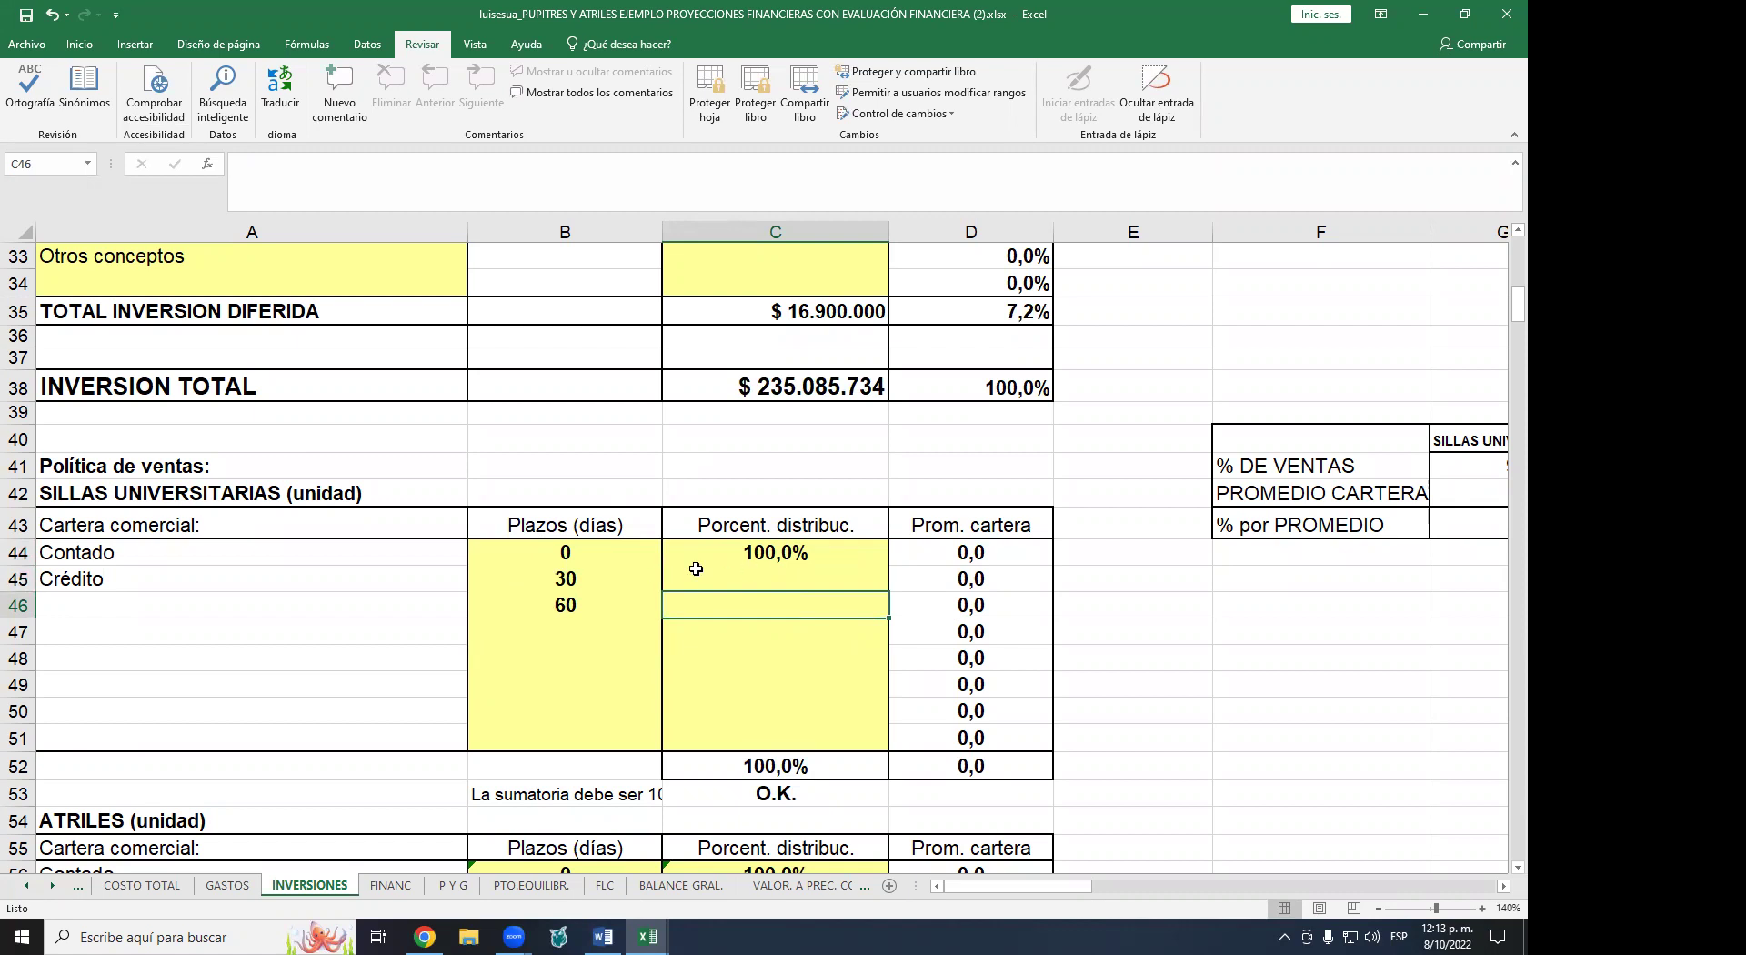
pyautogui.click(562, 547)
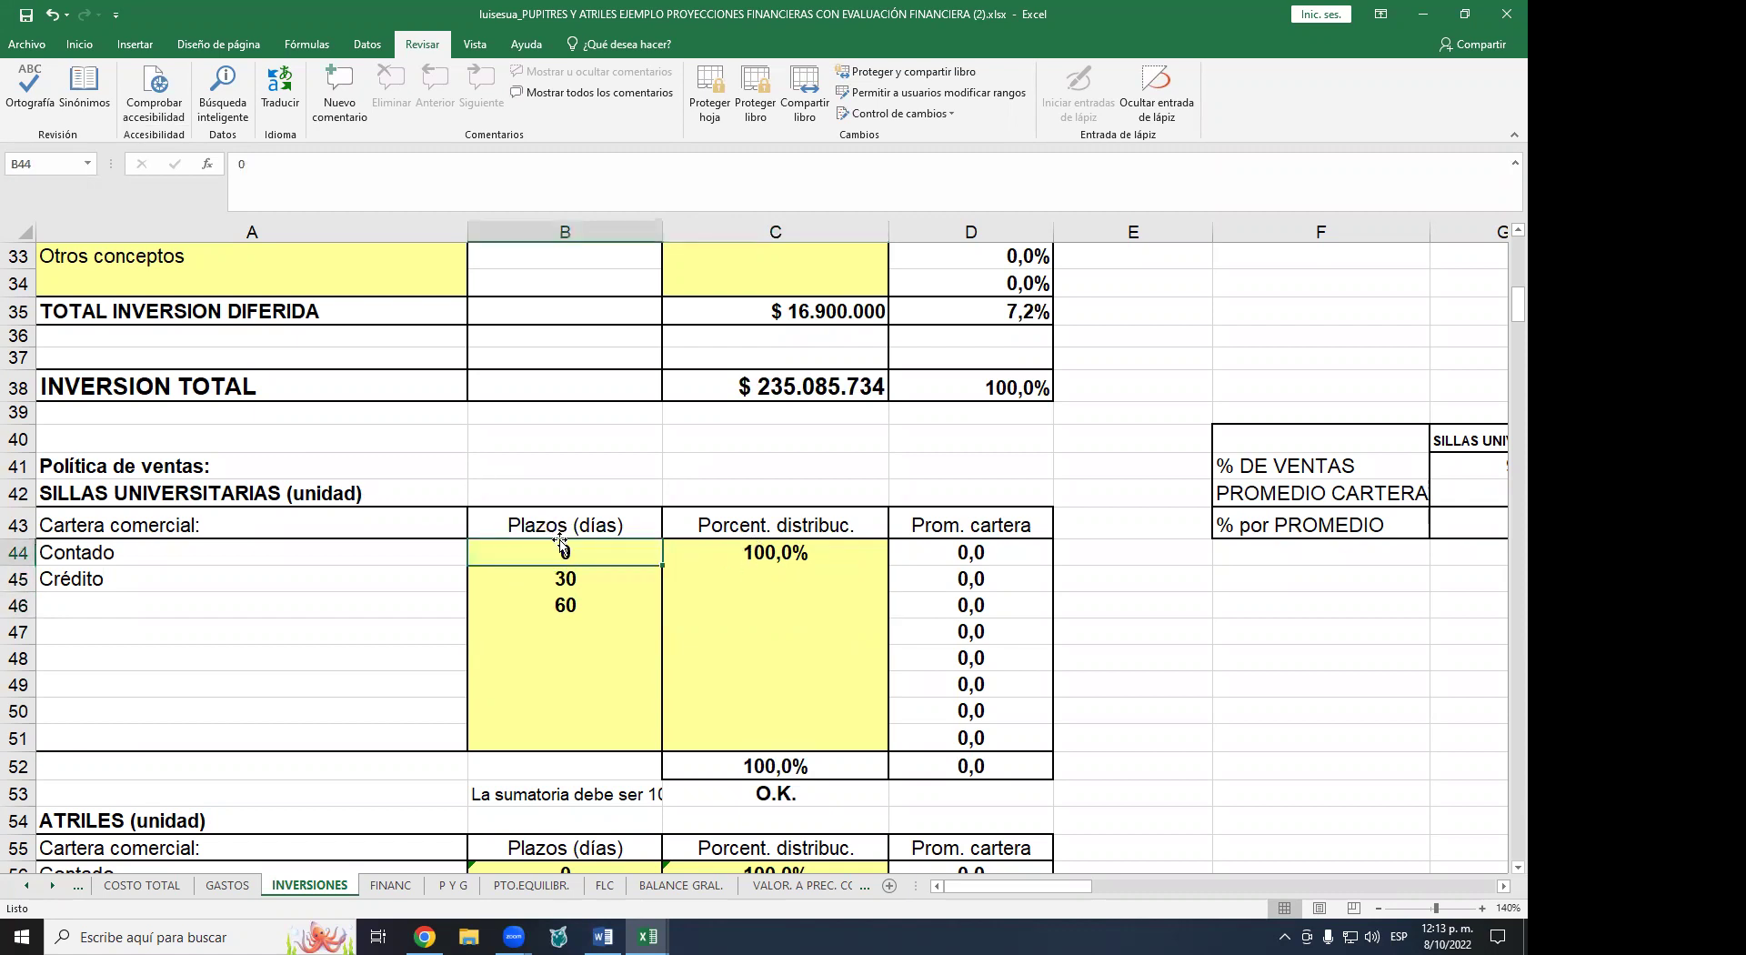
pyautogui.click(789, 557)
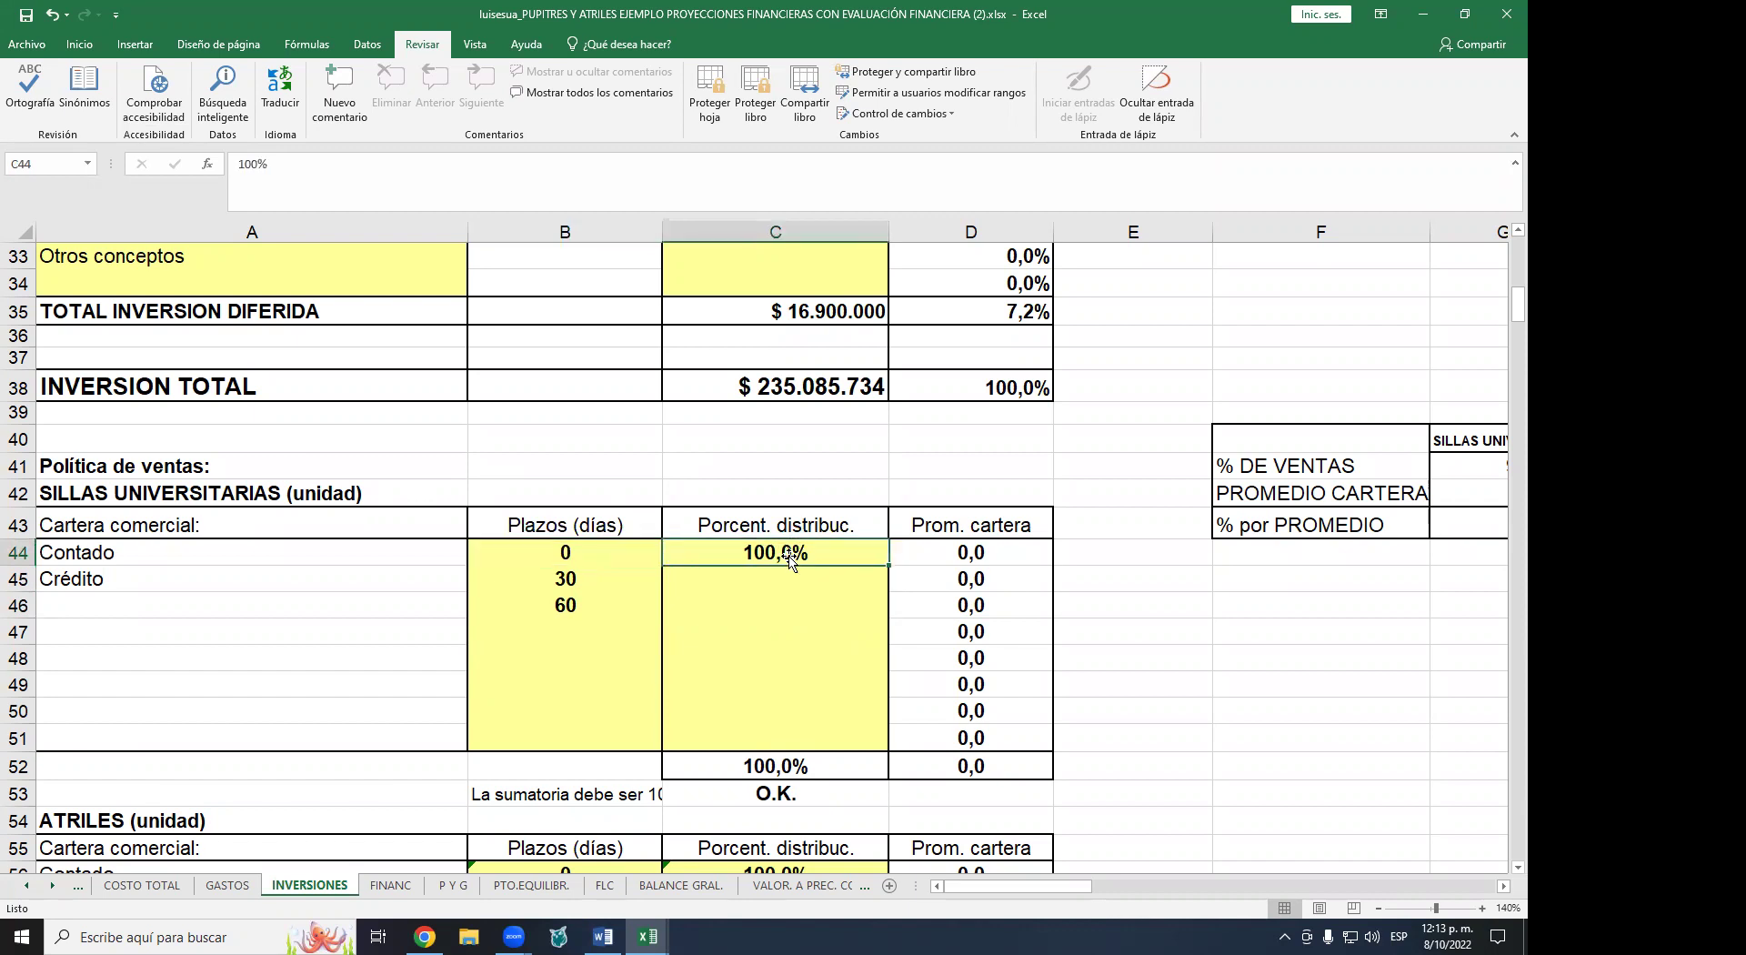
pyautogui.write('50')
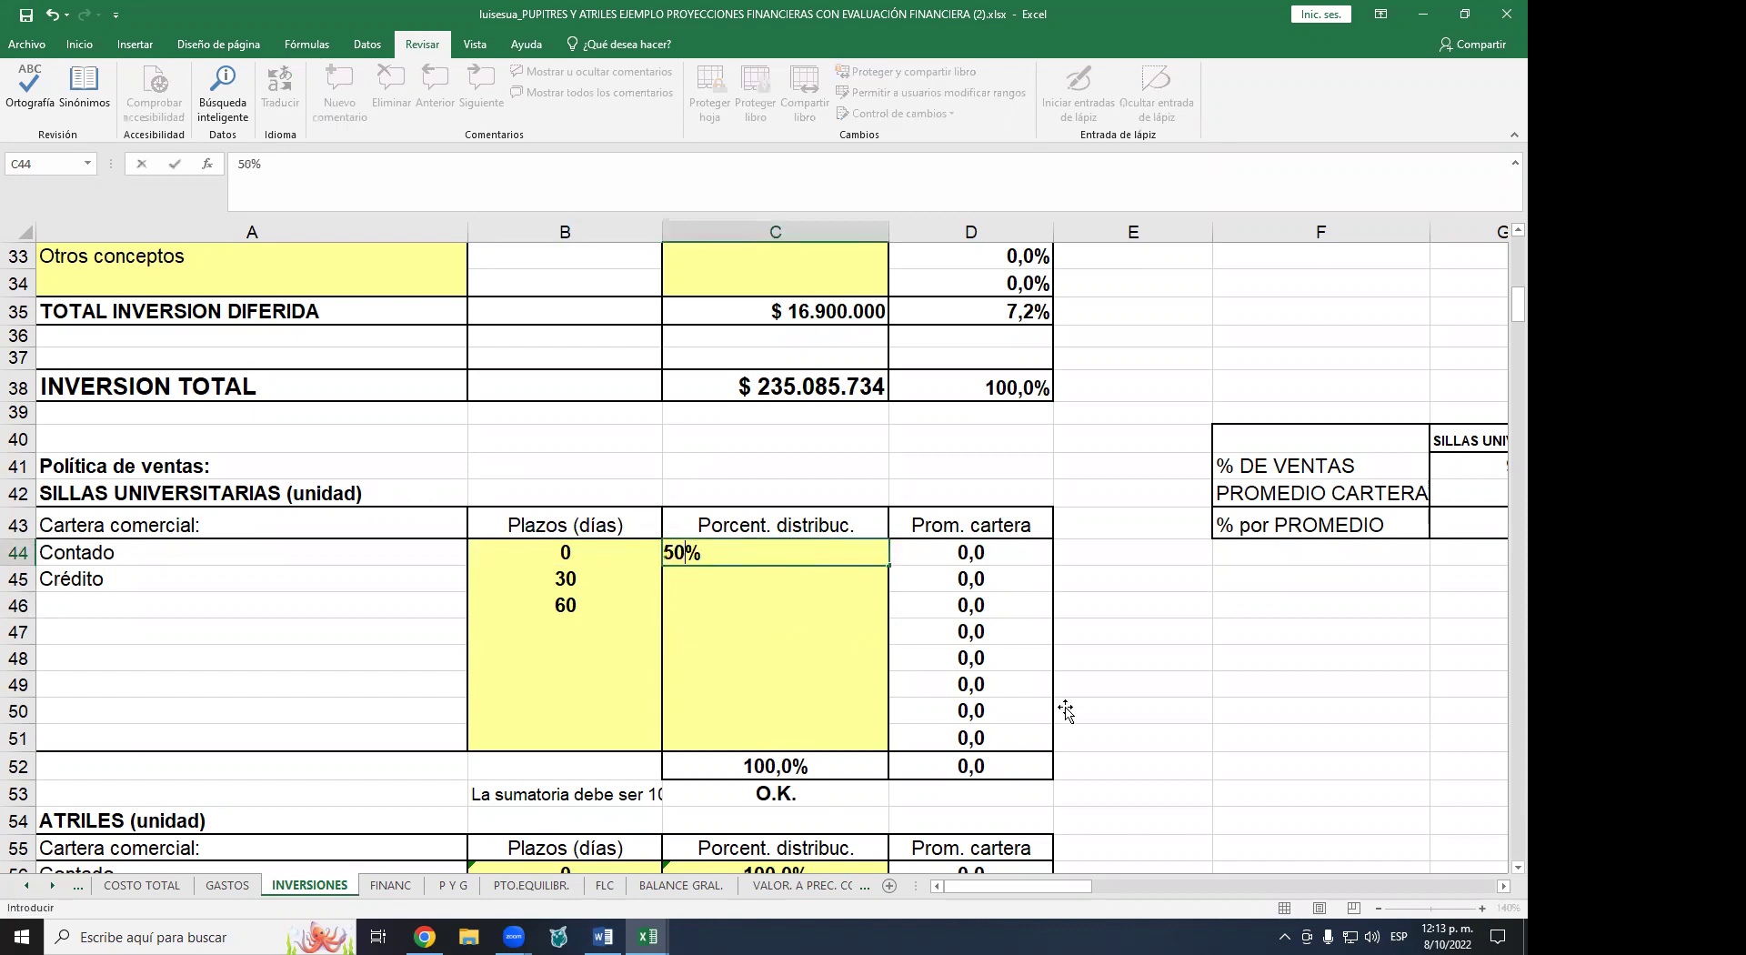
pyautogui.press('Return')
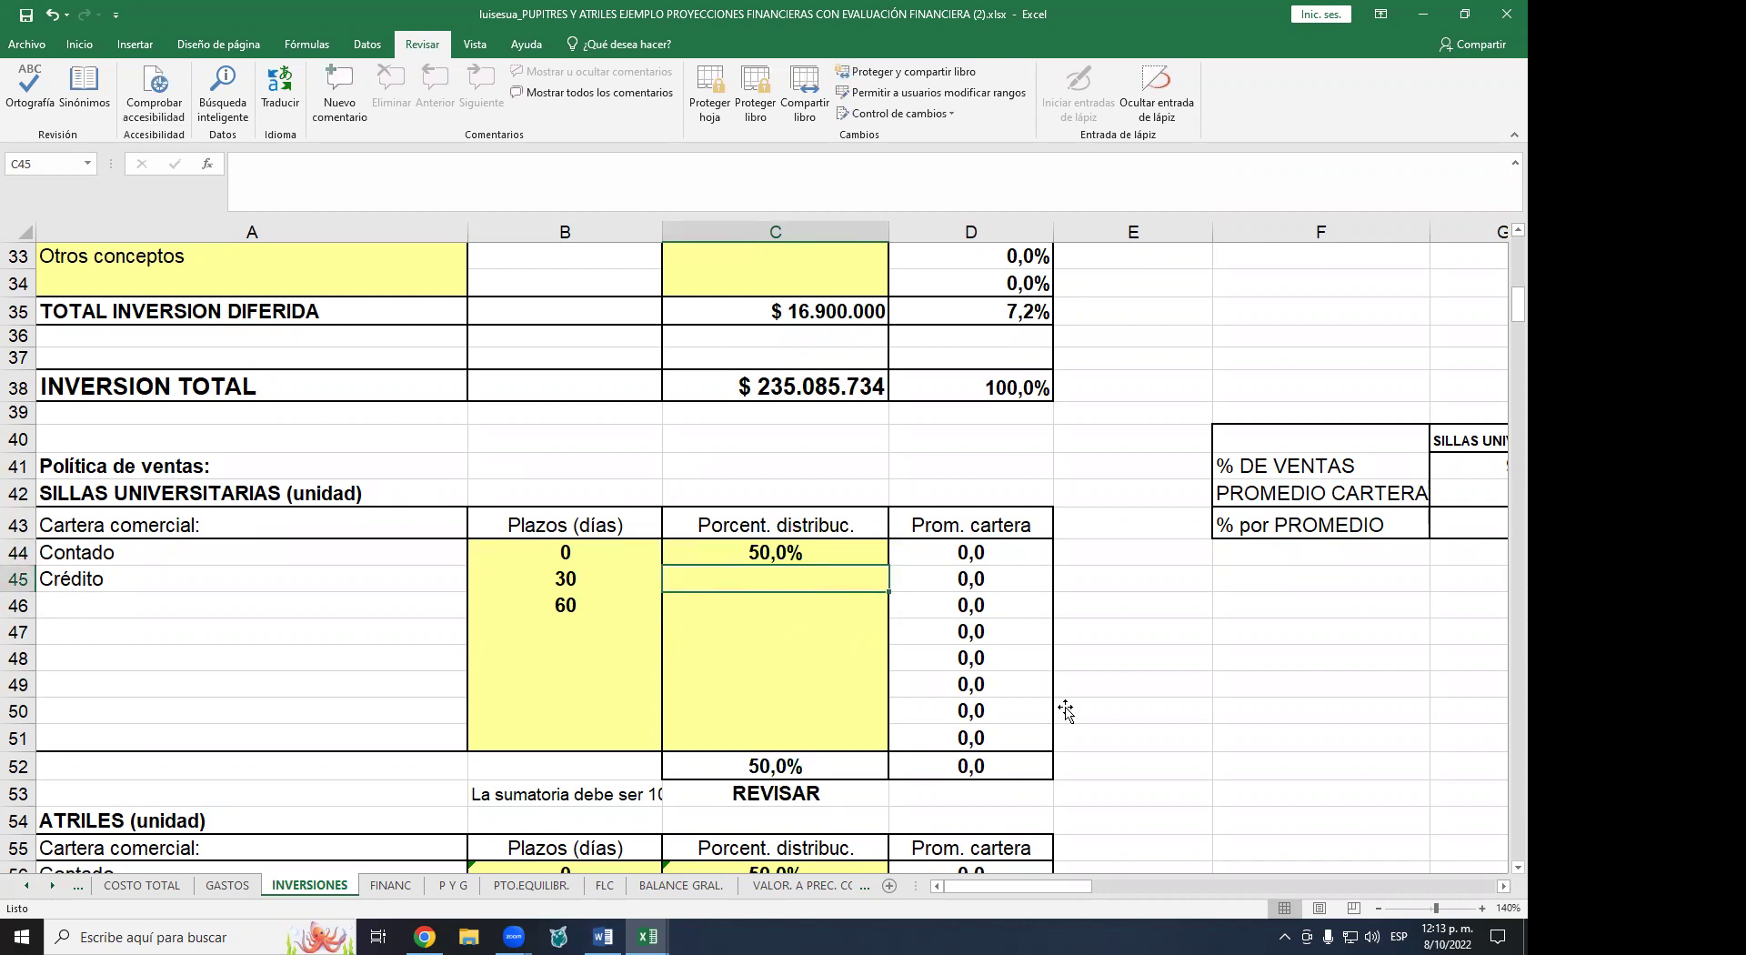
pyautogui.write('40')
pyautogui.press('Return')
pyautogui.write('1')
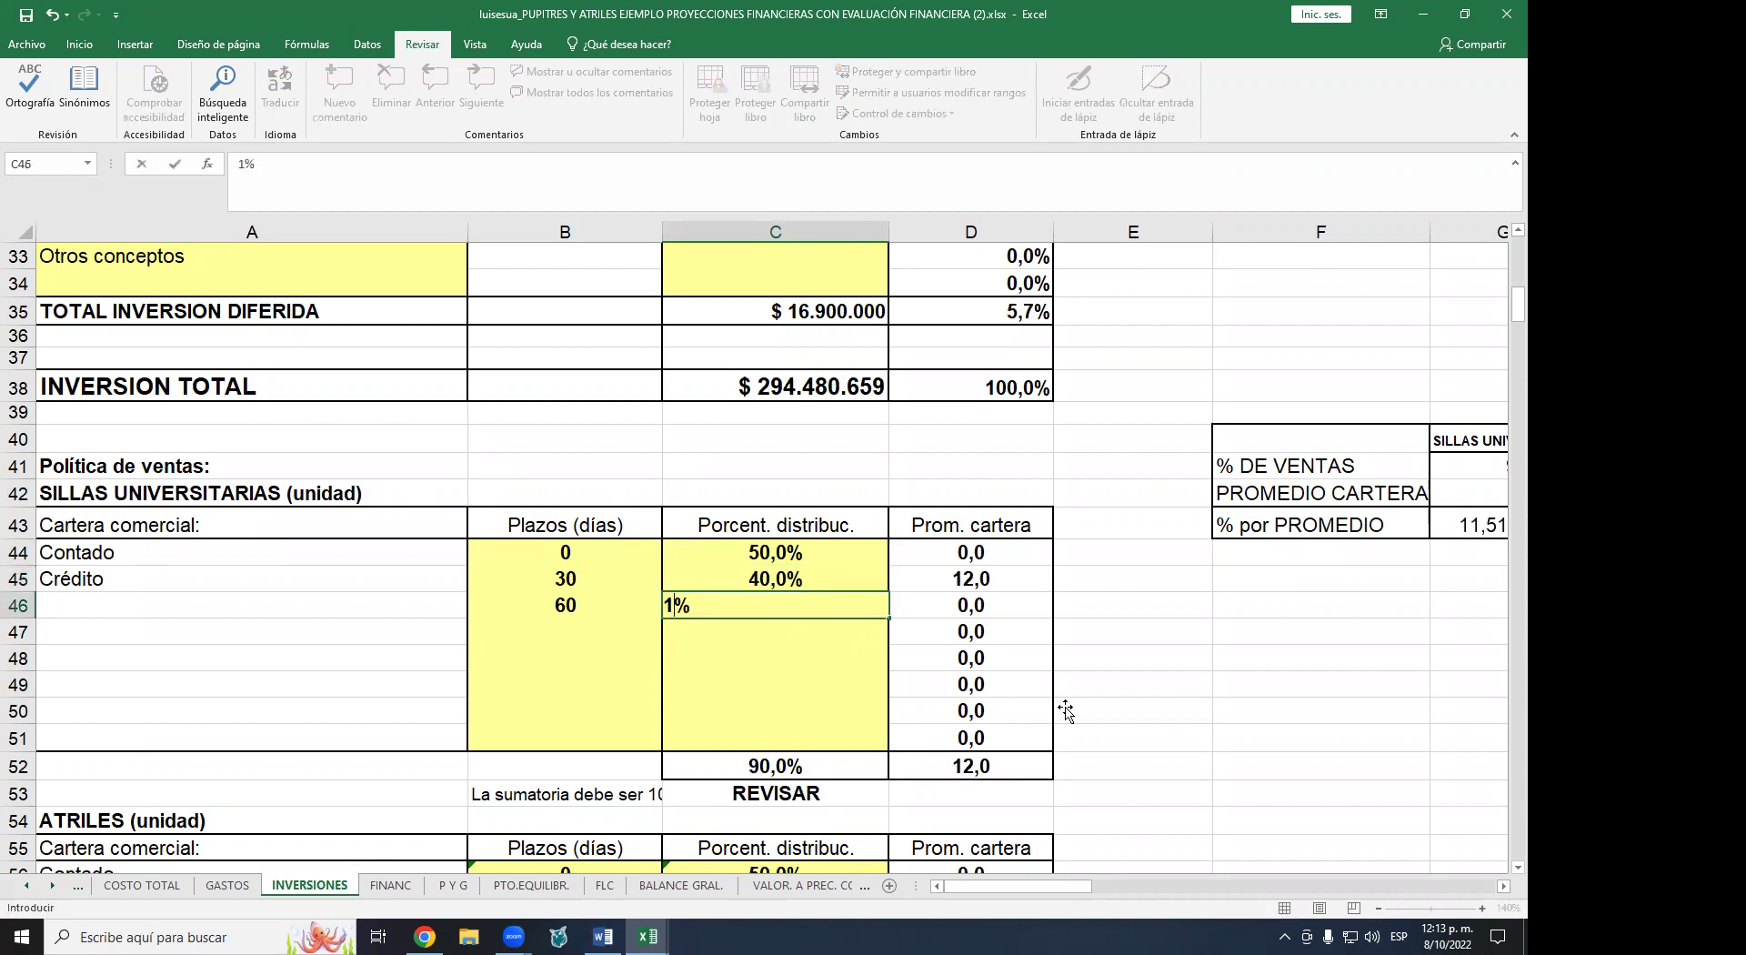
pyautogui.write('0')
pyautogui.press('Return')
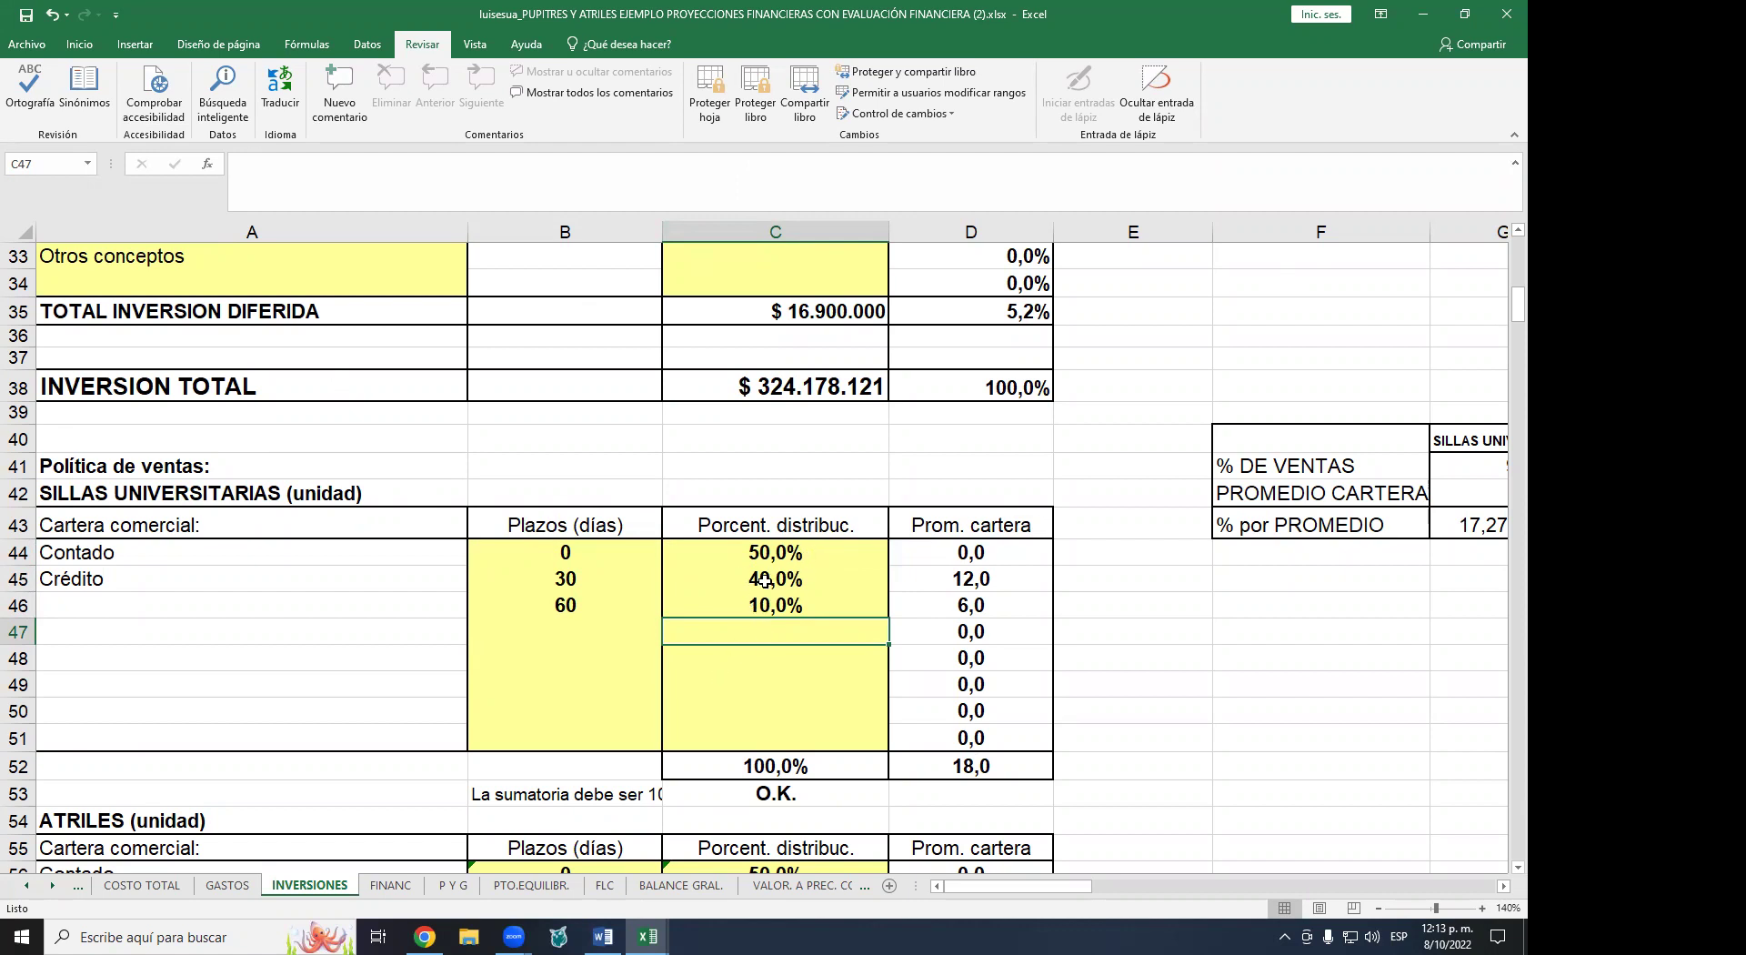
pyautogui.click(784, 578)
pyautogui.click(566, 582)
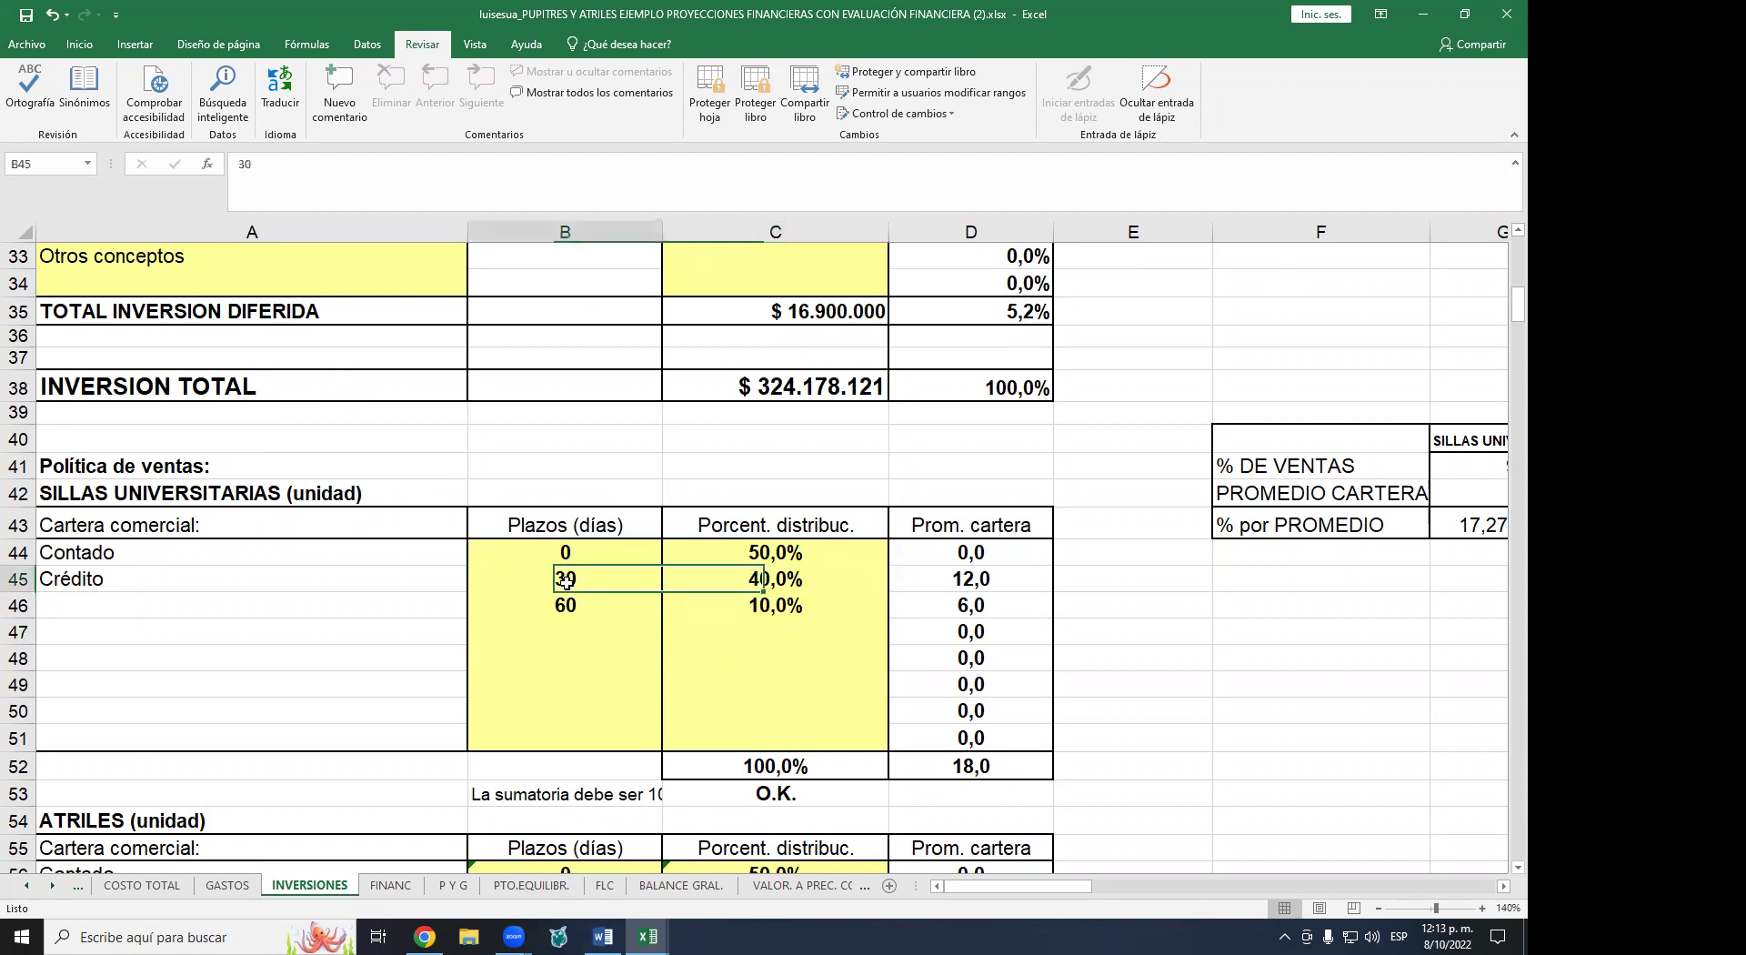
pyautogui.click(794, 605)
pyautogui.click(555, 607)
pyautogui.scroll(-2, 556, 606)
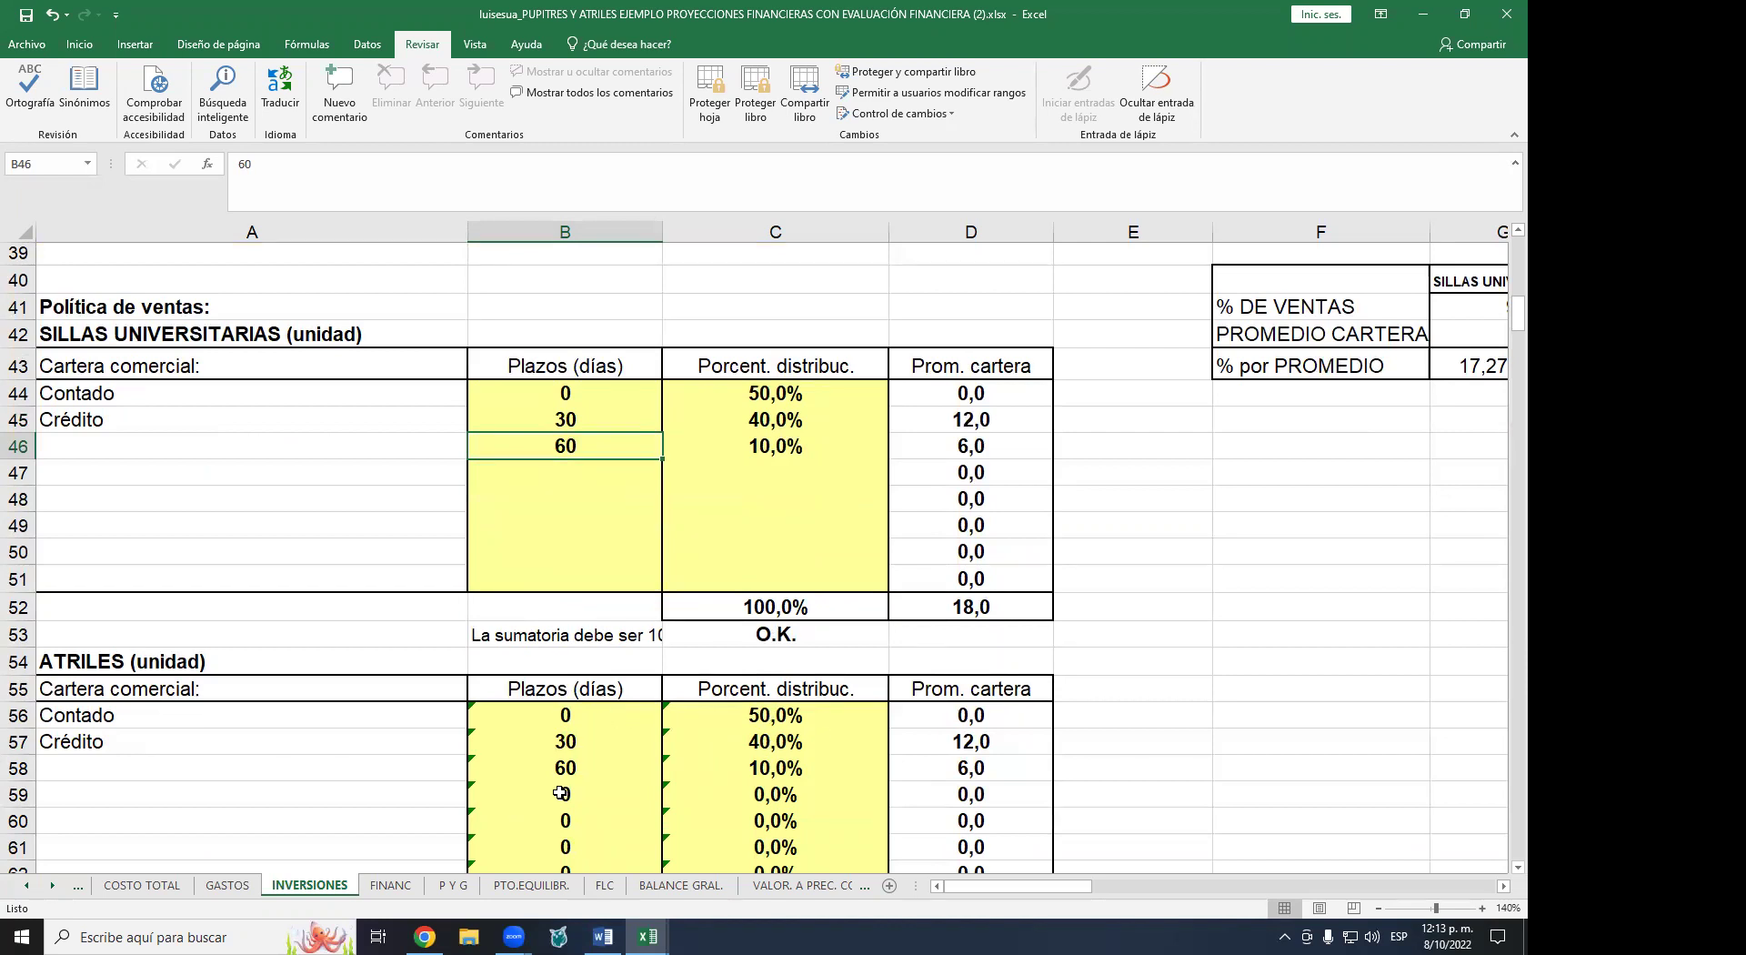
pyautogui.moveTo(798, 393); pyautogui.dragTo(791, 422)
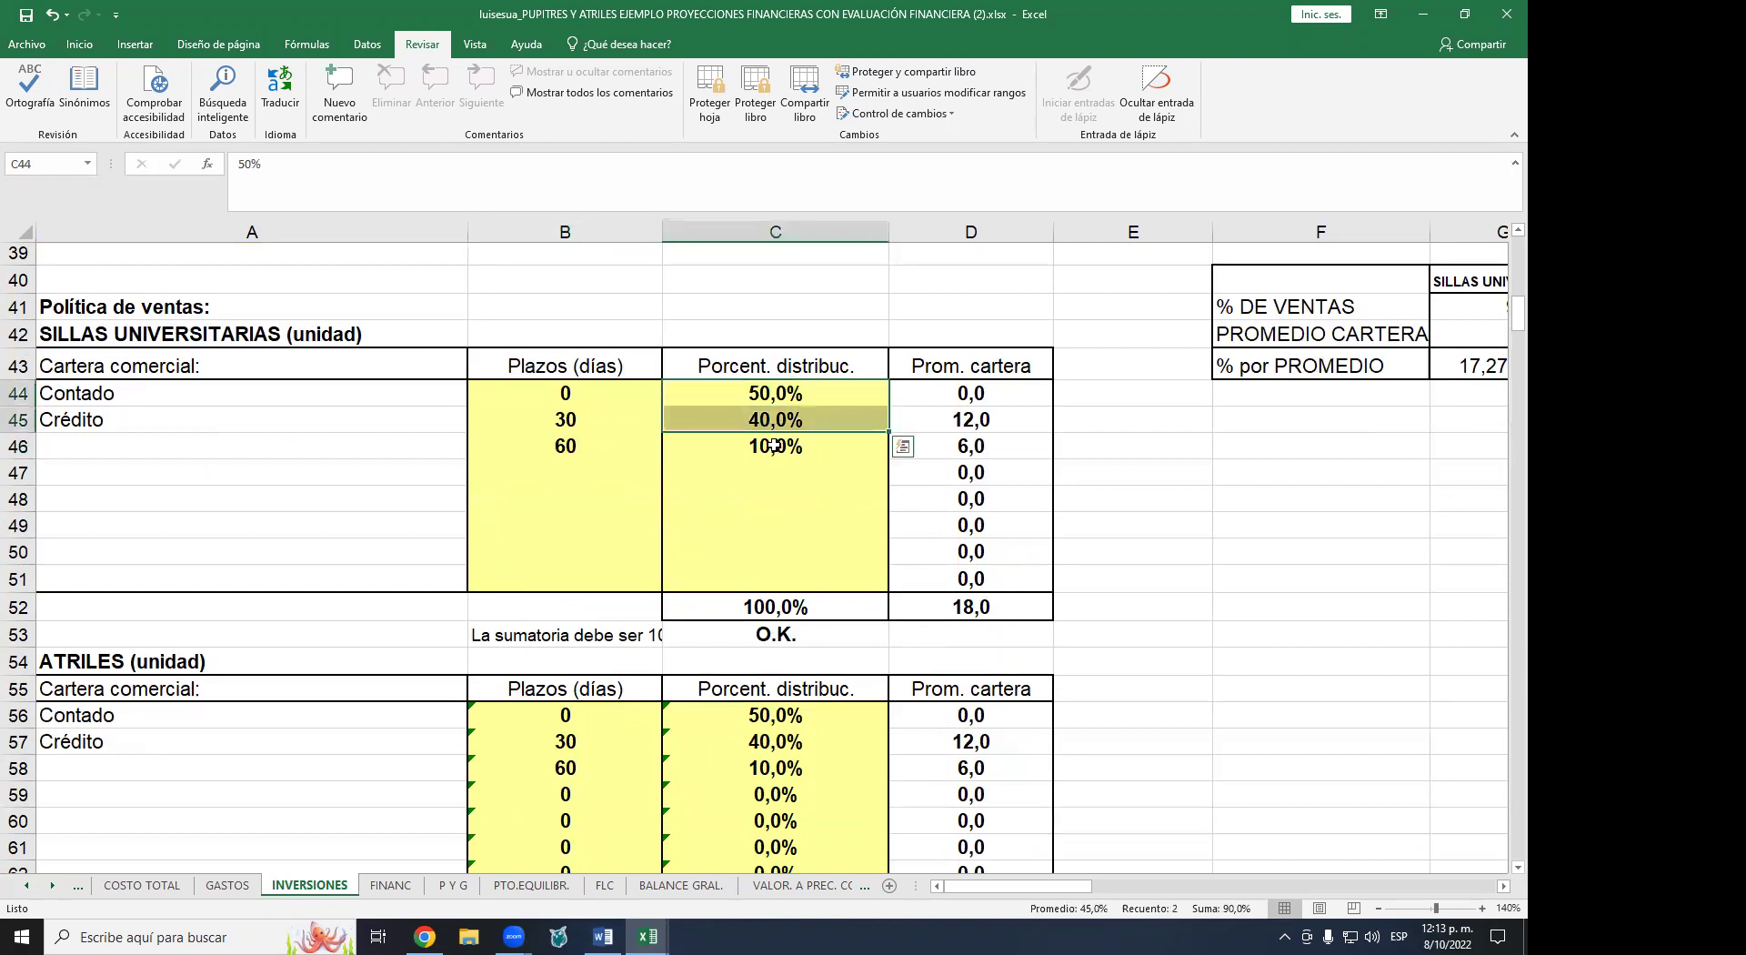
pyautogui.click(785, 718)
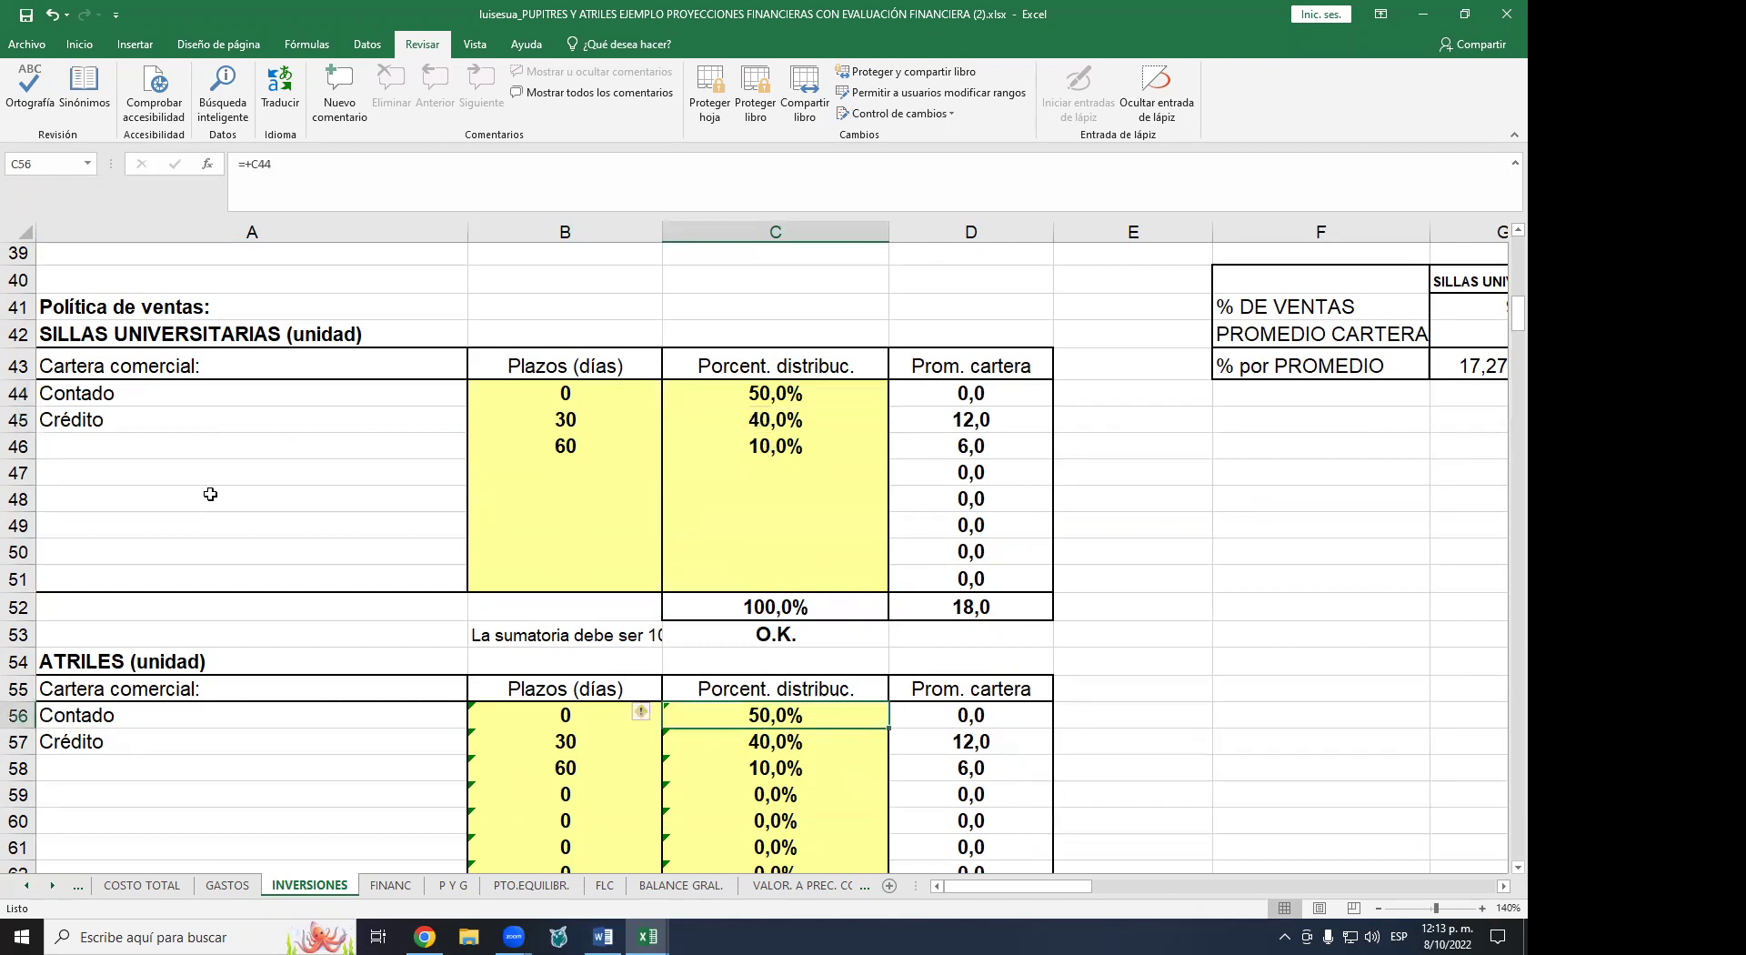
pyautogui.click(778, 736)
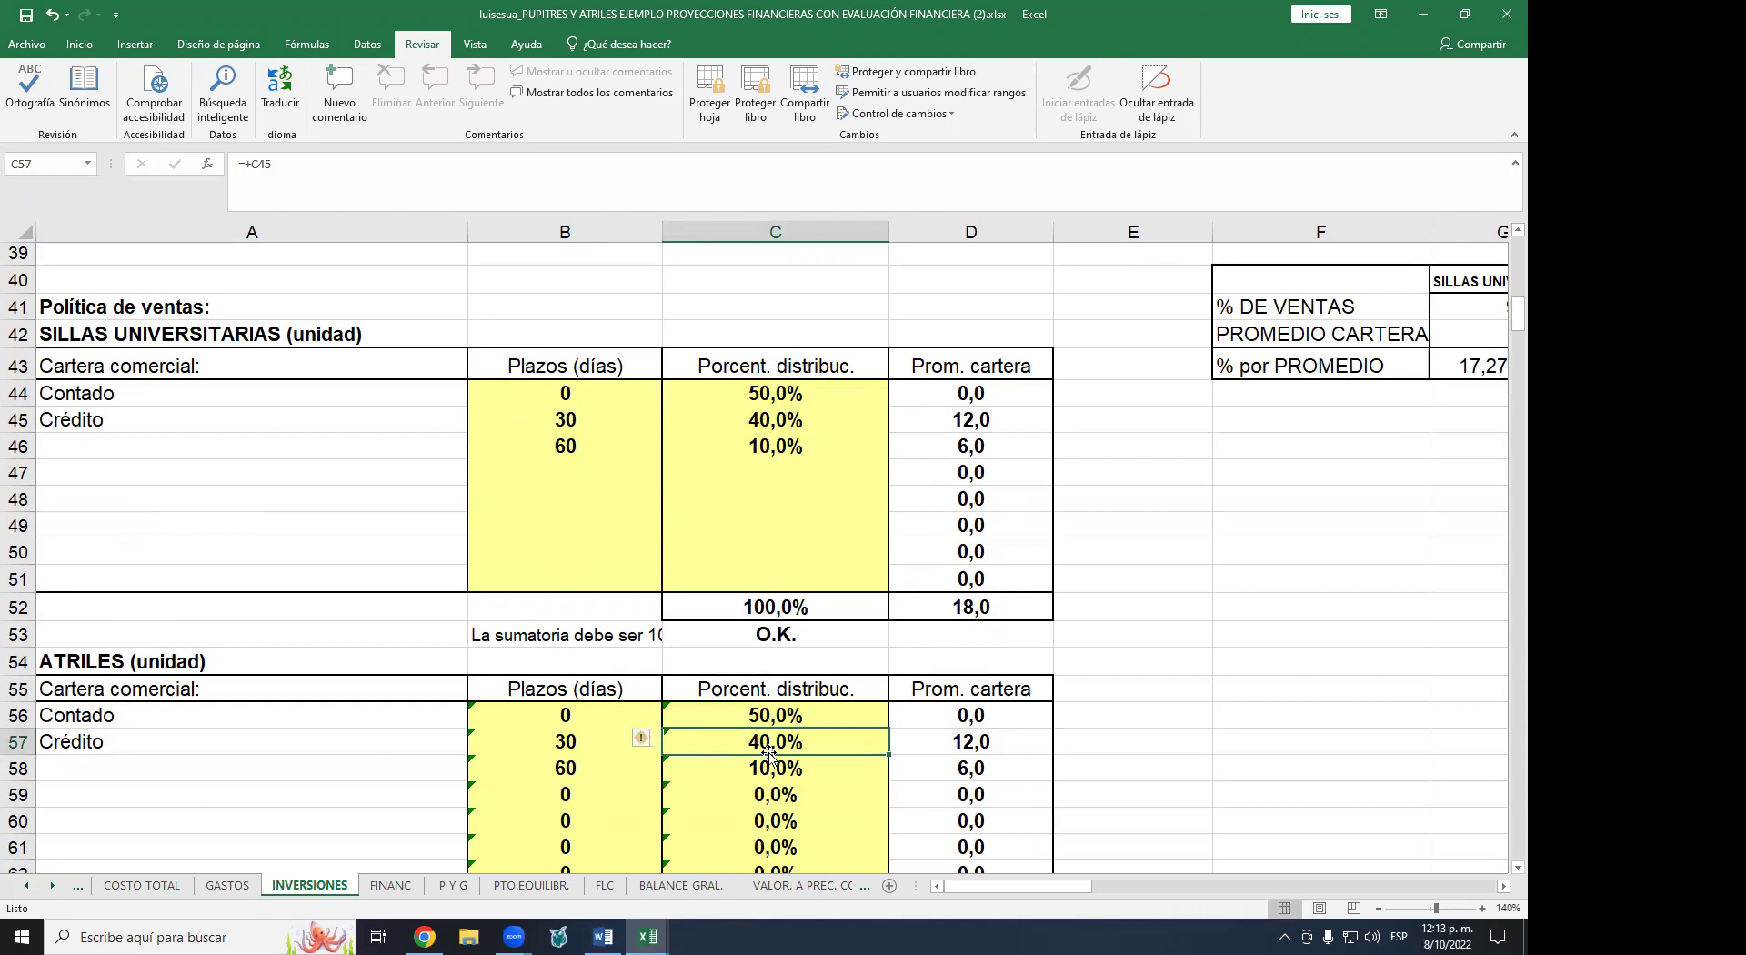
pyautogui.scroll(3, 768, 753)
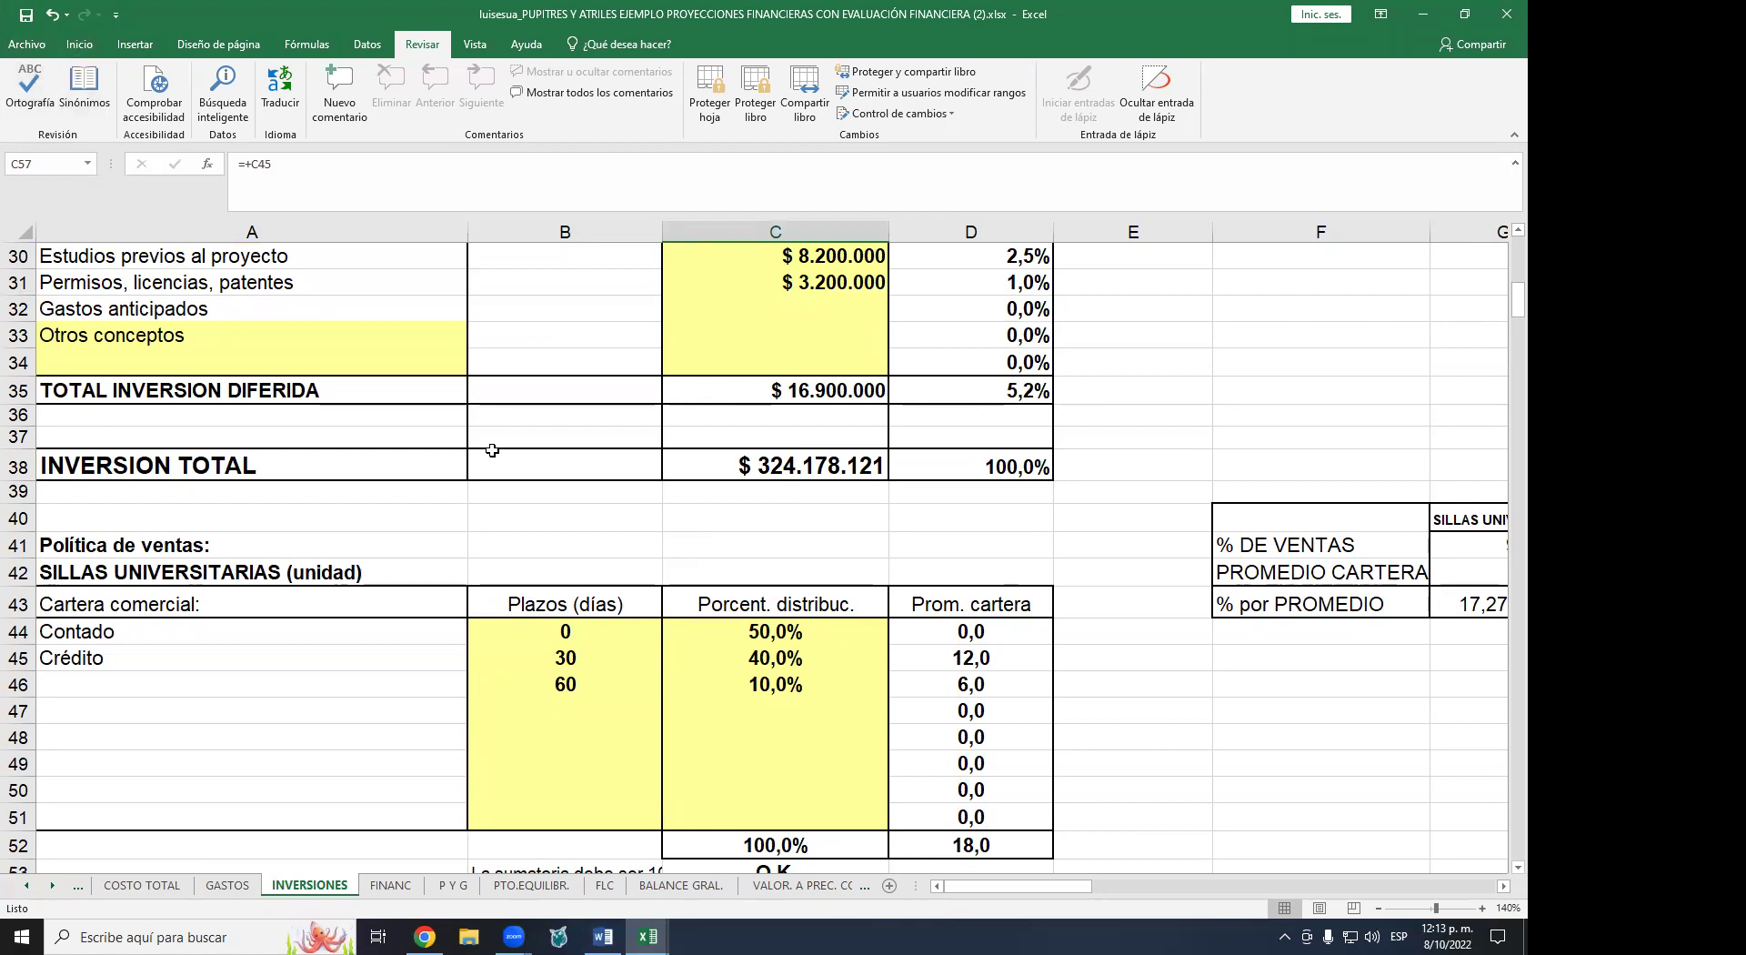
pyautogui.click(56, 16)
pyautogui.click(54, 19)
pyautogui.click(53, 18)
pyautogui.click(54, 18)
pyautogui.click(54, 18)
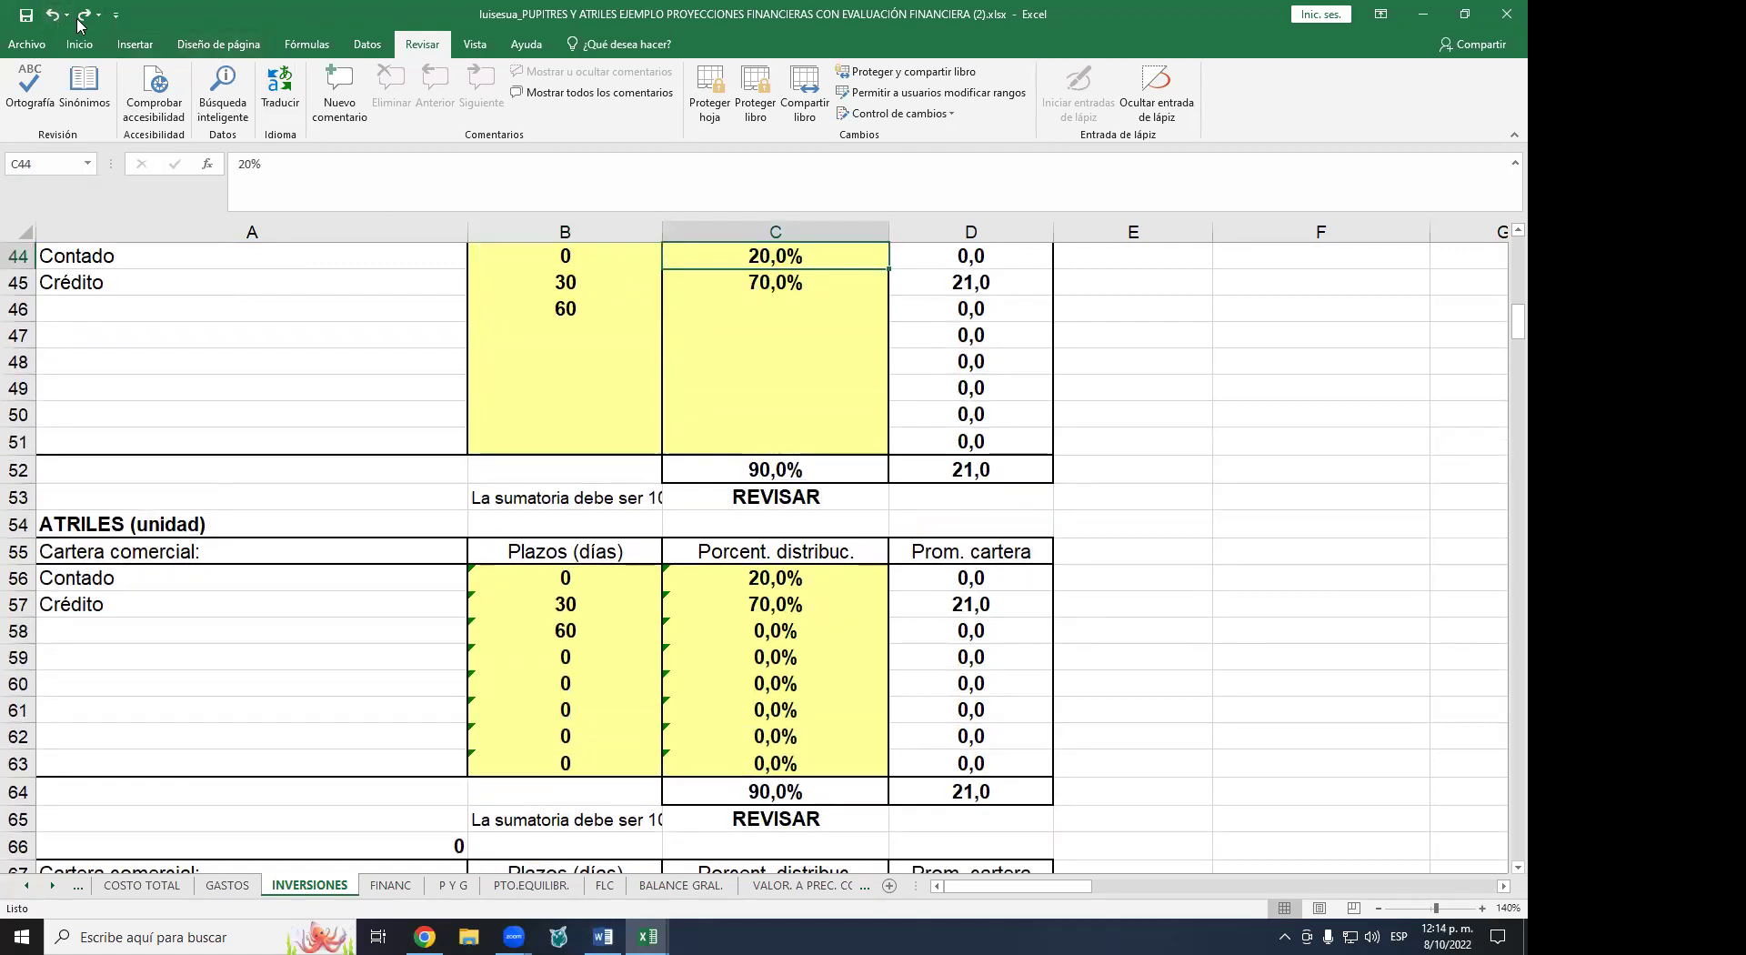
pyautogui.click(776, 308)
pyautogui.write('10%')
pyautogui.hotkey('ctrl', 'Return')
pyautogui.click(368, 44)
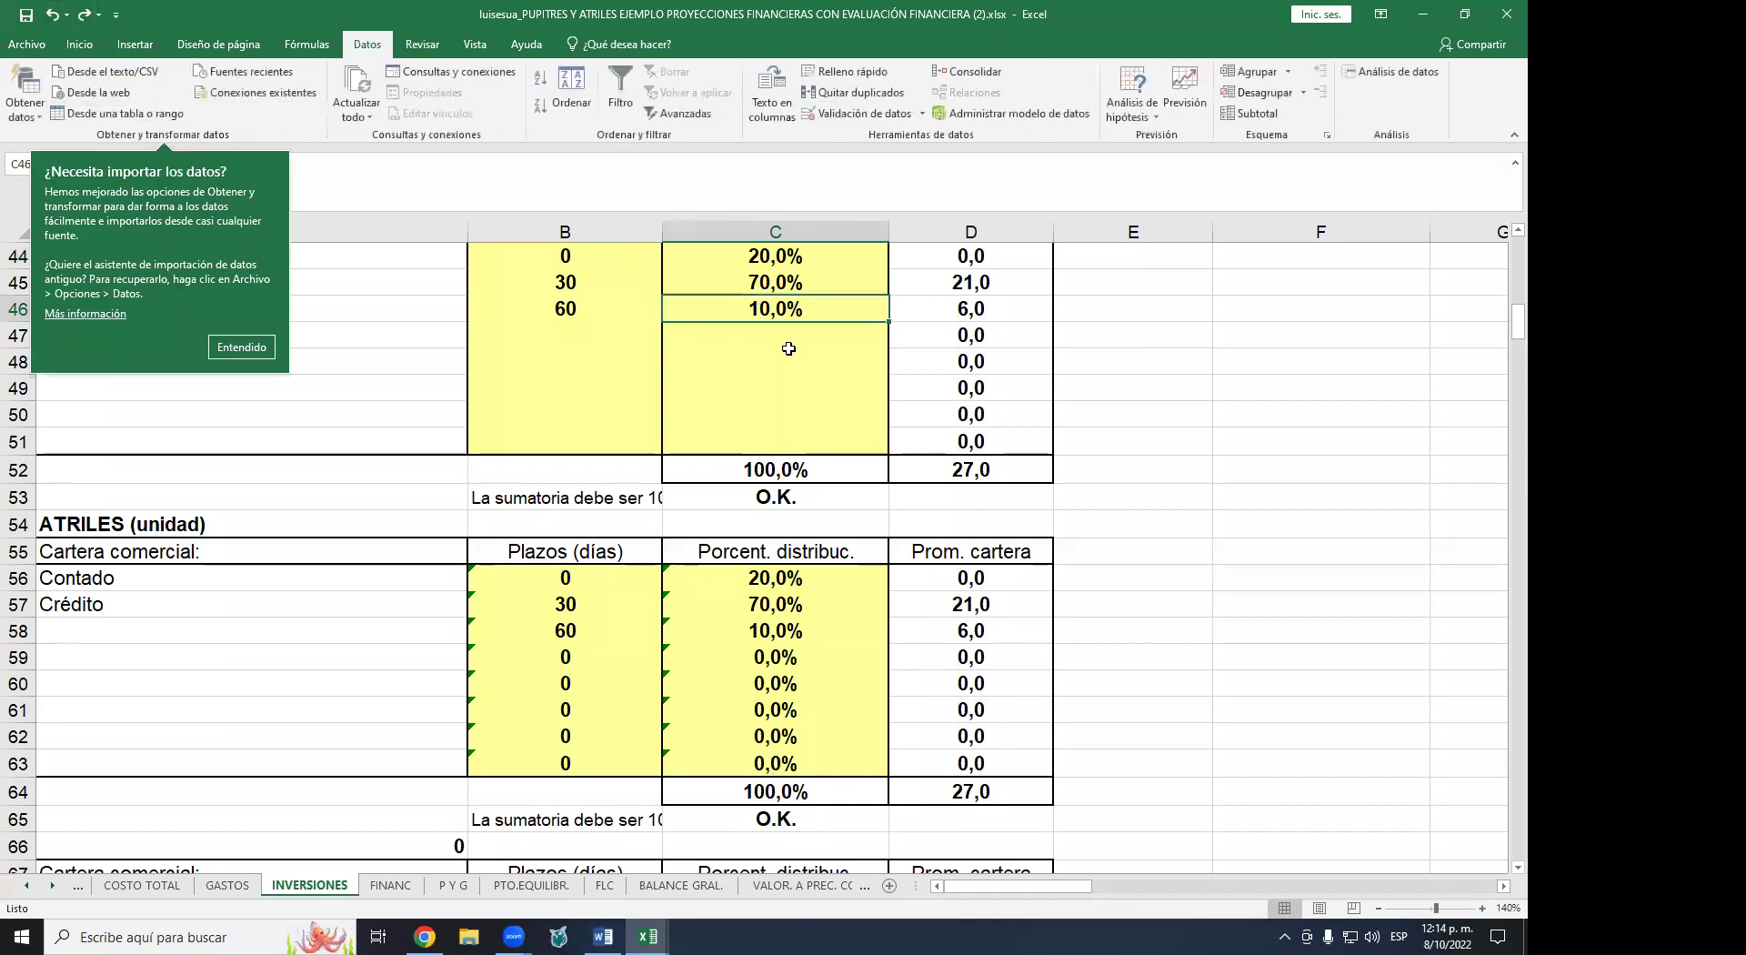
pyautogui.click(789, 351)
pyautogui.scroll(1, 786, 354)
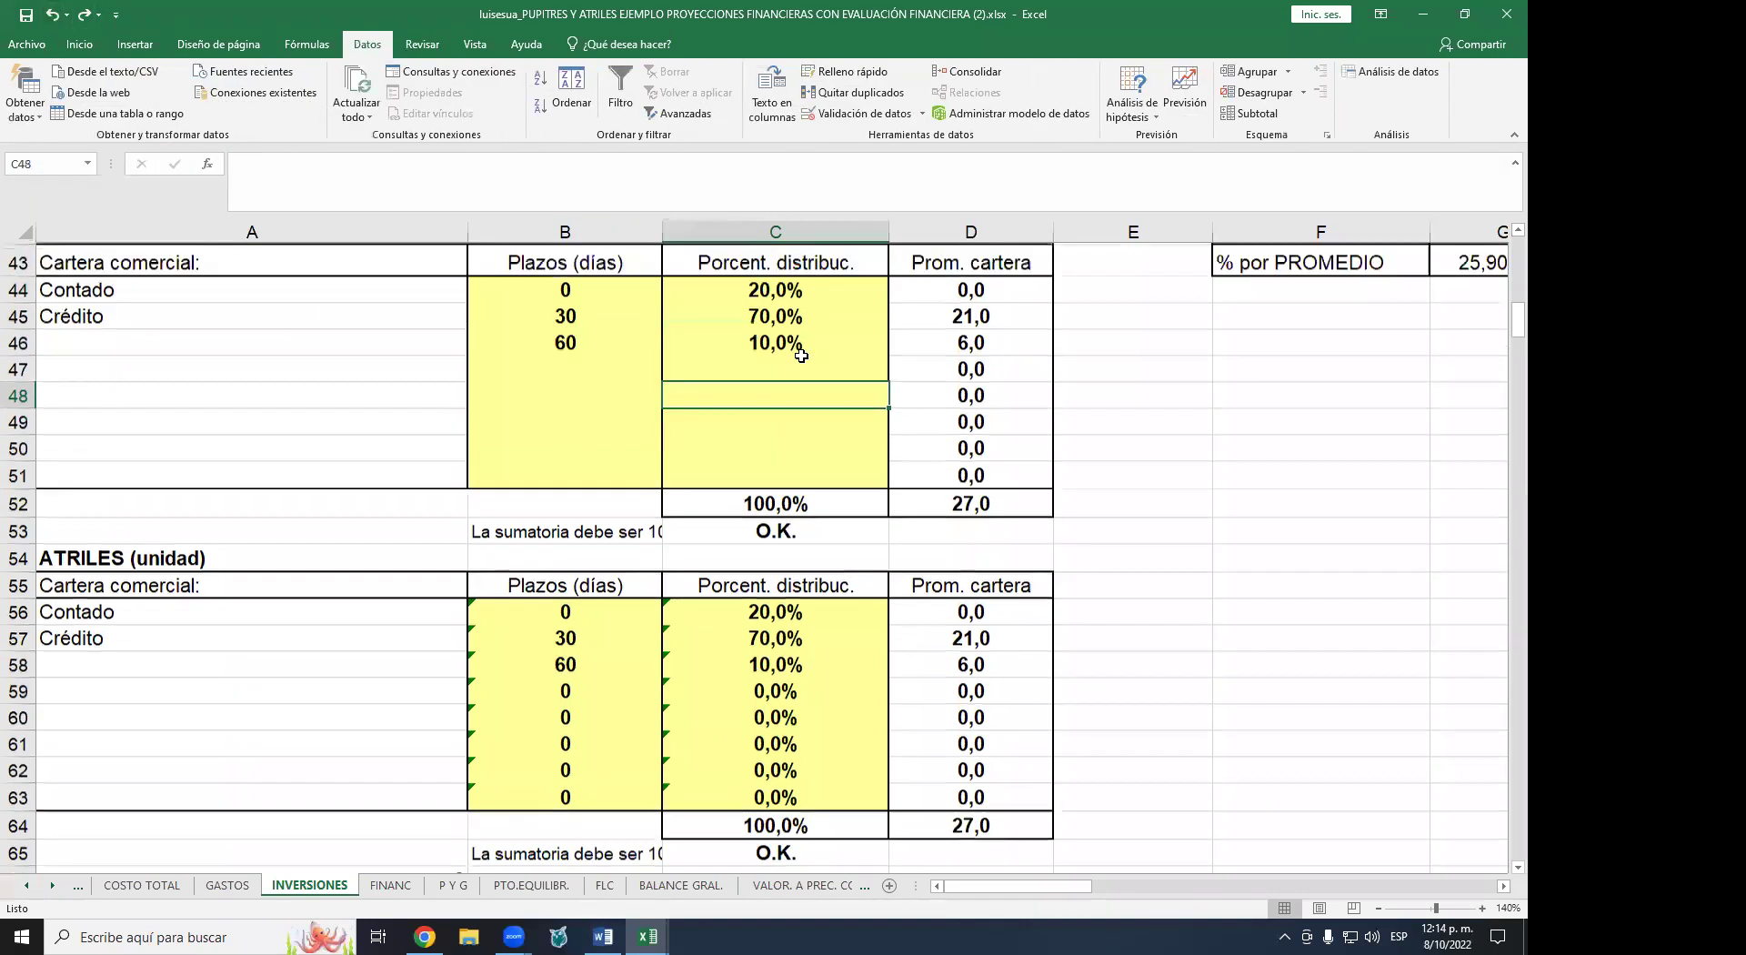
pyautogui.click(784, 343)
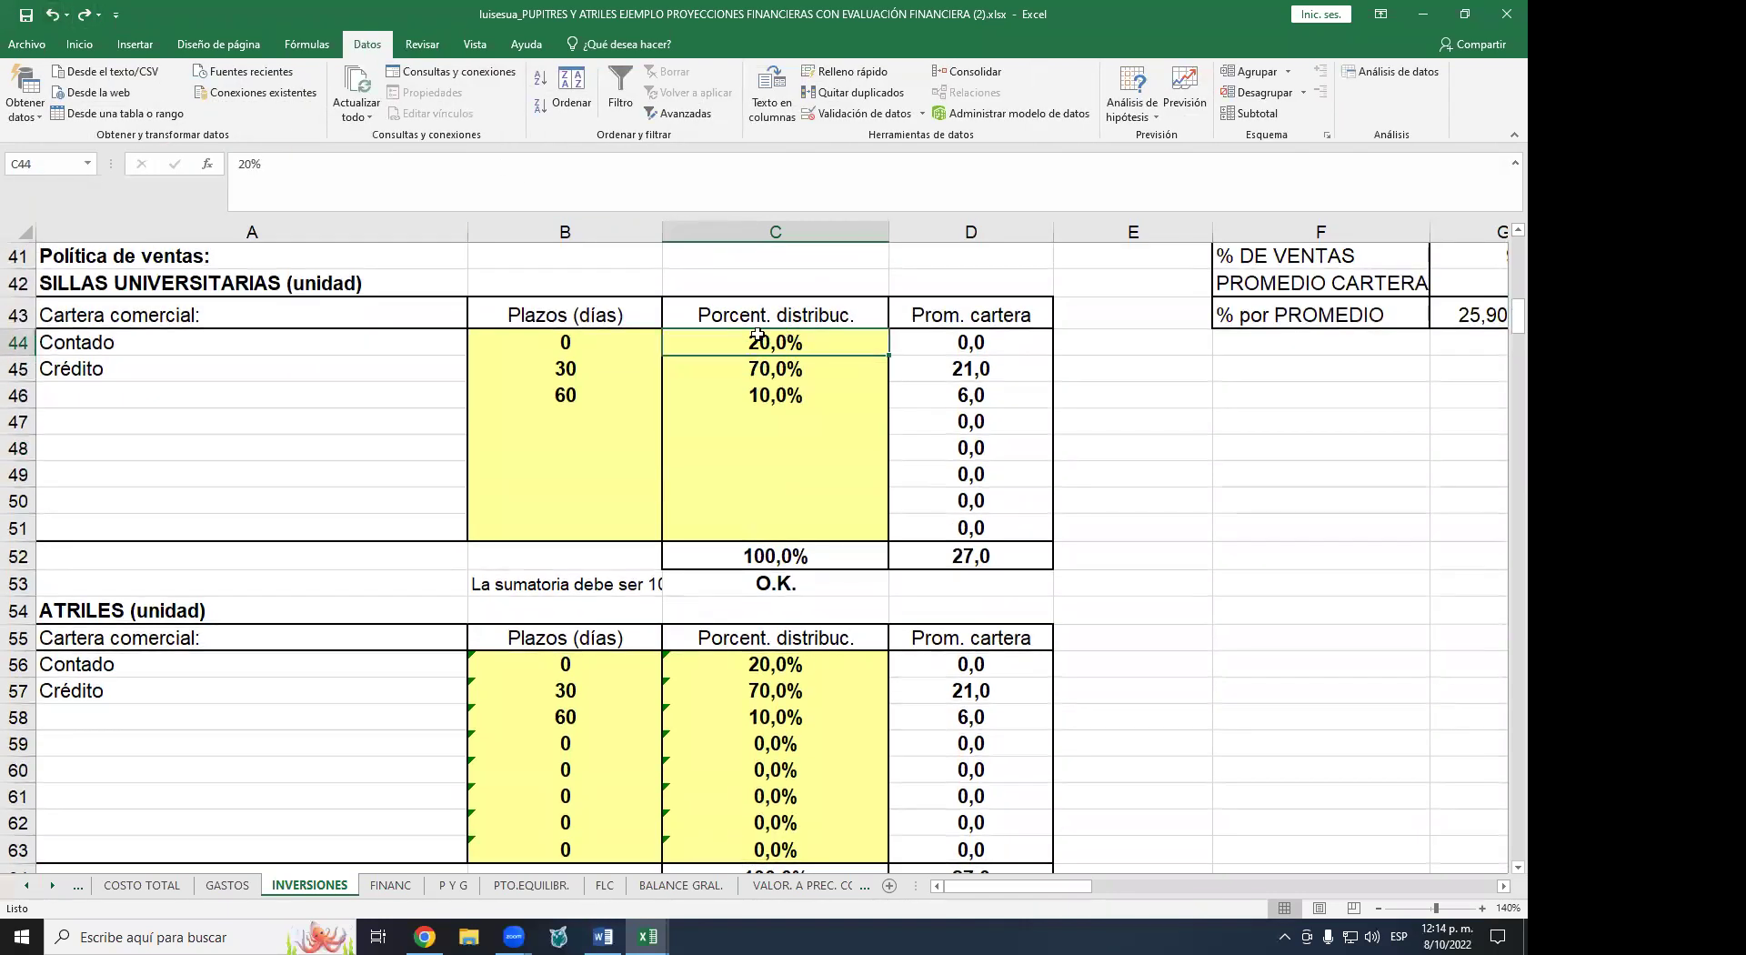
pyautogui.click(800, 370)
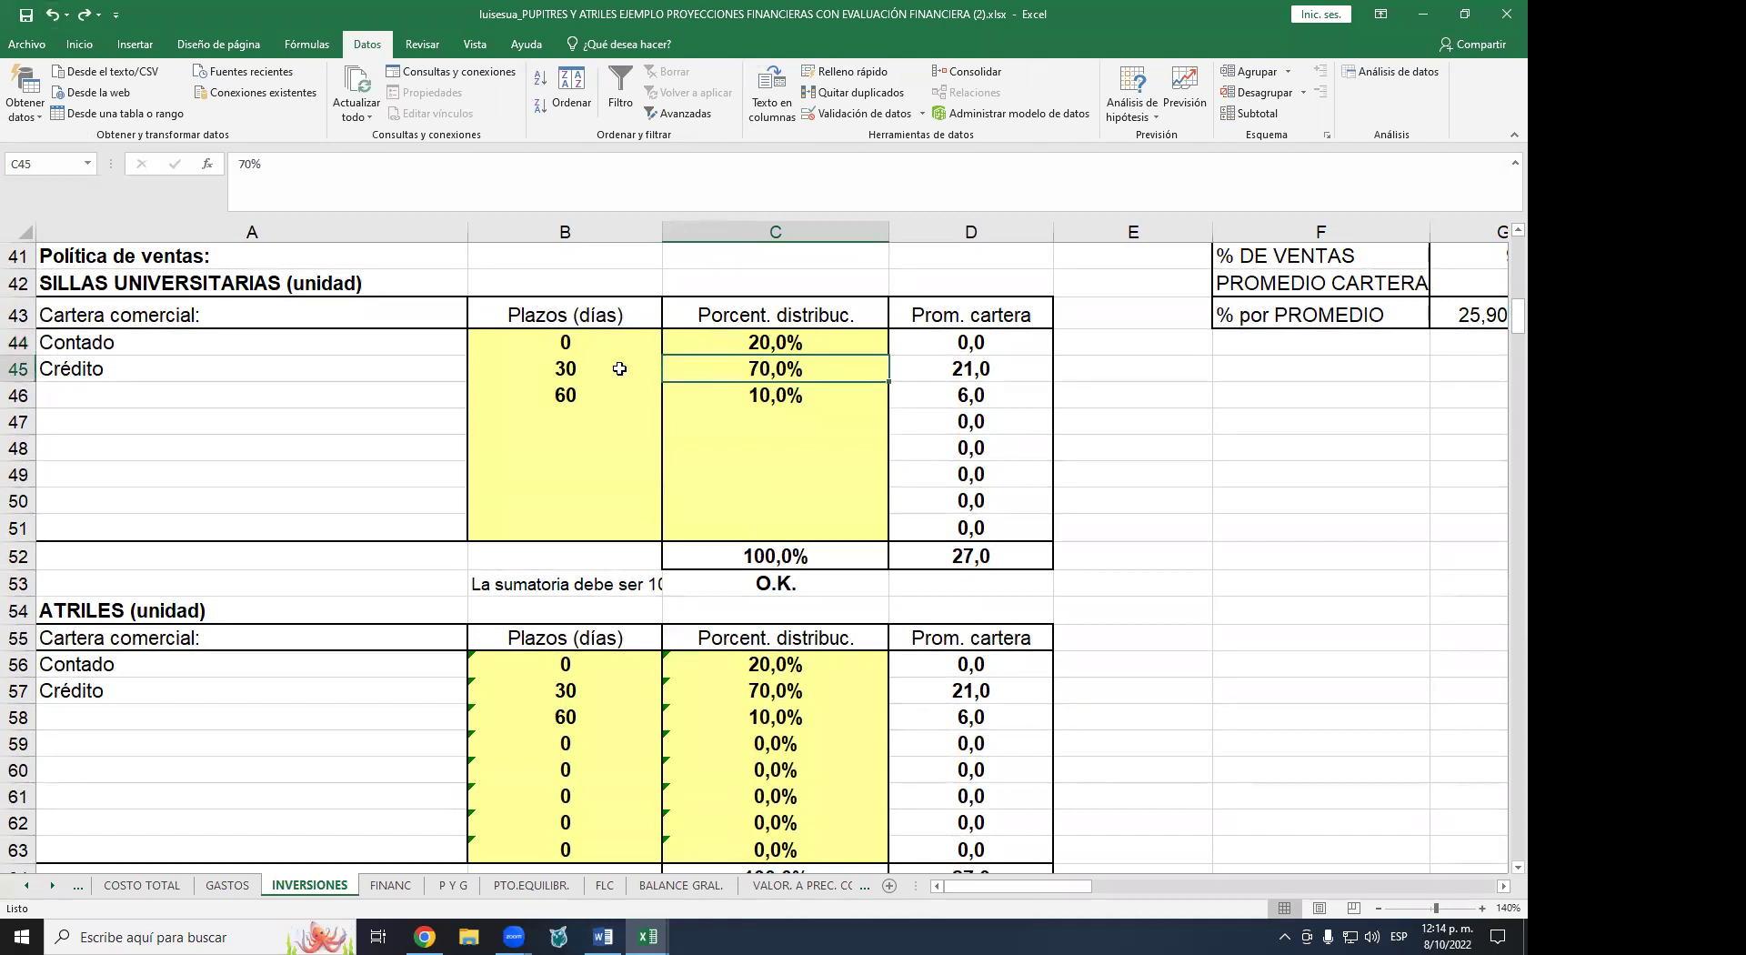
pyautogui.click(563, 373)
pyautogui.click(809, 401)
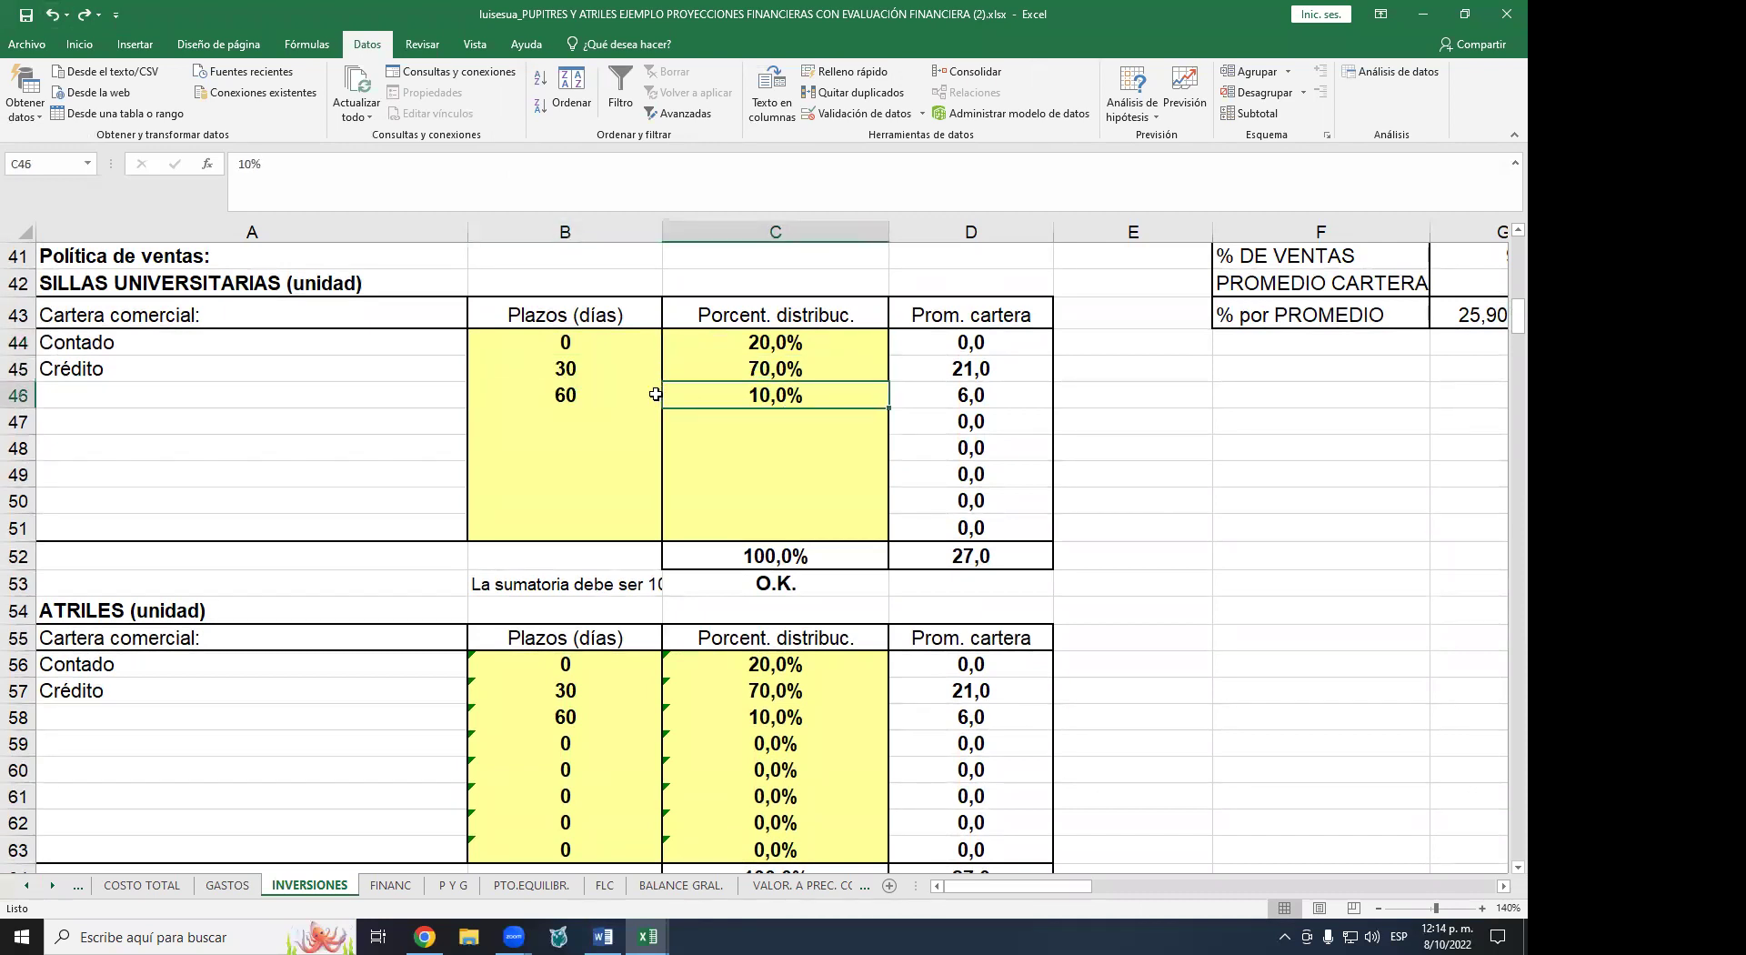
pyautogui.click(592, 387)
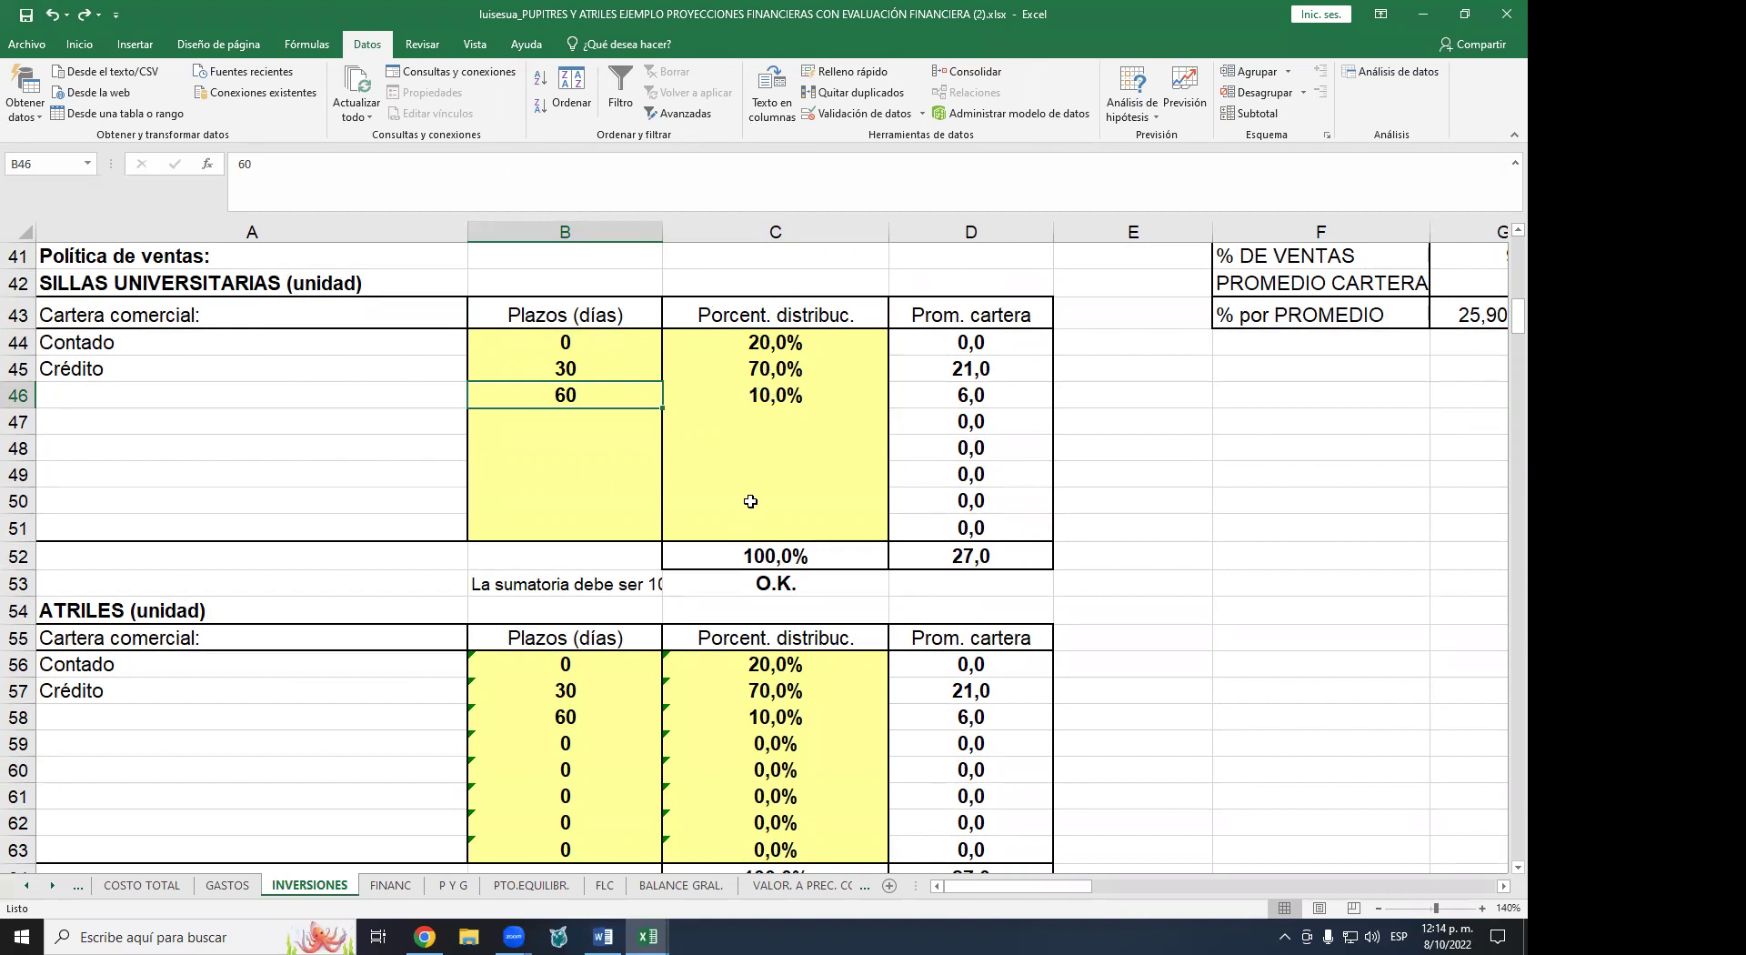
pyautogui.scroll(1, 751, 501)
pyautogui.scroll(5, 750, 501)
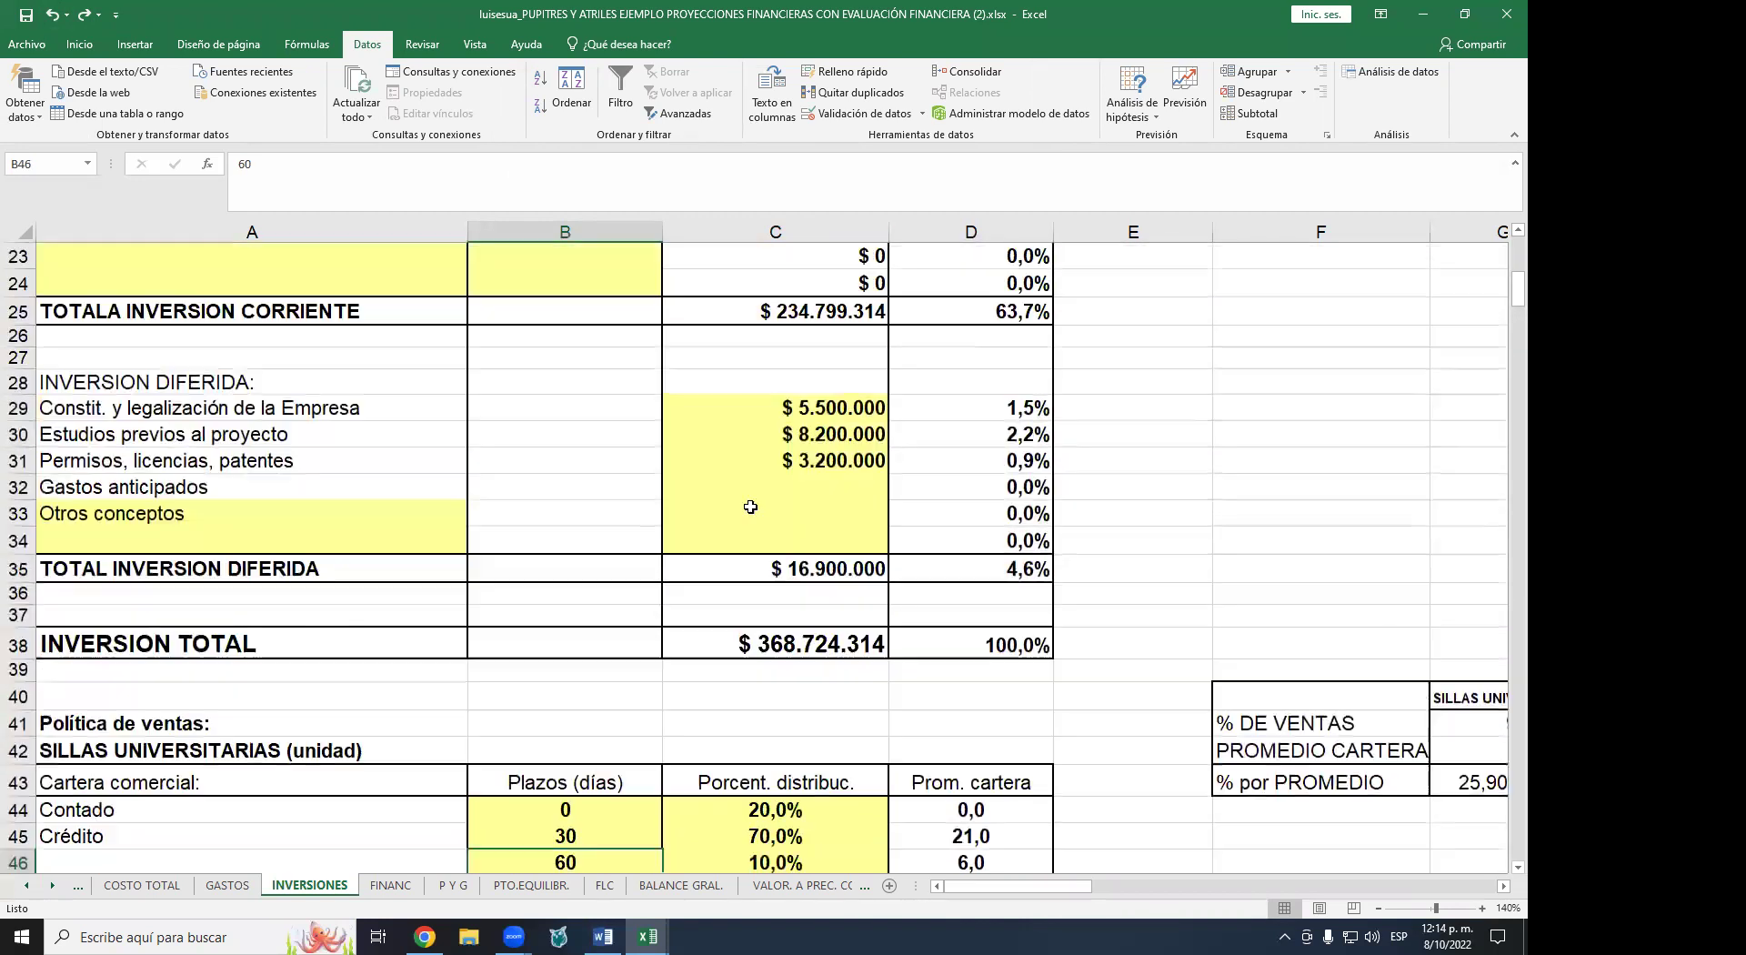
pyautogui.scroll(-3, 1008, 713)
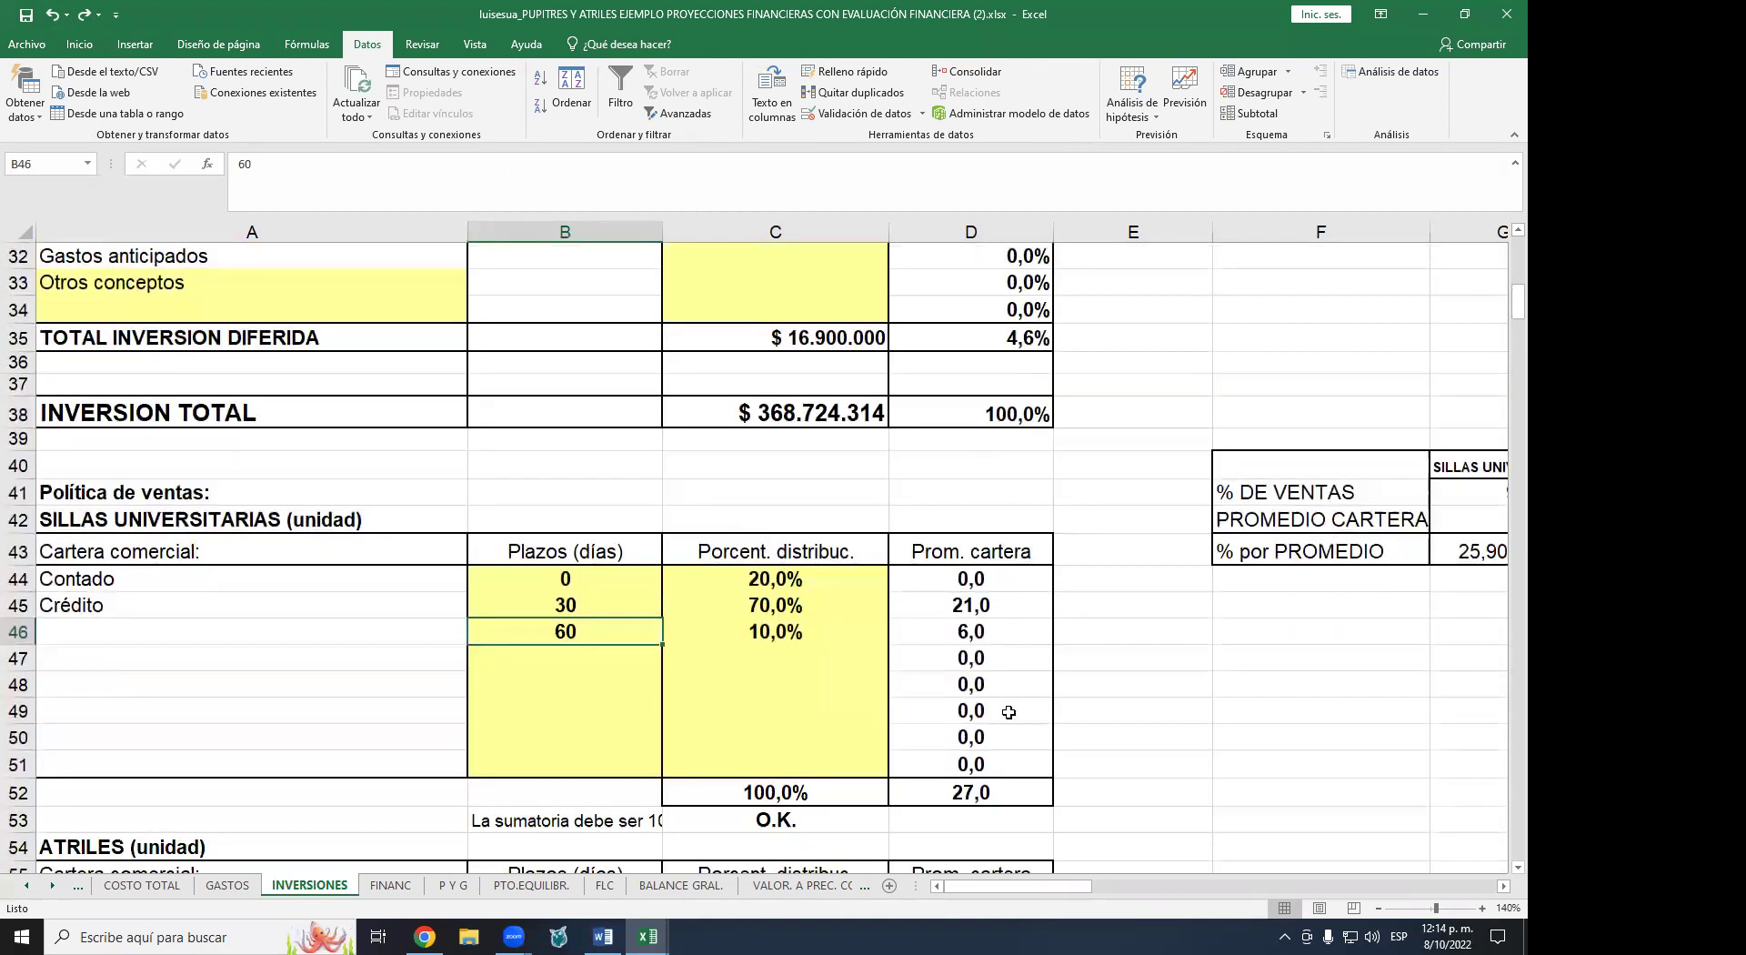
pyautogui.click(991, 791)
pyautogui.click(984, 578)
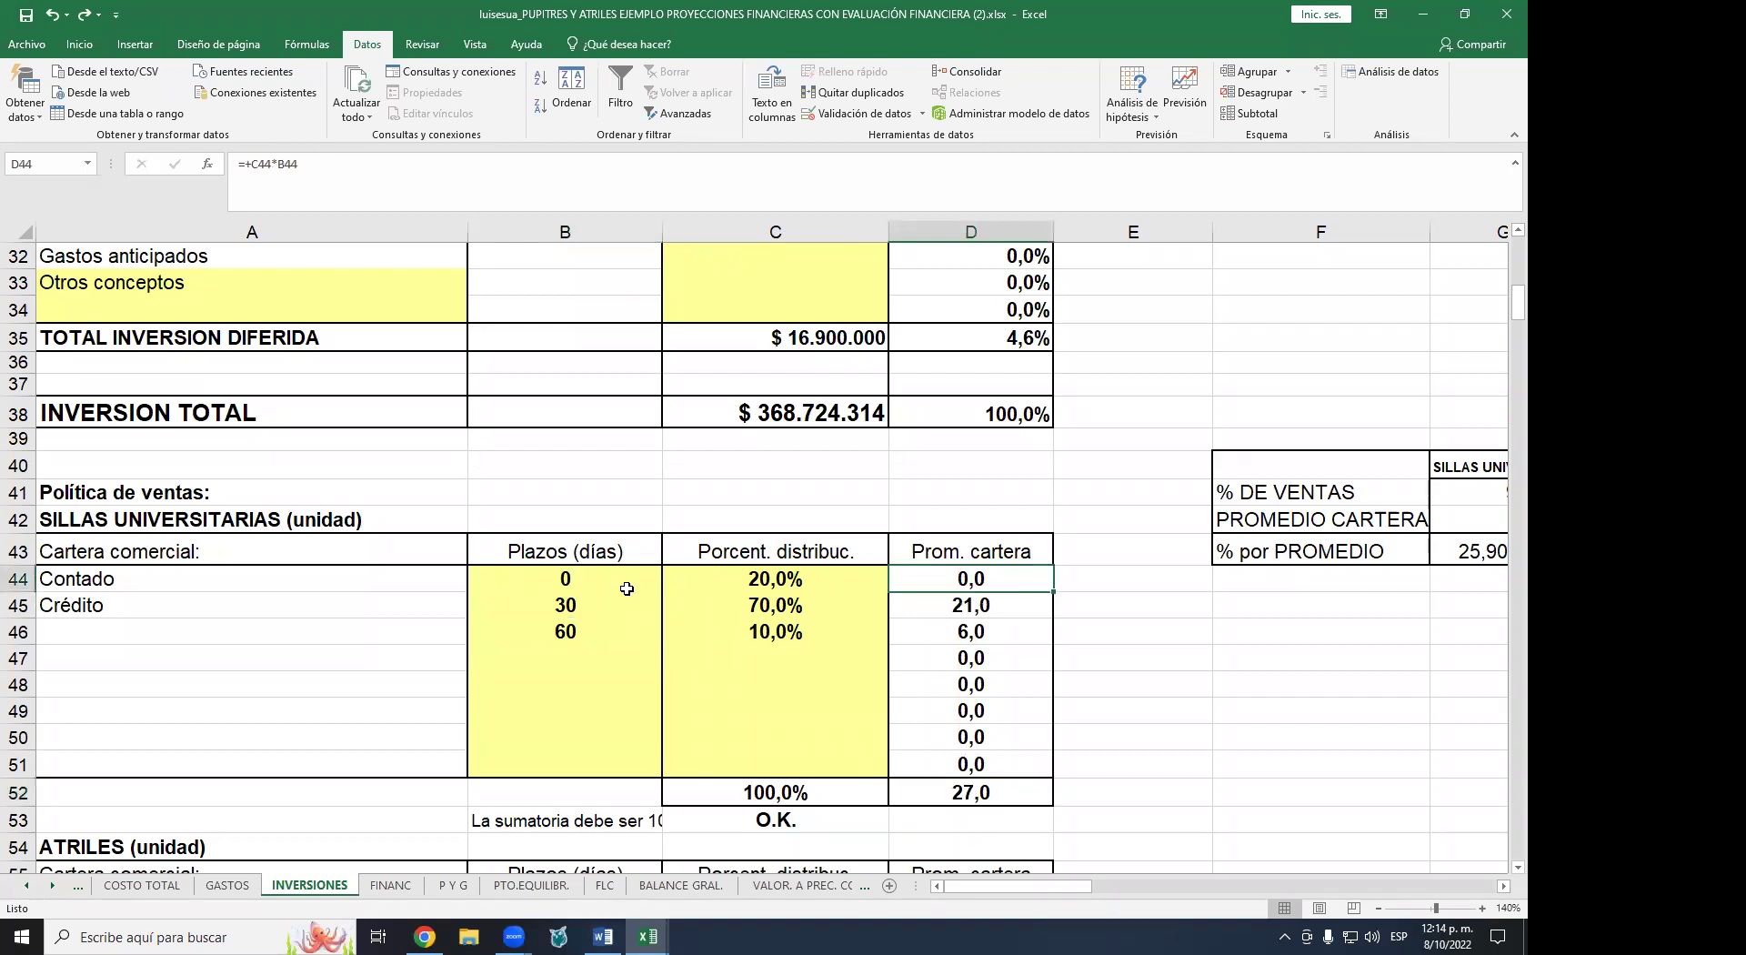
pyautogui.click(599, 602)
pyautogui.click(967, 624)
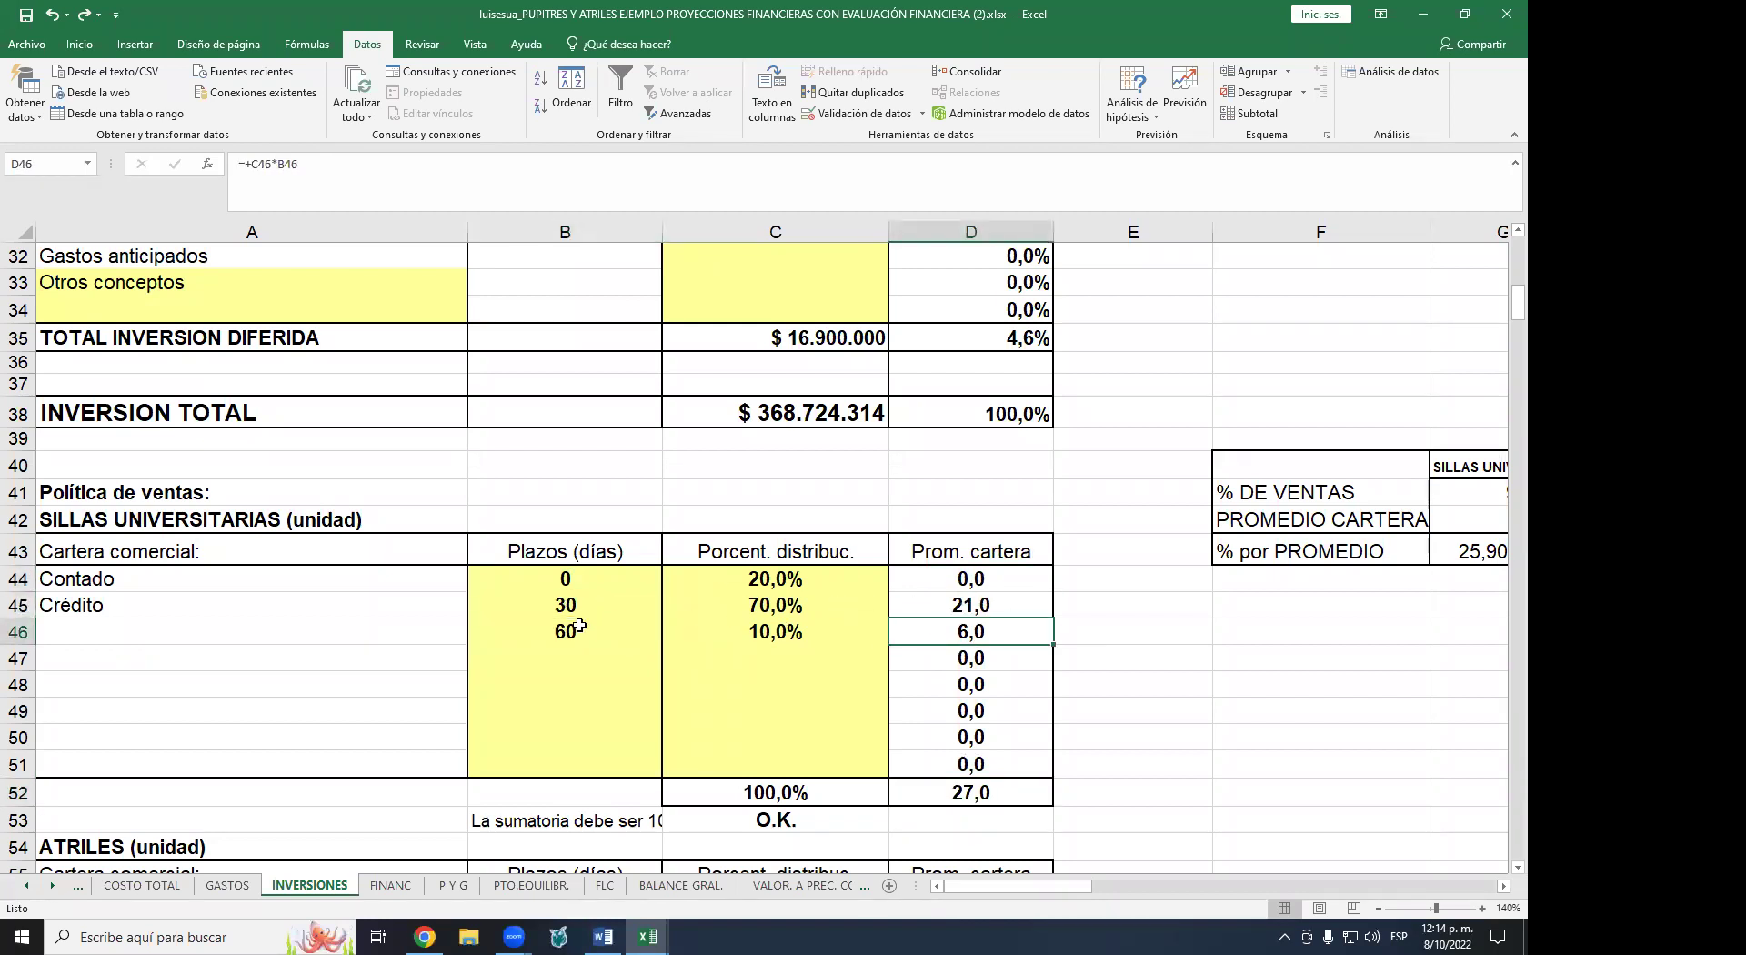
pyautogui.click(581, 624)
pyautogui.click(717, 628)
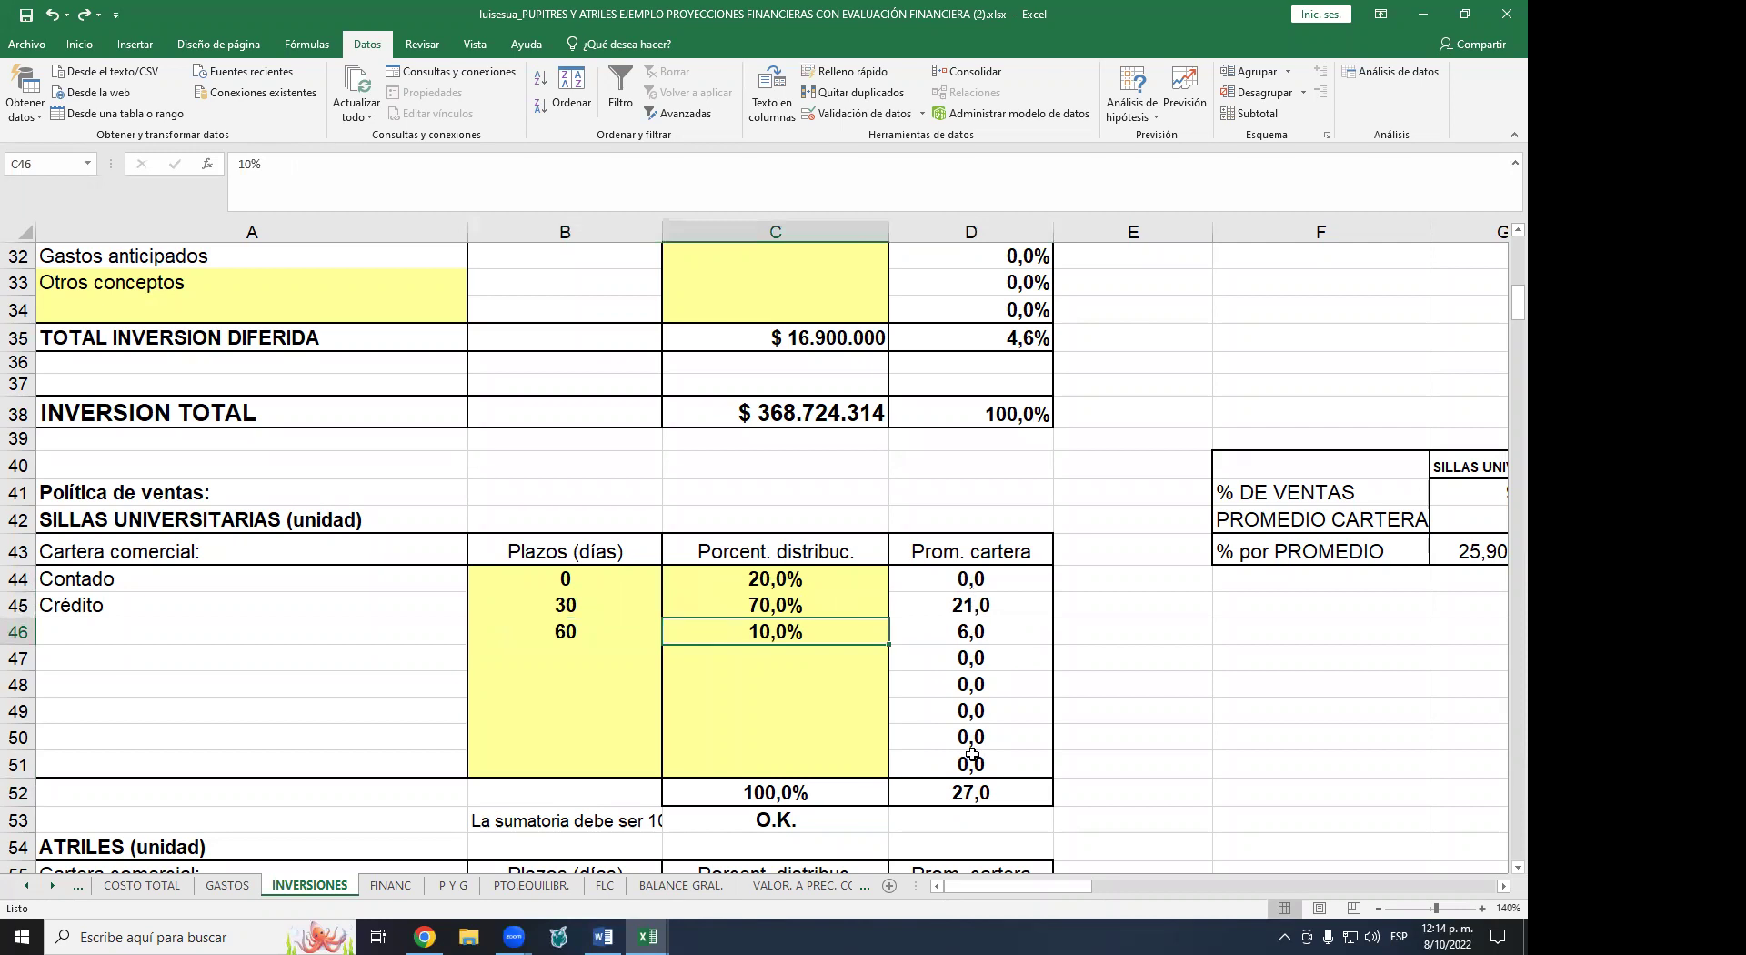
pyautogui.moveTo(972, 578); pyautogui.dragTo(971, 764)
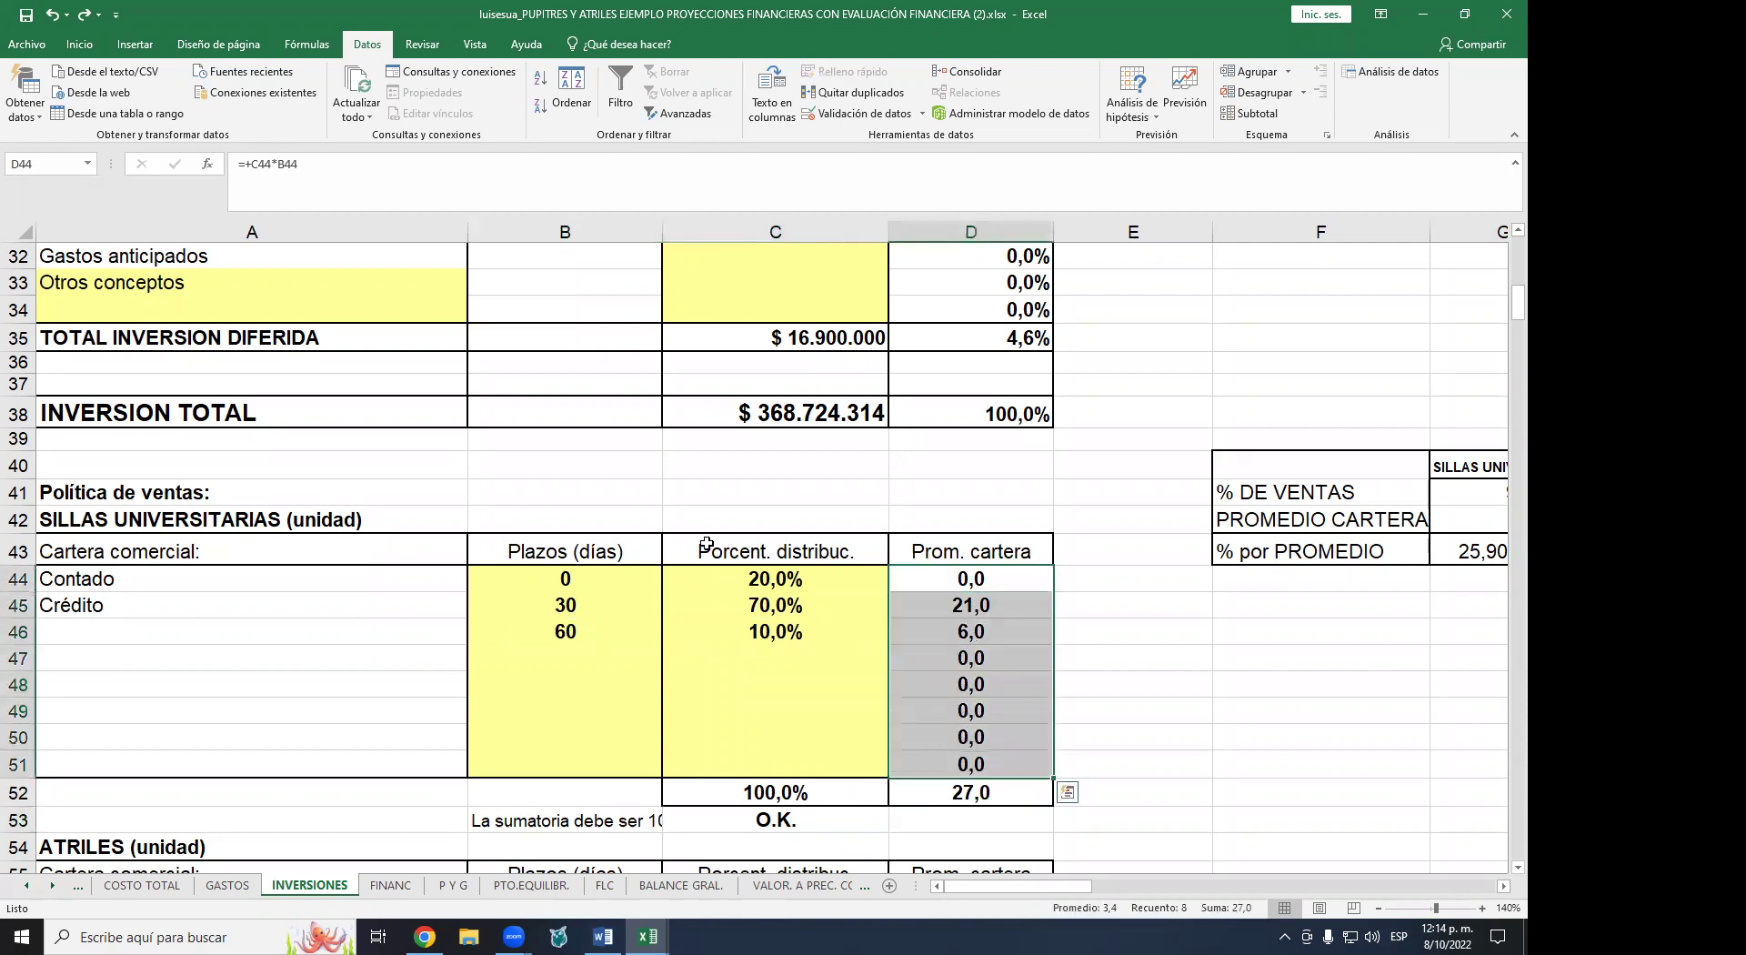
pyautogui.scroll(3, 680, 539)
pyautogui.scroll(4, 680, 538)
pyautogui.click(610, 493)
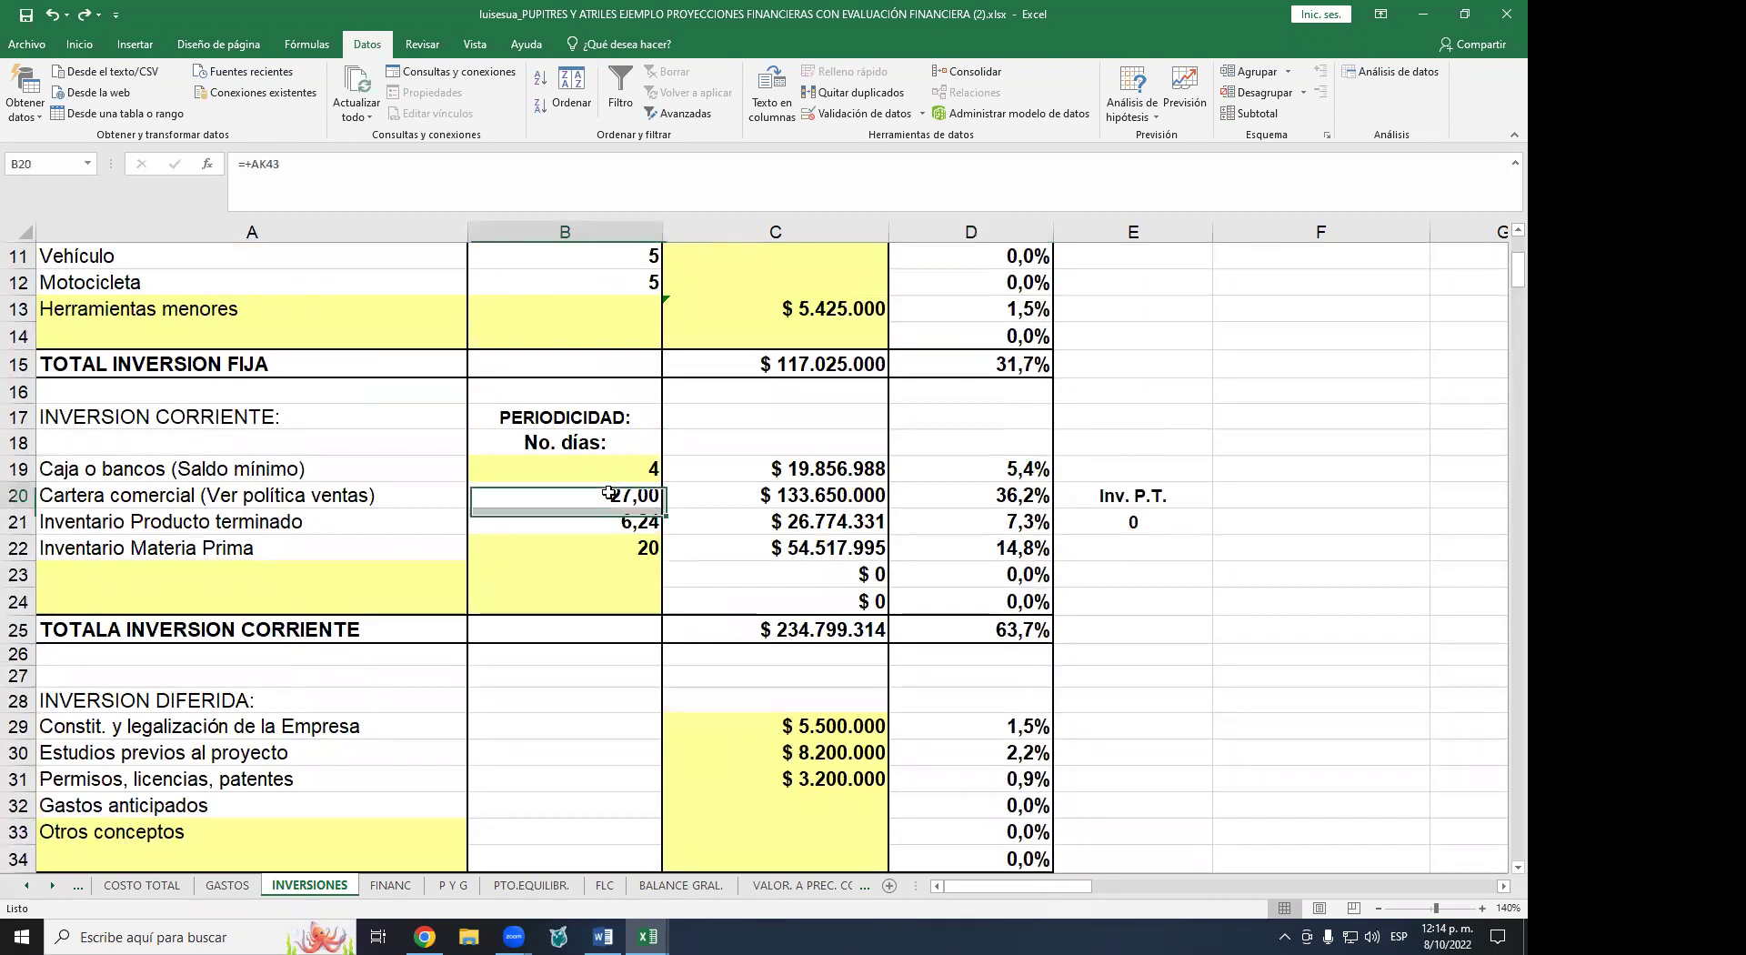
pyautogui.click(849, 496)
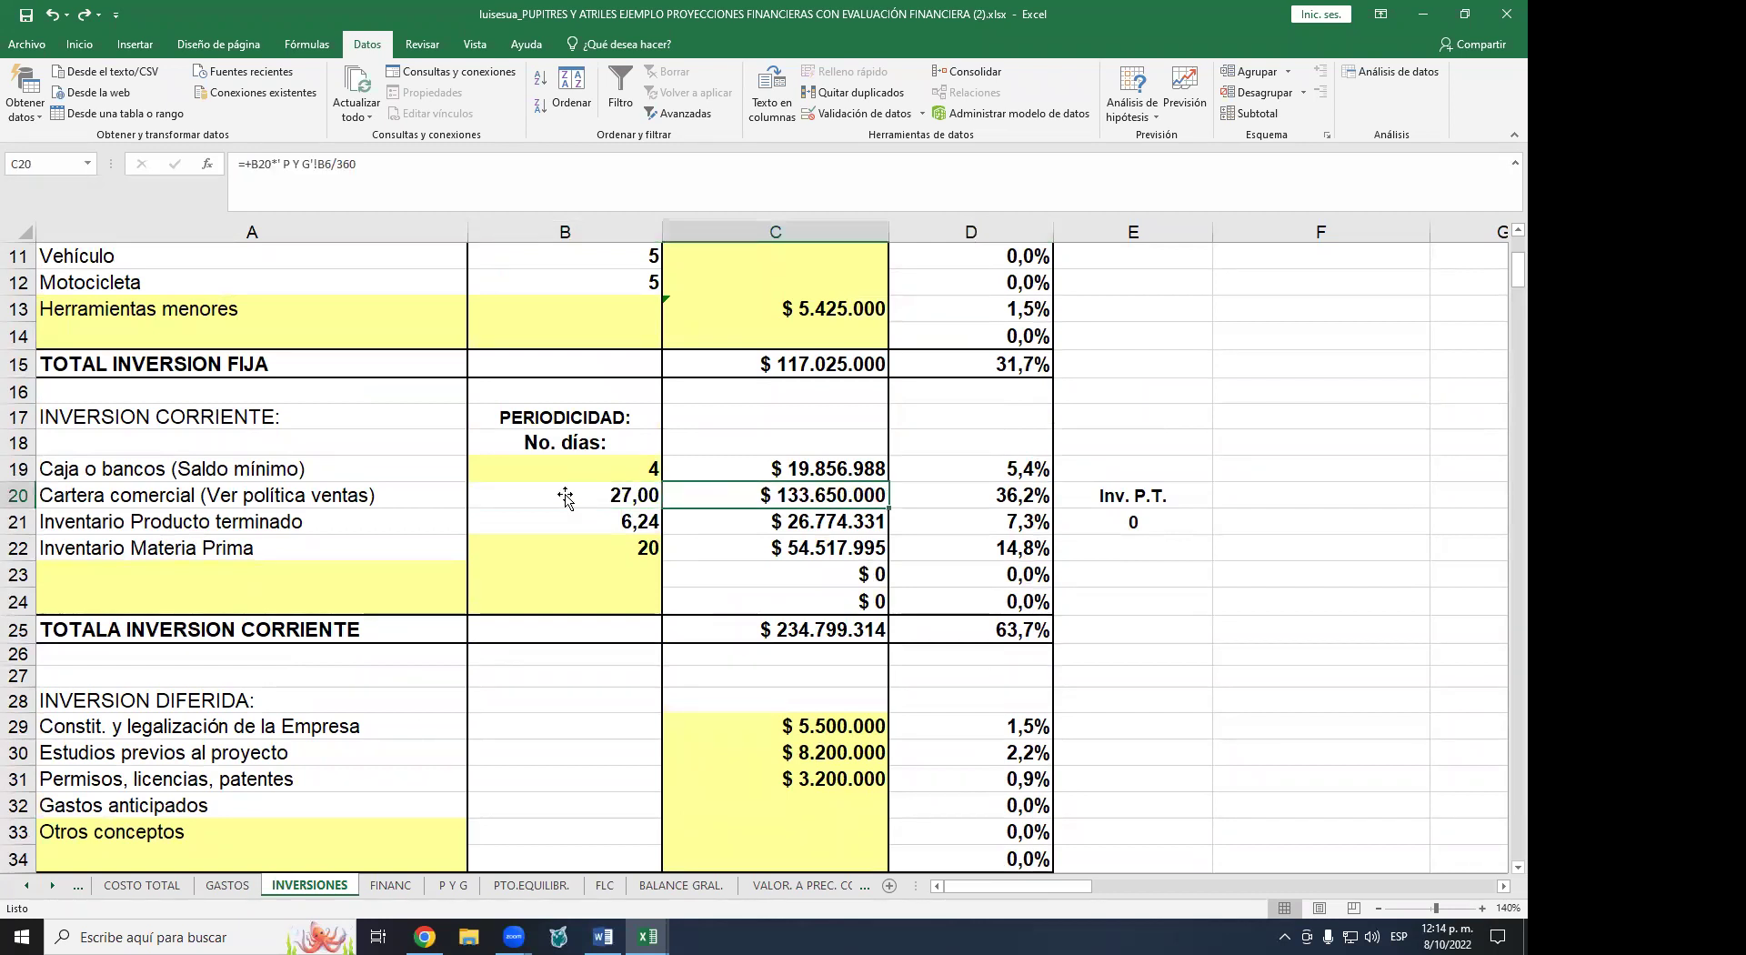
pyautogui.click(638, 499)
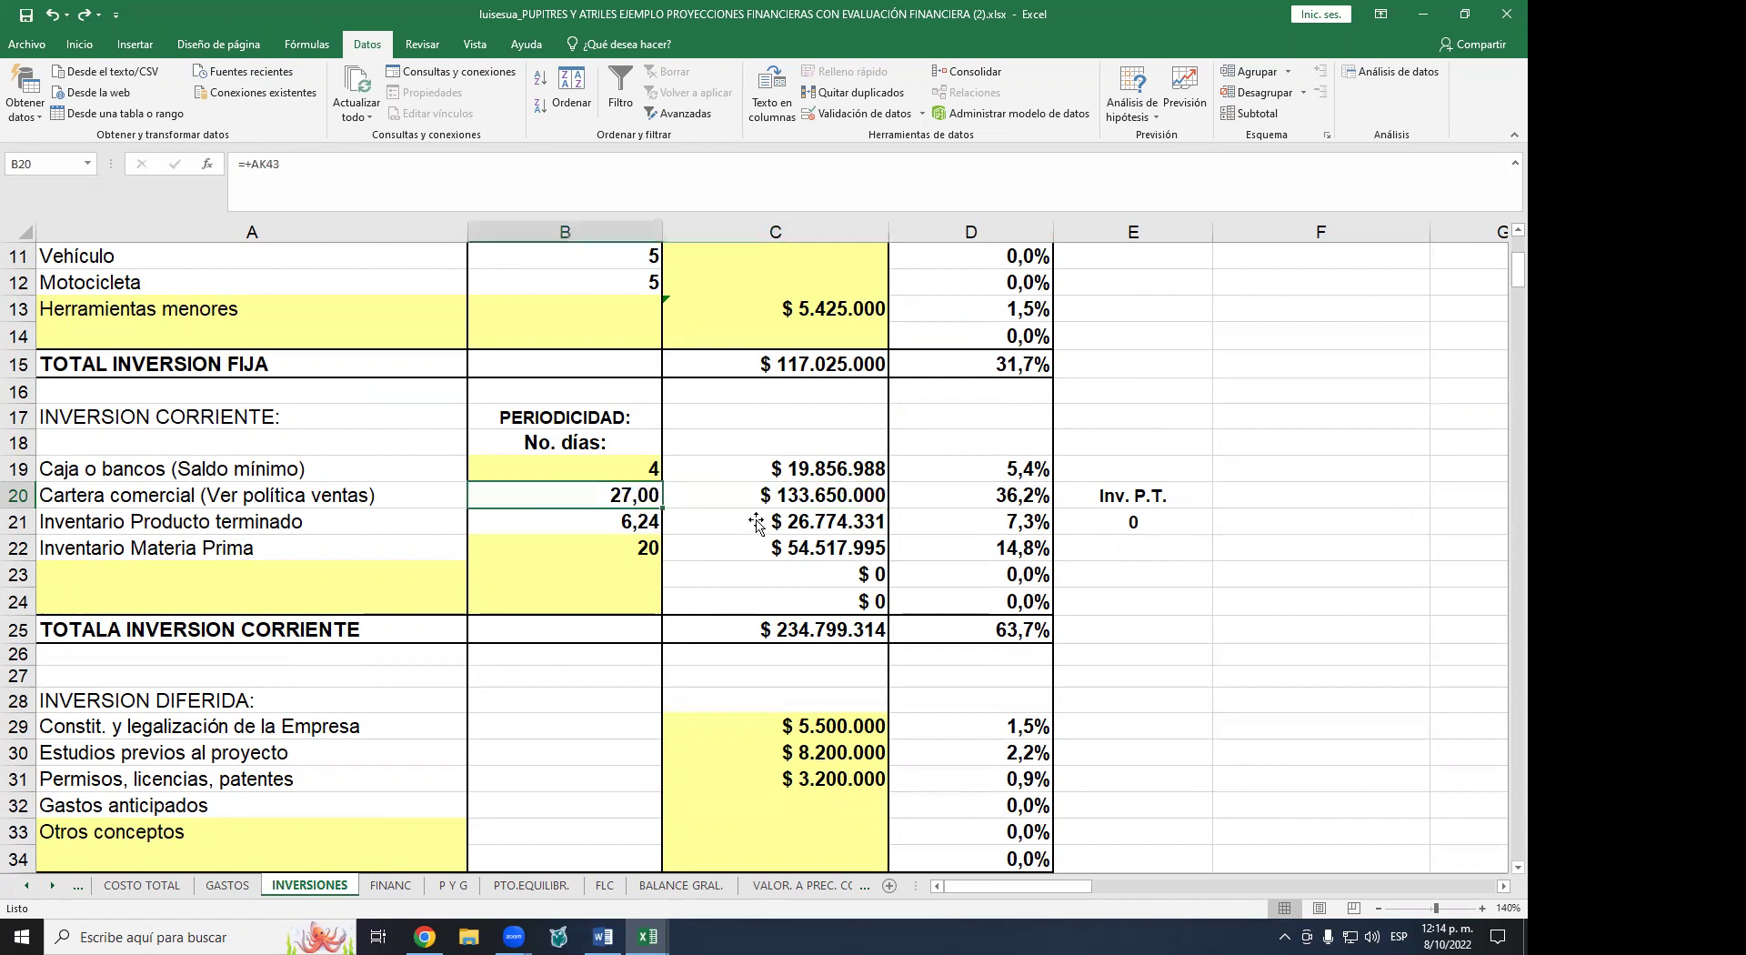
pyautogui.click(821, 495)
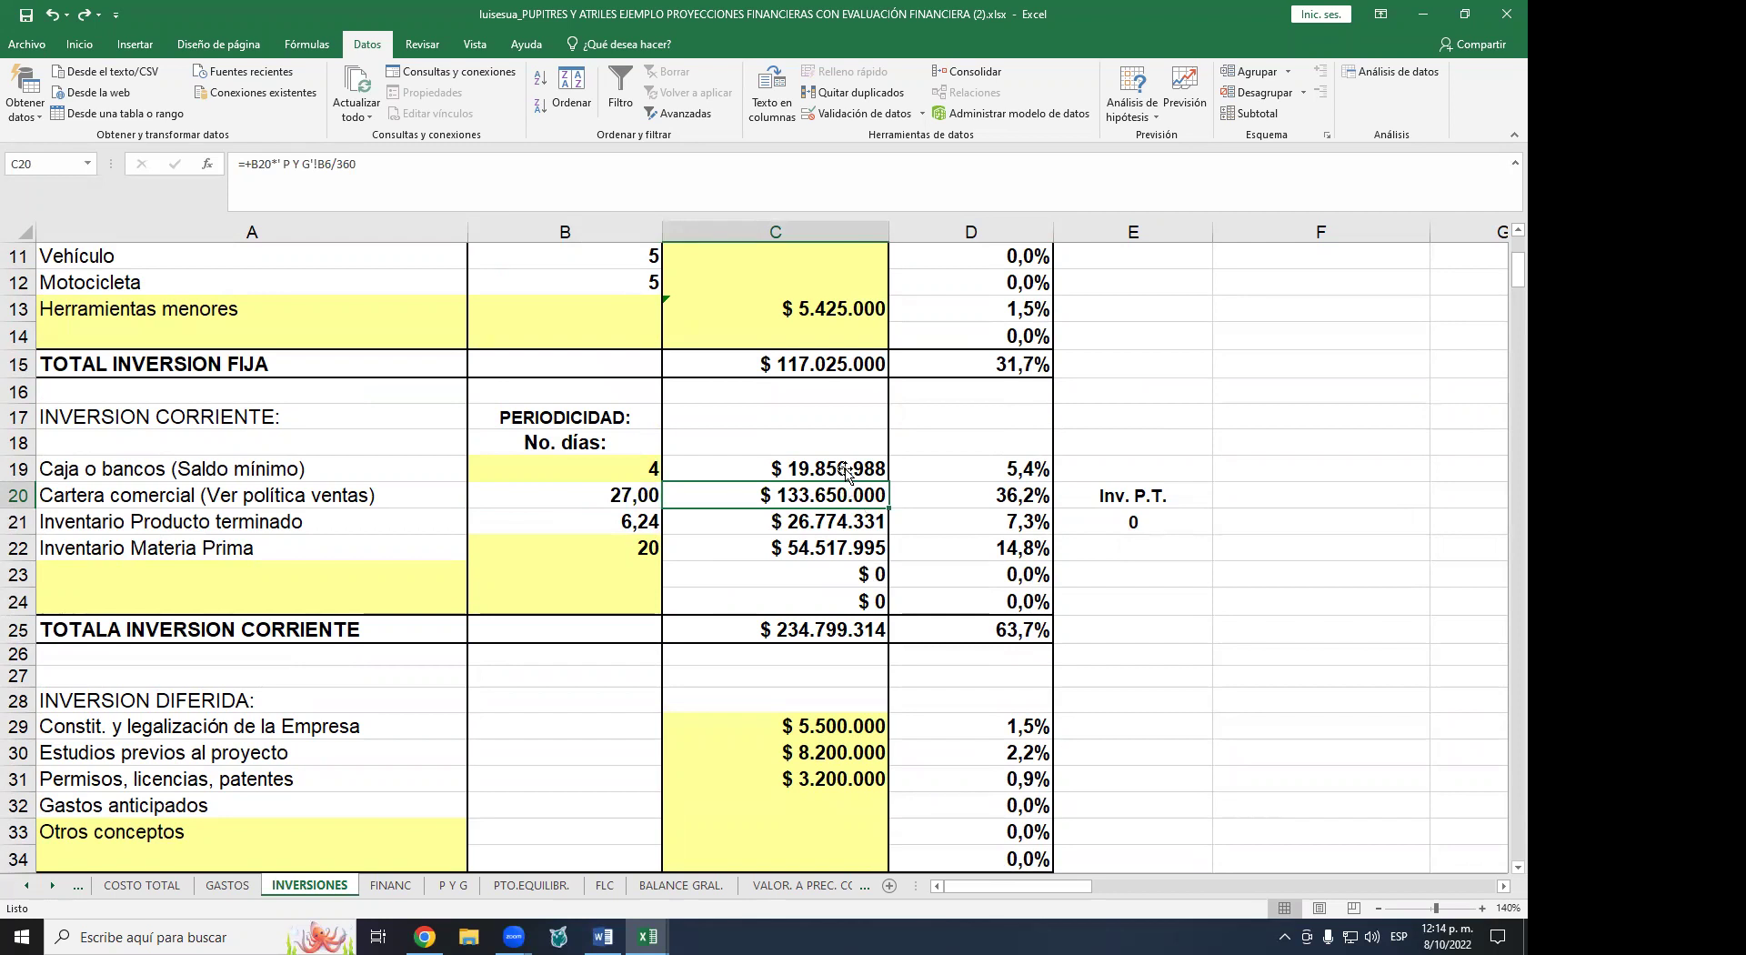
pyautogui.scroll(-1, 844, 471)
pyautogui.scroll(-2, 845, 471)
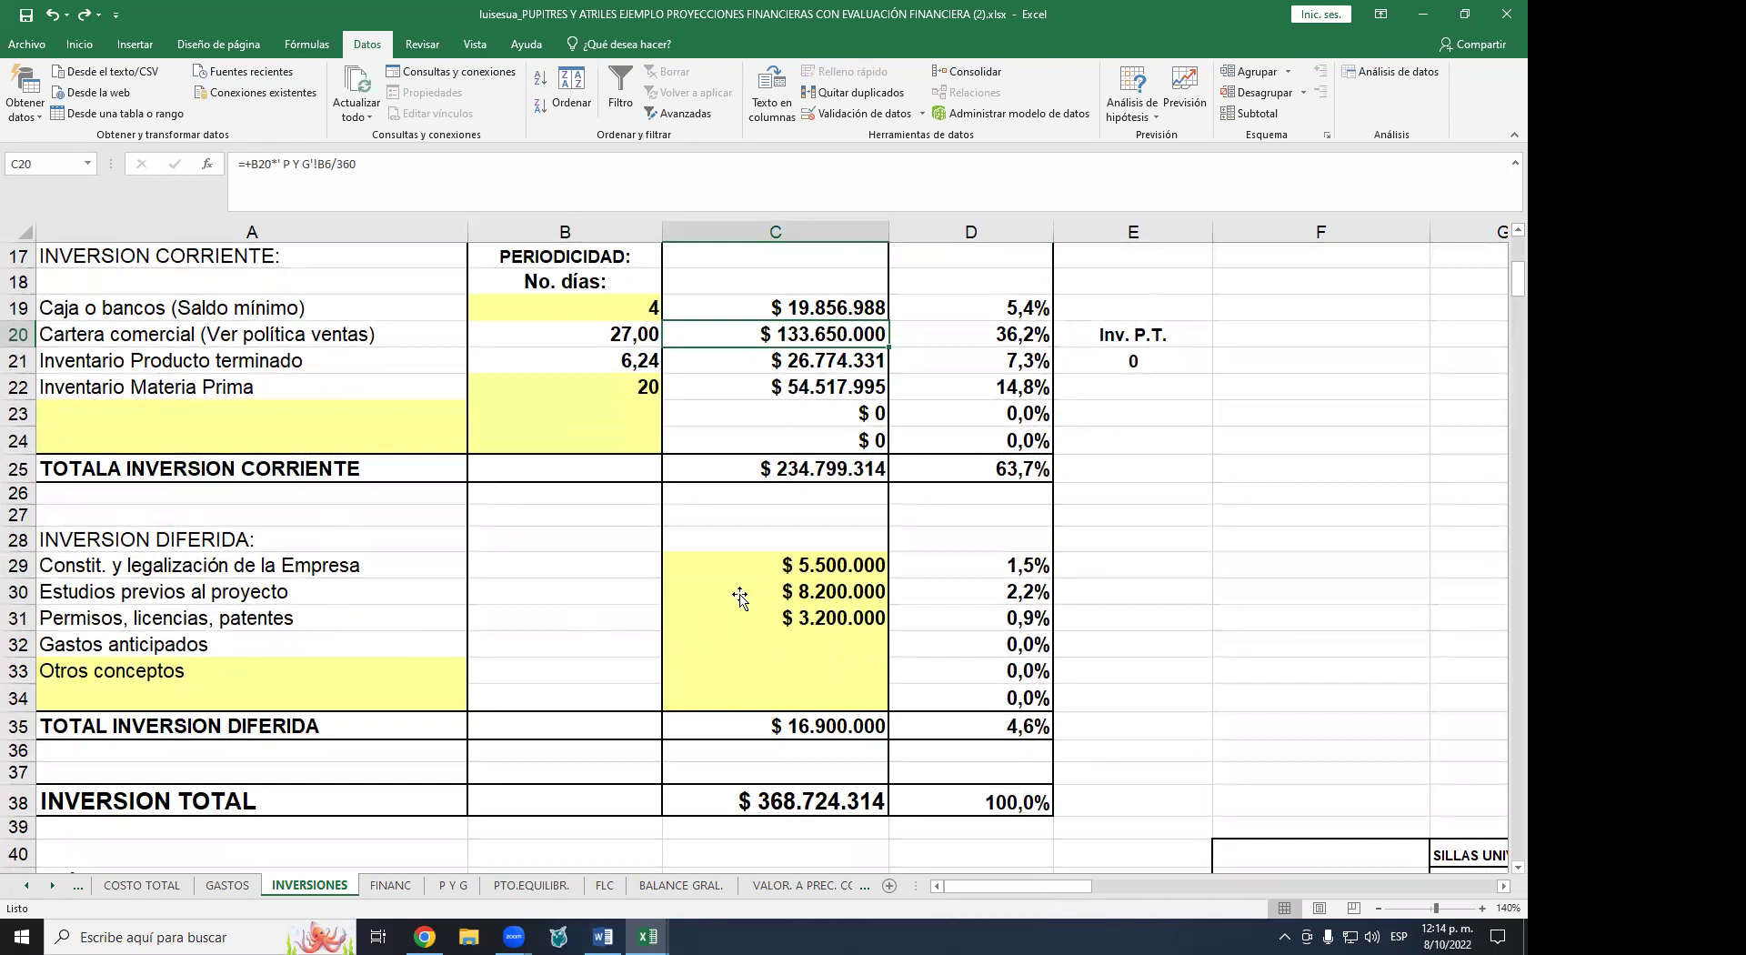
pyautogui.click(813, 571)
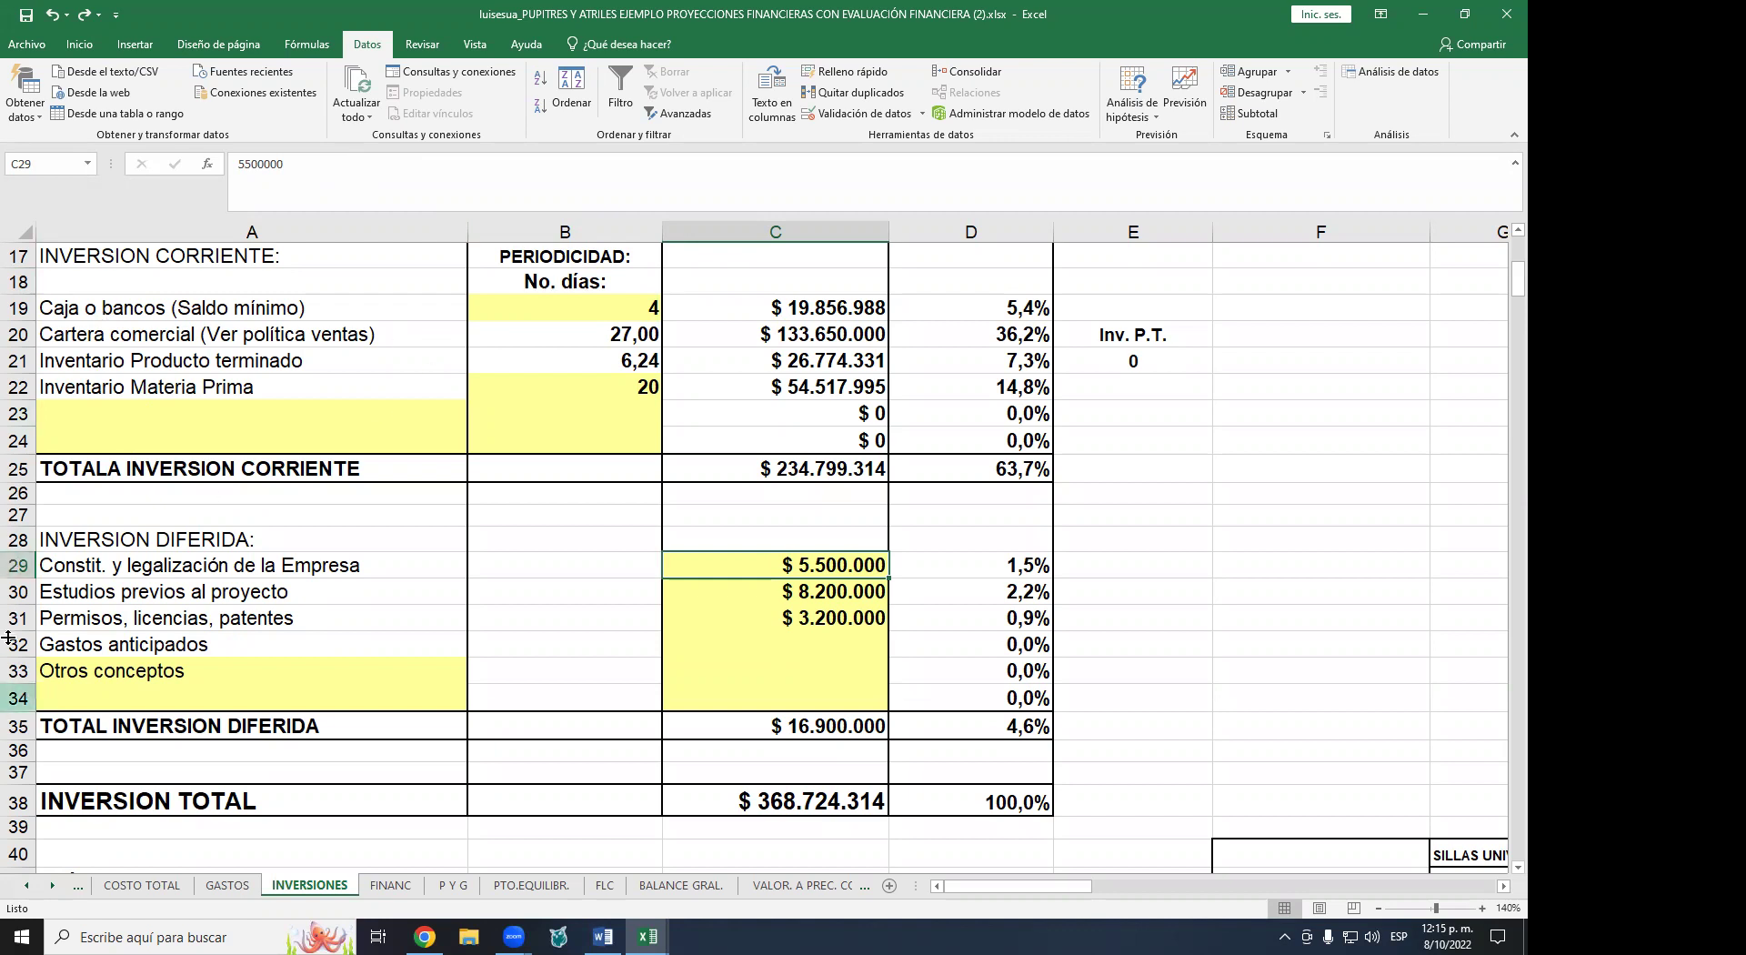
pyautogui.click(151, 621)
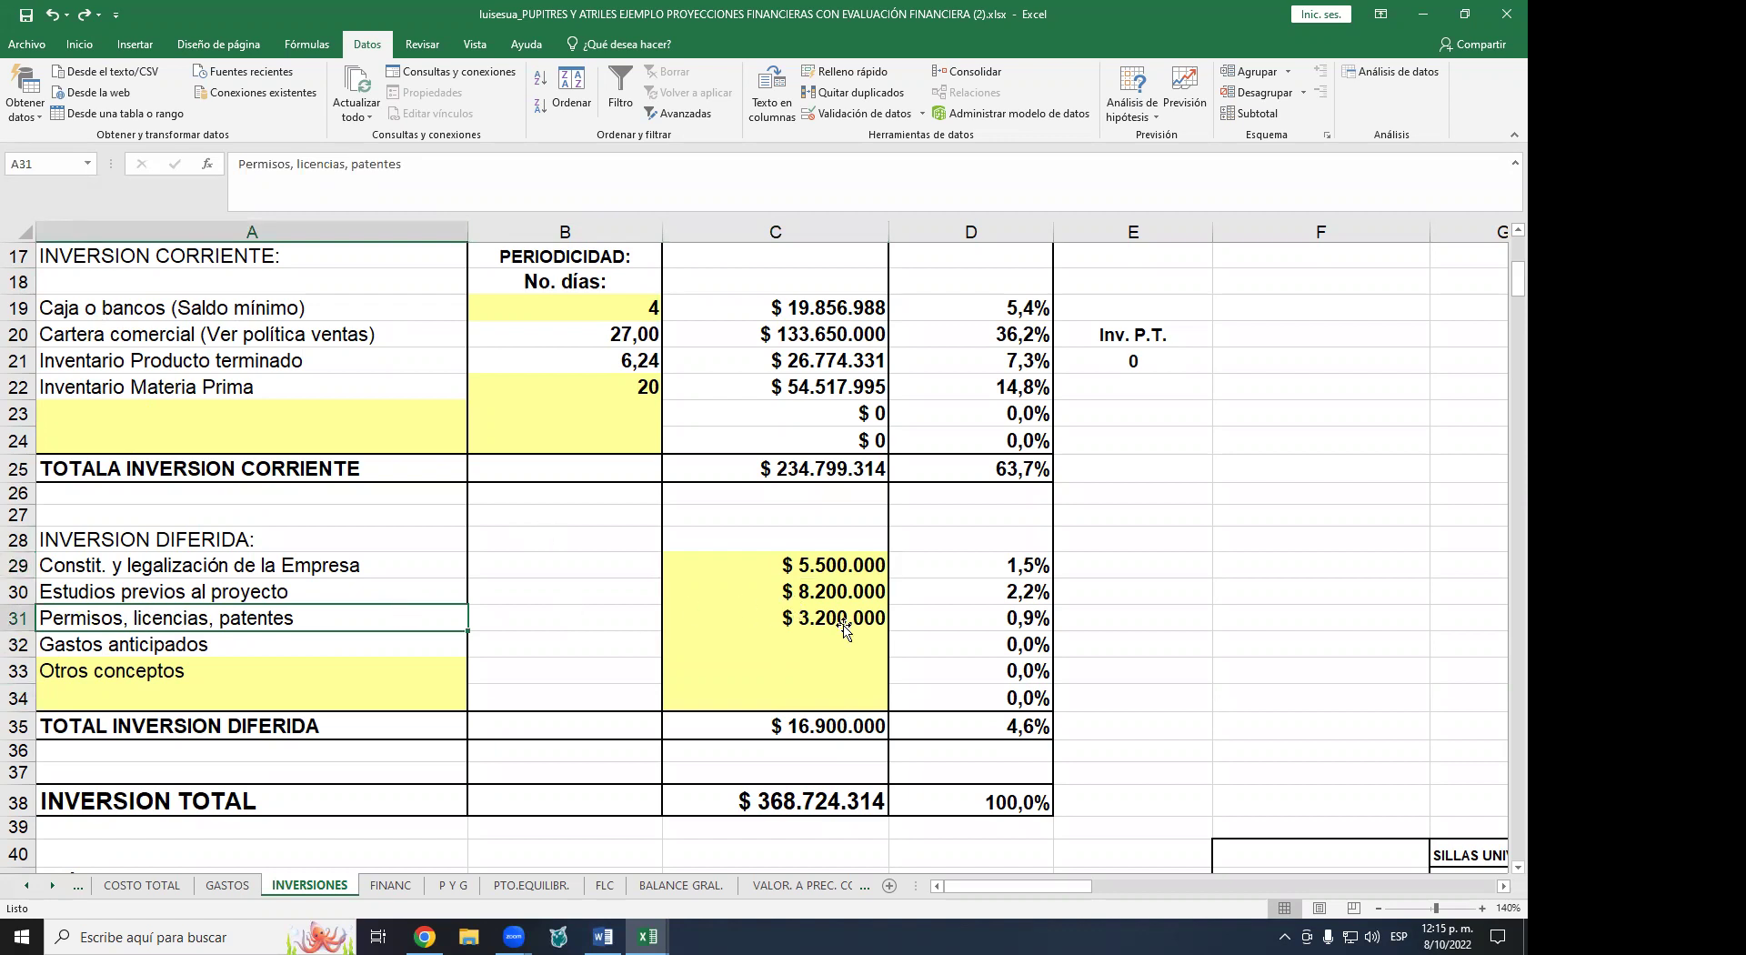
pyautogui.click(844, 592)
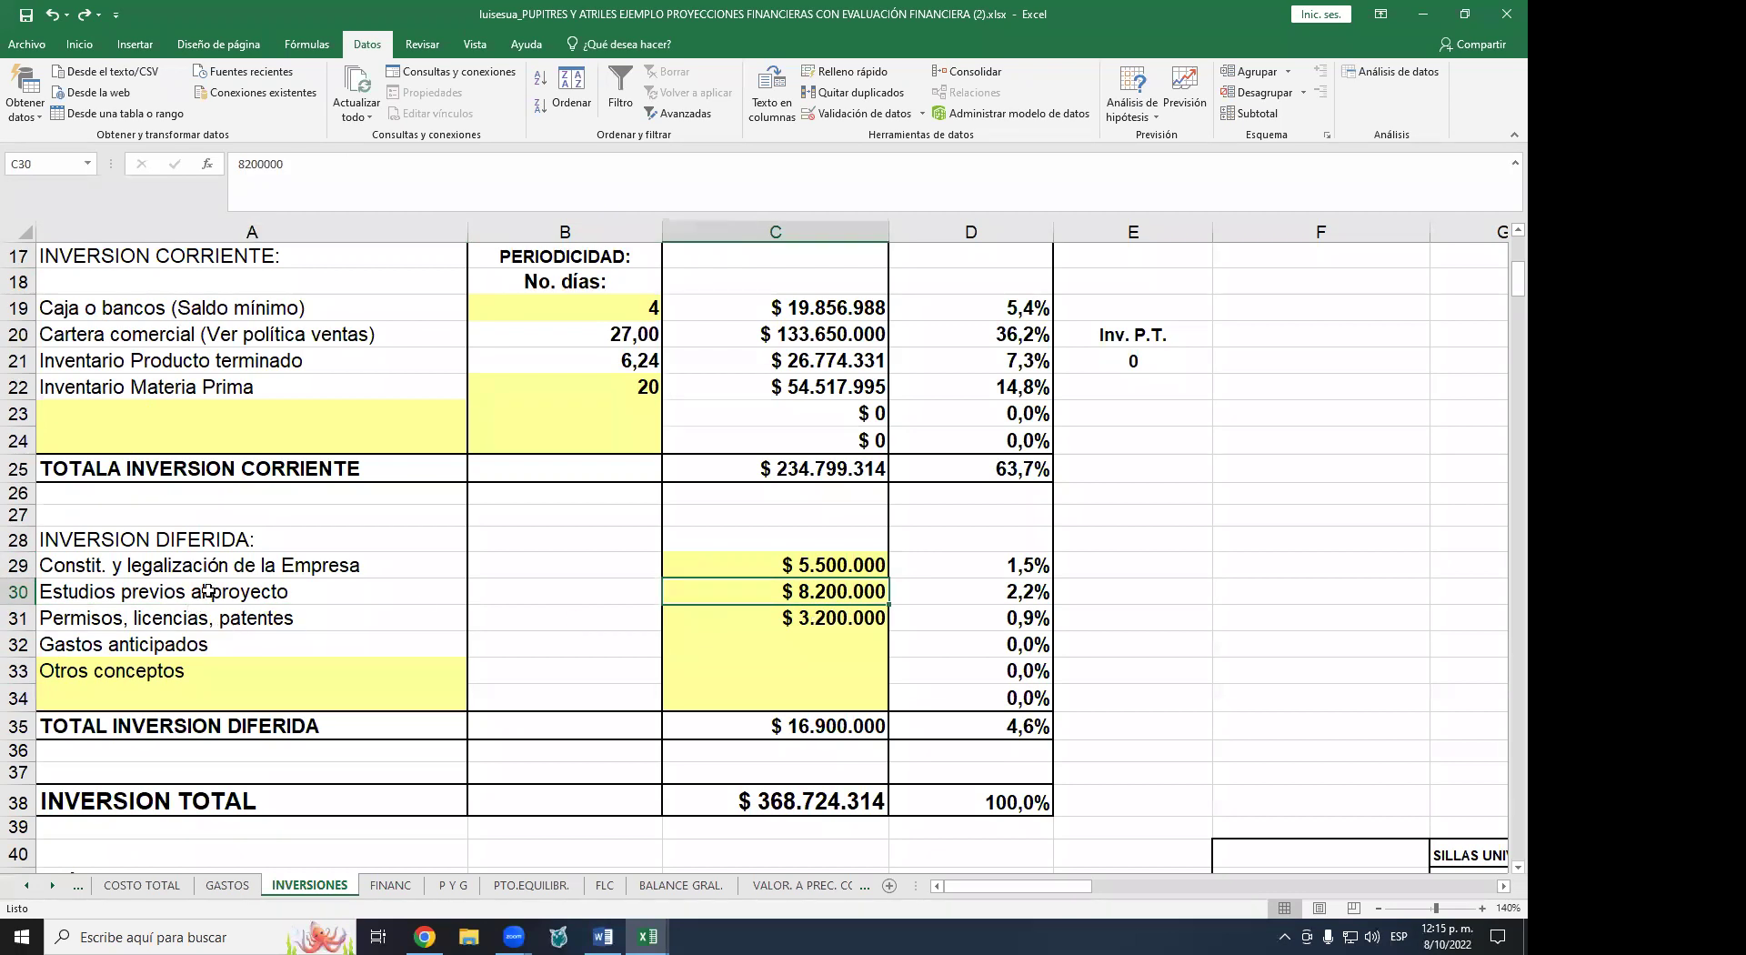
pyautogui.click(832, 637)
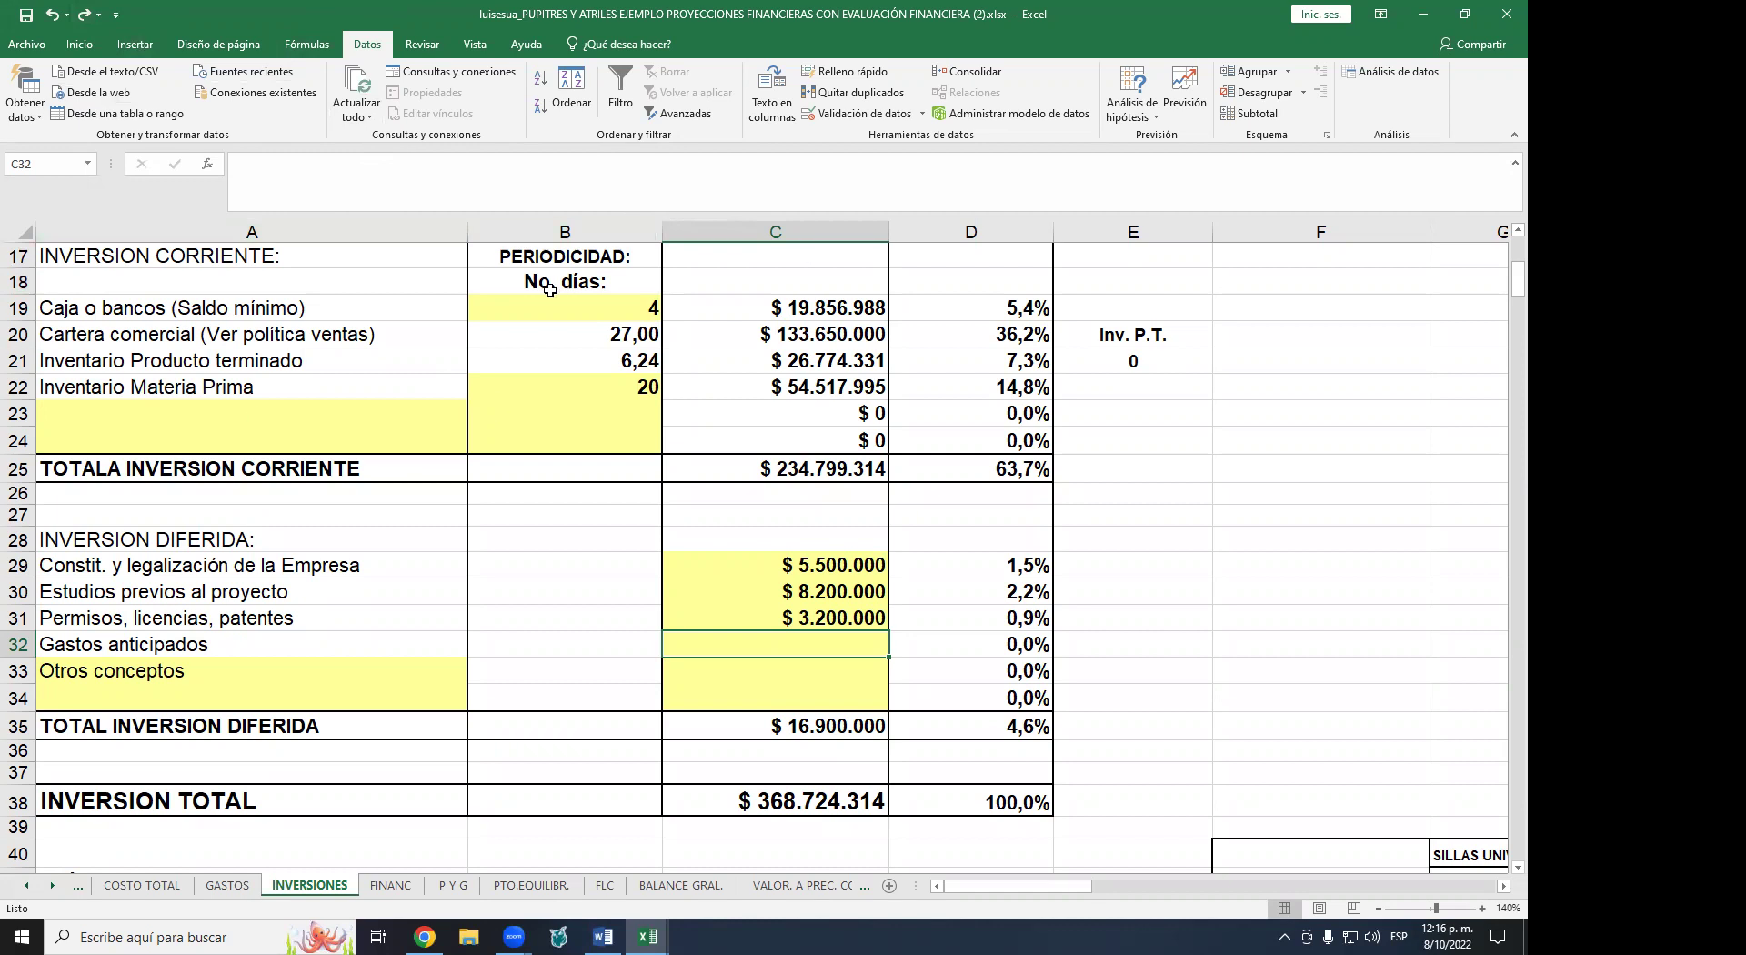
pyautogui.click(573, 532)
pyautogui.scroll(6, 573, 536)
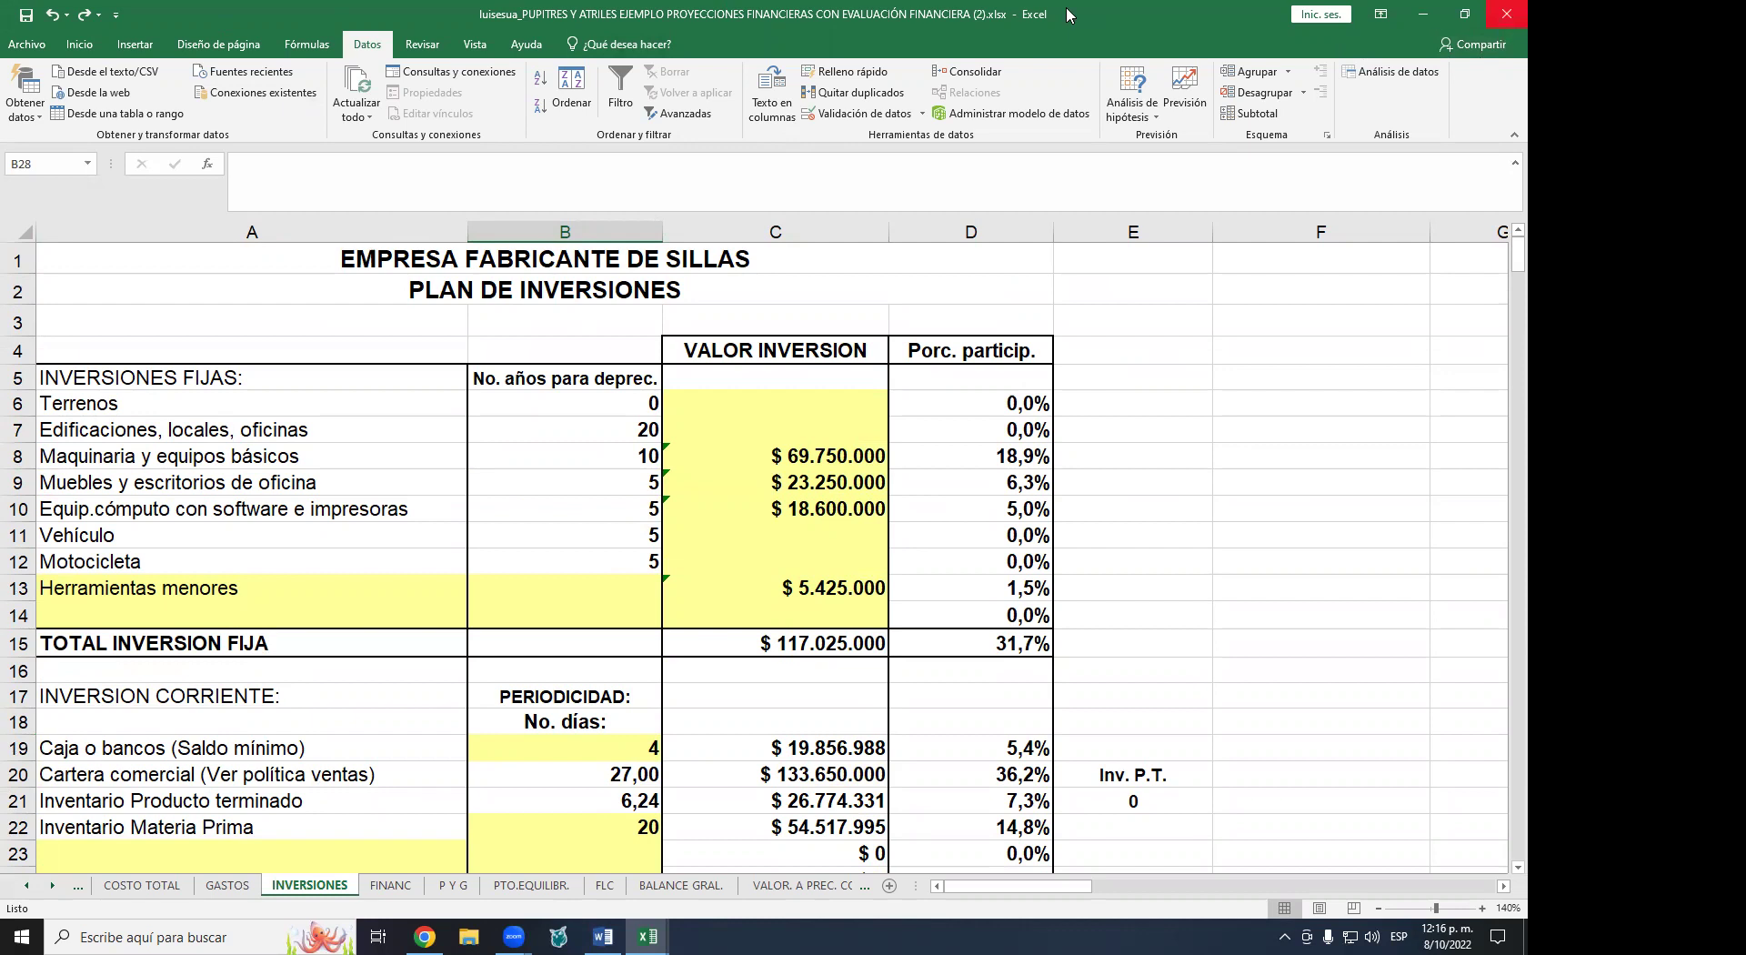
# - Restore and close the PUPITRES Y ATRILES workbook, choosing No guardar
pyautogui.doubleClick(881, 23)
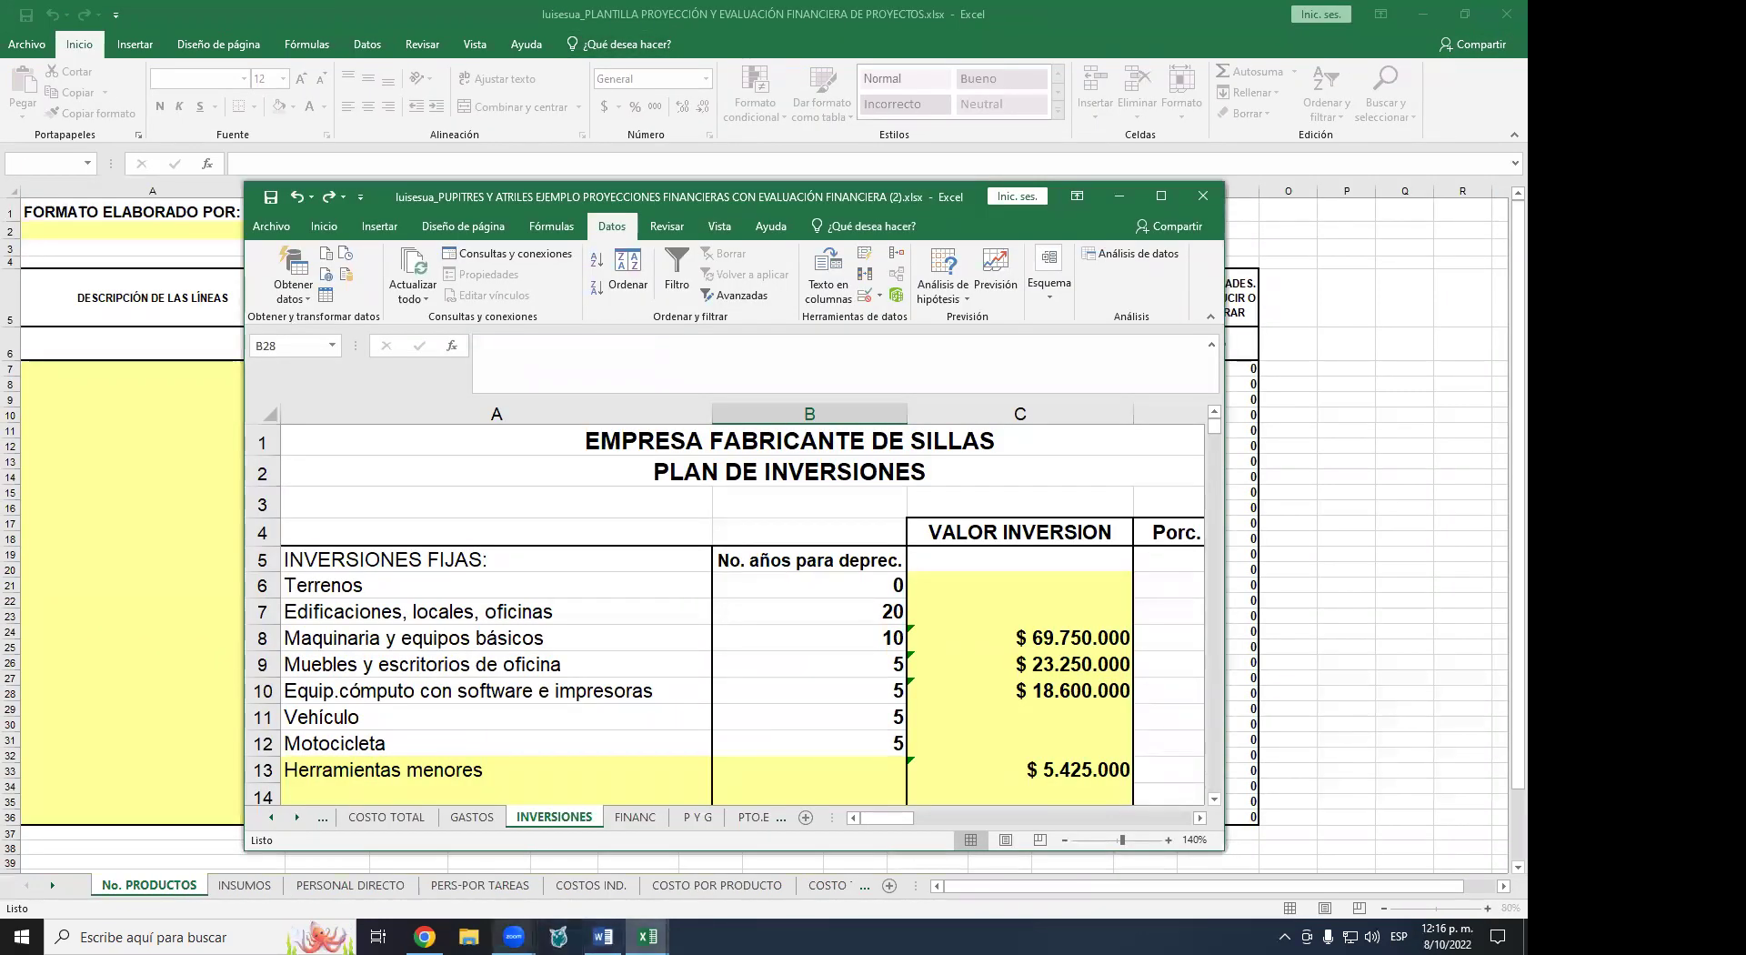
pyautogui.moveTo(514, 937)
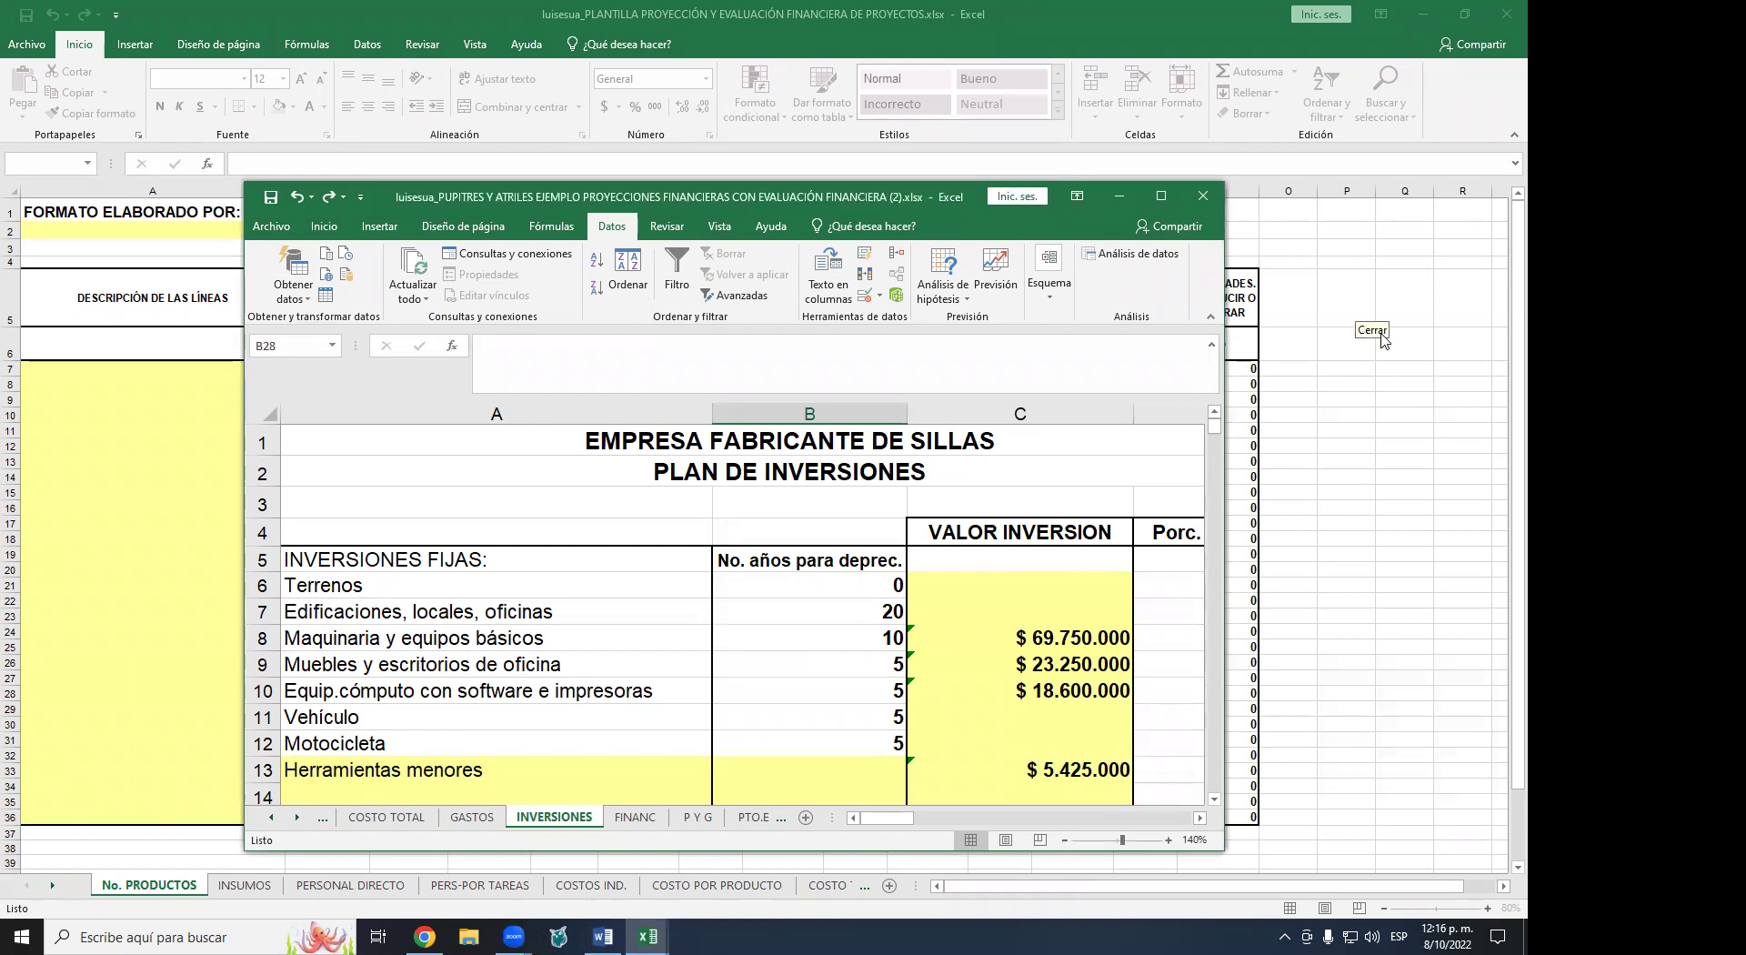
pyautogui.click(1358, 311)
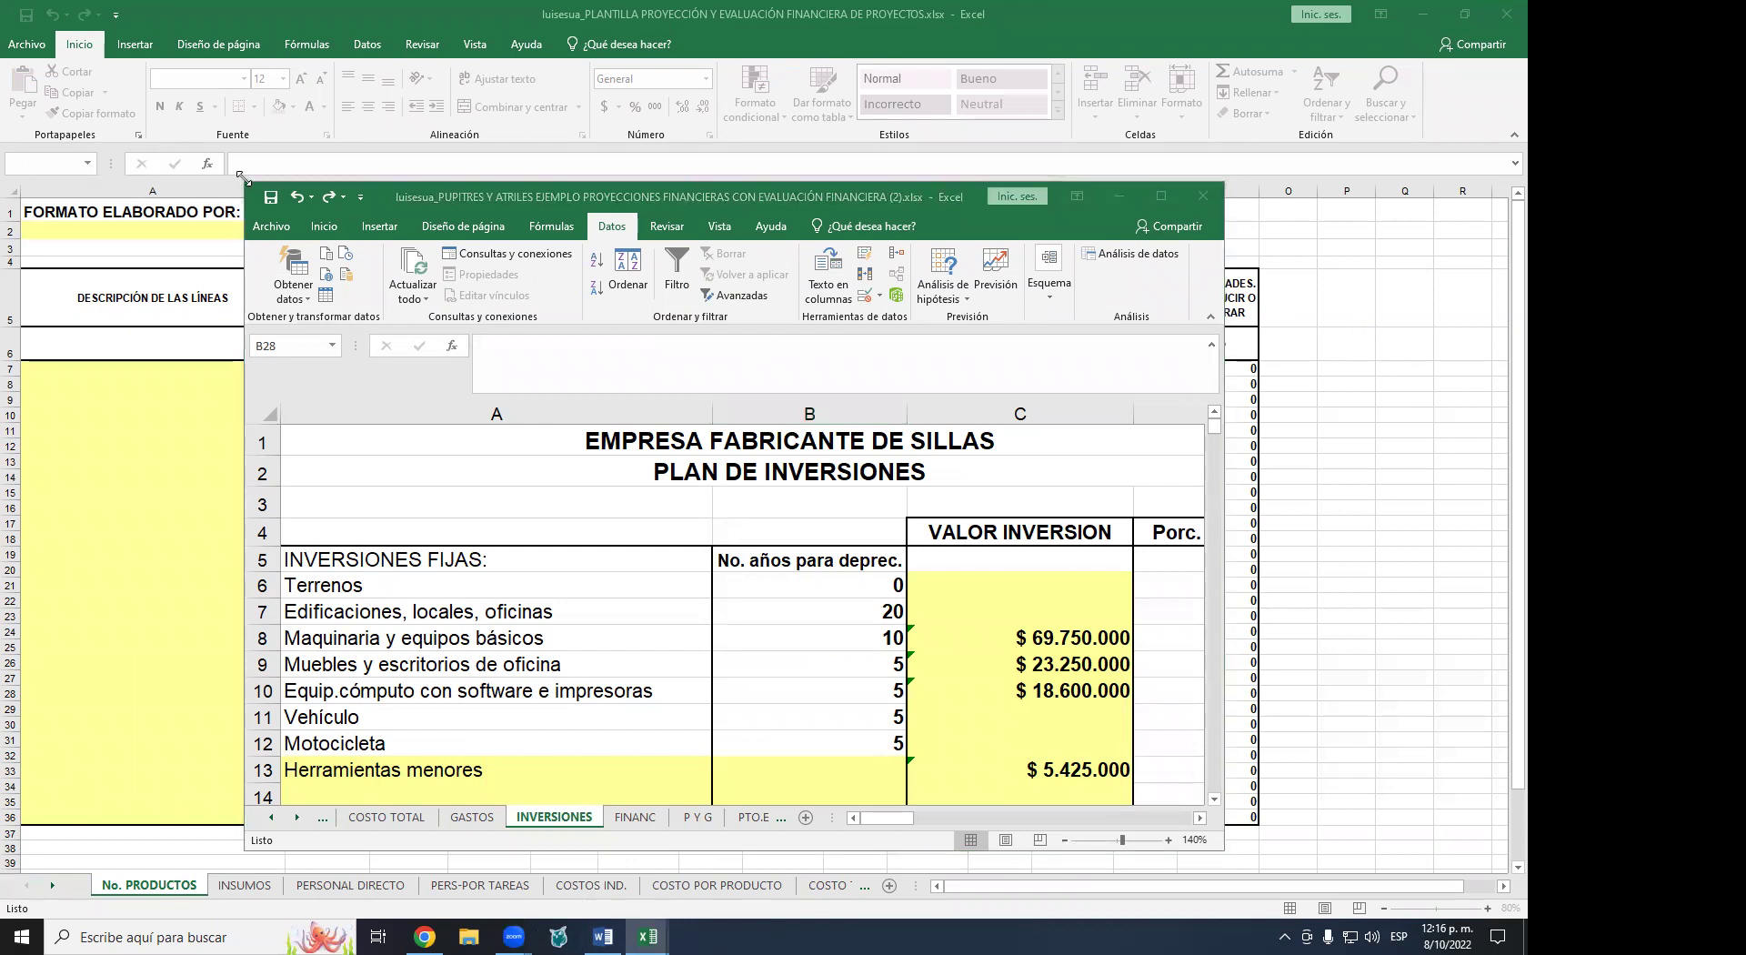
pyautogui.click(1214, 205)
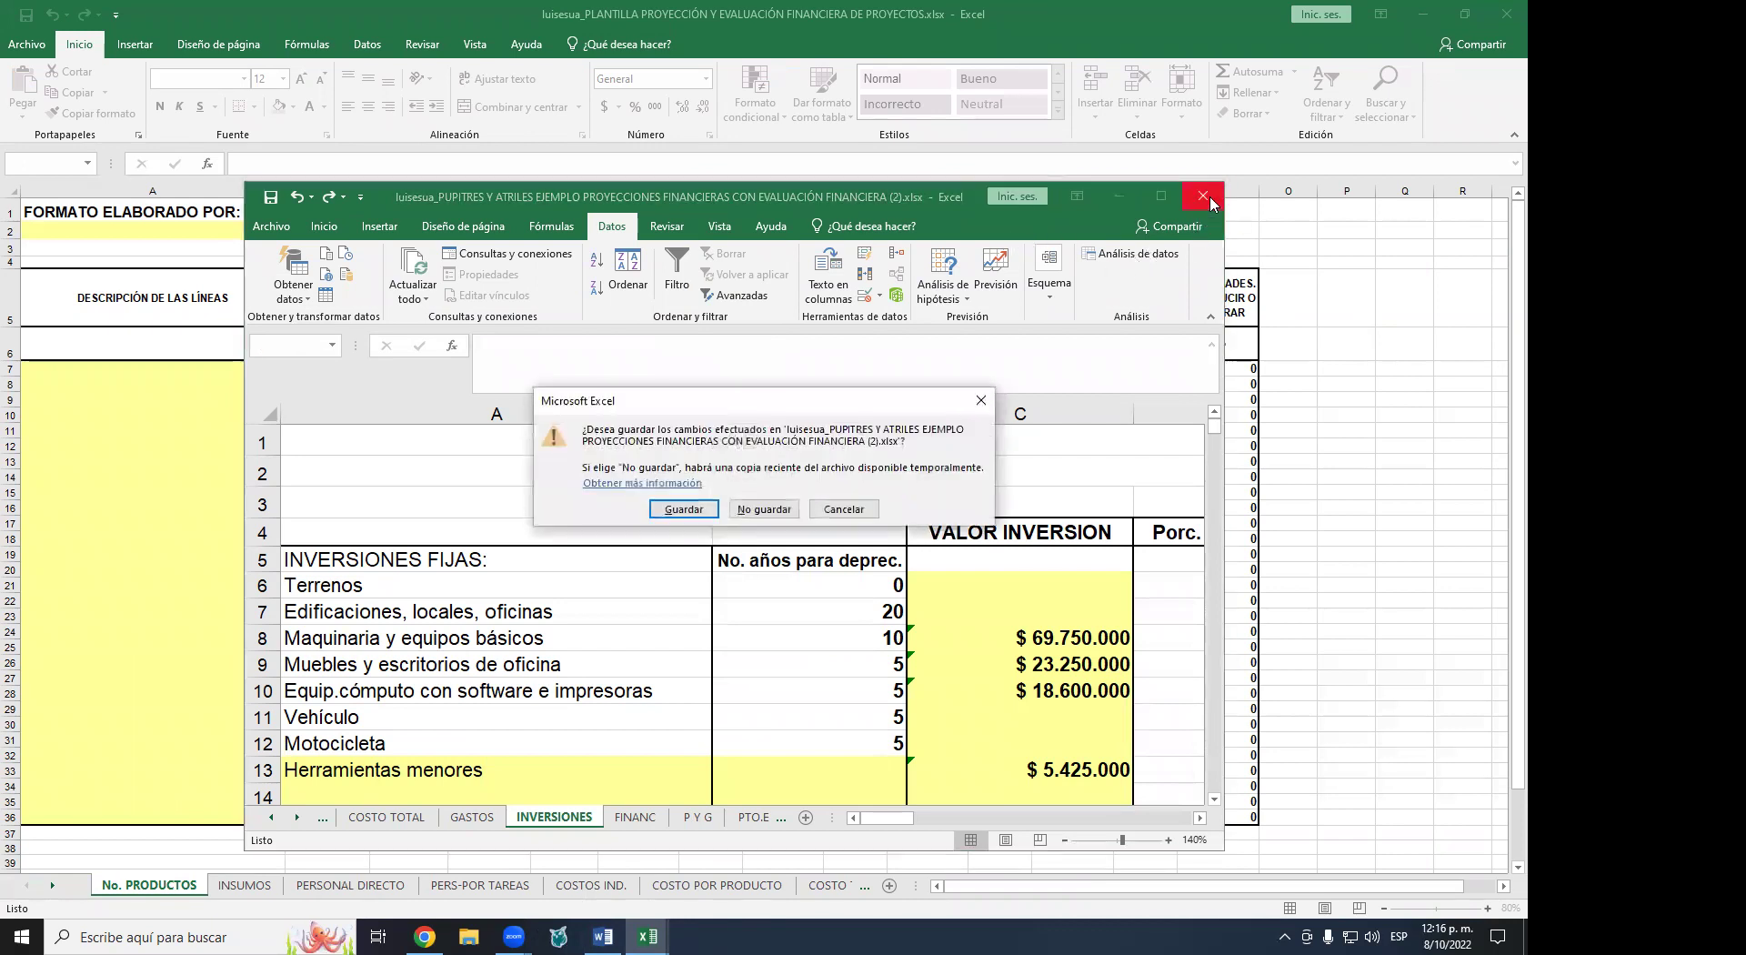
pyautogui.click(764, 510)
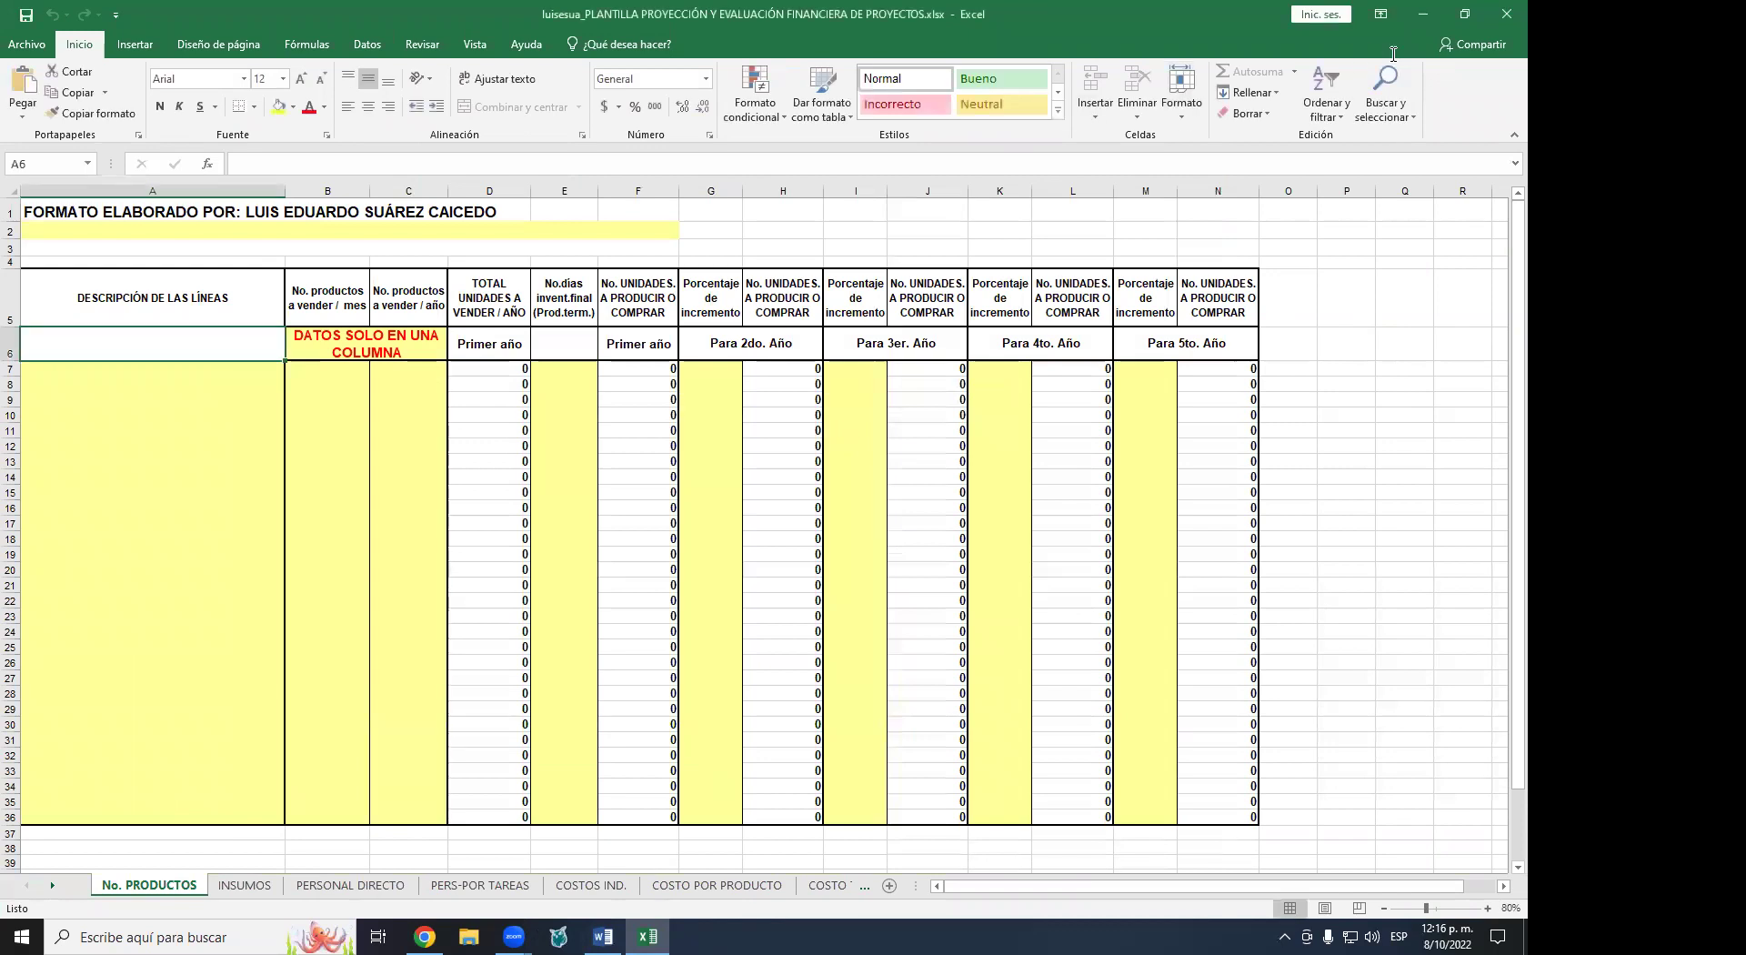
# - Close Excel, sign out of Moodle with Cerrar sesión, and close both university tabs
pyautogui.click(1506, 15)
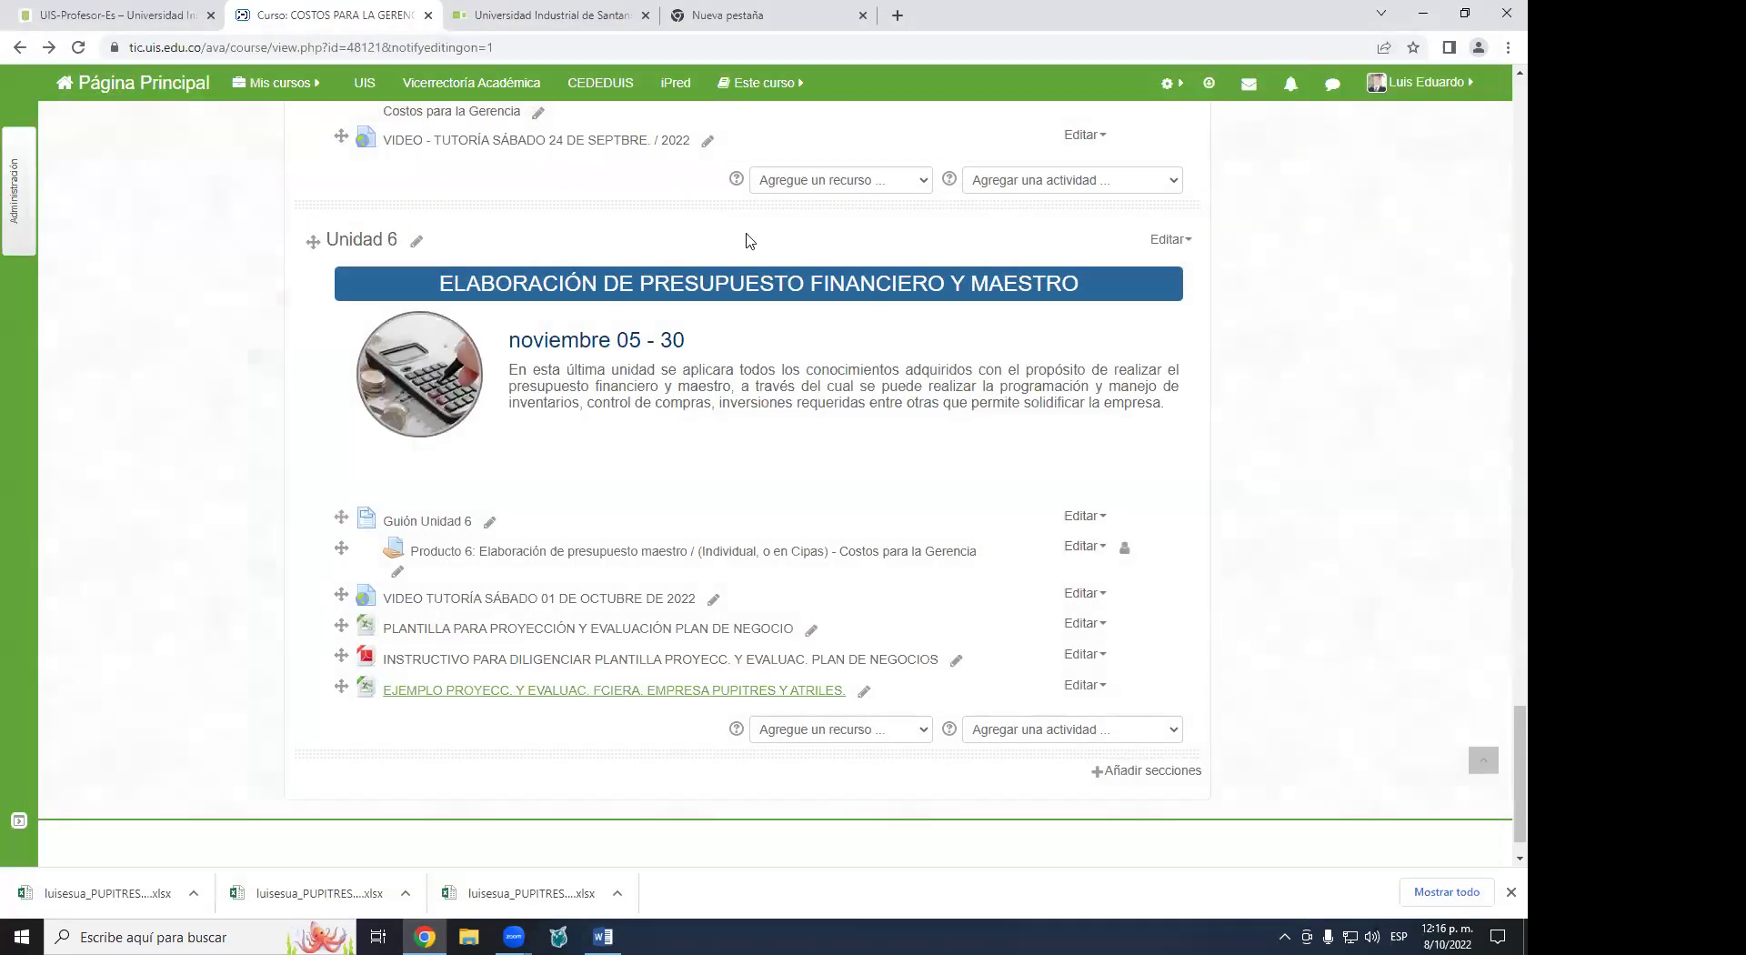
pyautogui.click(1429, 75)
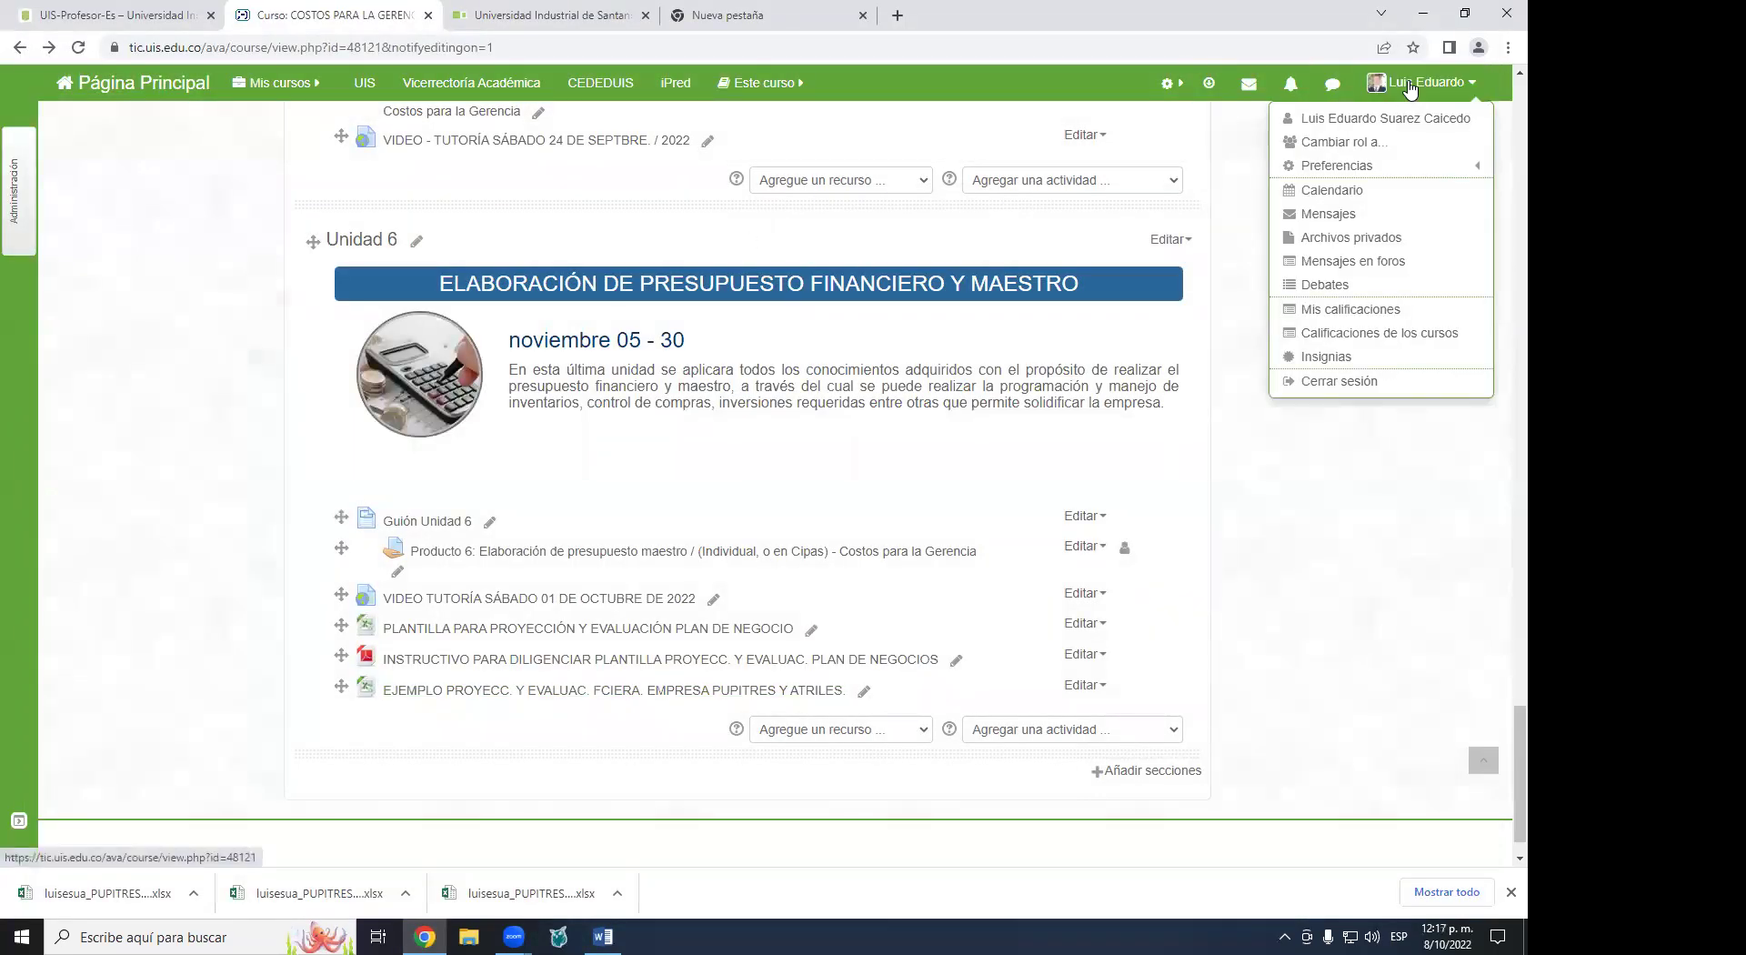
pyautogui.click(1370, 382)
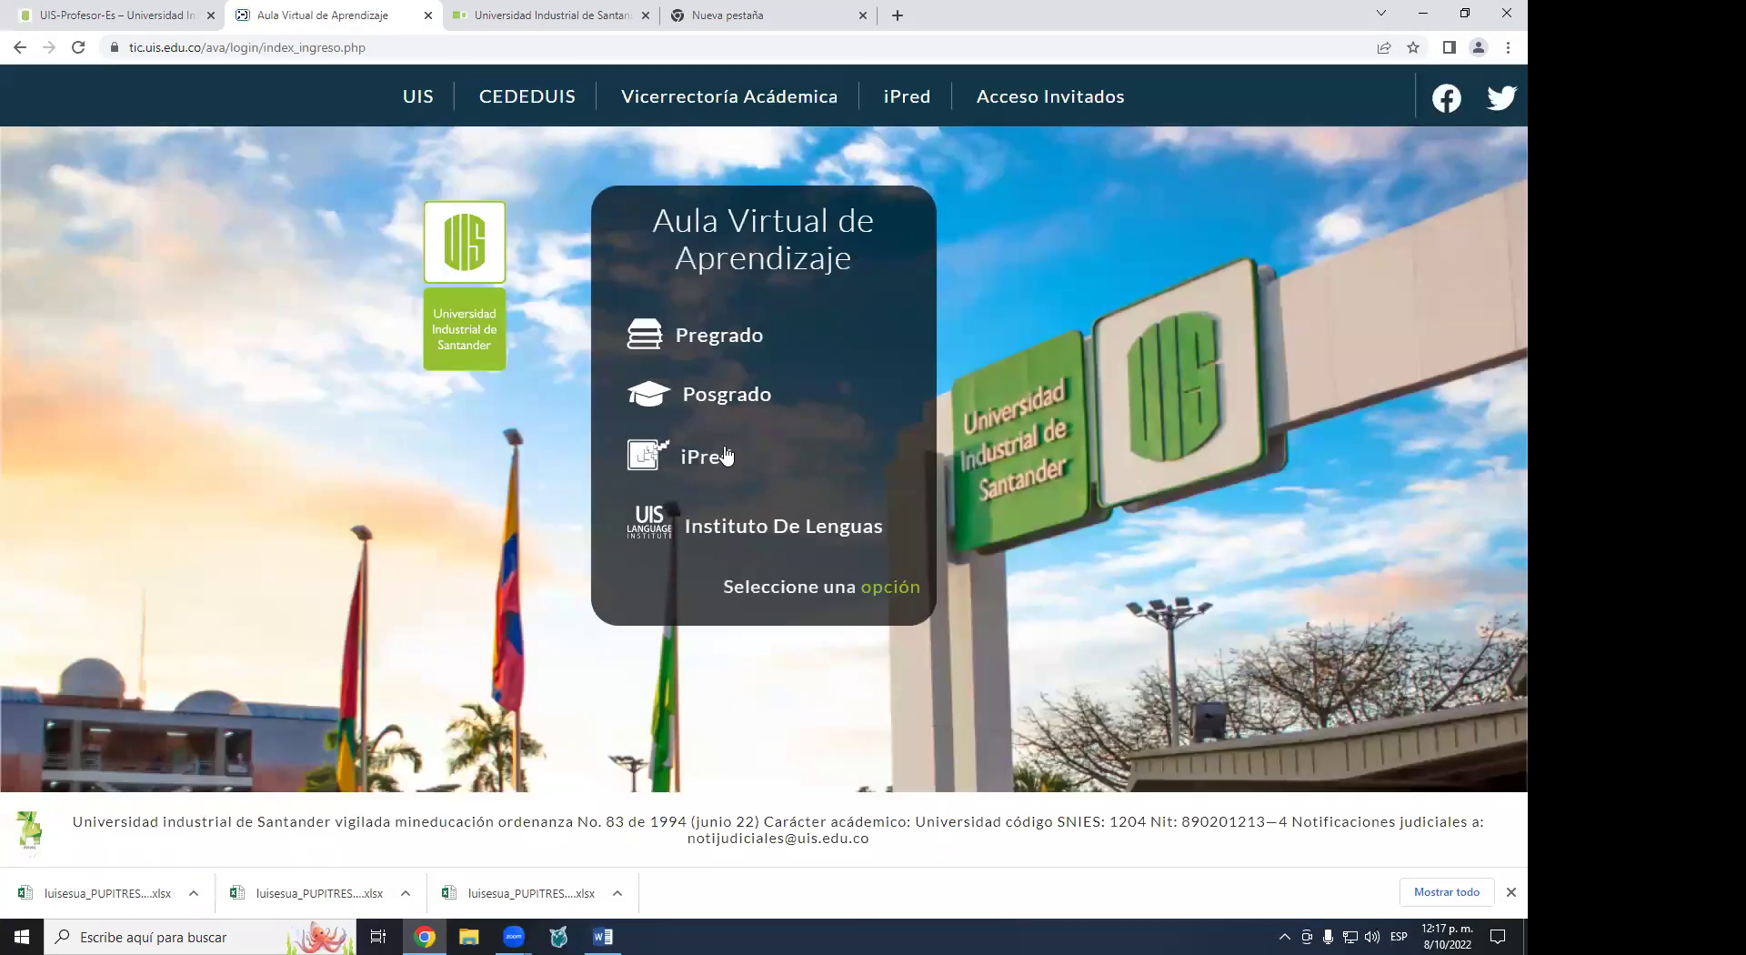
pyautogui.click(429, 15)
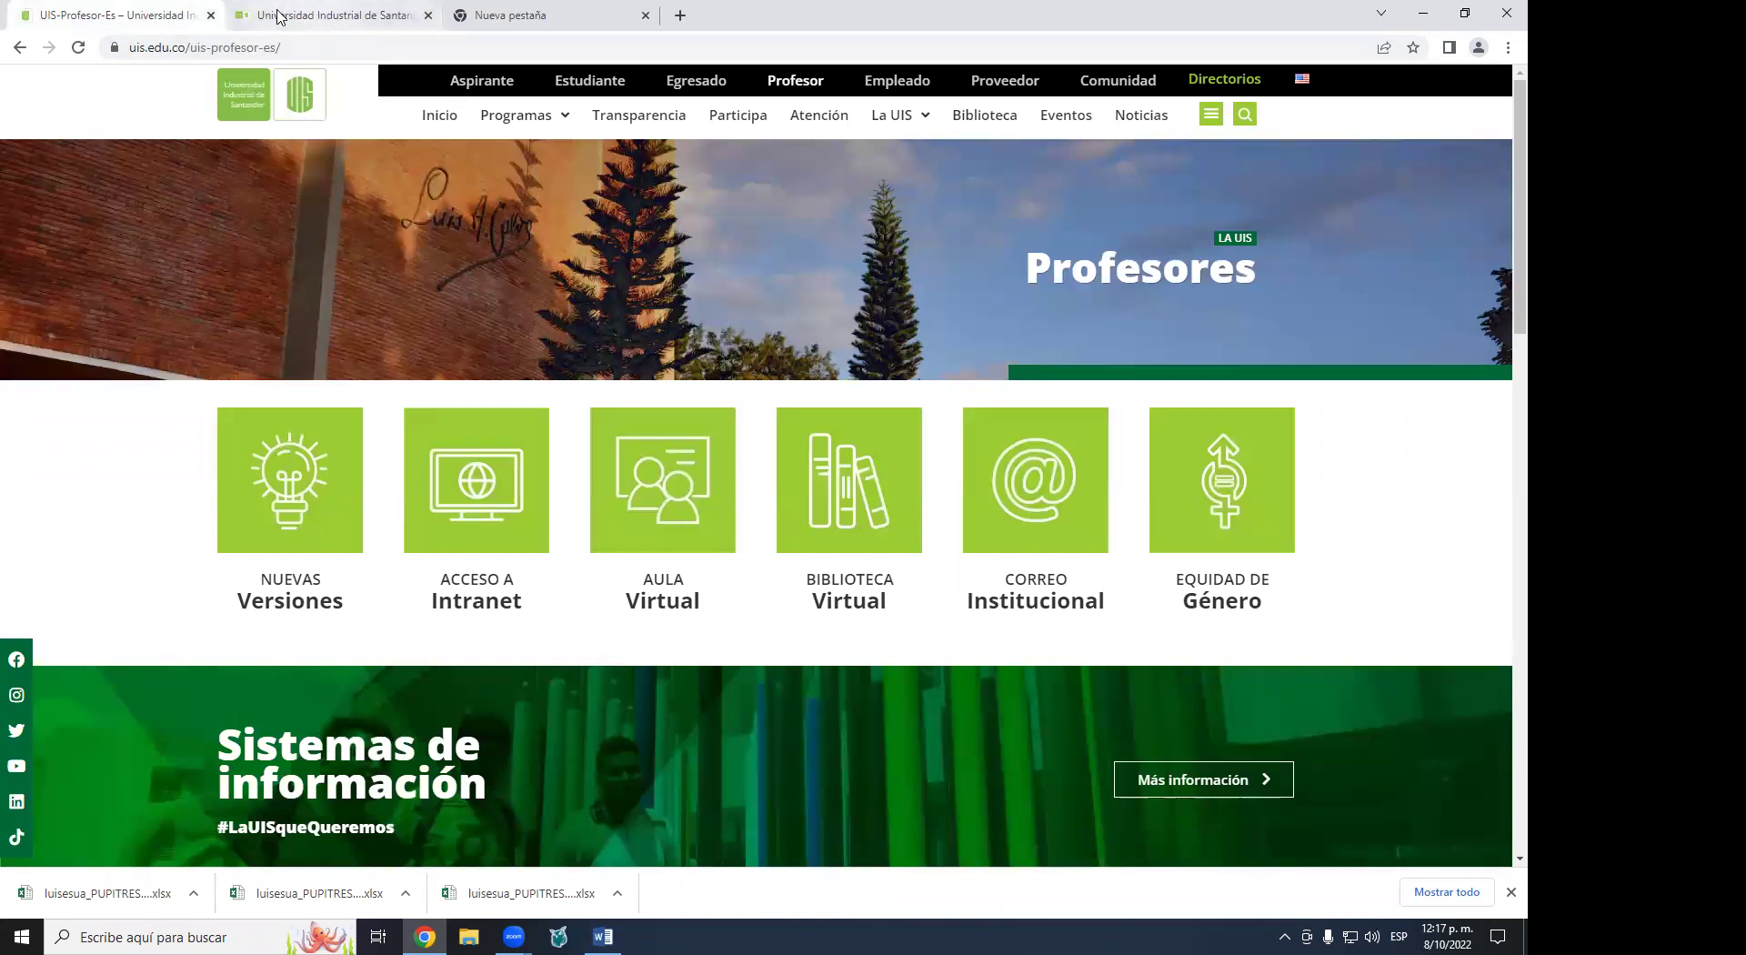
pyautogui.click(211, 15)
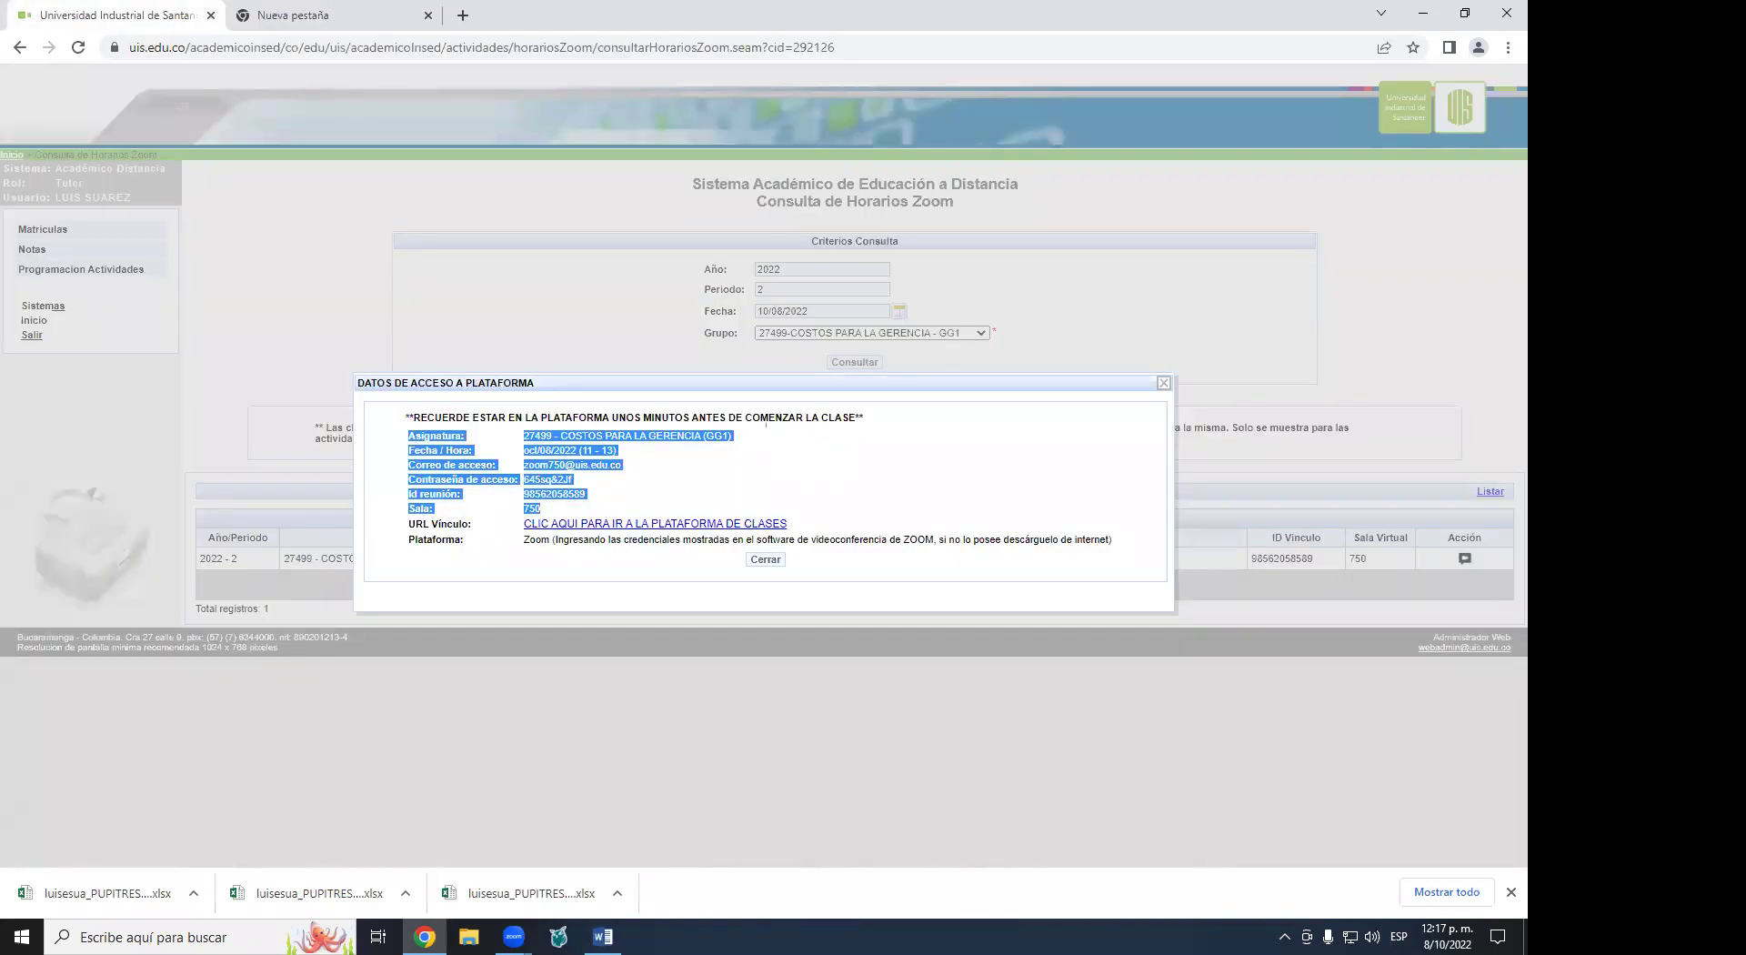
# - Show the full list of downloaded files with Mostrar todo
pyautogui.click(514, 937)
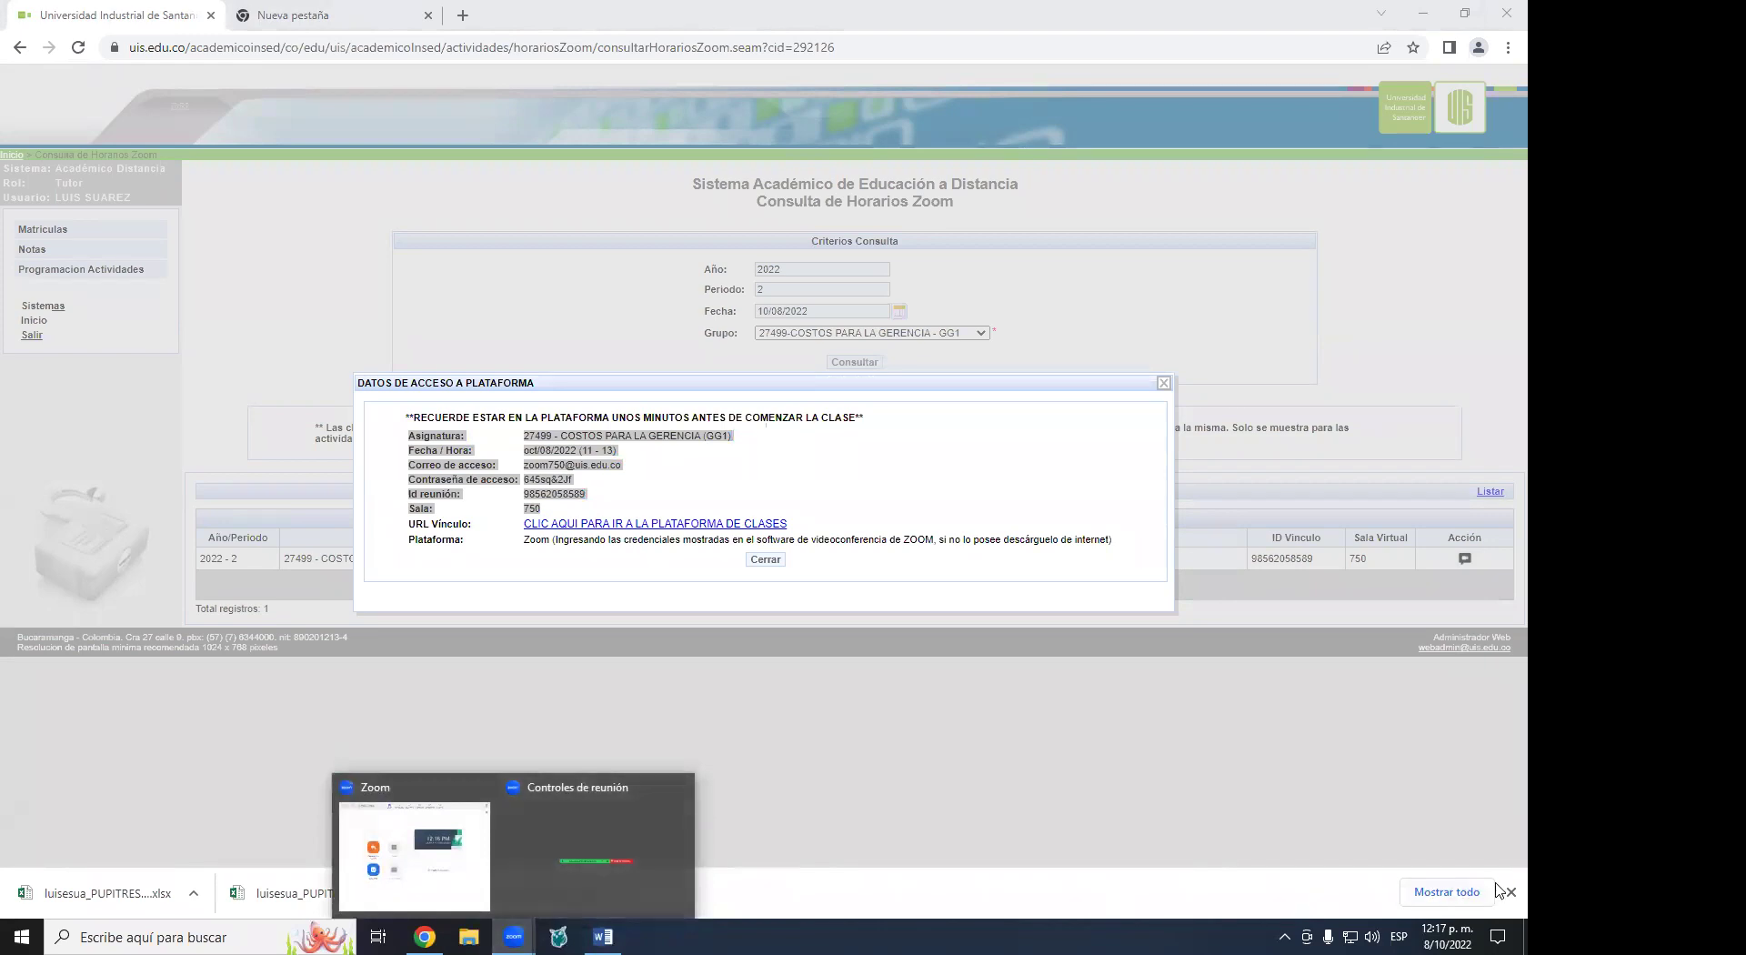
pyautogui.click(1464, 896)
pyautogui.click(1464, 893)
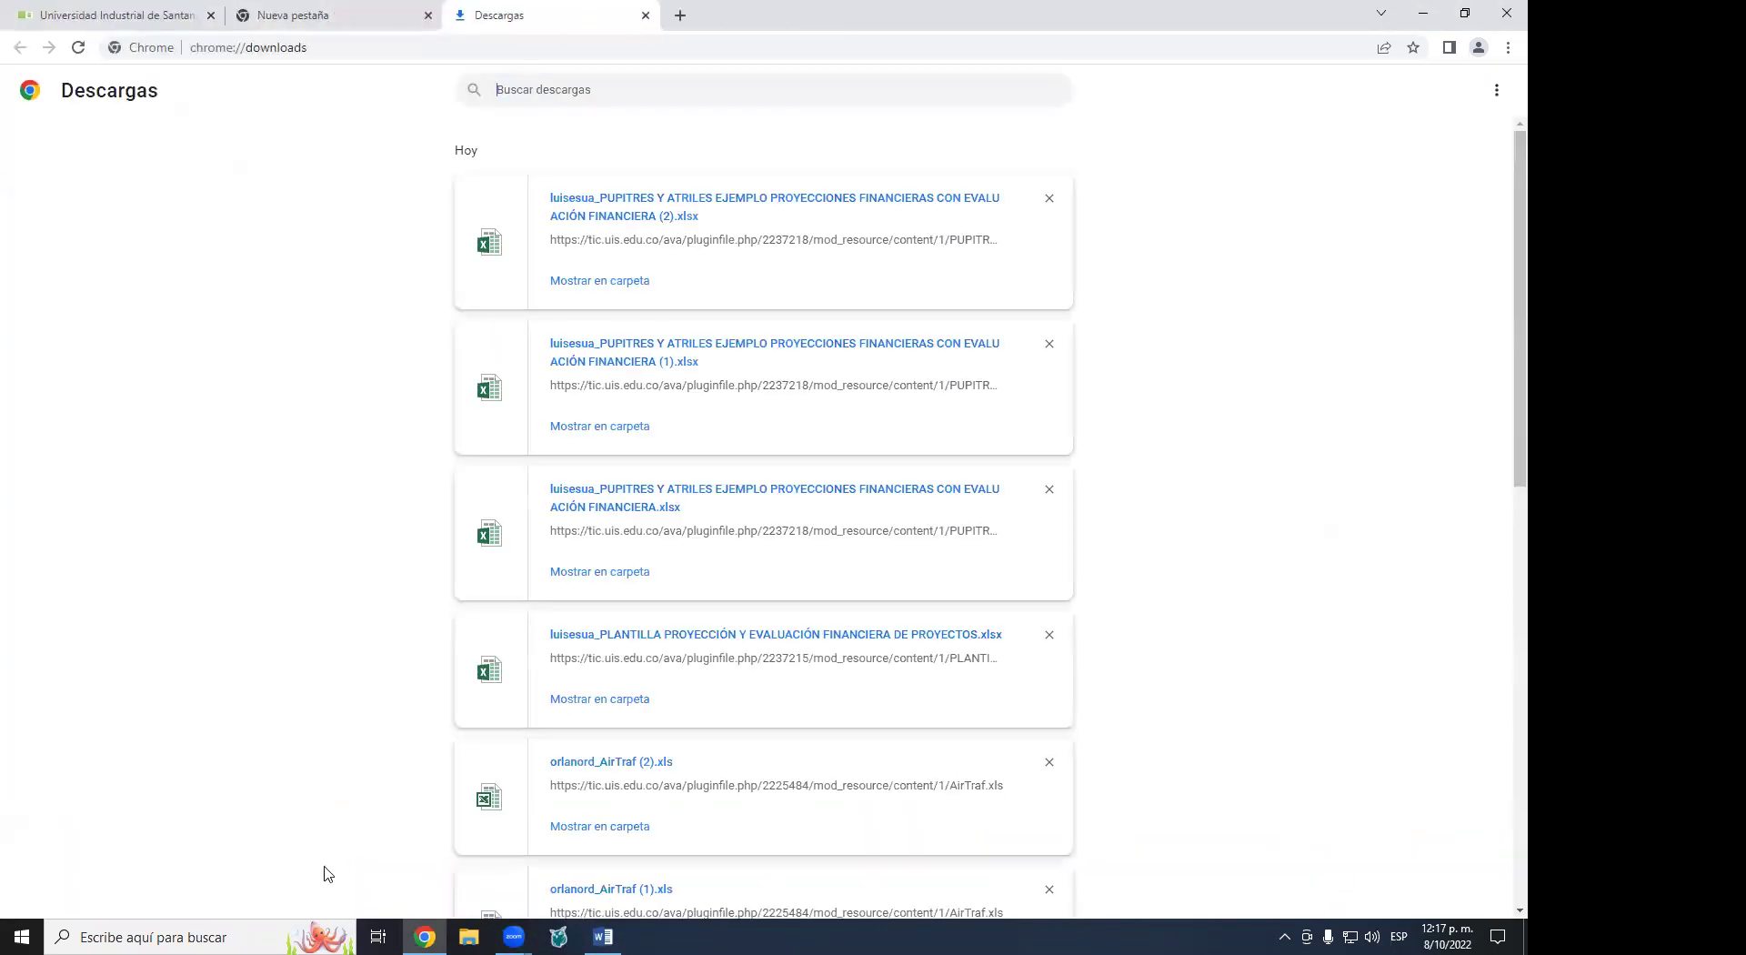
pyautogui.click(514, 937)
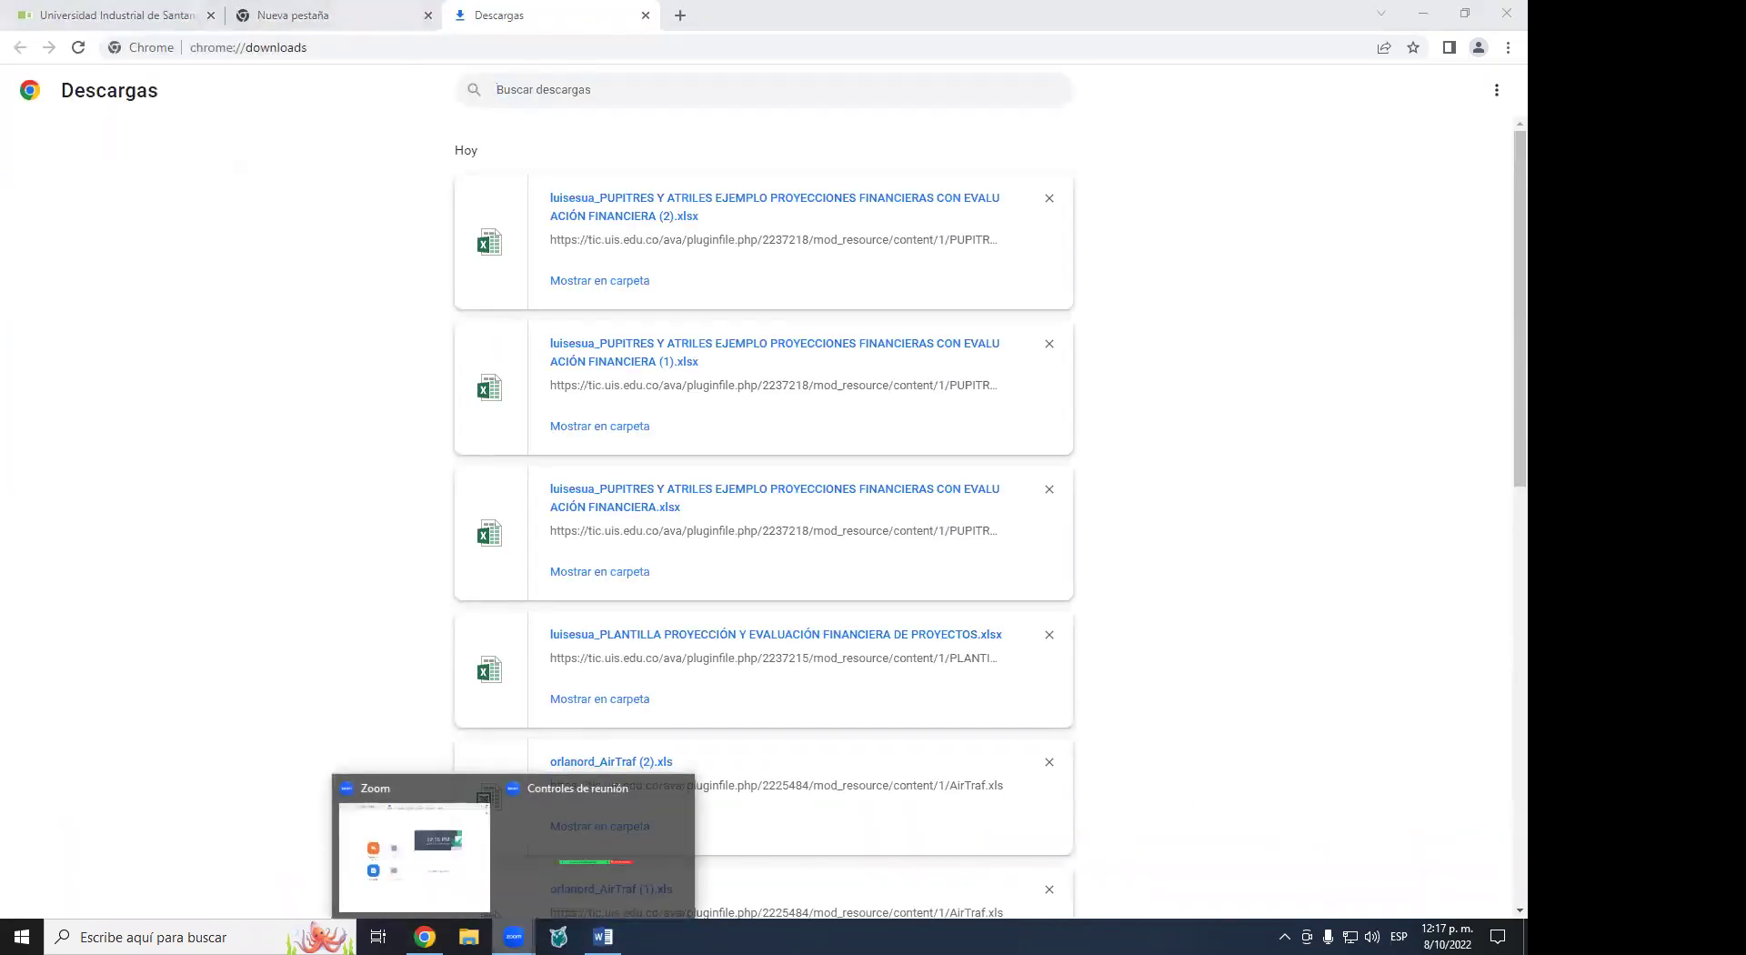
pyautogui.click(562, 826)
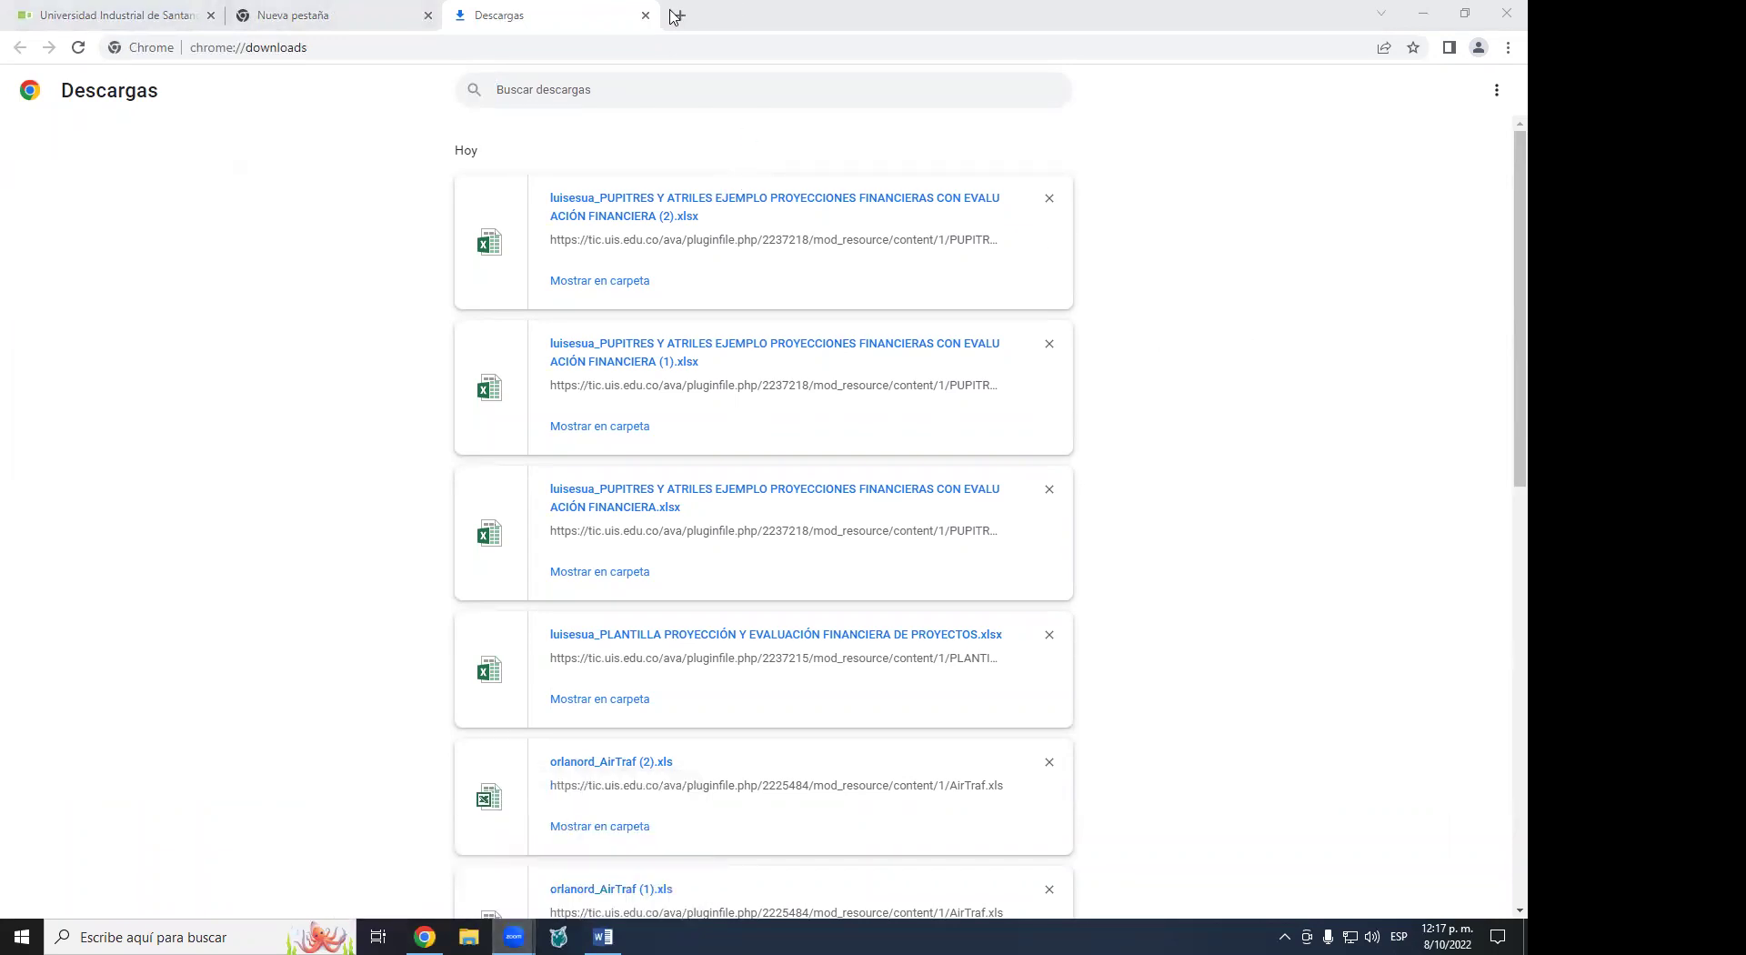